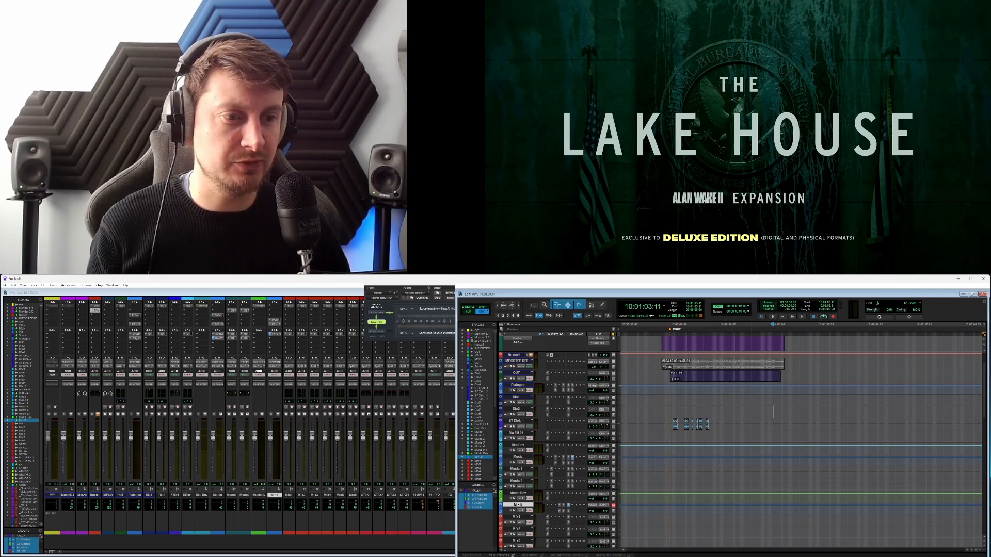
Bring up the Krotos Studio window, and check the video at several timeline points around the dialogue clips.
key(alt+Tab)
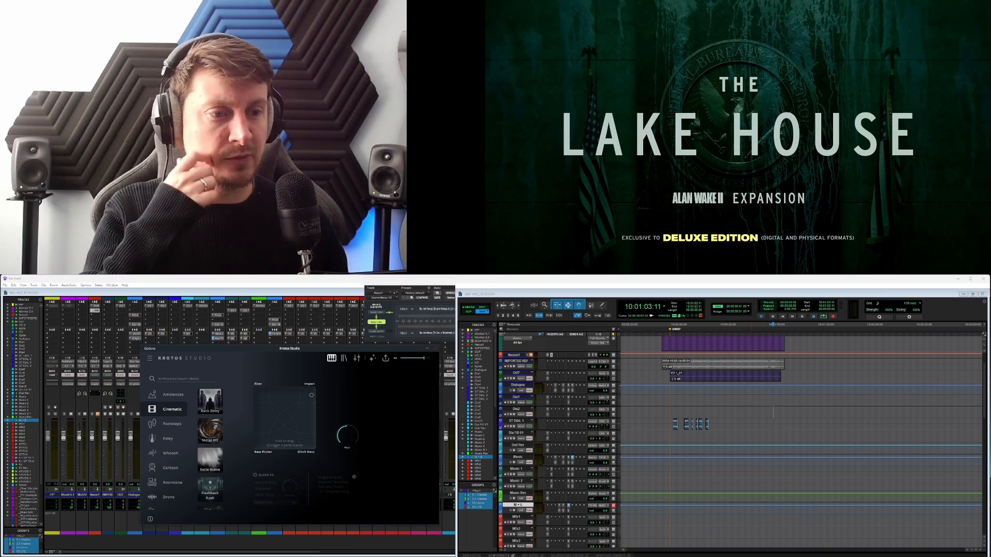
mouse_move(709, 412)
mouse_down()
mouse_move(687, 412)
mouse_move(772, 412)
mouse_move(680, 406)
mouse_move(772, 409)
mouse_move(711, 412)
mouse_up()
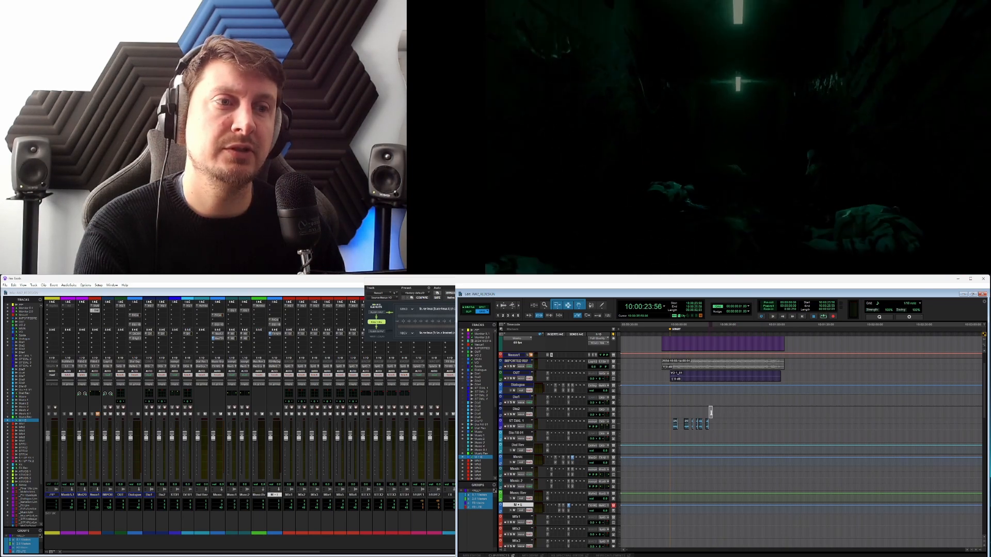
click(704, 412)
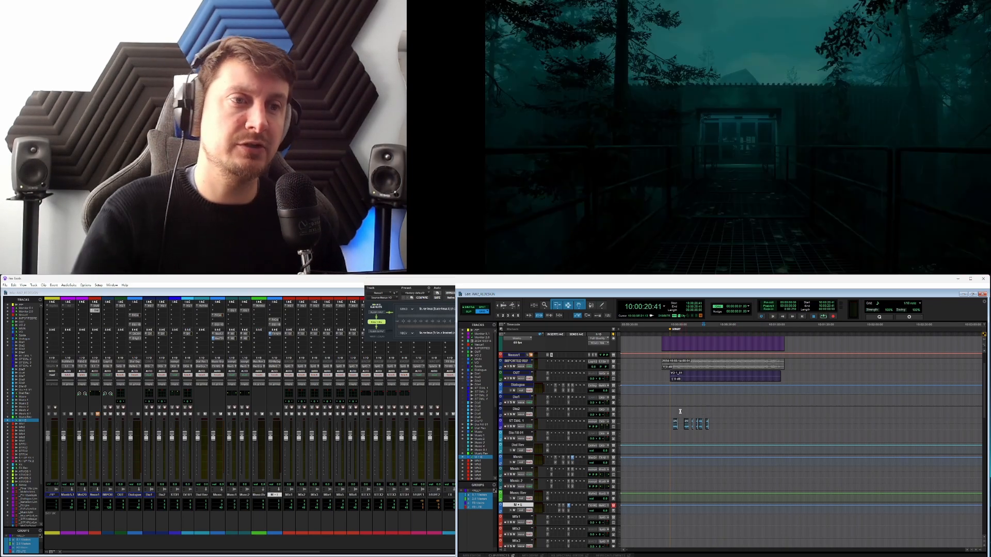
click(680, 412)
click(675, 411)
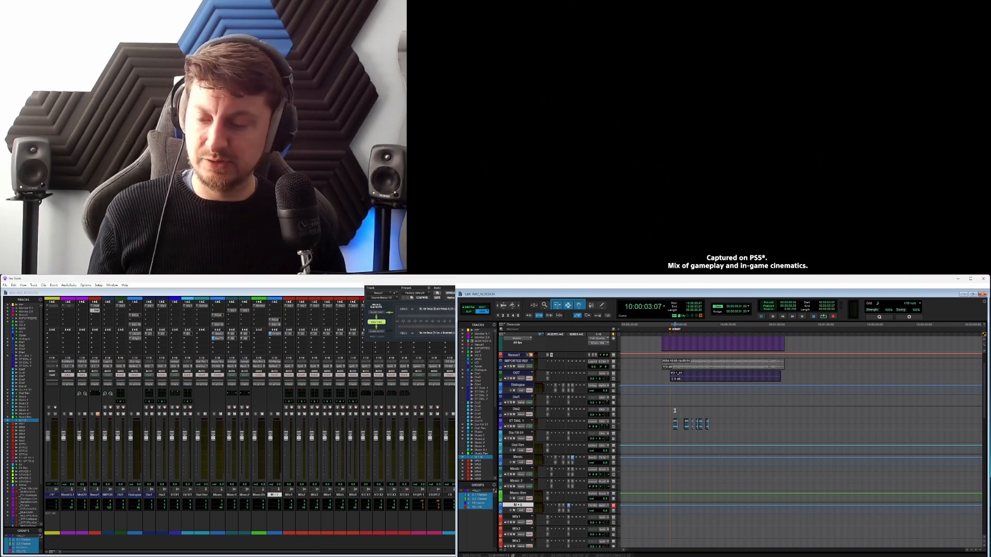
Examine the dialogue clips up close, from the first one through the later group.
key(t)
key(t)
key(t)
key(t)
key(t)
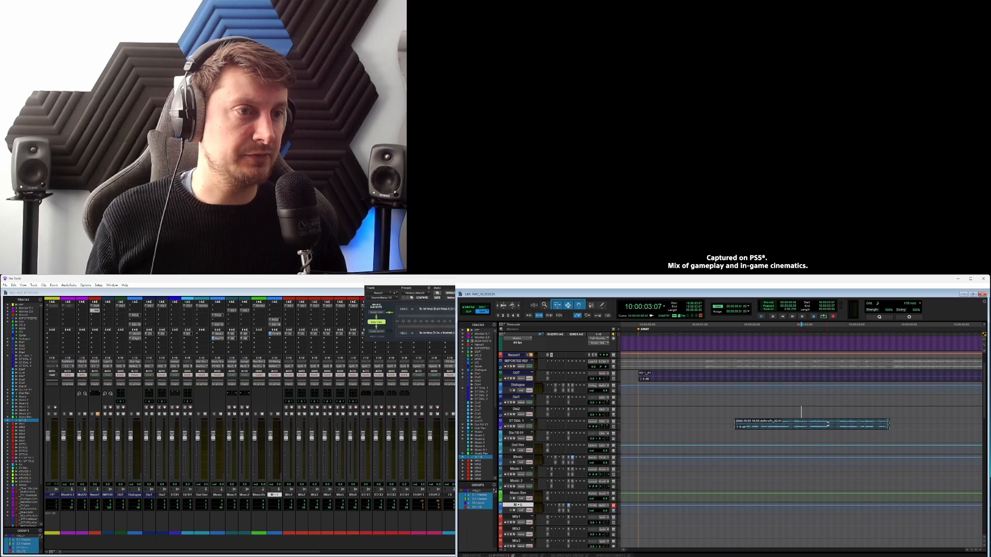
click(809, 428)
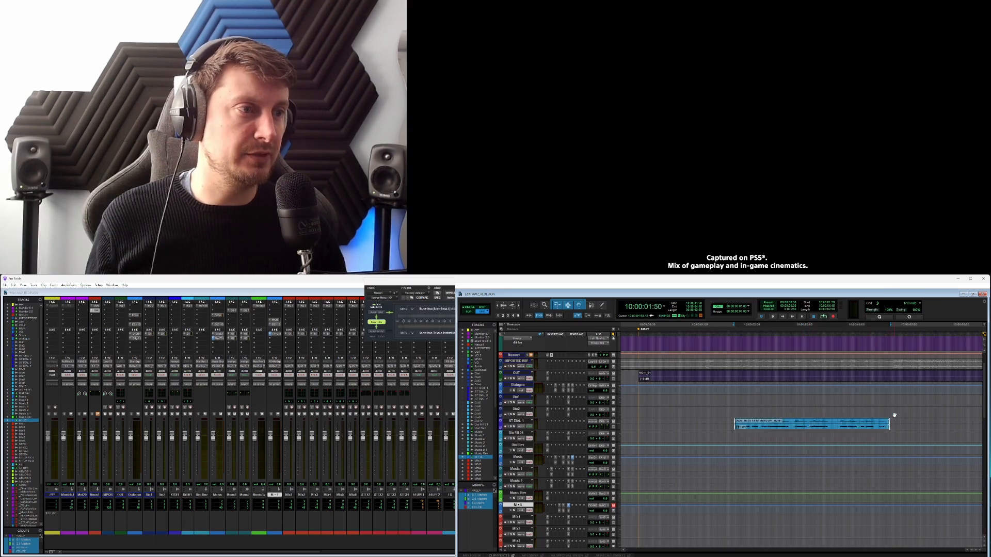
key(r)
key(r)
key(r)
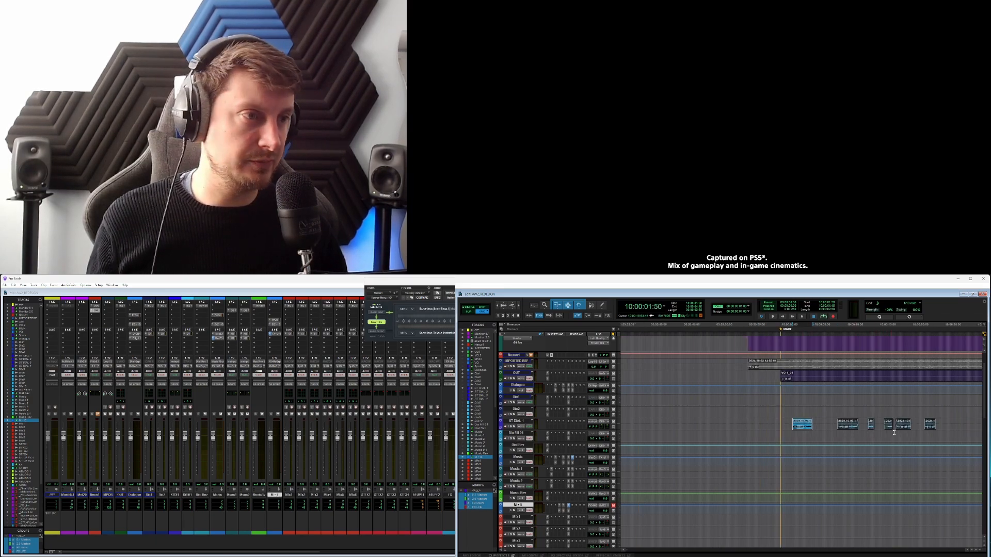
click(902, 425)
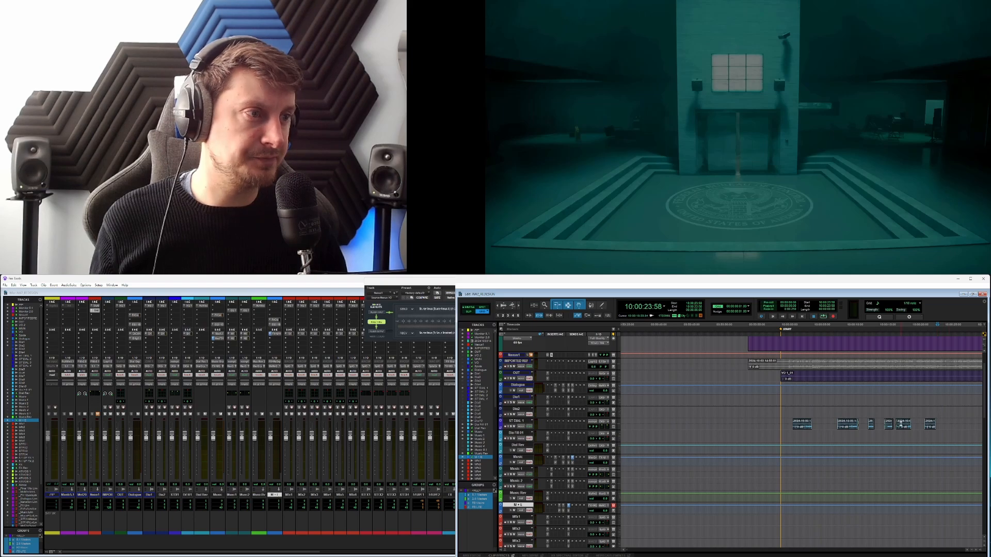
Play the trailer's opening section, and look over the effects tracks and the full track layout.
scroll(850, 409, right, 3)
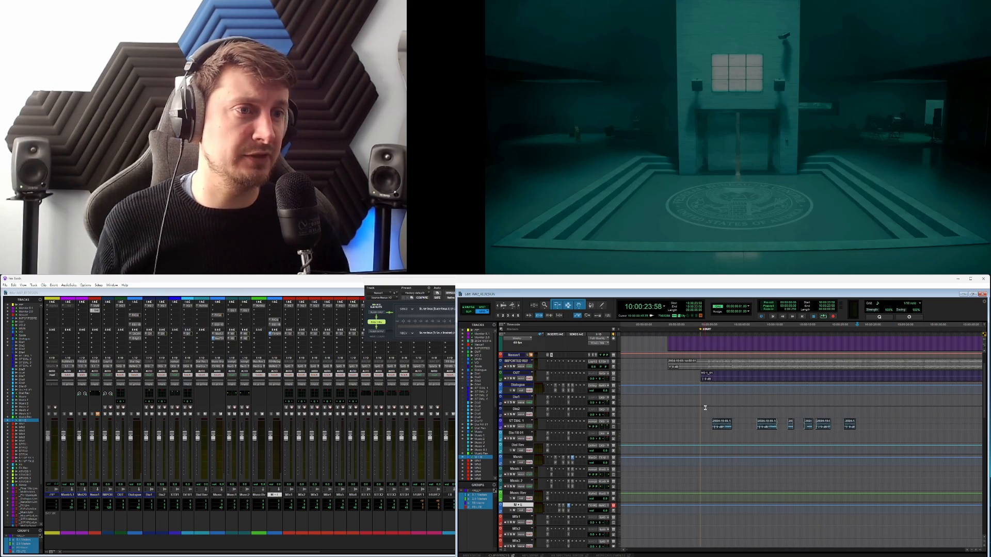
click(730, 410)
scroll(731, 412, down, 5)
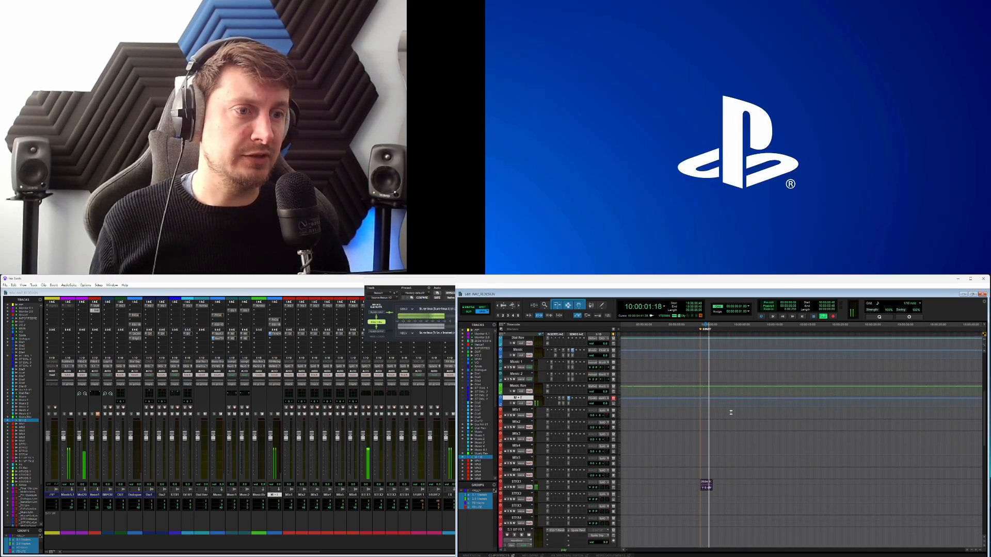
scroll(791, 414, up, 5)
scroll(793, 416, up, 4)
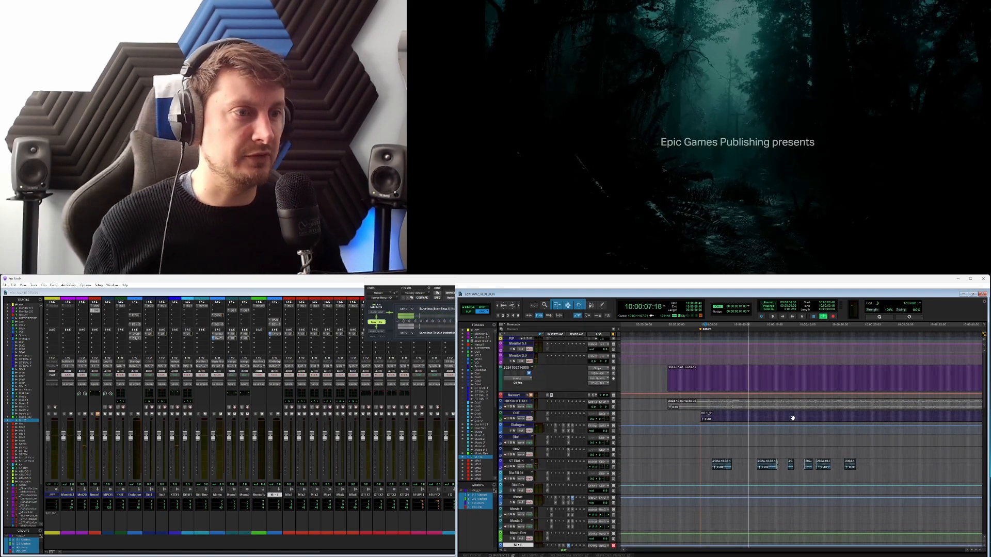
key(r)
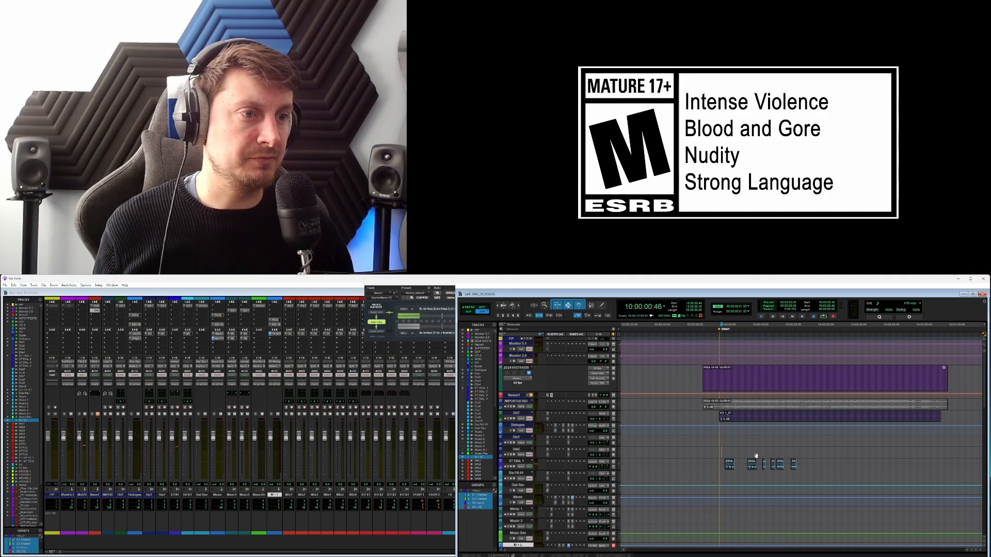
Check the picture at the last two dialogue clips.
click(794, 451)
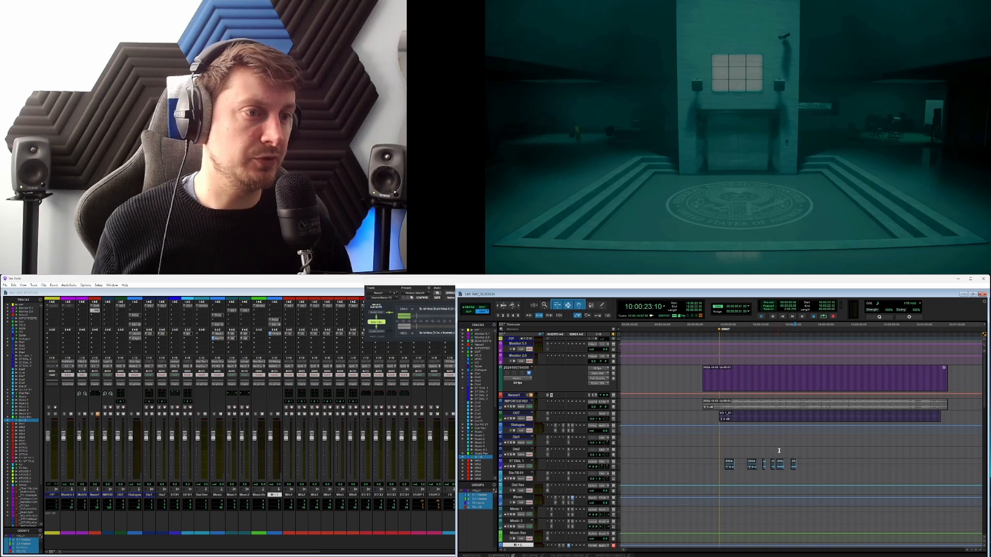
click(778, 451)
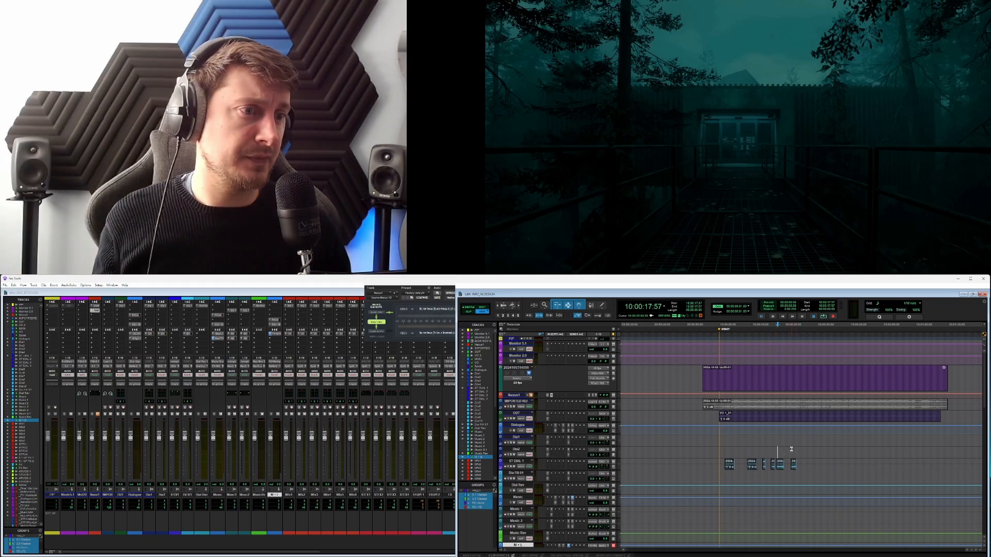
click(792, 454)
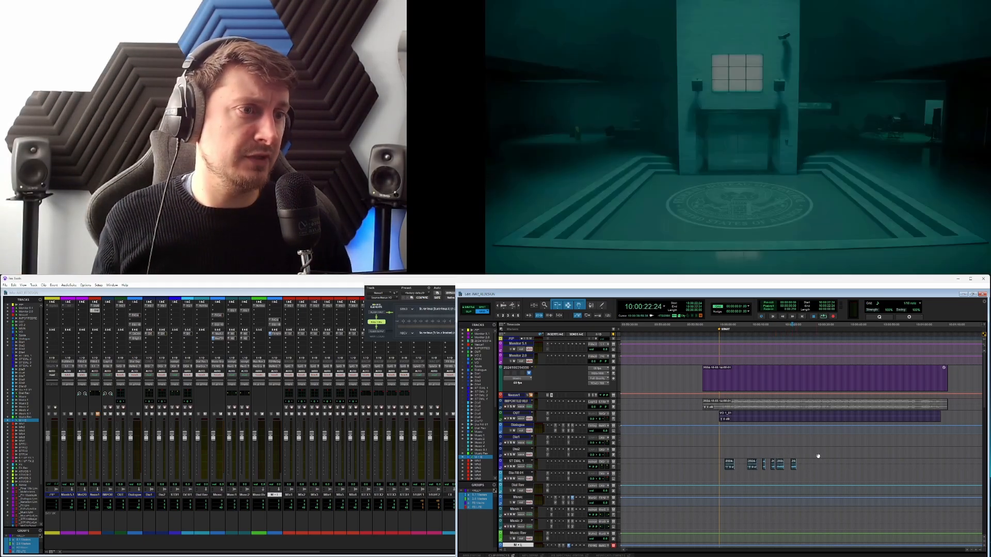
scroll(794, 458, right, 2)
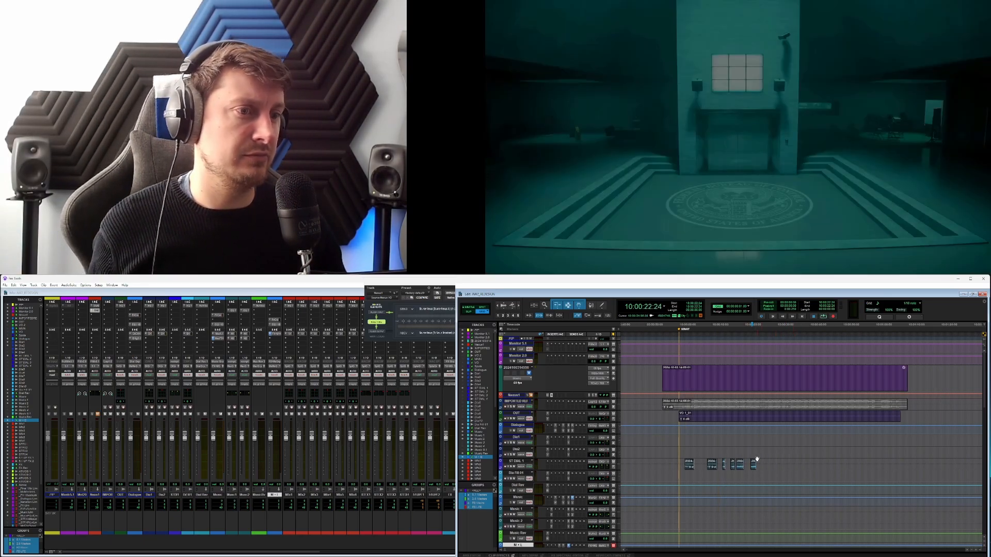
Play the closing PlayStation logo clip on the first effects track and go to the opening logo clip.
scroll(759, 454, down, 10)
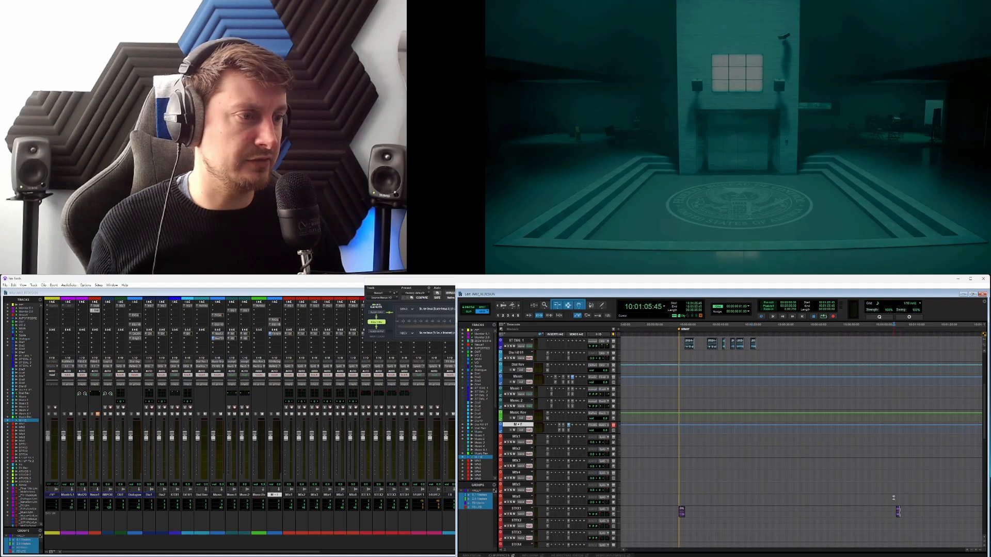
drag(812, 500, 866, 502)
scroll(879, 507, up, 4)
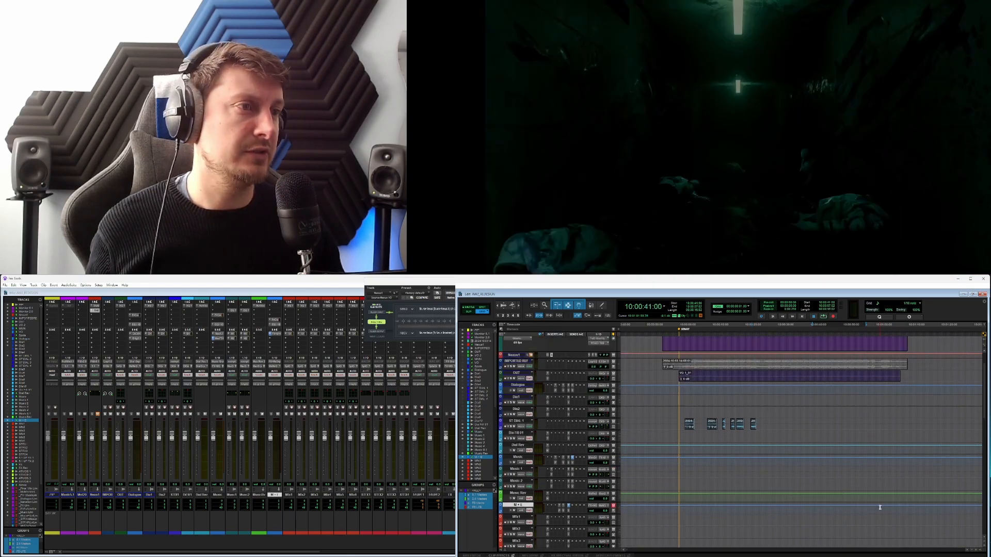
scroll(880, 508, up, 3)
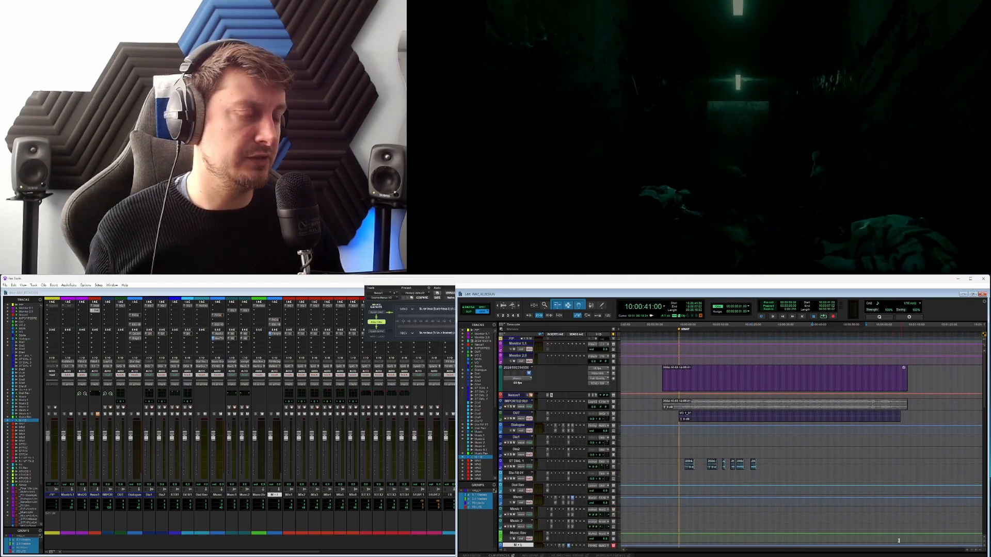
scroll(899, 541, down, 11)
click(893, 483)
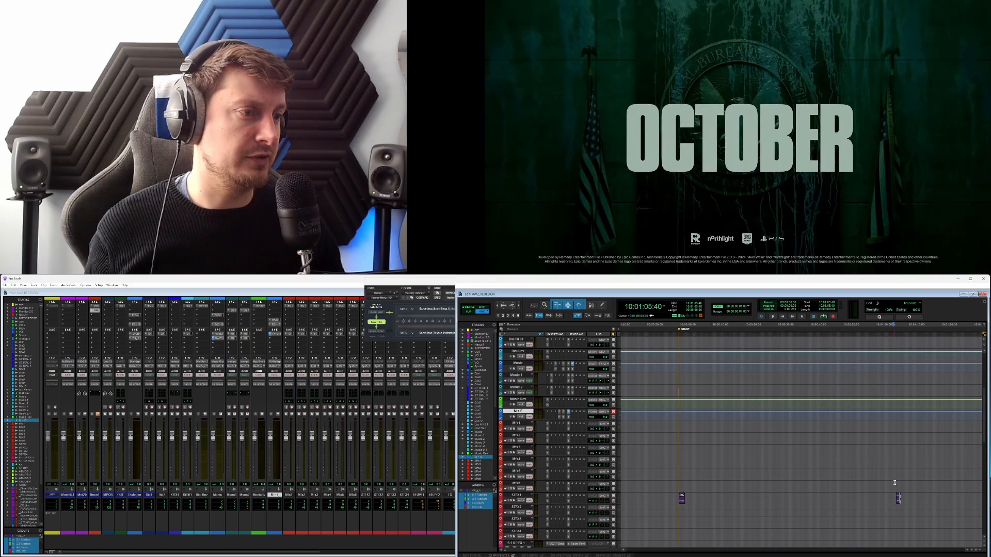
key(space)
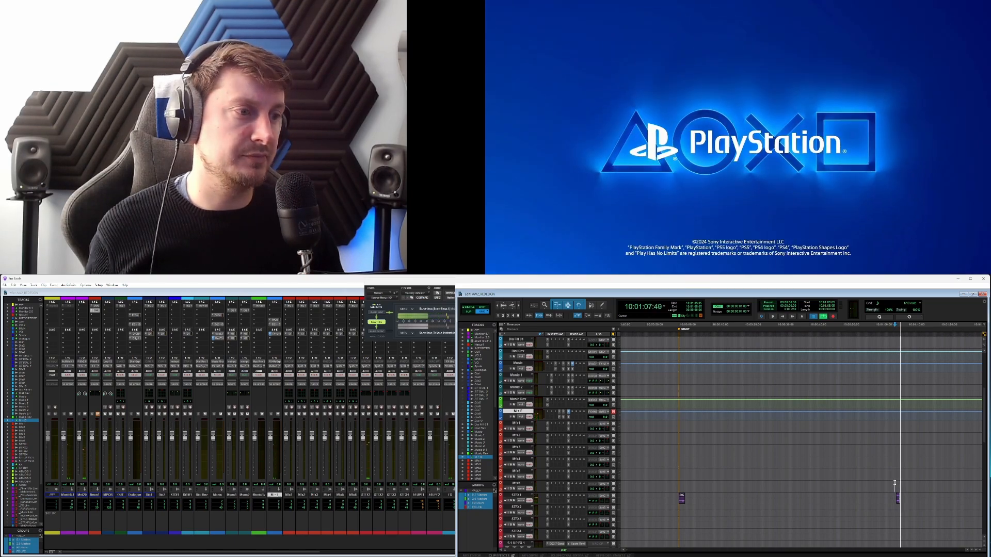
key(space)
click(683, 484)
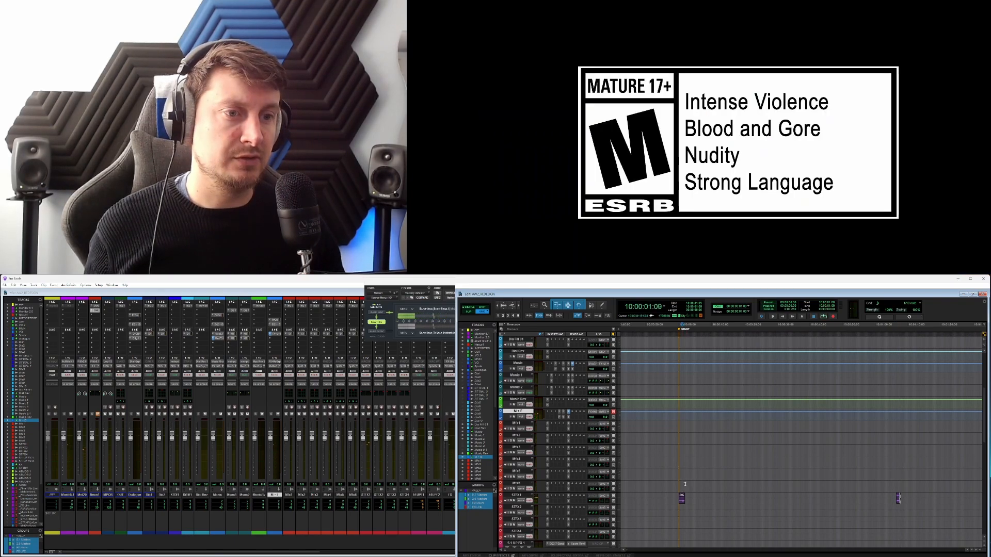
Mark the stretch between the opening and closing logos on the empty dialogue track above the dialogue clips.
scroll(692, 484, up, 10)
click(696, 455)
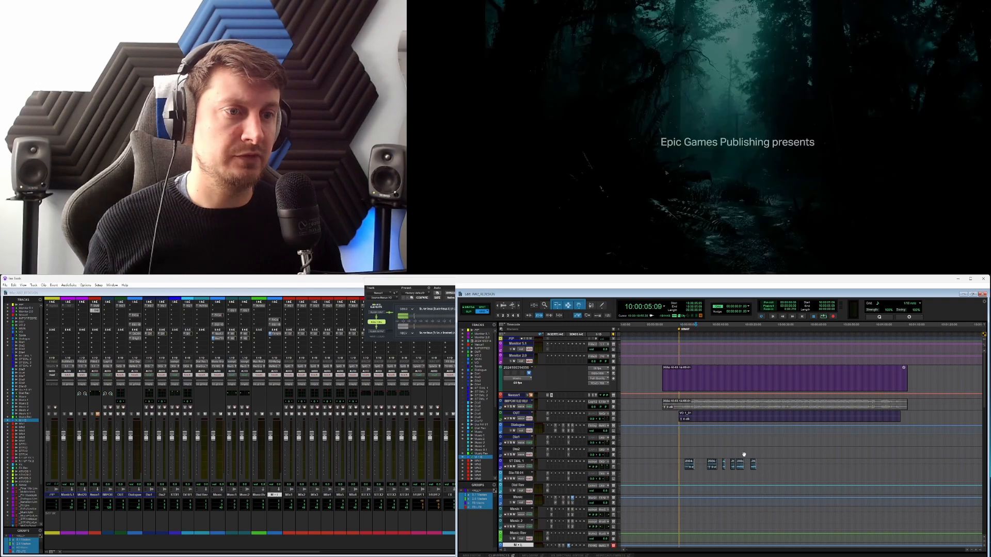
drag(779, 453, 874, 455)
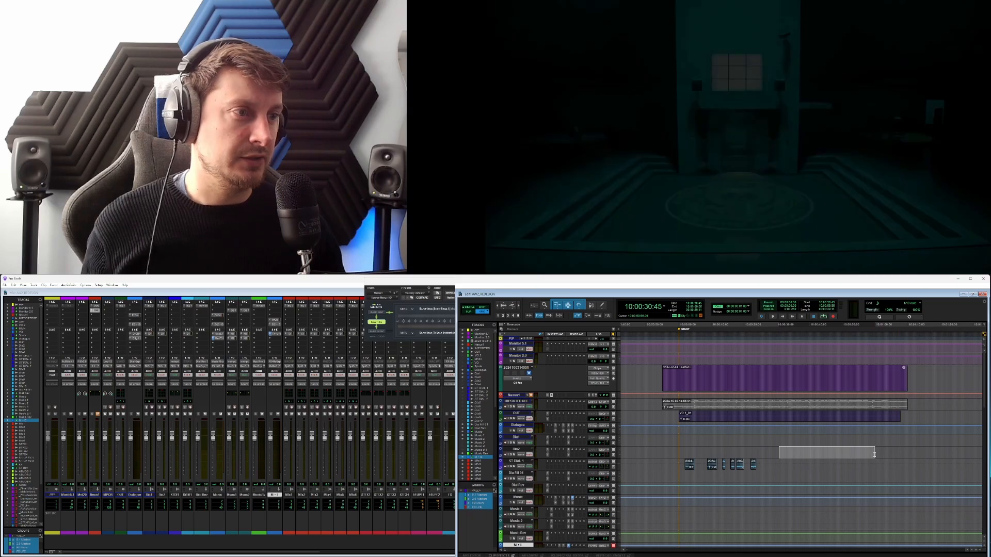
click(878, 453)
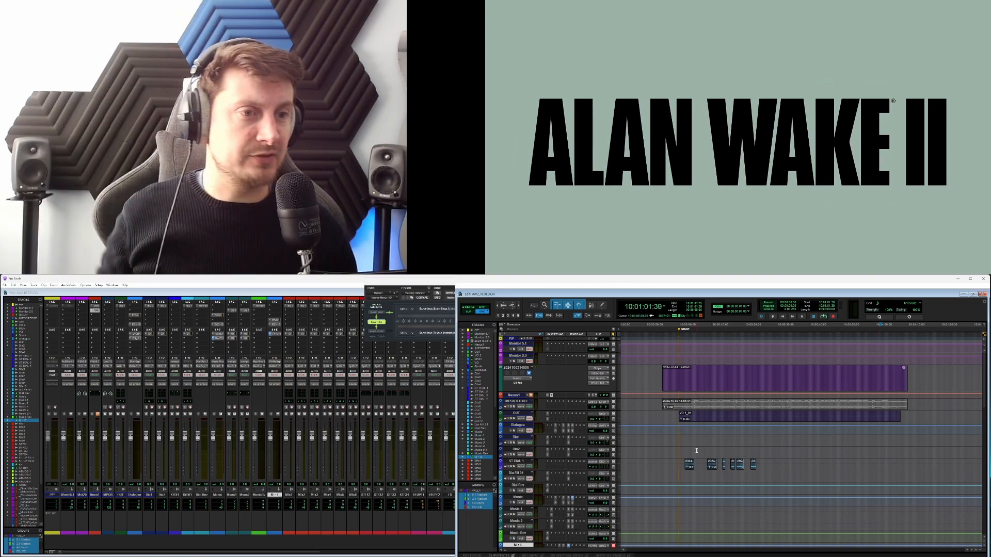
click(697, 452)
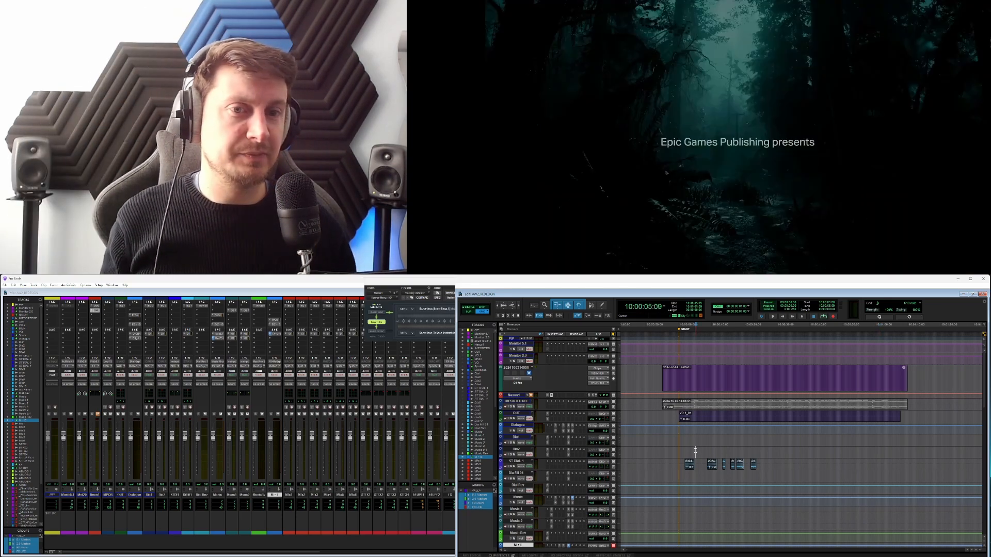
scroll(700, 455, down, 3)
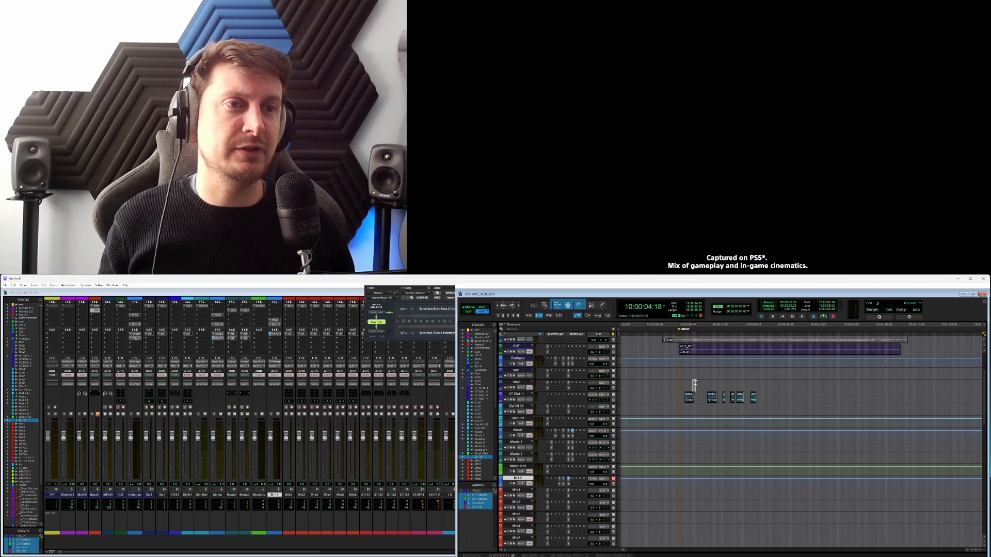
drag(693, 385, 878, 383)
scroll(884, 387, up, 3)
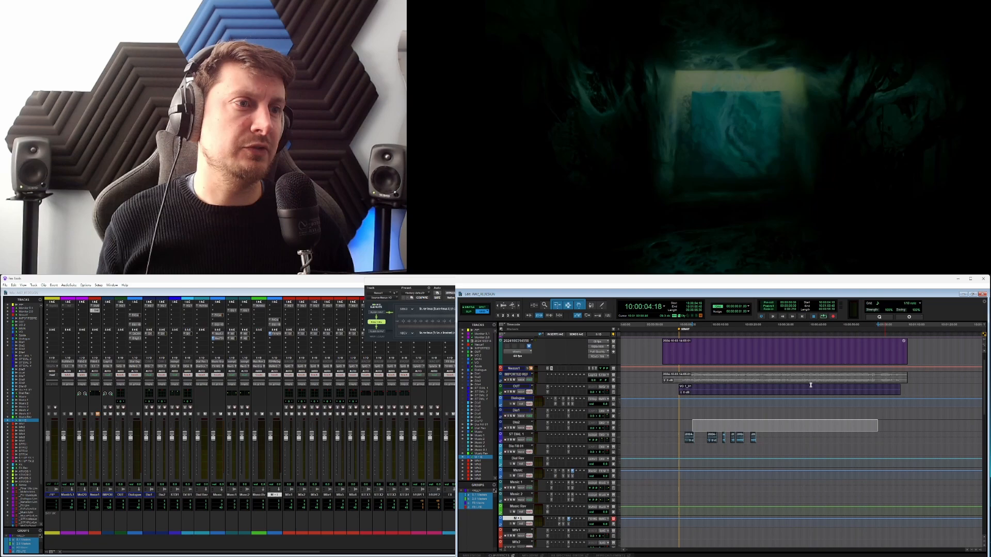
Unmute the imported reference clip and play it briefly from the start of the purple clip below it.
click(810, 383)
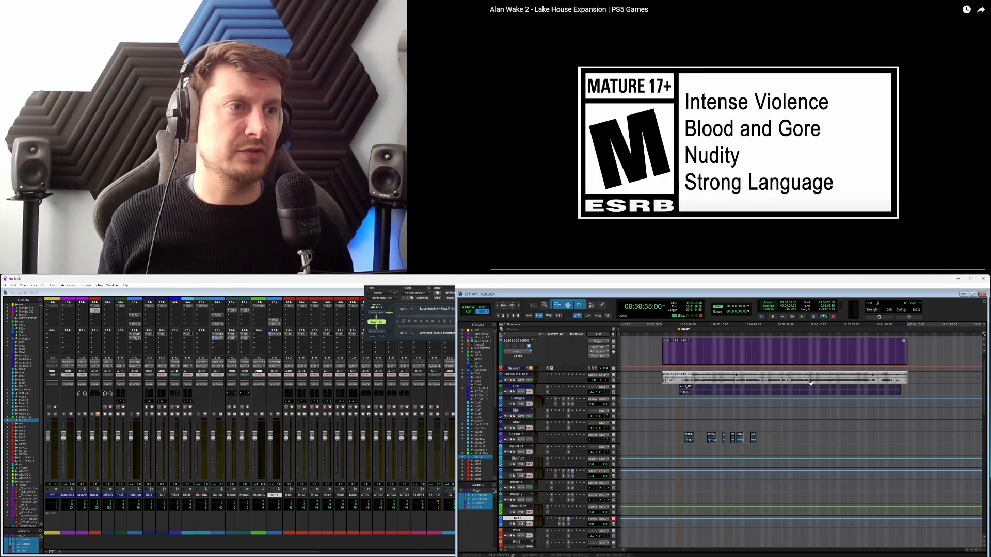
key(ctrl+m)
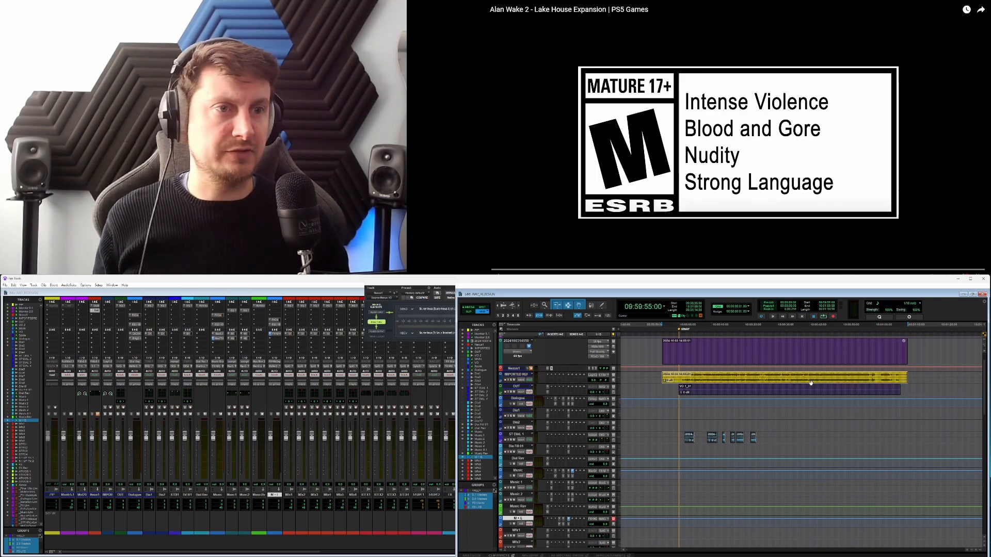
click(697, 395)
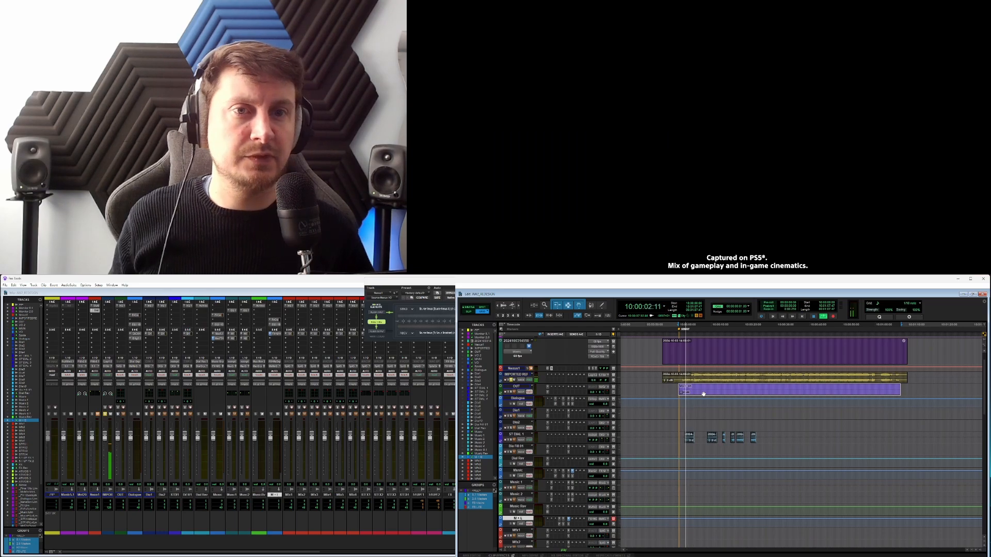
key(space)
Route the imported reference track's output to the 5.1 (5.1) path of the 5.1 Monitor and test playback.
click(602, 376)
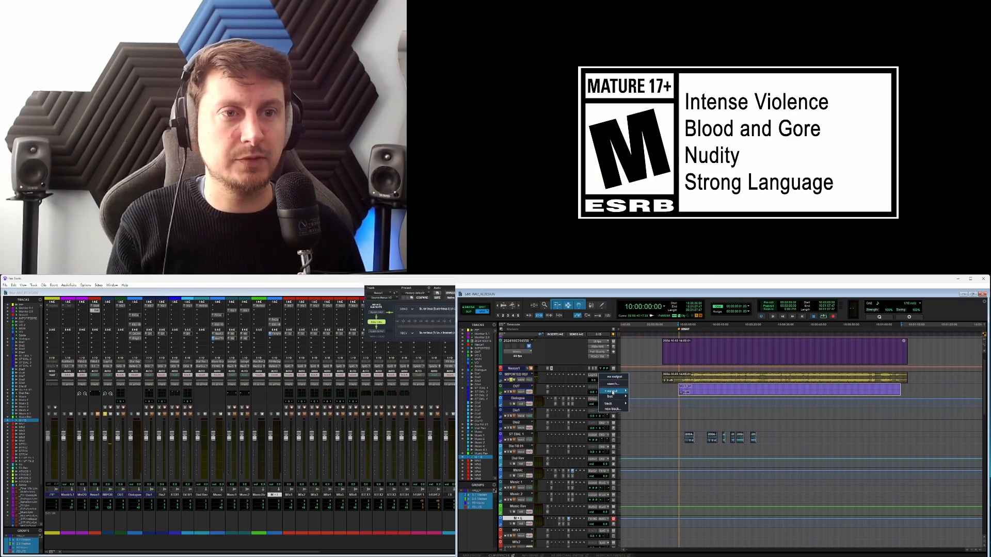
mouse_move(613, 392)
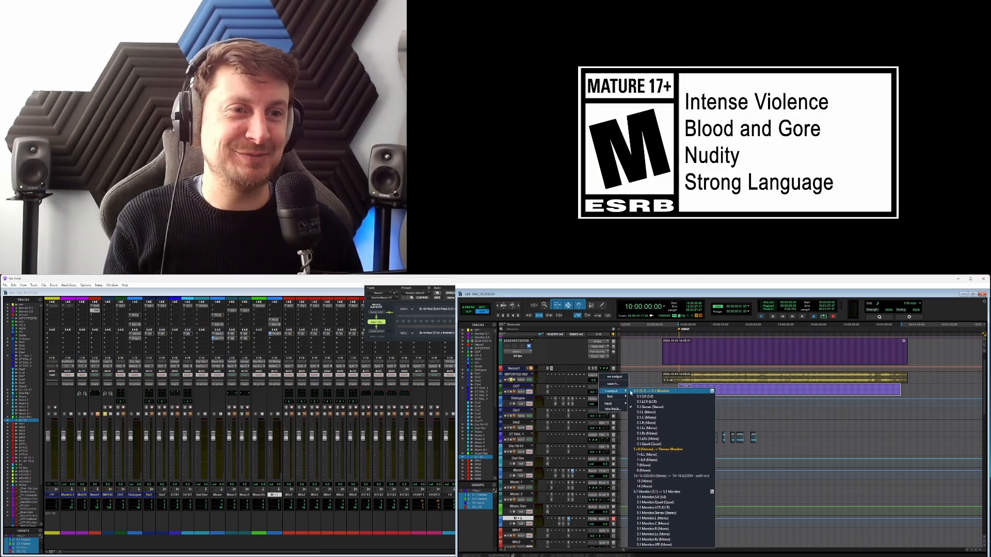
click(635, 392)
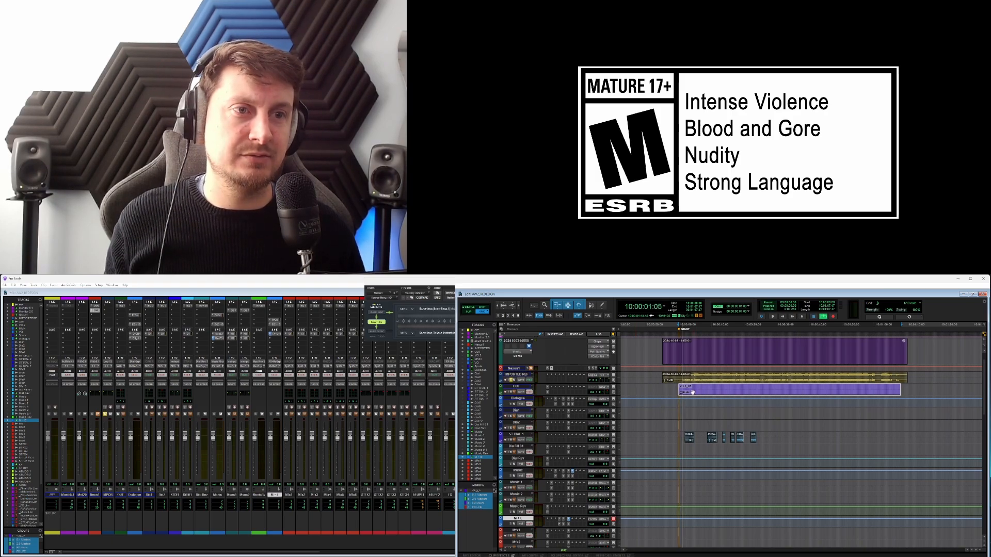
key(space)
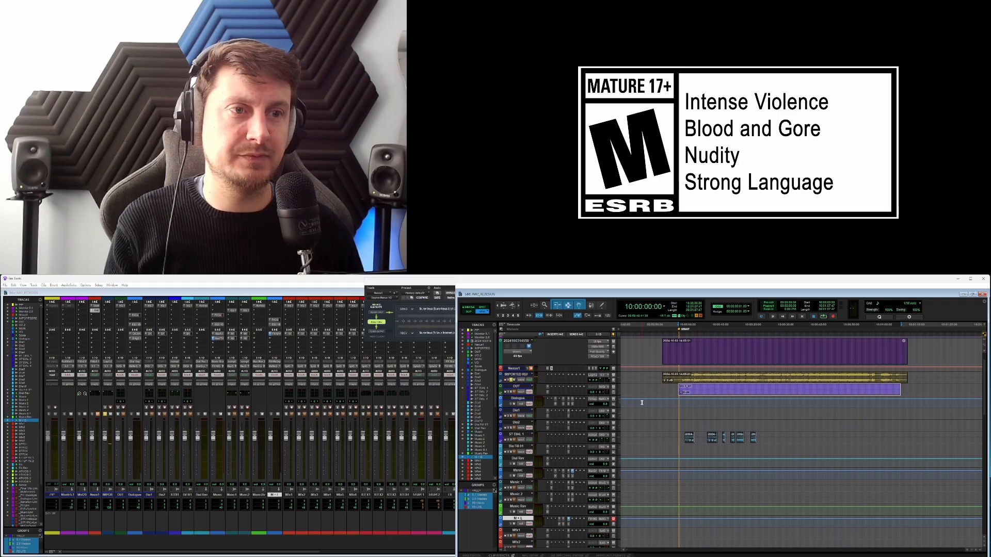
click(605, 378)
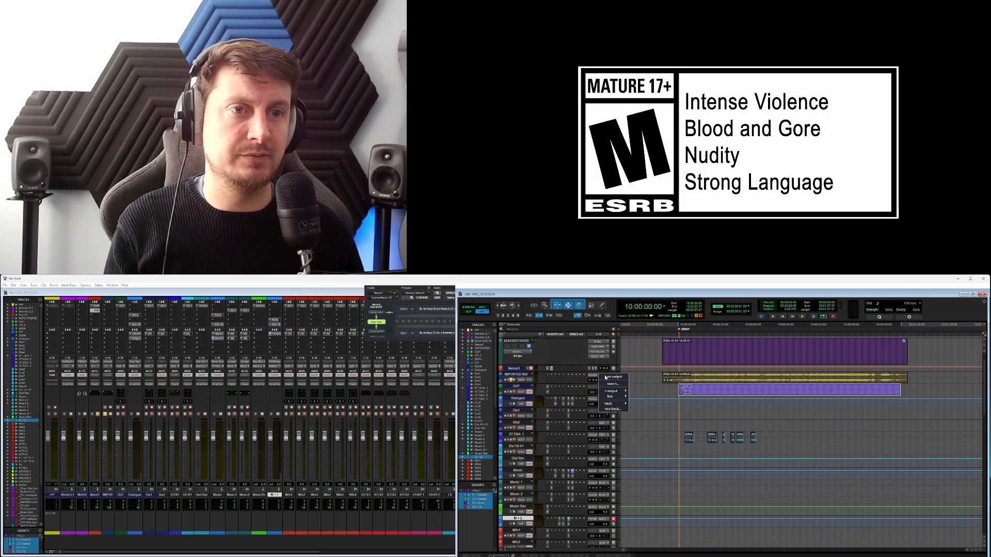
mouse_move(616, 393)
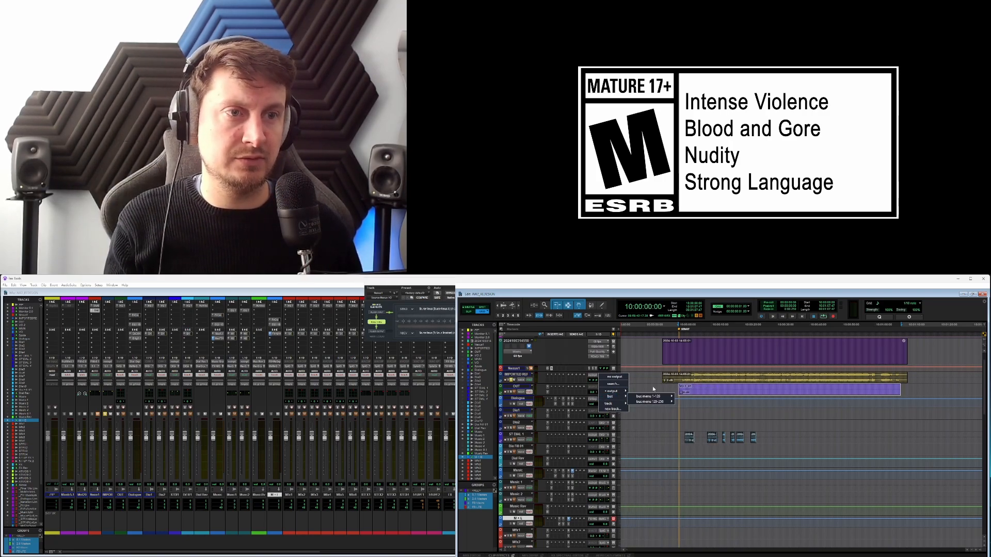
click(653, 389)
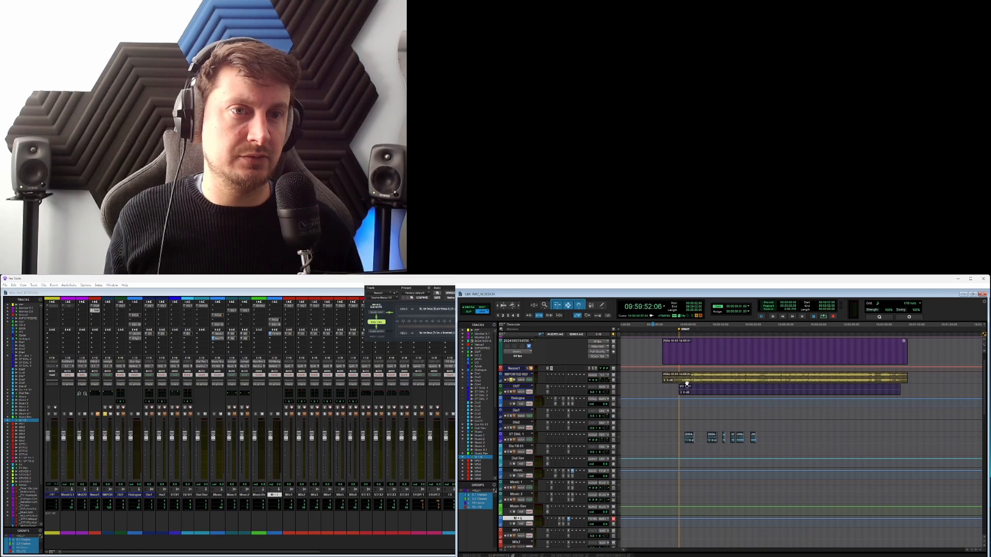
Move the imported reference clip down onto the two empty dialogue tracks above the dialogue clips and play it.
click(683, 382)
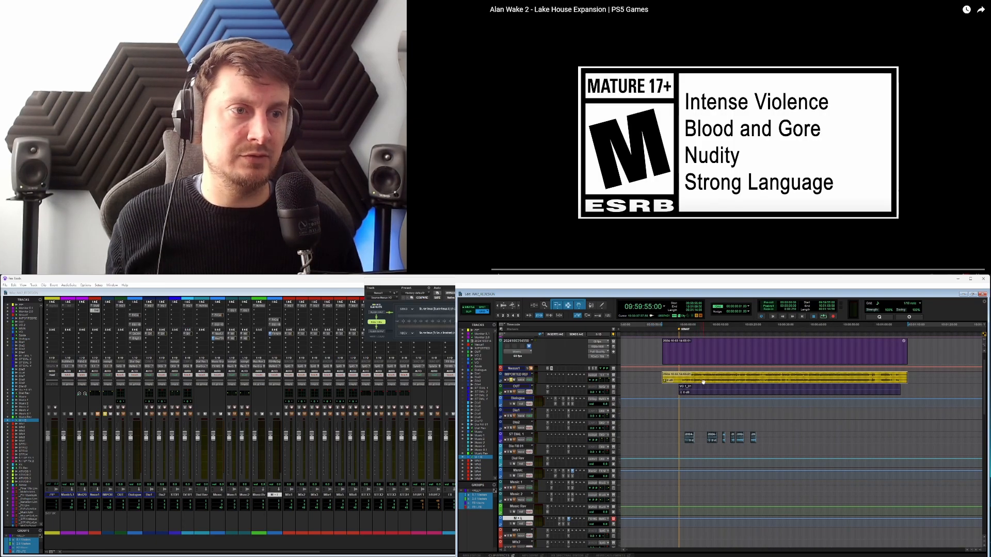
drag(703, 382, 695, 412)
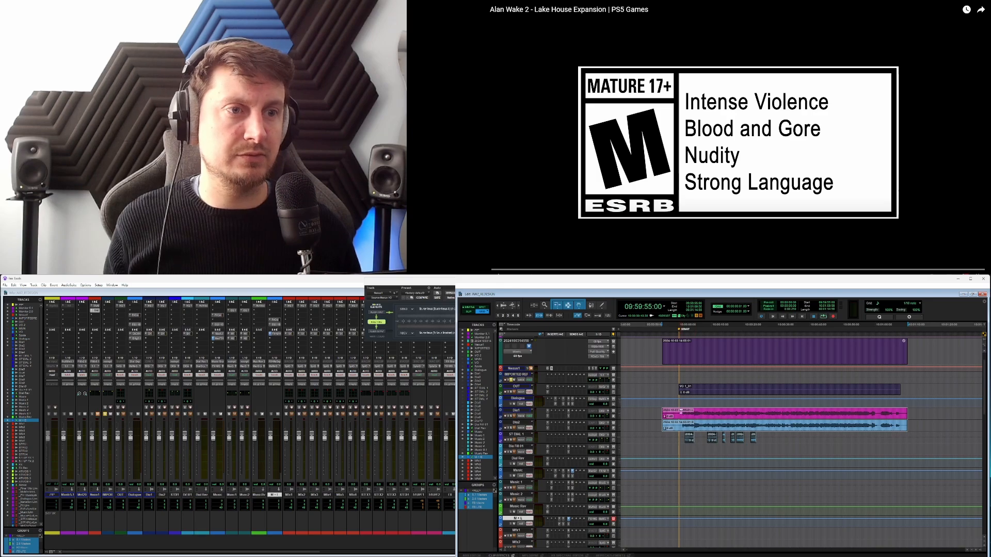
click(681, 411)
key(space)
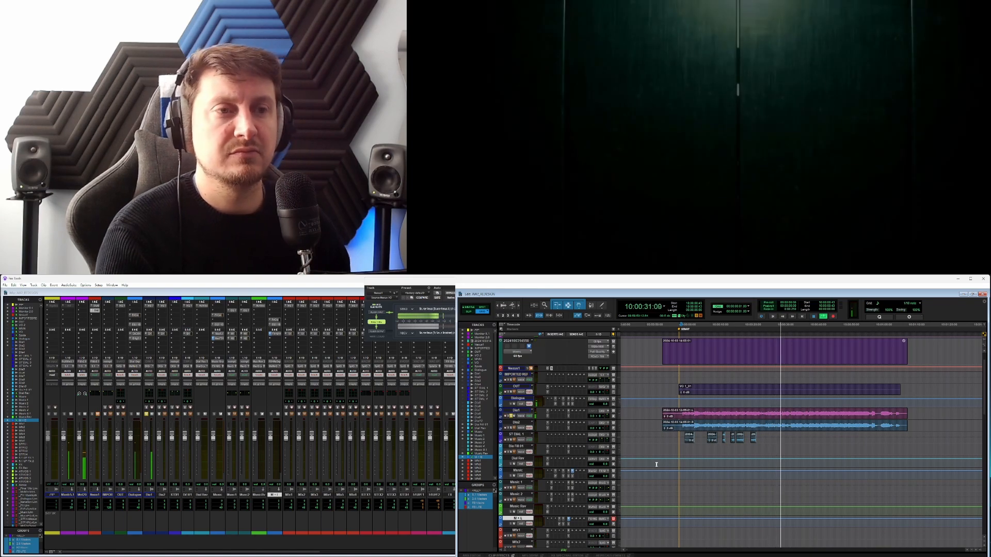
Route the imported reference track's output to one of the 5.1 group buses while playback runs.
click(599, 375)
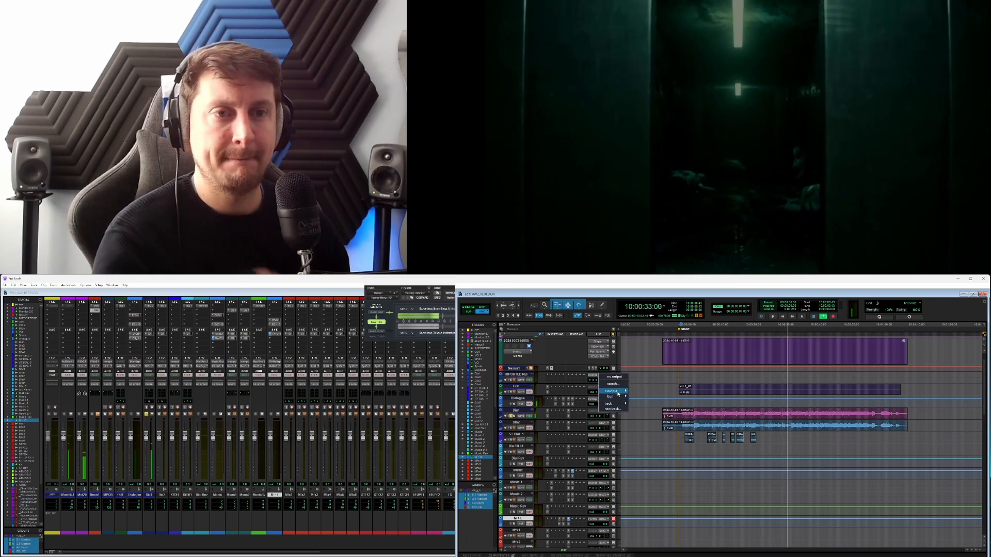
mouse_move(616, 397)
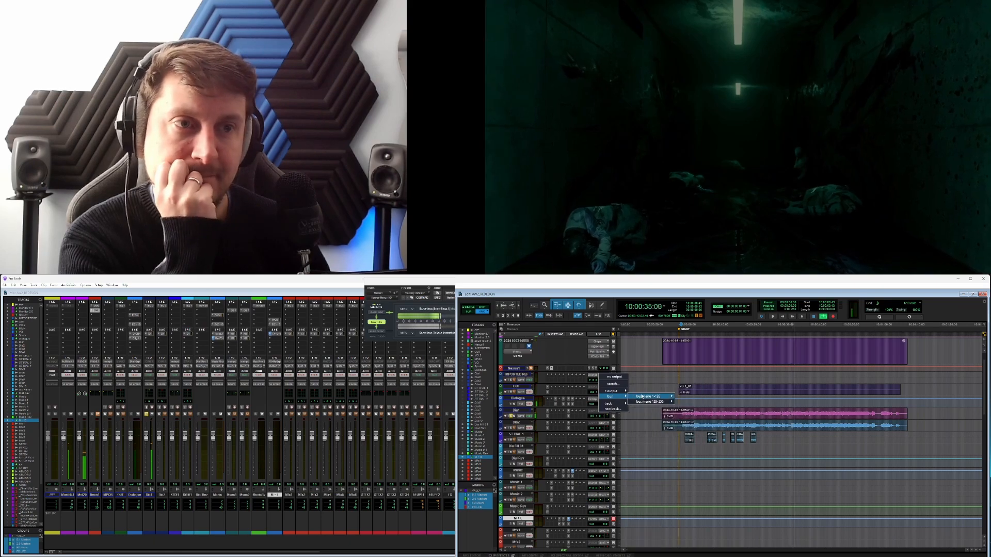
mouse_move(649, 397)
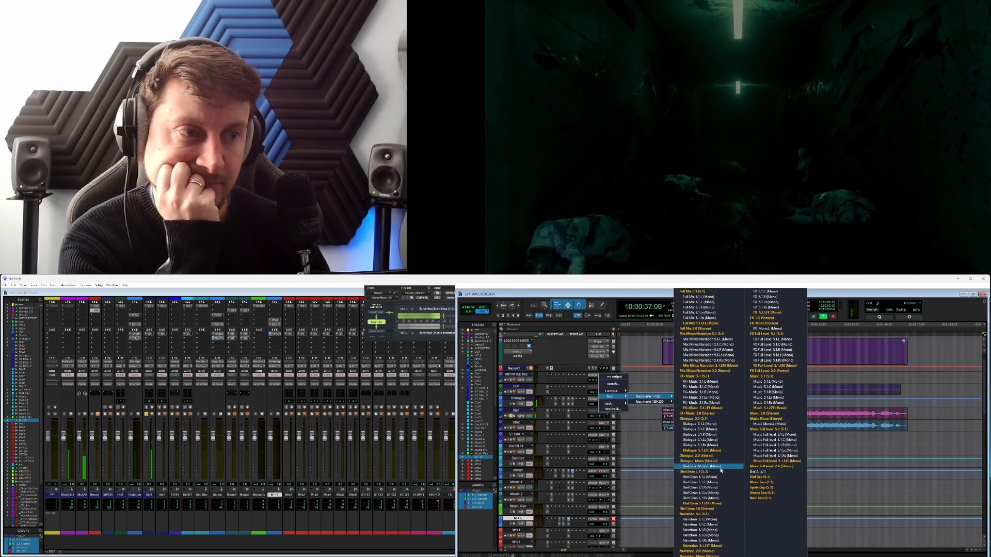
click(769, 488)
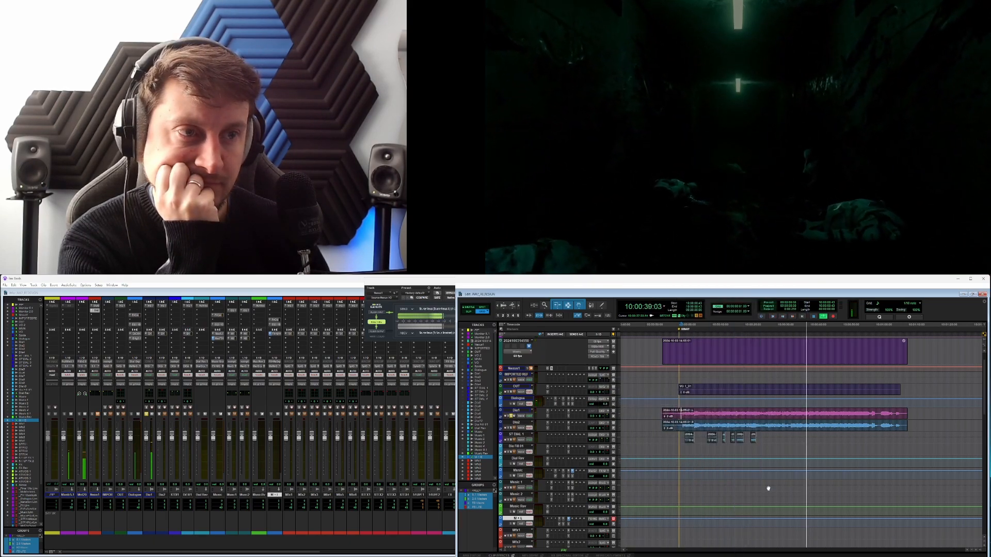
Stop playback and move the reference clip from the two dialogue tracks back to the imported reference track.
click(720, 418)
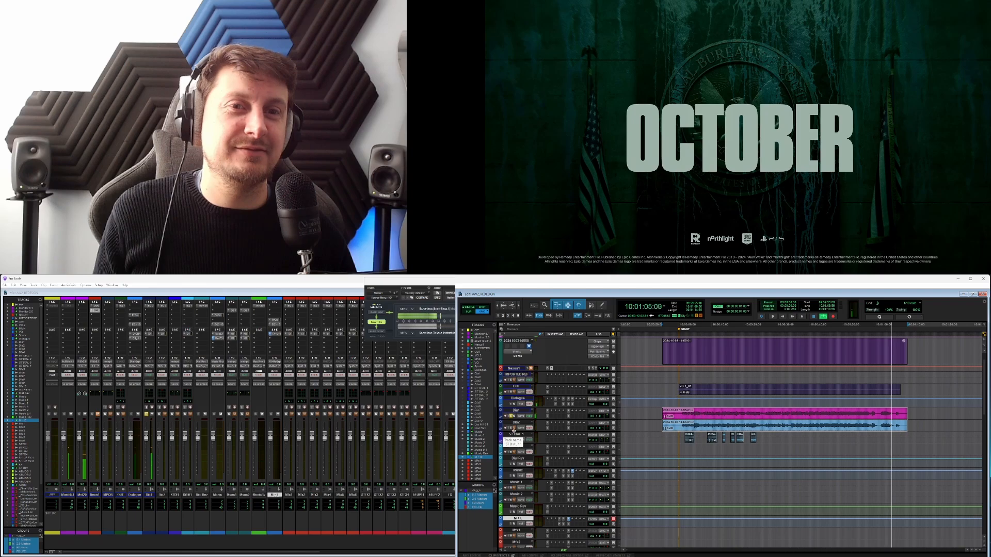
key(space)
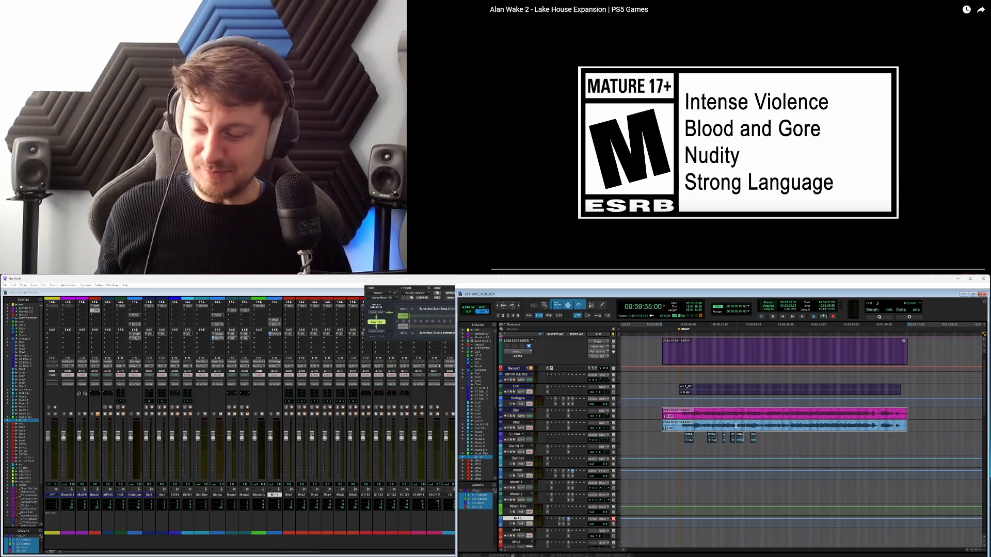
drag(737, 430, 737, 380)
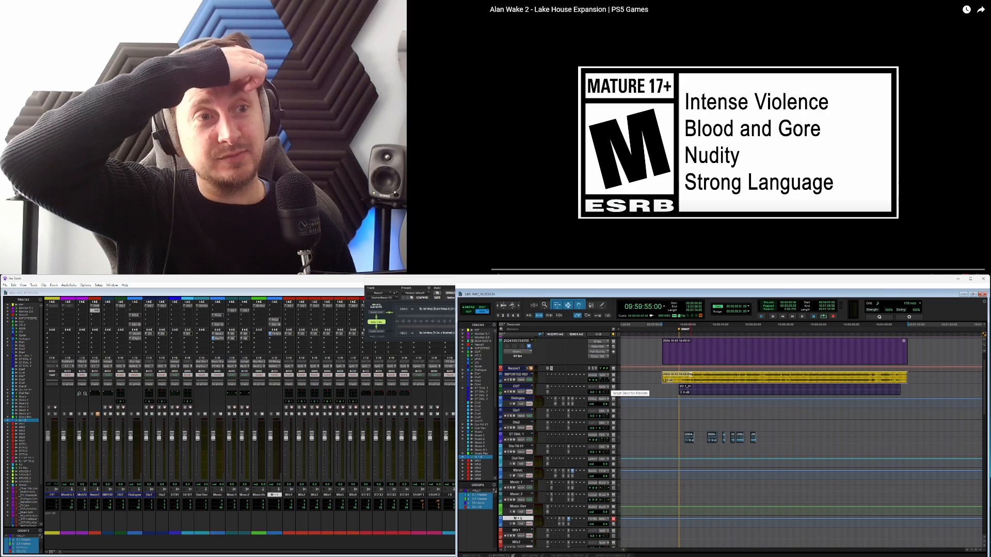
Mark the loud section near the end of the reference clip around 10:00:54, then select the whole clip and mute it.
click(866, 377)
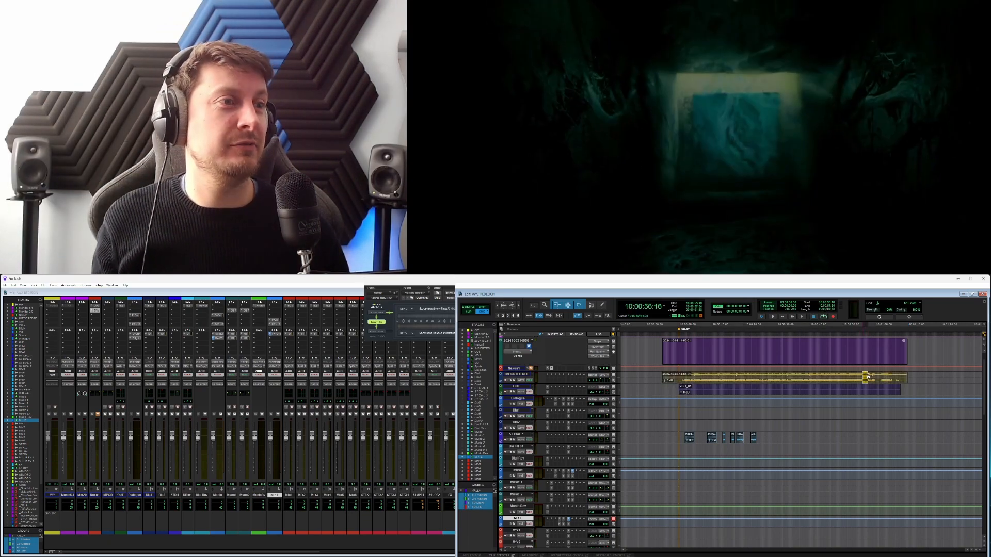
mouse_move(869, 378)
mouse_down()
mouse_move(878, 376)
mouse_move(865, 375)
mouse_up()
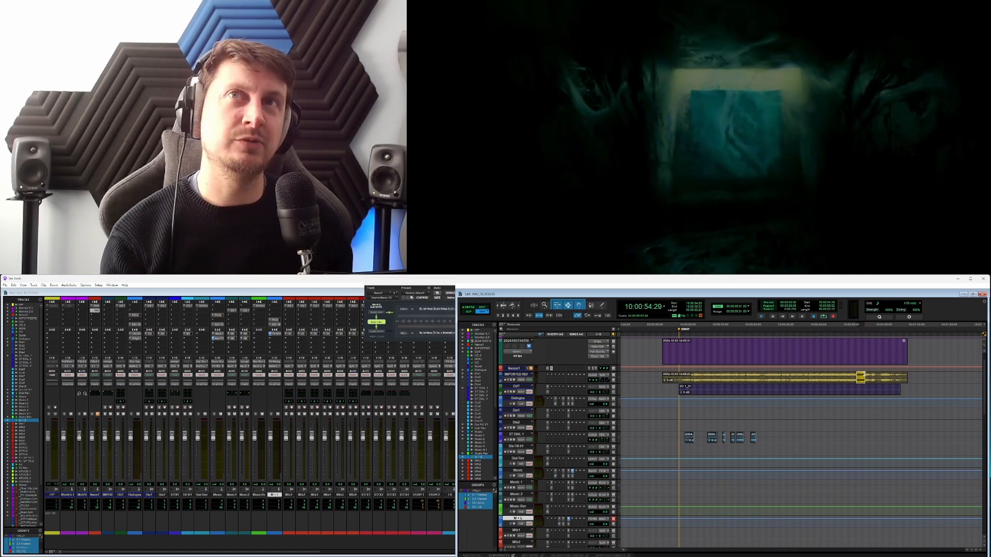
double_click(873, 383)
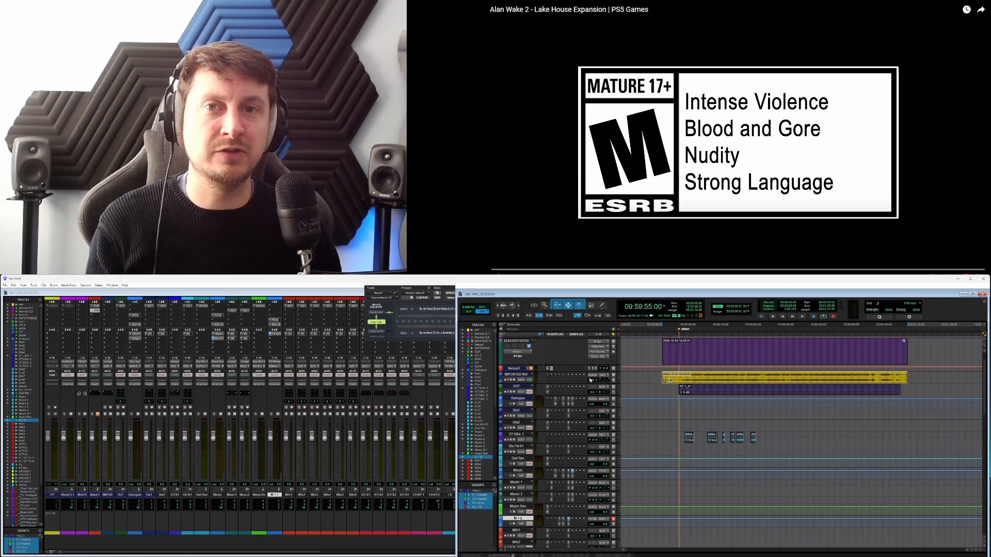
click(860, 384)
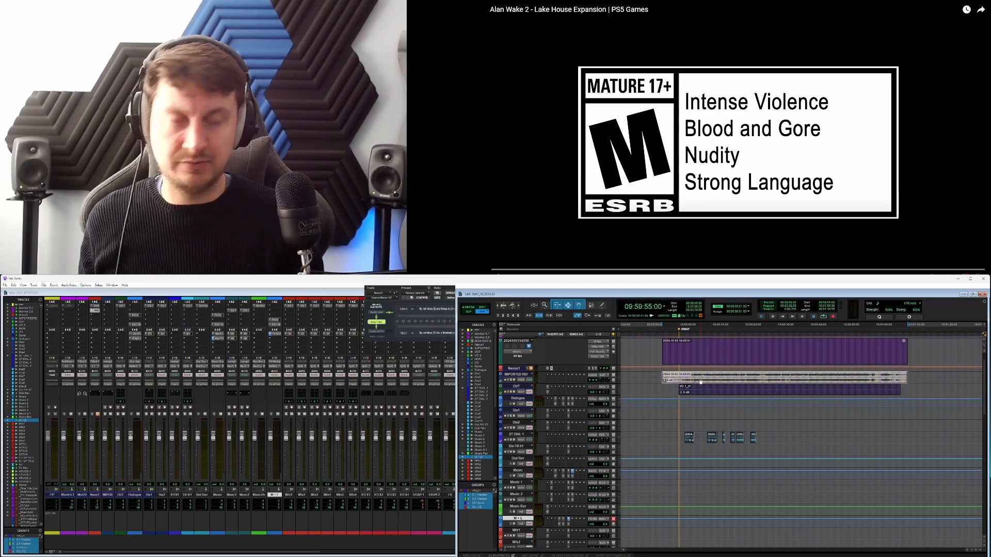
Play the unmuted reference clip from just after 10:00:00, then stop and mute the clip.
click(683, 375)
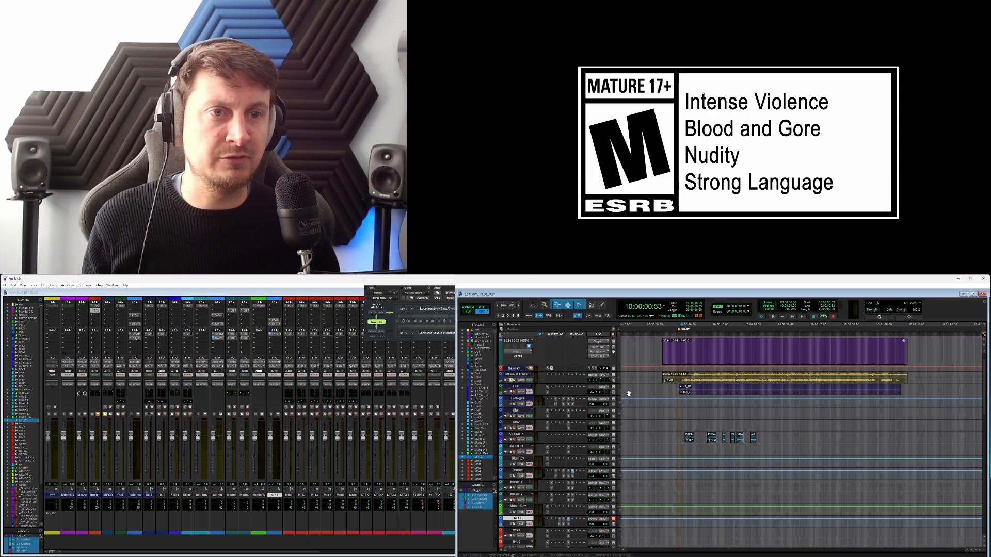
key(space)
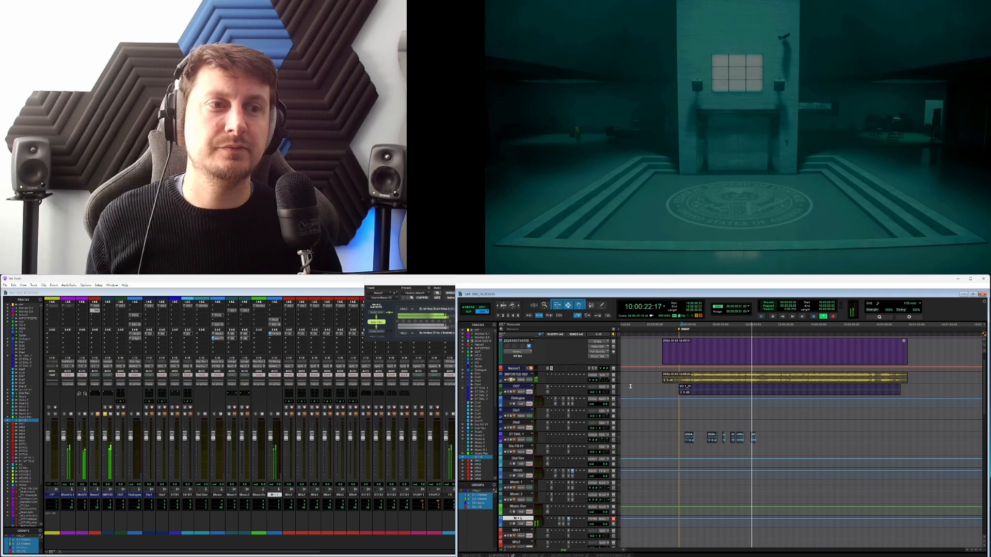
key(space)
click(704, 383)
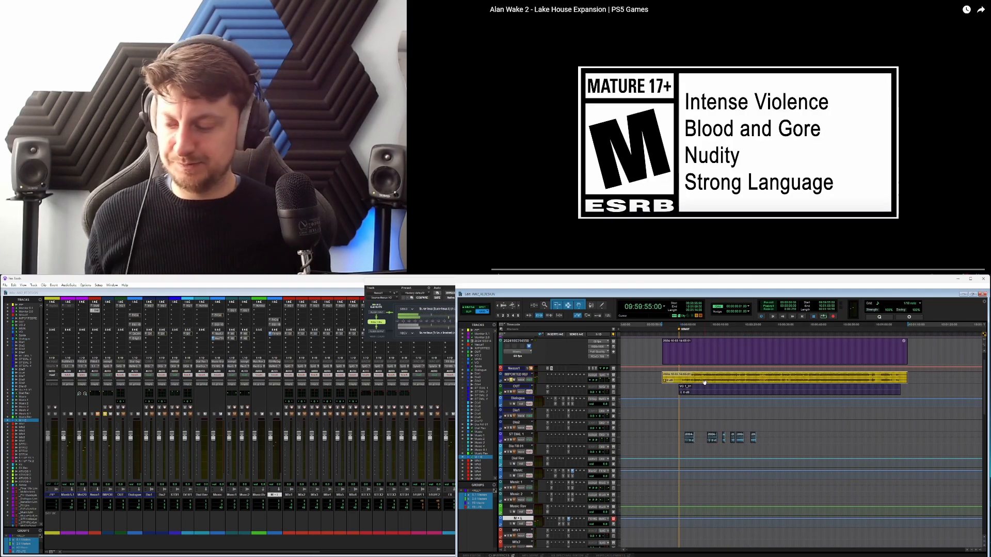
click(705, 382)
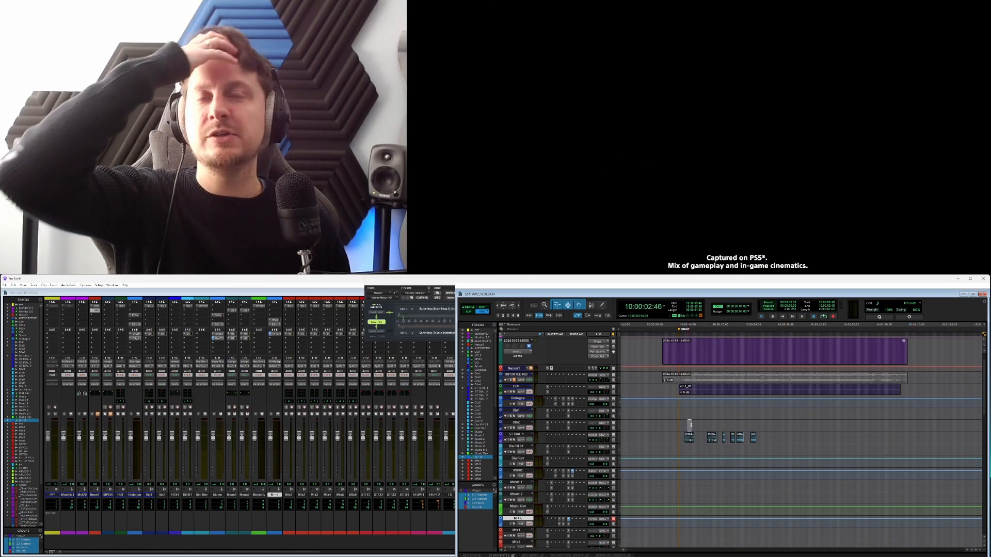
Mark the trailer's first section on the empty dialogue track, from about 10:00:01:40 to the lobby shot near 10:00:25.
drag(688, 425, 771, 423)
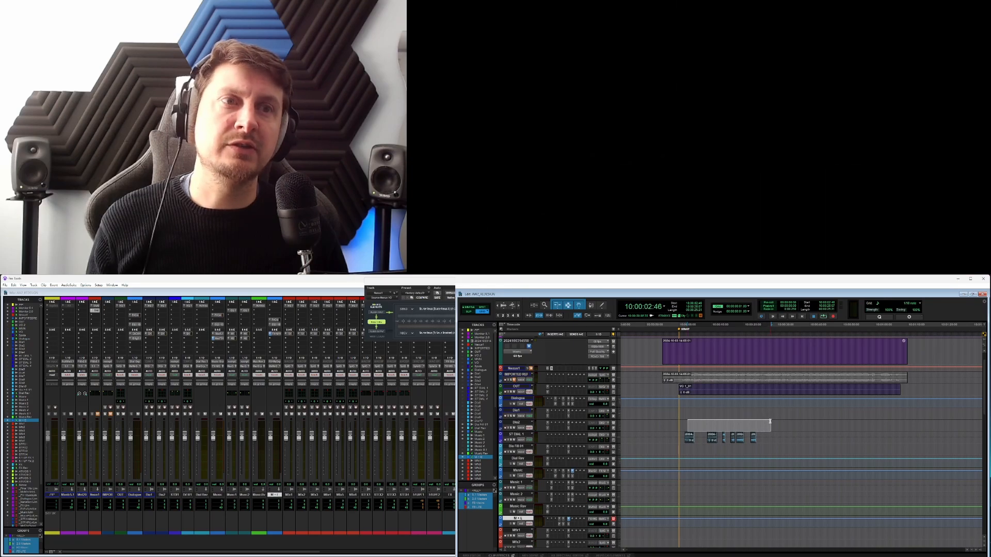
click(702, 424)
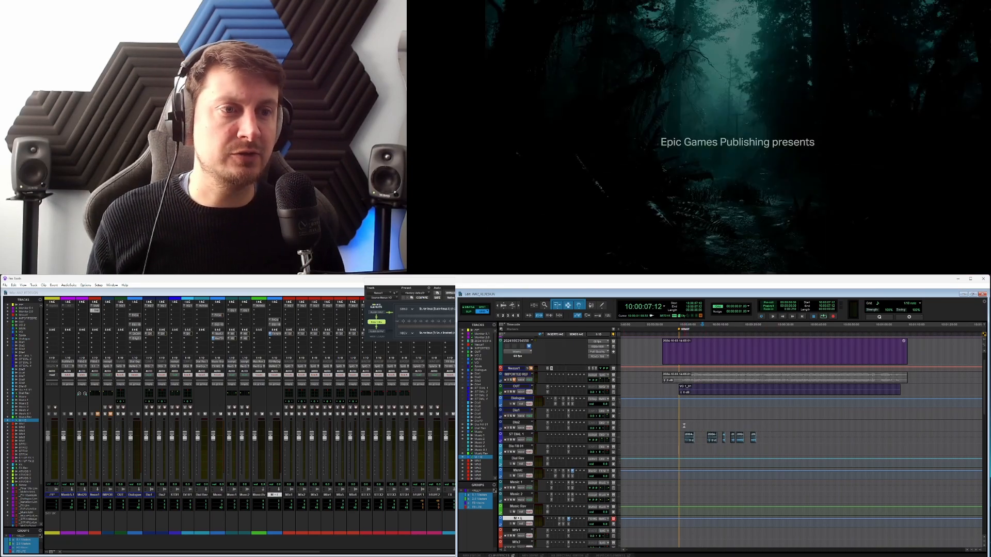
drag(684, 426, 759, 421)
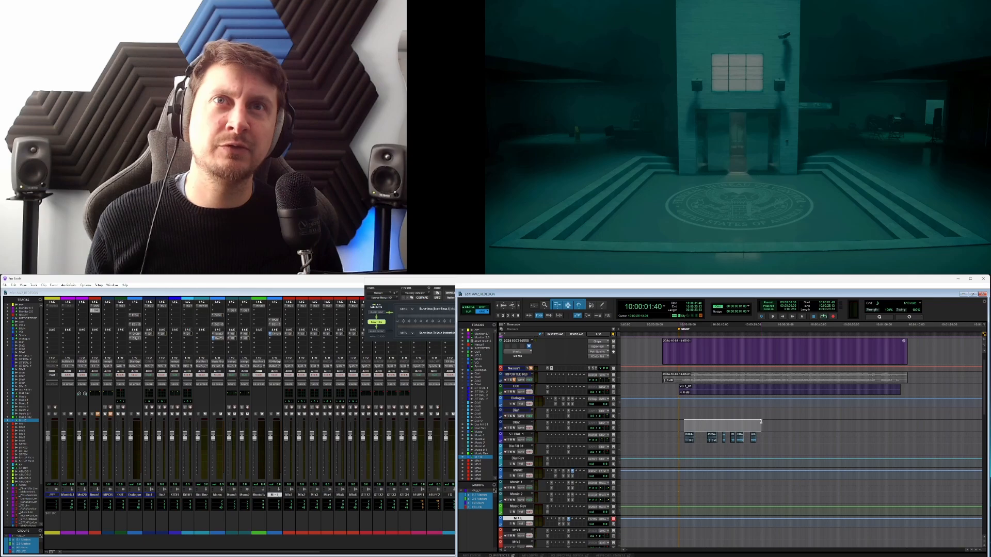
click(761, 423)
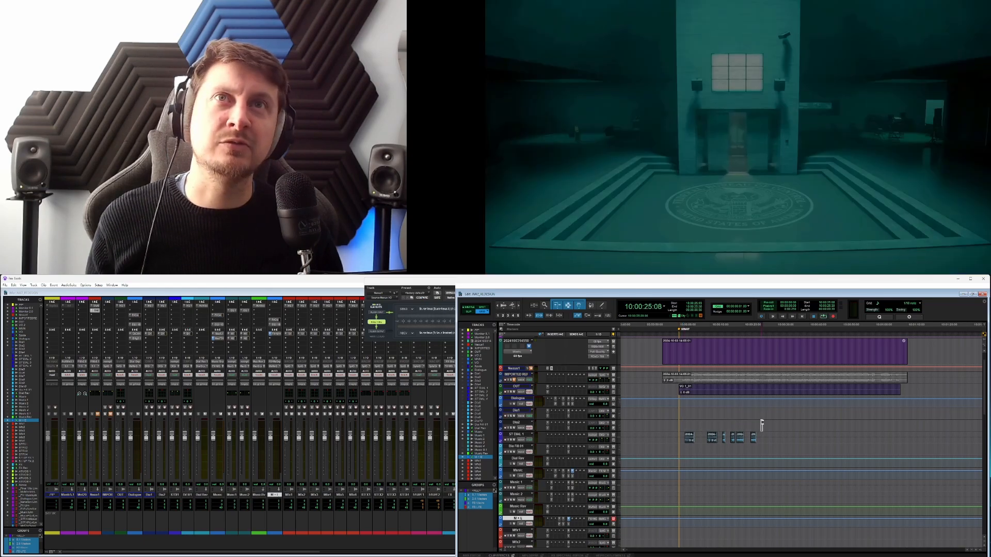
Mark the dark corridor section on the empty dialogue track, then its final stretch from 10:00:44:40 to about 10:00:56:57.
drag(762, 423, 832, 426)
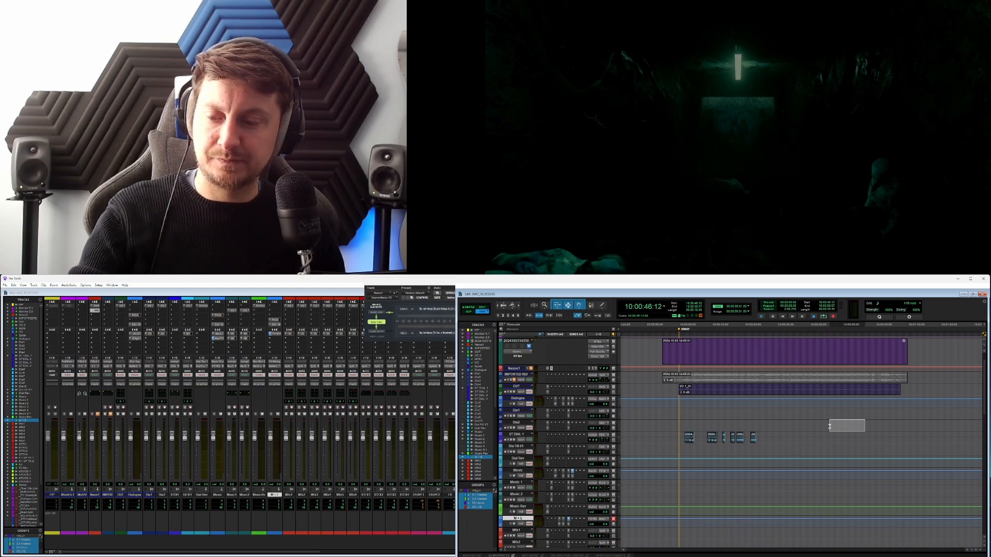
click(867, 425)
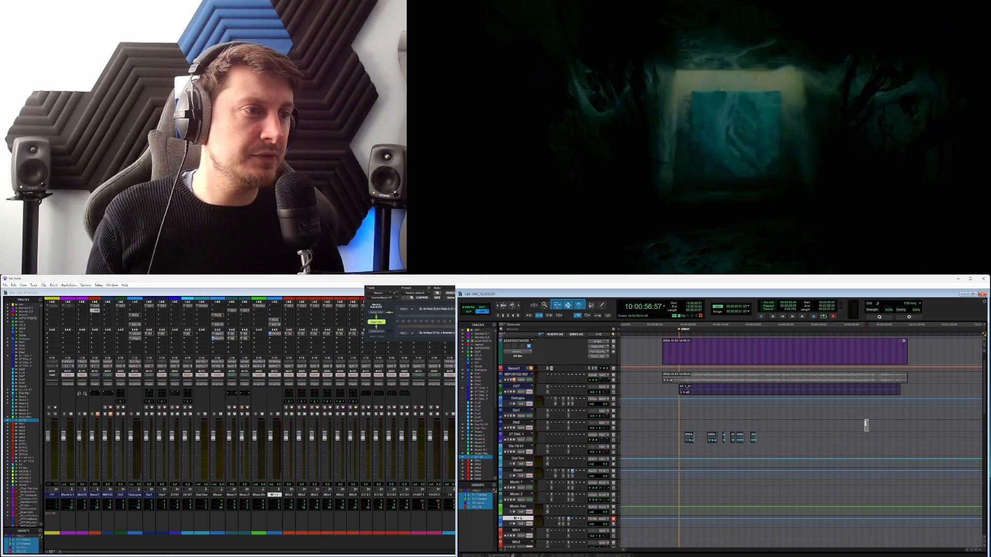
drag(864, 425, 825, 425)
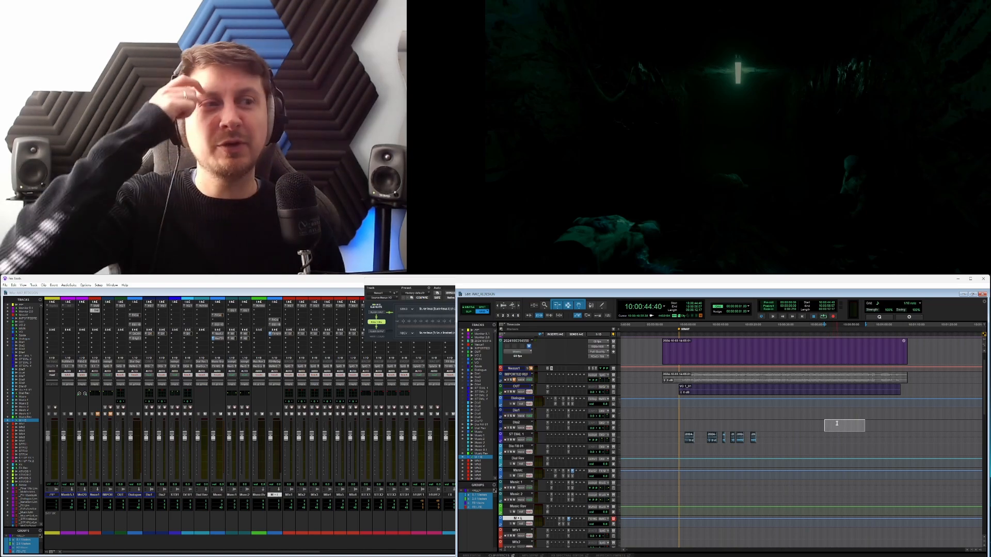
Mark the end of the corridor shot from 10:00:53:43 and go to the ALAN WAKE II title at 10:01:00:22.
click(854, 425)
drag(854, 424, 868, 423)
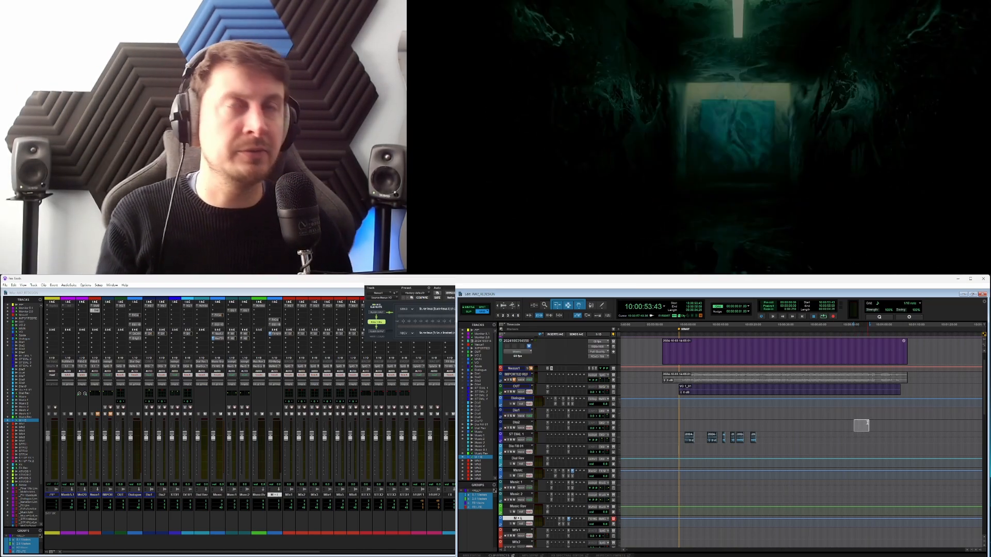
click(875, 425)
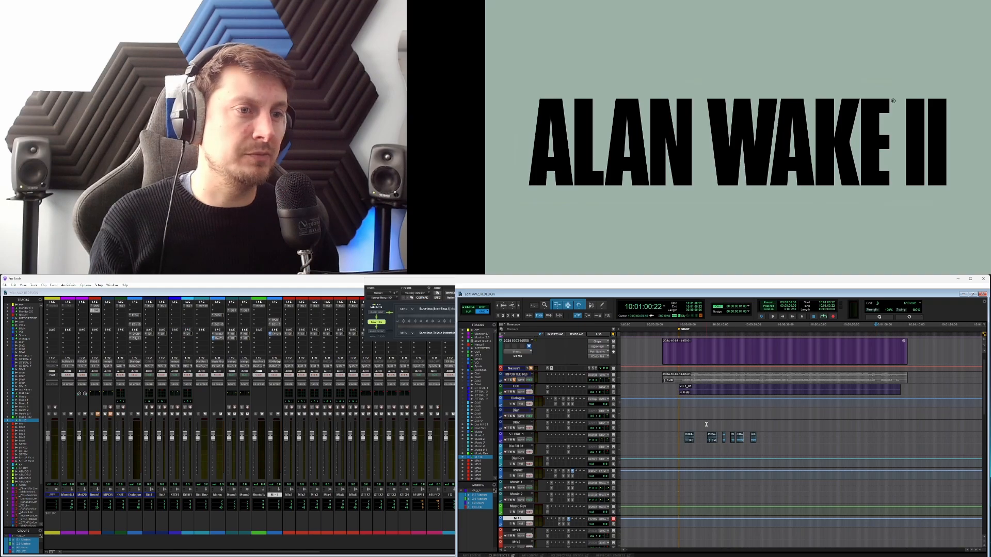
View the forest shot with the Epic Games title at 10:00:06:11 and the lobby shot at 10:00:23:10.
click(688, 425)
click(699, 425)
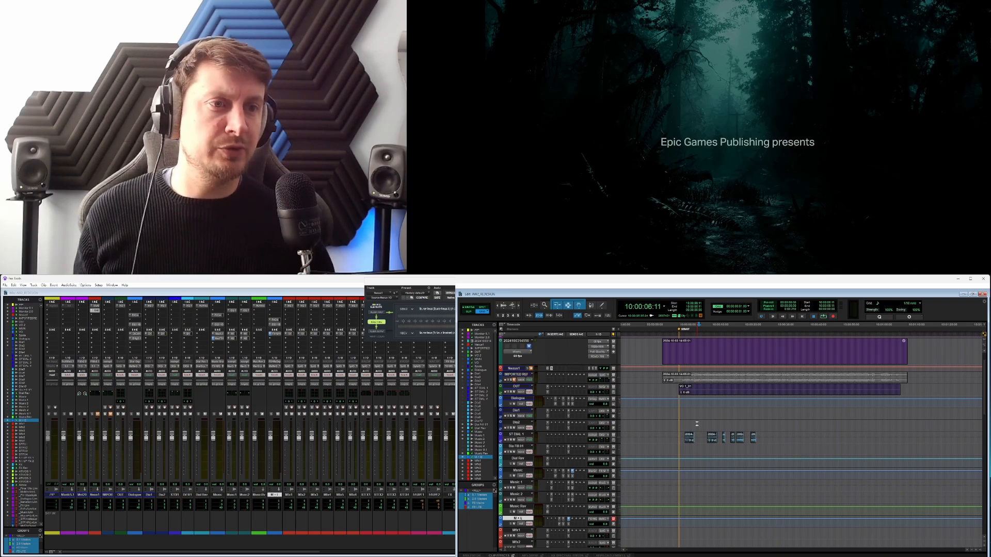
click(754, 424)
Place the cursor at 10:00:06:21 on the empty track above the opening logo clip's effects track and switch to Krotos Studio.
scroll(777, 424, down, 1)
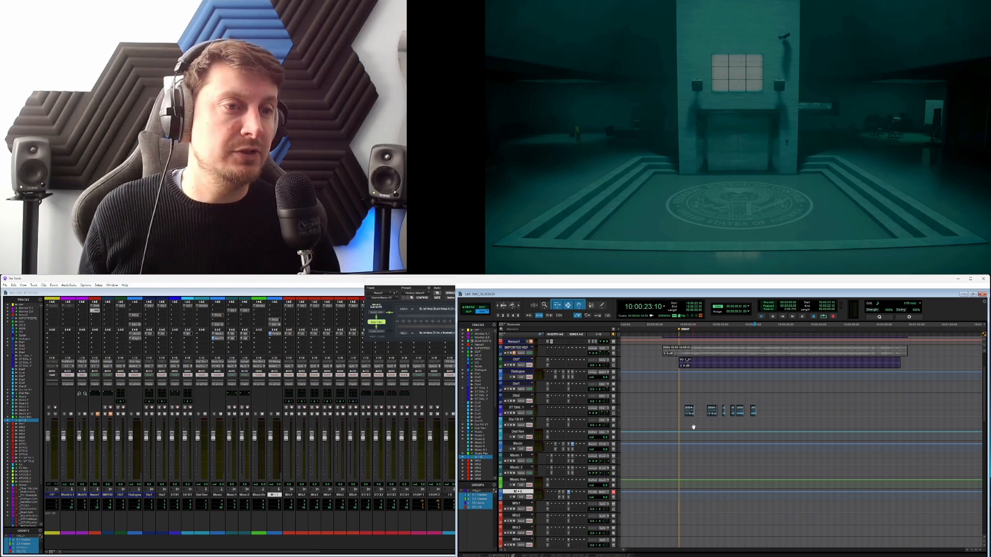
click(699, 405)
scroll(705, 425, down, 10)
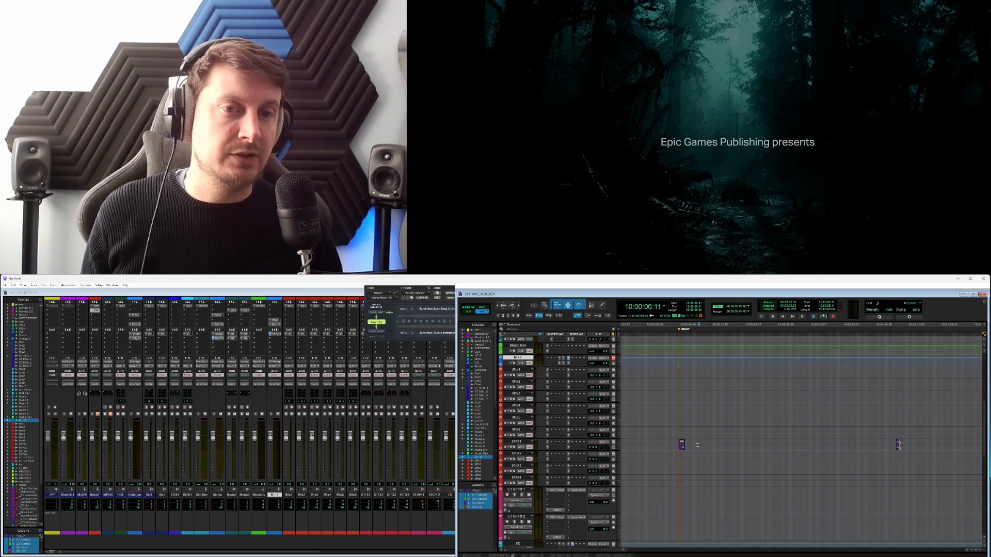
drag(685, 430, 700, 433)
click(700, 433)
click(699, 432)
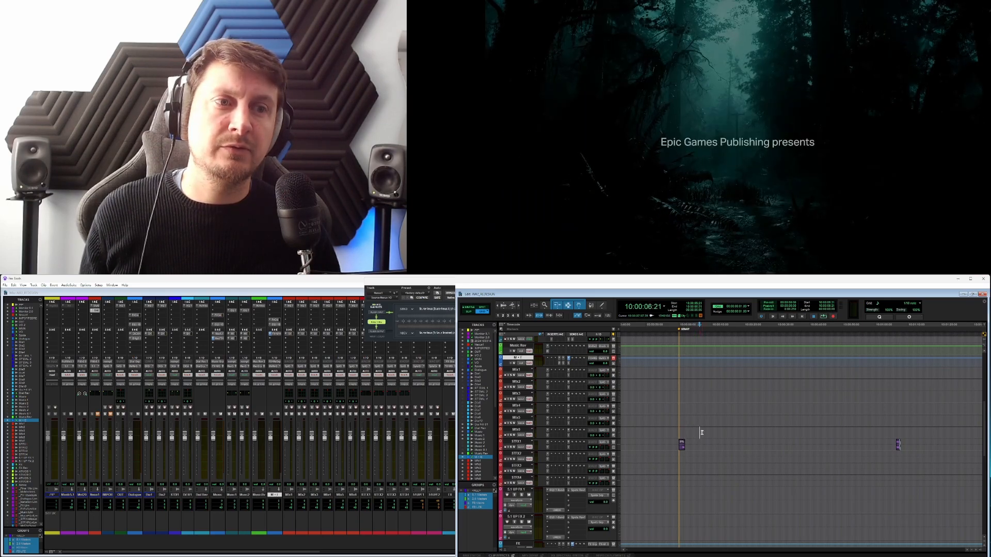
key(alt+Tab)
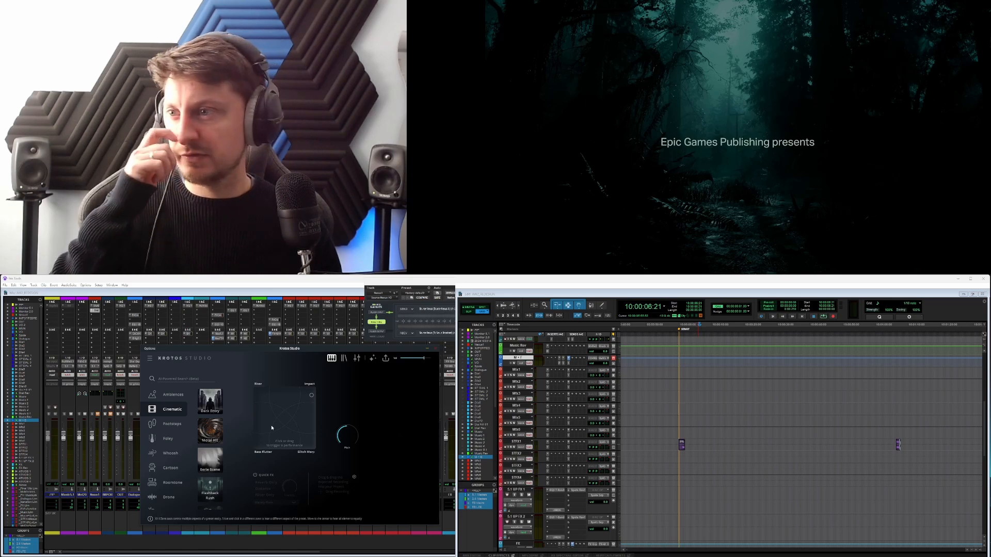
Reposition the Krotos Studio window and look through its sound categories and the Ambiences presets.
drag(305, 349, 294, 330)
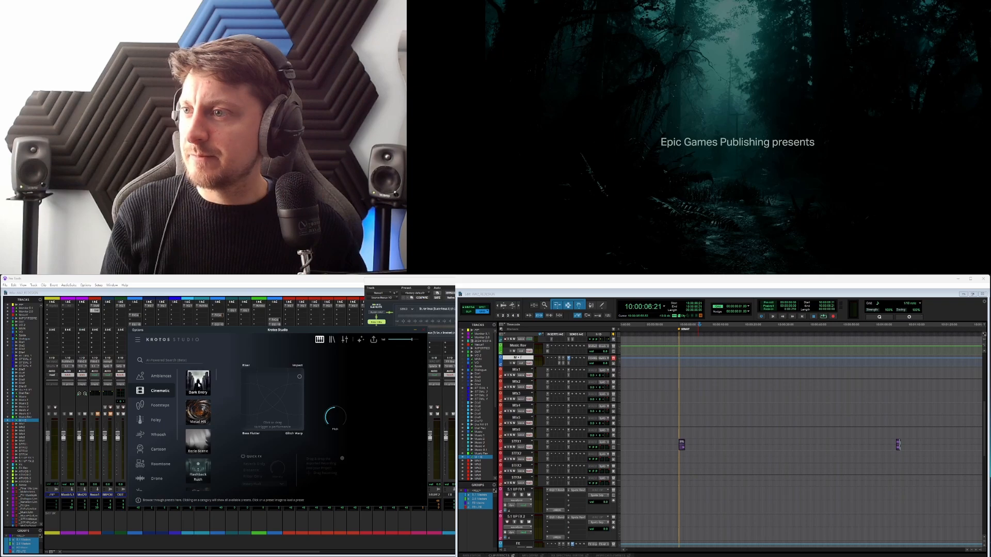
drag(226, 334, 204, 320)
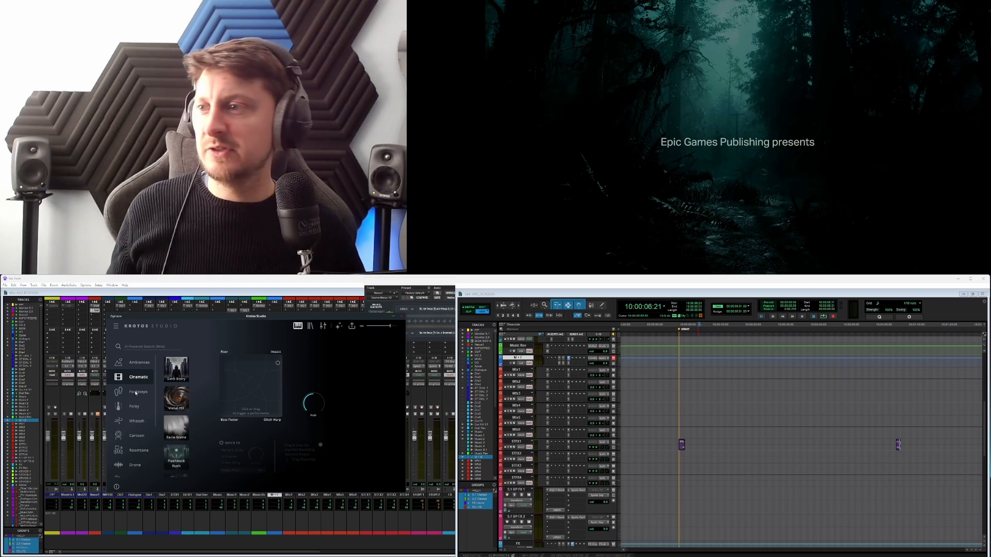
scroll(138, 461, down, 5)
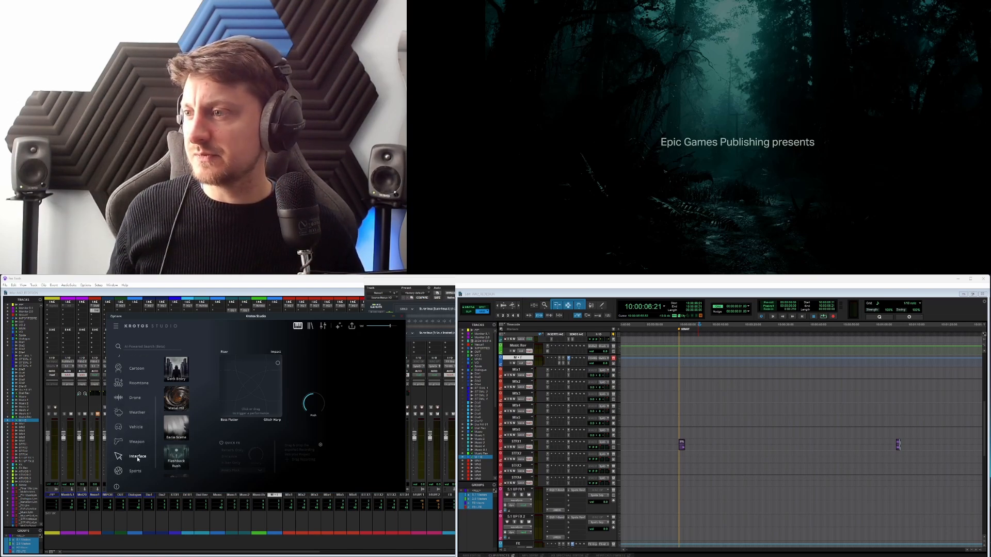
scroll(136, 459, up, 3)
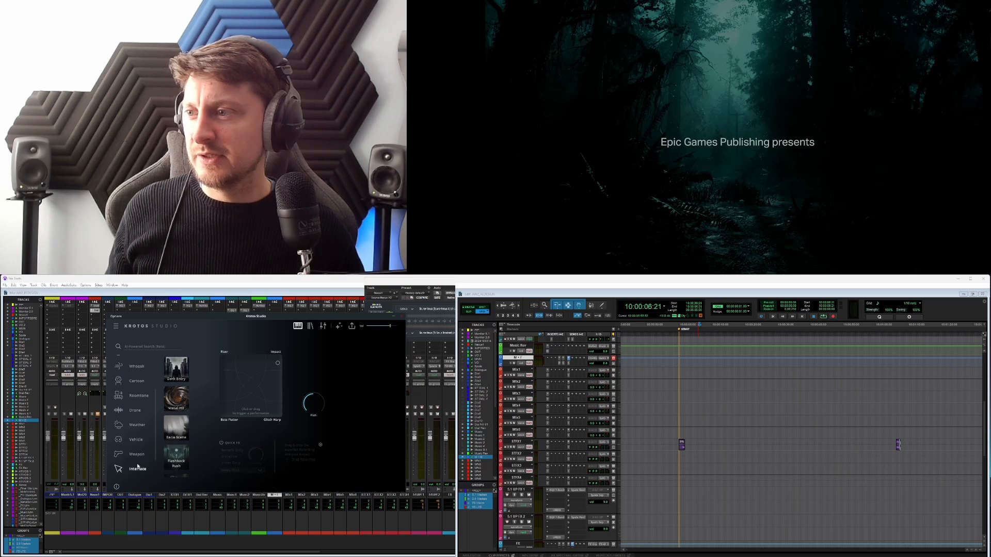
scroll(119, 368, up, 2)
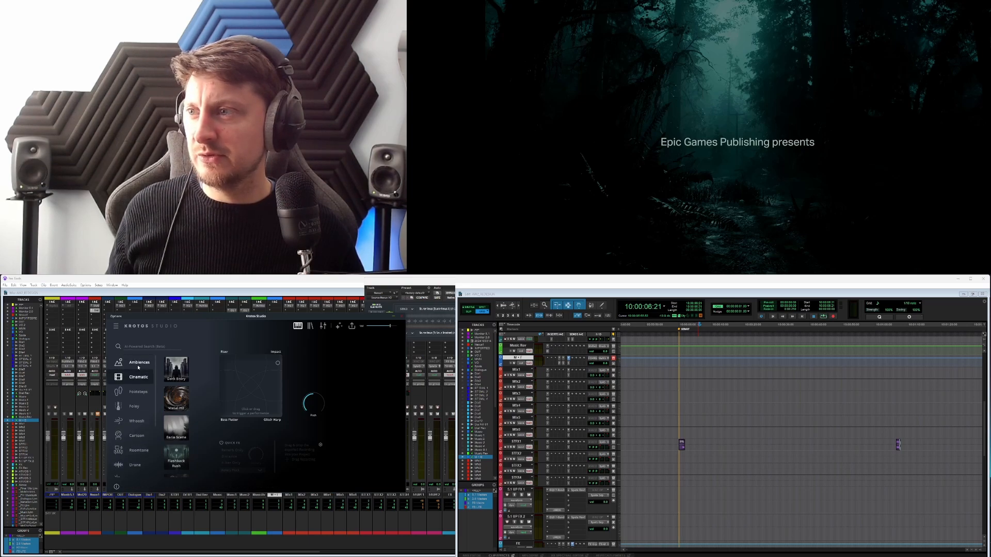
click(138, 364)
drag(195, 368, 190, 457)
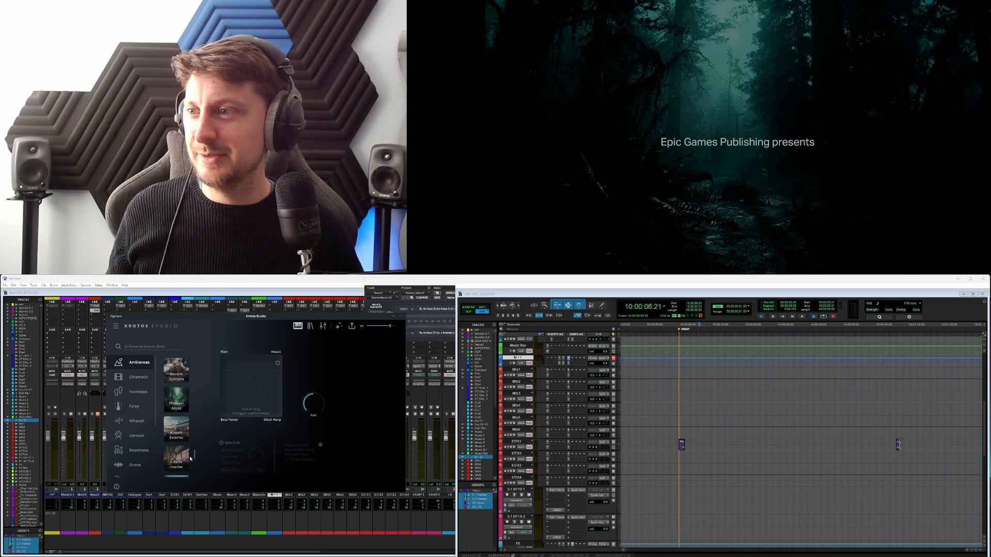
Look through the whole list of Cinematic presets and return to Dark Entry at its start.
click(137, 377)
drag(195, 369, 196, 375)
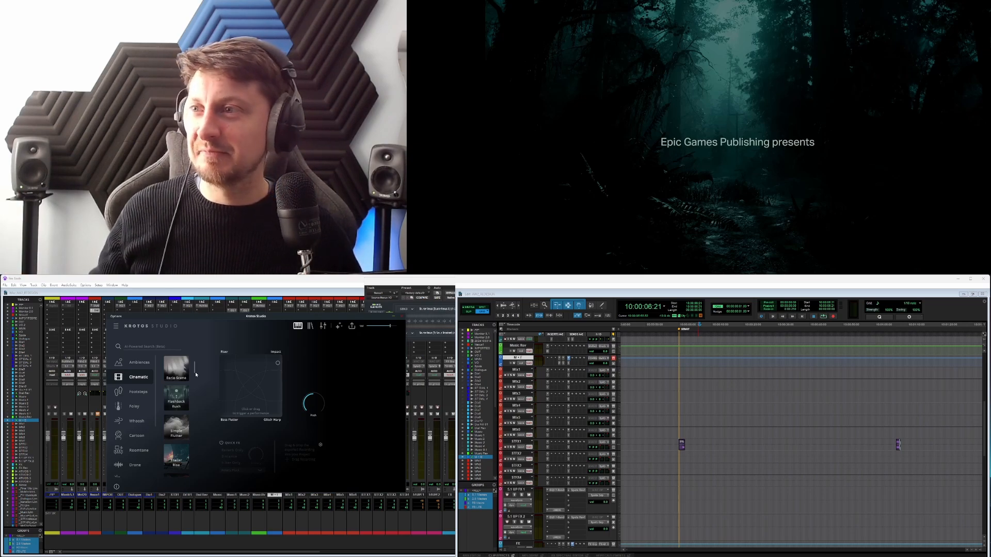
scroll(196, 374, down, 1)
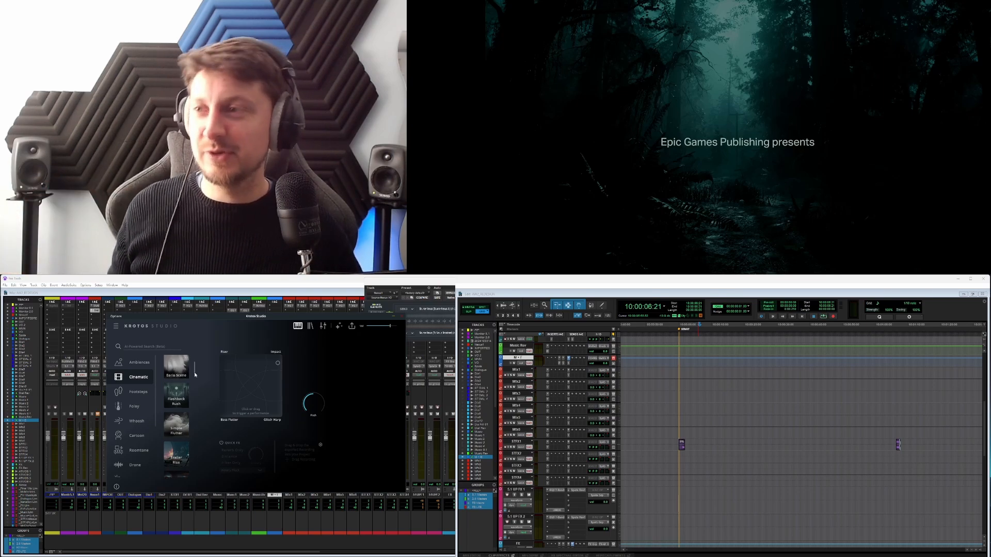
scroll(196, 375, down, 3)
drag(195, 378, 196, 432)
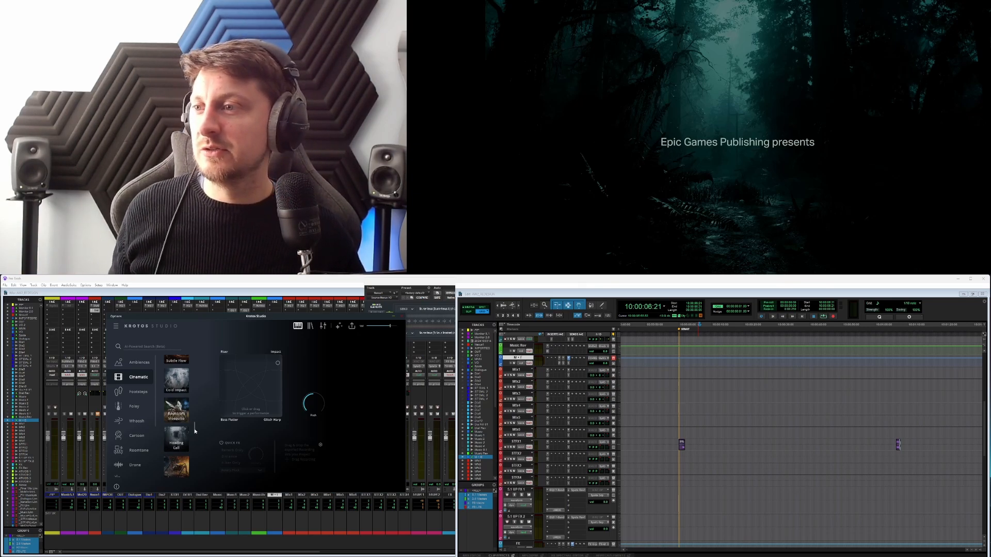
drag(195, 431, 195, 363)
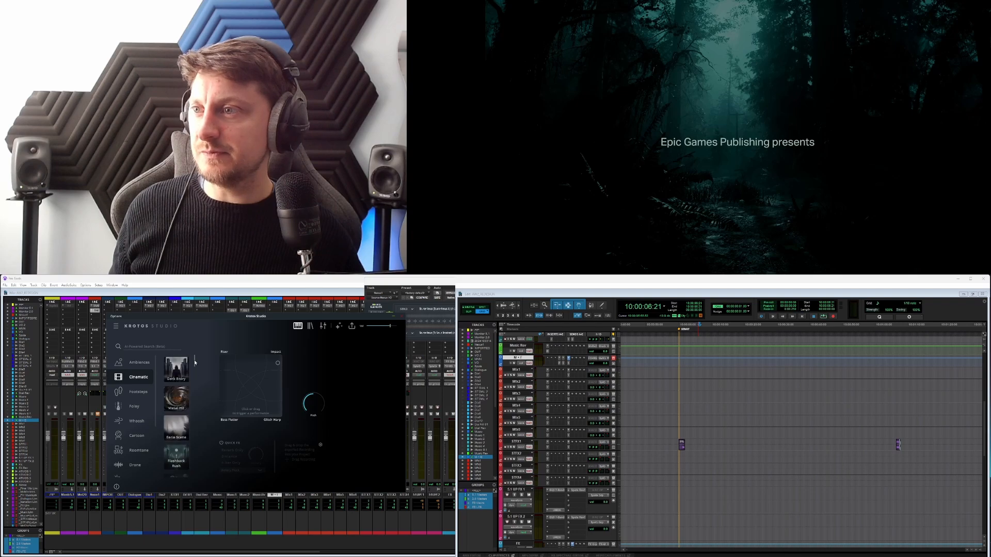
Load the snow footsteps preset from the Footsteps category and audition steps across its pad together with the Scuff sound.
click(139, 394)
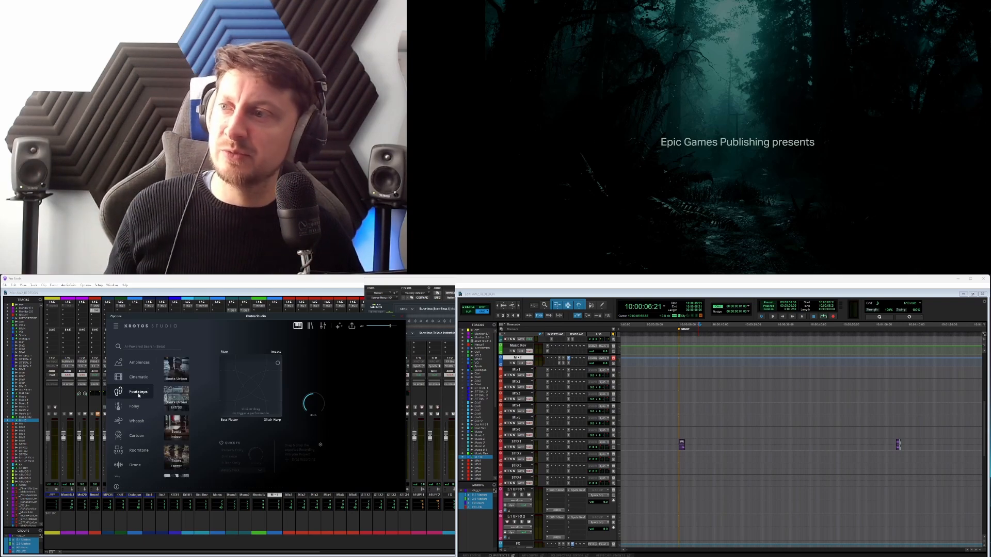
drag(196, 373, 195, 399)
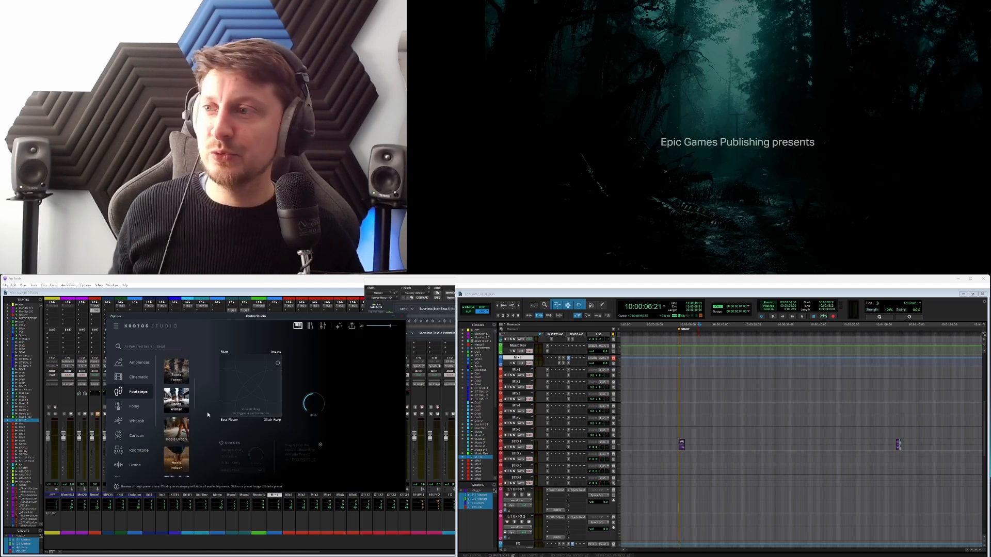
click(176, 400)
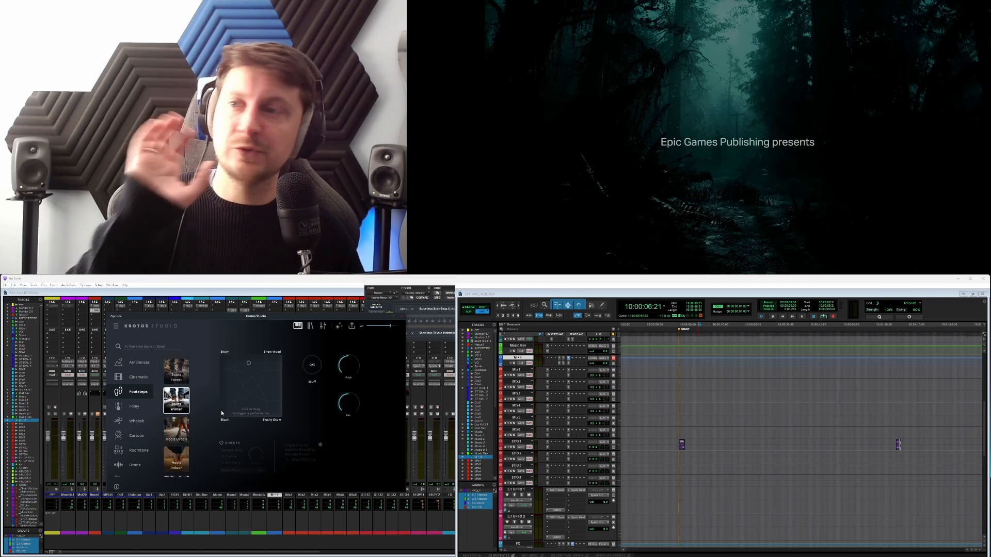
click(228, 367)
drag(231, 369, 270, 373)
click(311, 369)
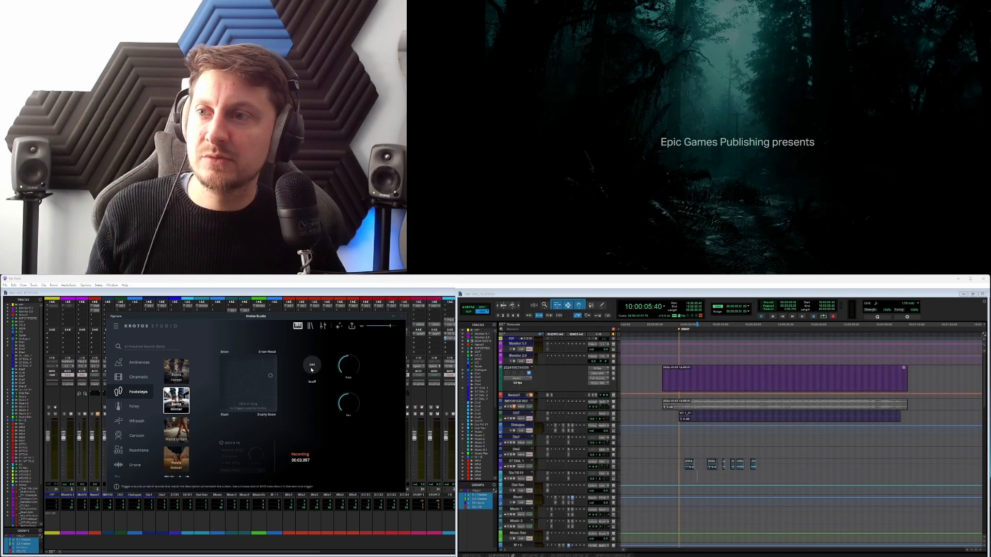
click(311, 370)
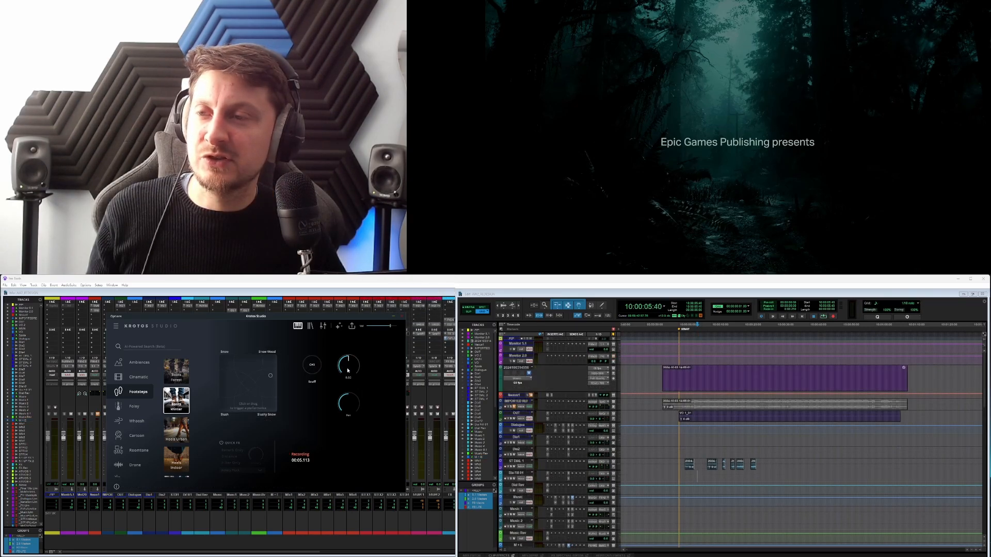
Raise the pitch of the footsteps preset and audition the steps and the Scuff sound.
drag(348, 368, 348, 357)
drag(248, 379, 254, 372)
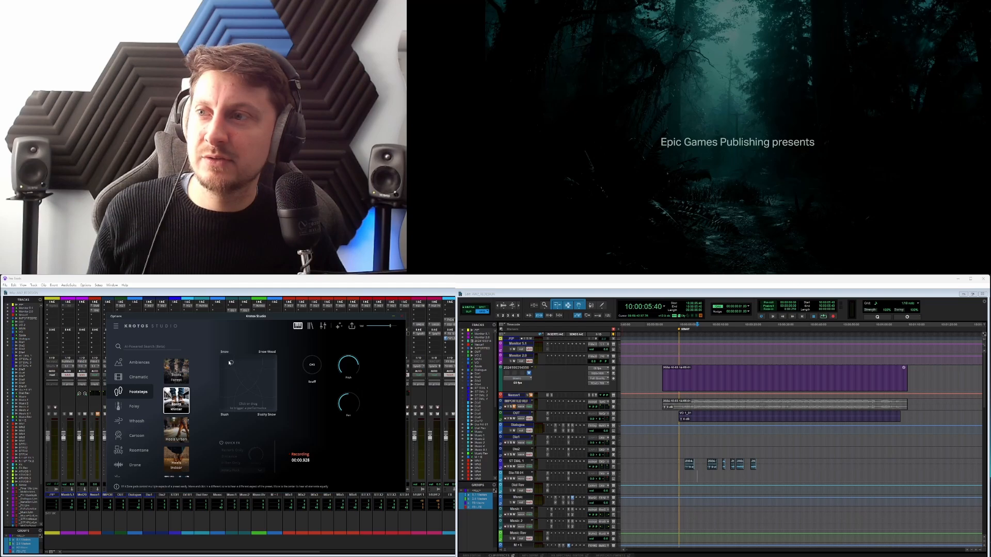
drag(346, 368, 347, 363)
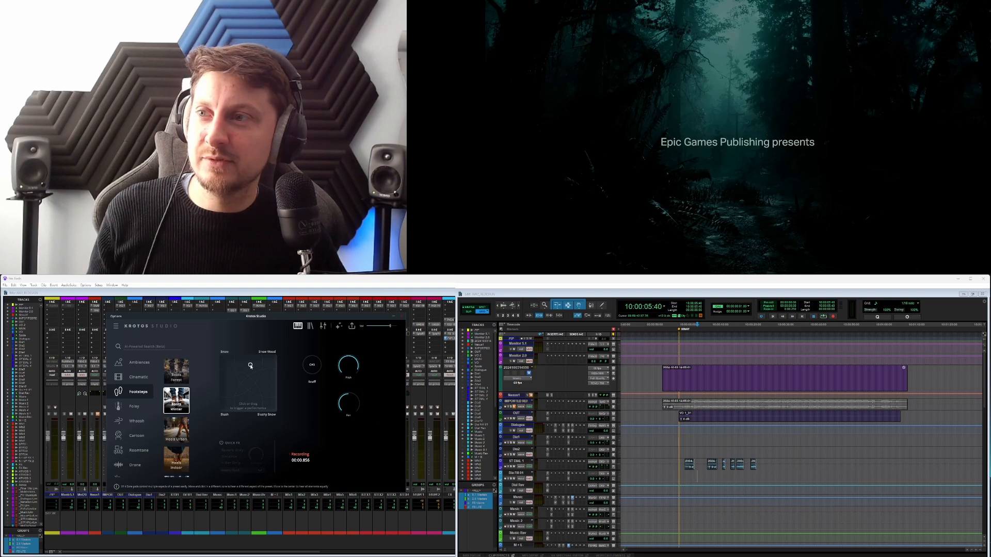
click(236, 383)
click(314, 369)
Lower the footsteps' pitch to its minimum, audition the steps, and bring the pitch back to its middle setting.
drag(349, 368, 346, 412)
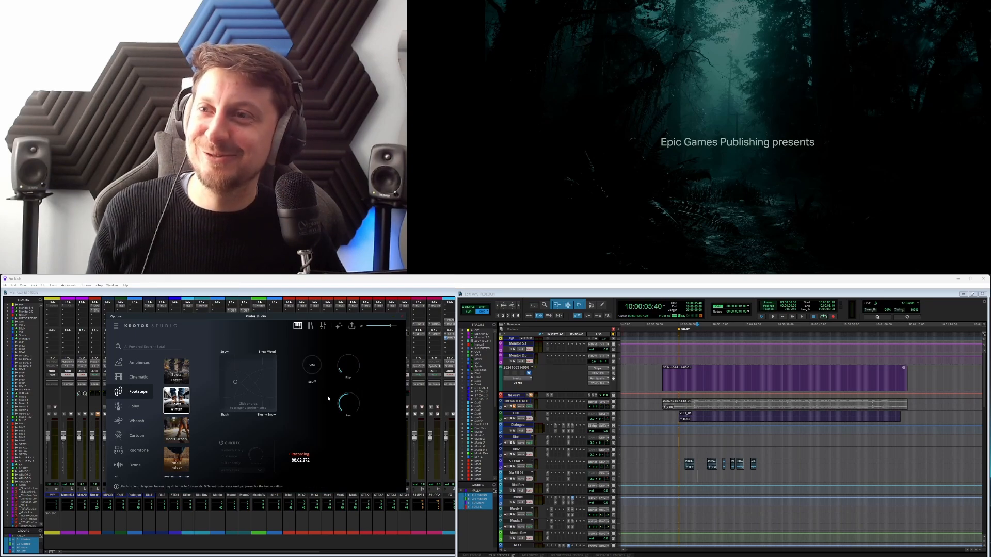
click(233, 366)
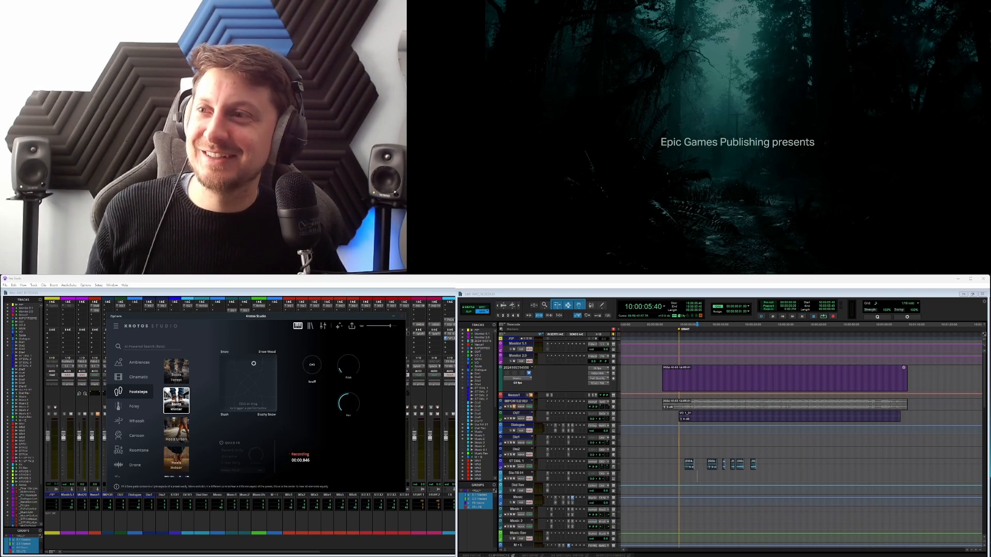
click(251, 369)
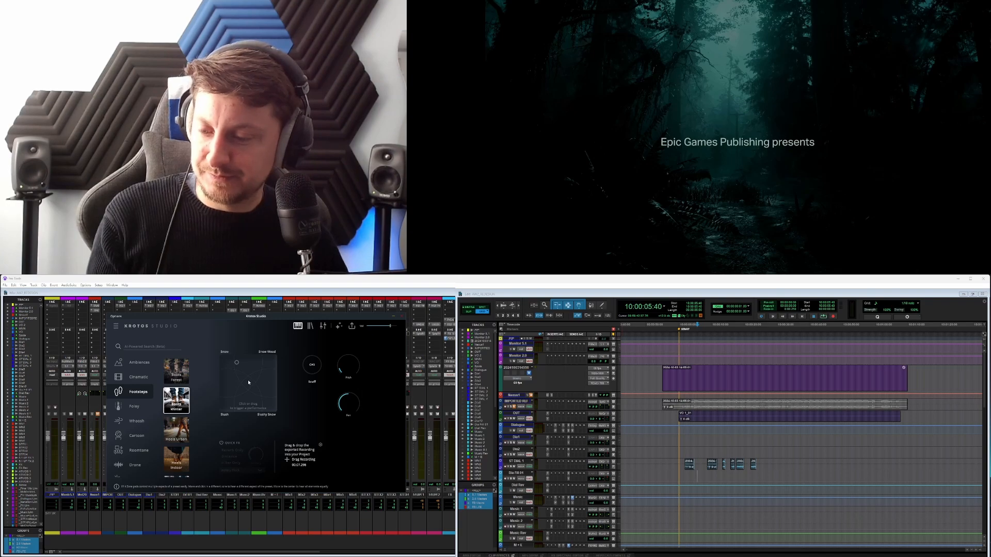
drag(342, 368, 339, 355)
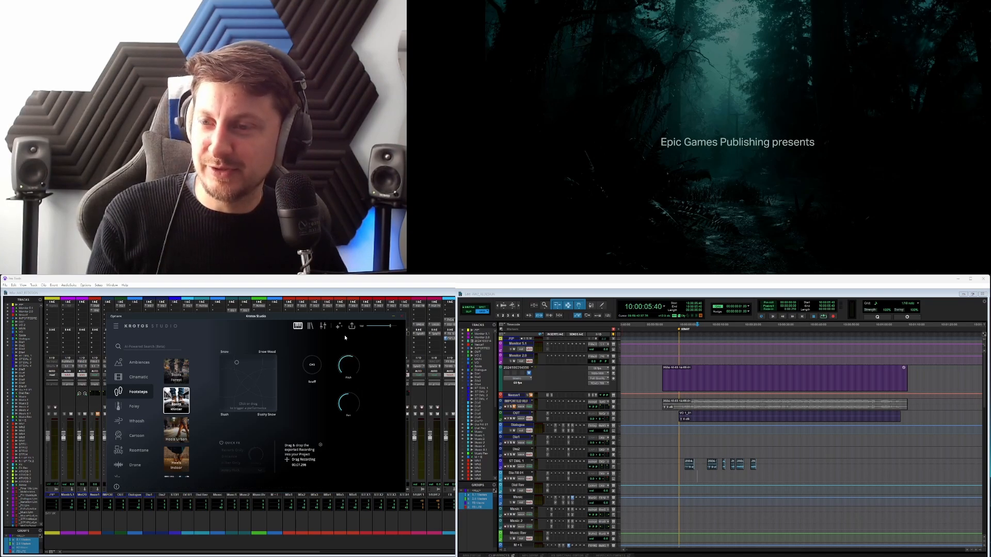
drag(345, 408, 345, 401)
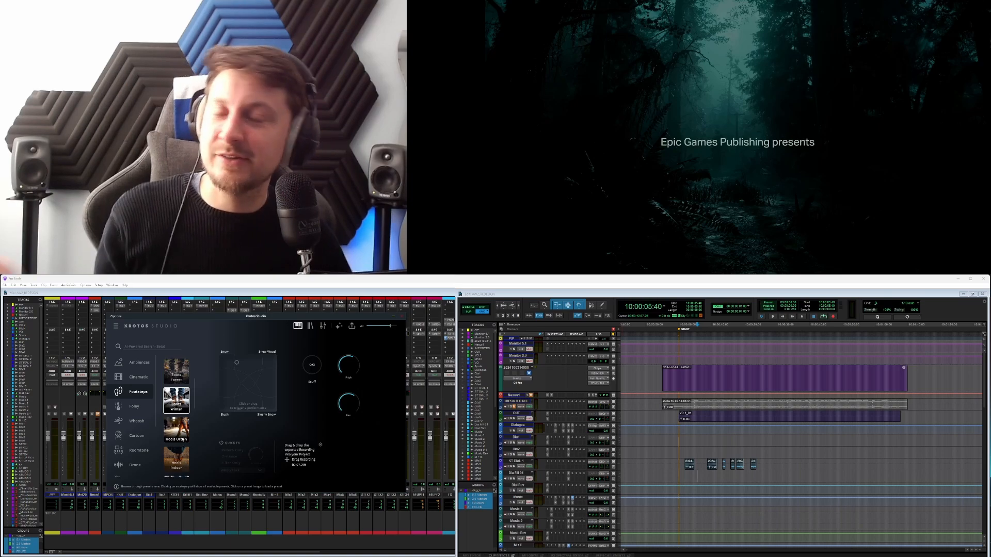
Look through the Ambiences and Cartoon categories for other presets.
click(140, 381)
click(140, 369)
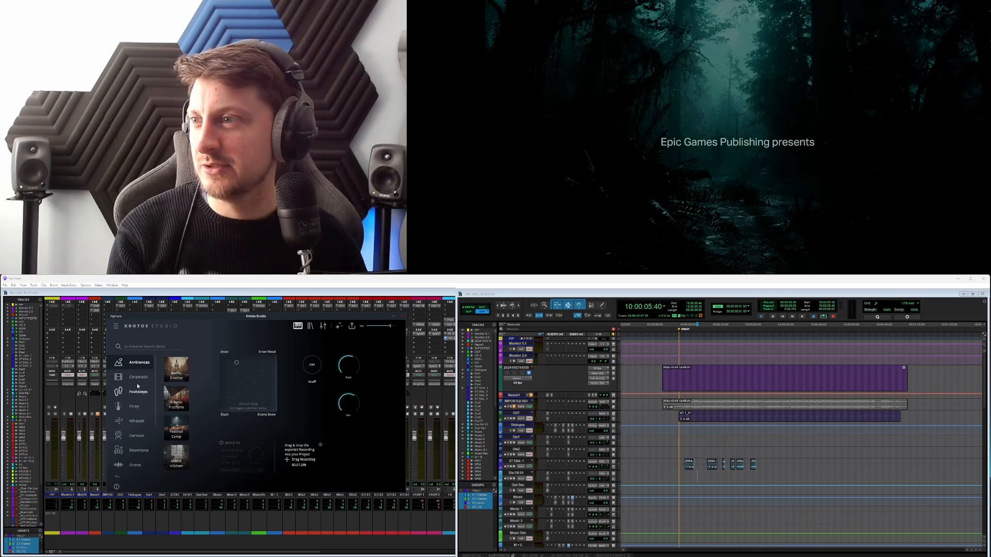
click(137, 436)
scroll(140, 454, down, 1)
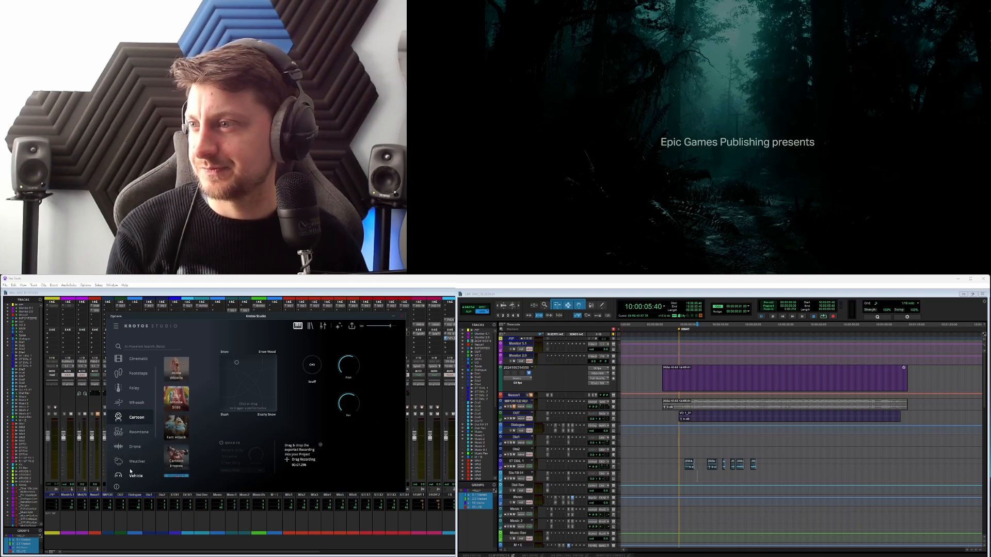
scroll(138, 462, up, 1)
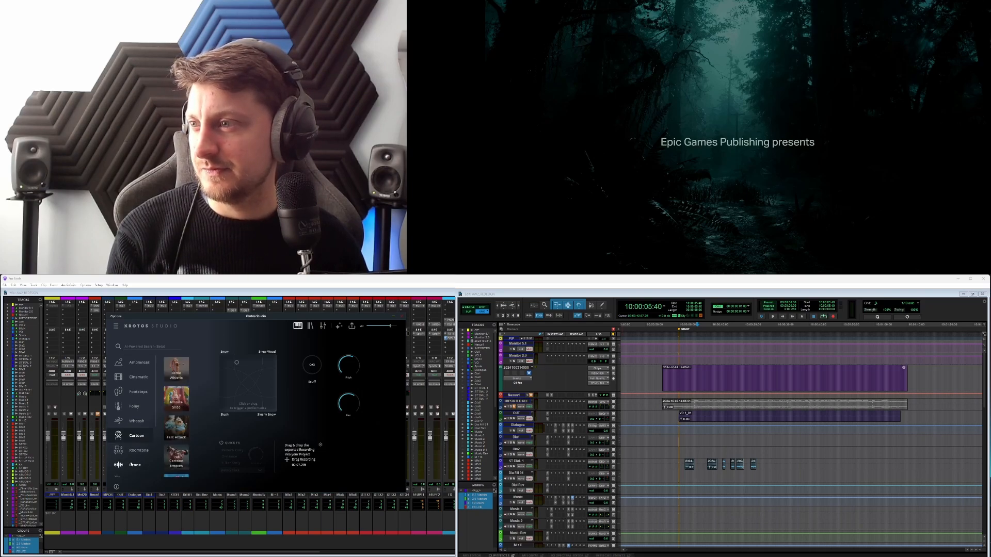
Place the Pro Tools cursor at 10:00:06:01 on the empty track below the dialogue clips and return to Krotos Studio.
click(693, 471)
key(space)
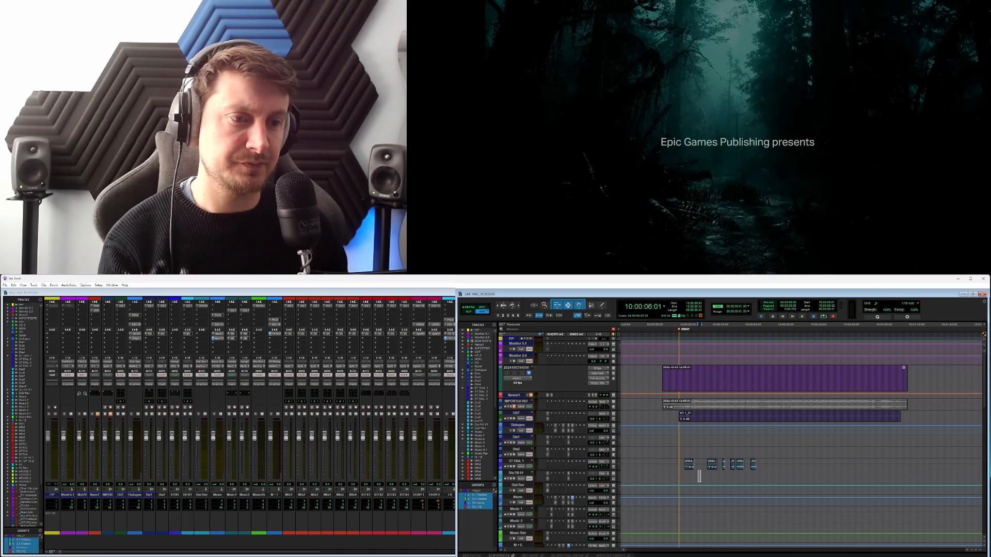
click(593, 556)
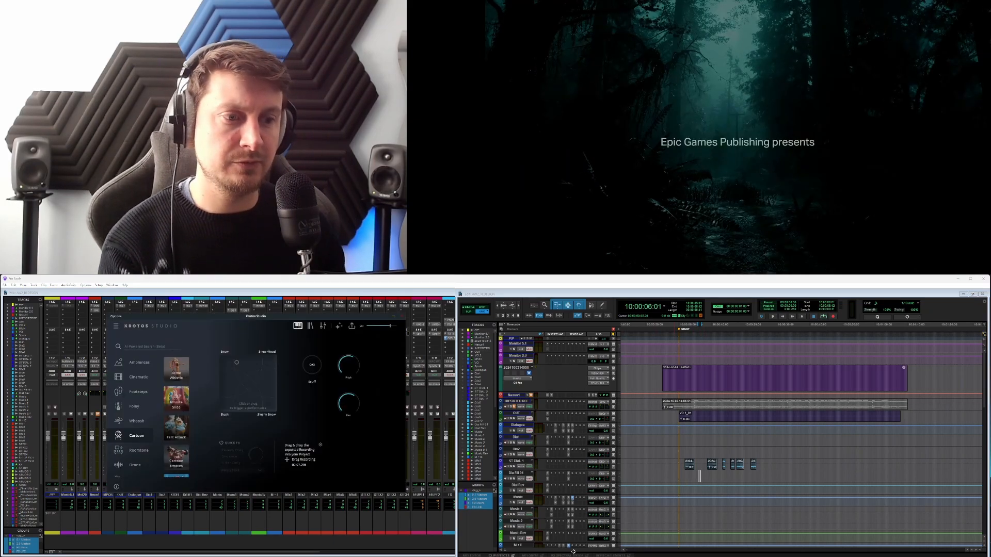
Load the Ethereal Abyss preset from the Ambiences category.
click(137, 362)
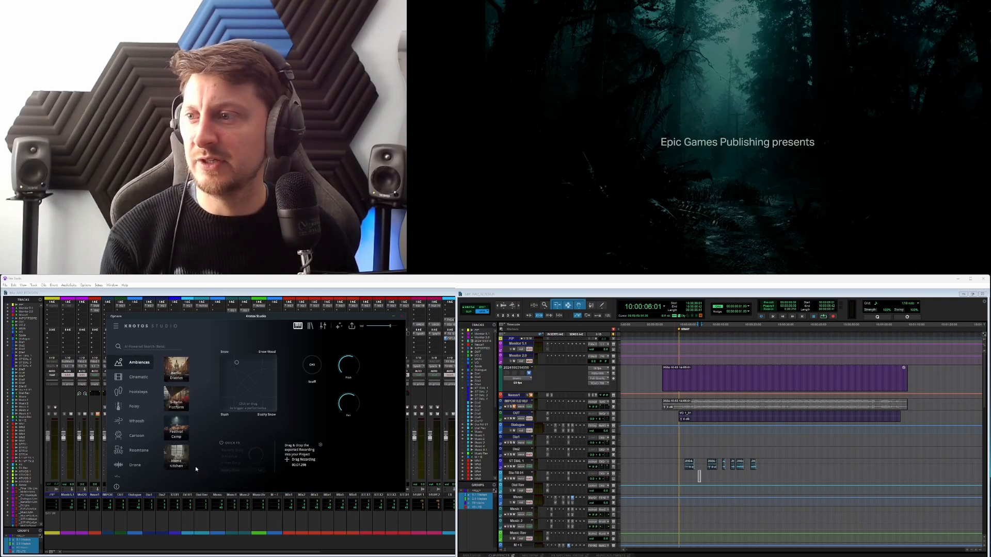
scroll(195, 466, up, 1)
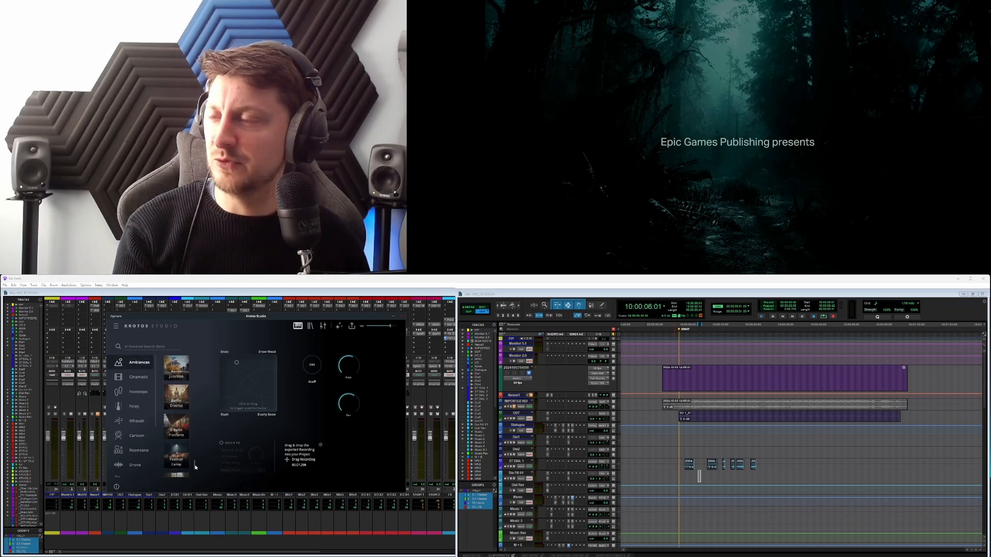
scroll(195, 467, down, 5)
scroll(195, 457, up, 1)
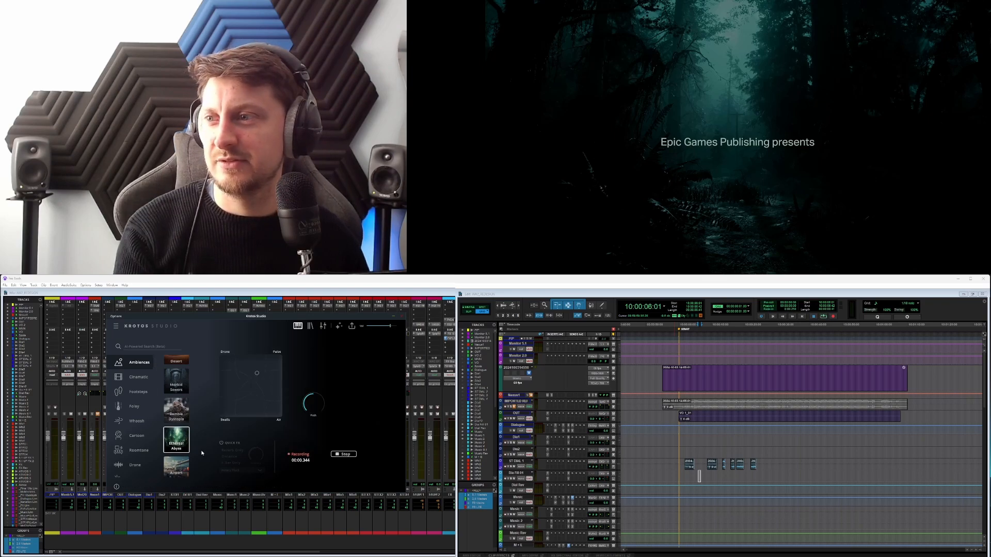
Record an Ethereal Abyss performance by moving the pad's control point to the Drone side, and end the recording.
drag(256, 374, 240, 365)
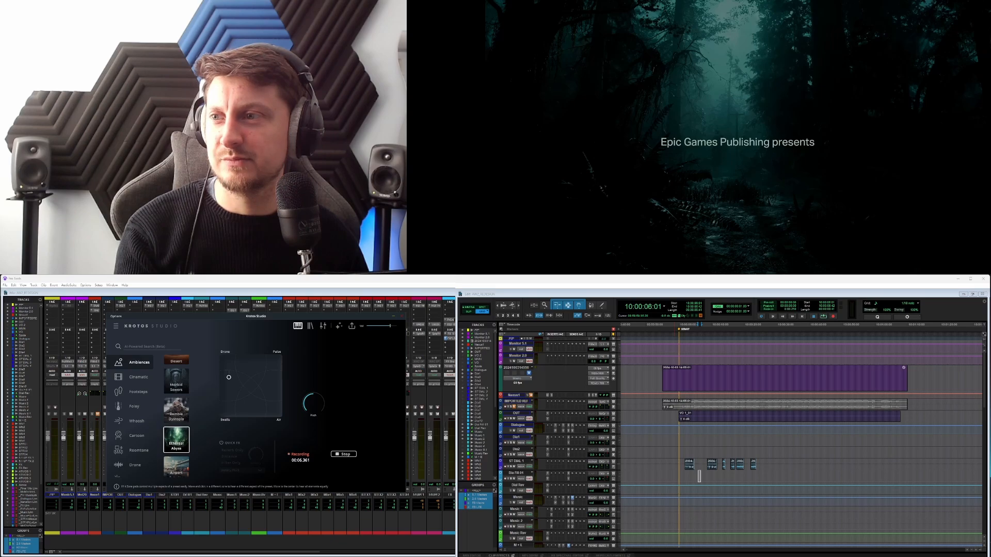
drag(230, 382, 231, 385)
click(343, 455)
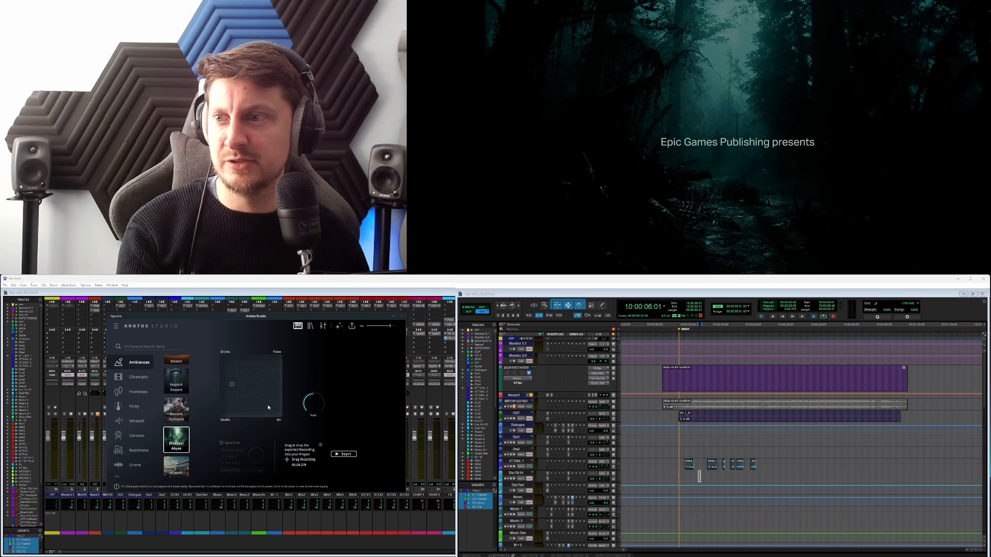
Record short Ethereal Abyss takes, moving the pad's control point away from Drone toward the pad's lower-right area.
click(339, 455)
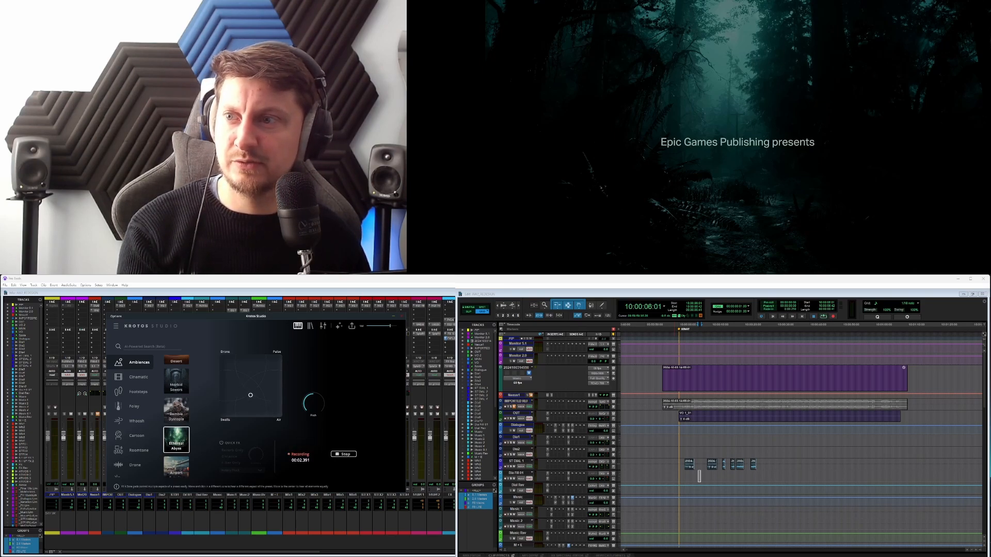
mouse_move(251, 396)
mouse_down()
mouse_move(271, 412)
mouse_move(264, 405)
mouse_up()
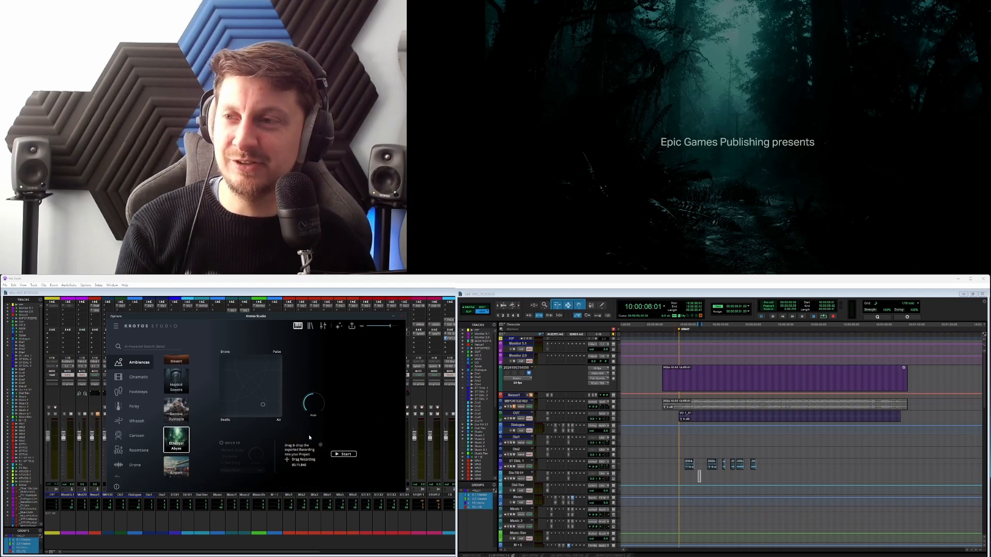
click(344, 454)
drag(262, 405, 250, 411)
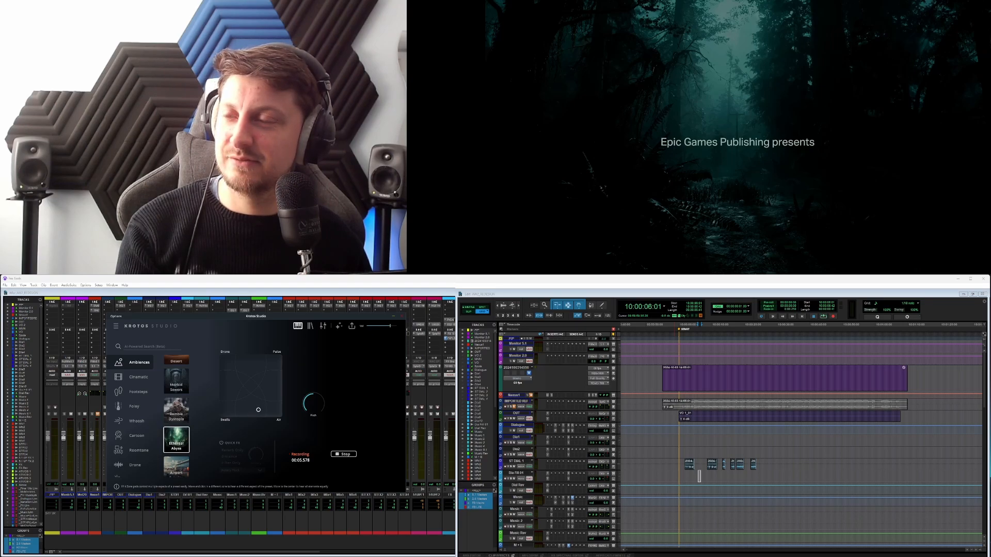
click(341, 455)
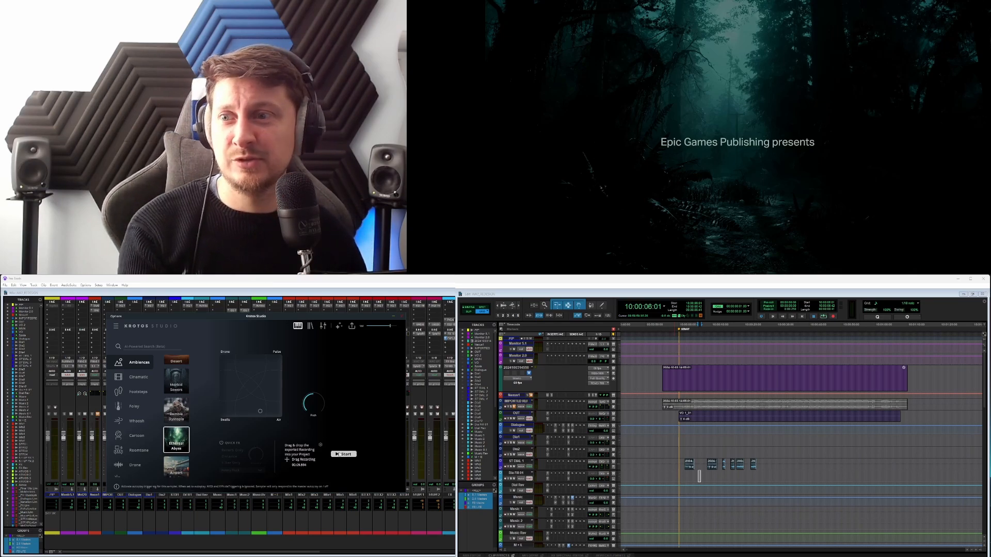
Record a longer Ethereal Abyss take, moving the control point from the pad's lower edge up to its upper-right corner.
click(341, 454)
drag(261, 411, 263, 411)
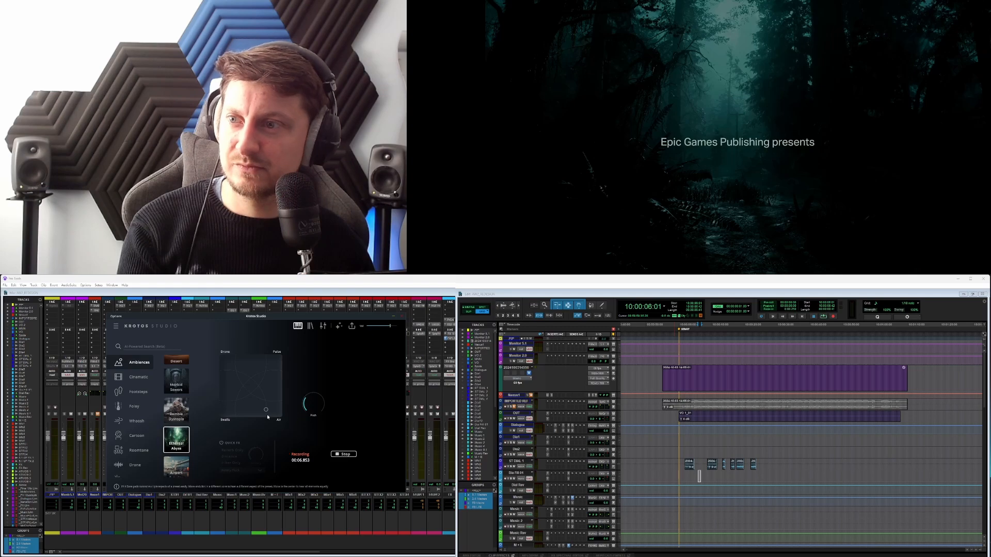
drag(266, 410, 266, 411)
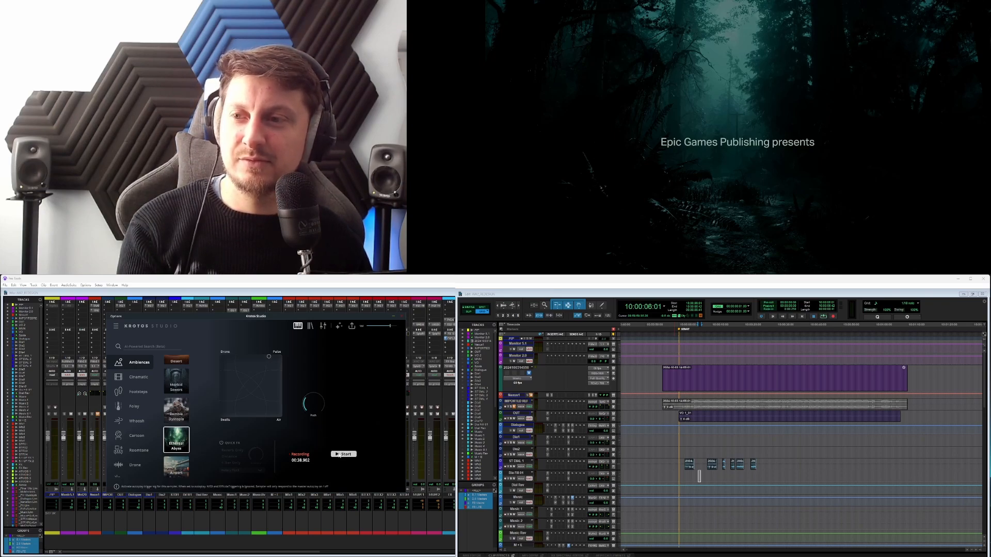
click(339, 455)
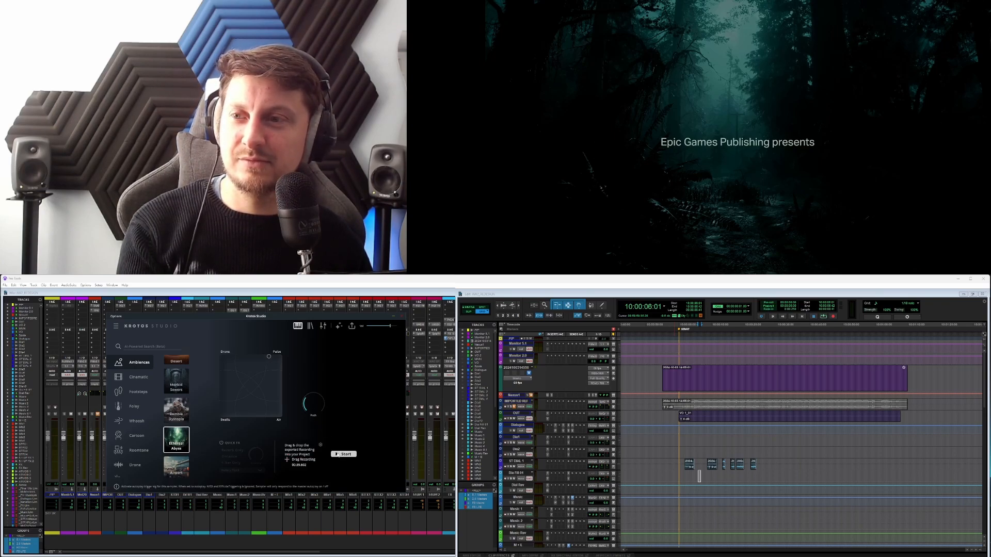
Record another Ethereal Abyss take with the control point near the pad's lower-right corner, turning the dial fully down before ending the recording.
mouse_move(313, 405)
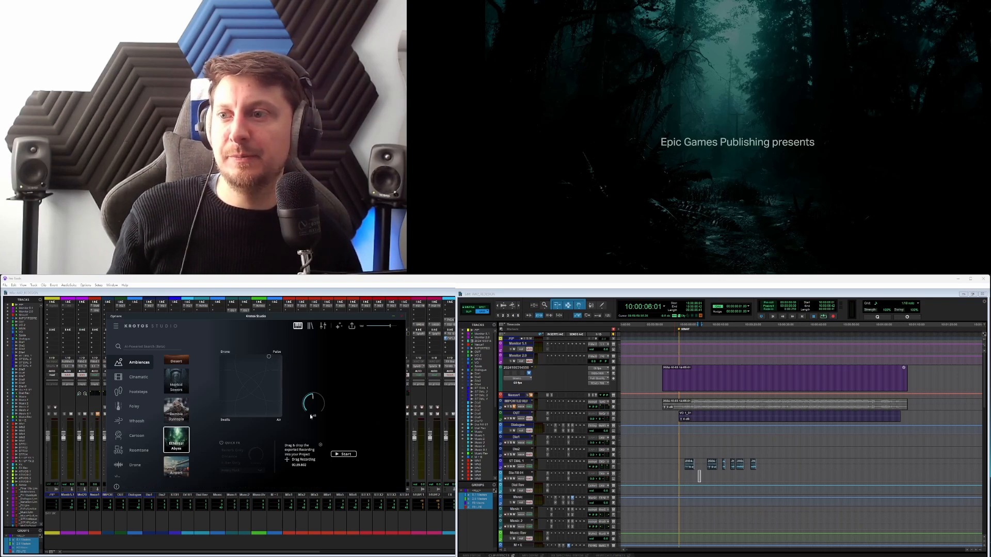
click(270, 411)
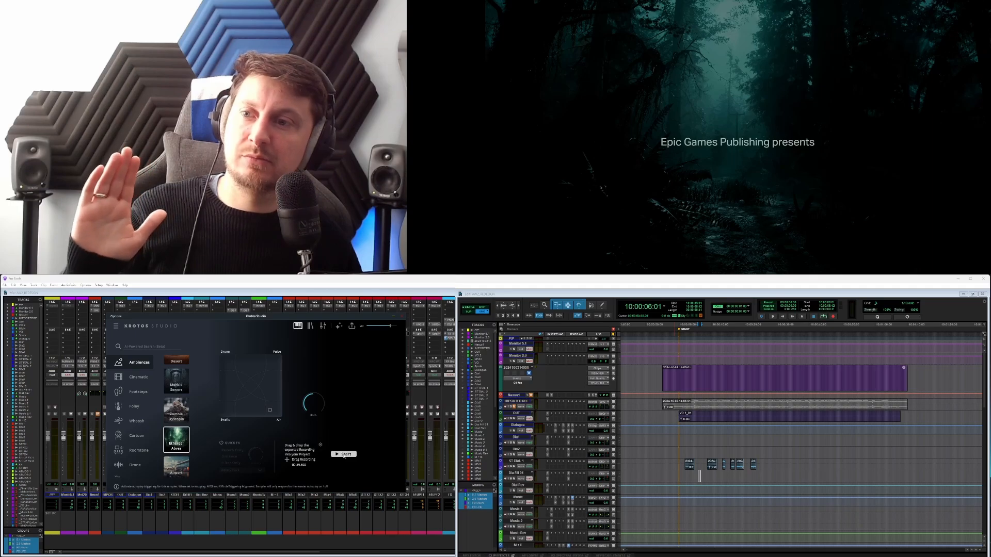
click(344, 455)
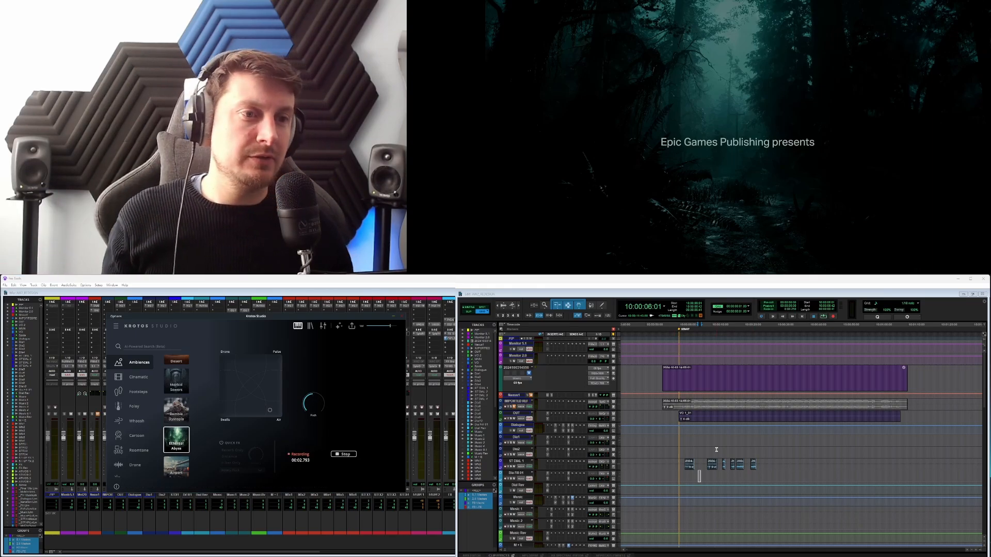
drag(702, 452, 739, 458)
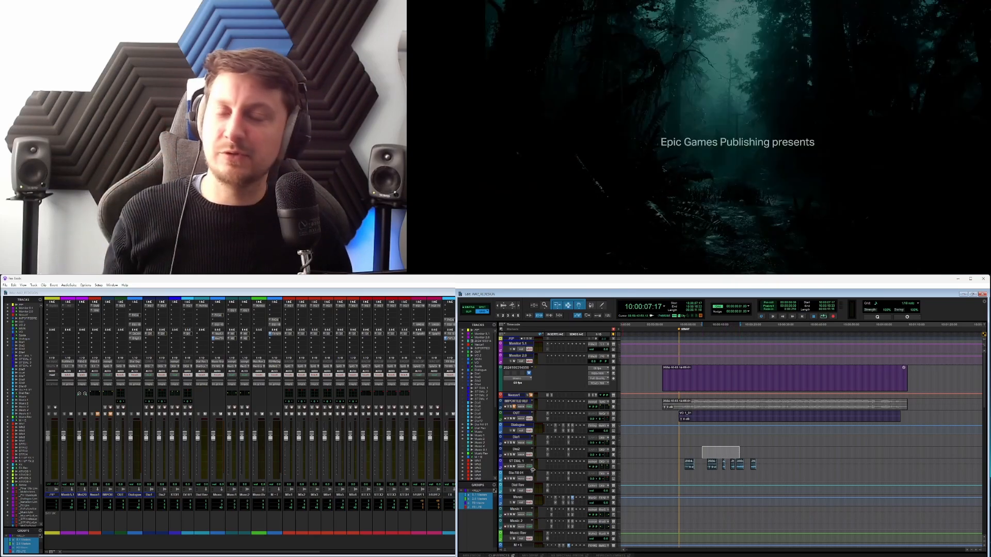
key(alt+Tab)
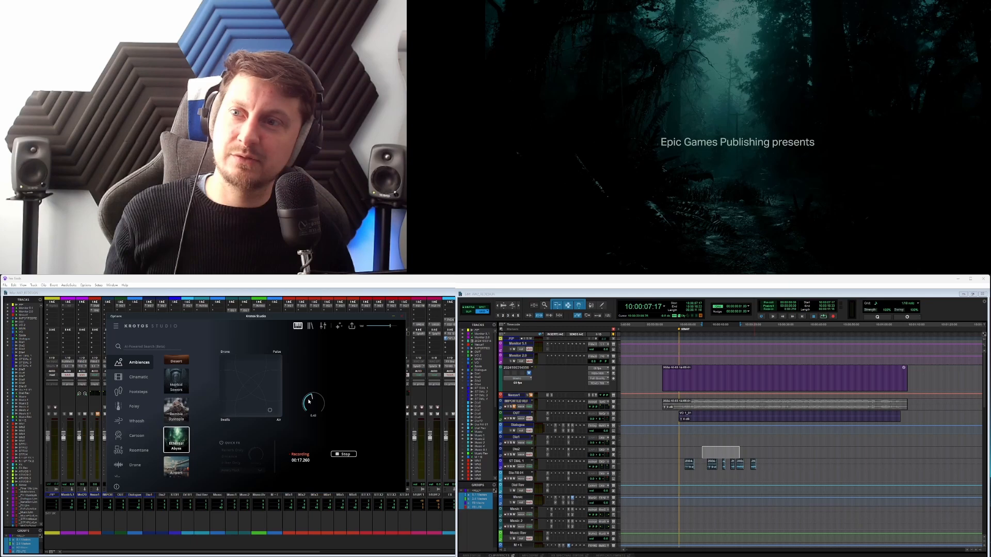
drag(304, 405, 298, 418)
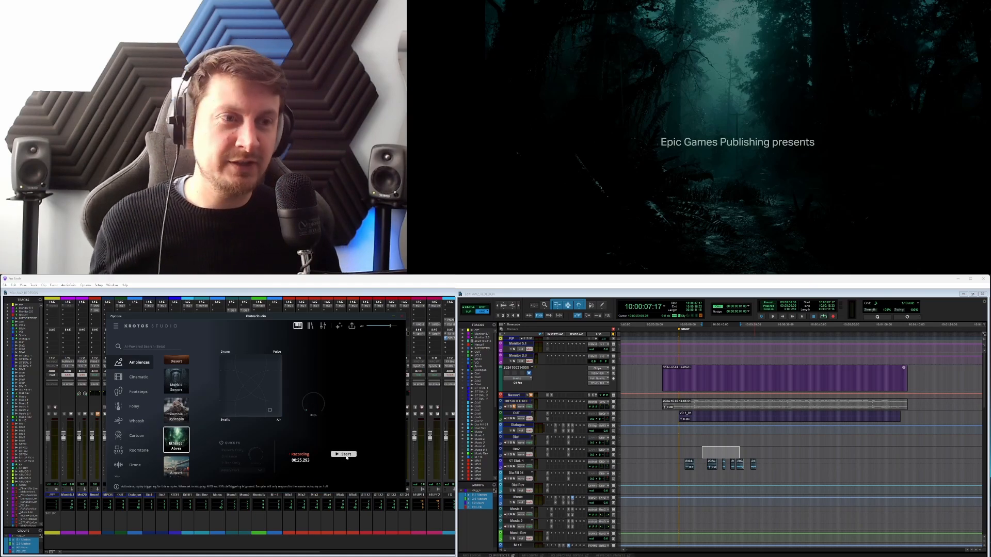
click(343, 454)
Bring the exported Ethereal Abyss recording into the Pro Tools timeline and move its clip down to the effects track holding the other short clips.
drag(707, 453, 713, 453)
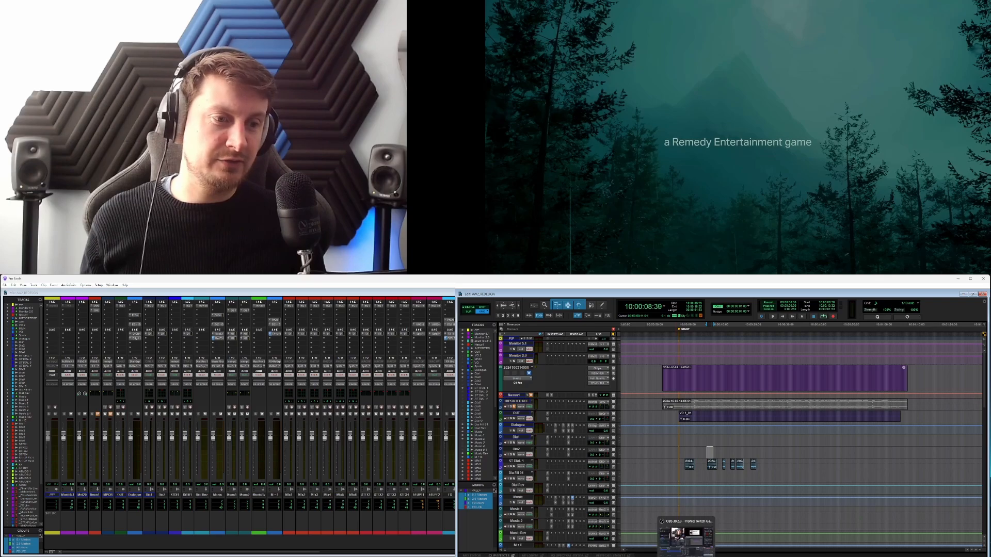
click(686, 541)
drag(299, 466, 722, 513)
scroll(754, 524, down, 6)
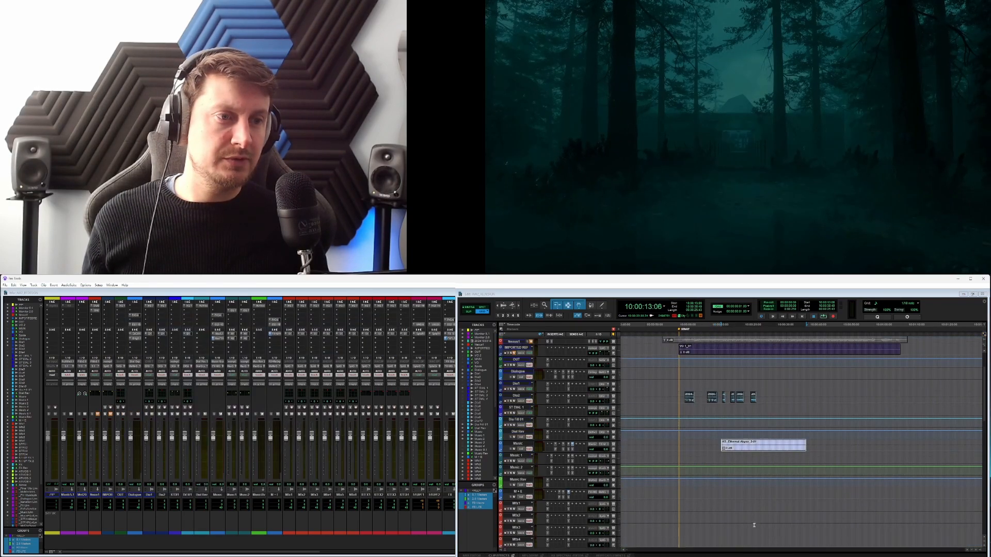
drag(744, 438, 745, 511)
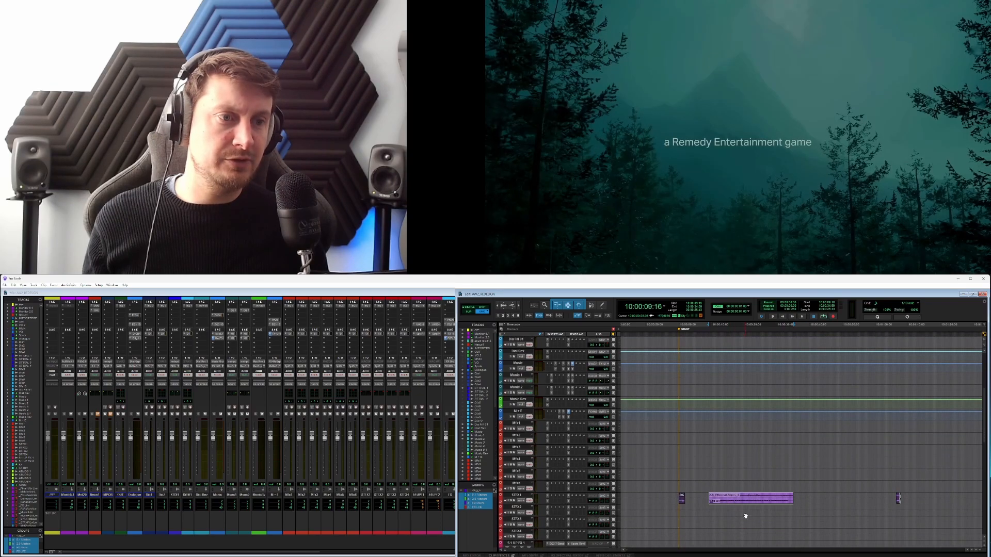
Trim the Ethereal Abyss clip's start at 10:00:30:04, shorten its end, and move the remaining section to 10:00:16:50.
click(713, 494)
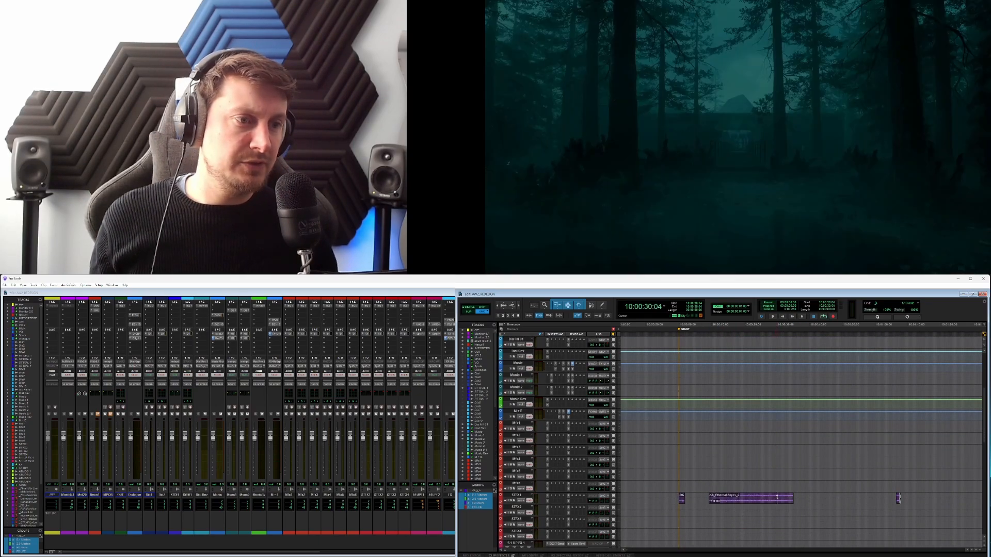
key(a)
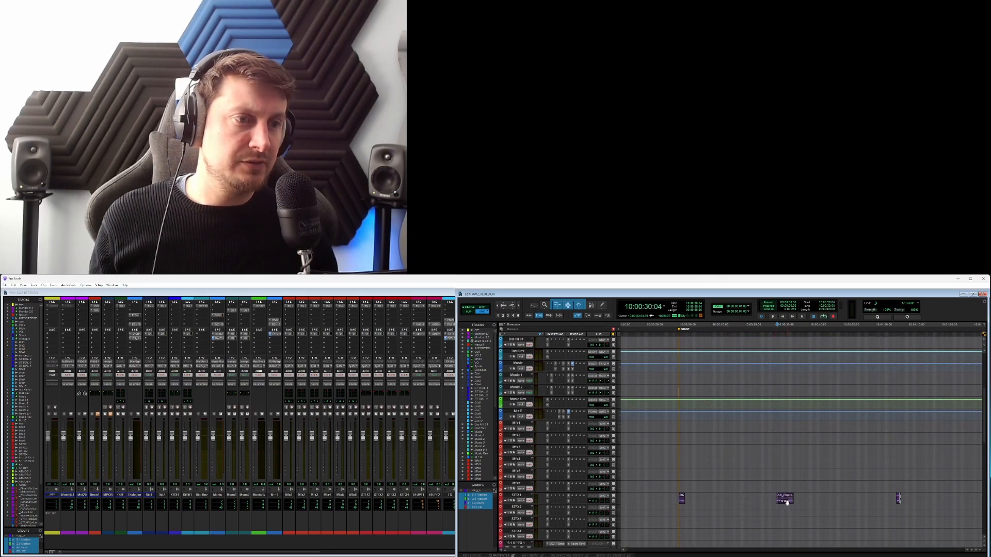
click(790, 496)
key(s)
drag(783, 501, 740, 499)
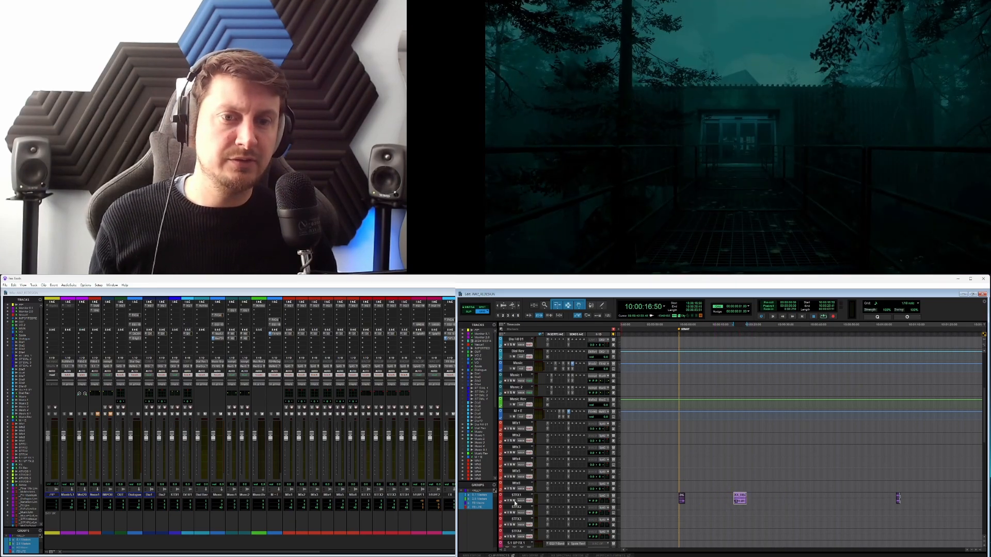
Play the Ethereal Abyss section and extend the clip at both ends so that it starts at 10:00:12:30.
key(space)
key(t)
key(t)
key(t)
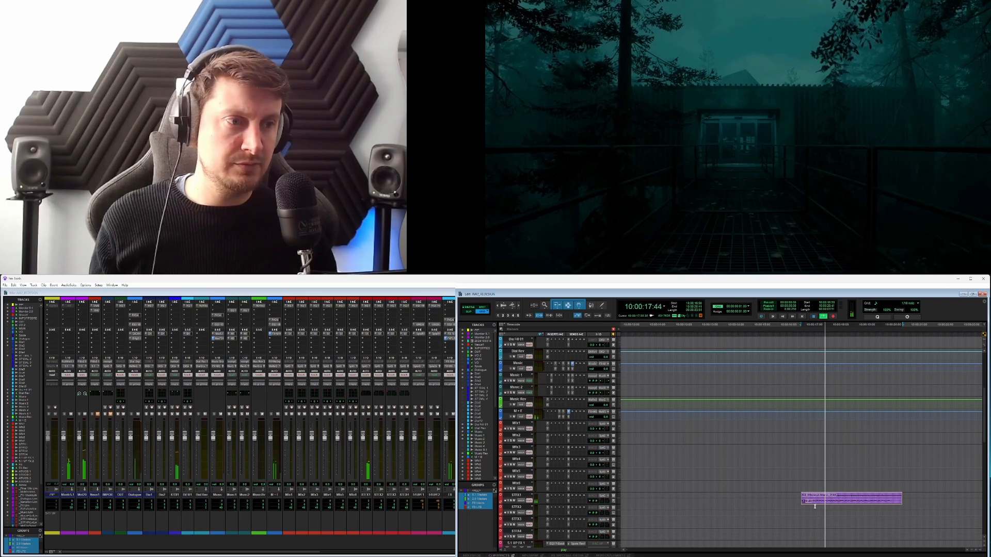
drag(864, 505, 946, 502)
drag(873, 499, 688, 500)
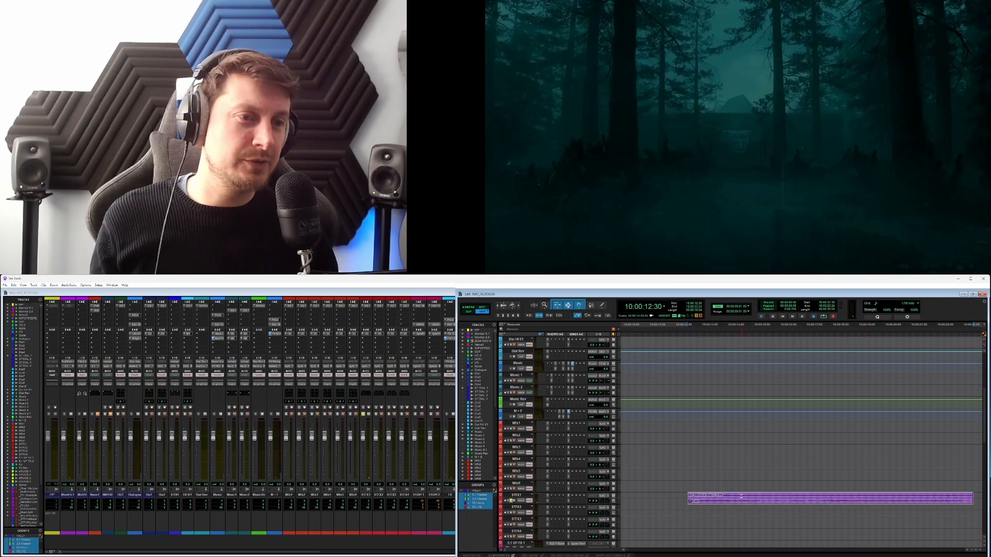
Play the extended ambience clip into the lobby shot and shift the clip slightly earlier to start at 10:00:11:43.
key(space)
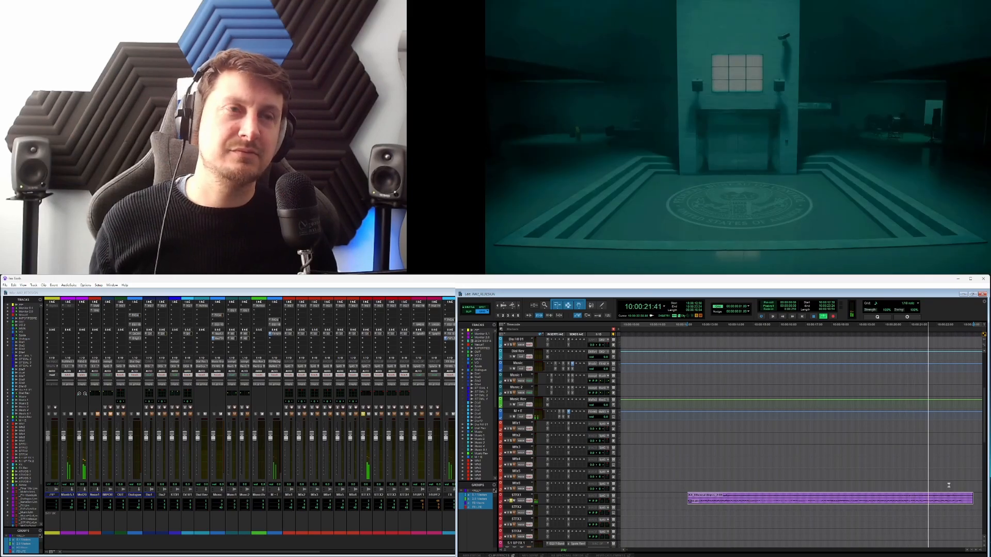
key(space)
drag(953, 495, 926, 499)
Locate the picture cut to the lobby frame by frame at 10:00:21:08 and trim the ambience clip's end there.
click(933, 495)
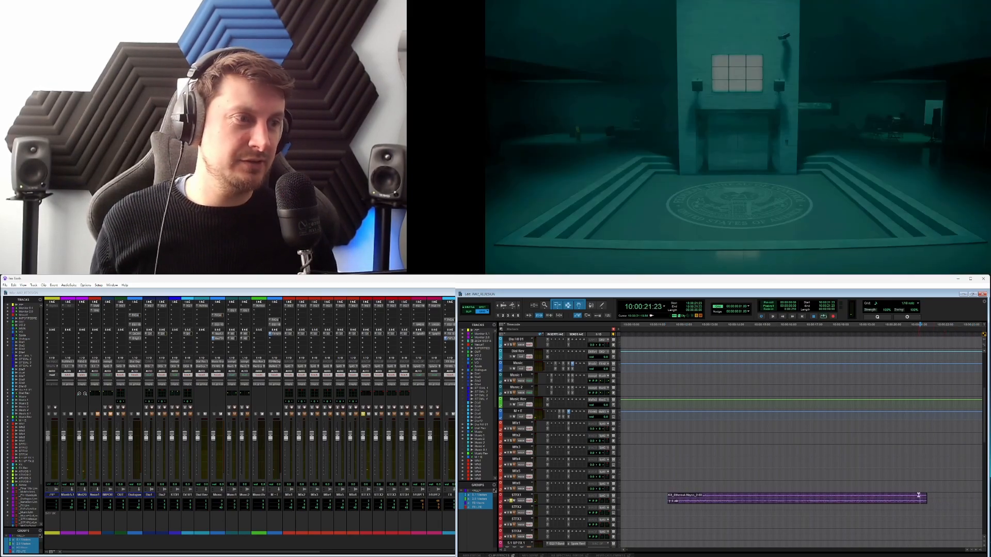
key(comma)
key(comma)
key(comma)
key(comma)
key(comma)
key(comma)
key(comma)
key(comma)
key(comma)
key(comma)
key(comma)
key(comma)
key(comma)
key(comma)
key(comma)
key(comma)
key(comma)
key(comma)
key(comma)
key(comma)
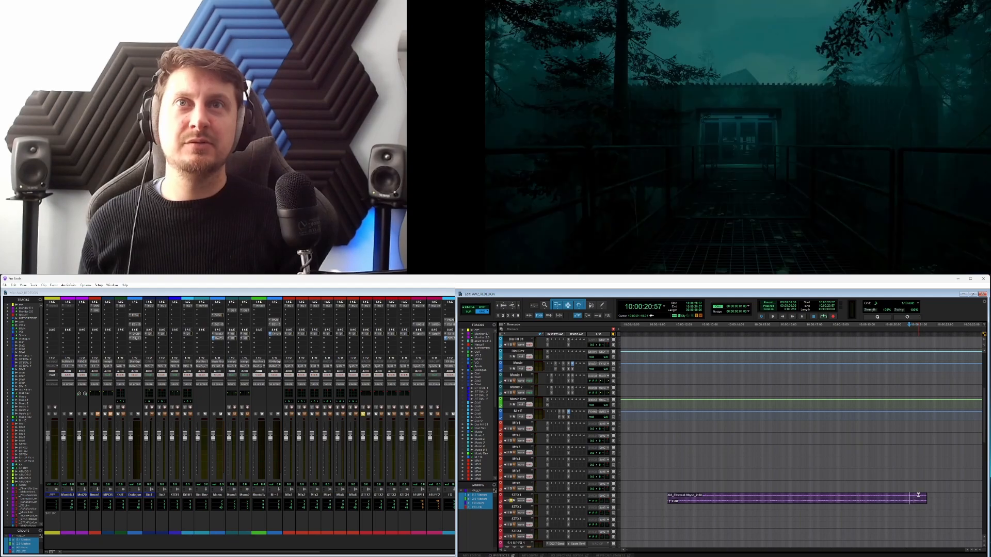
key(period)
key(period)
key(period)
key(period)
key(period)
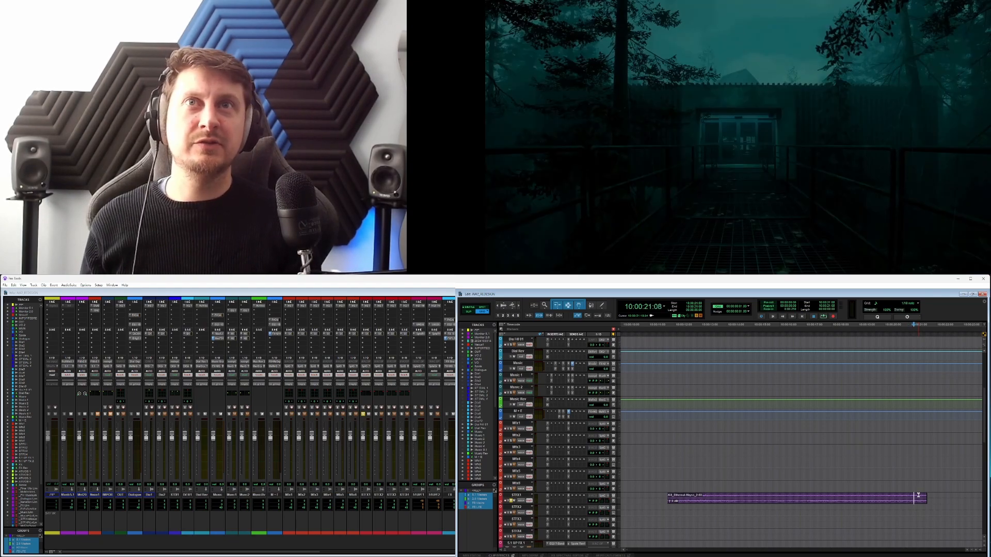
key(period)
key(period)
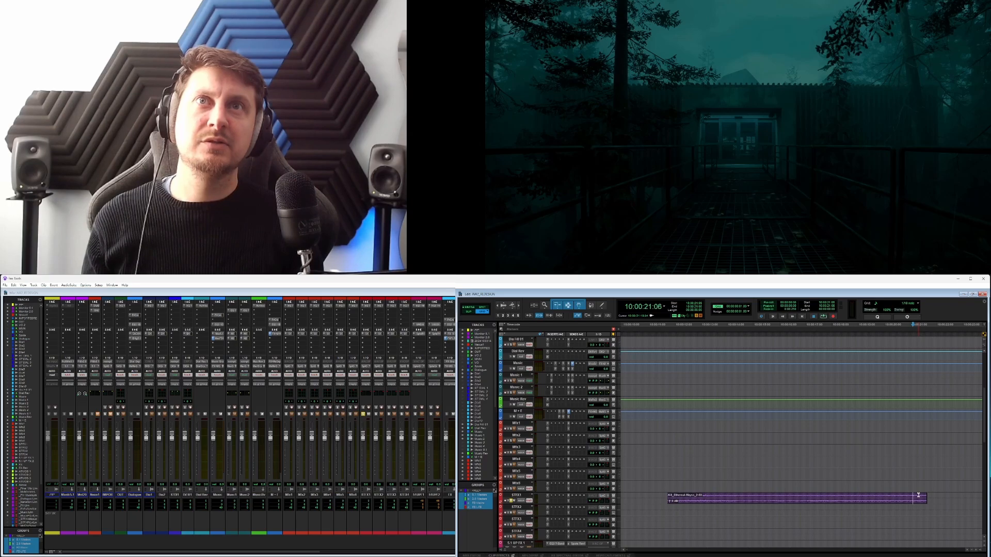
key(period)
key(comma)
key(period)
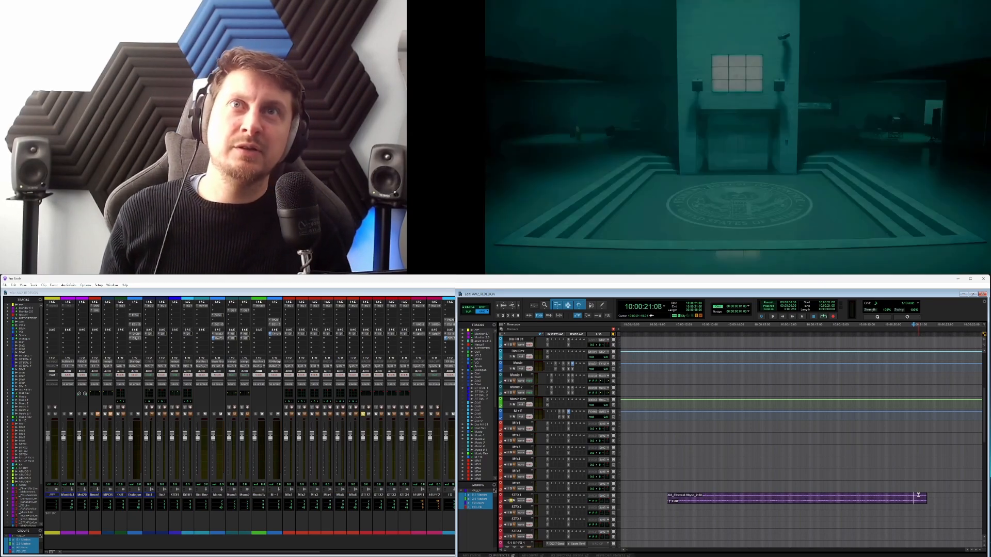
key(s)
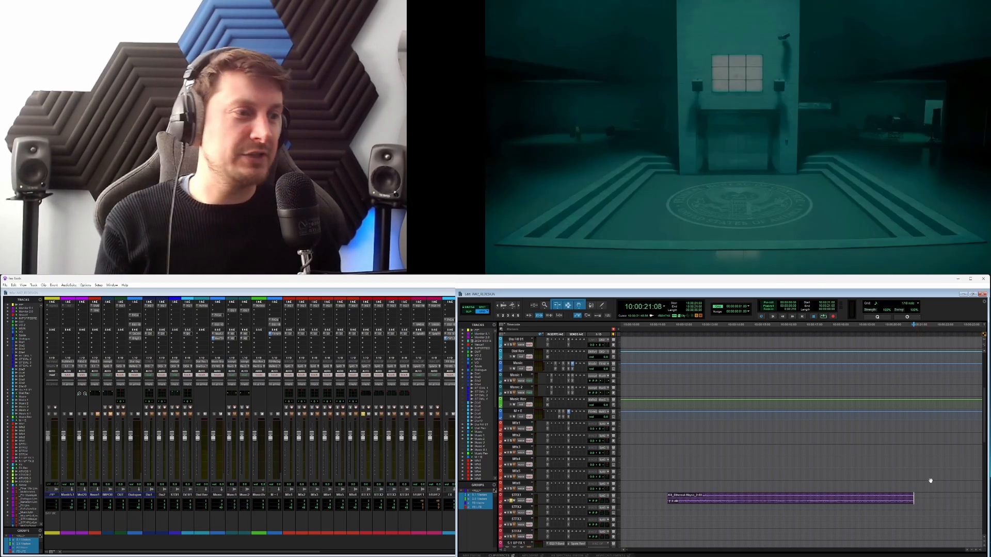
Add a short fade-out to the ambience clip's end from 10:00:21:04 and a long fade-in over its start.
key(comma)
key(comma)
key(comma)
key(comma)
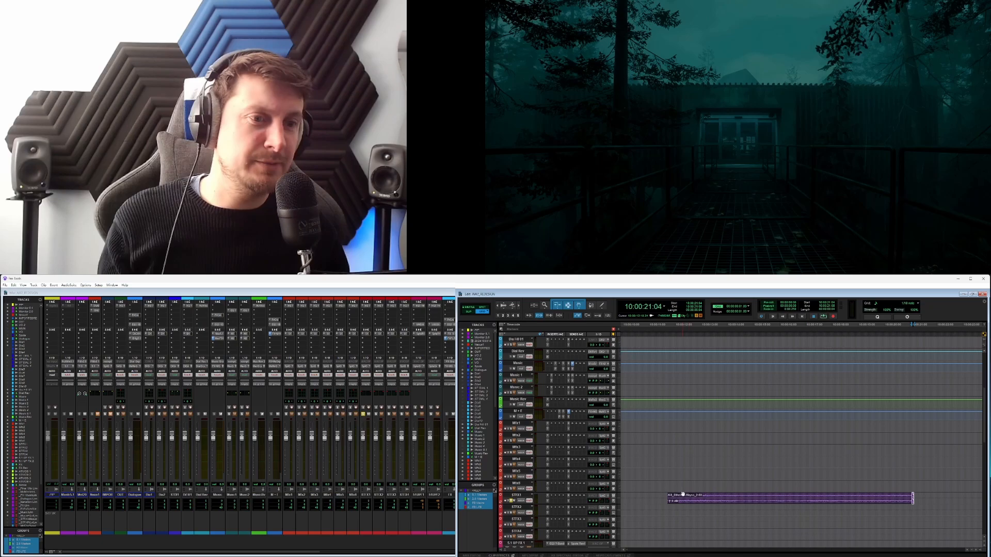
drag(668, 499, 738, 493)
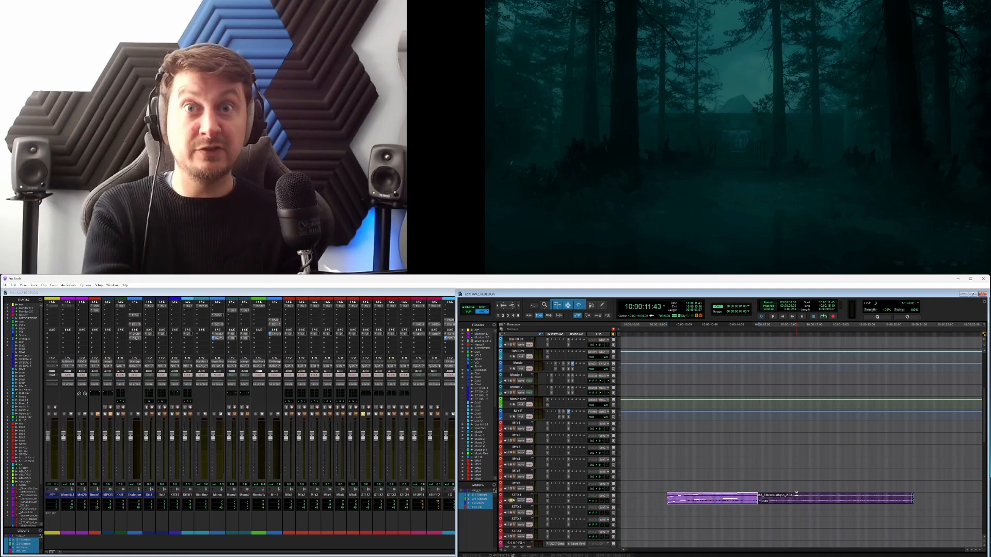
Play the faded ambience clip from 10:00:18:51 to check its ending against the cut to the lobby.
drag(894, 486, 914, 486)
click(914, 486)
click(913, 486)
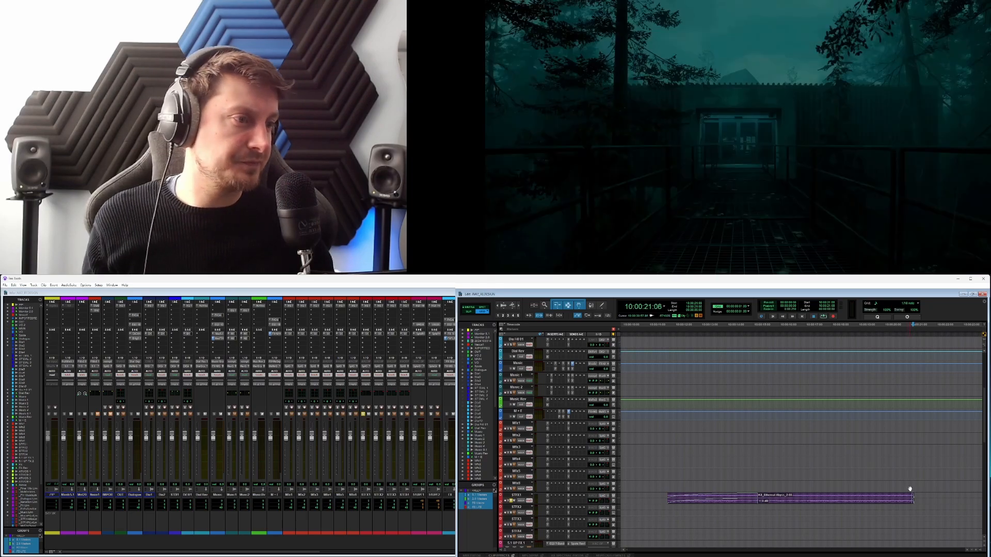
click(679, 481)
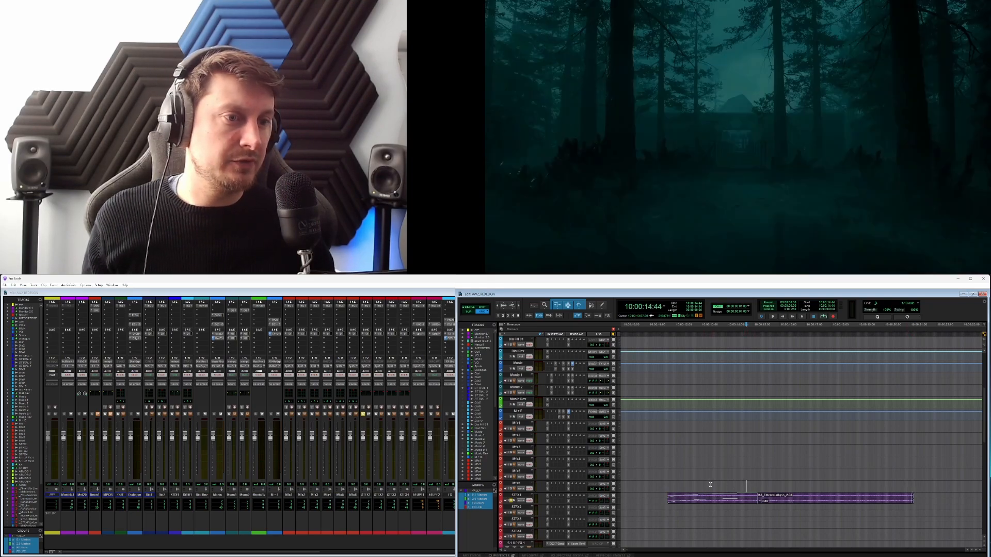
drag(680, 481, 910, 490)
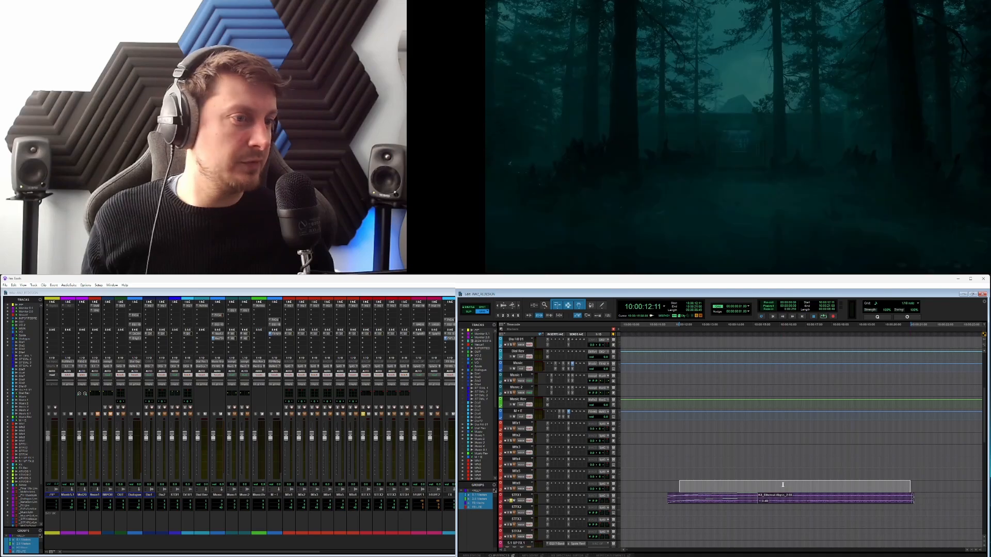
click(782, 485)
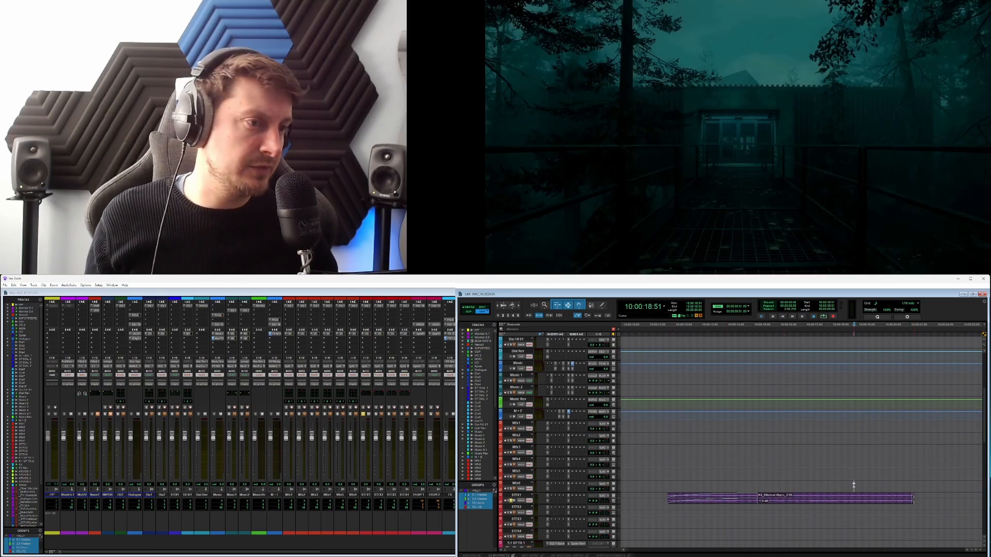
key(space)
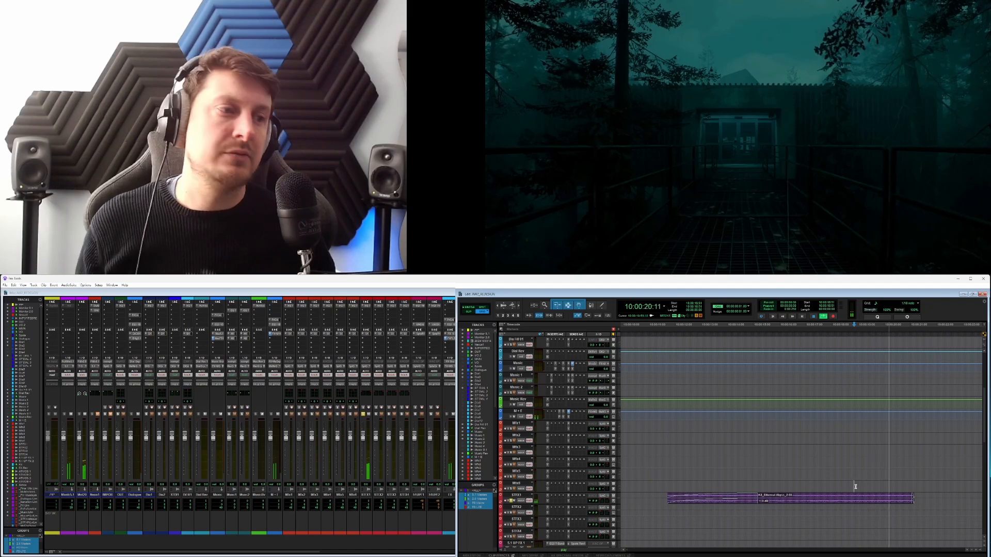
Stop playback, delete the faded ambience clip from the EFX1 track and turn off that track's solo.
key(space)
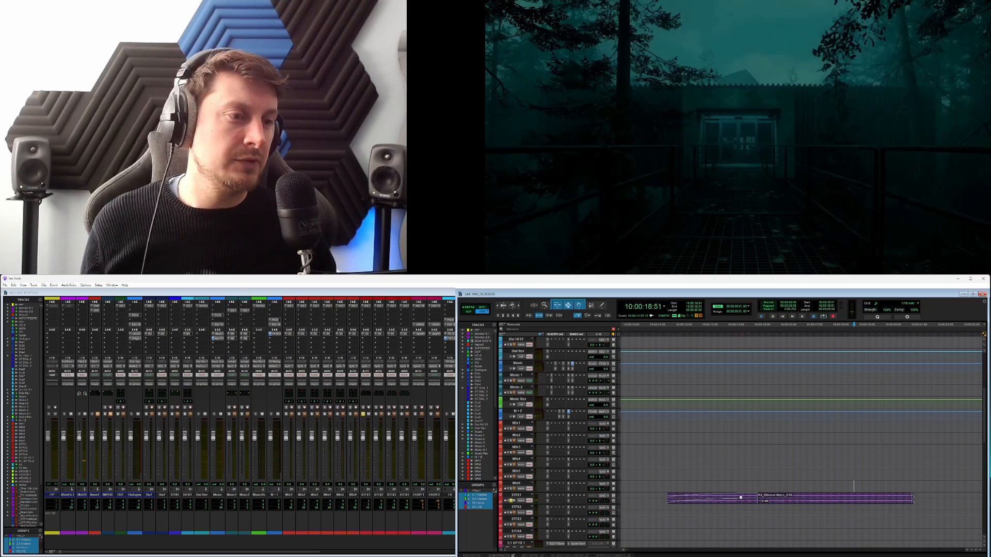
click(807, 502)
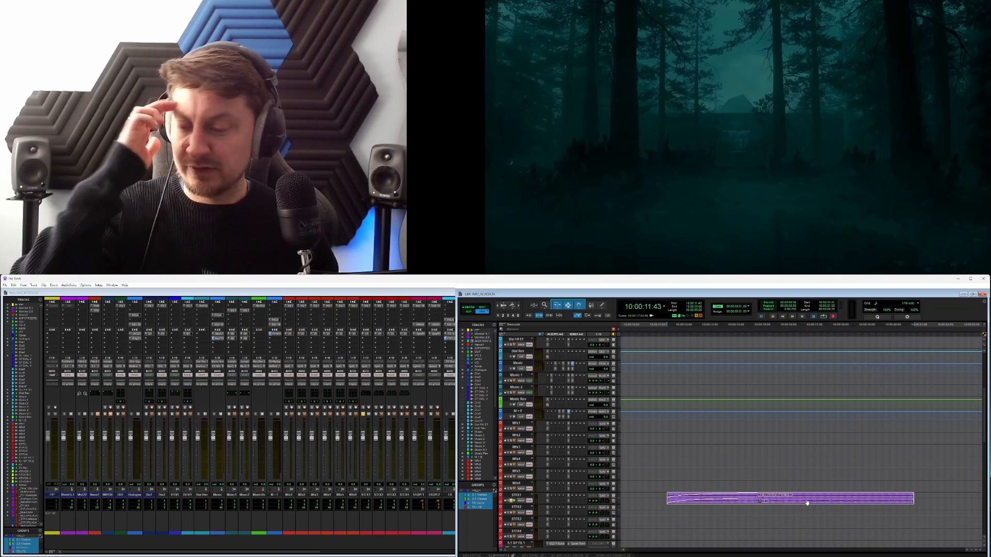
key(alt+Tab)
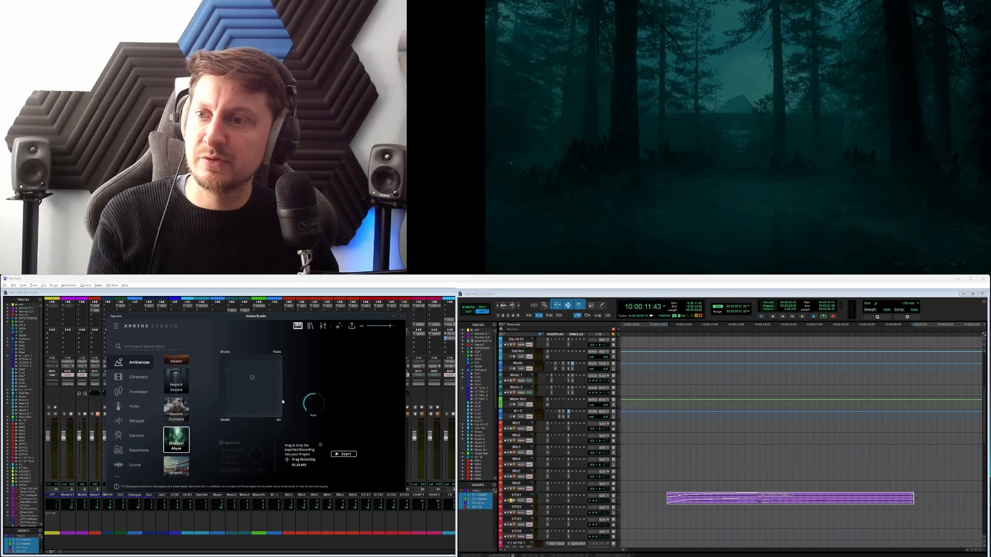
click(241, 381)
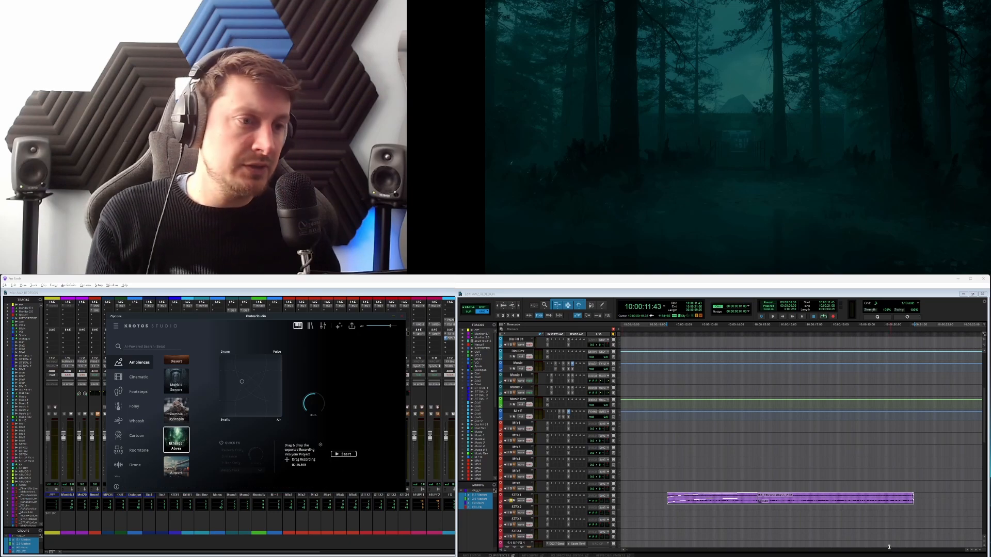
click(839, 502)
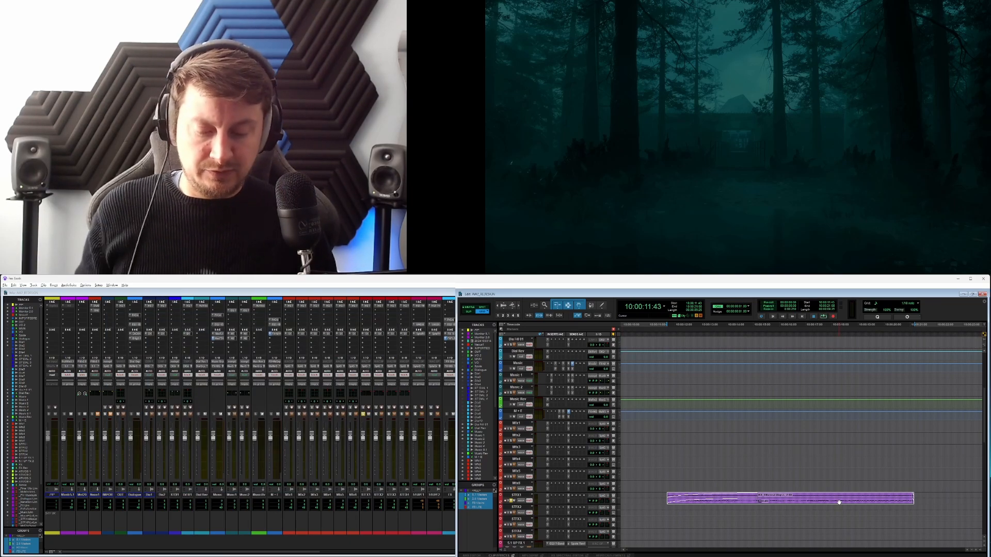
key(Delete)
click(514, 502)
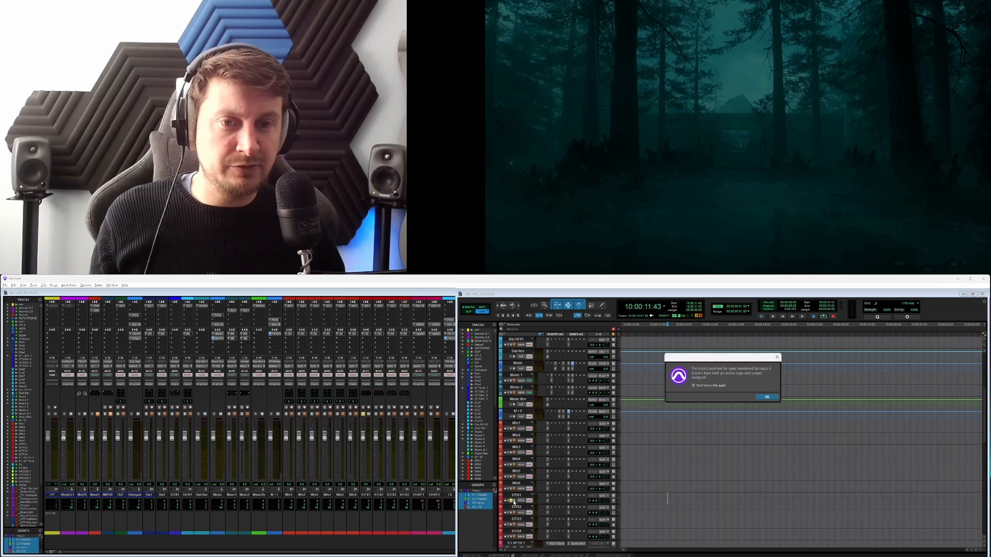
key(Return)
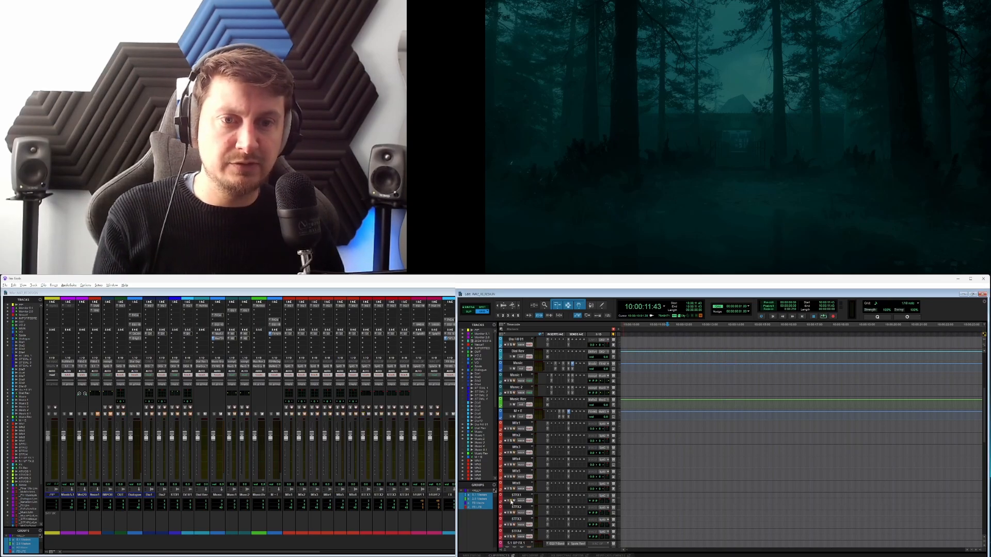
Return to the trailer's opening and review the title shots between 10:00:03:33 and 10:00:08:42.
click(676, 497)
key(r)
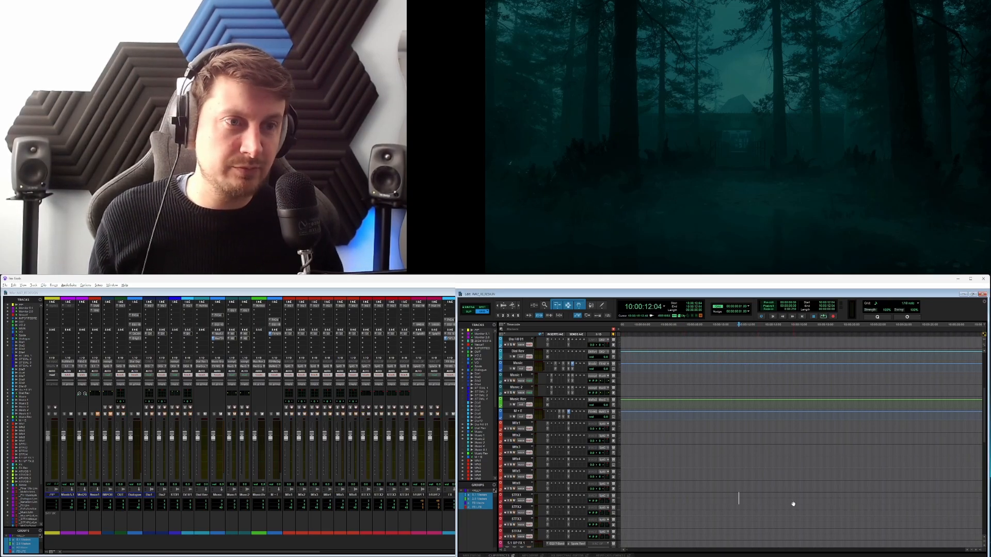
scroll(799, 503, left, 3)
click(764, 503)
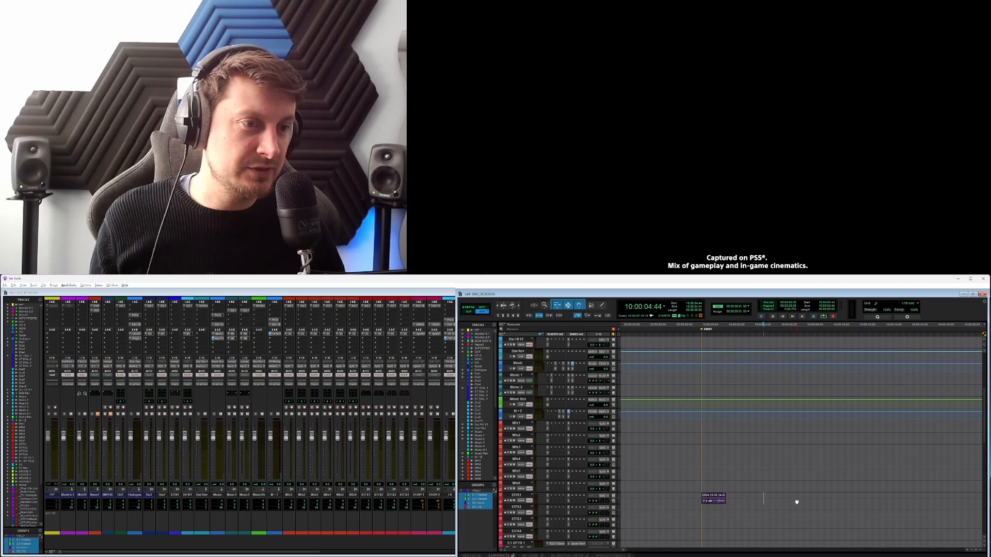
scroll(805, 498, right, 2)
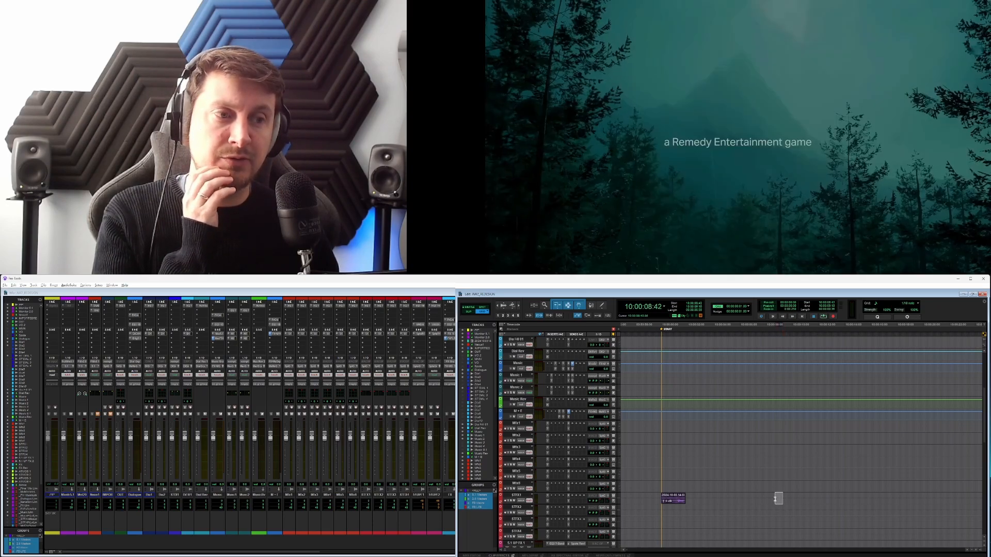
drag(782, 498, 741, 499)
key(space)
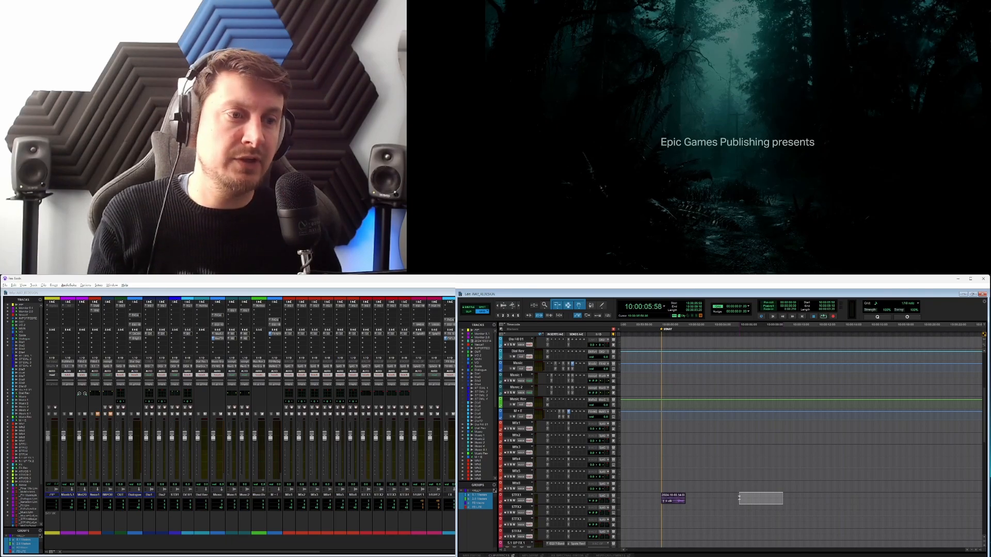
click(736, 498)
mouse_move(730, 499)
mouse_down()
mouse_move(768, 500)
mouse_move(723, 500)
mouse_move(790, 500)
mouse_move(710, 503)
mouse_move(763, 500)
mouse_move(752, 499)
mouse_up()
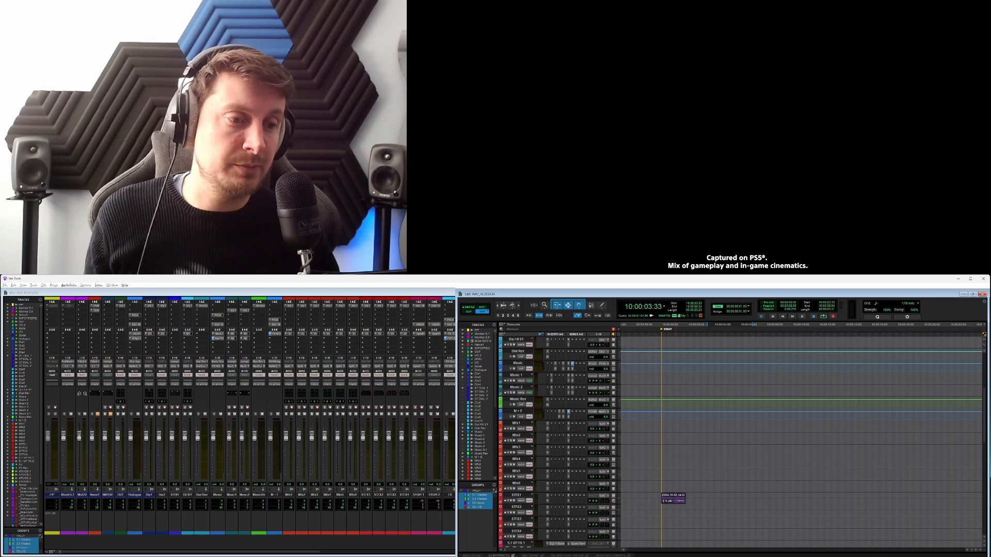
Switch to Krotos Studio and browse the Ambiences presets for one that suits the forest shots.
click(563, 556)
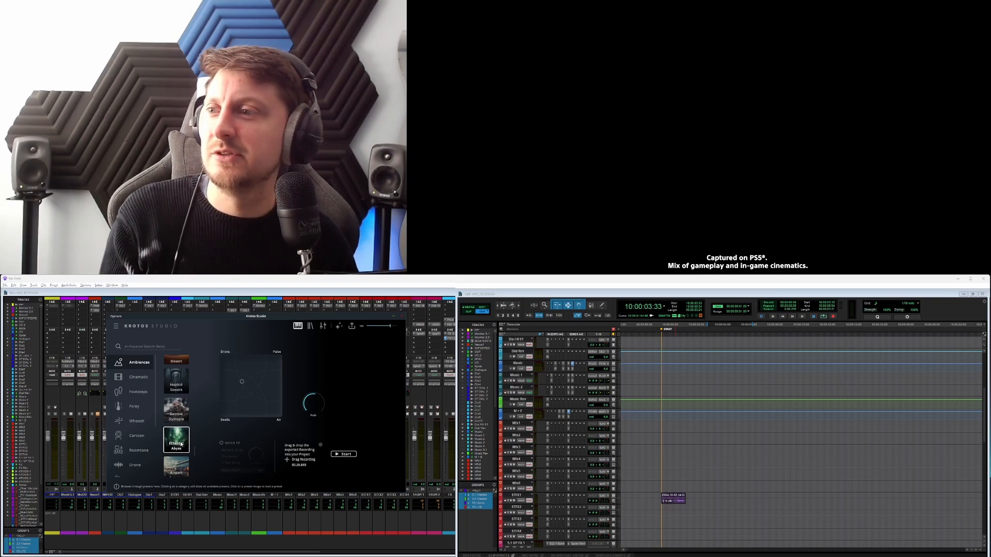
scroll(182, 439, up, 1)
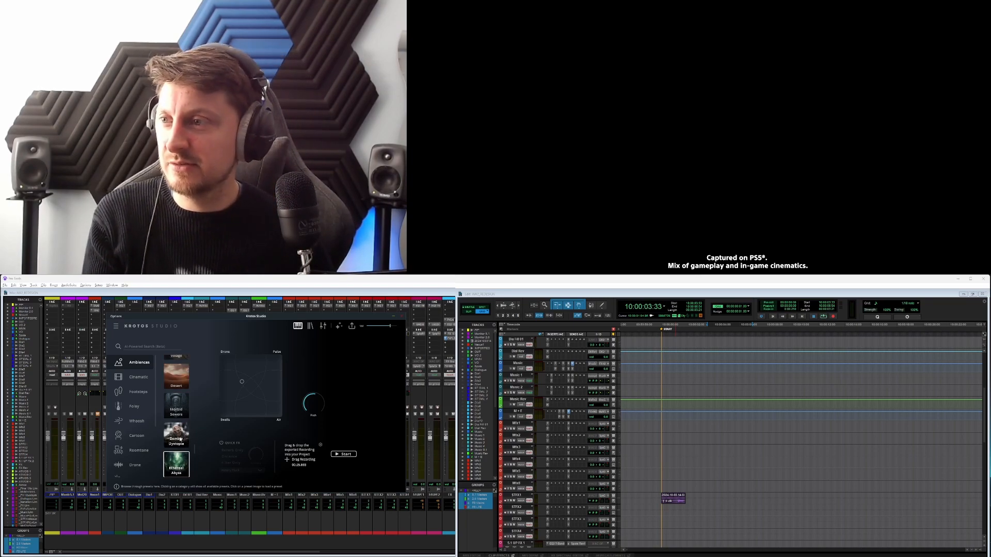
scroll(180, 426, up, 8)
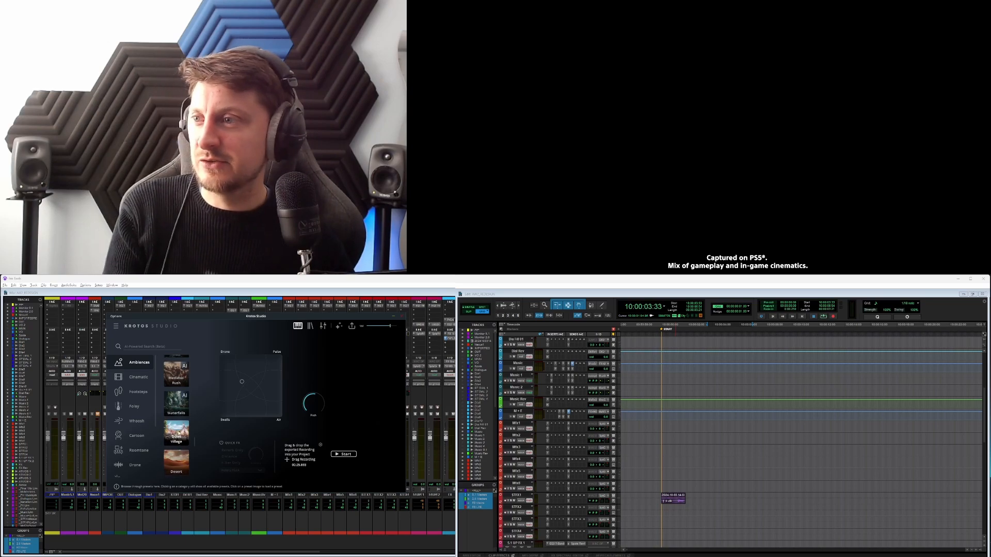
scroll(176, 452, up, 10)
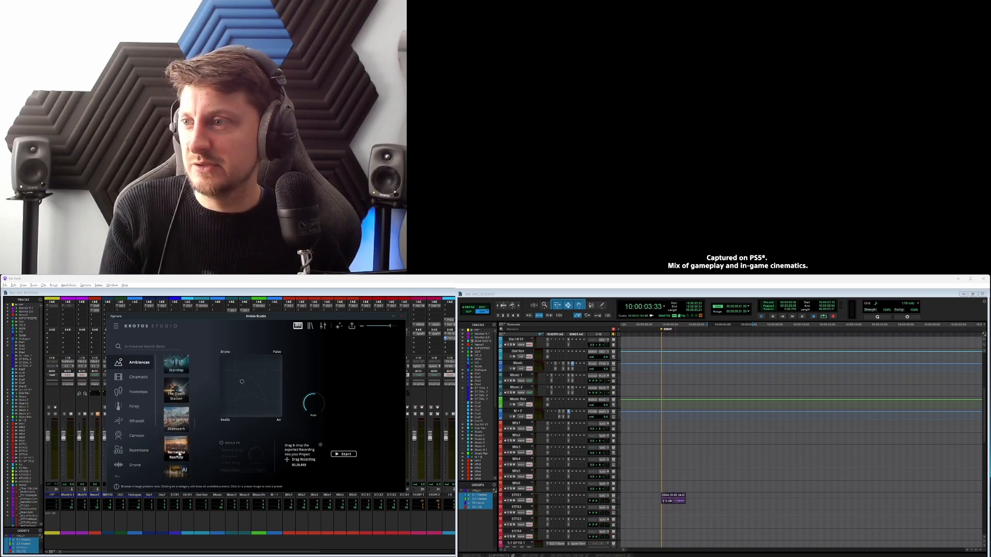
scroll(179, 452, up, 1)
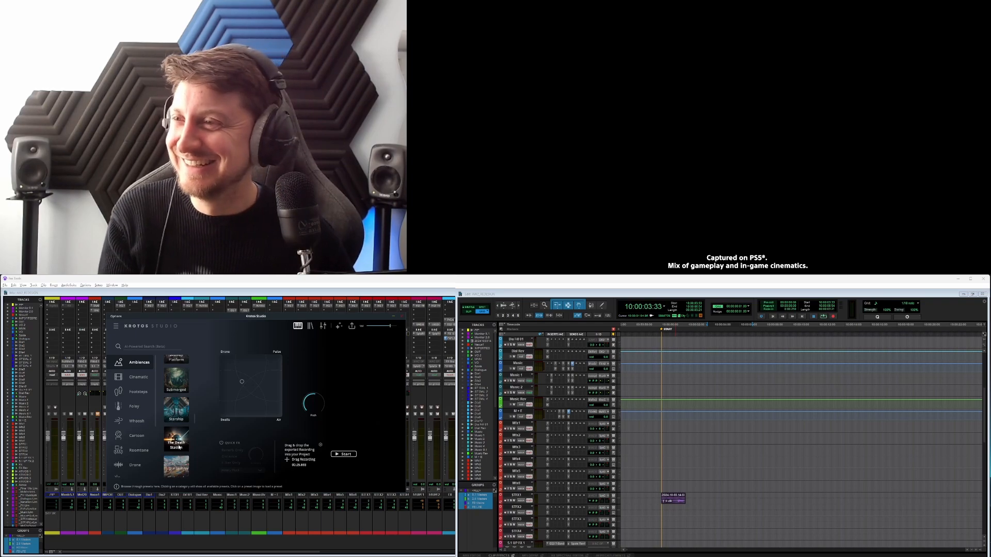
scroll(174, 427, up, 10)
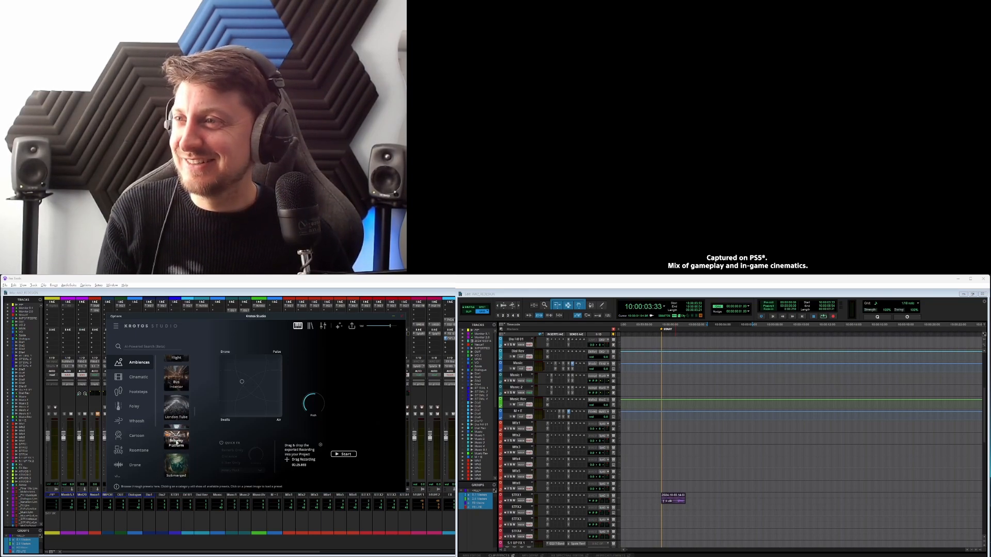
scroll(176, 445, up, 10)
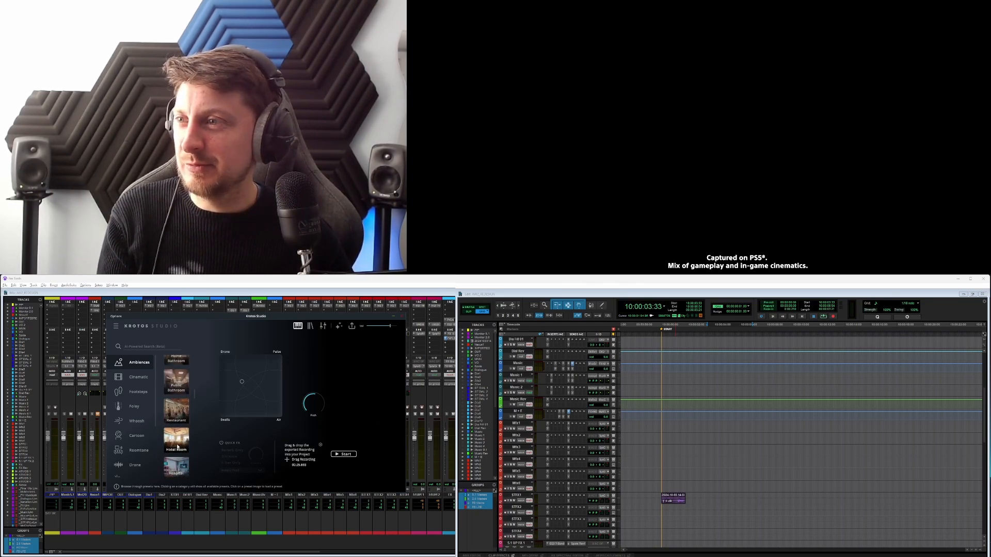
scroll(175, 427, up, 10)
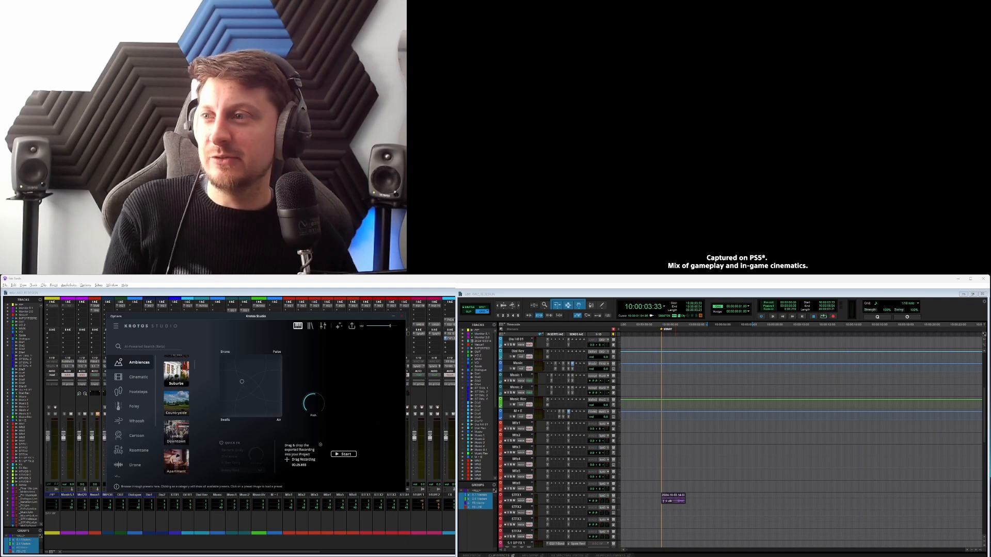
drag(195, 384, 193, 454)
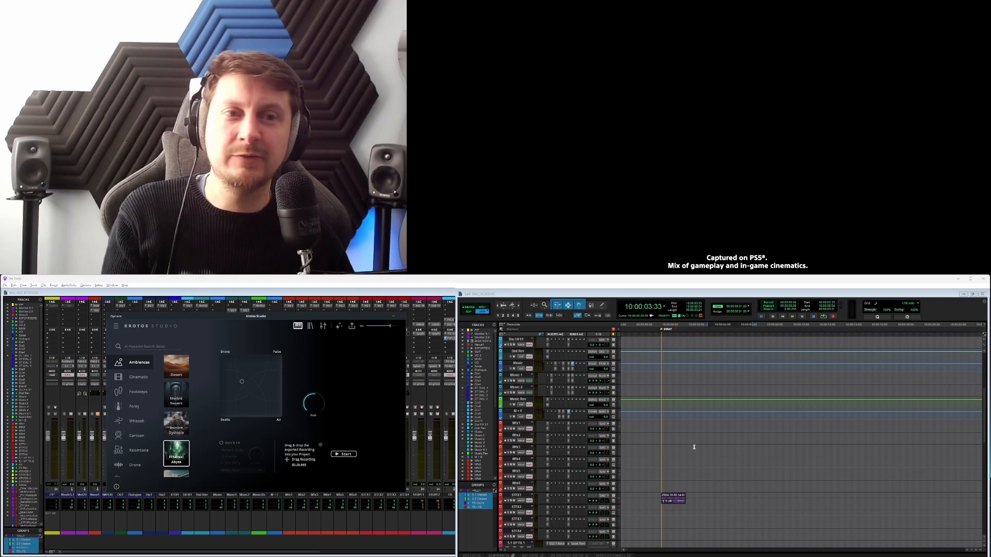
Position the Pro Tools cursor at 10:00:06:06 on the "Epic Games Publishing presents" forest shot.
click(695, 484)
drag(708, 486, 741, 486)
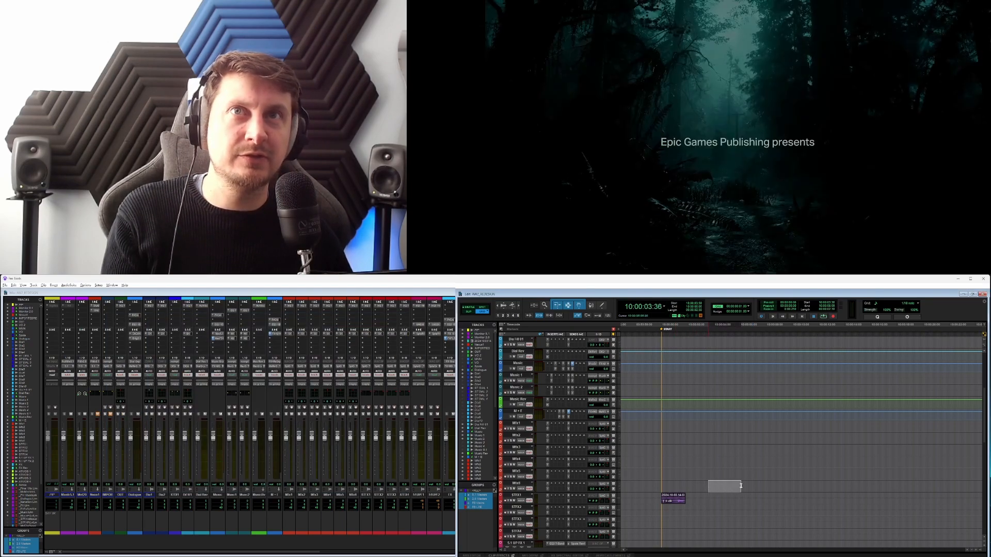
click(741, 487)
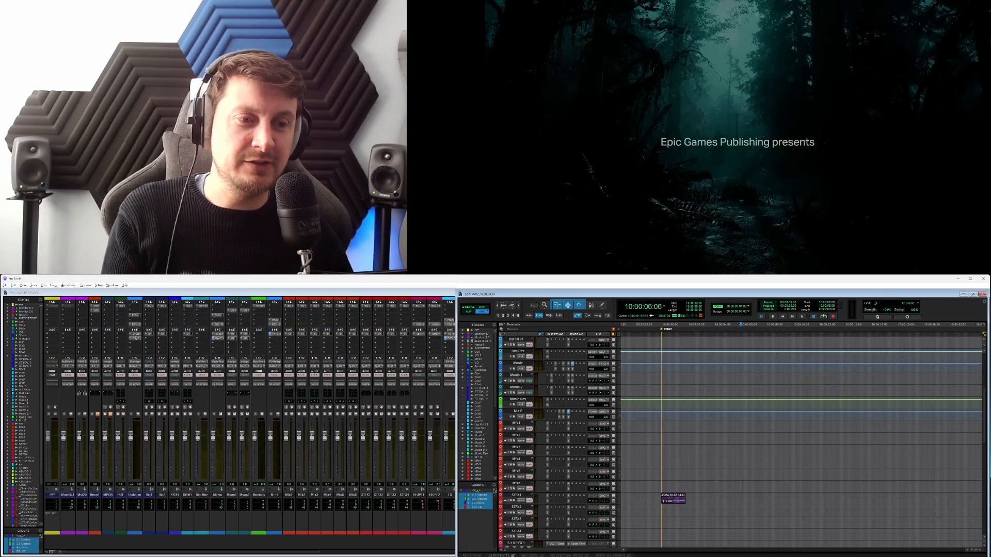
Switch to Krotos Studio and record about 10 seconds of the Ethereal Abyss preset with the point near the pad's lower-right corner.
key(alt+Tab)
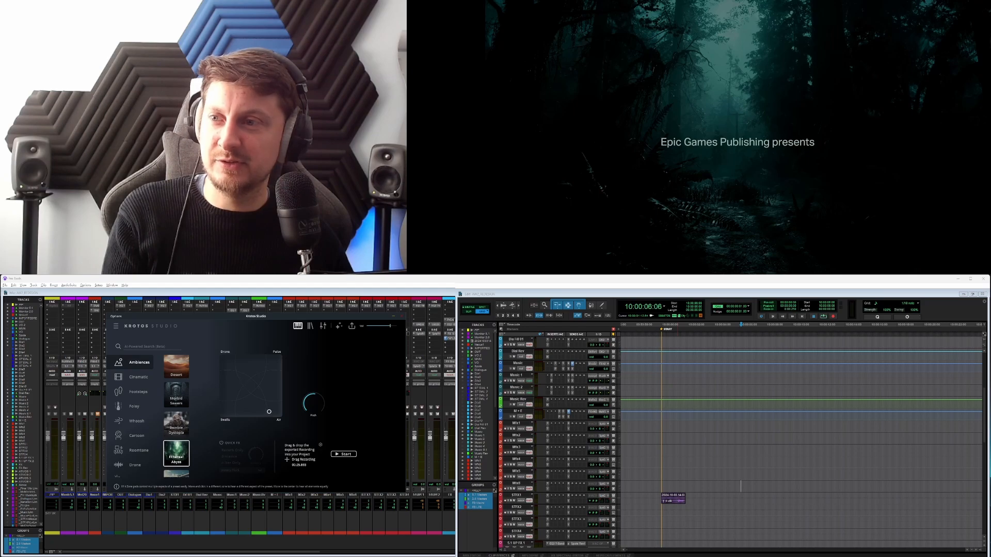
click(344, 454)
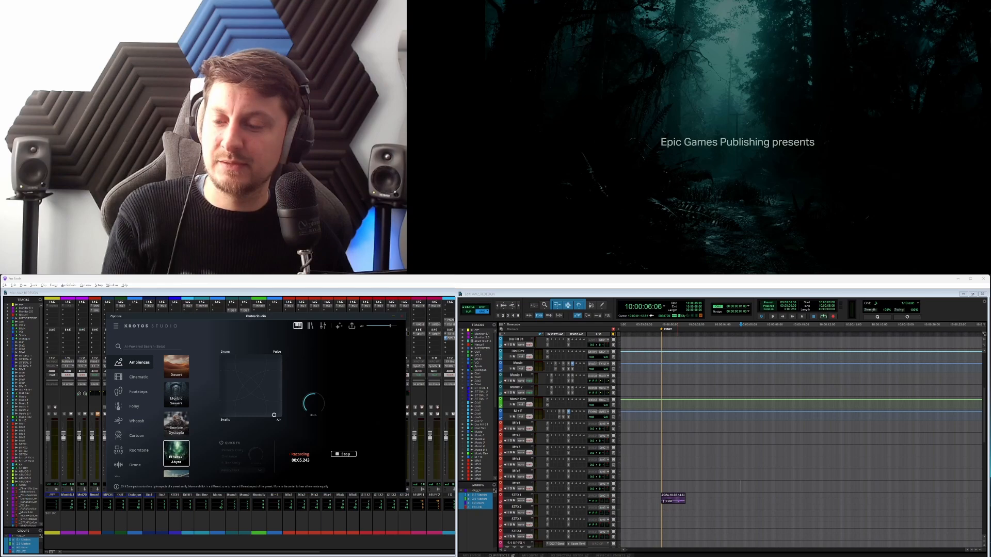
drag(274, 415, 277, 415)
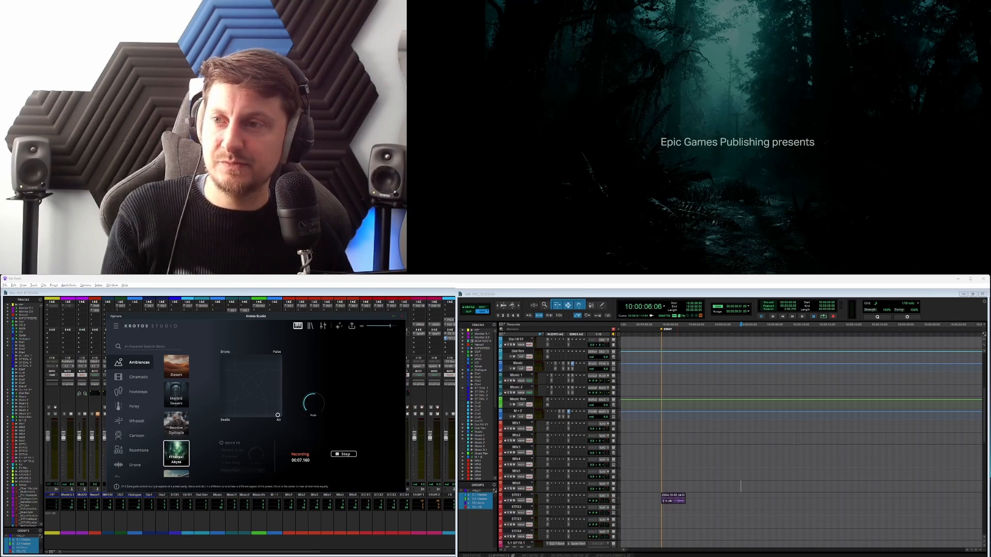
click(344, 454)
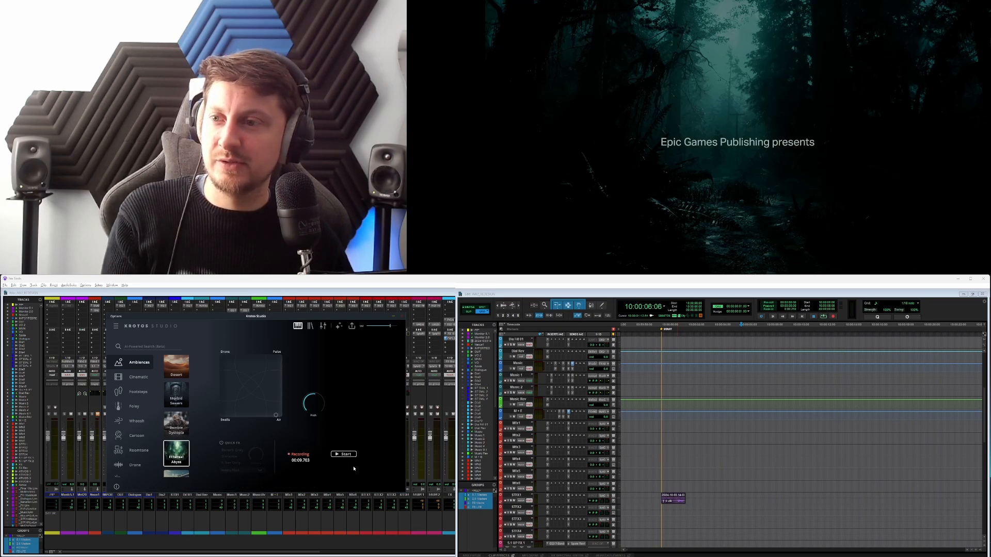
Search the presets for "Forest" and load the Grove preset with the autumn trees.
click(158, 347)
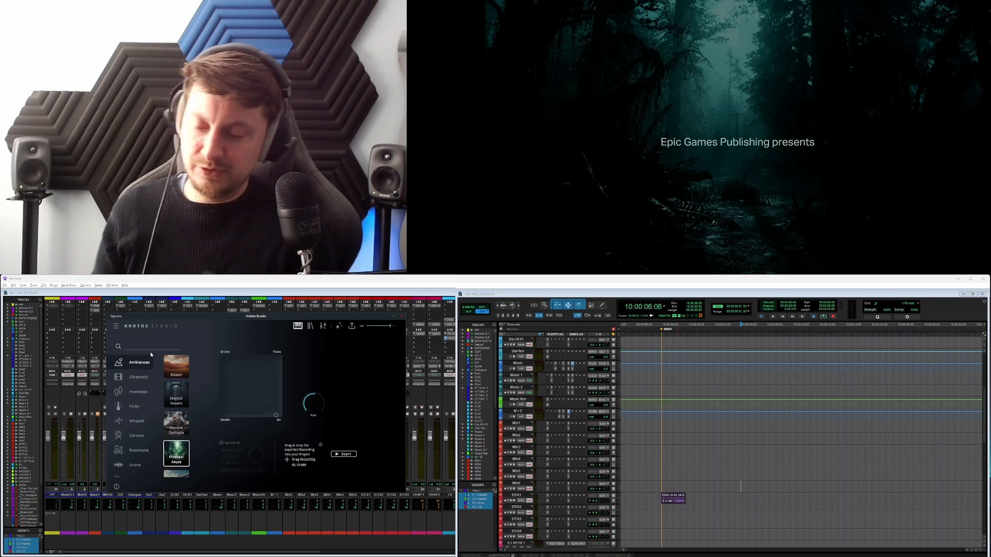
text(Fo)
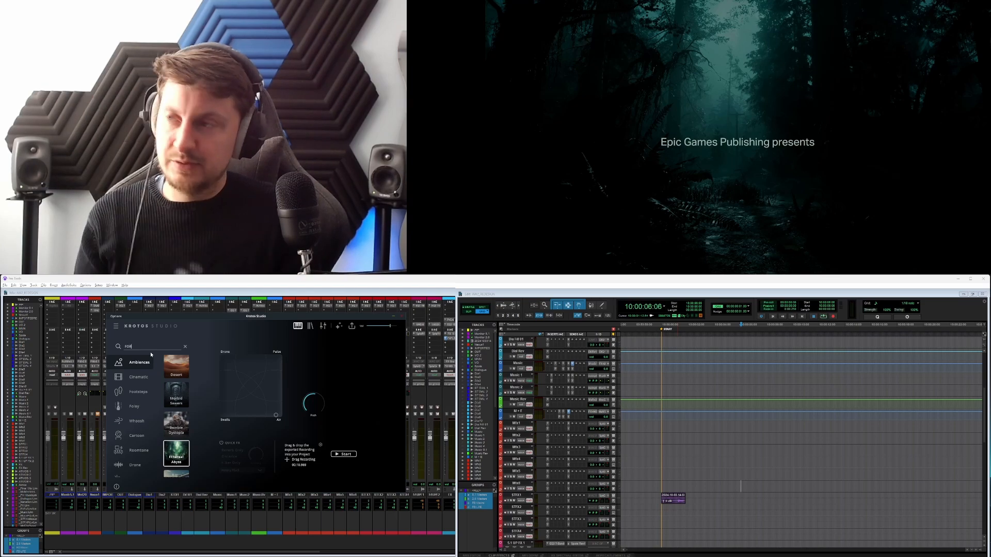
text(rest)
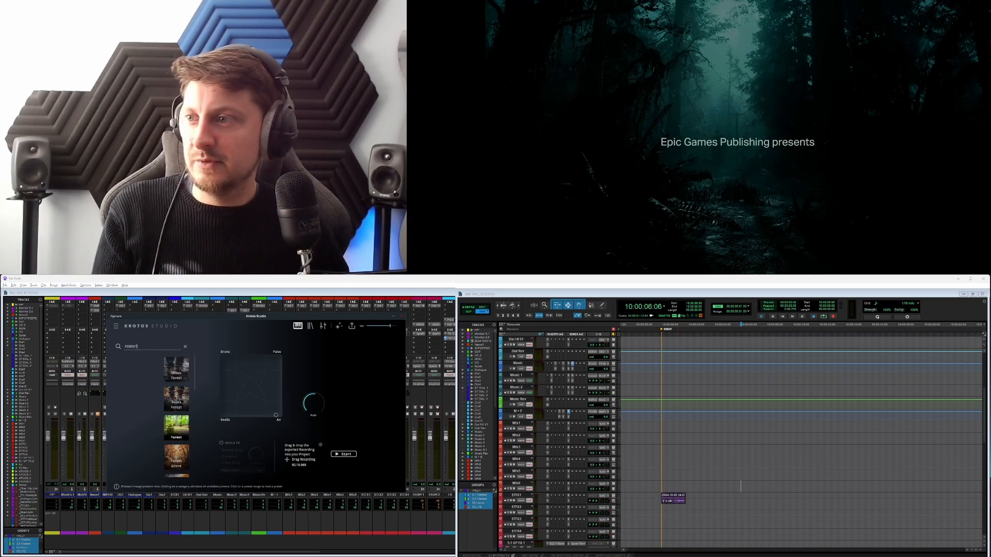
scroll(188, 386, down, 2)
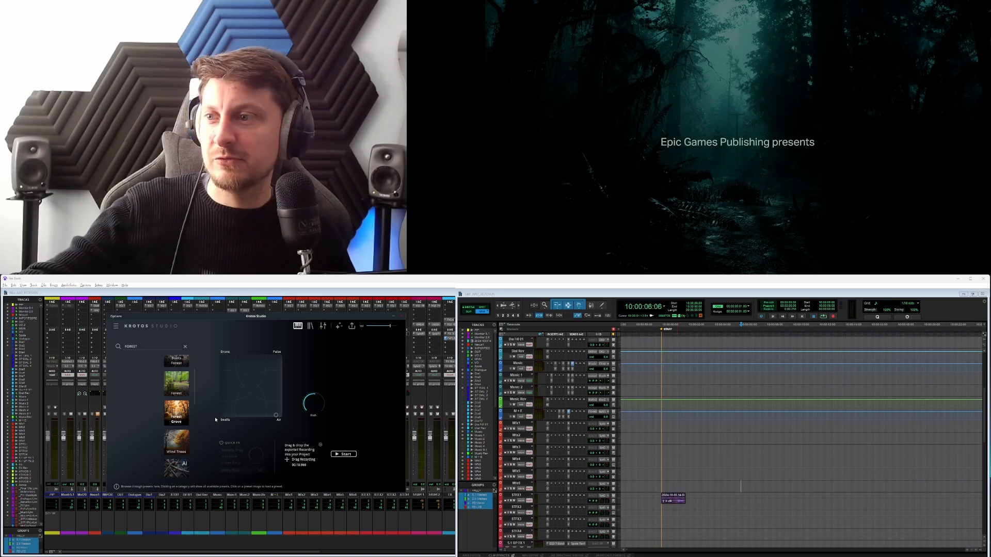
click(182, 423)
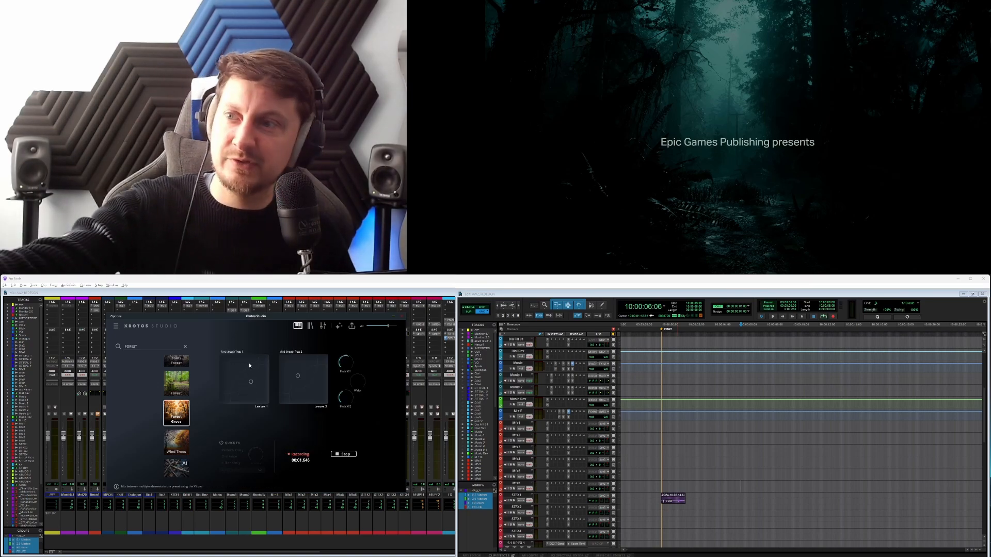
Audition the autumn Grove preset with trial recordings while moving the points on both of its pads.
drag(251, 382, 232, 367)
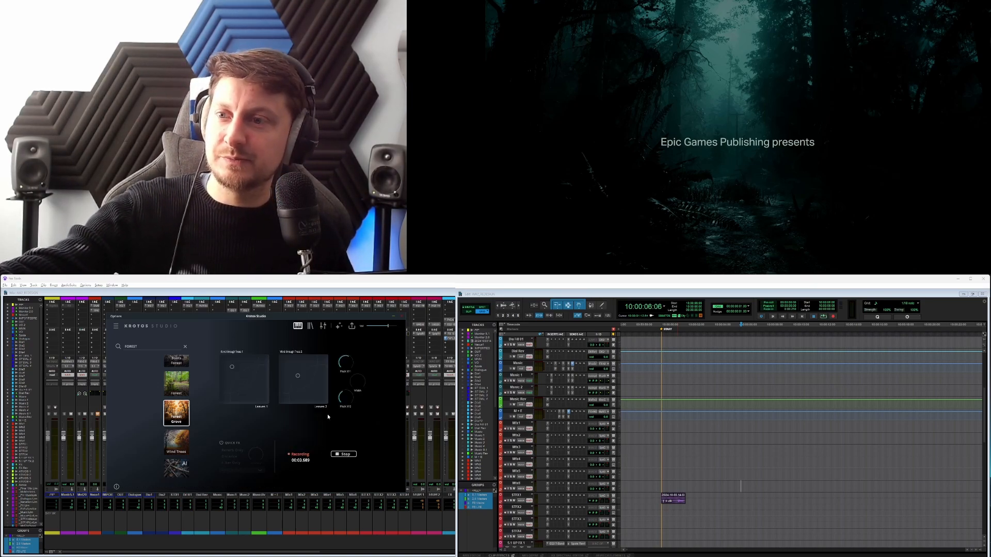
click(341, 454)
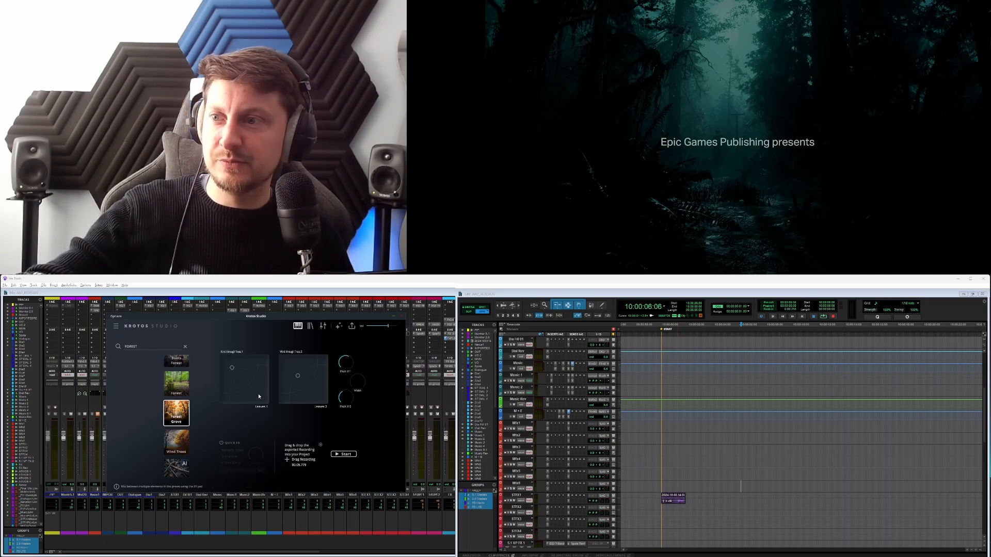
click(344, 455)
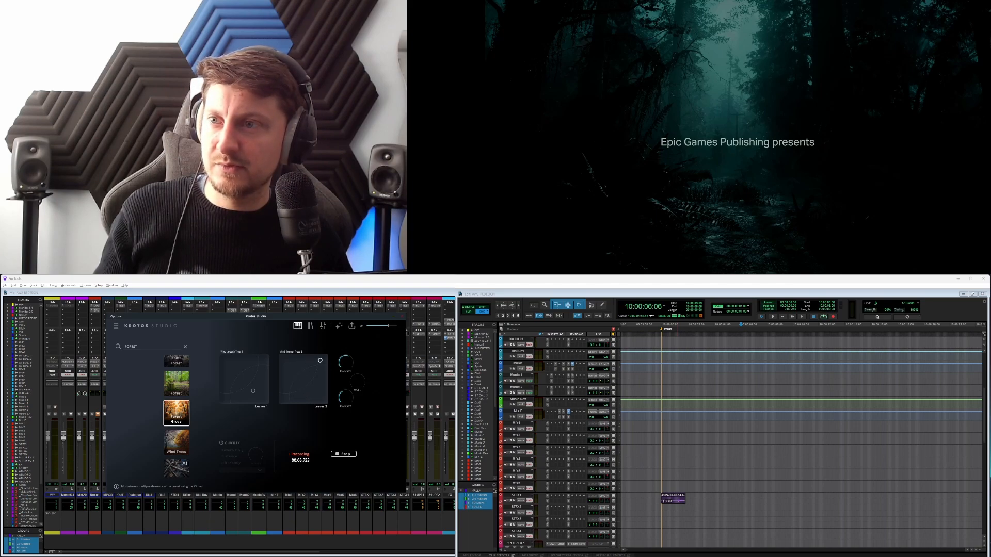
drag(292, 363, 295, 357)
drag(253, 391, 253, 392)
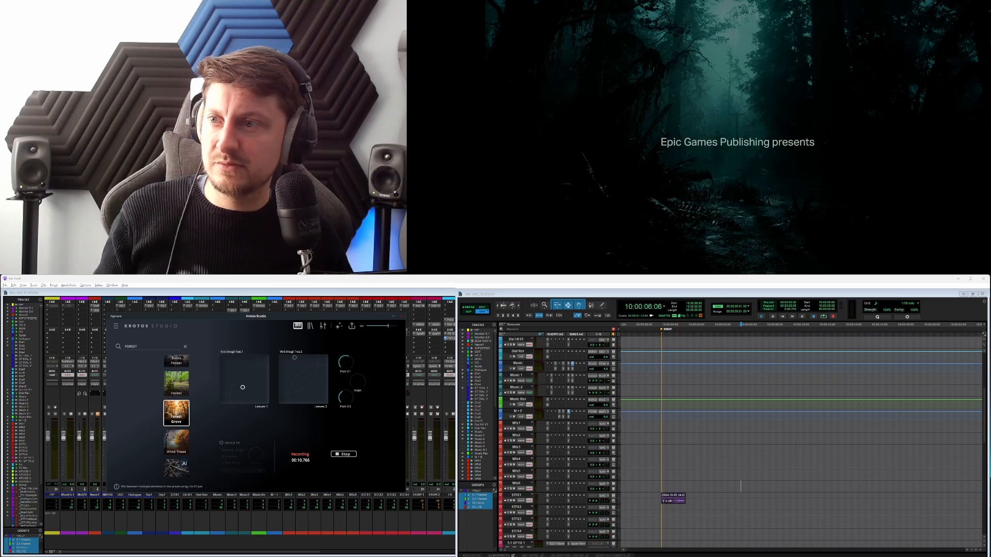
click(344, 454)
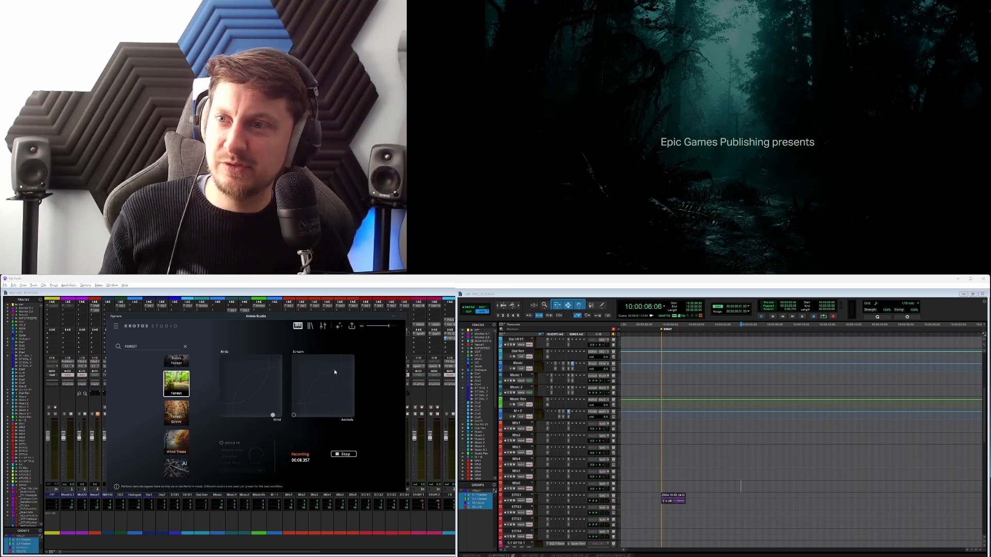
Audition the Forest and Marshland presets, sweeping the points on both Marshland pads.
click(341, 456)
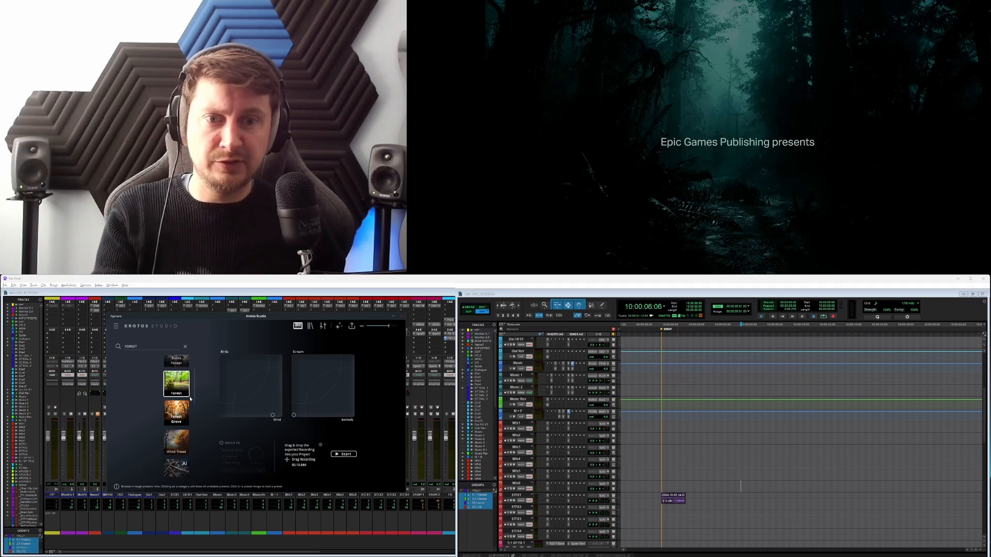
scroll(710, 516, down, 3)
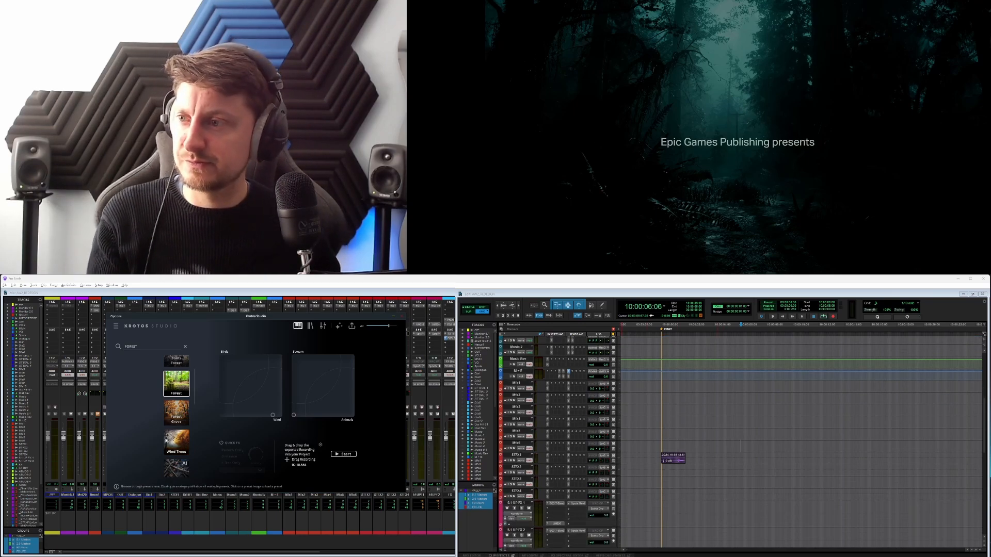
scroll(176, 413, down, 4)
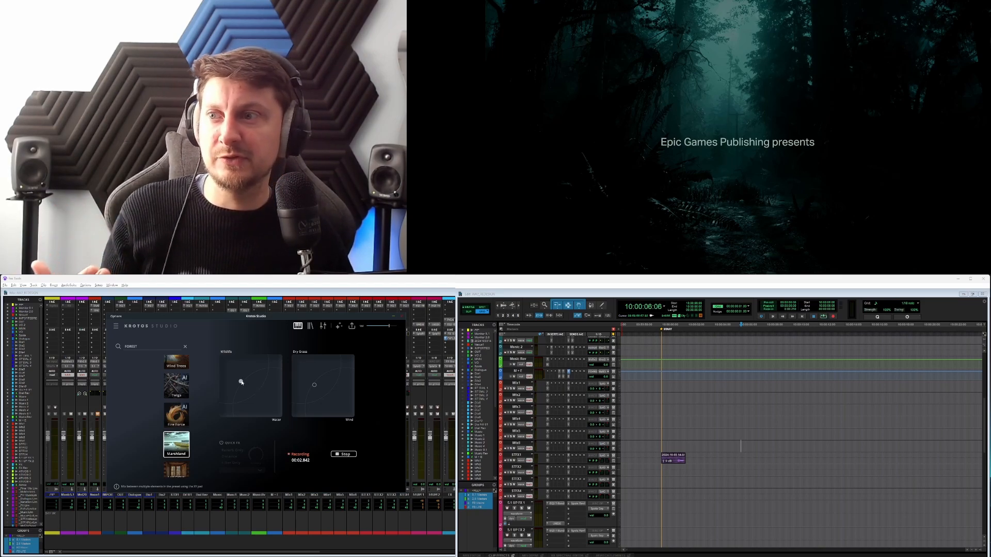
drag(241, 383, 263, 374)
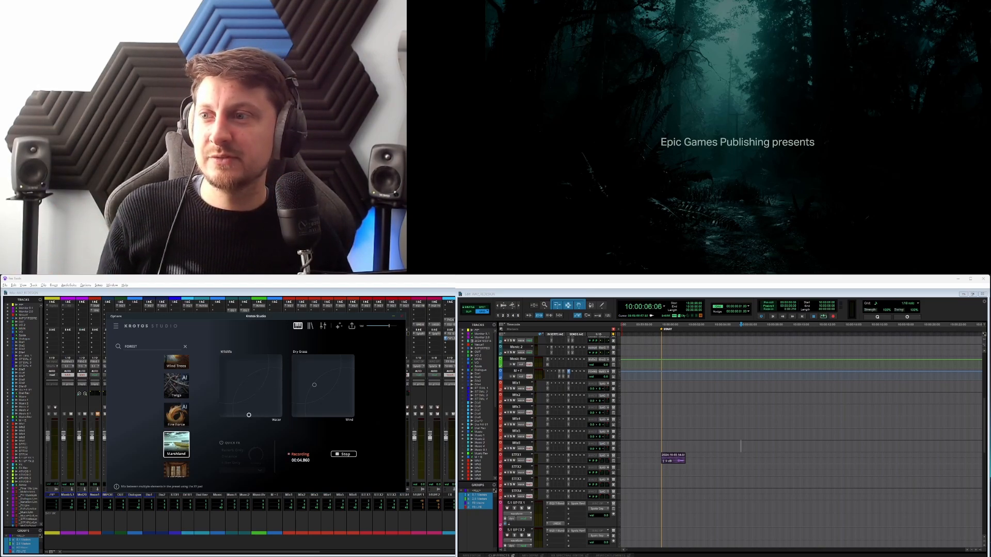
mouse_move(255, 373)
mouse_down()
mouse_move(313, 386)
mouse_move(325, 402)
mouse_up()
click(343, 455)
Browse the remaining "Forest" results, then clear the search and look through the Cinematic presets.
scroll(176, 423, down, 2)
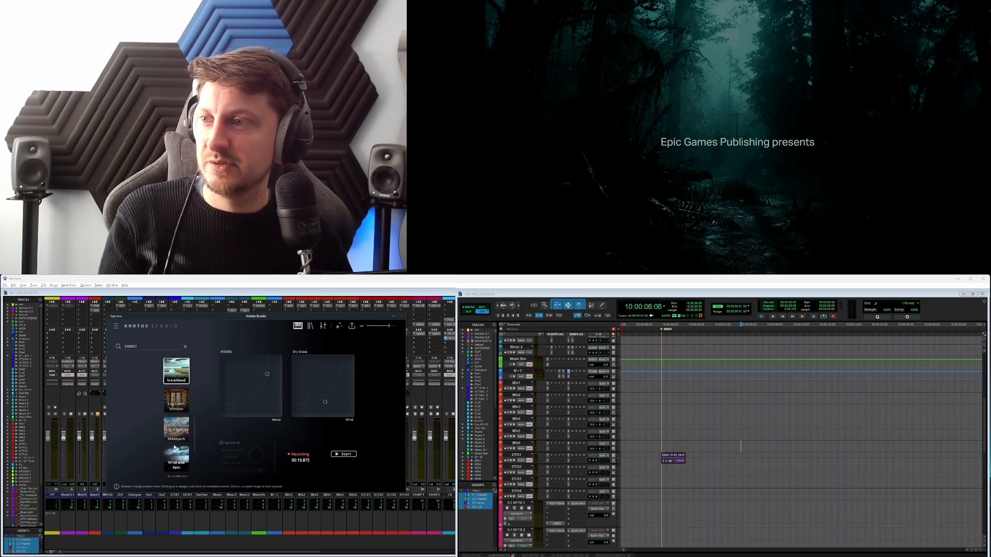
scroll(175, 444, down, 2)
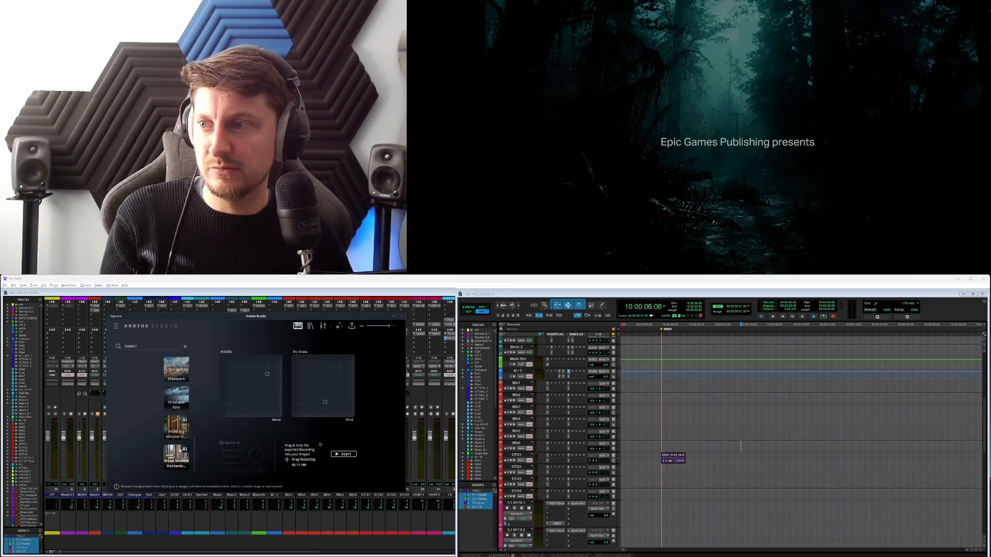
scroll(194, 459, up, 4)
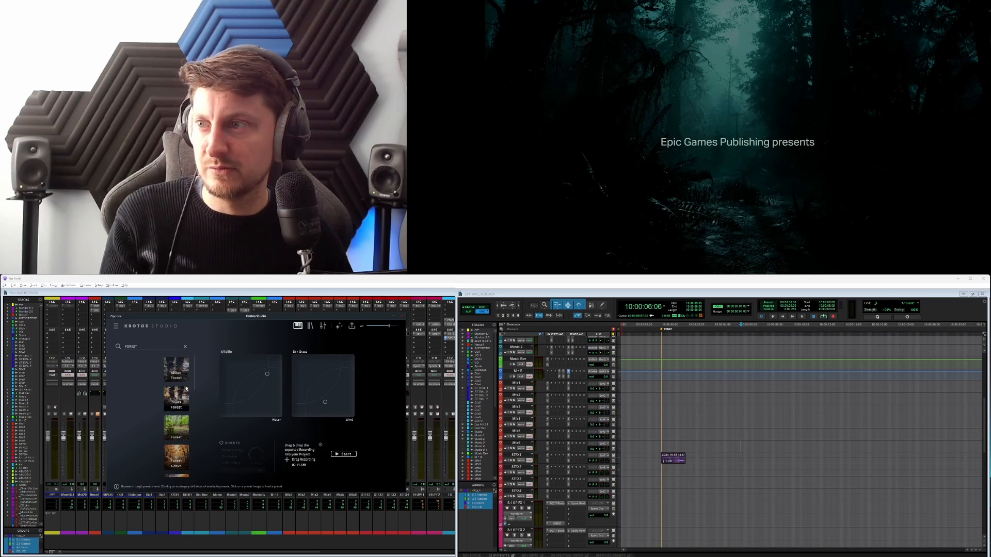
click(185, 348)
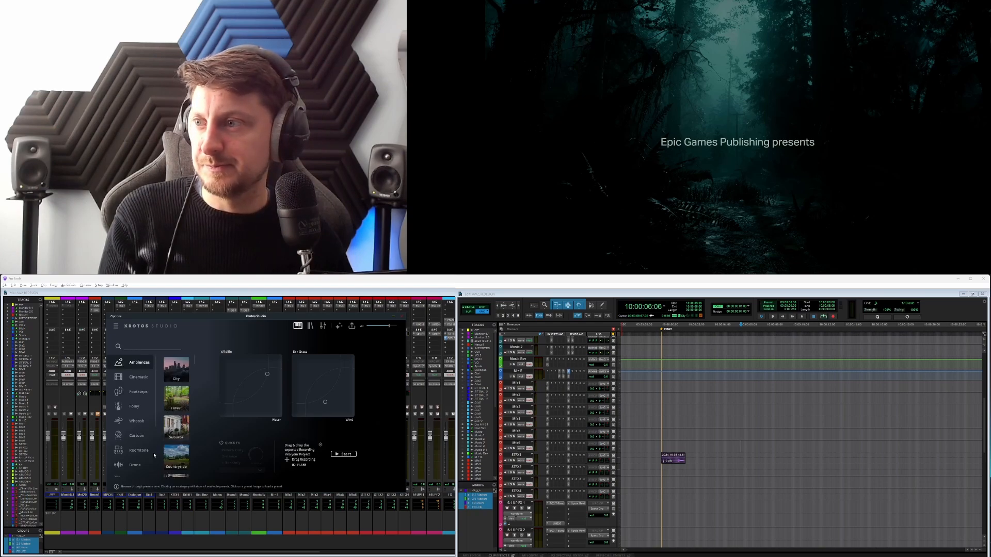
click(138, 377)
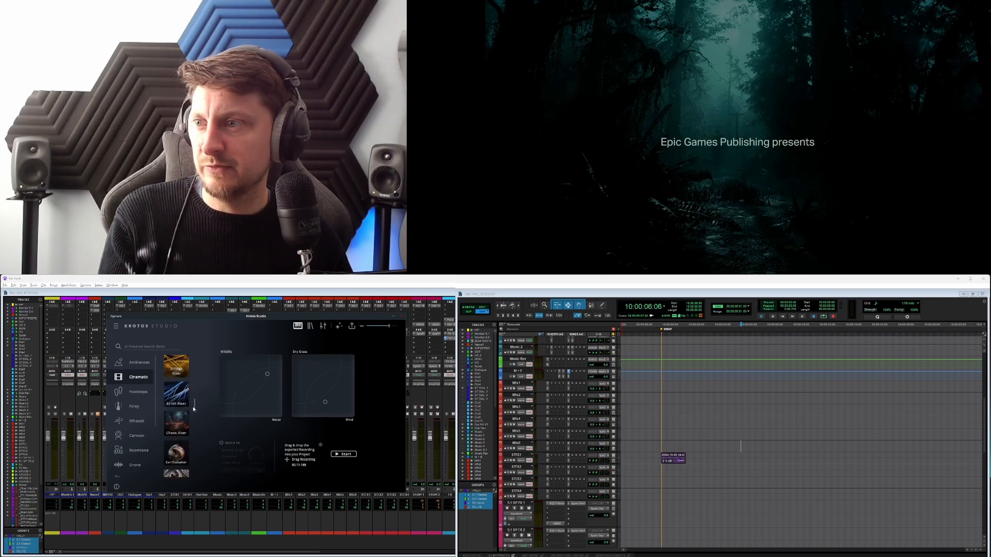
drag(192, 423, 191, 433)
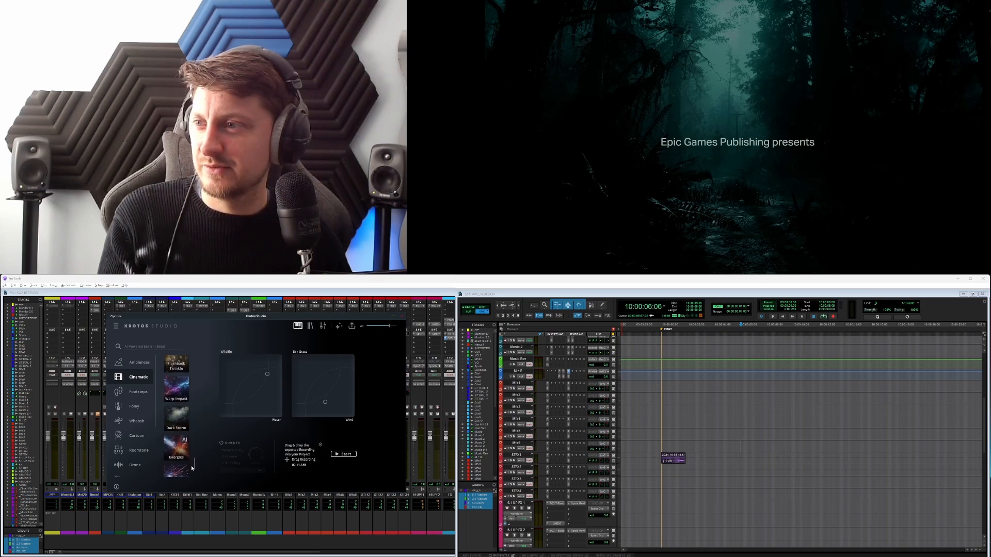
scroll(192, 468, down, 2)
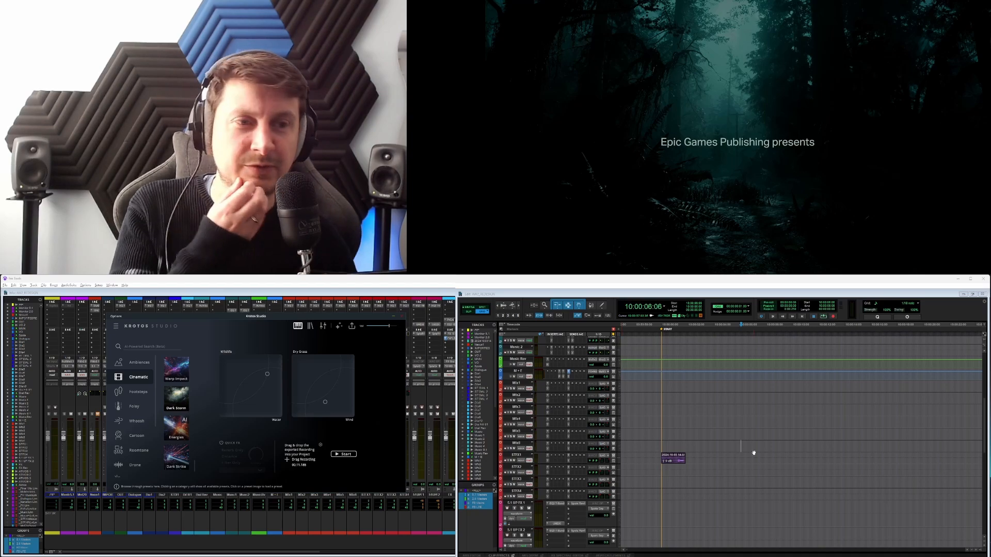
Position the Pro Tools cursor at 10:00:06:19 on the forest shot and switch back to Krotos Studio.
mouse_move(740, 445)
mouse_down()
mouse_move(812, 444)
mouse_move(717, 443)
mouse_move(744, 443)
mouse_up()
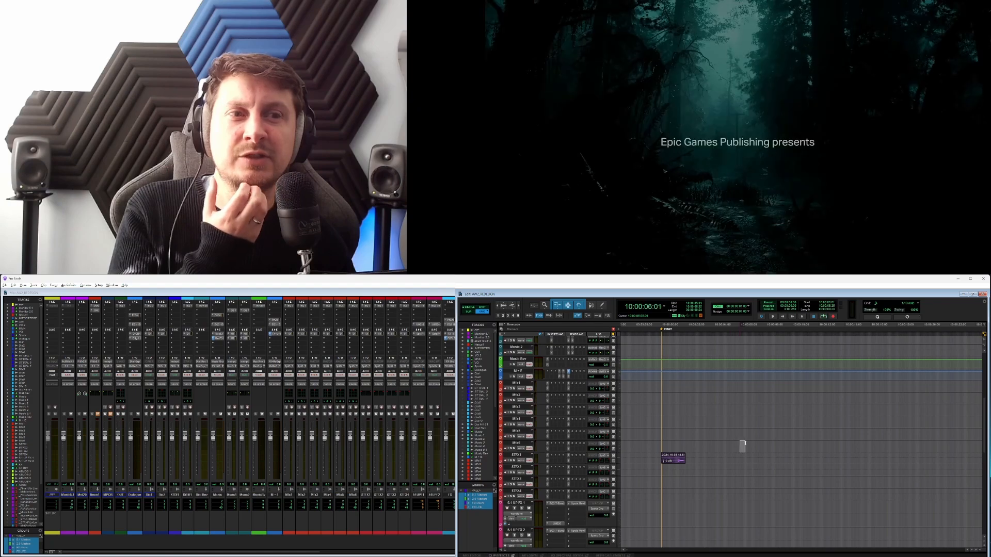
click(744, 443)
key(alt+Tab)
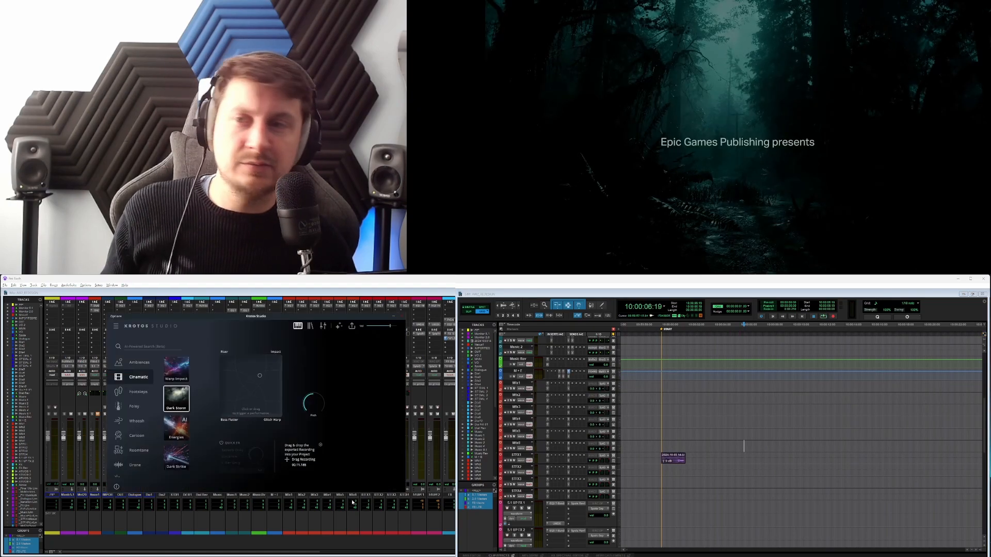
Audition the Dark Storm cinematic preset with a short trial recording while moving its pad point.
click(263, 373)
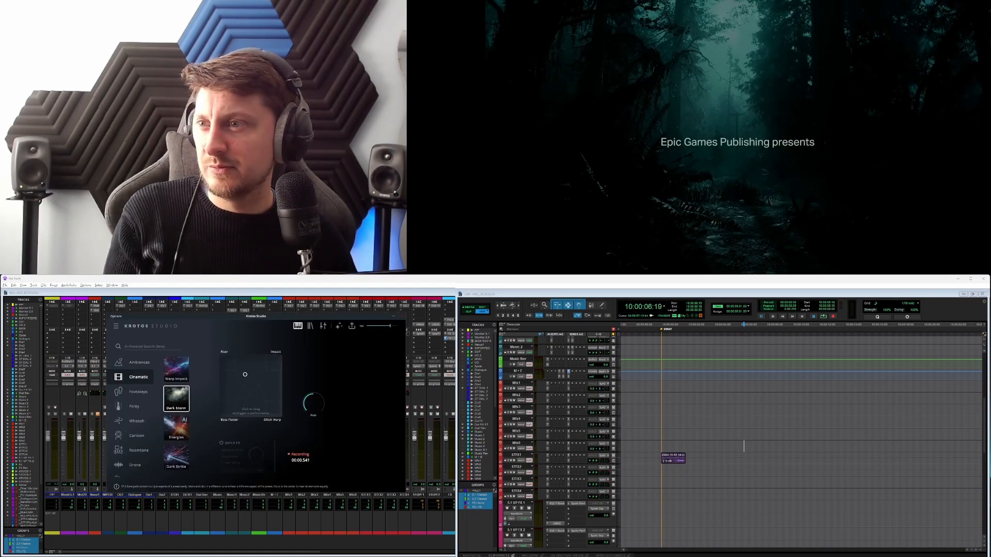
drag(245, 374, 241, 382)
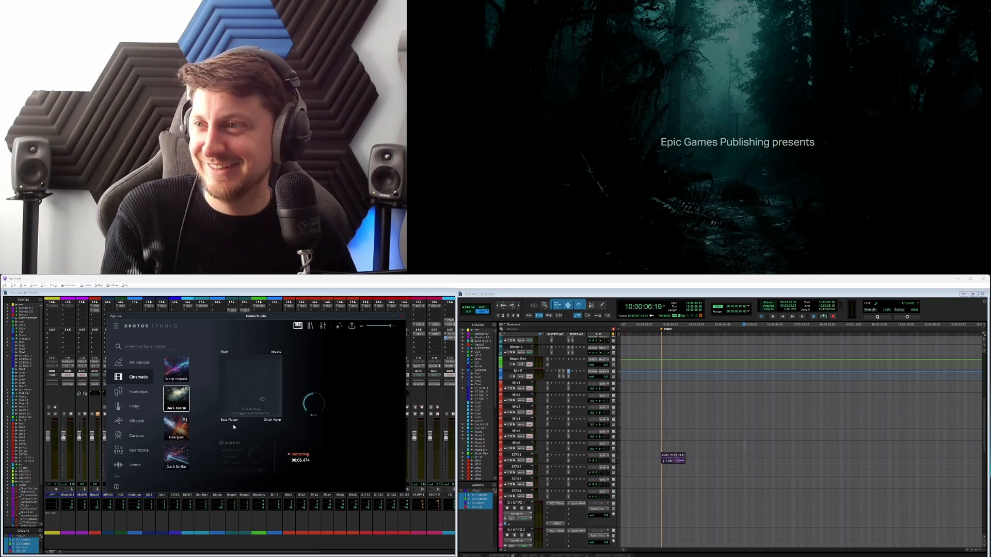
click(299, 454)
Return to the Ambiences presets and load Ethereal Abyss.
click(139, 363)
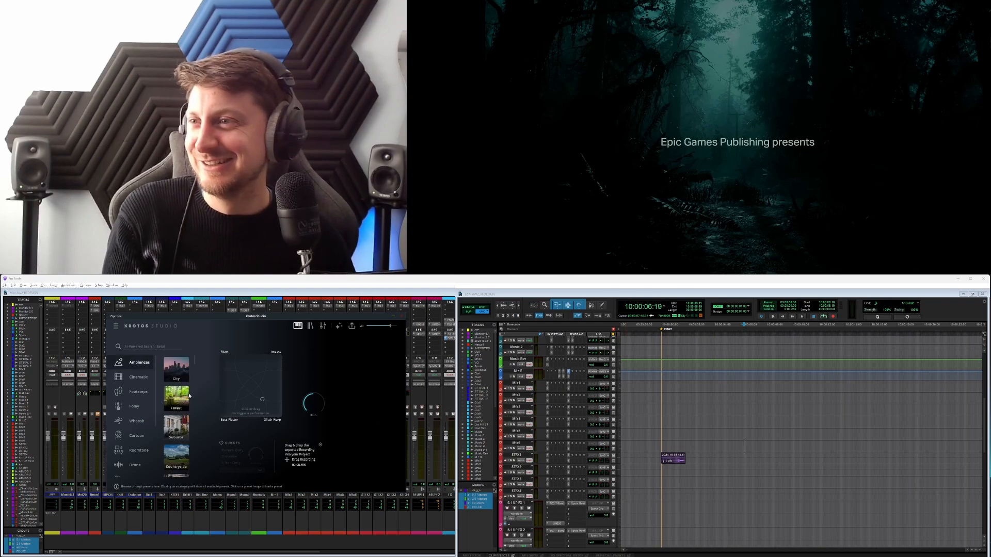
scroll(189, 396, down, 15)
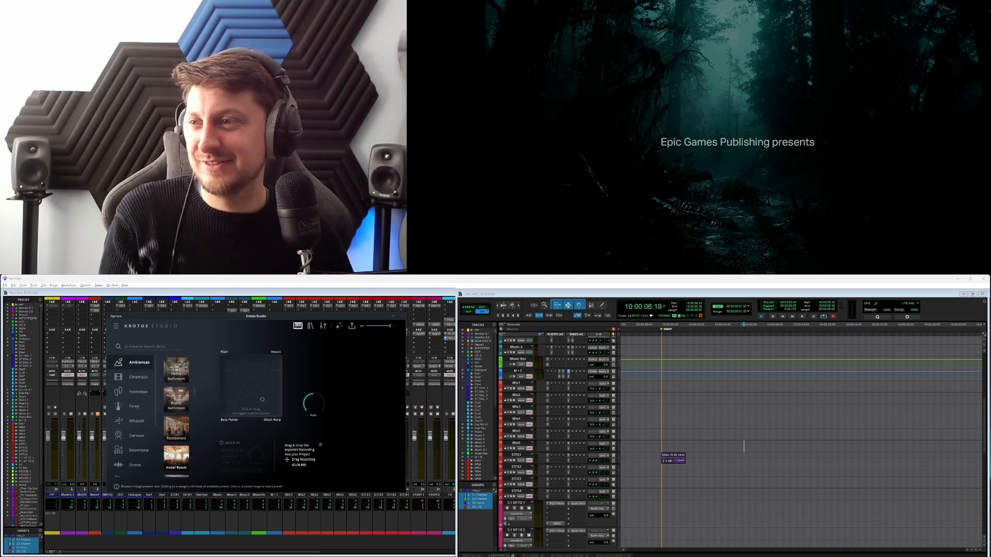
scroll(181, 445, down, 15)
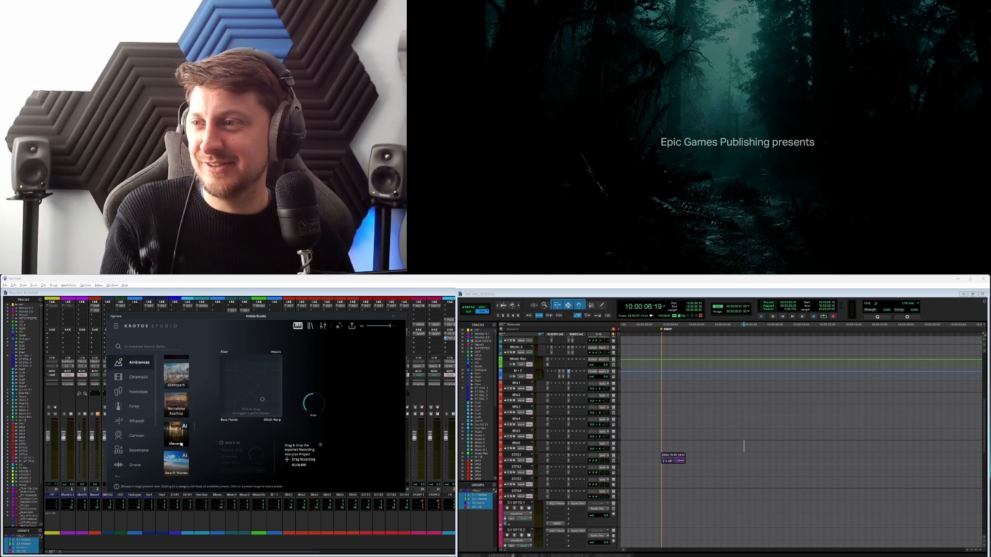
scroll(181, 444, down, 6)
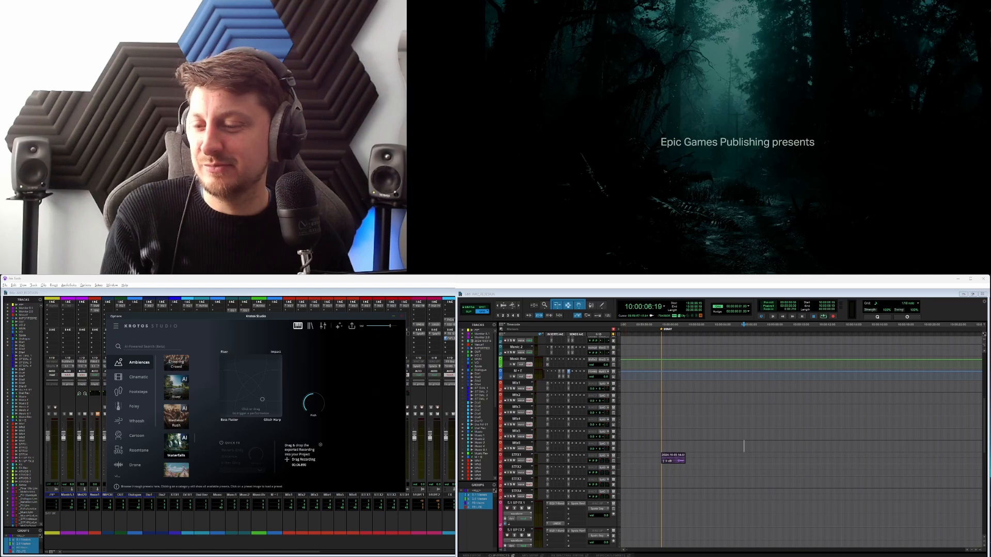
scroll(179, 440, down, 15)
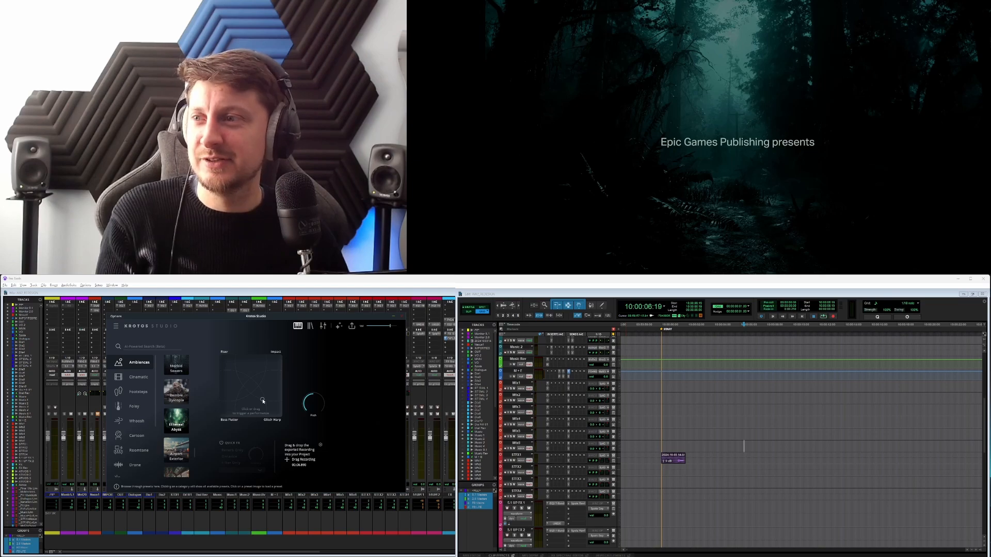
Record about 30 seconds of Ethereal Abyss, keeping the point near the pad's lower-right corner.
click(263, 401)
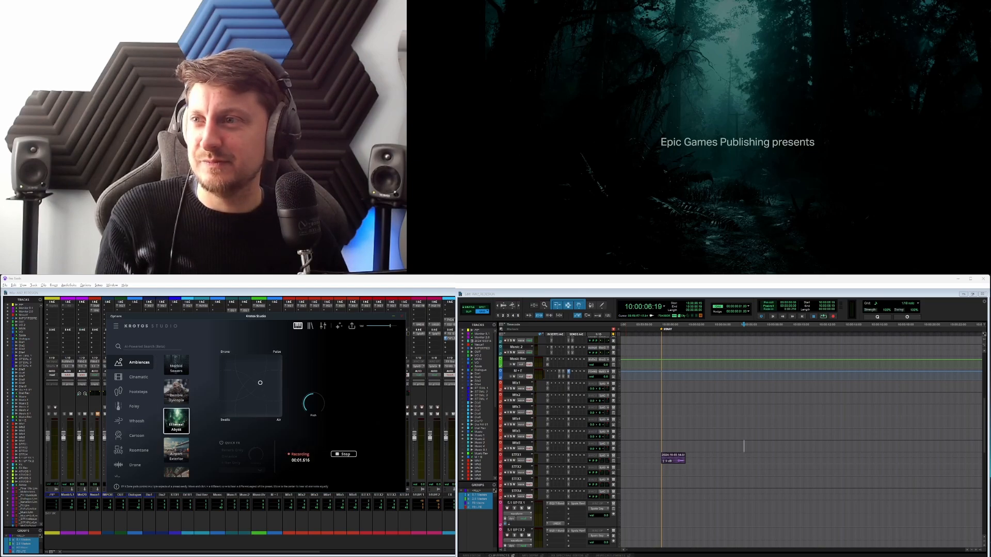
drag(260, 383, 263, 400)
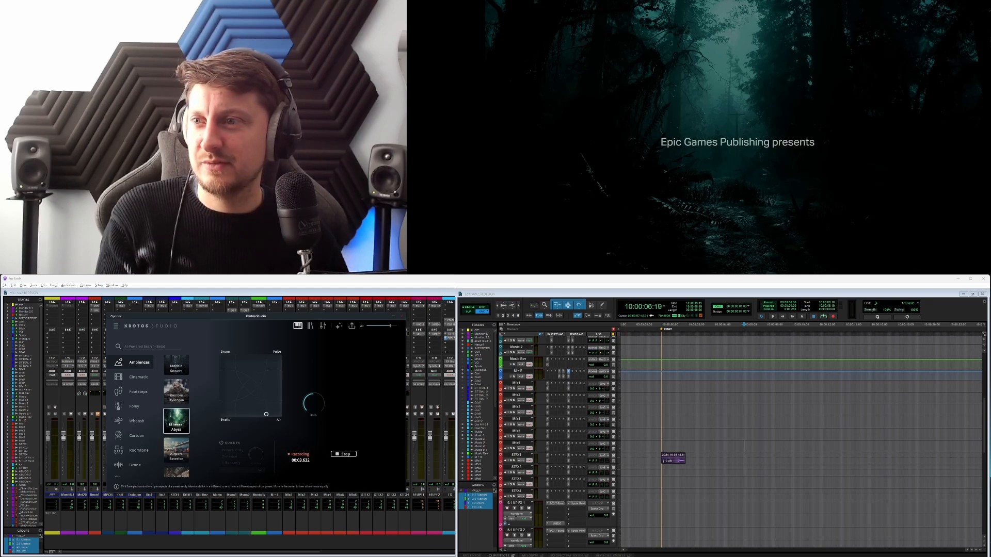
click(344, 455)
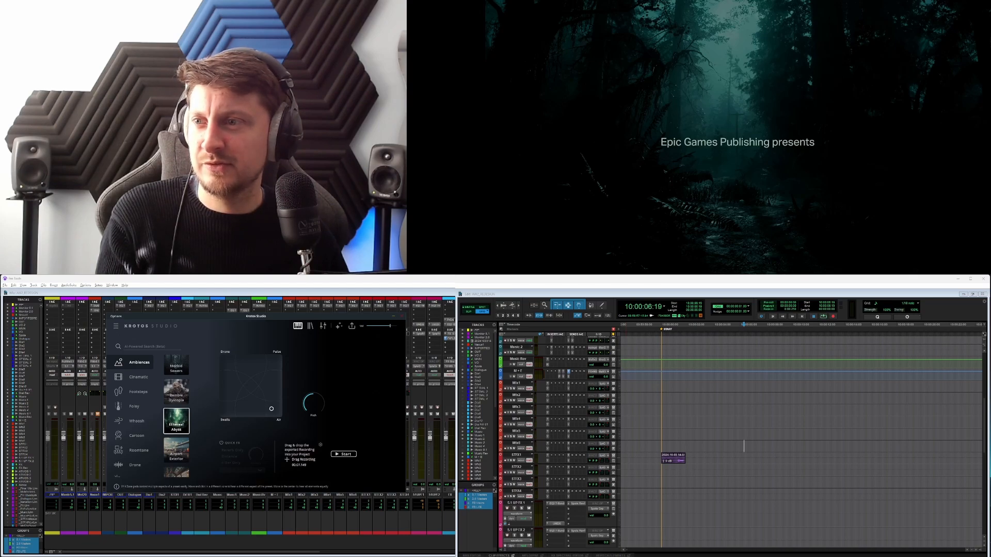
click(343, 455)
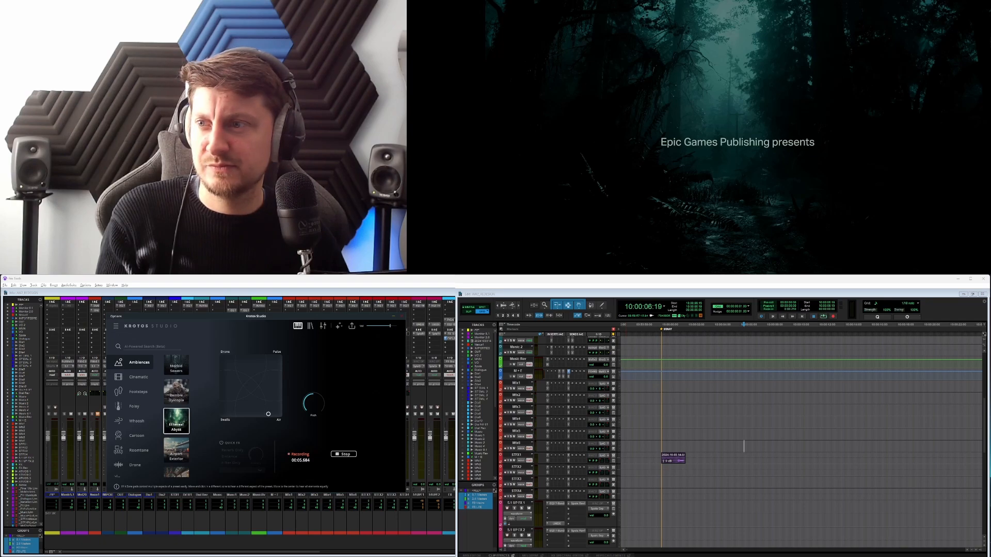
drag(262, 412, 258, 411)
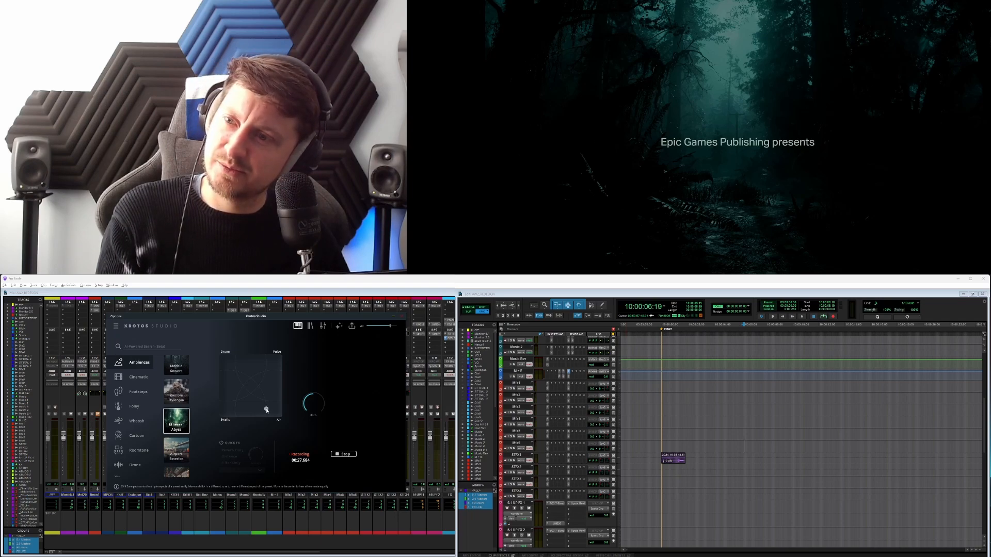
drag(266, 411, 262, 408)
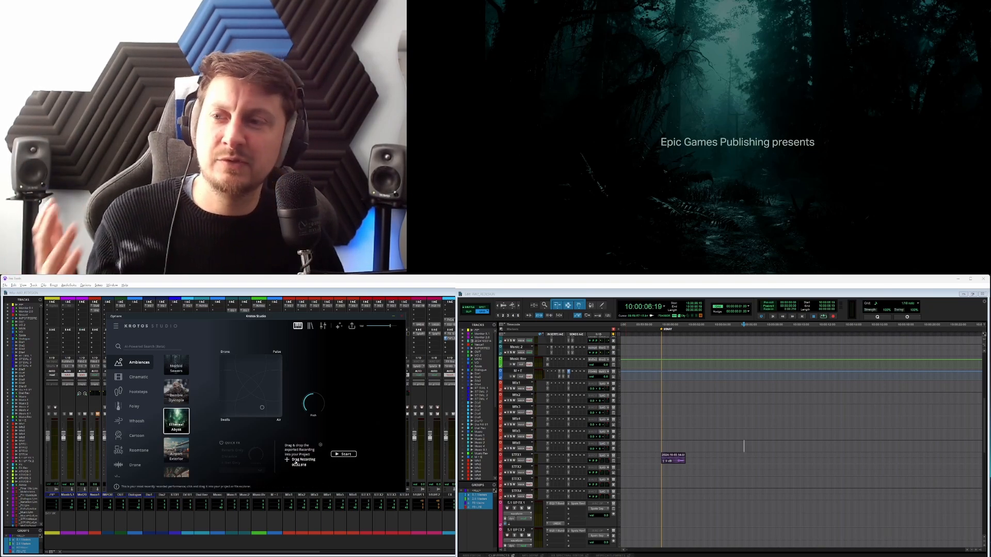
Place the Ethereal Abyss recording on the ATMOS 1 track in Pro Tools and nudge it earlier to start at 10:00:04:41.
drag(298, 461, 785, 414)
key(m)
key(m)
key(m)
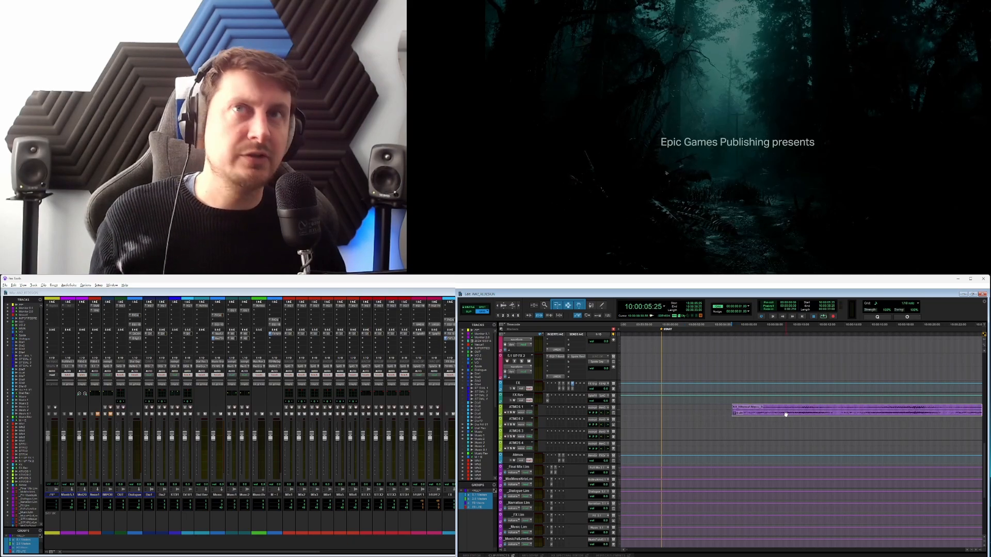
key(m)
key(m)
key(m)
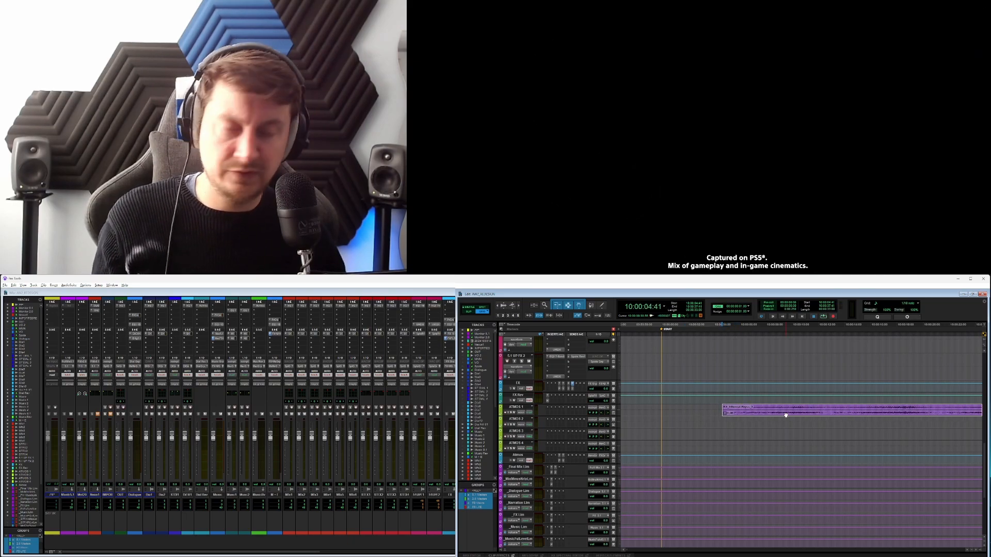
Nudge the ATMOS 1 clip forward to start at 10:00:04:58, on the first frame of the forest shot.
key(period)
key(period)
key(period)
key(period)
key(period)
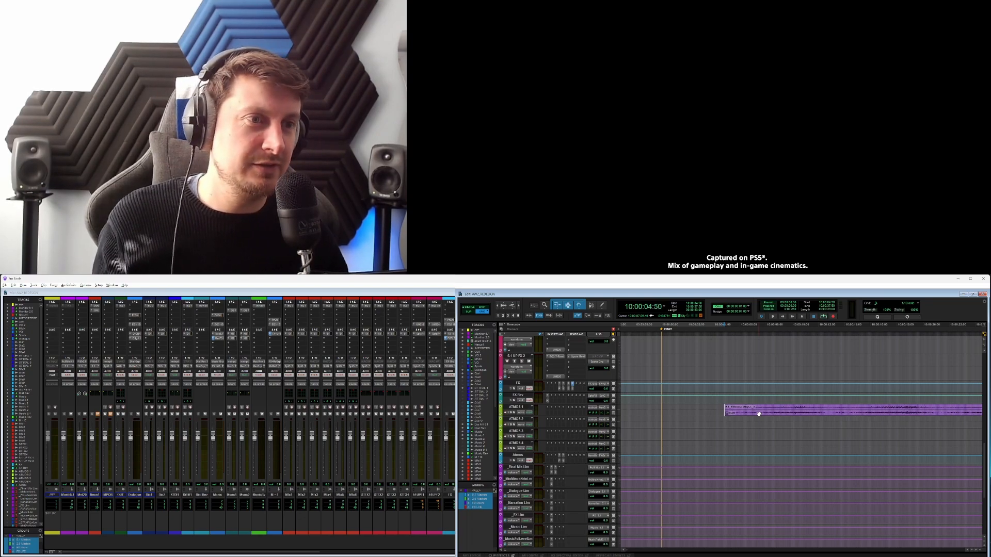
key(period)
key(period)
key(period)
key(period)
key(period)
key(period)
key(period)
key(period)
key(period)
key(period)
key(period)
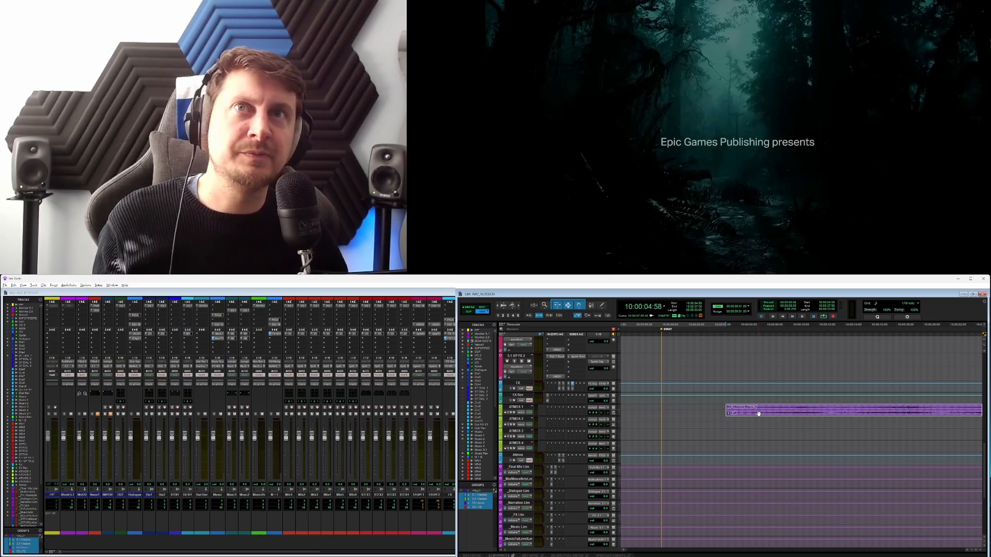
Check the frames around the ATMOS 1 clip's start, solo the track and play it from 10:00:04:58.
key(comma)
key(period)
key(comma)
key(period)
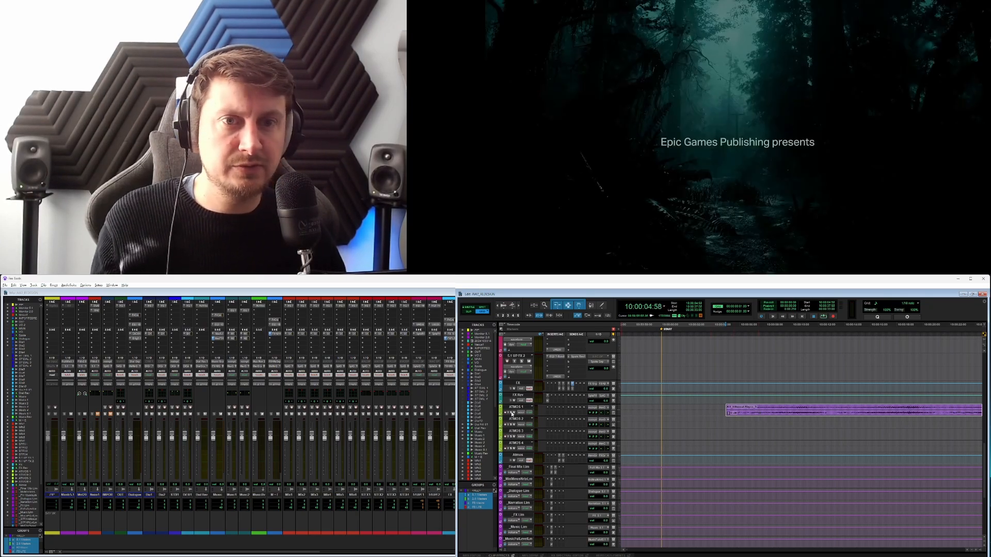
key(space)
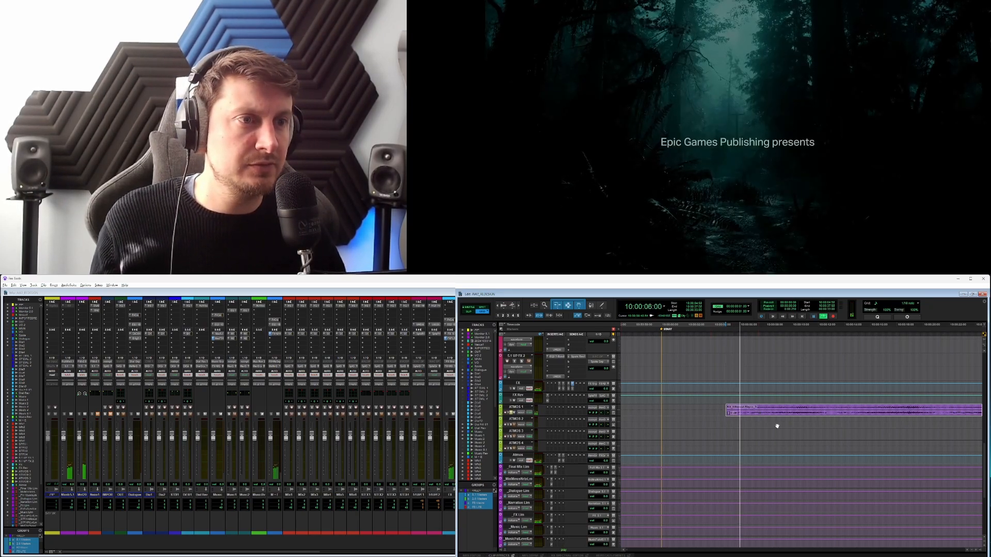
Trim about two seconds off the beginning of the ATMOS 1 clip and move it back towards the start of the forest shot.
click(754, 408)
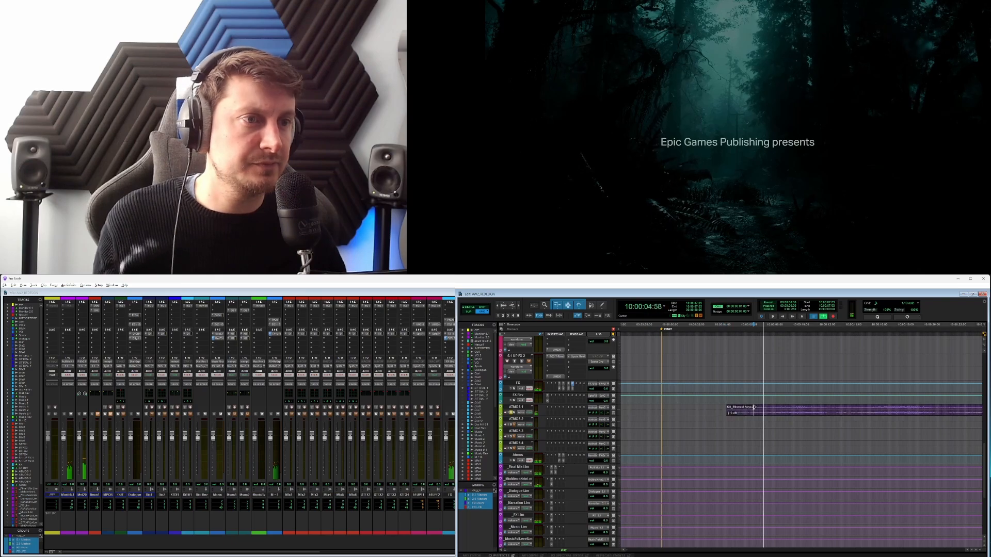
key(space)
key(a)
click(783, 414)
drag(783, 415, 756, 414)
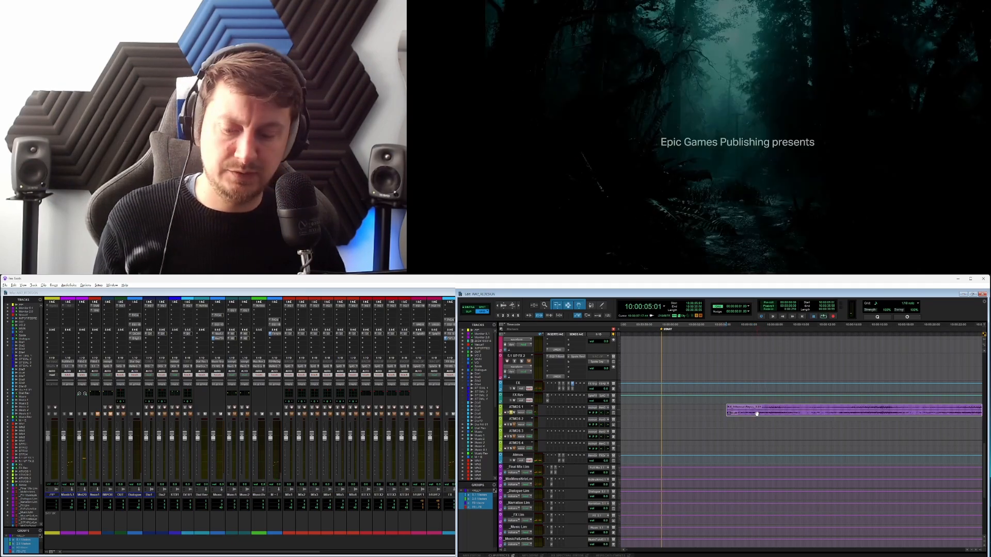
Nudge the trimmed ATMOS 1 clip to start at 10:00:04:56.
key(comma)
key(comma)
key(period)
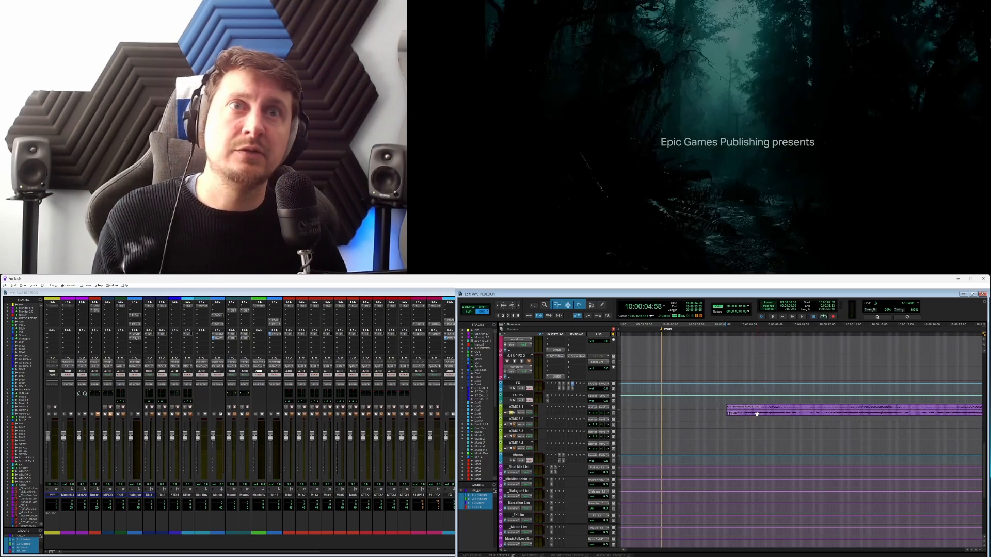
key(comma)
key(period)
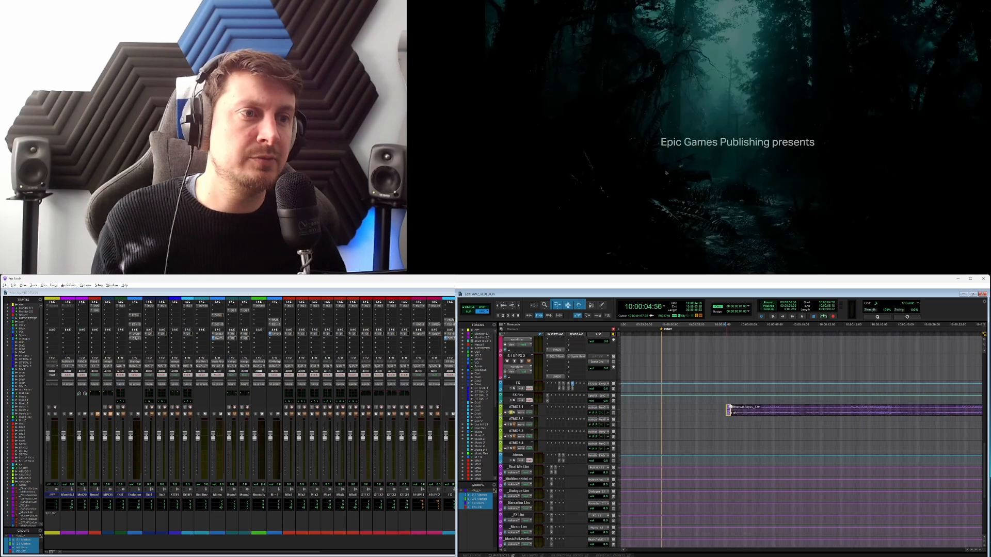
Add a short fade-in at the start of the ATMOS 1 clip and play the opening shots from there.
double_click(727, 411)
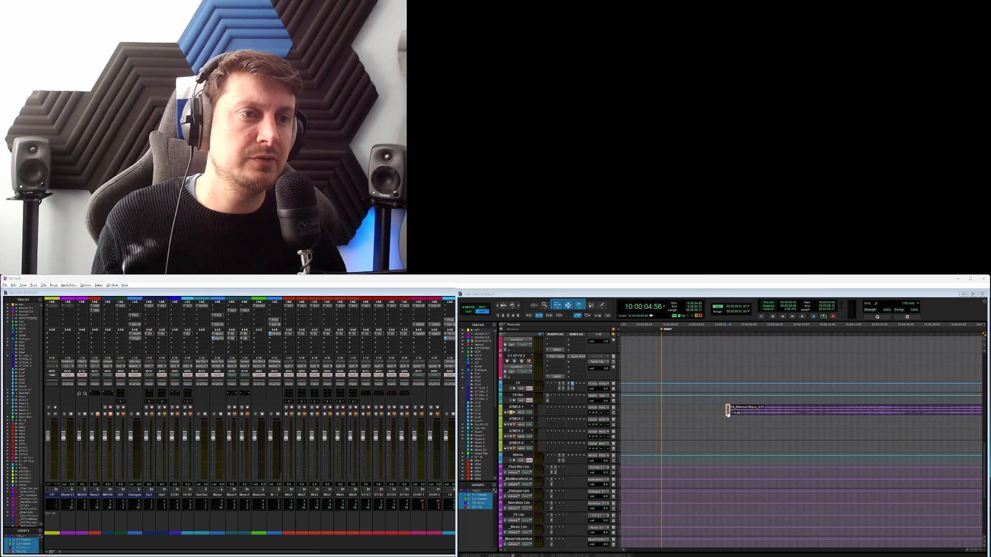
click(768, 445)
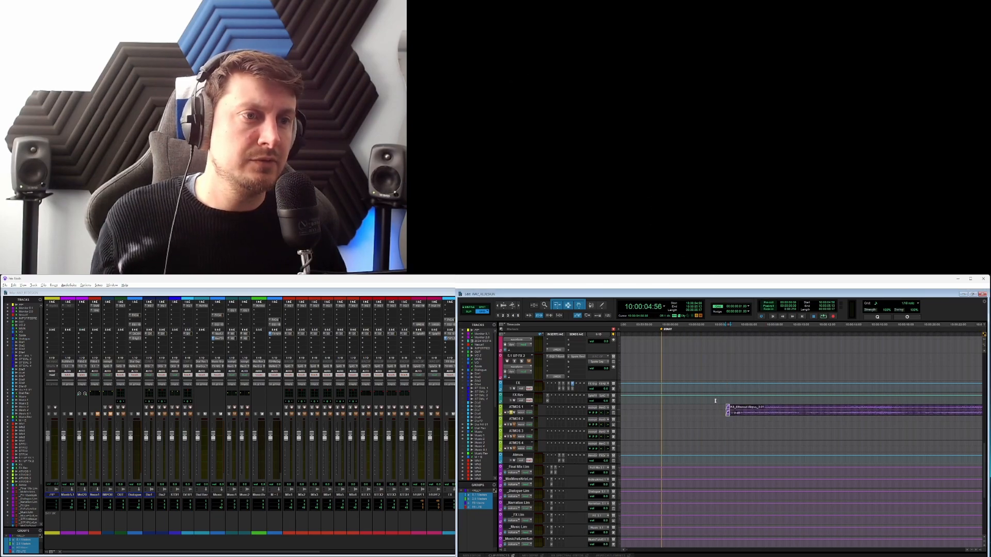
click(720, 410)
key(space)
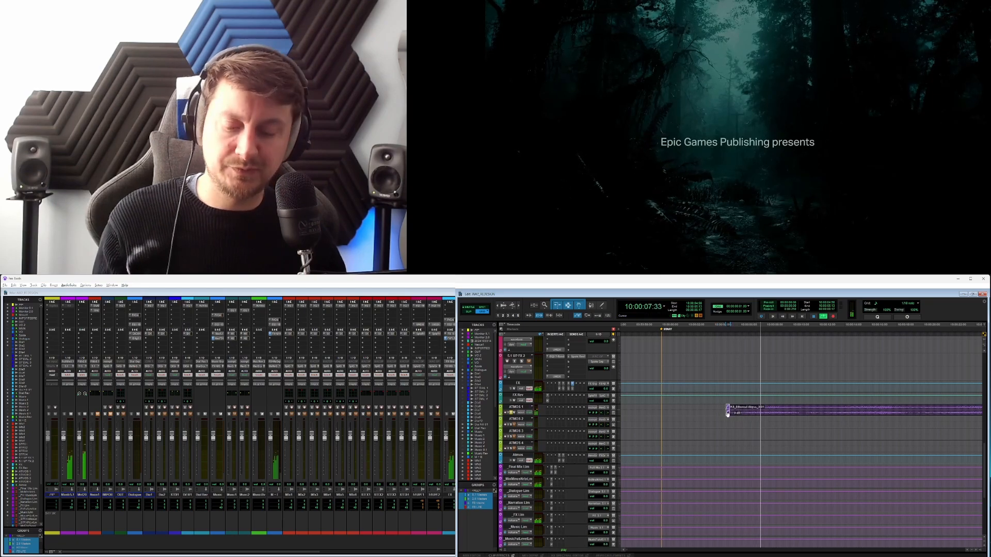
key(Delete)
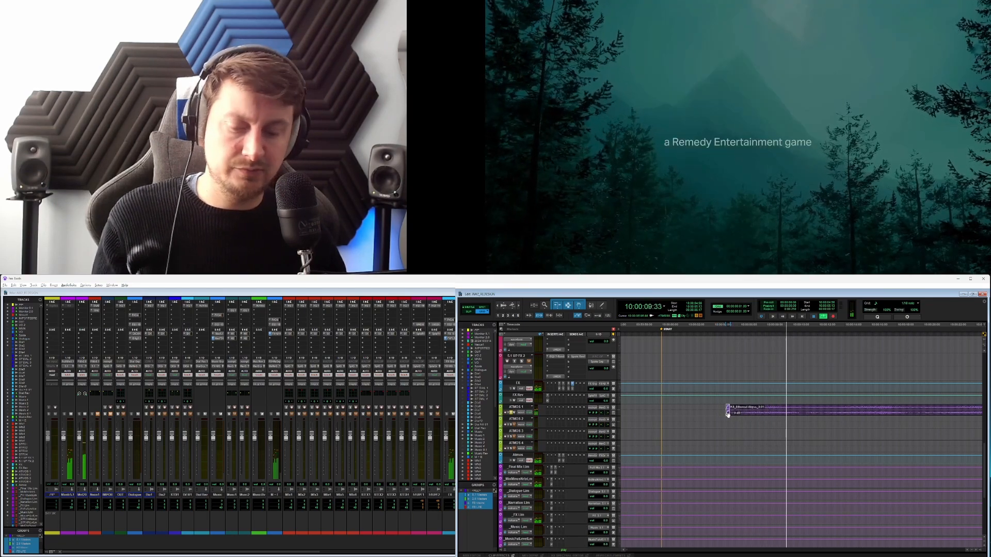
drag(727, 406, 753, 406)
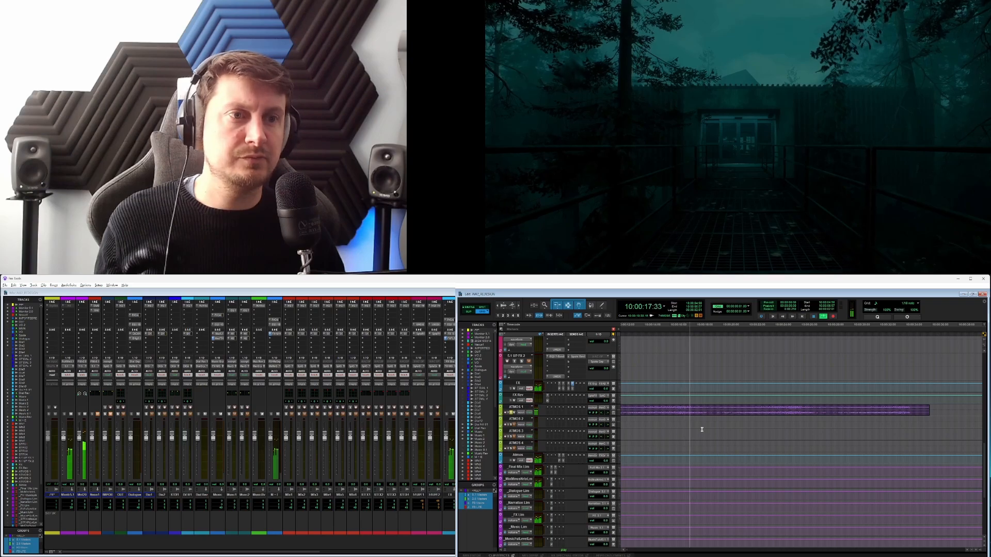
Select the whole ATMOS 1 clip and replay the opening shots from its start.
key(r)
key(r)
key(space)
click(759, 415)
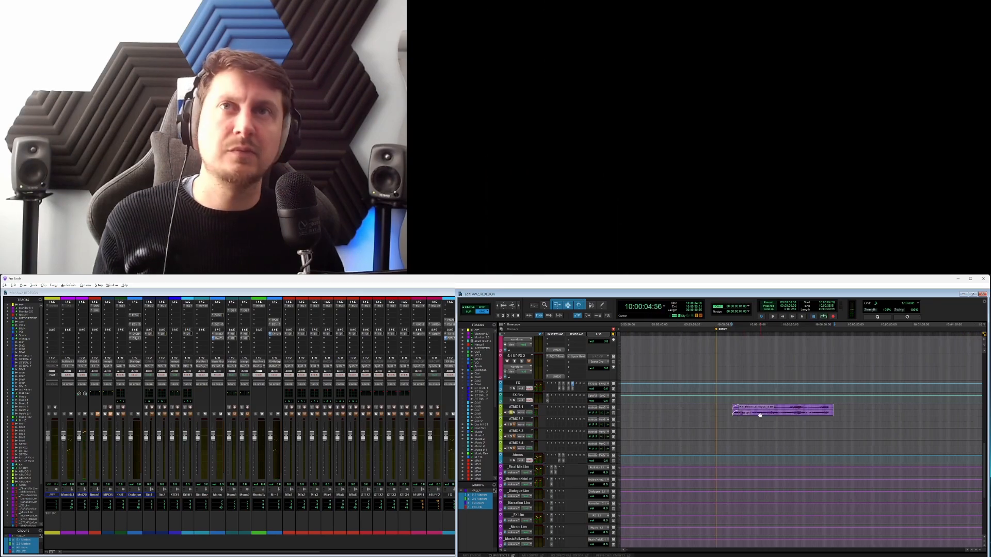
key(space)
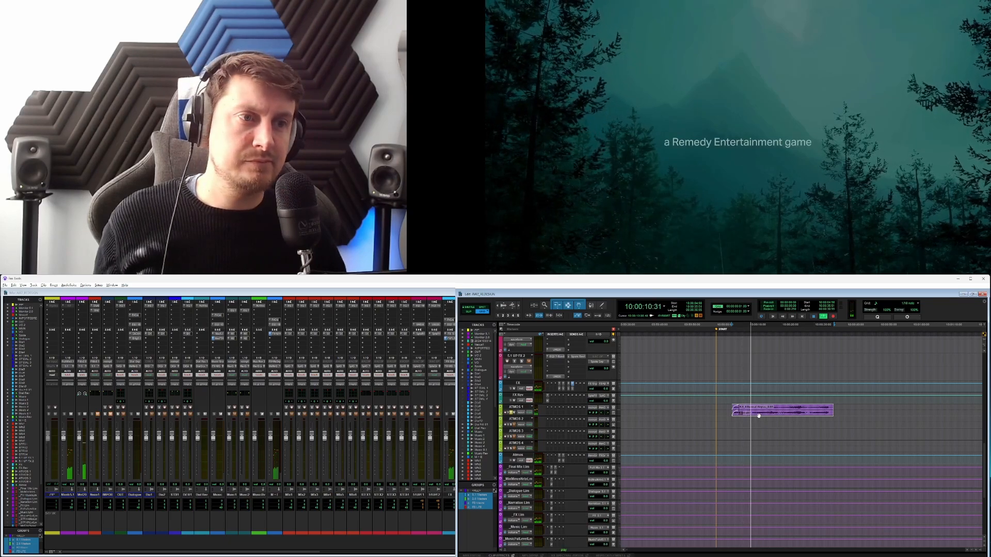
key(space)
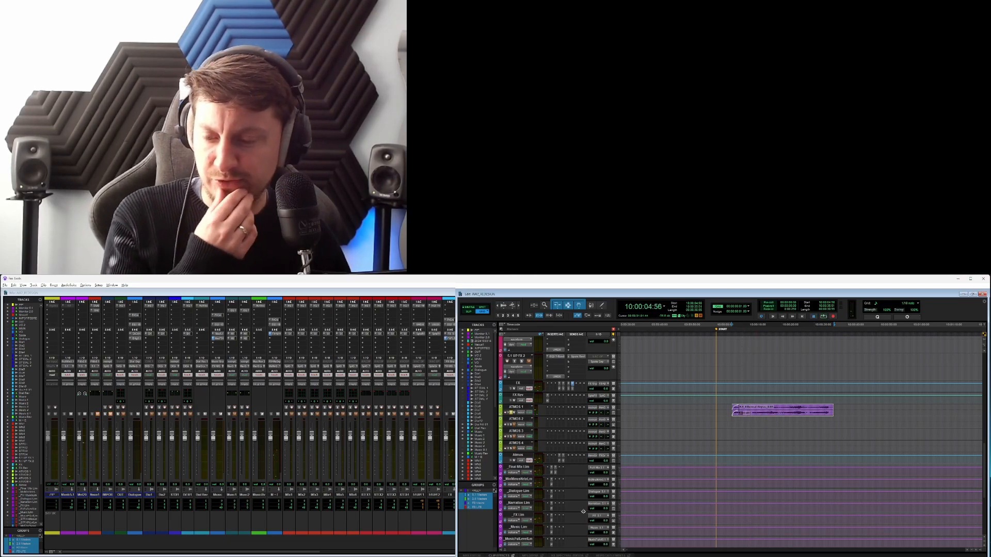
Switch to Krotos Studio, search the presets for "tree", load Twigs and audition it across the intensity pad.
key(alt+Tab)
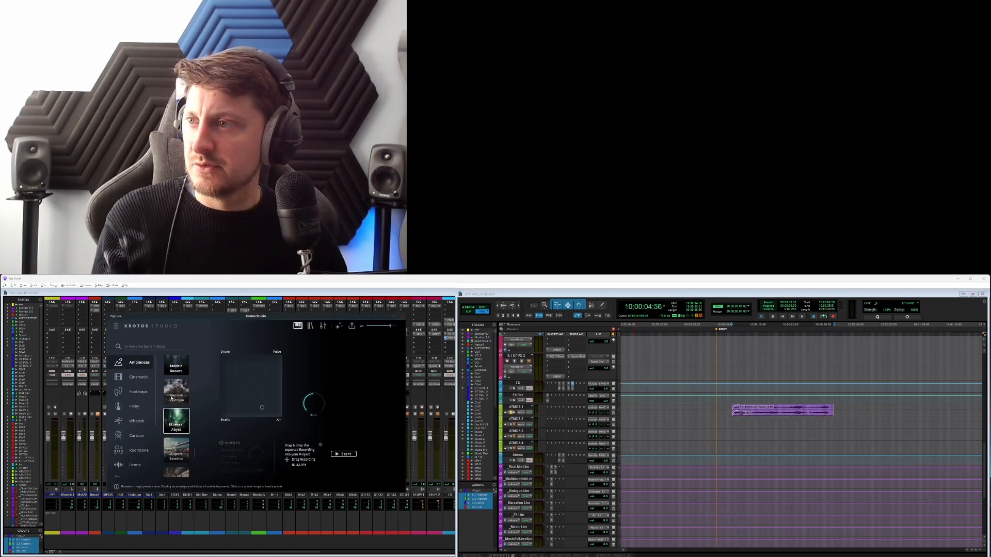
click(142, 345)
text(TREE)
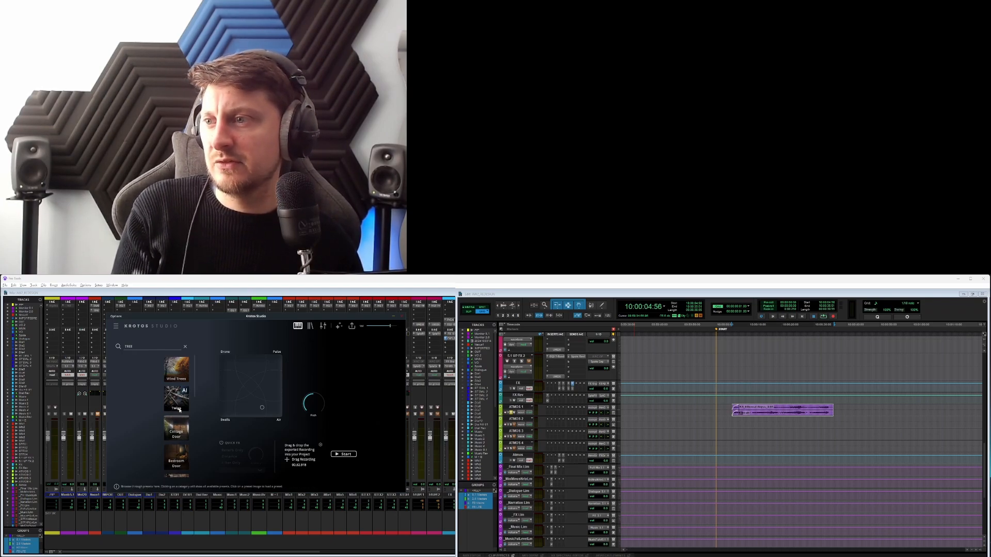
scroll(179, 410, down, 8)
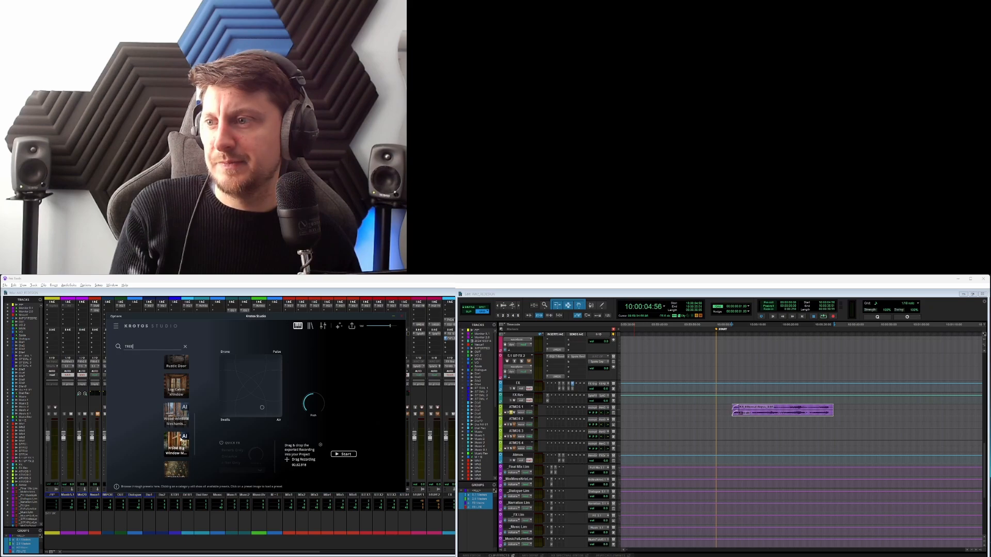
scroll(187, 413, up, 8)
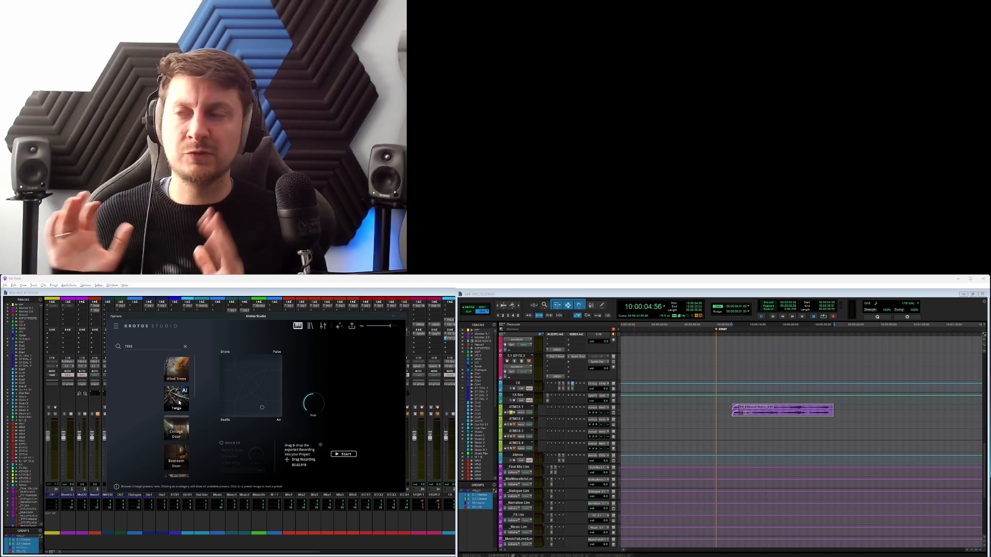
click(179, 402)
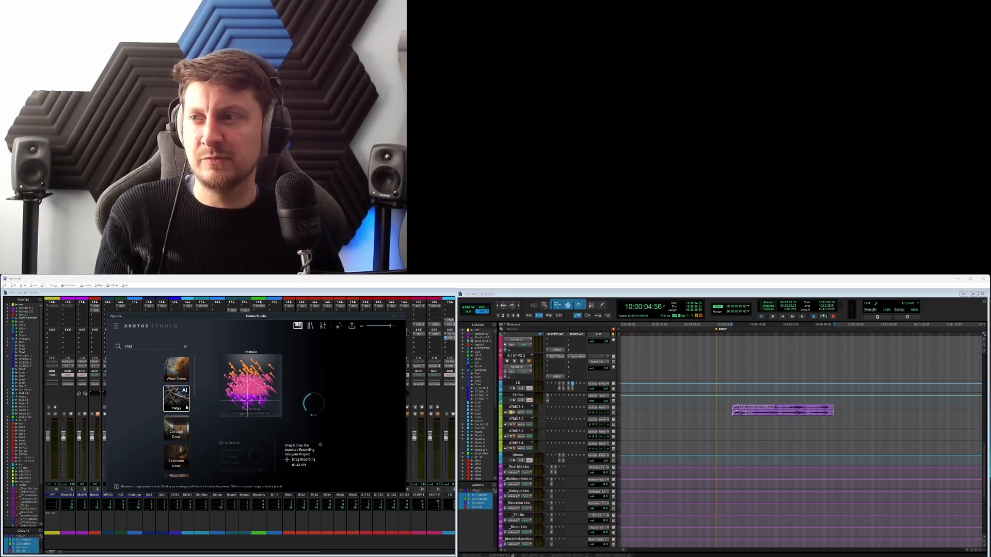
mouse_move(250, 395)
mouse_down()
mouse_move(250, 370)
mouse_move(260, 373)
mouse_move(251, 387)
mouse_move(230, 365)
mouse_move(247, 402)
mouse_move(251, 369)
mouse_move(258, 382)
mouse_move(267, 376)
mouse_up()
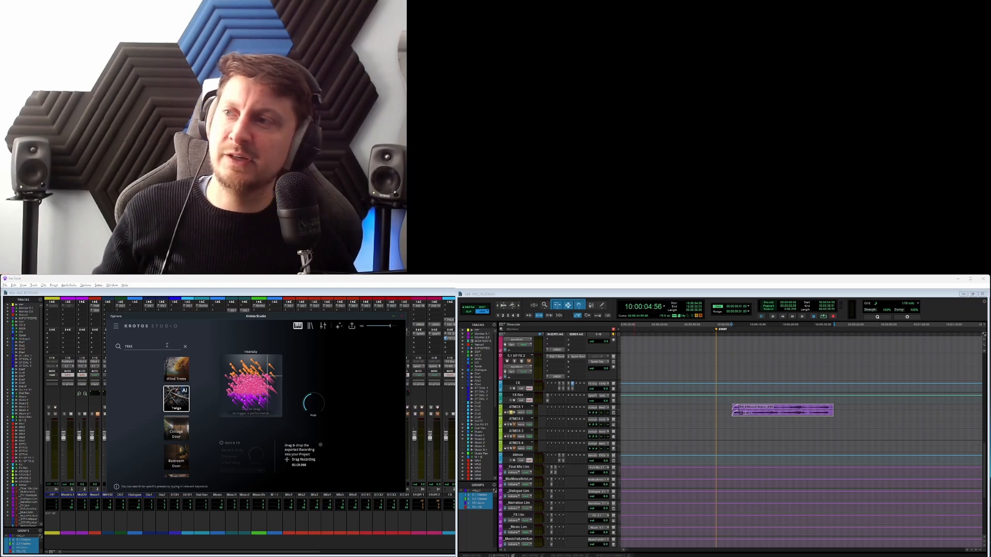
Search the presets for "crack", load Breaking Eggs and audition its cracks with the pitch lowered.
double_click(167, 345)
text(CRA)
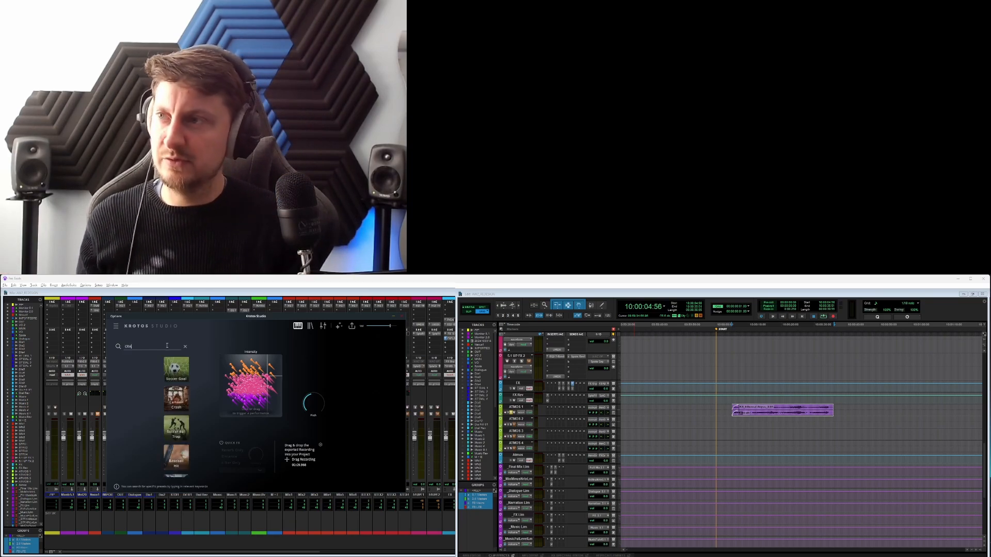
text(CK)
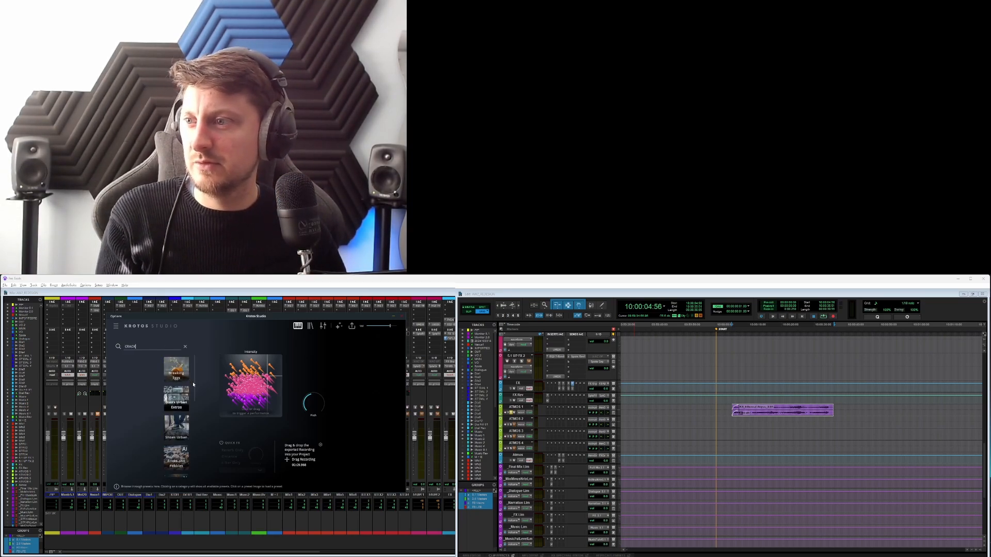
scroll(182, 455, down, 5)
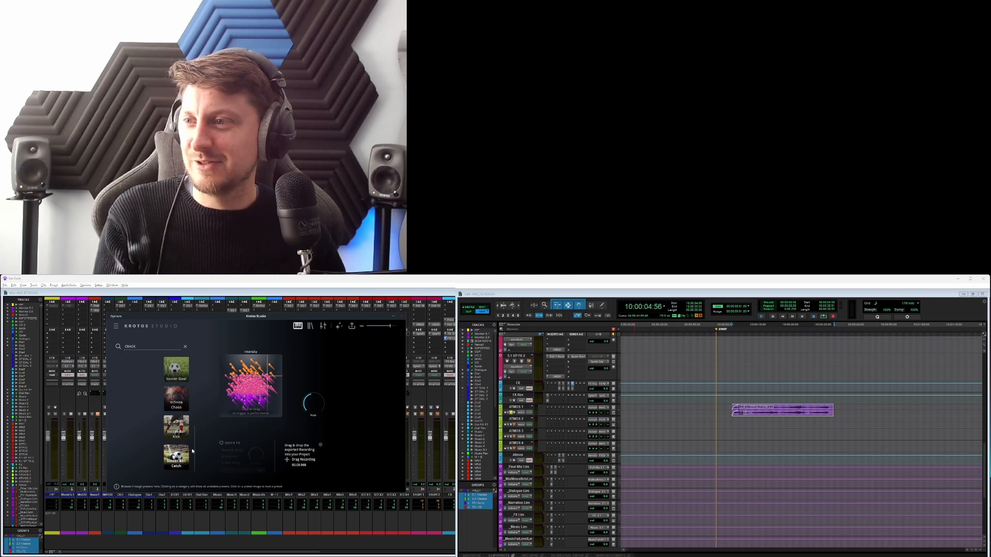
scroll(188, 439, up, 5)
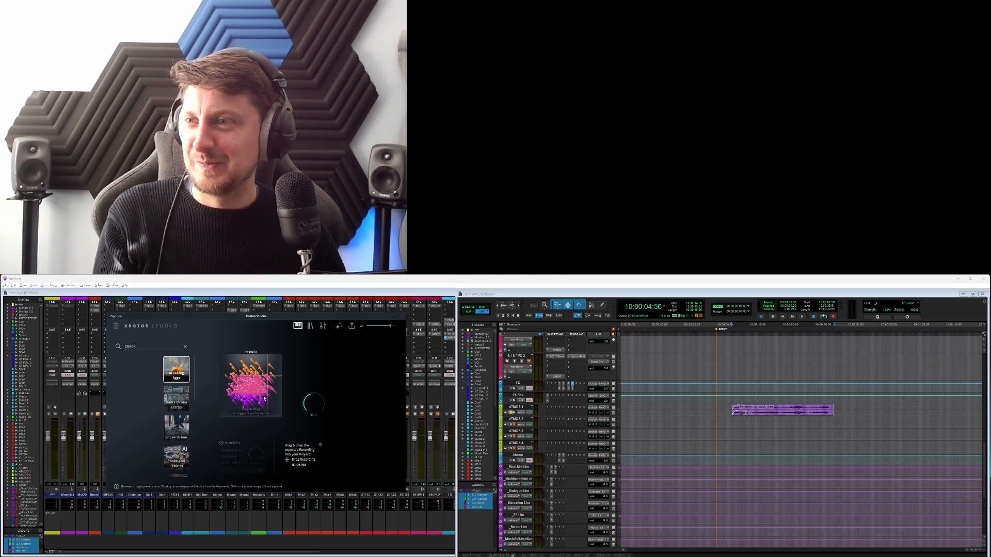
click(244, 385)
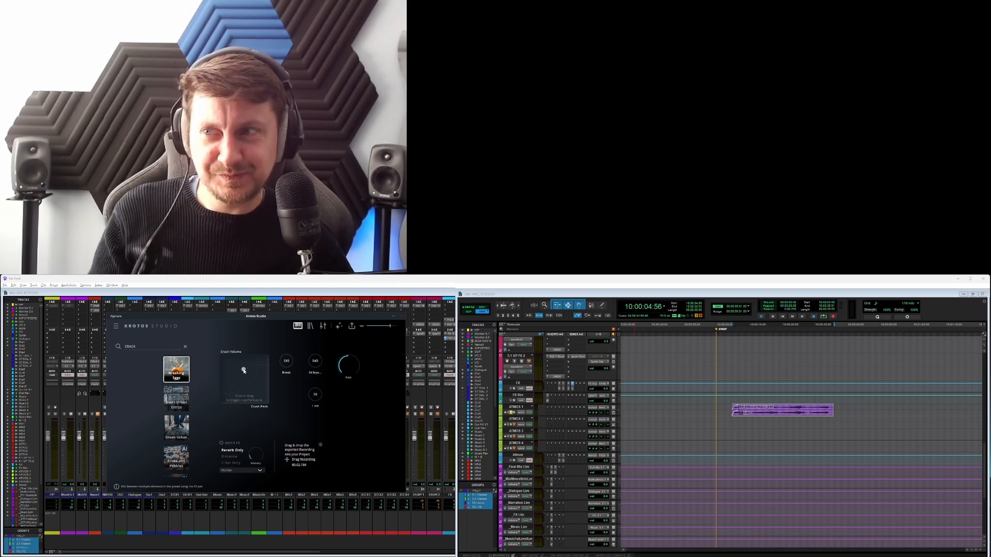
mouse_move(341, 363)
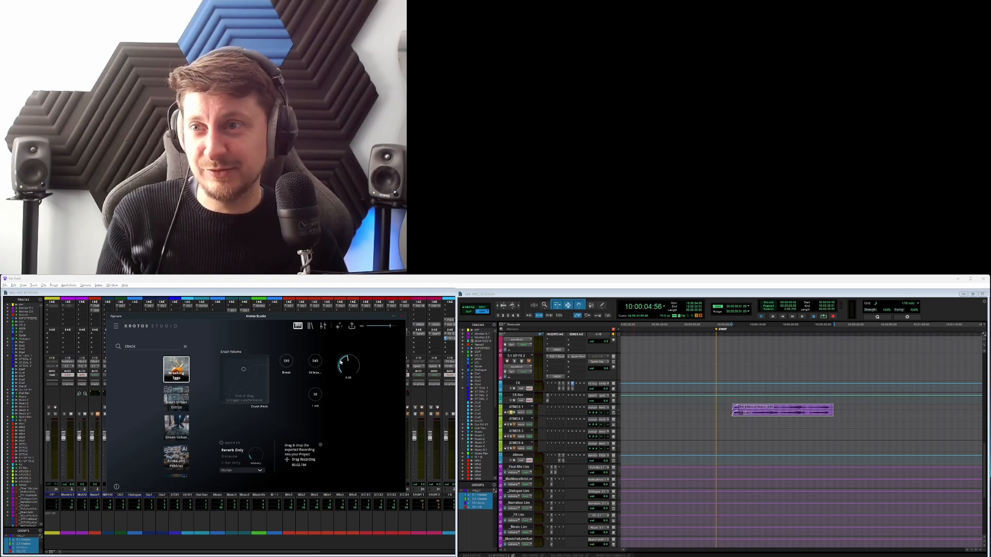
click(241, 367)
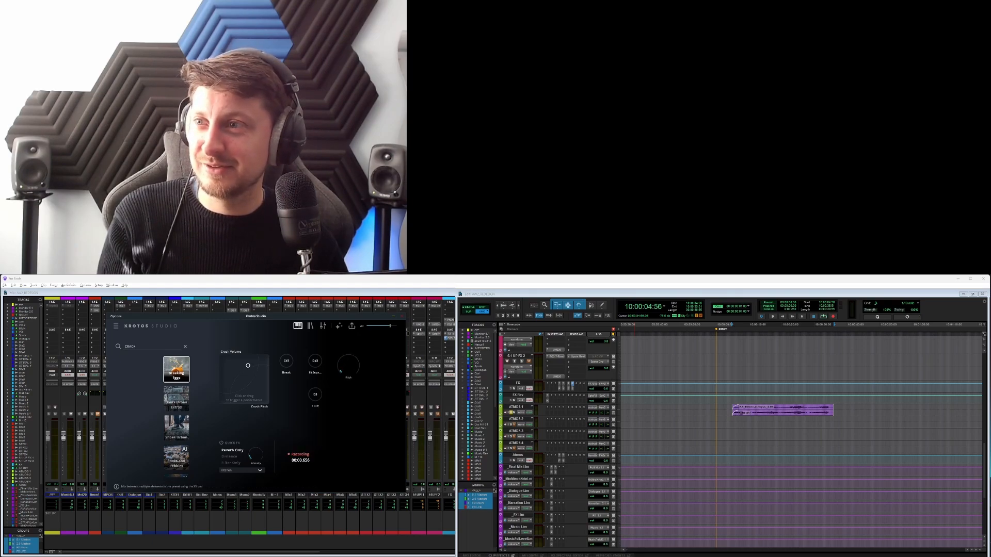
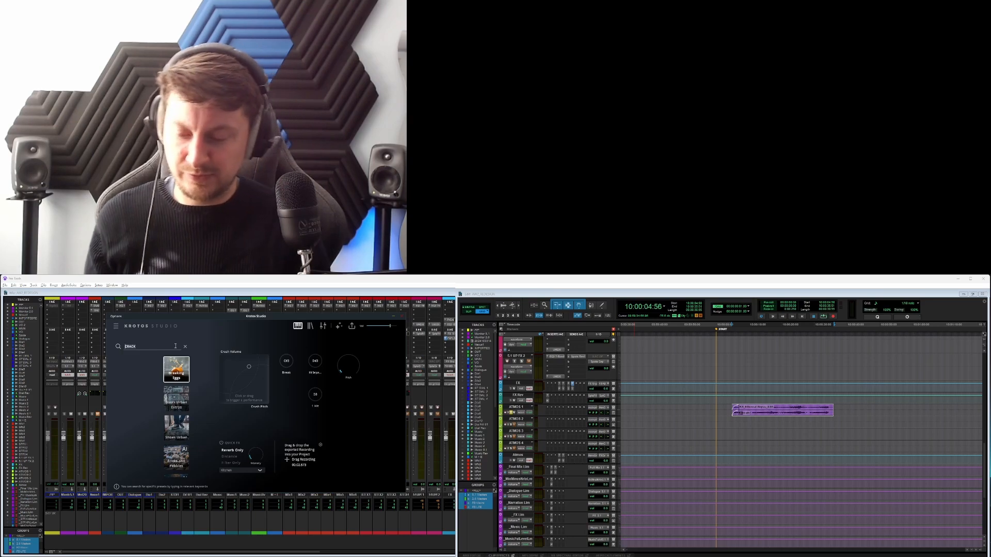
Search the presets for "leaves", load Wind Trees and audition it for about 5 seconds.
text(leaves)
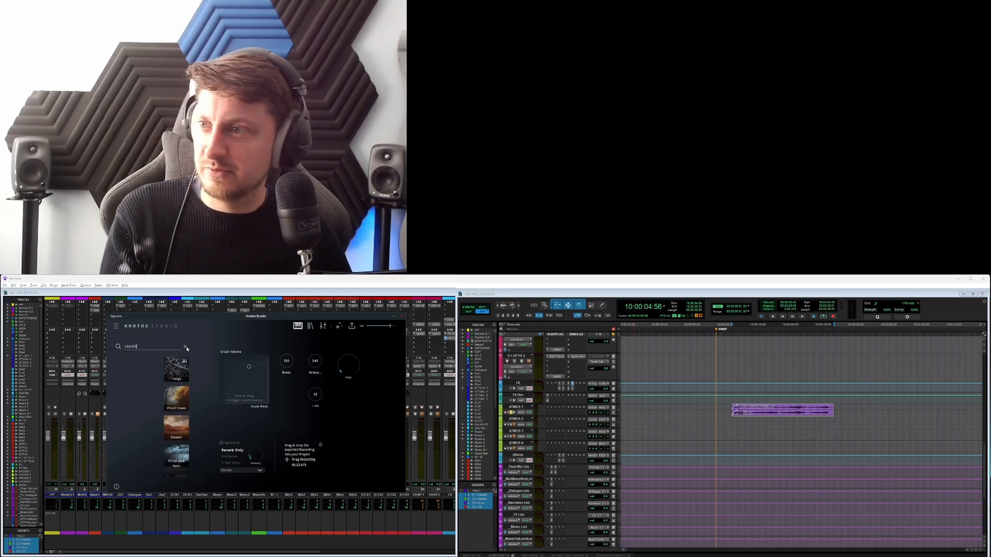
scroll(179, 411, down, 2)
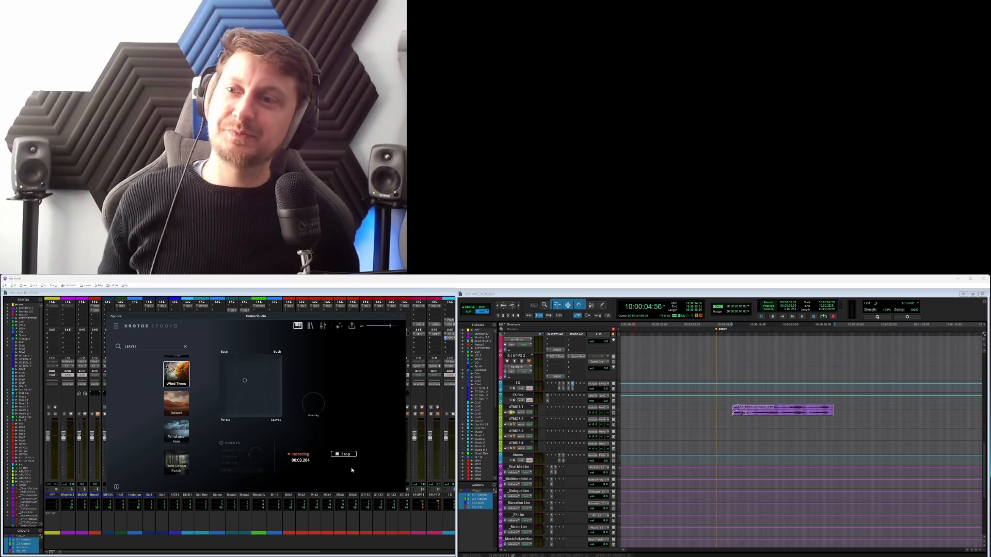
click(341, 455)
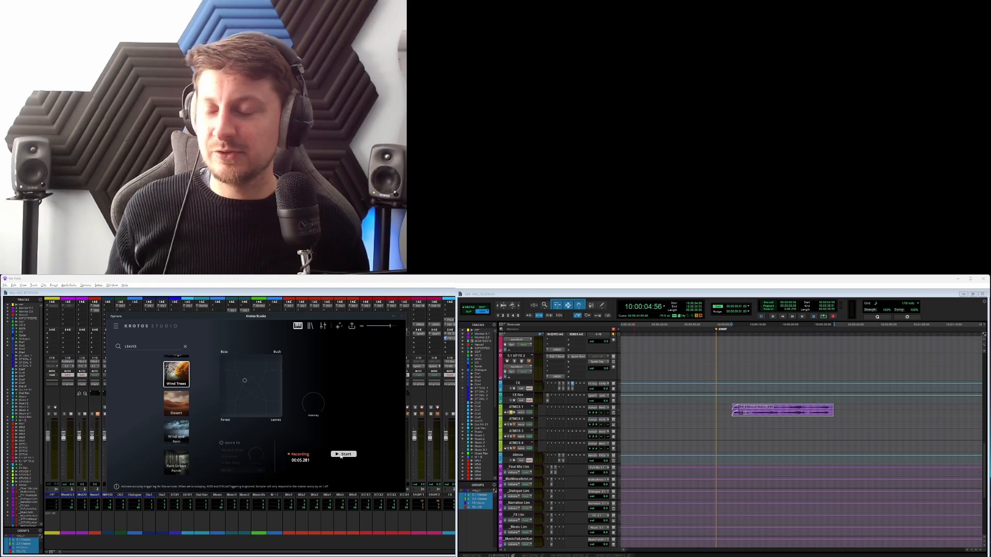
Return to Pro Tools, replay the ATMOS 1 clip from 10:00:04:56, then unsolo the track and play the opening shots again.
click(798, 415)
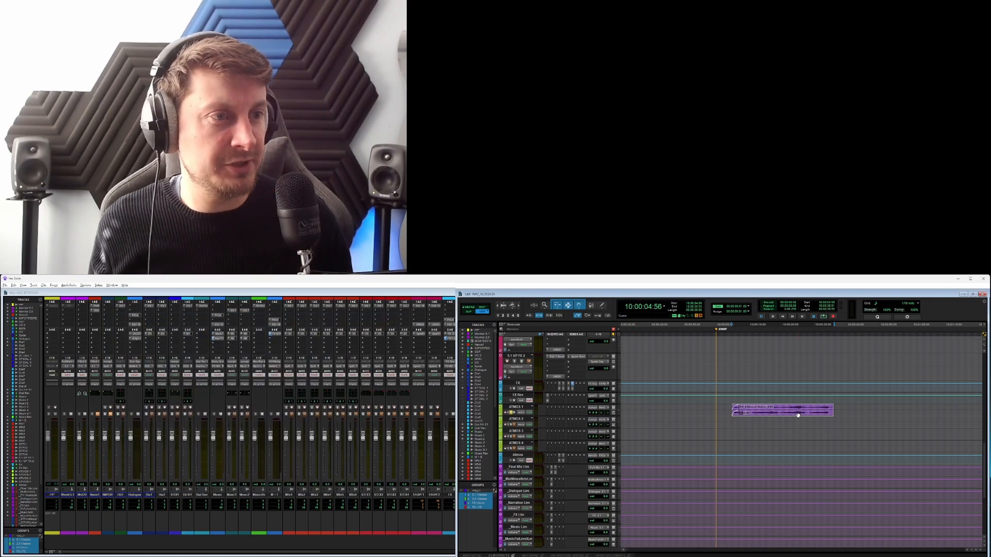
key(space)
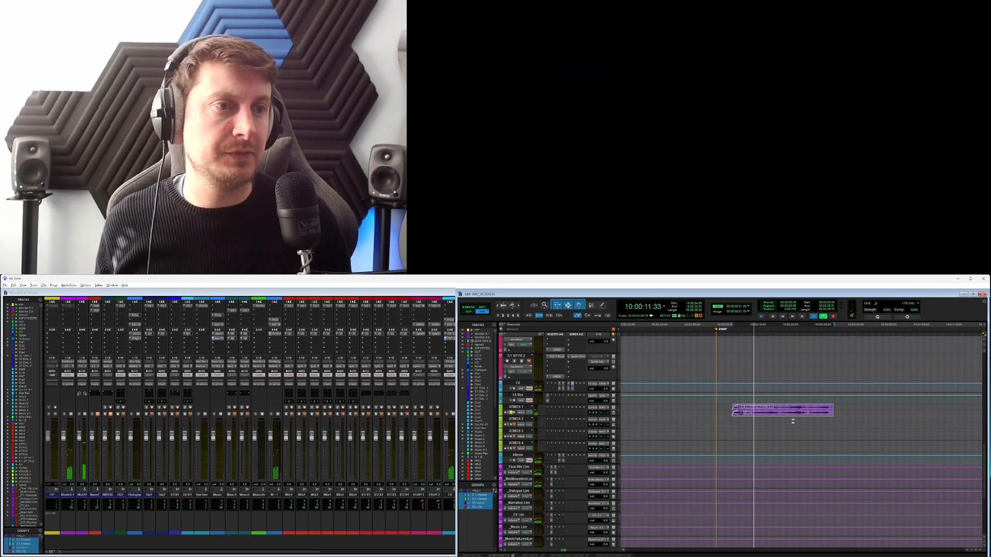
key(space)
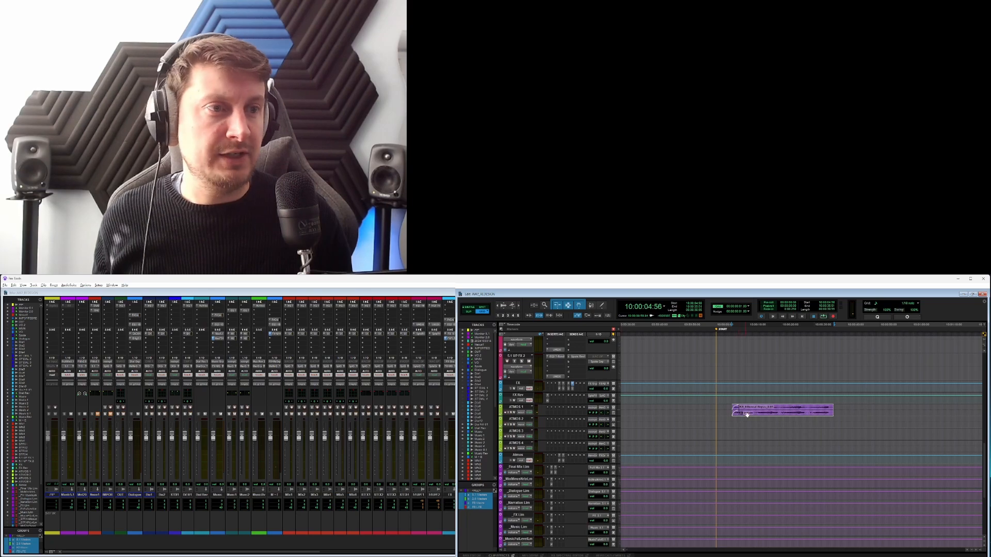
scroll(775, 408, right, 1)
key(space)
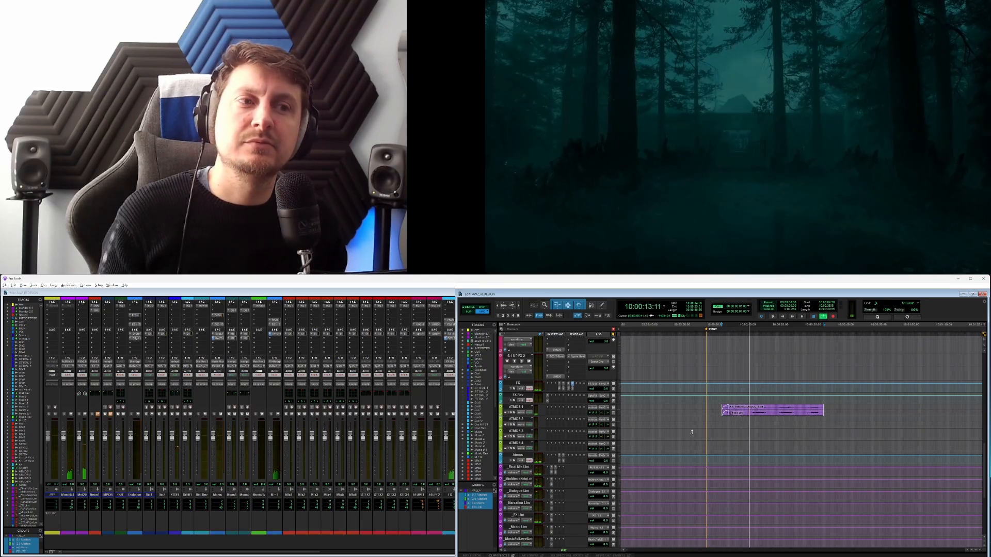
Stop playback, switch to Krotos Studio, clear the preset search and browse the Whoosh and Drone categories.
key(space)
key(alt+Tab)
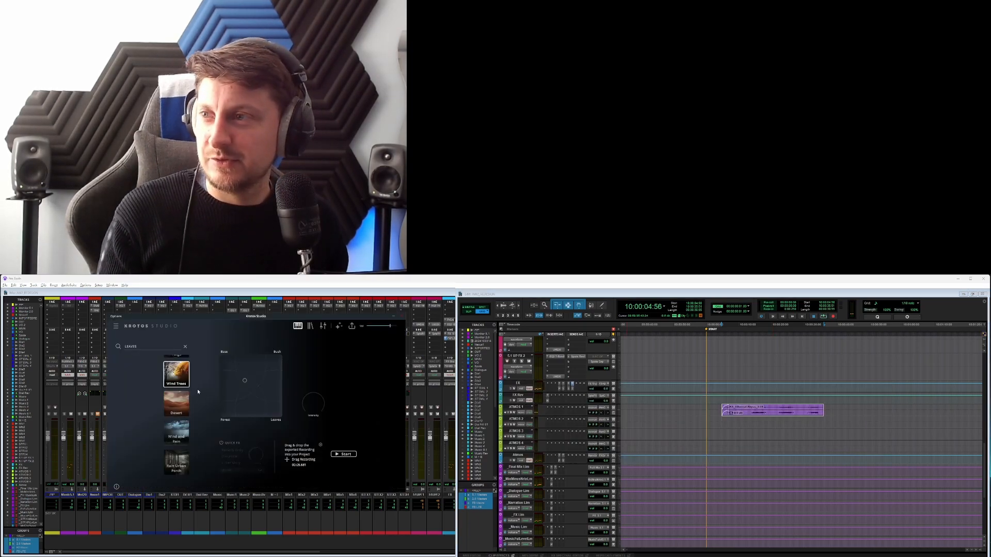
click(184, 347)
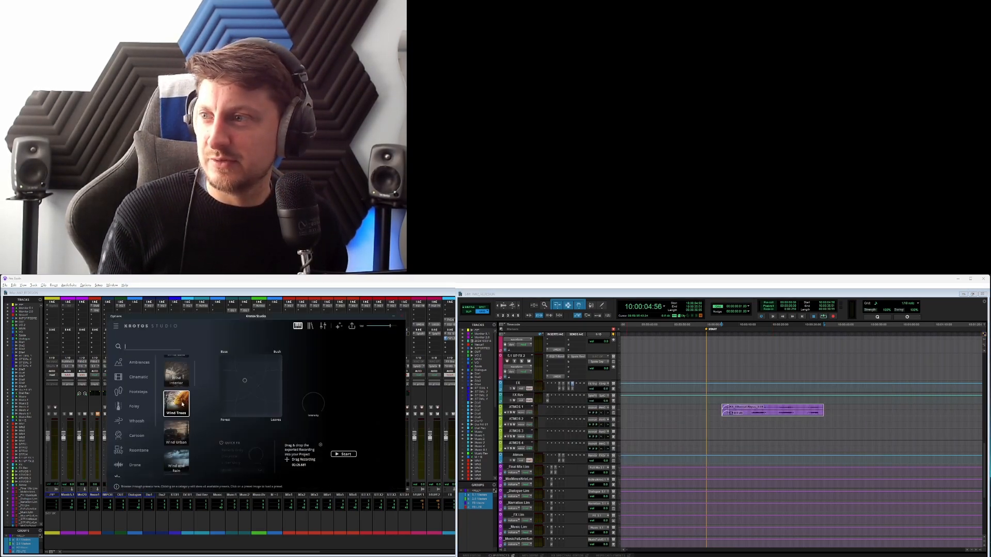
click(136, 421)
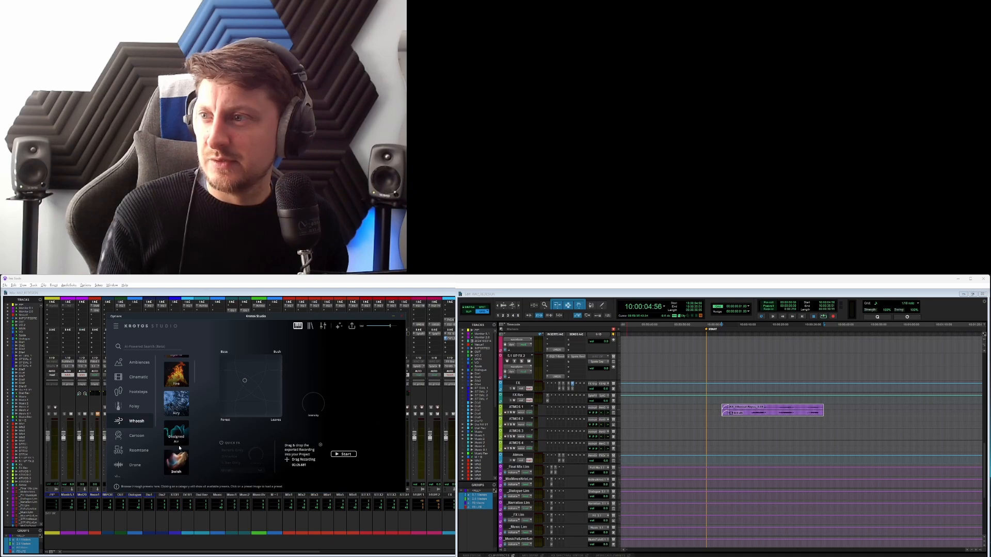
scroll(180, 442, down, 5)
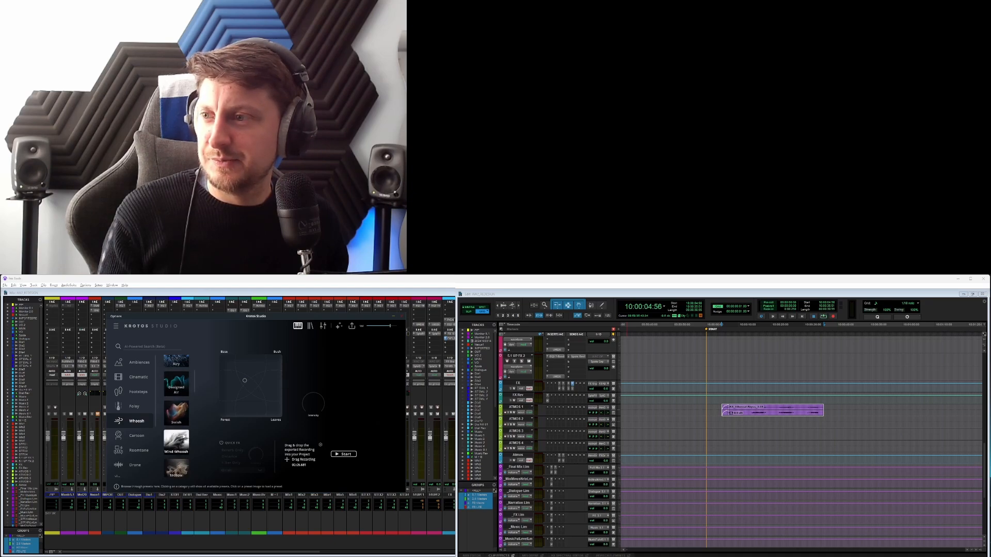
scroll(136, 444, down, 2)
click(135, 435)
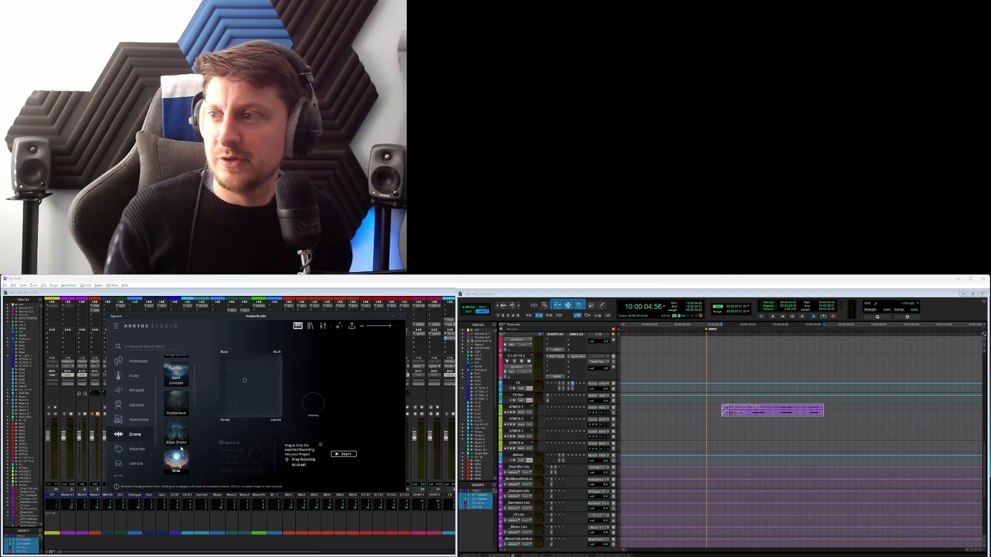
Return to Pro Tools, play the title shot and place the cursor at 10:00:08:34 on the "a Remedy Entertainment game" title.
click(735, 425)
key(space)
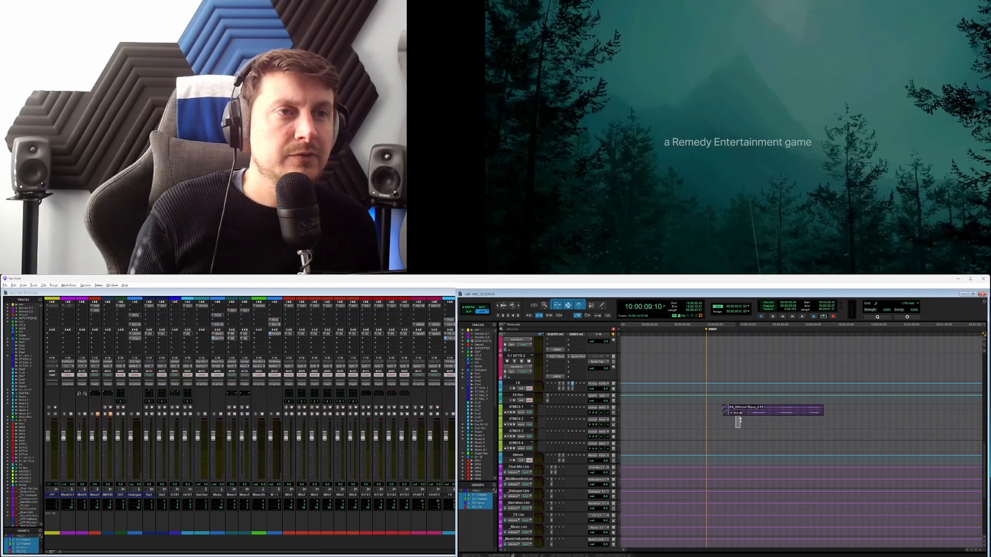
drag(739, 420, 736, 421)
click(734, 420)
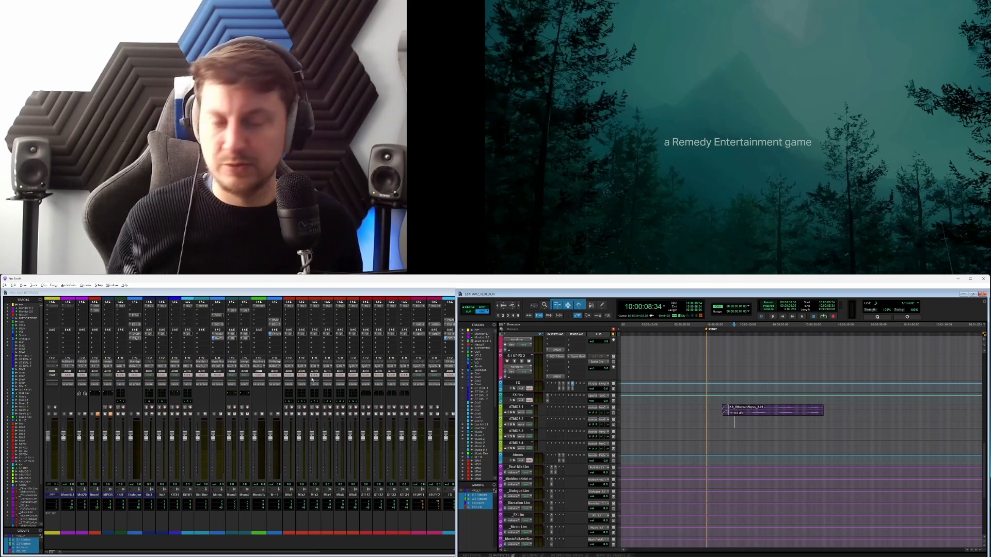
Switch to Krotos Studio, load the Mysterious drone and audition it across the pad while adjusting the pitch.
key(alt+Tab)
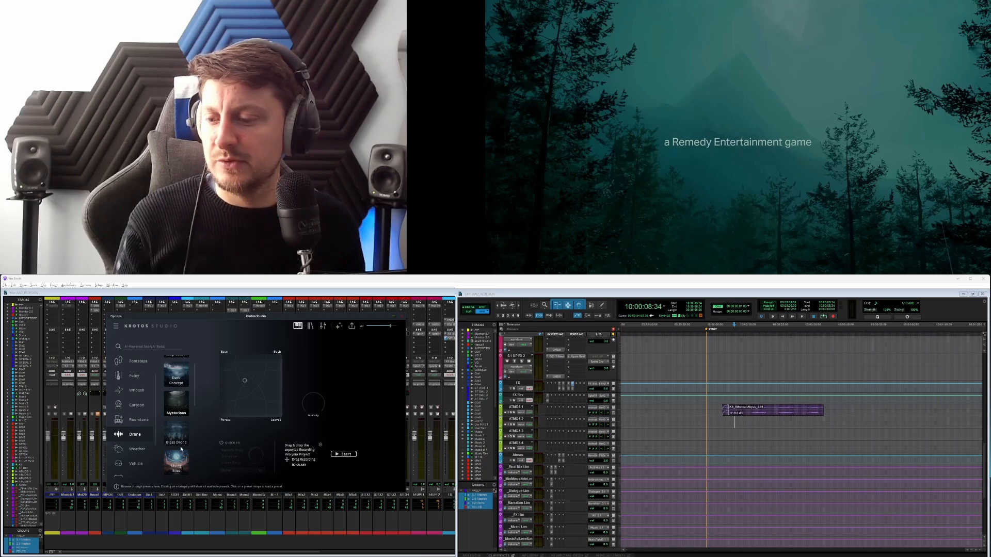
click(180, 409)
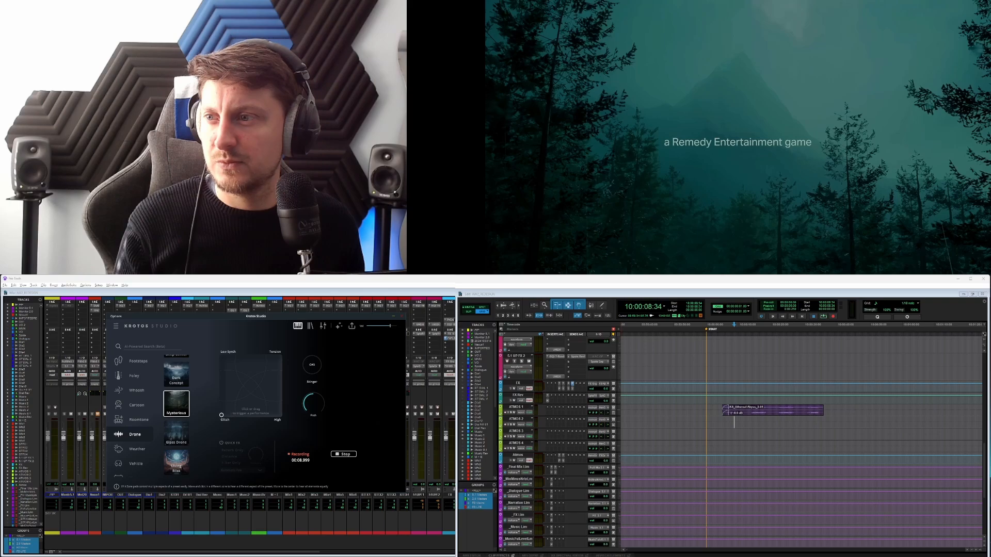
drag(222, 400, 221, 356)
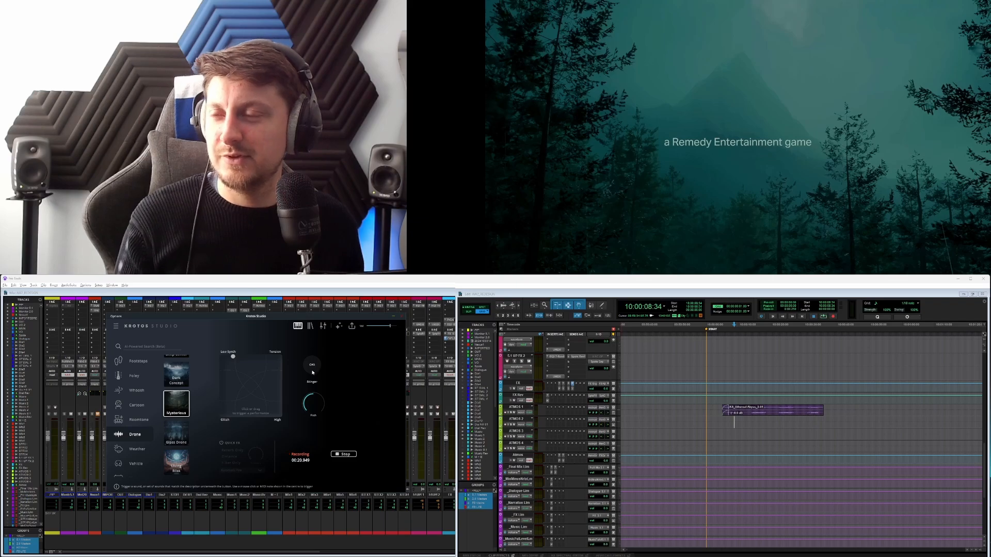
drag(234, 357, 255, 364)
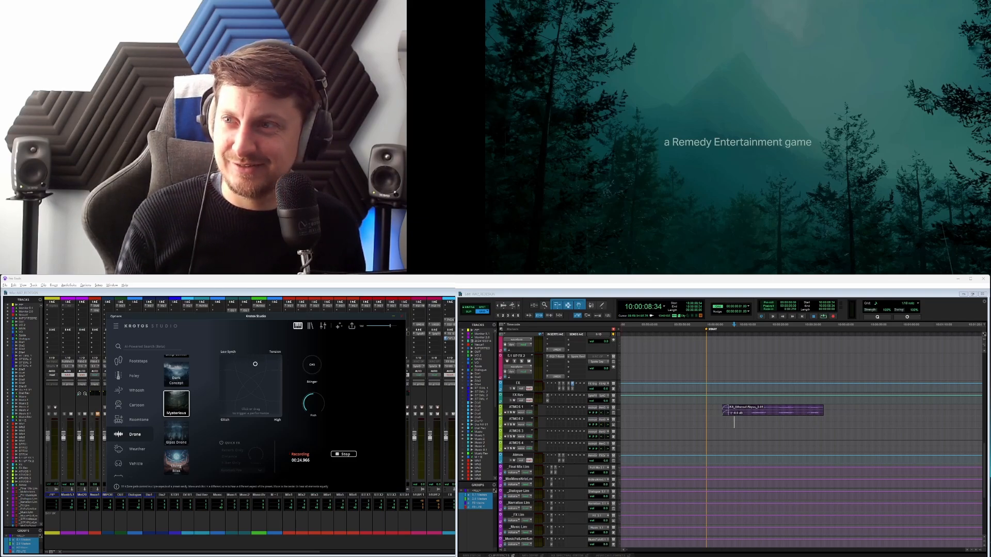
mouse_move(310, 407)
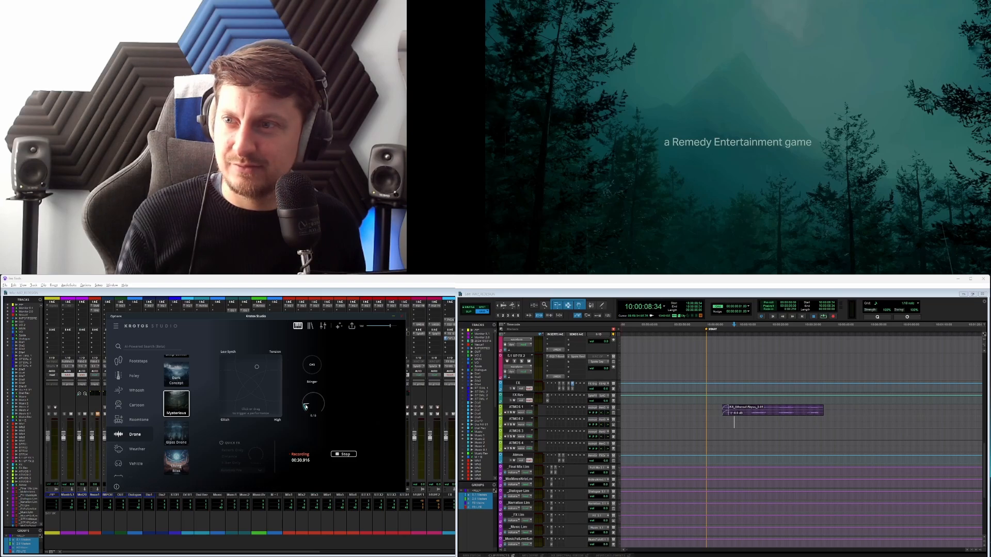
mouse_move(307, 400)
mouse_down()
mouse_move(310, 392)
mouse_move(311, 404)
mouse_up()
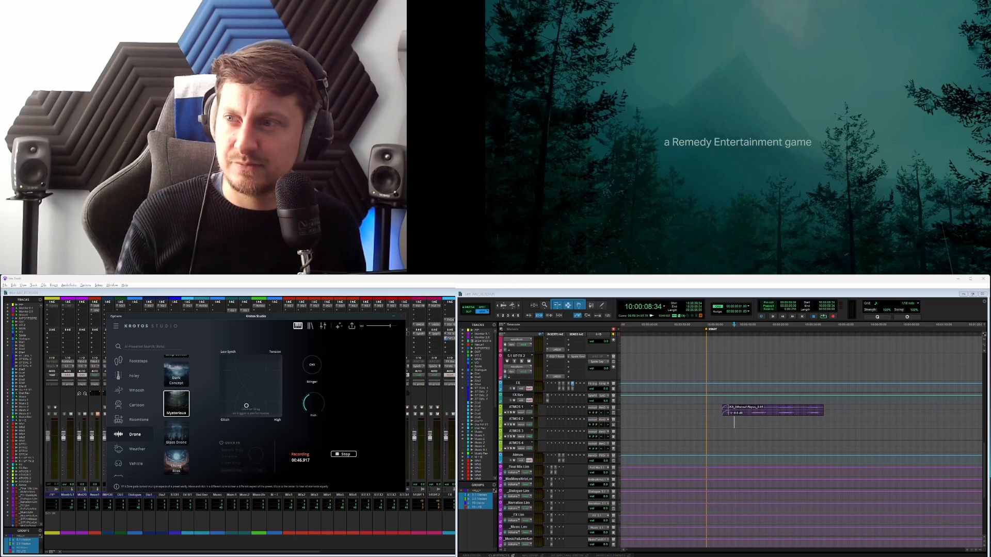
drag(226, 369, 223, 357)
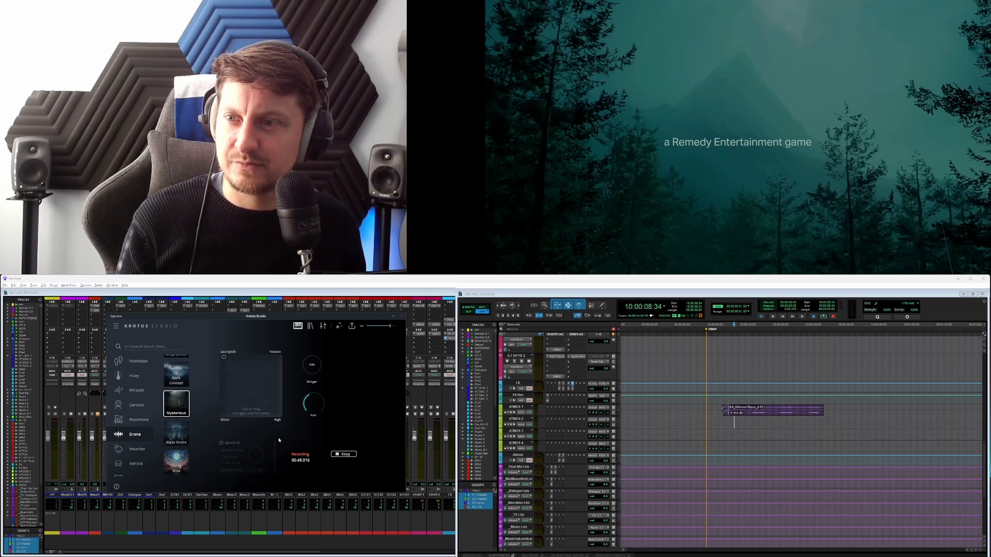
click(342, 454)
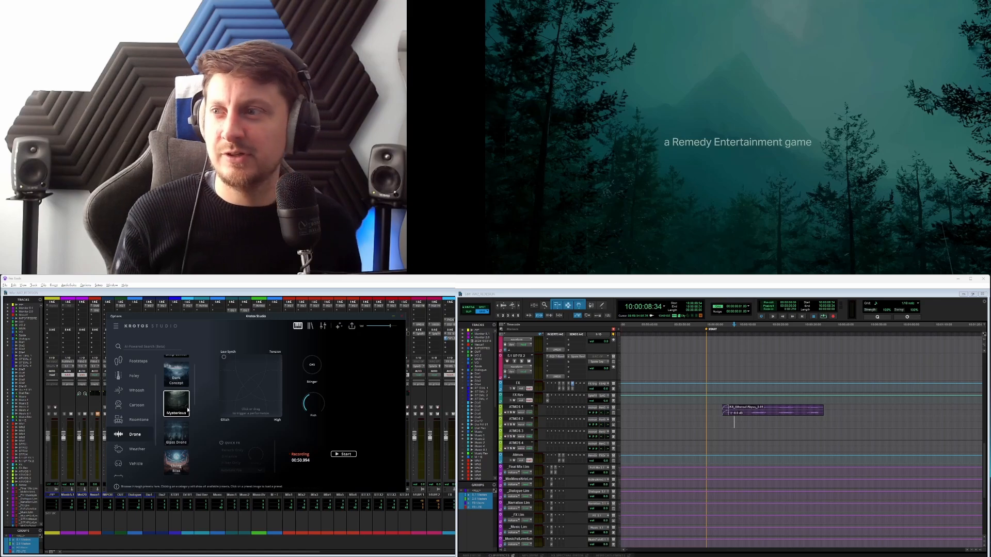
Load the Wasteland drone preset and audition it across the pad, ending in the Air corner.
scroll(189, 438, down, 2)
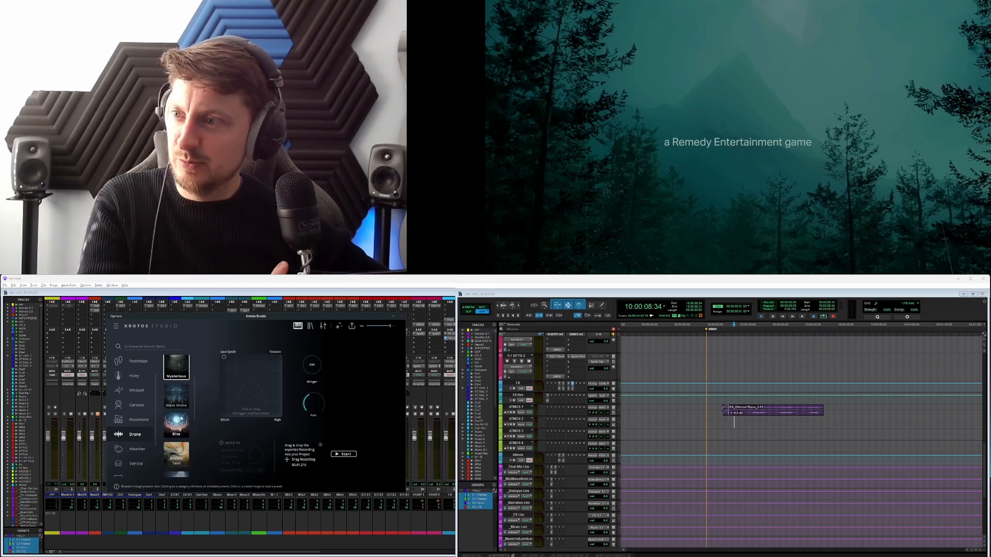
scroll(184, 443, down, 5)
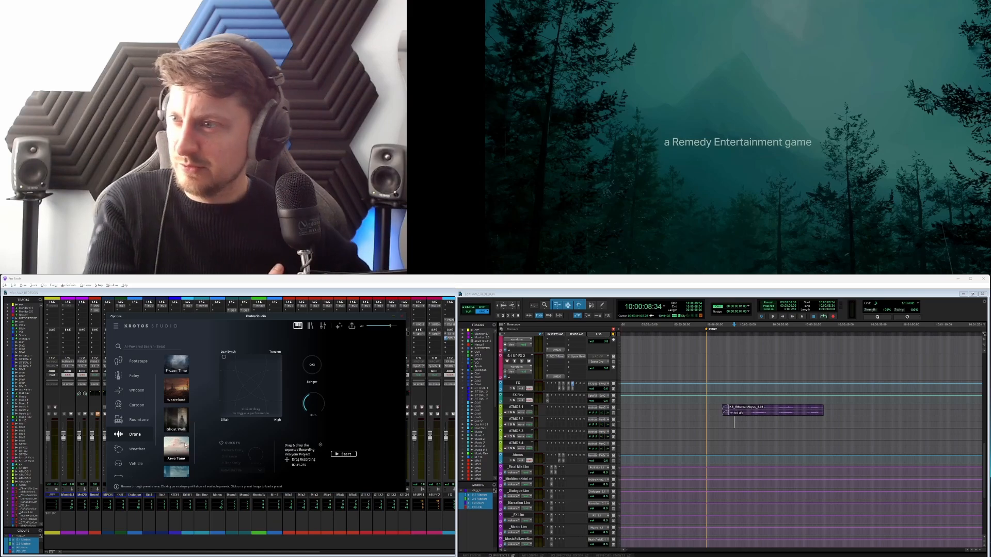
click(180, 393)
mouse_move(240, 406)
mouse_down()
mouse_move(250, 383)
mouse_move(224, 360)
mouse_move(269, 356)
mouse_up()
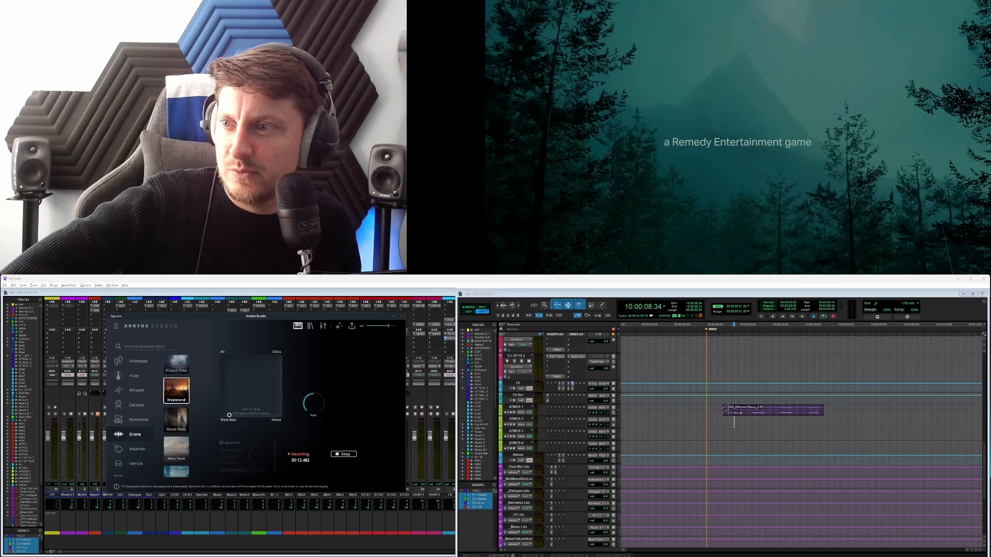
mouse_move(229, 414)
mouse_down()
mouse_move(224, 402)
mouse_move(237, 411)
mouse_up()
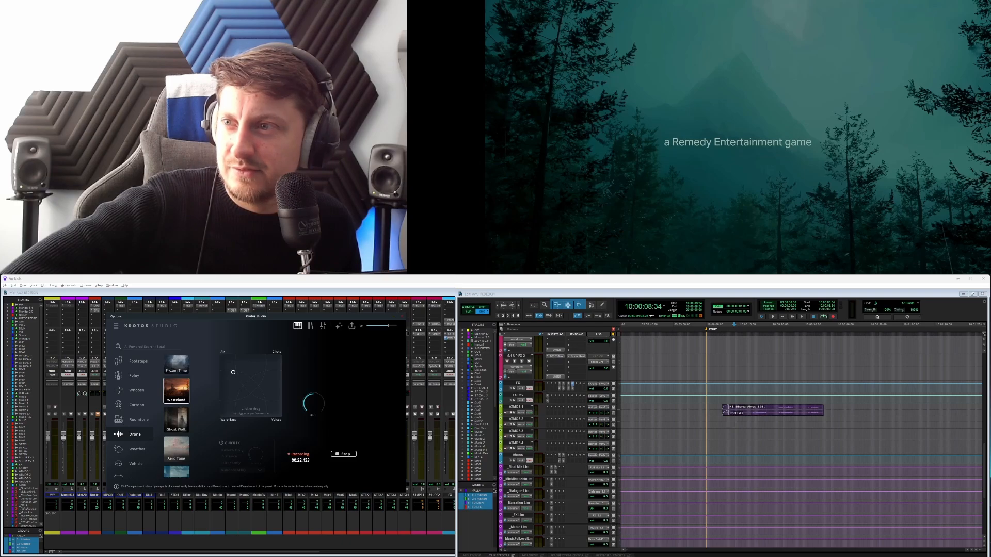
drag(233, 373, 233, 370)
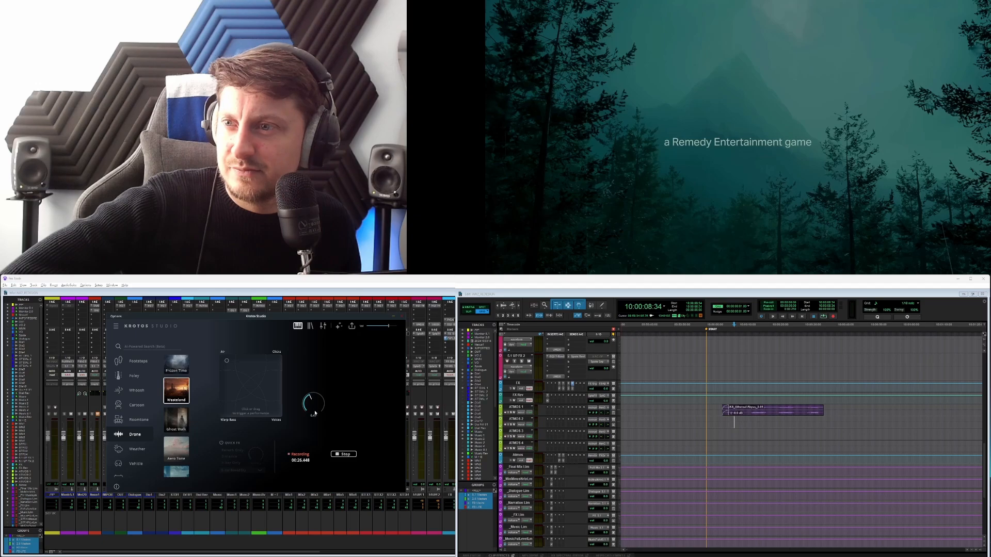
drag(227, 360, 225, 357)
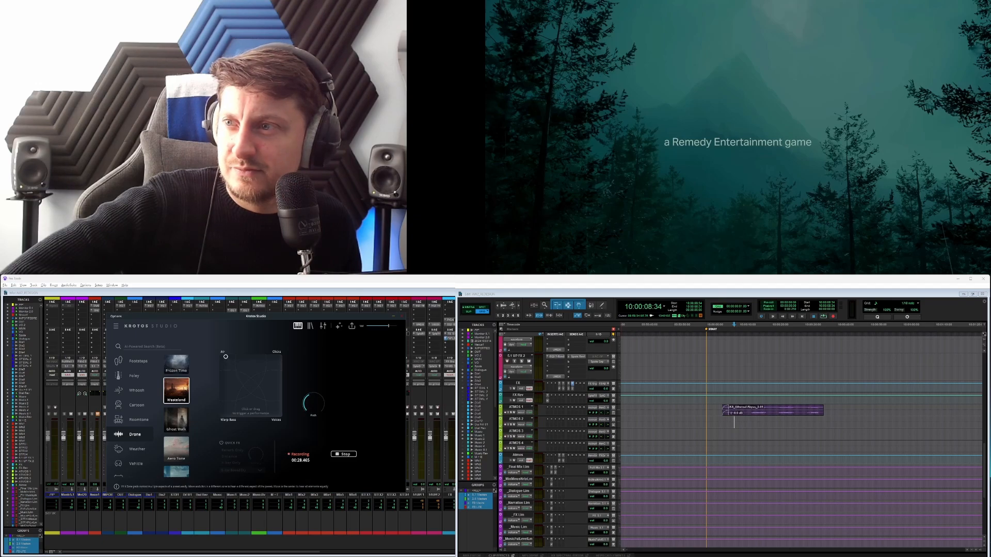
click(344, 455)
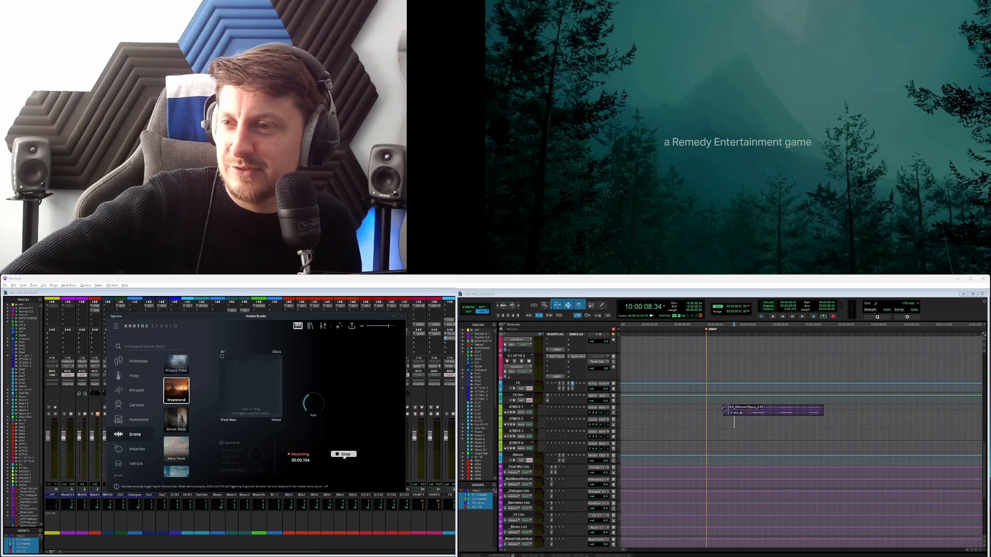
Record a Wasteland drone performance of about 23 seconds with small movements around the pad's Air corner.
click(344, 455)
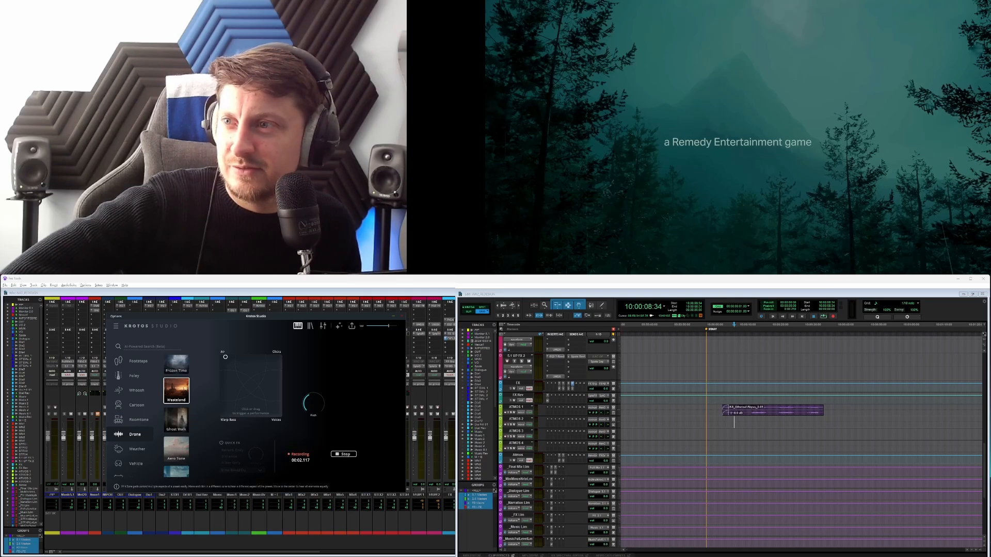
drag(227, 357, 230, 357)
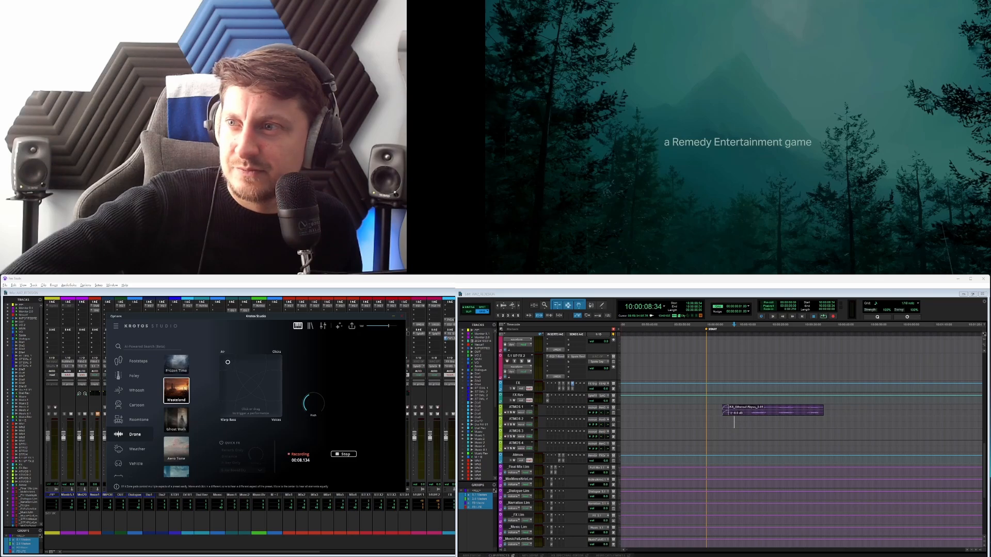
drag(228, 361, 230, 363)
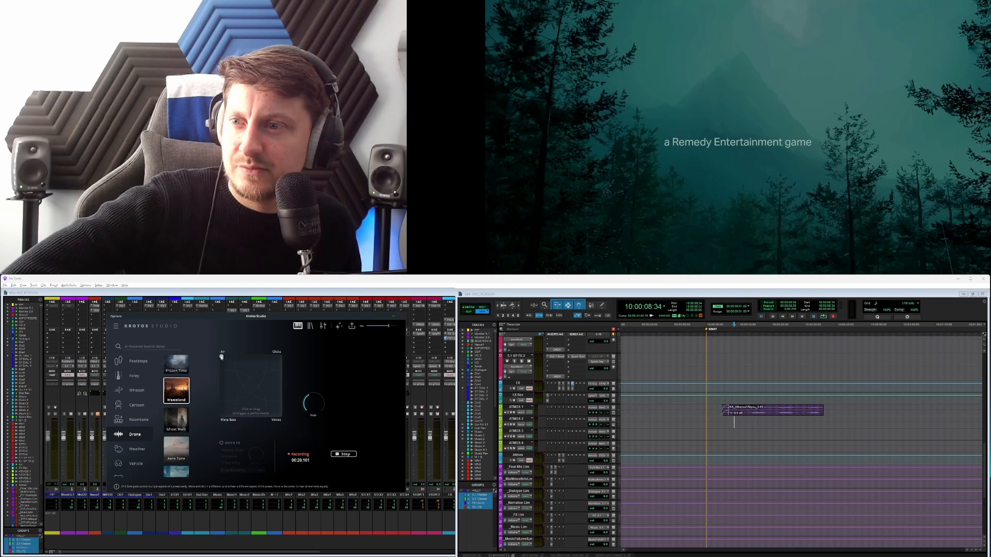
click(344, 454)
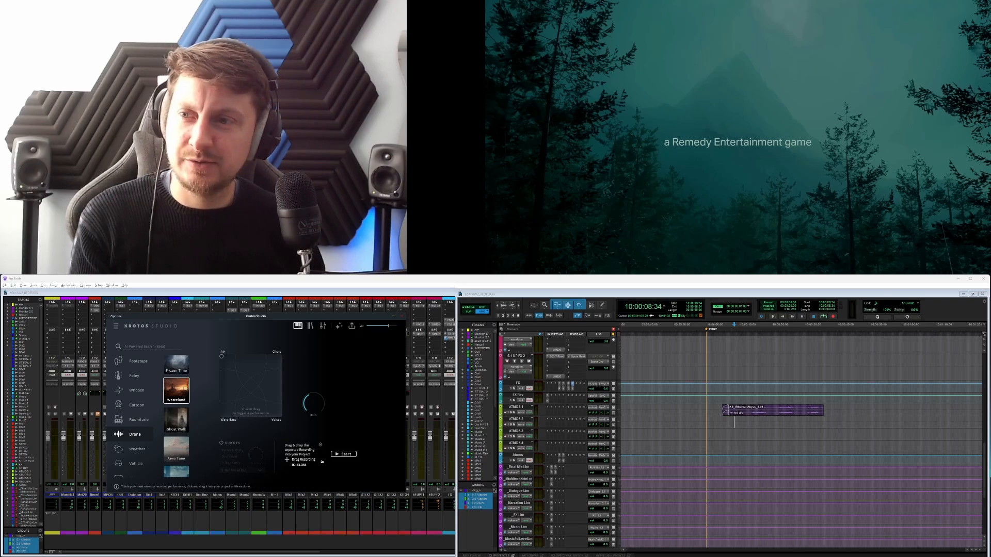
Place the Wasteland recording on ATMOS 2 starting at 10:00:10:19 and add a fade-in at its start.
drag(321, 461, 779, 421)
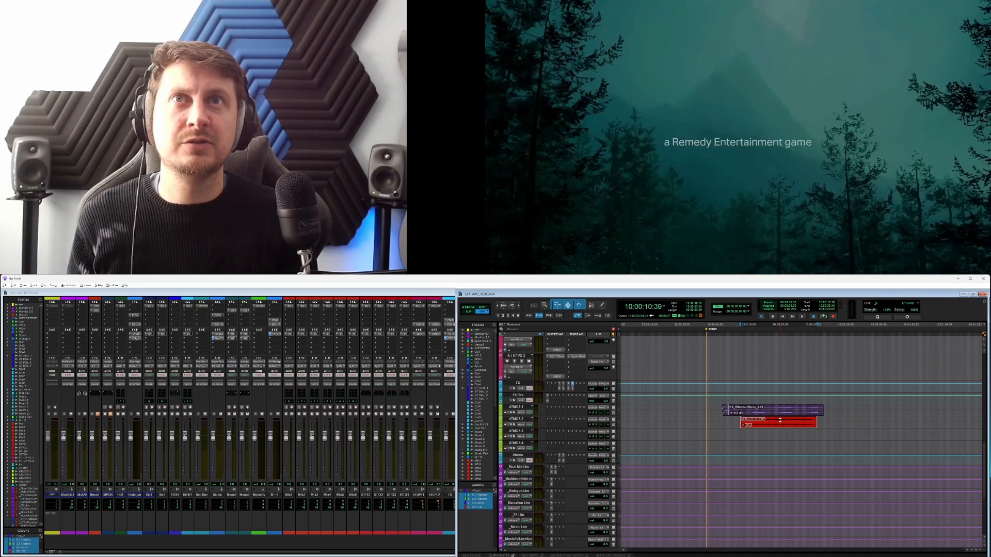
key(m)
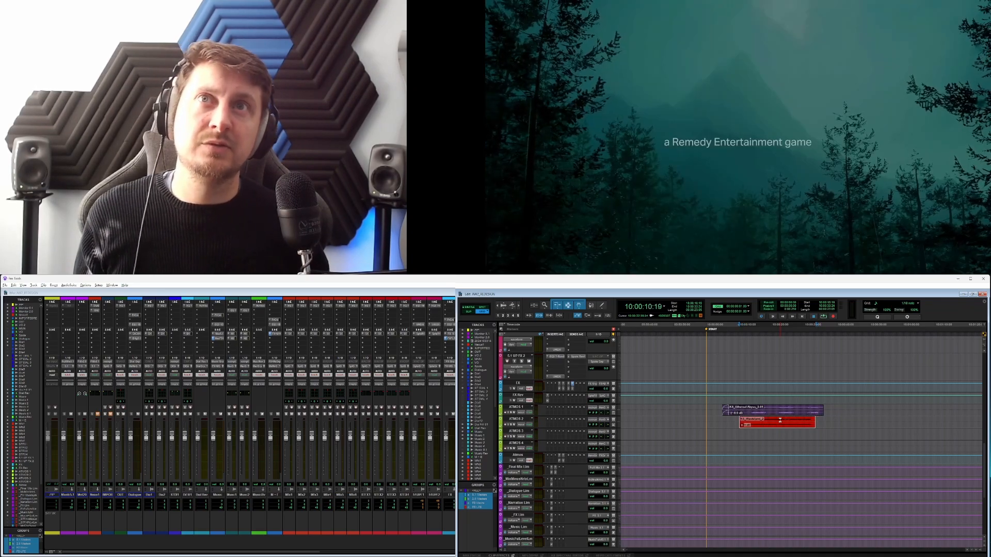
drag(741, 419, 746, 420)
double_click(743, 422)
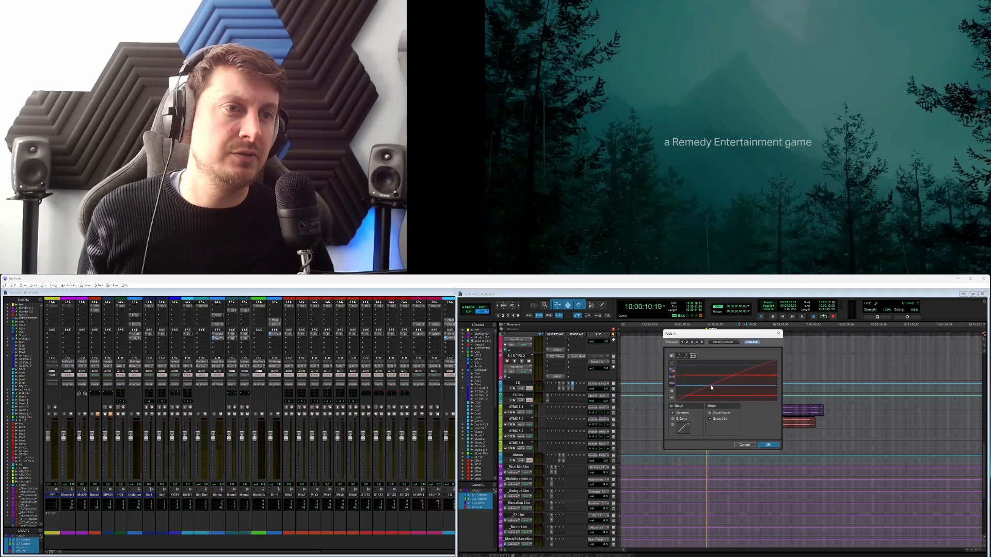
click(768, 448)
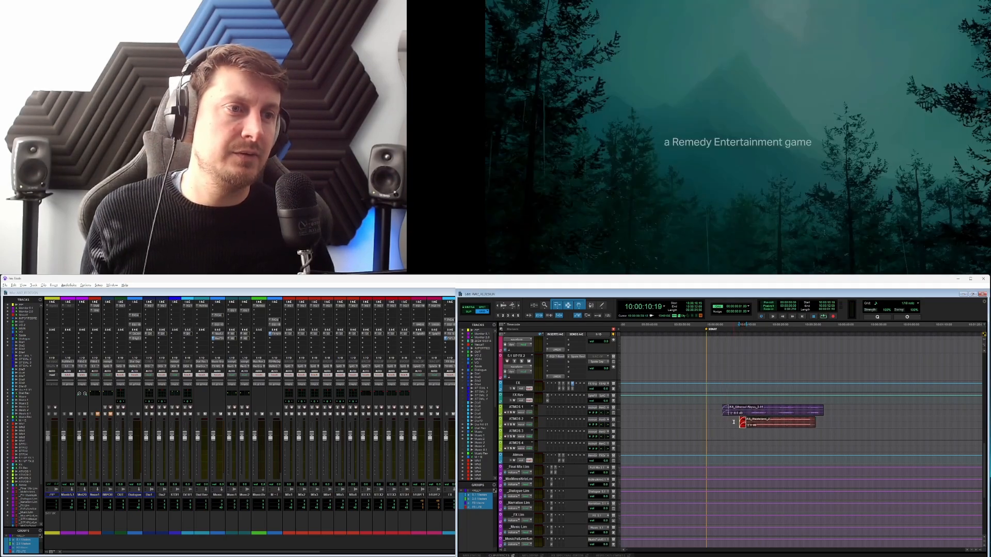
Play the forest shots with the new drone layered in and select the Wasteland clip on ATMOS 2.
key(space)
click(860, 430)
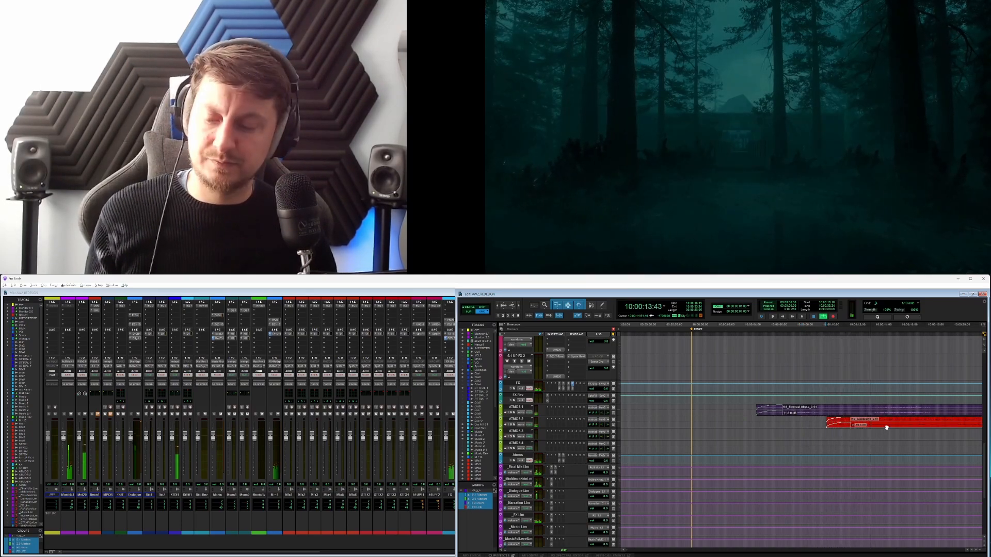
key(r)
key(r)
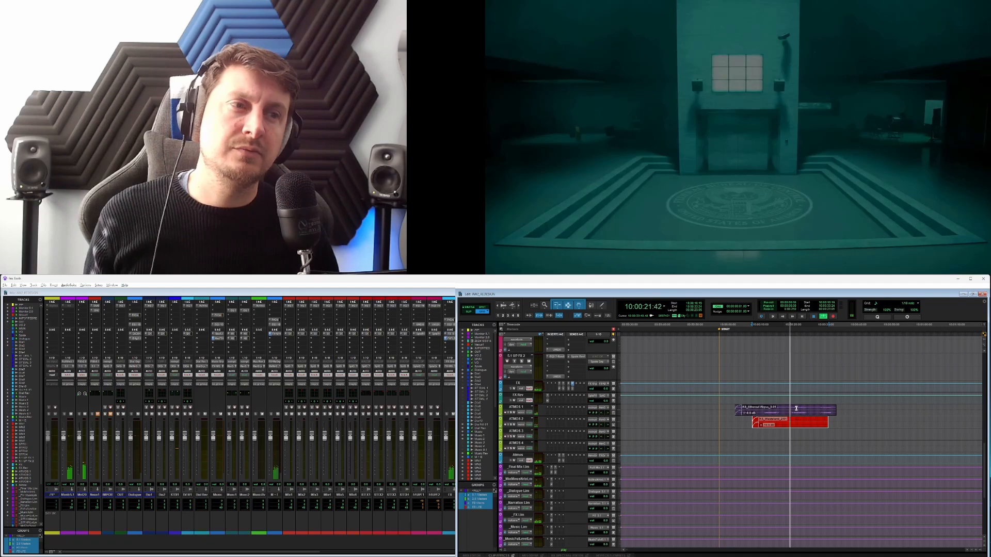
key(space)
Place the edit cursor at the cut from the building entrance to the interior lobby, at 10:00:21:08.
click(787, 408)
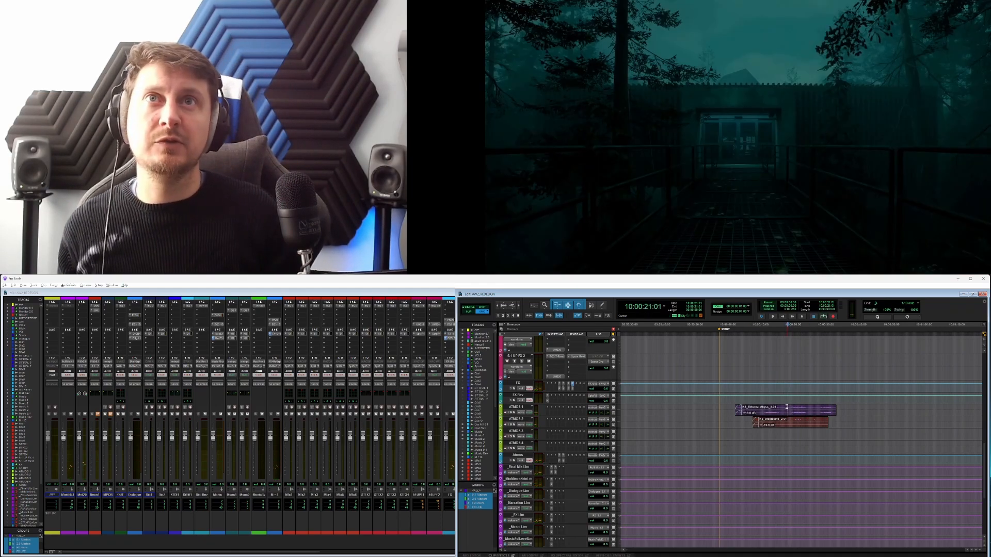
click(788, 408)
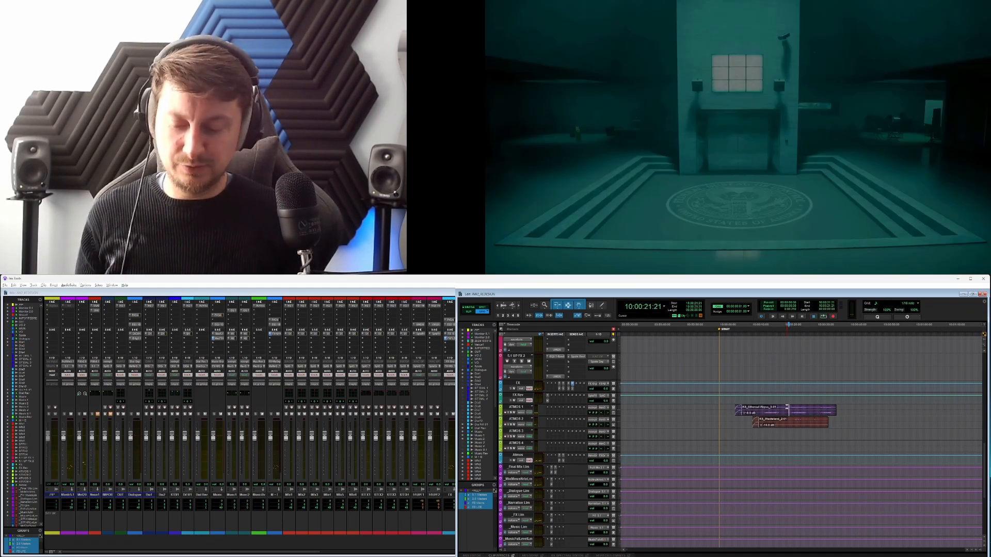
click(787, 408)
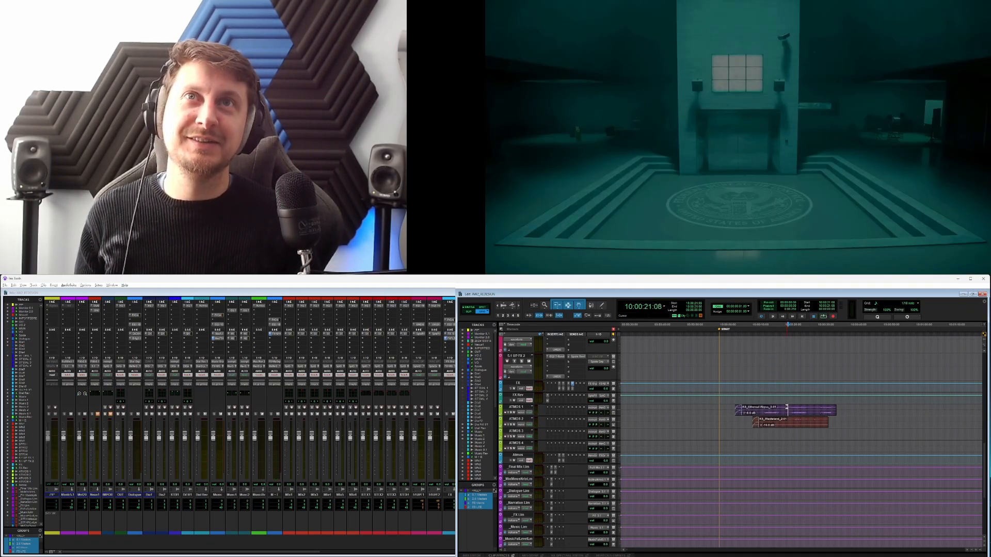
Trim the ends of the ATMOS 1 and ATMOS 2 clips around the cut to the lobby and give both a fade-out.
click(787, 408)
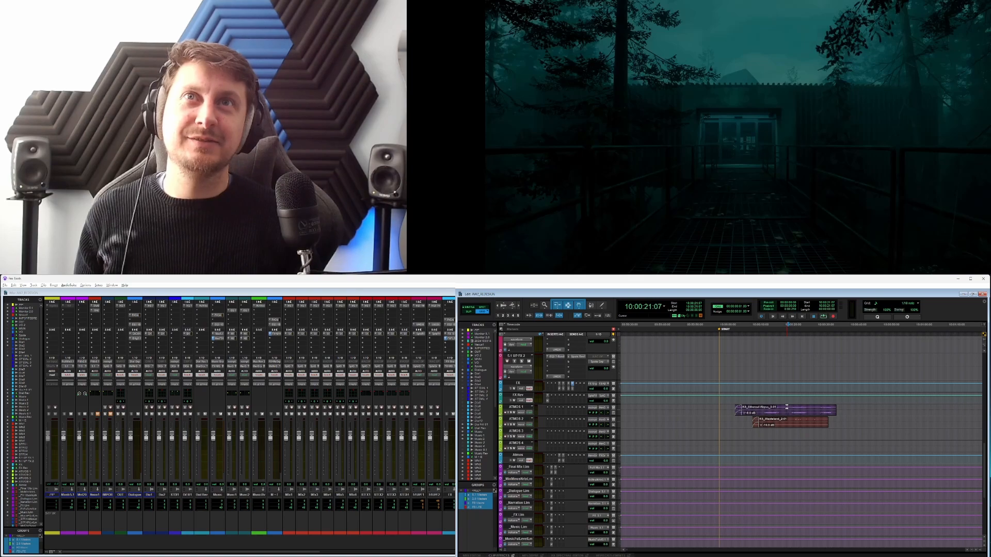
click(786, 407)
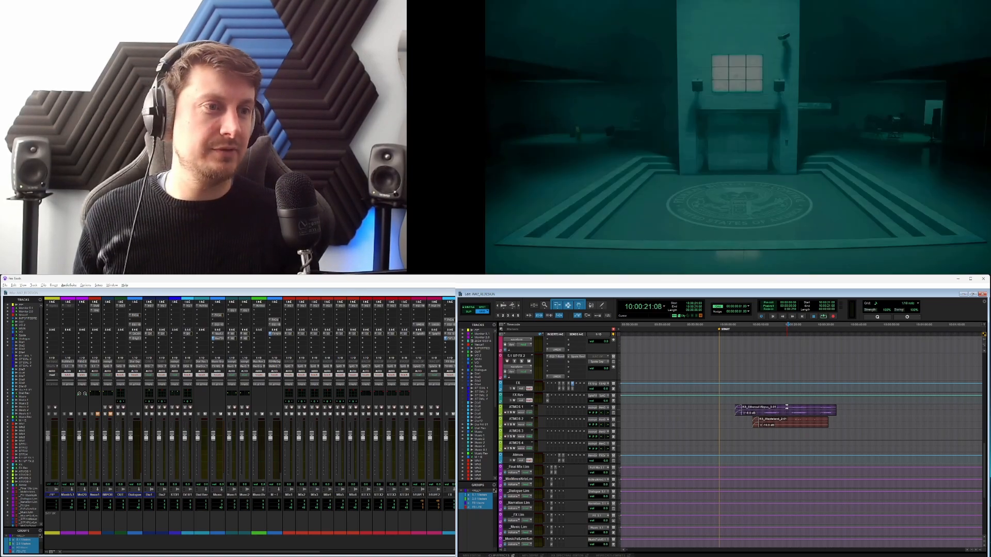
key(s)
shift+click(786, 419)
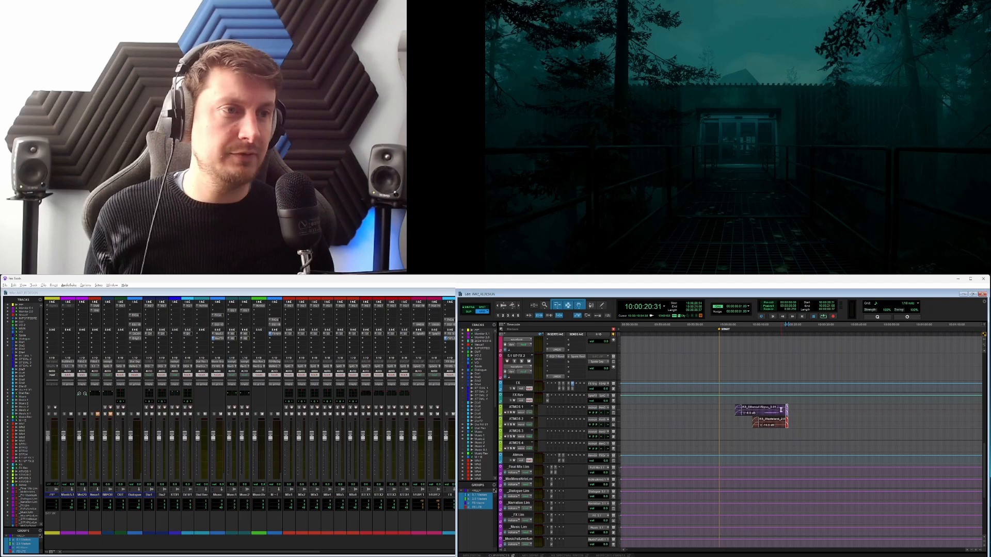
Play the cut from the building entrance to the lobby, starting at 10:00:19:24, to hear how the drones end.
click(782, 399)
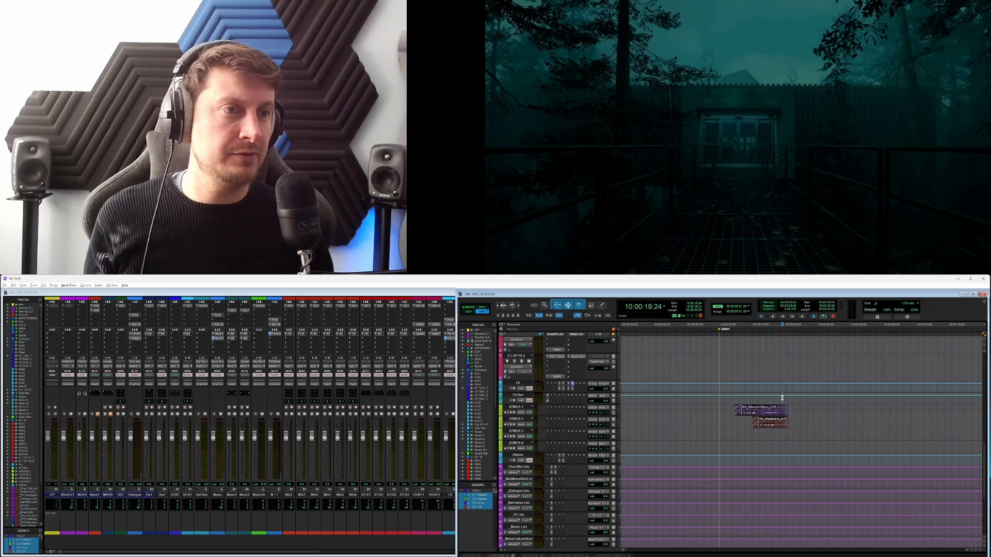
key(space)
key(space)
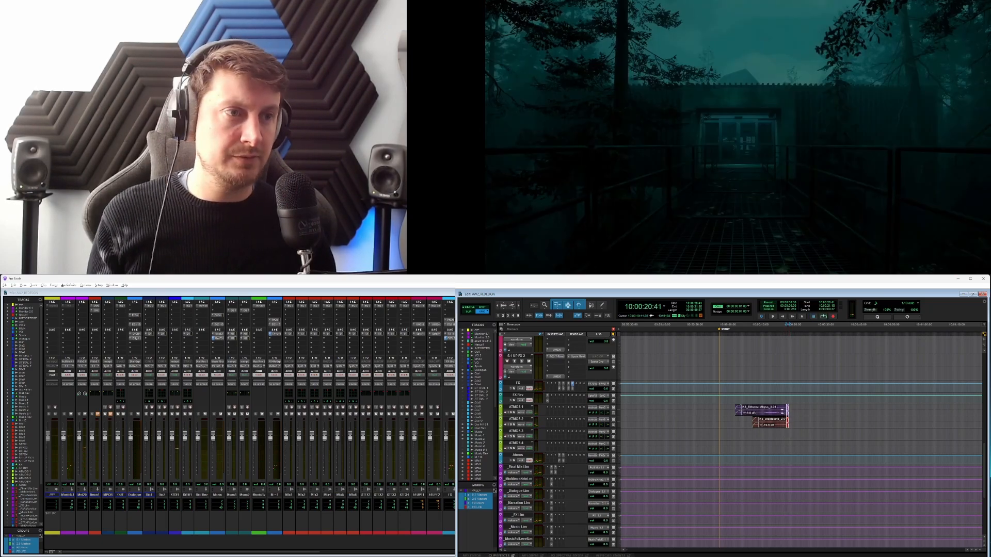
key(space)
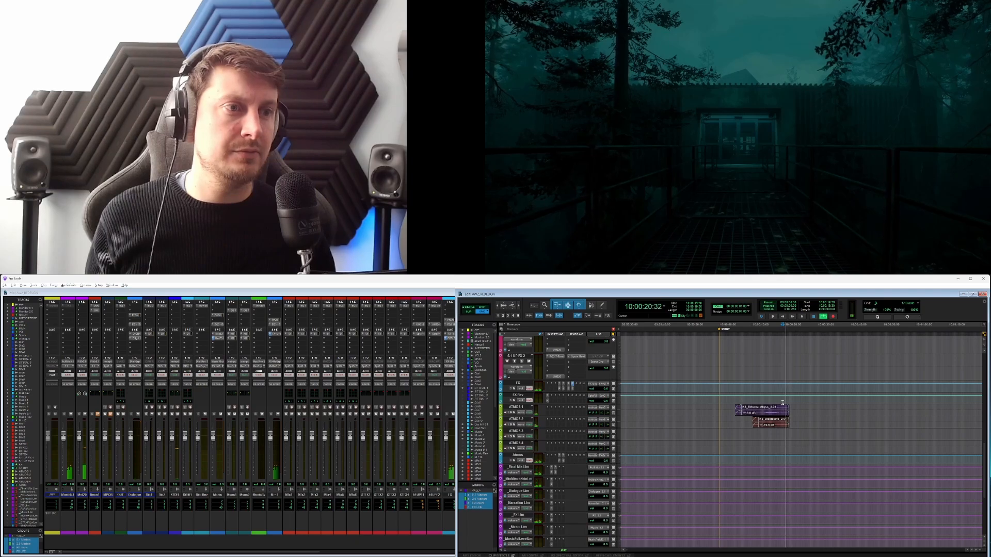
key(space)
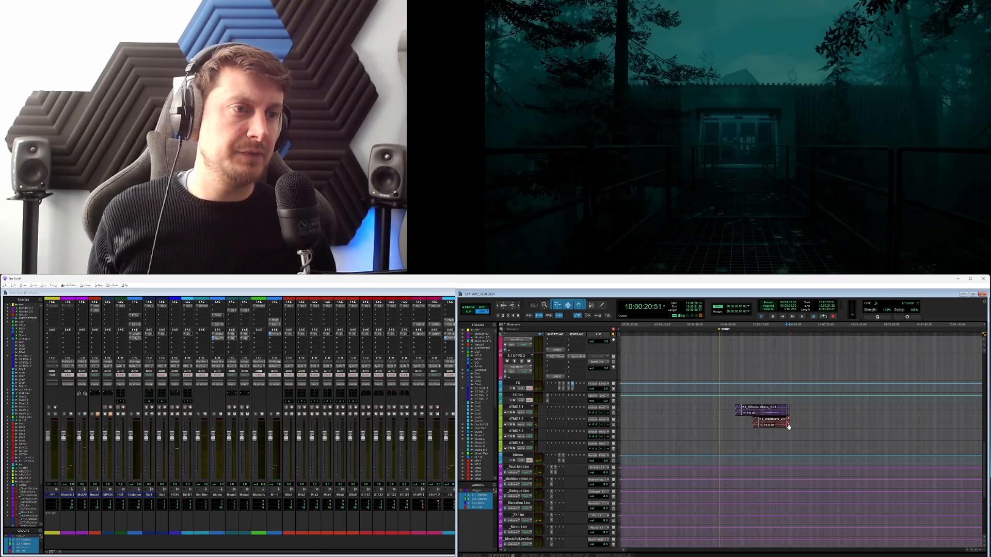
Shorten the ends of the ATMOS 2 and ATMOS 1 clips to the first lobby frames at 10:00:21:09.
click(790, 431)
key(ctrl+bracketright)
key(ctrl+bracketright)
key(ctrl+bracketright)
key(ctrl+bracketright)
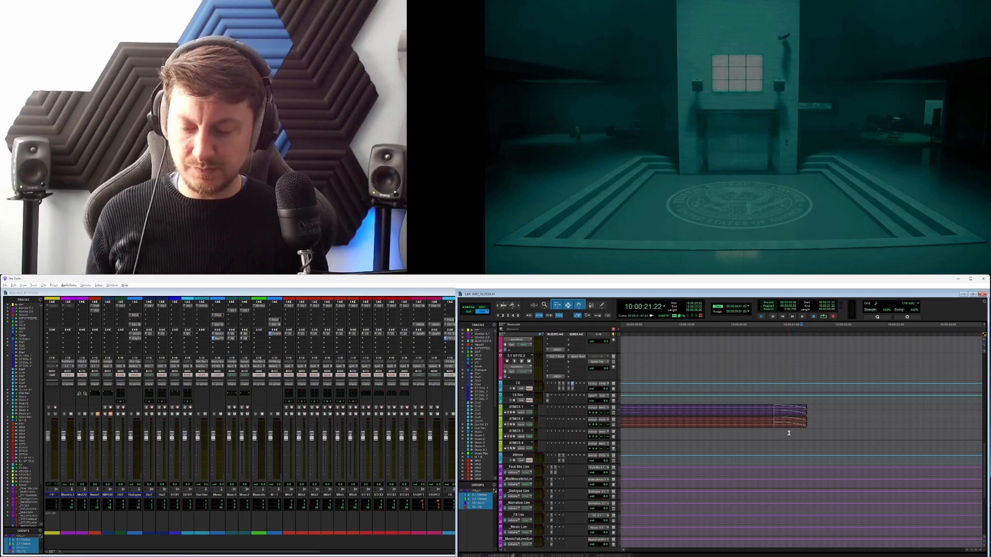
key(comma)
key(comma)
key(comma)
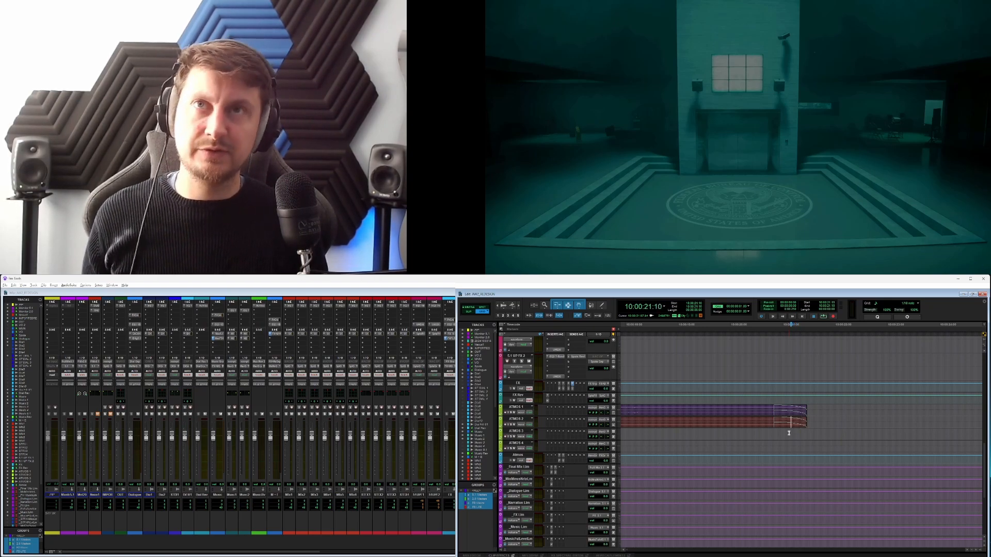
click(789, 433)
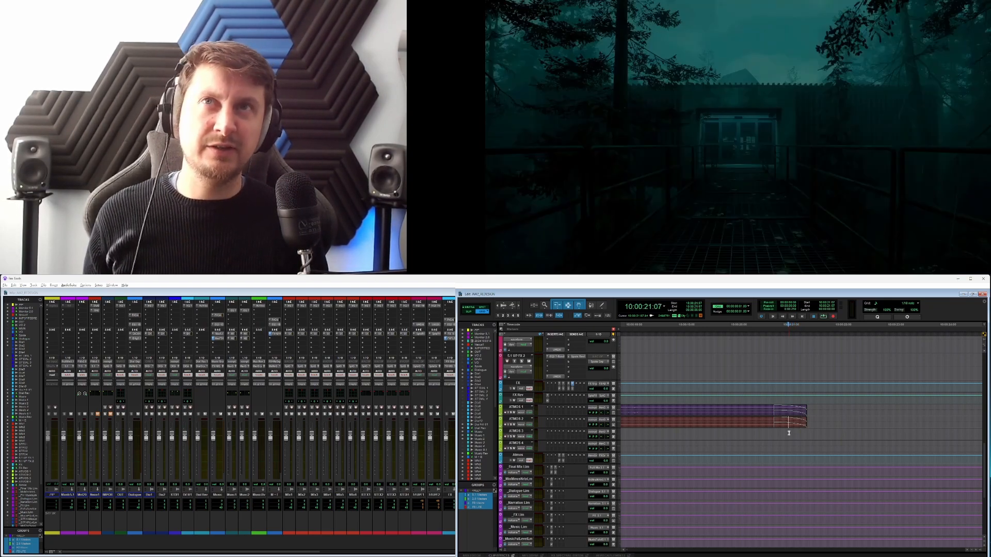
key(period)
key(period)
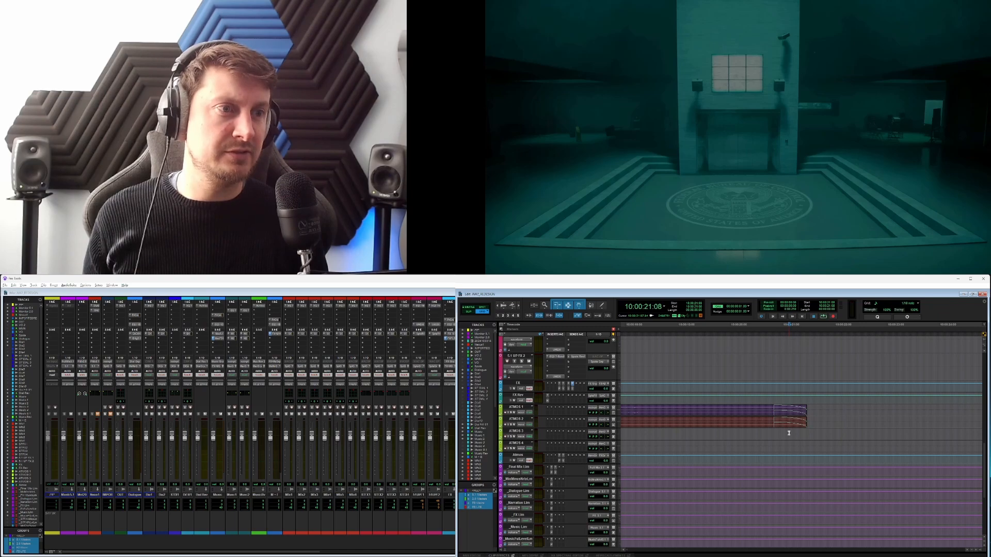
key(period)
key(s)
key(p)
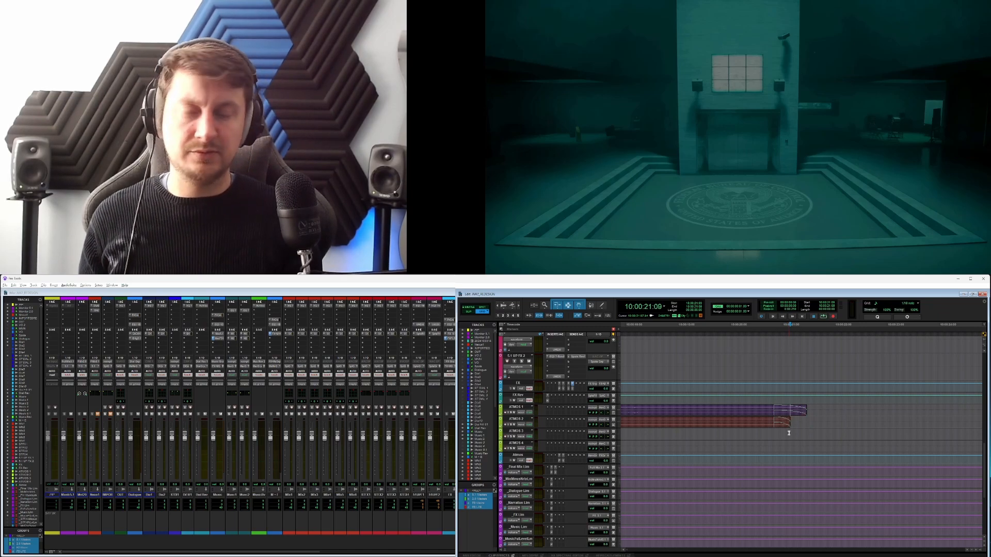
key(s)
Play the lobby cut with the shortened clip ends, including a pass from 10:00:19:17.
key(space)
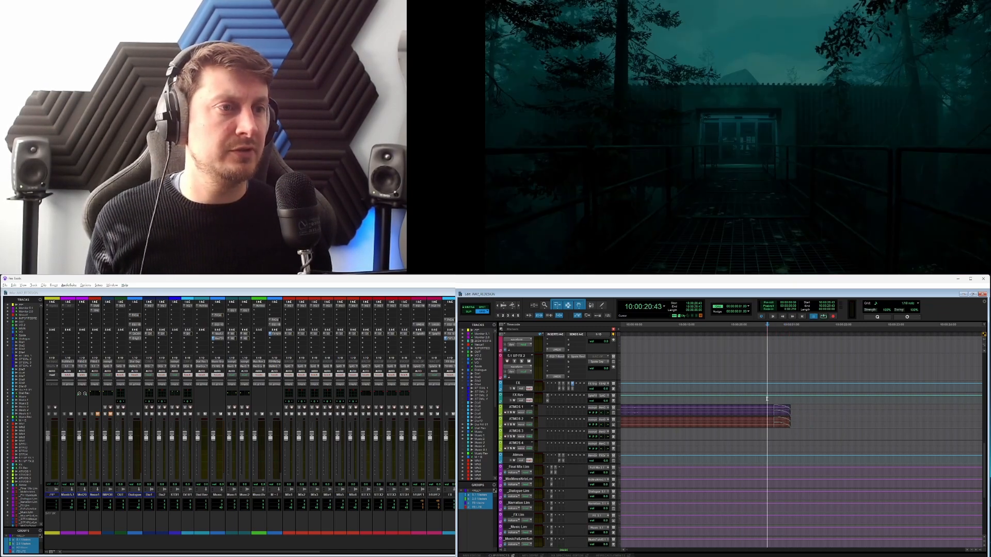
key(space)
click(792, 433)
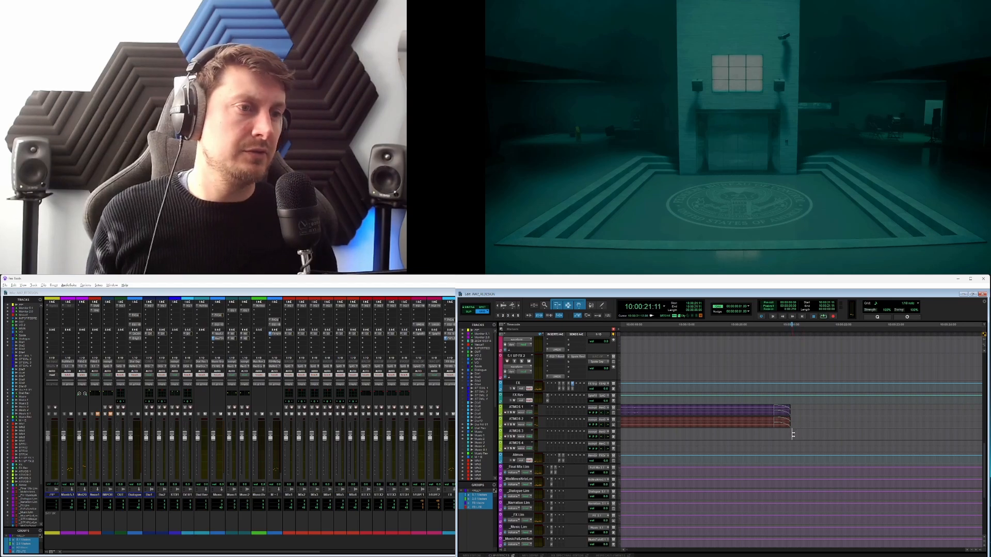
key(r)
key(r)
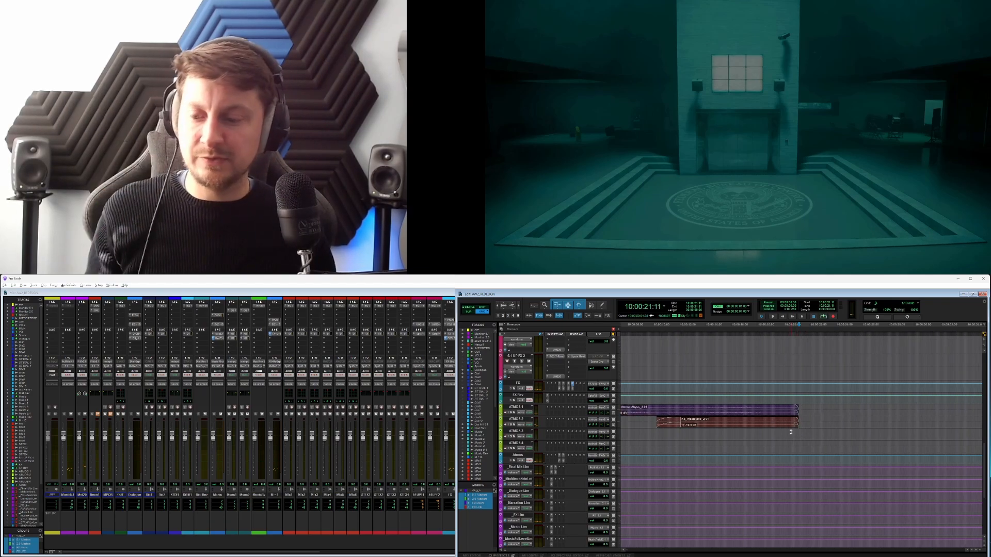
click(797, 432)
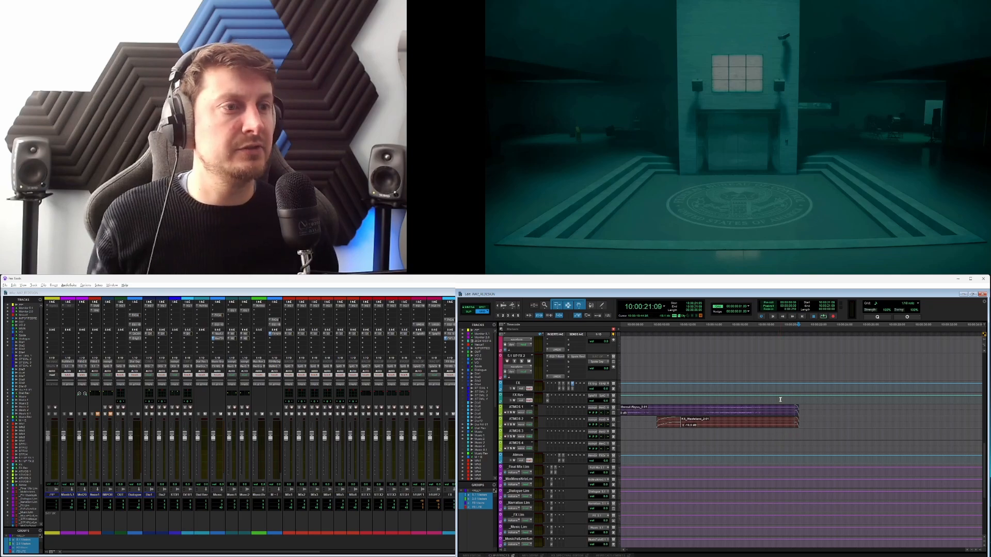
click(774, 433)
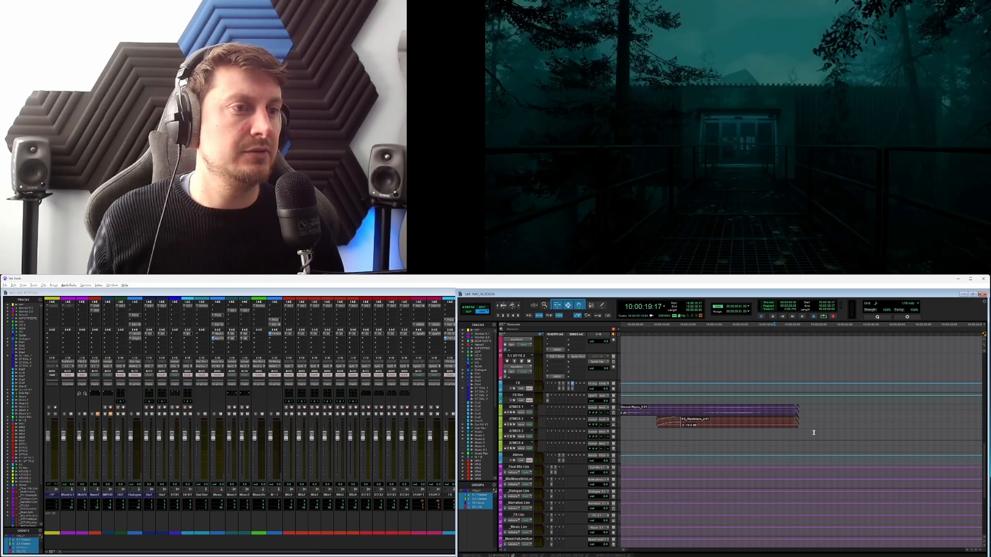
key(space)
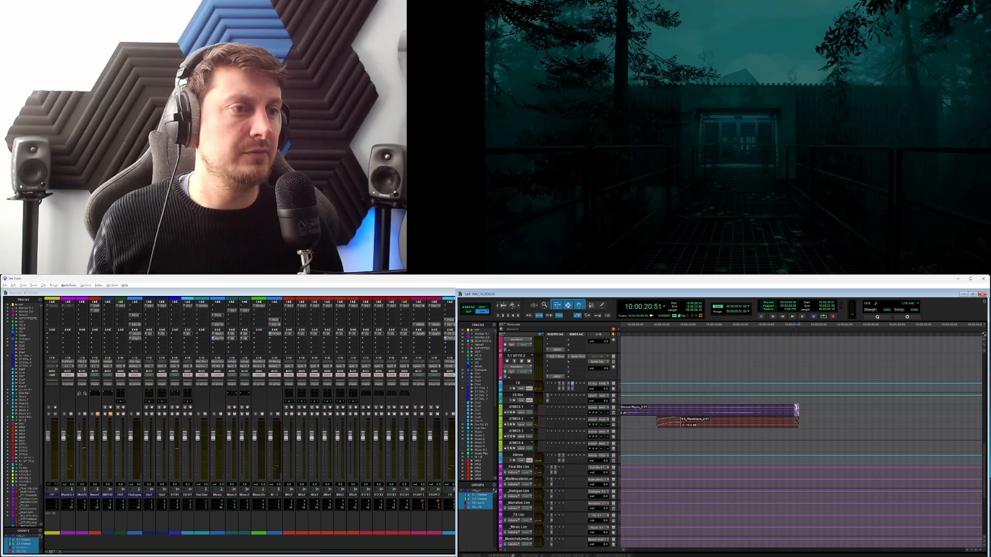
Tighten the ATMOS 1 fade-out before the lobby cut so that it starts at 10:00:21:04.
key(t)
key(t)
key(t)
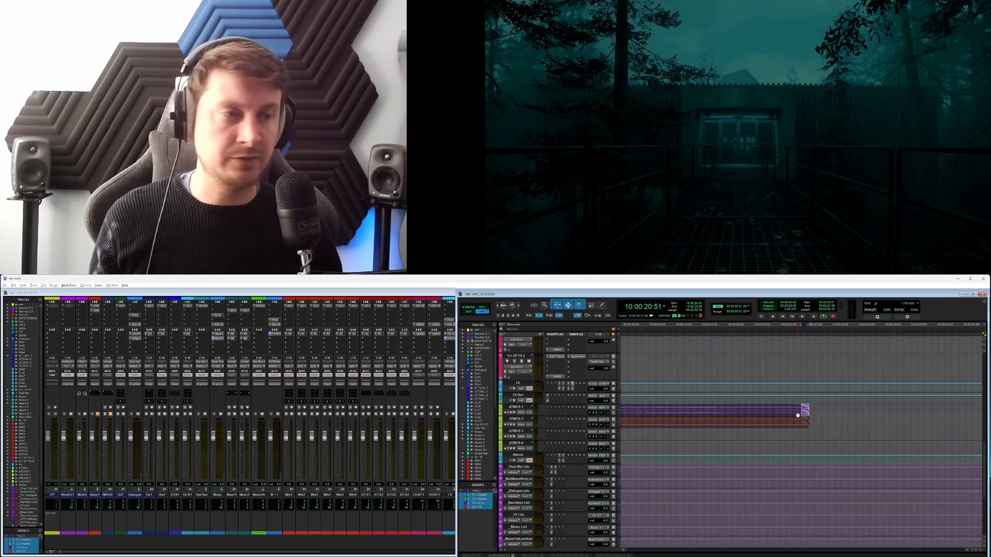
drag(801, 412, 824, 413)
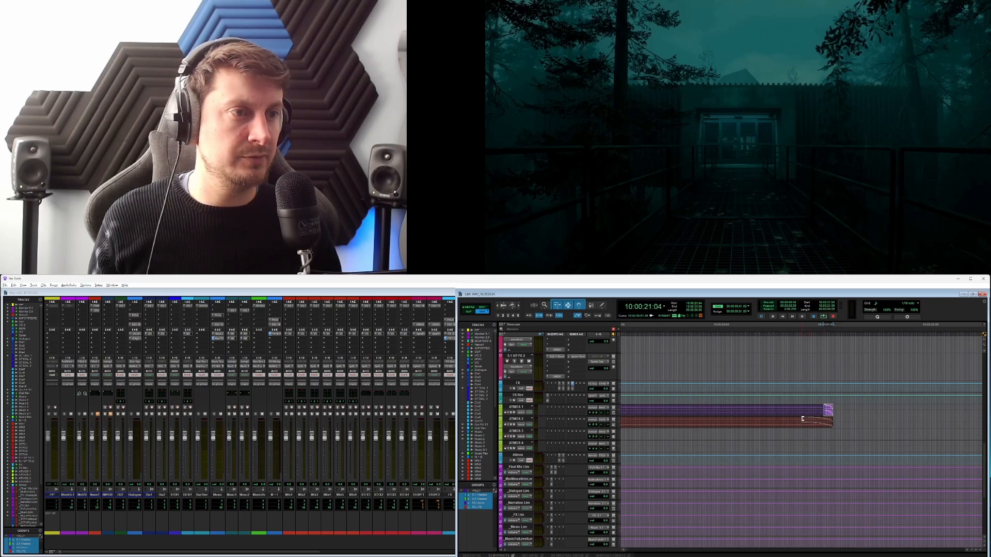
Play the transition into the lobby to check the tightened fade-out against the picture.
key(space)
key(r)
key(r)
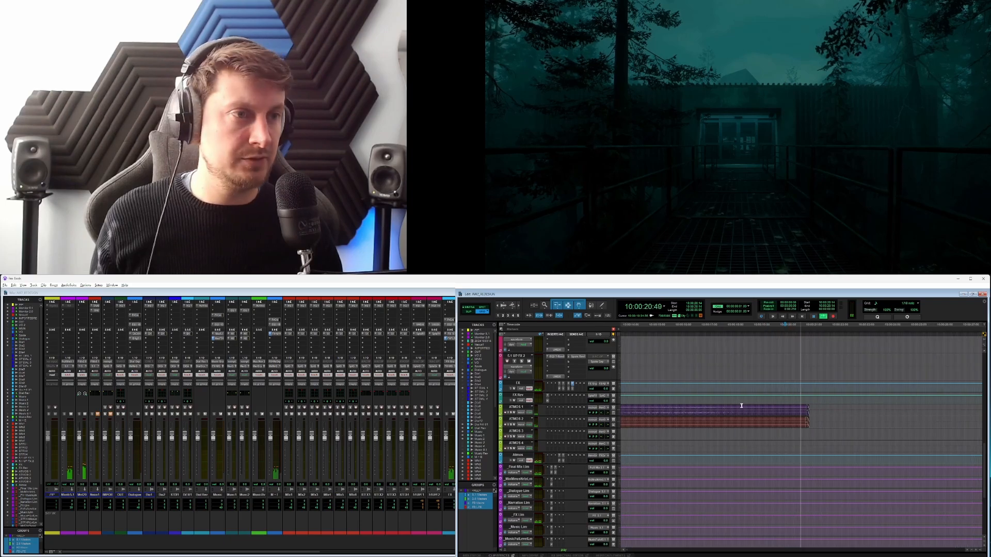
key(r)
key(r)
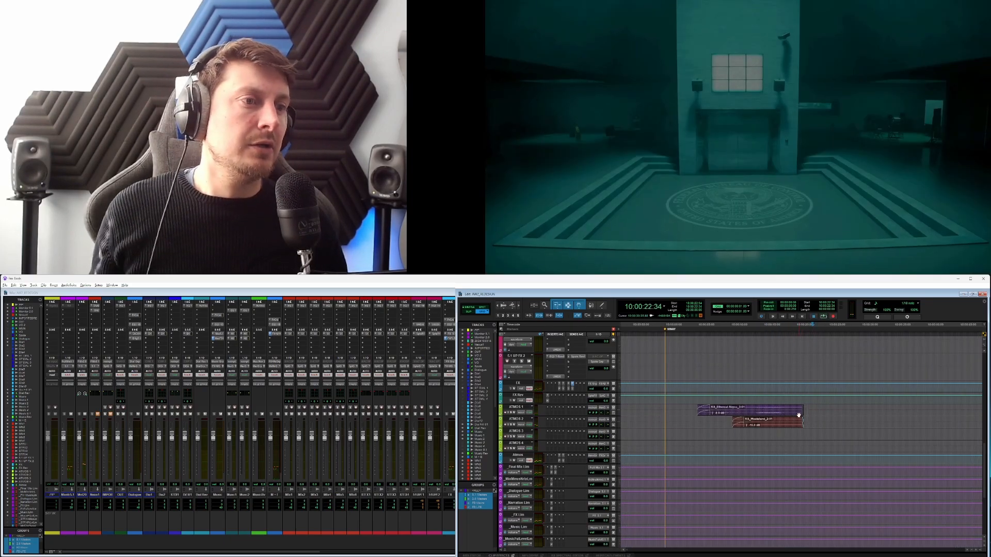
key(space)
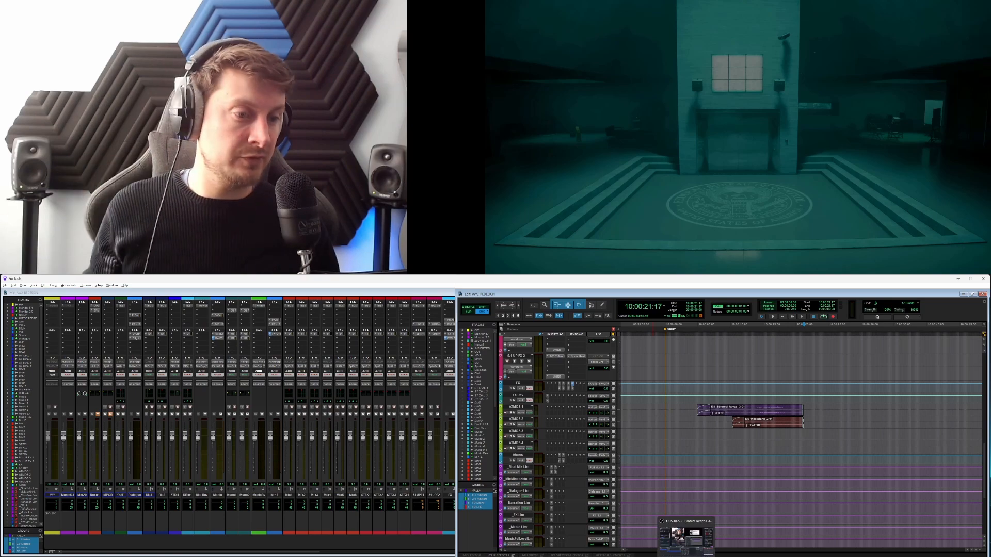
Switch to Krotos Studio and browse the Drone presets for a sound that suits the lobby interior.
click(686, 541)
scroll(169, 361, down, 5)
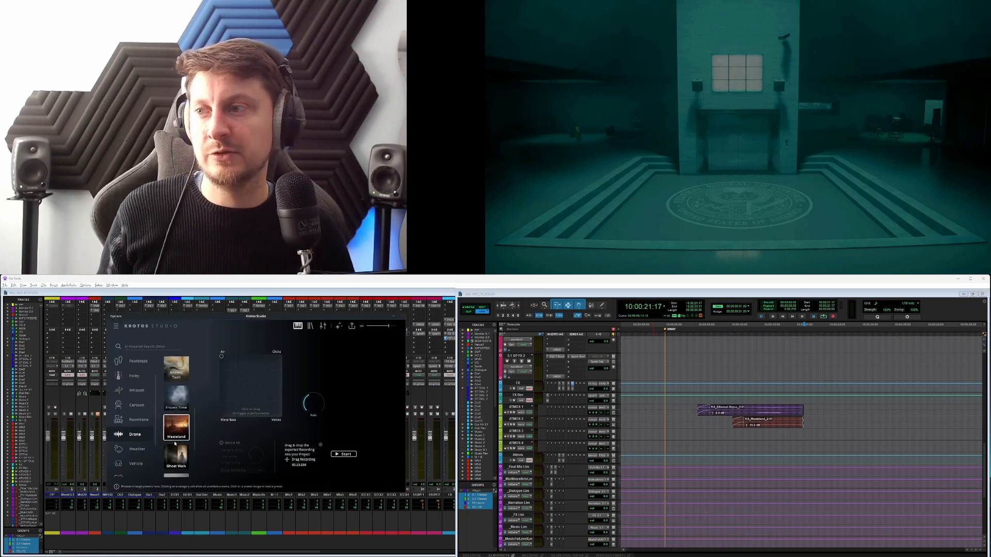
click(158, 348)
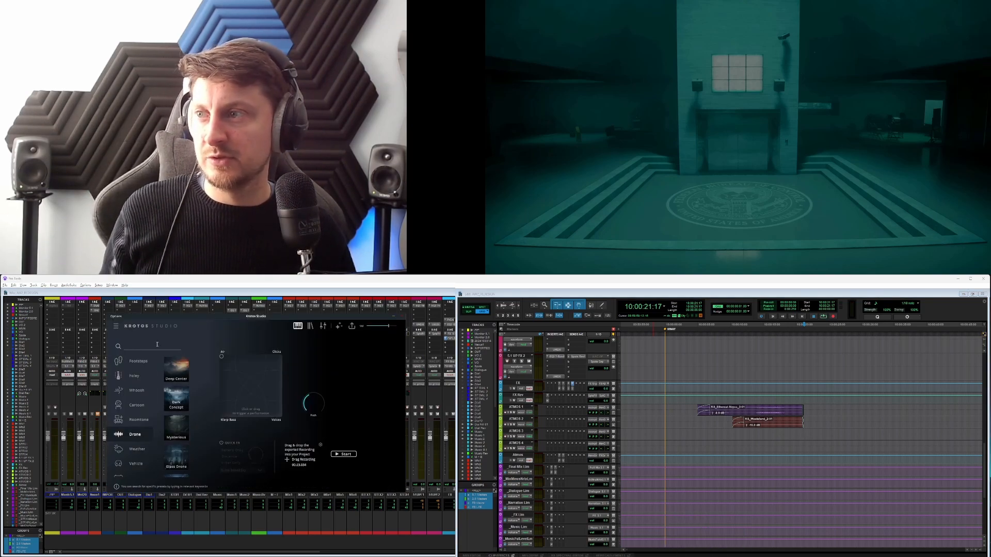
click(195, 393)
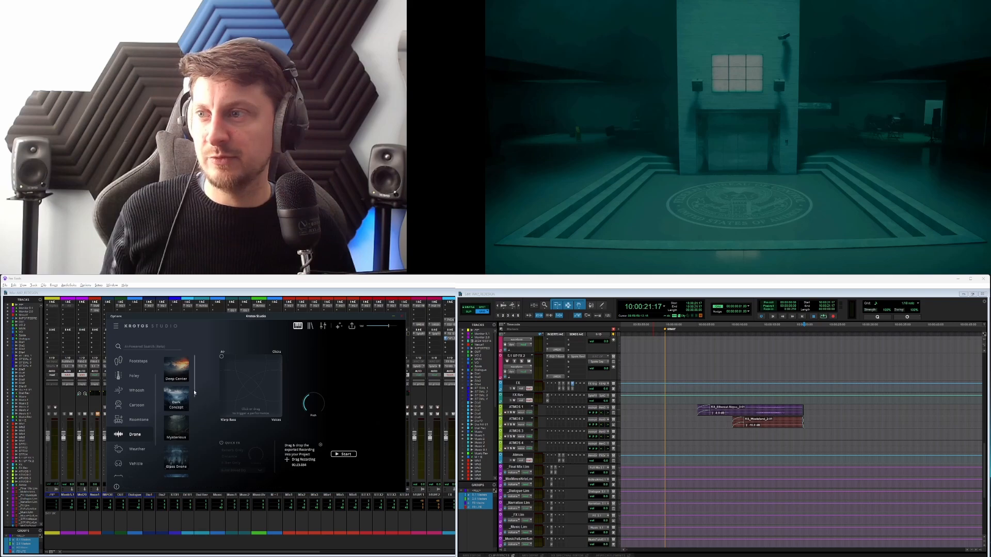
drag(195, 389, 196, 448)
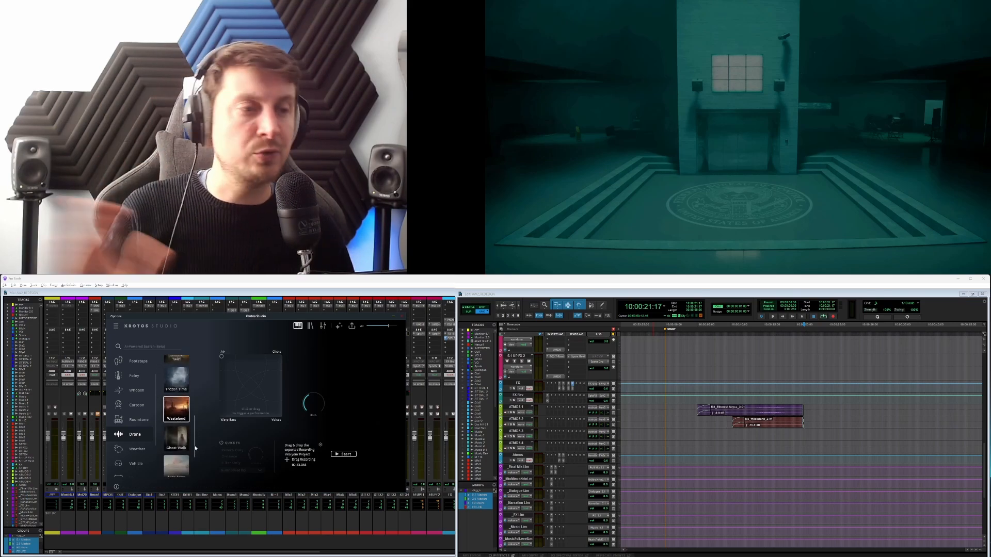
scroll(195, 443, down, 2)
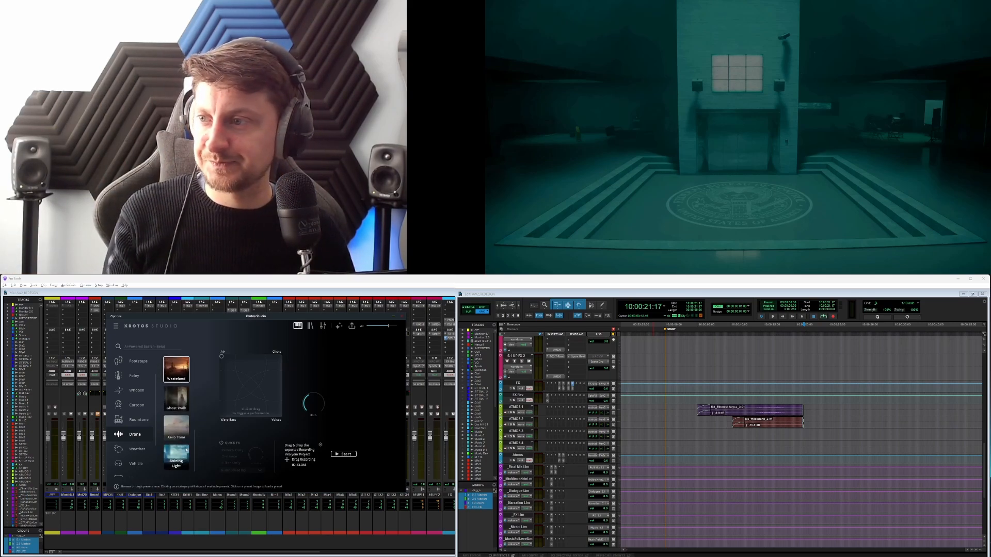
scroll(191, 423, up, 2)
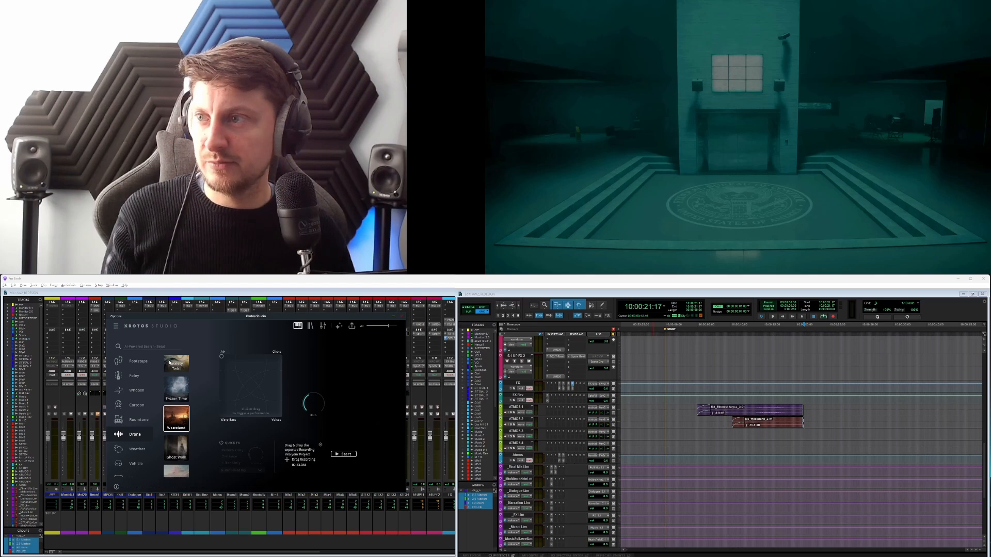
scroll(176, 408, up, 2)
scroll(168, 414, up, 1)
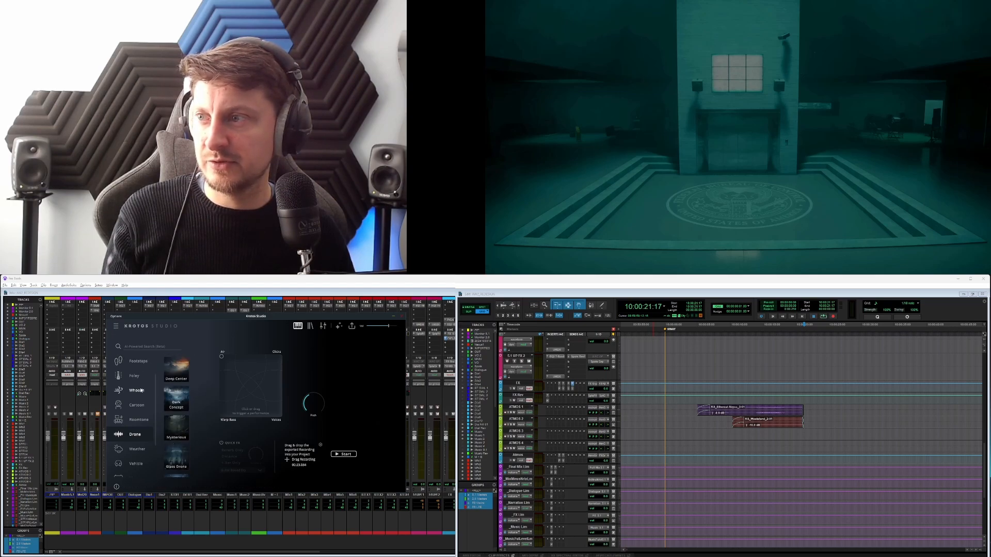
scroll(142, 377, up, 1)
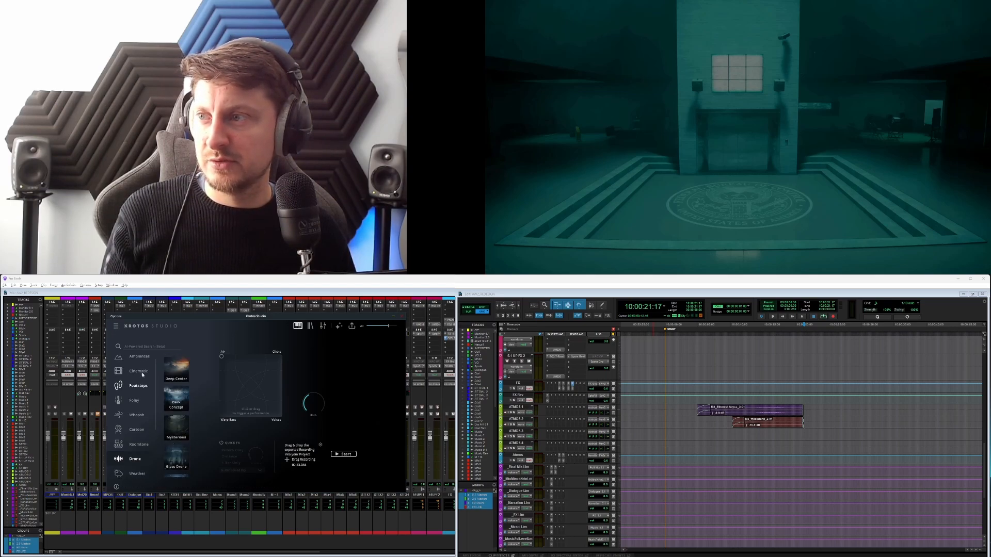
Browse the Ambiences presets in Krotos Studio for an interior background that fits the lobby shot.
click(145, 361)
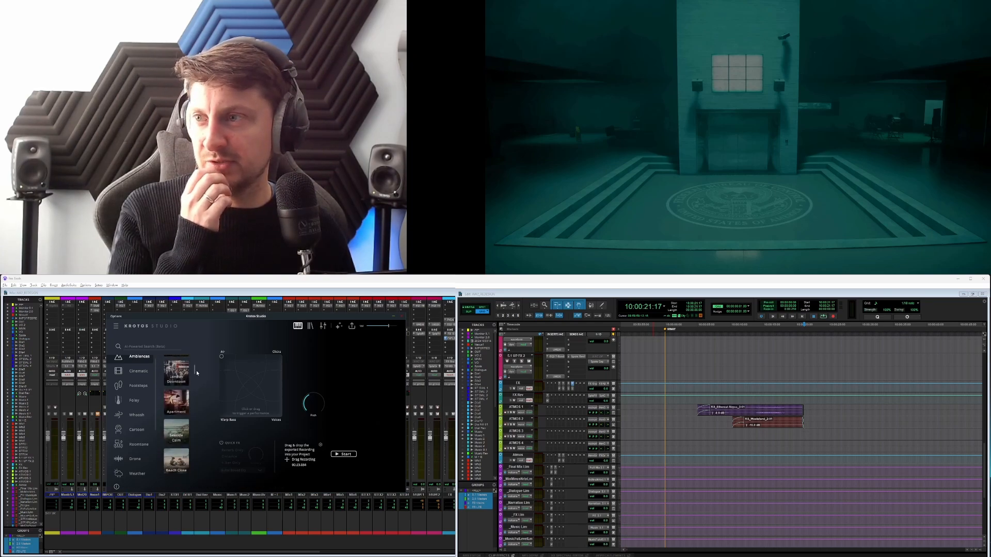
drag(196, 384, 195, 397)
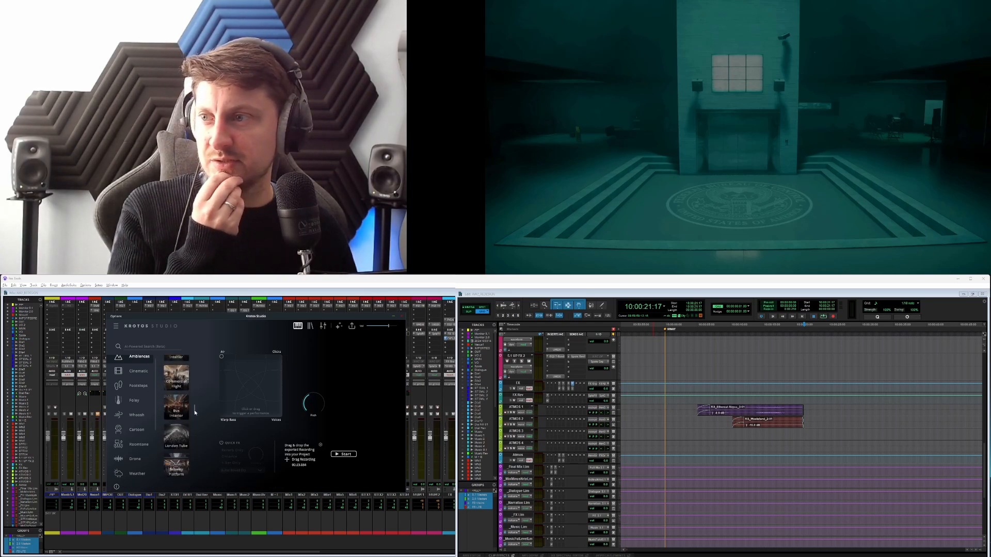
drag(196, 420, 194, 425)
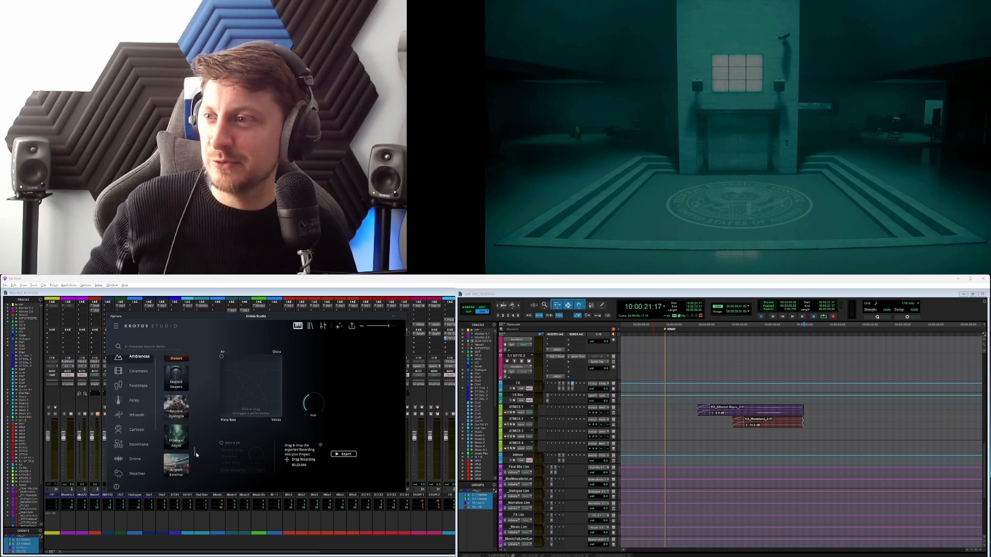
mouse_move(196, 454)
mouse_down()
mouse_move(198, 469)
mouse_move(198, 457)
mouse_up()
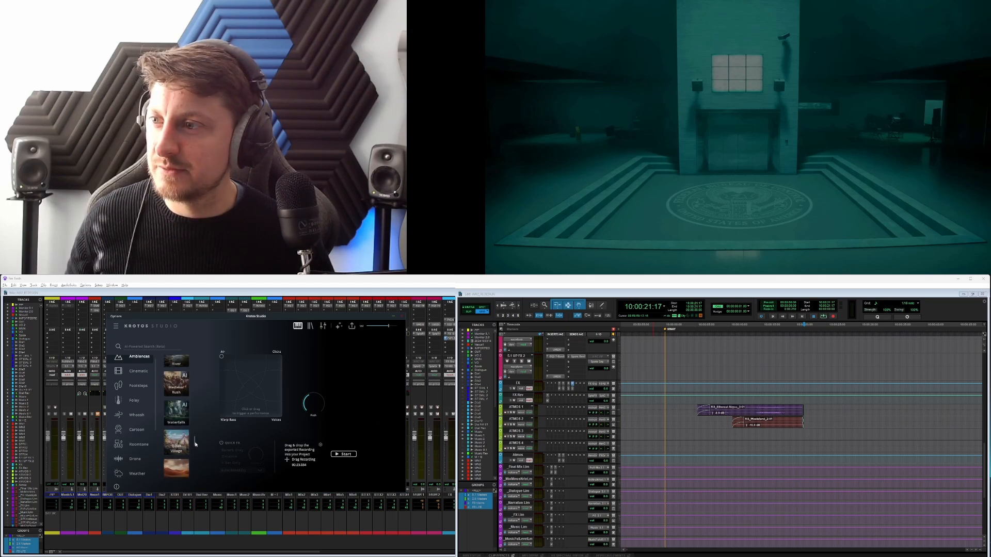
drag(195, 442, 195, 424)
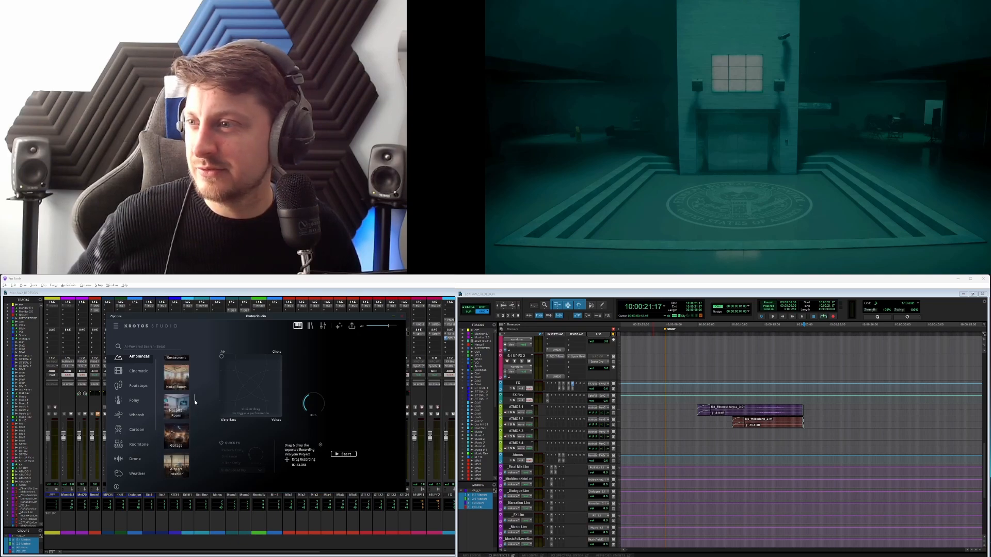
drag(195, 402, 195, 398)
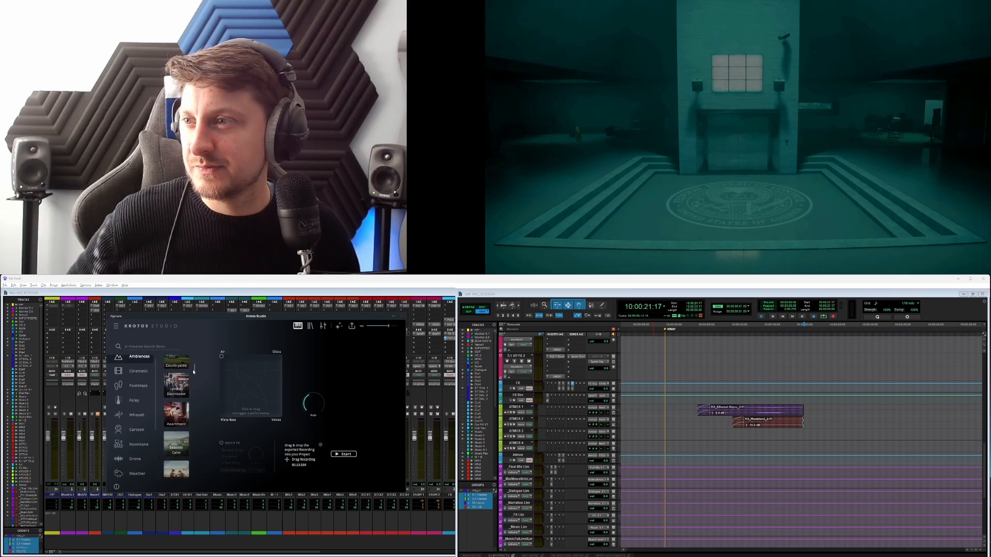
Browse the Drone category in Krotos Studio and load the preset directly above Frozen Time.
scroll(193, 363, up, 1)
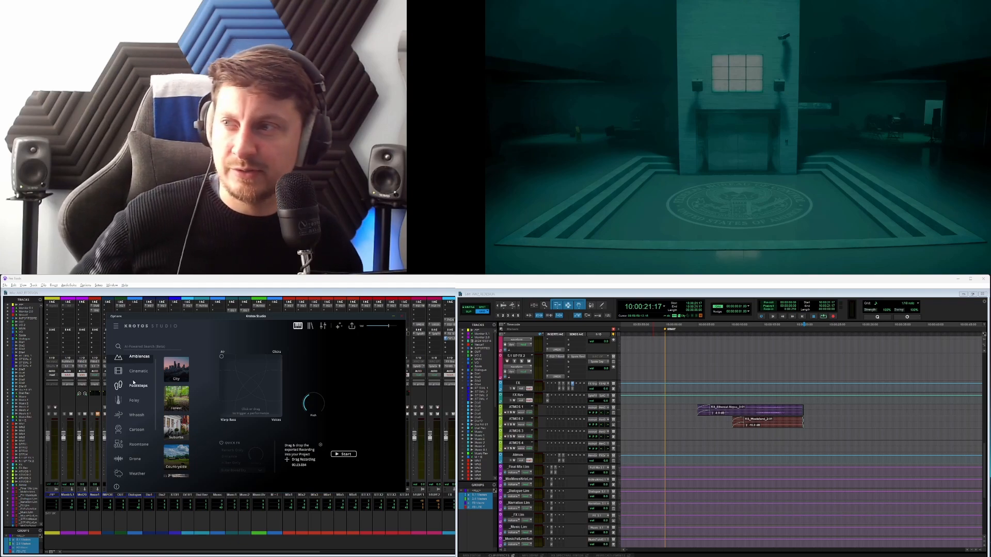
click(136, 458)
click(137, 455)
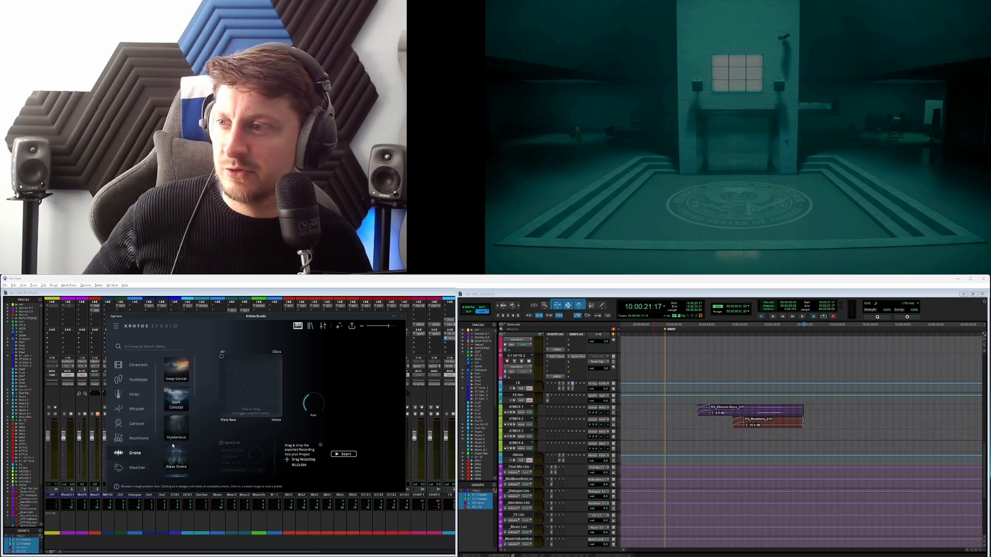
scroll(196, 381, down, 3)
drag(197, 381, 195, 412)
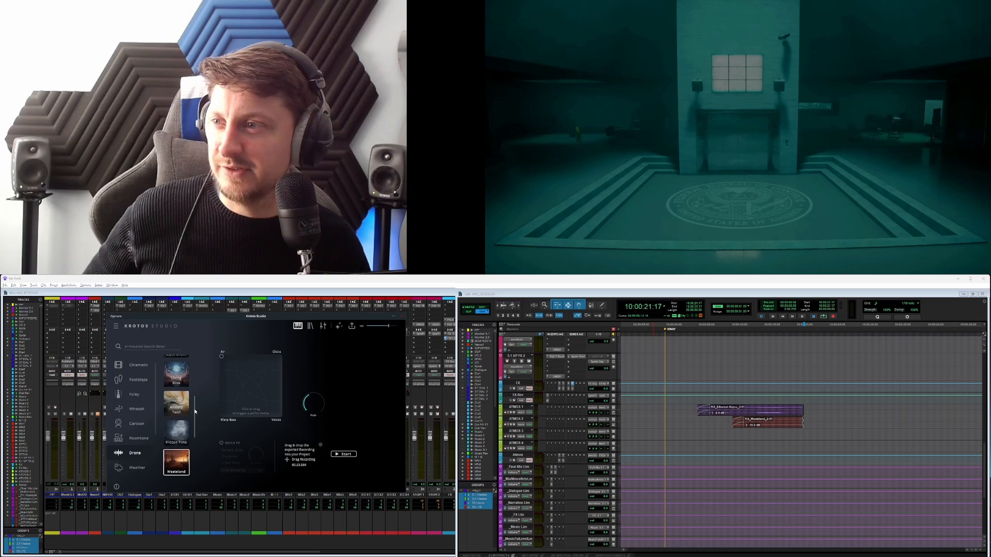
click(176, 402)
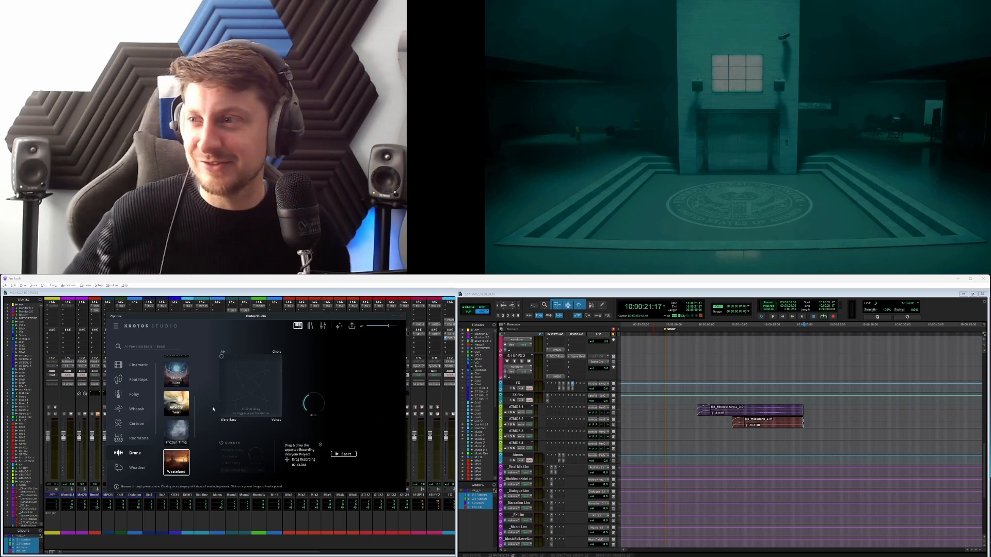
Record a trial take of the drone while moving the XY blend between the Orchestra and Morph corners.
click(235, 380)
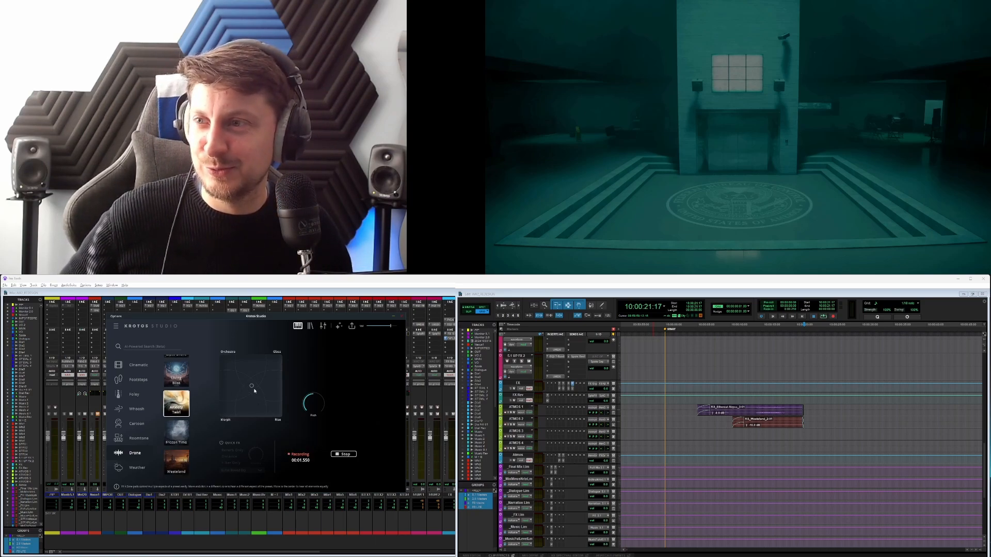
drag(254, 390, 229, 361)
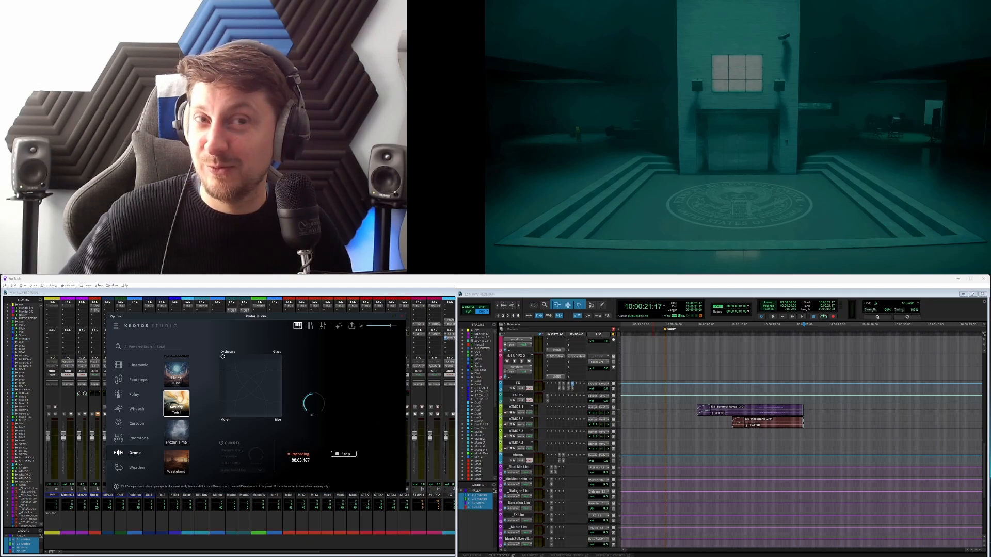
drag(222, 357, 258, 357)
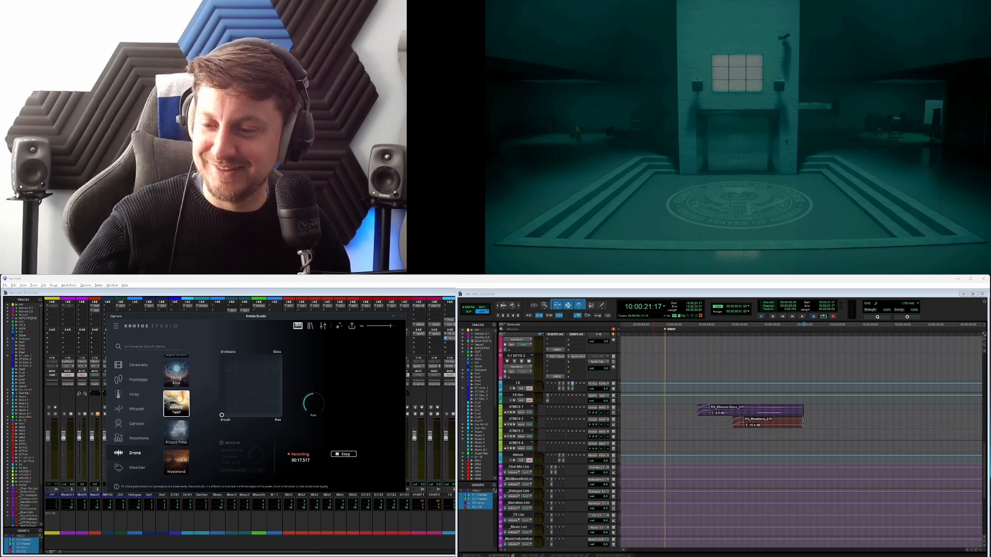
drag(222, 414, 223, 380)
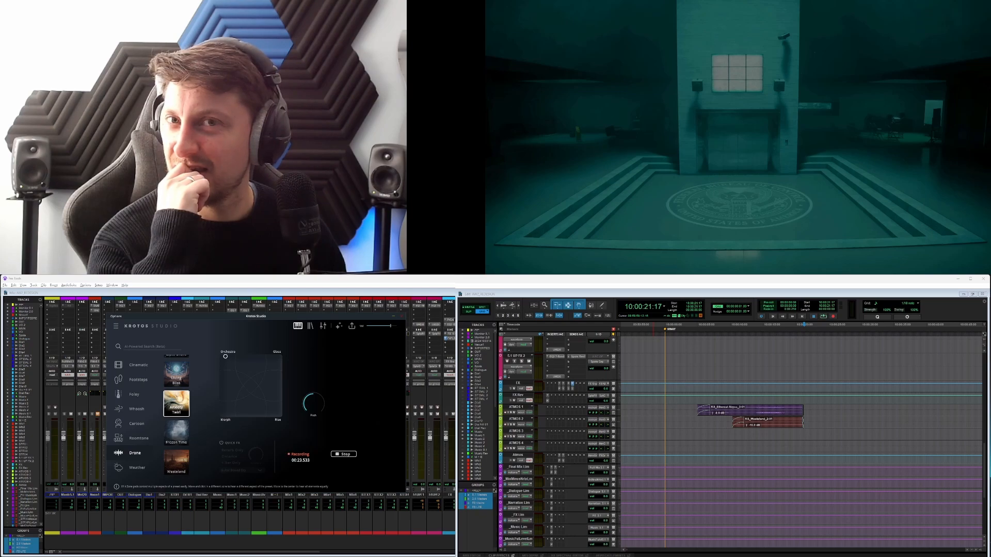
click(350, 458)
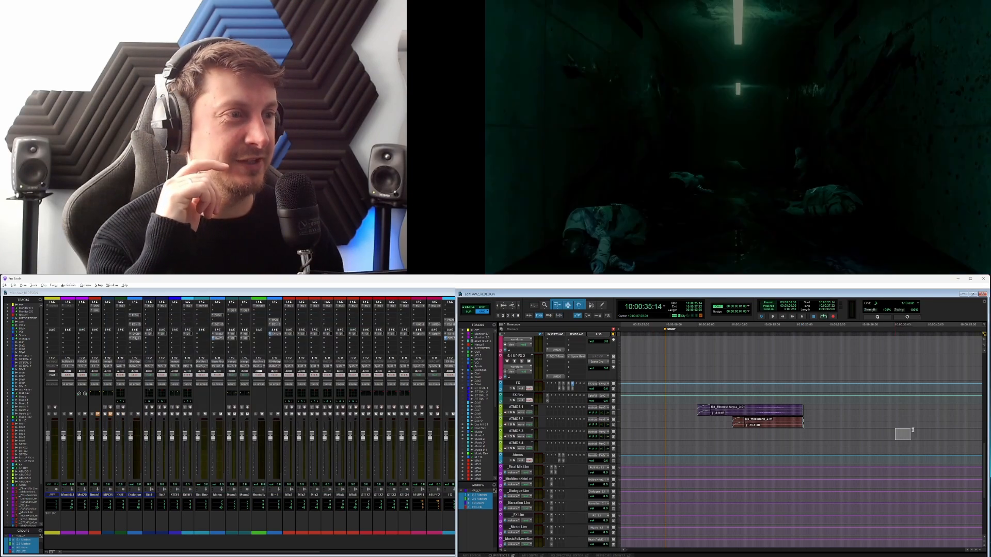
Record a new drone take in Krotos Studio, sweeping the XY blend from the Orchestra corner down to the pad's lower edge.
drag(912, 430, 753, 433)
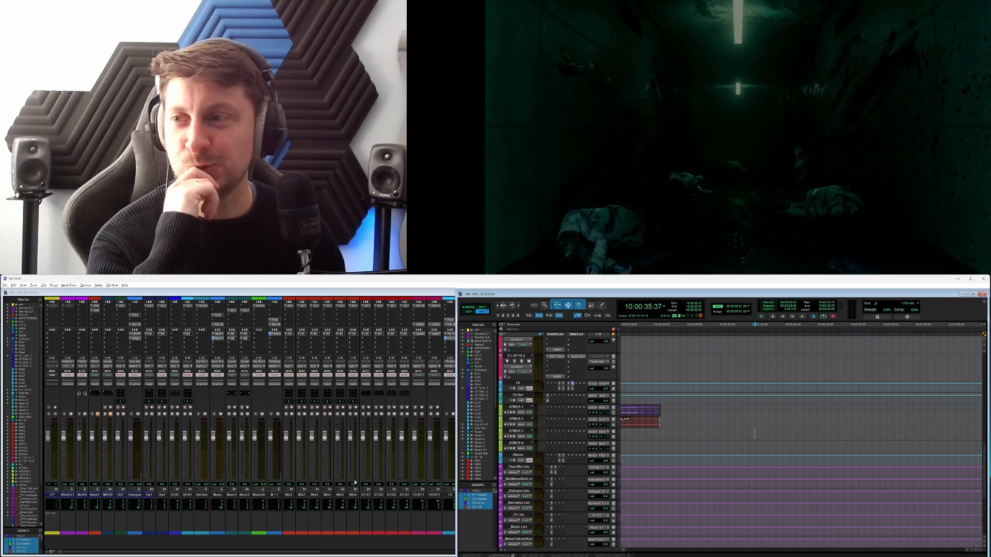
key(alt+Tab)
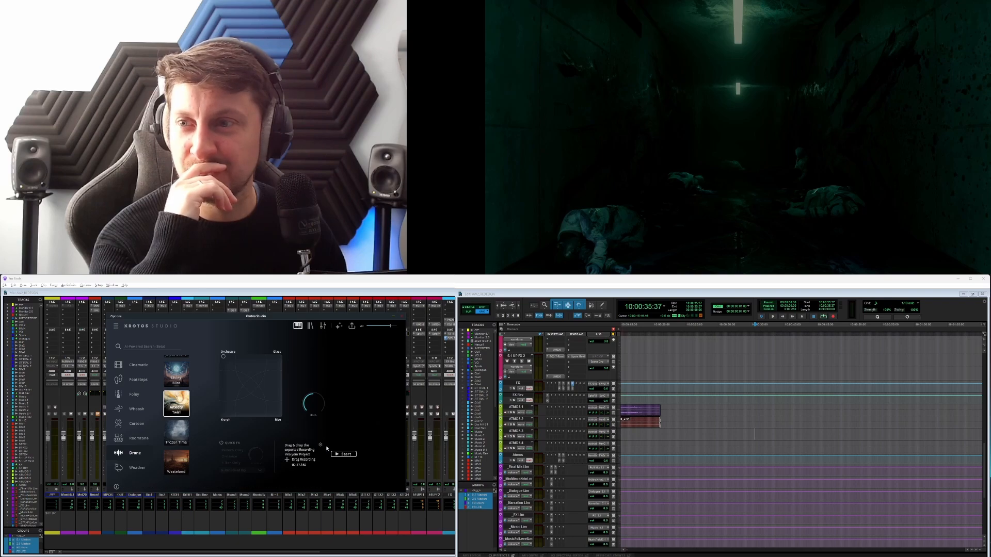
drag(224, 357, 221, 356)
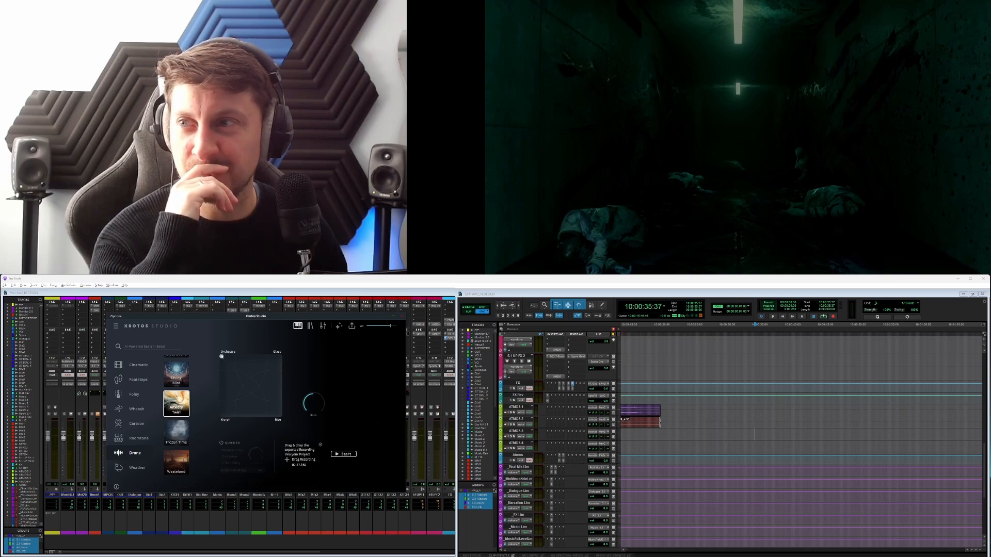
click(345, 454)
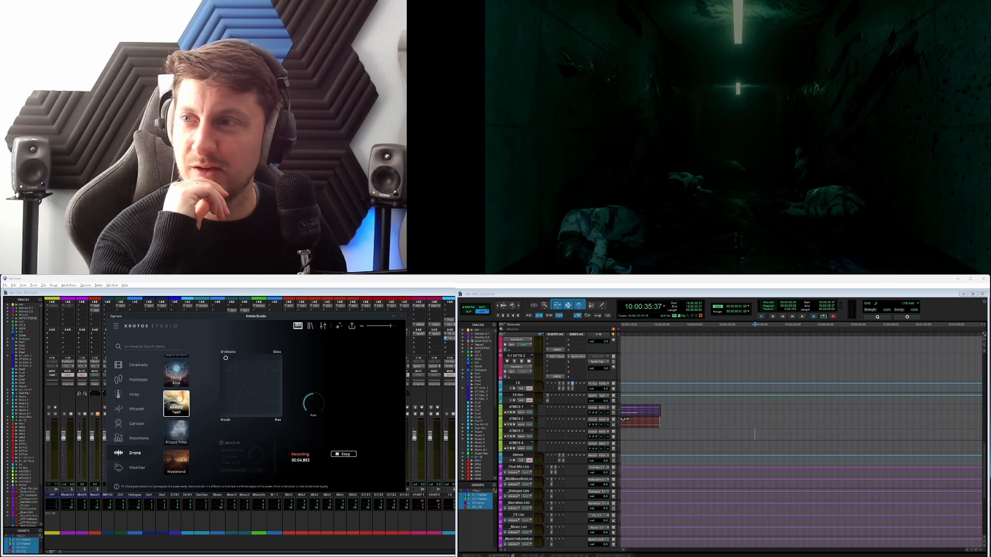
drag(225, 356, 230, 366)
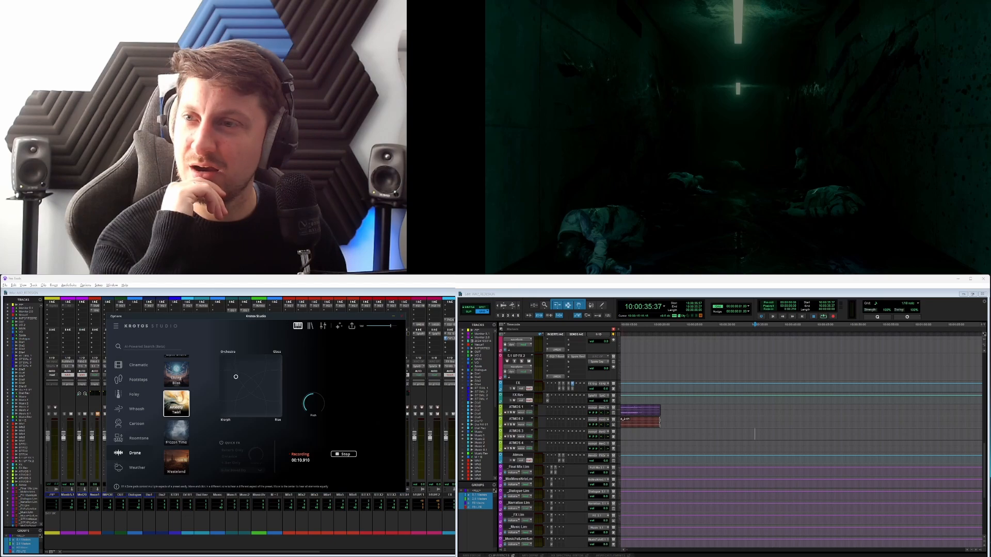
drag(237, 379, 238, 381)
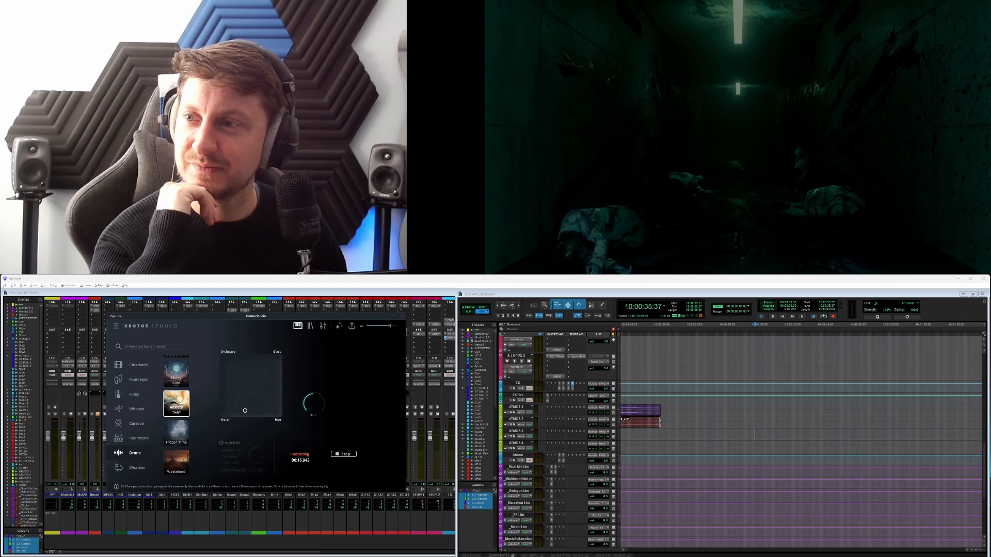
drag(246, 414, 248, 415)
click(343, 454)
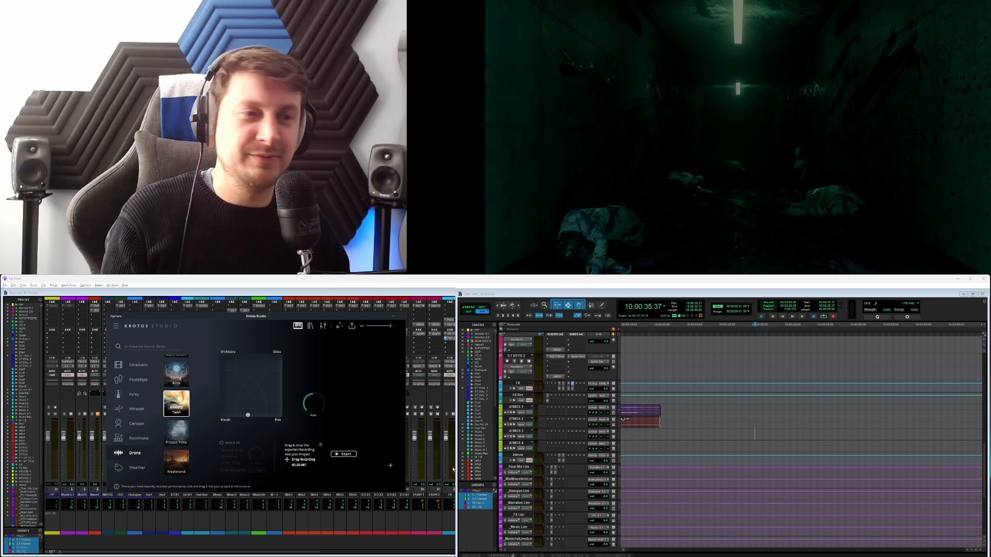
Place the new recording on the ATMOS 3 track and move it to start at about 10:00:47.
drag(303, 459, 768, 440)
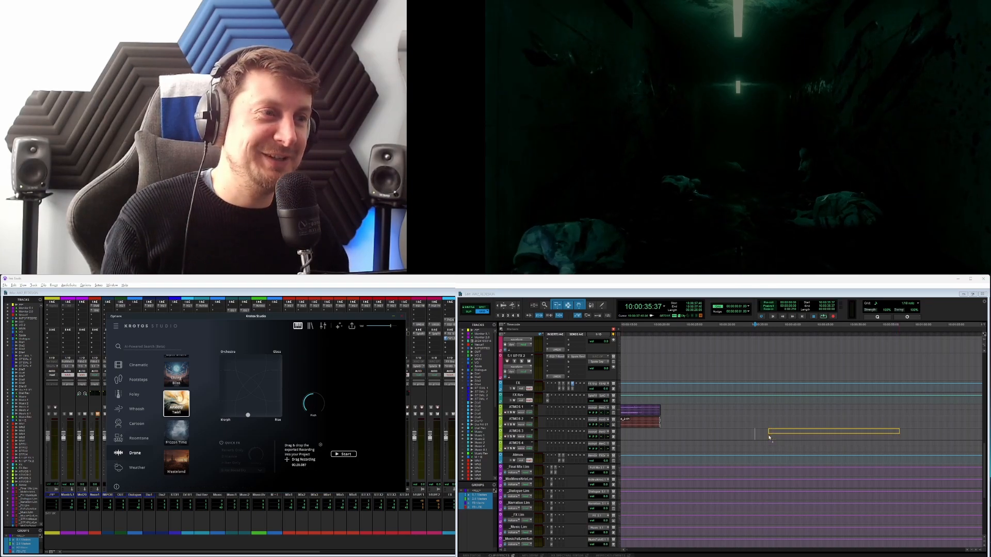
scroll(821, 440, right, 2)
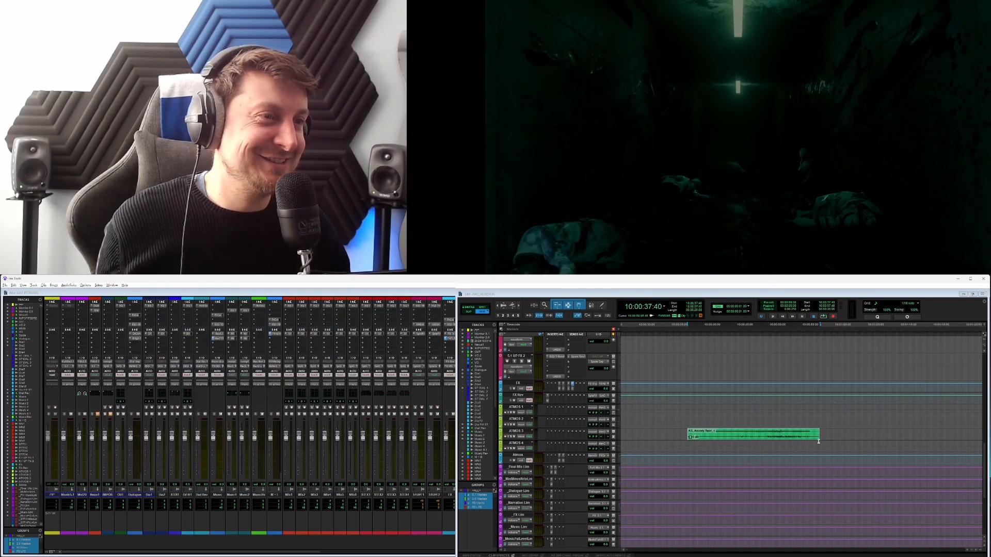
click(759, 441)
drag(759, 441, 819, 442)
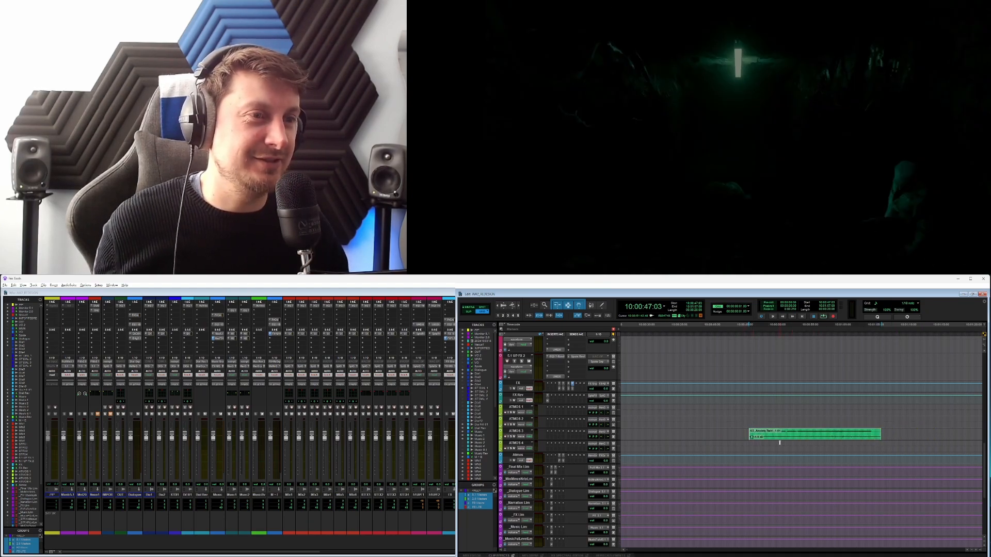
Audition the drone clip, trim off its opening section and move it to start at about 10:00:44.
click(747, 433)
key(space)
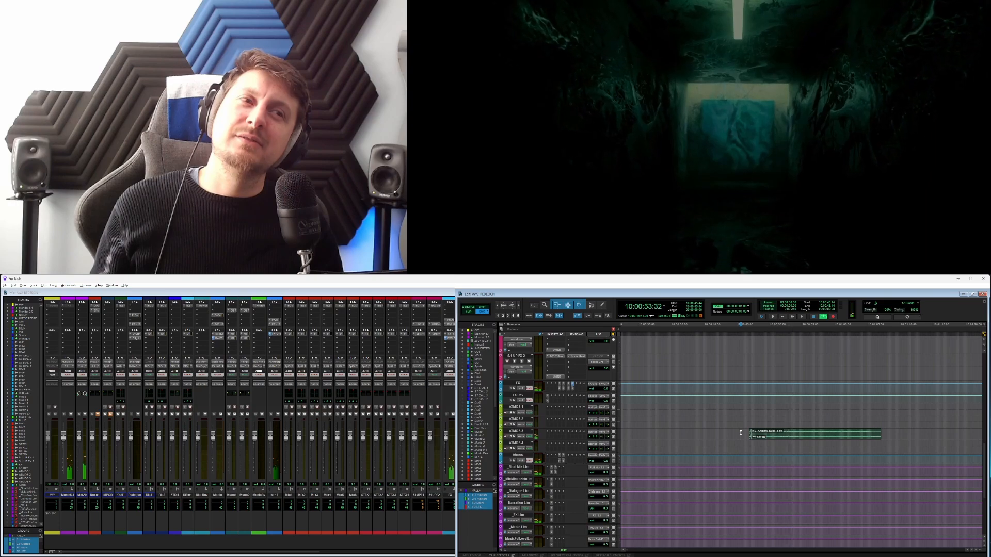
click(801, 431)
key(a)
drag(817, 438, 741, 435)
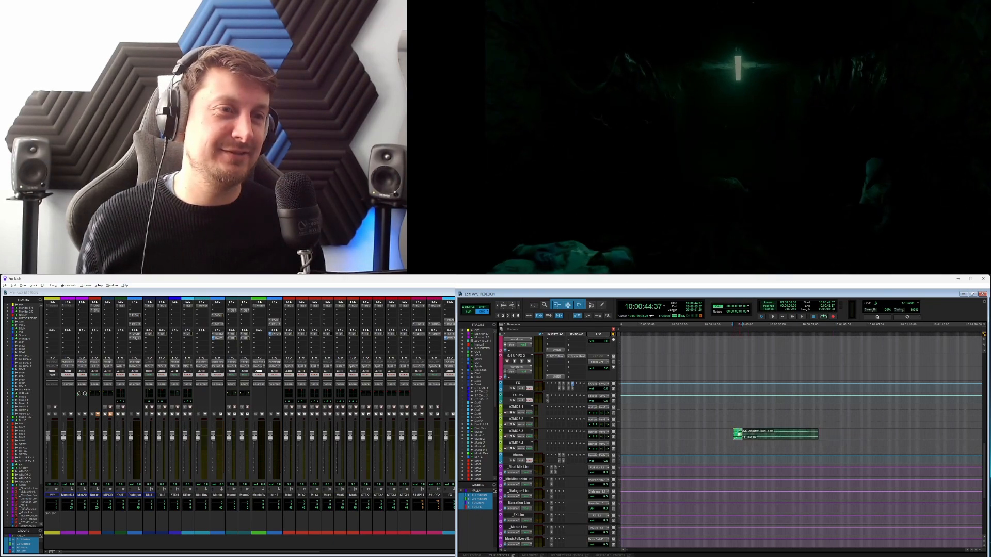
Apply a short fade-in to the start of the ATMOS 3 clip and play it back.
double_click(738, 436)
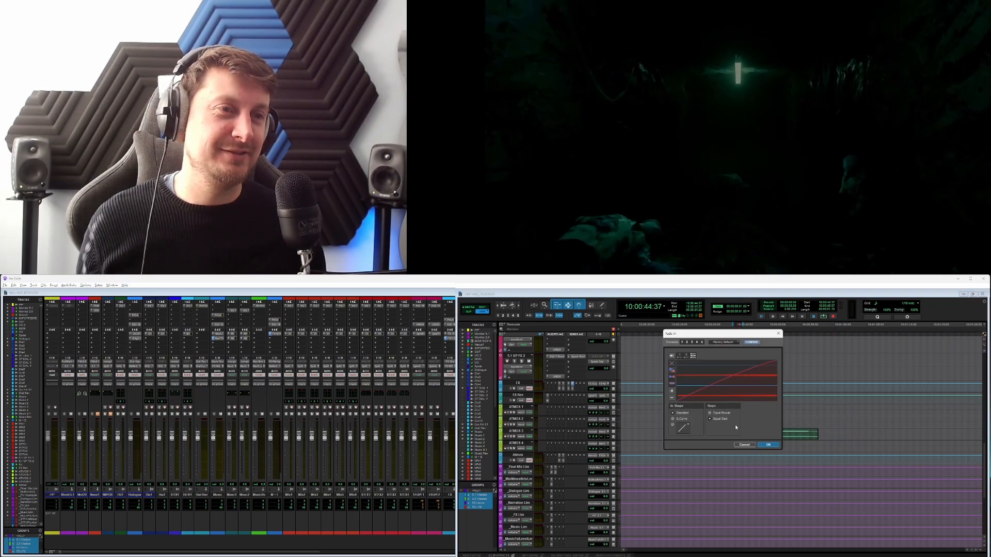
click(769, 446)
key(space)
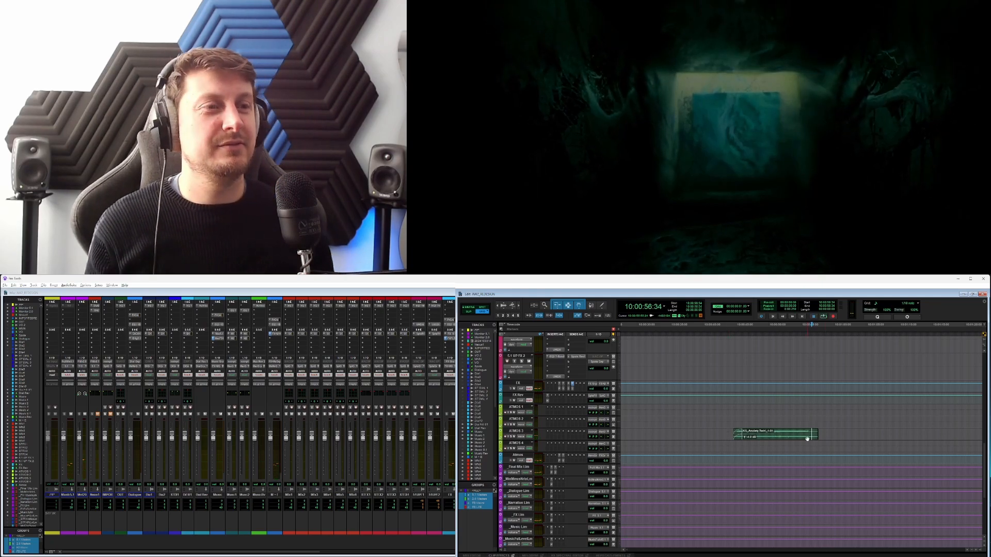
Move the ATMOS 3 clip to start at about 10:00:48 and audition its build into the title.
drag(805, 438, 829, 437)
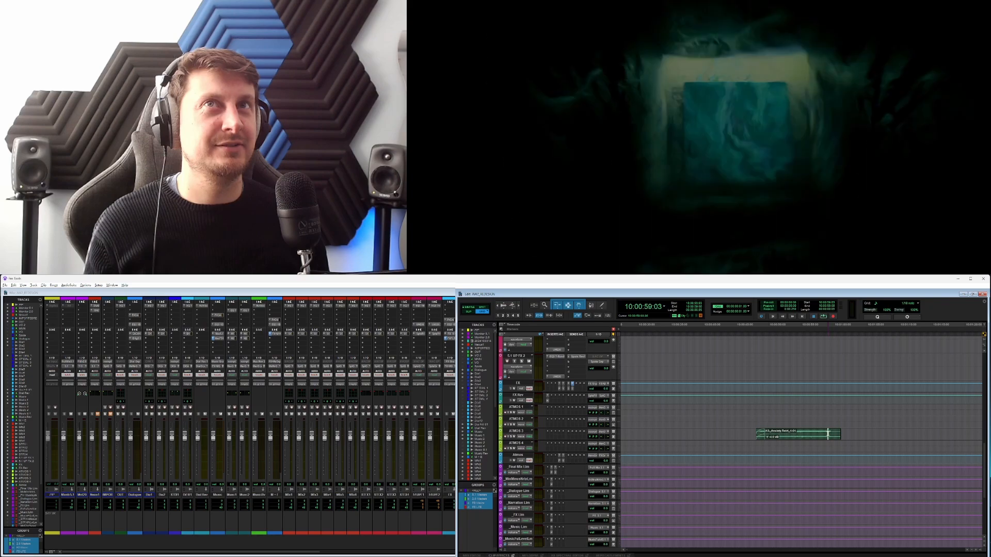
click(830, 437)
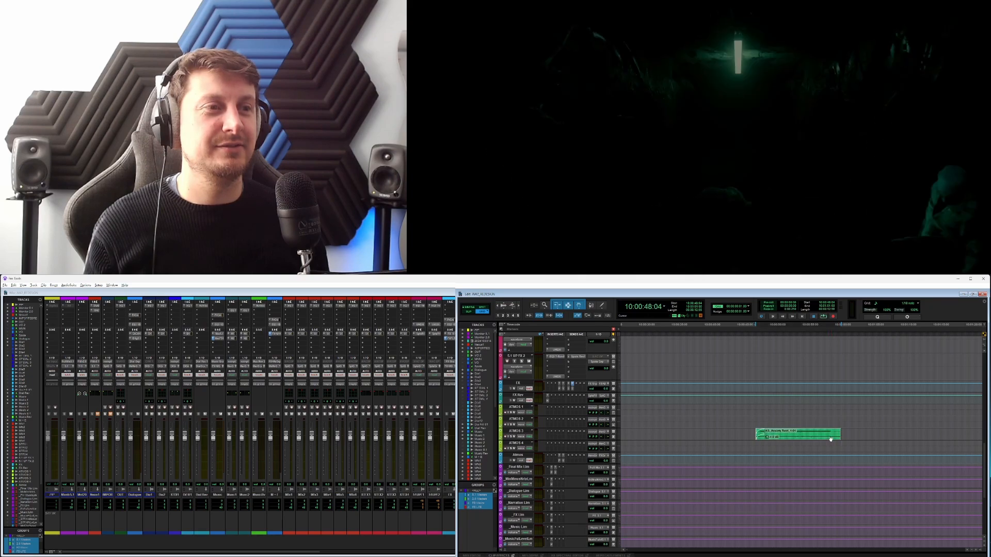
click(824, 430)
key(space)
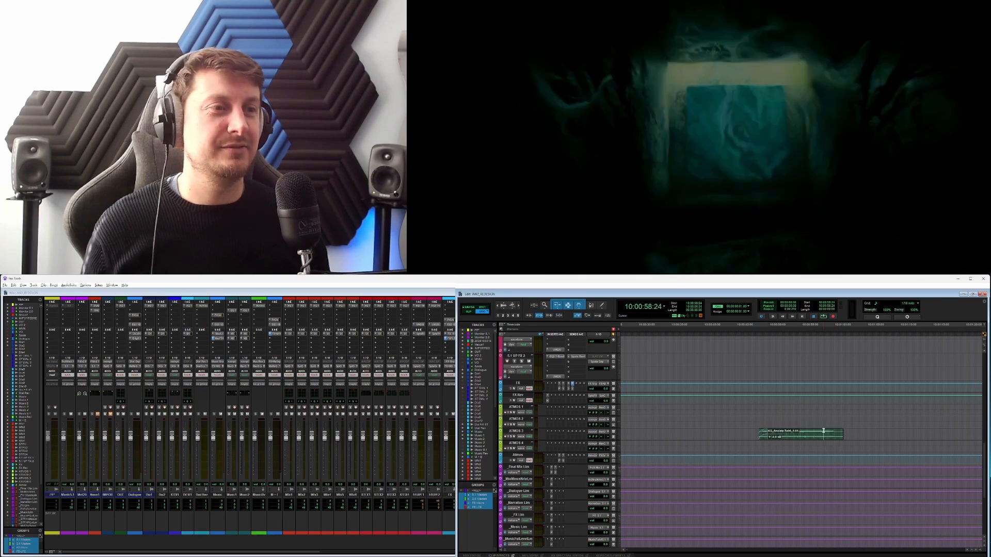
Fine-tune the clip's position to start at about 10:00:49 and replay the run-up to the title card.
click(830, 438)
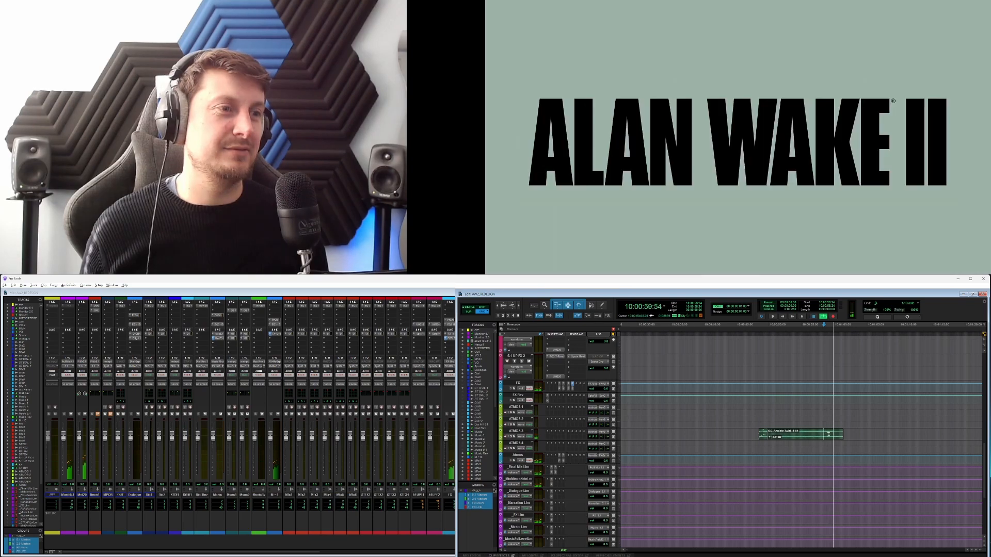
drag(830, 438, 835, 438)
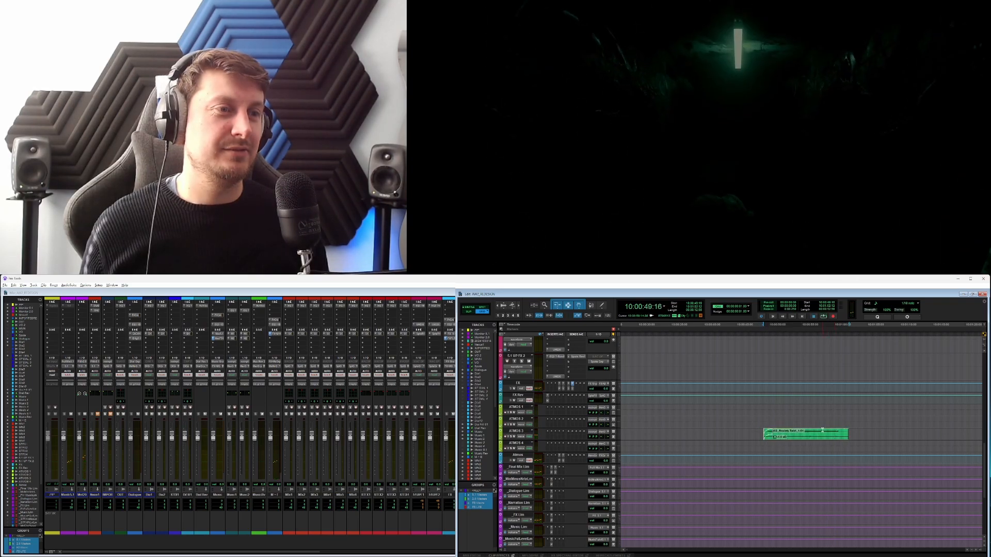
click(823, 431)
key(space)
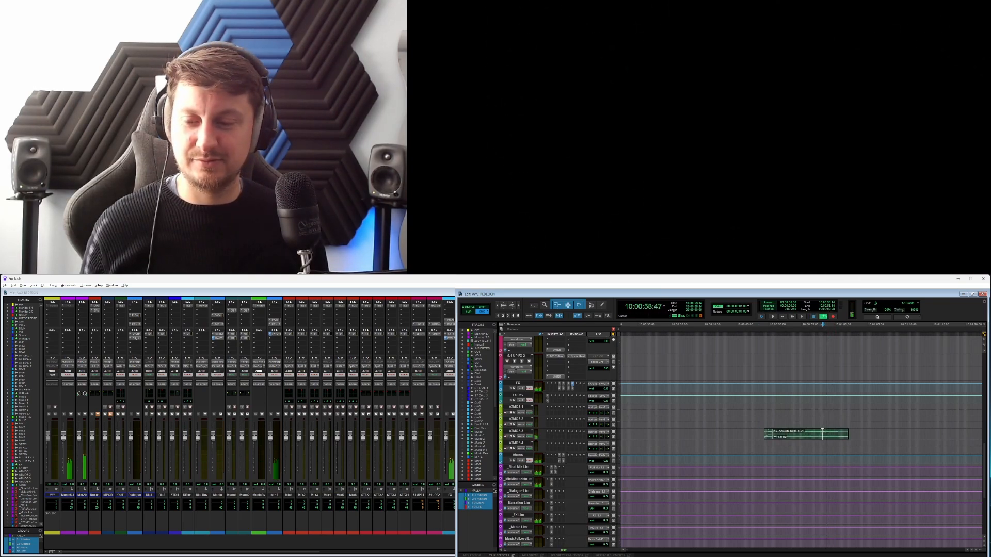
key(space)
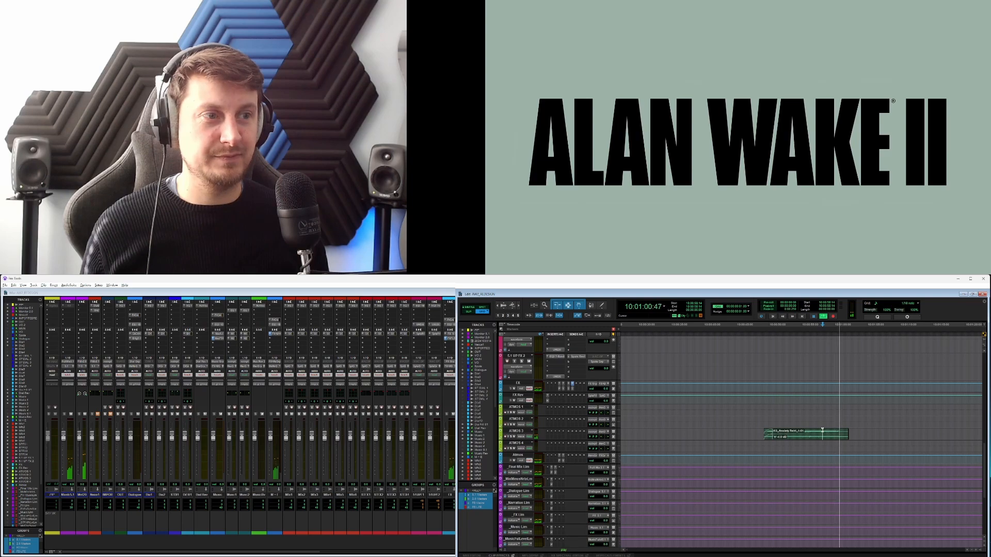
drag(834, 438, 833, 438)
click(813, 430)
key(space)
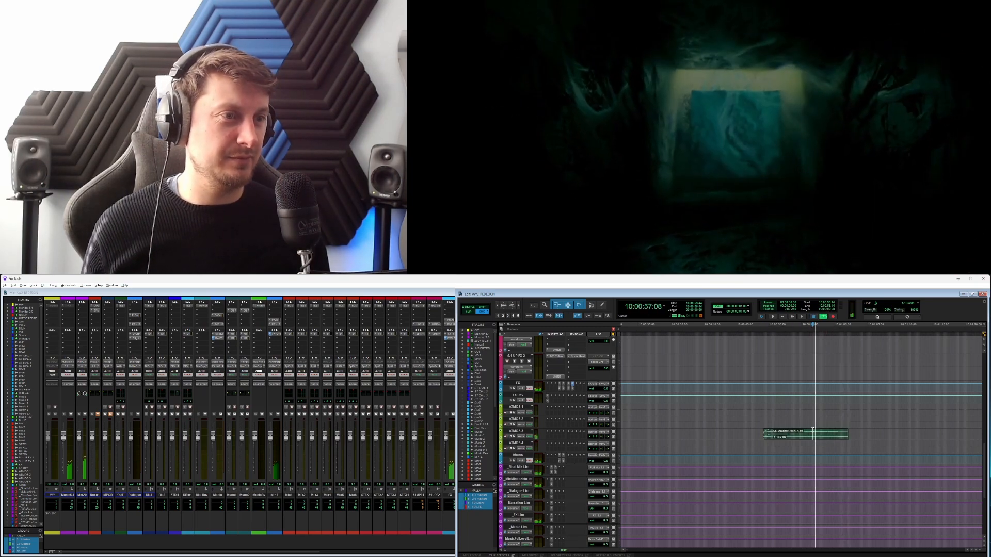
key(space)
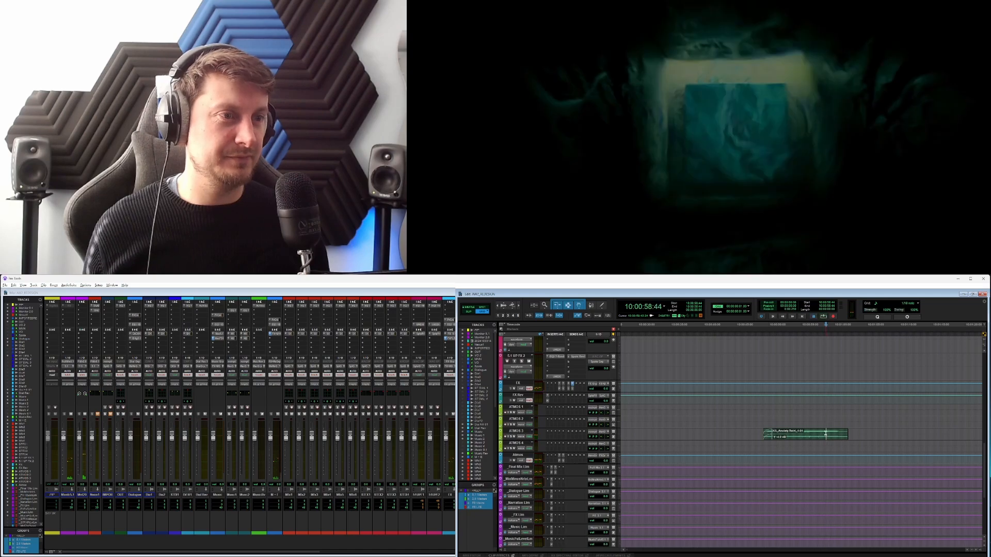
Trim the end of the ATMOS 3 clip back to about 10:00:58:50.
click(825, 434)
key(s)
click(816, 439)
mouse_move(816, 440)
mouse_down()
mouse_move(832, 422)
mouse_move(822, 420)
mouse_move(826, 430)
mouse_up()
click(823, 436)
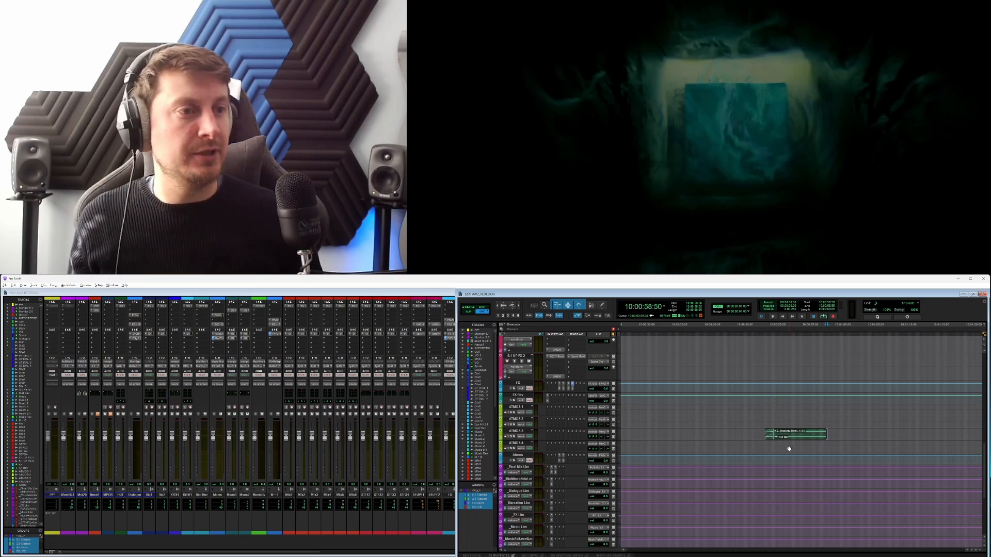
Replay the passage from about 10:00:57 into the title card to review how the ATMOS 3 clip ends.
click(809, 445)
drag(816, 443, 830, 445)
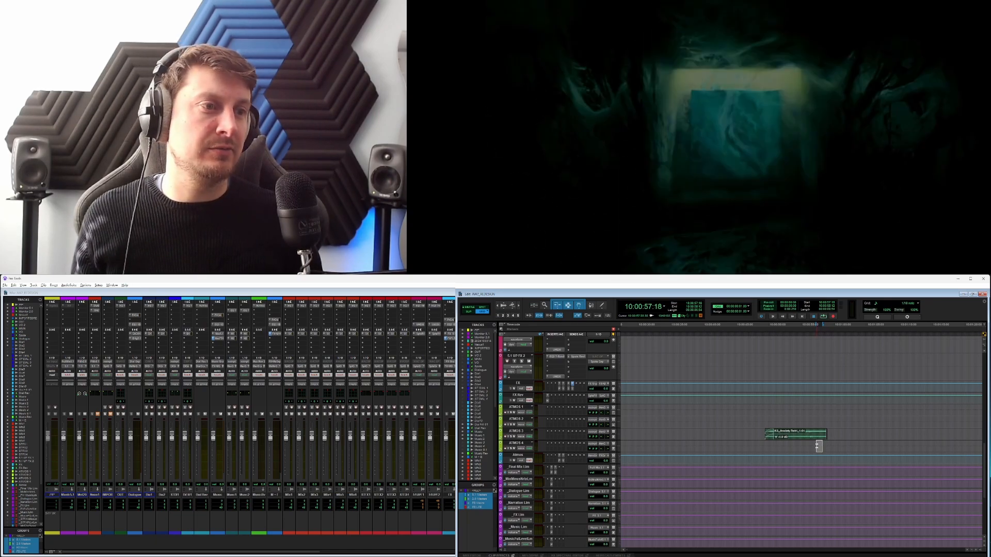
click(818, 445)
click(814, 446)
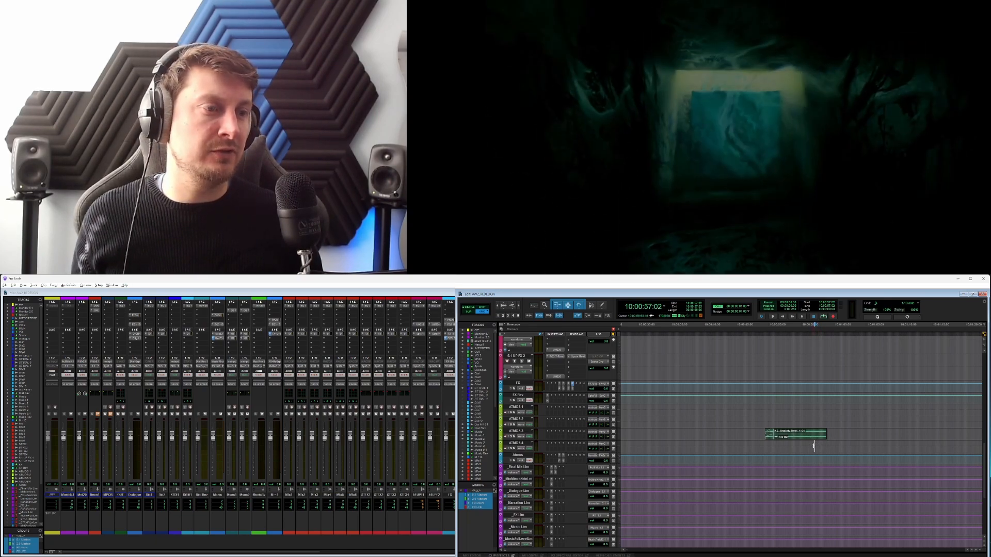
key(space)
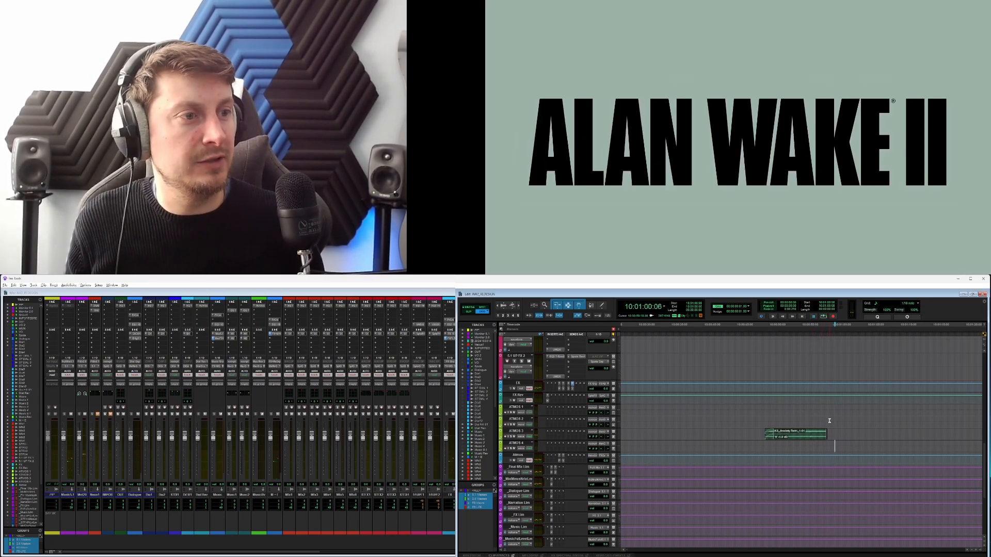
click(828, 421)
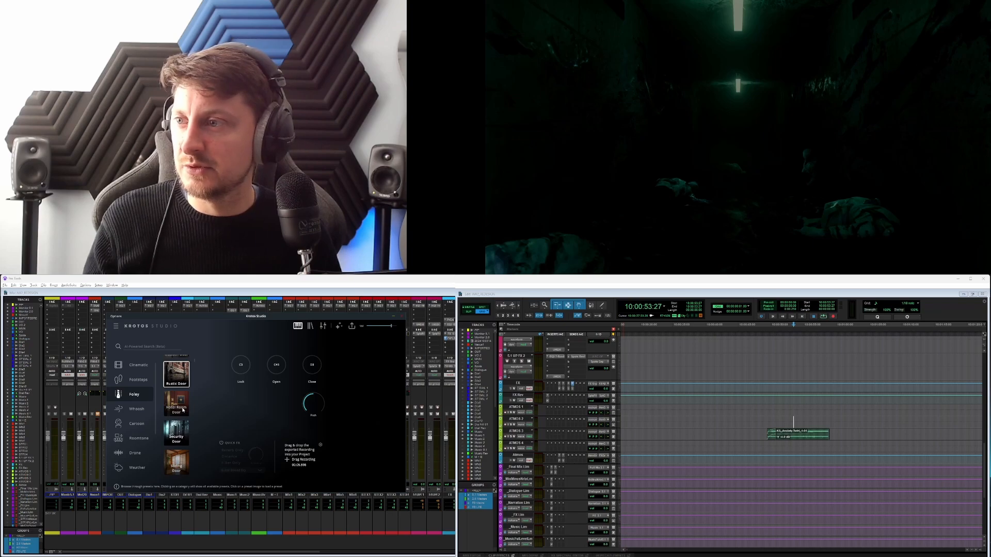
Locate the end of the build-up around 10:00:58 and audition it up to the cut before the title.
scroll(137, 426, up, 1)
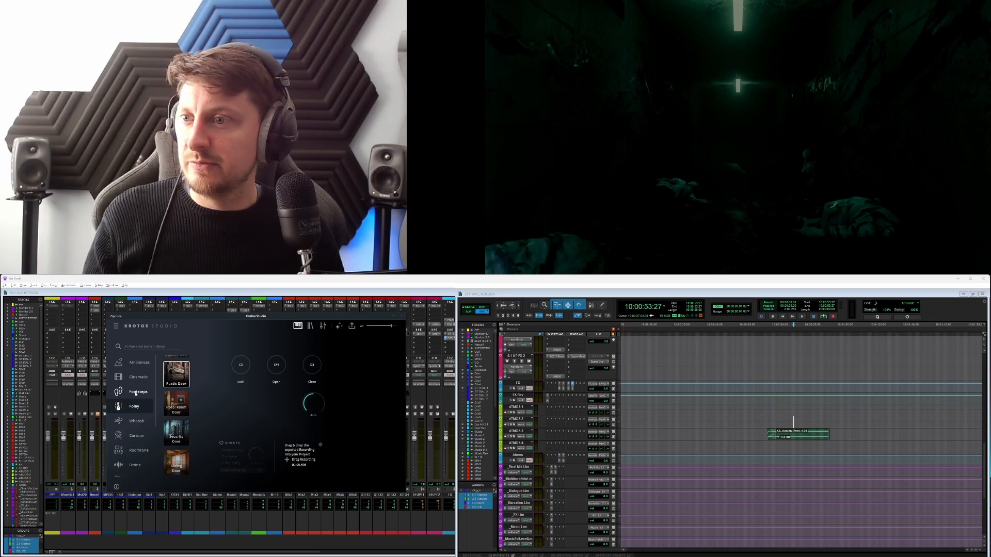
click(822, 445)
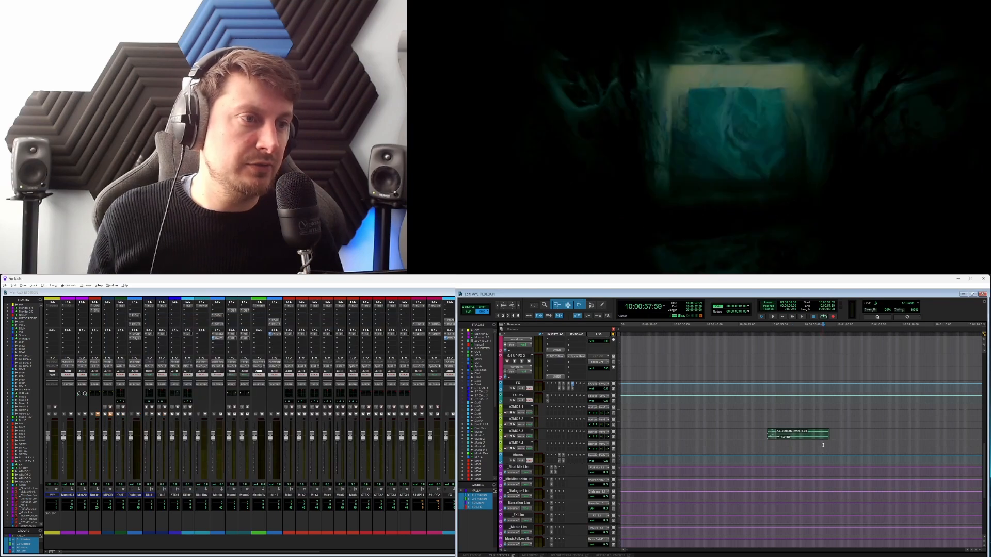
mouse_move(811, 445)
mouse_down()
mouse_move(831, 446)
mouse_move(818, 446)
mouse_up()
key(space)
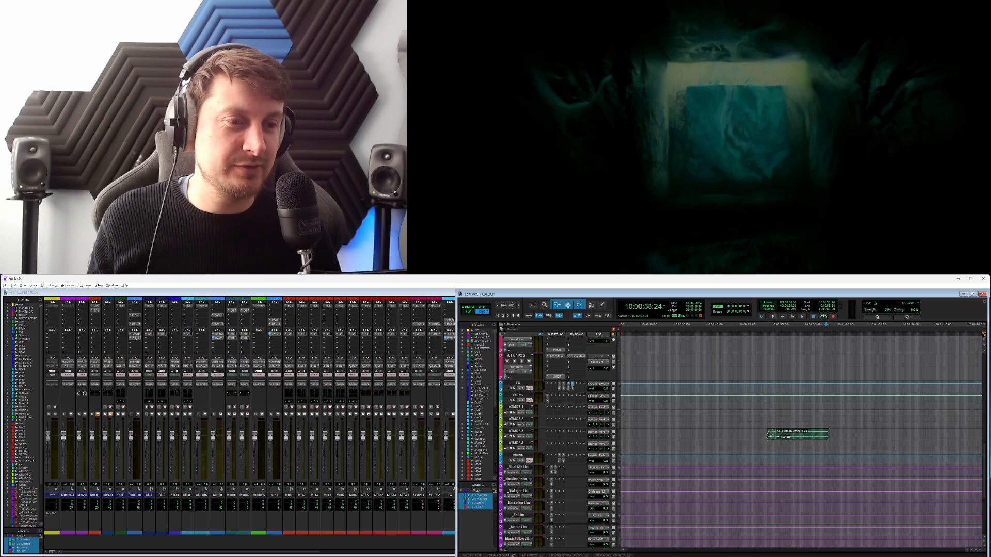
Switch to Krotos Studio, browse the preset categories, and load the Trailer Rise preset from Cinematic.
click(724, 556)
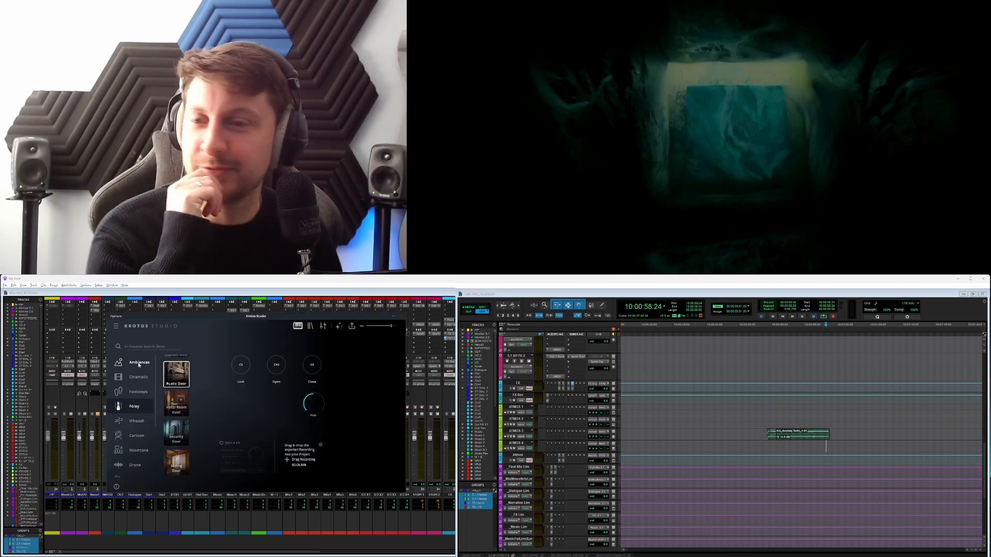
scroll(141, 425, down, 2)
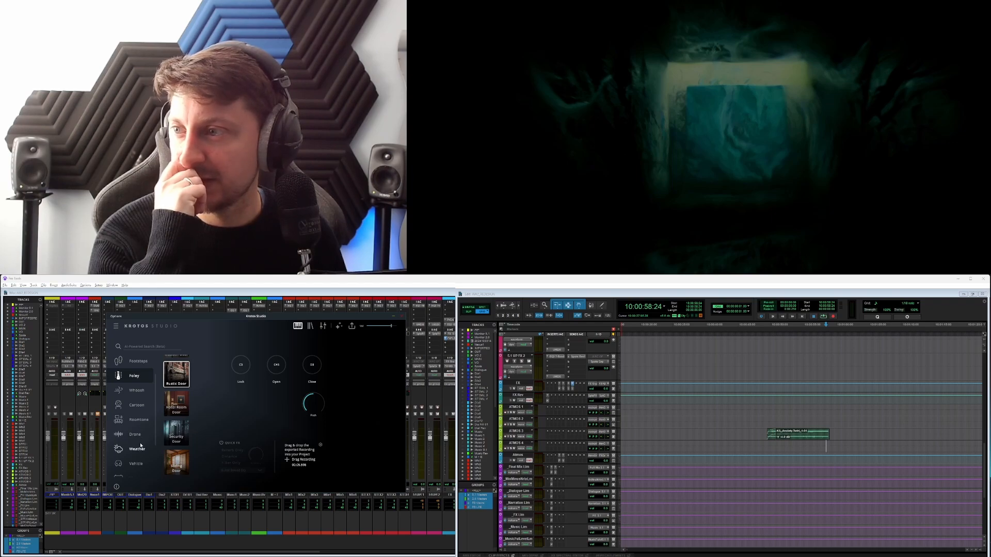
scroll(139, 445, down, 3)
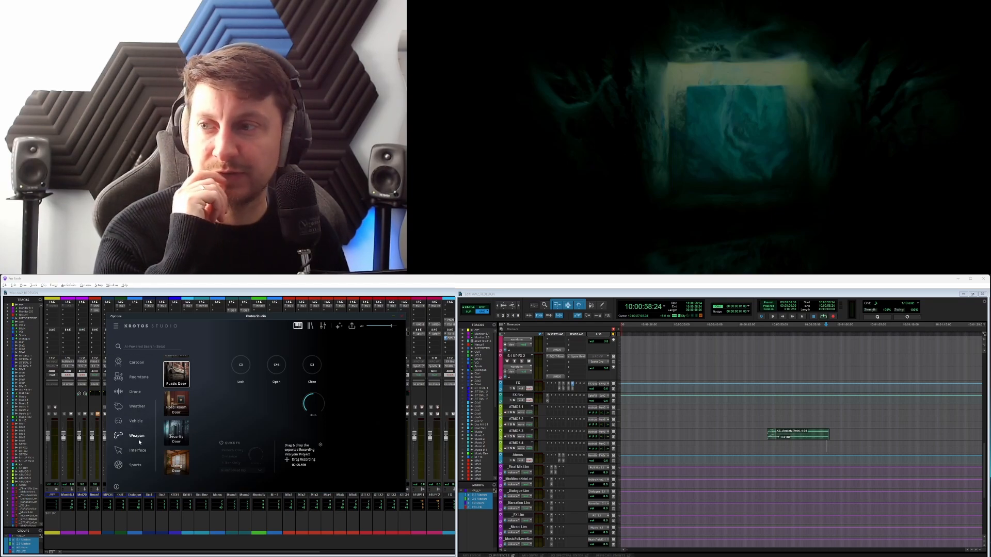
scroll(132, 437, up, 3)
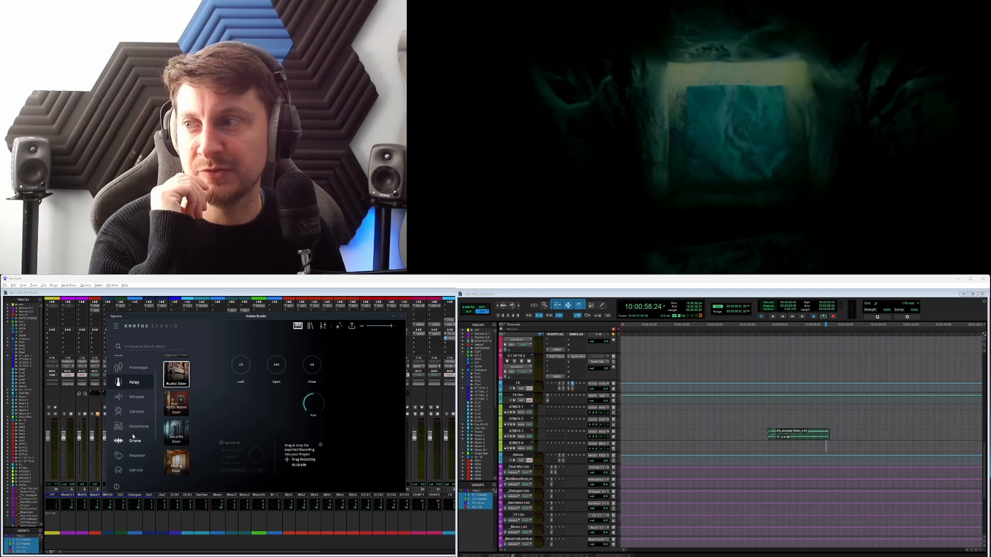
scroll(134, 437, up, 2)
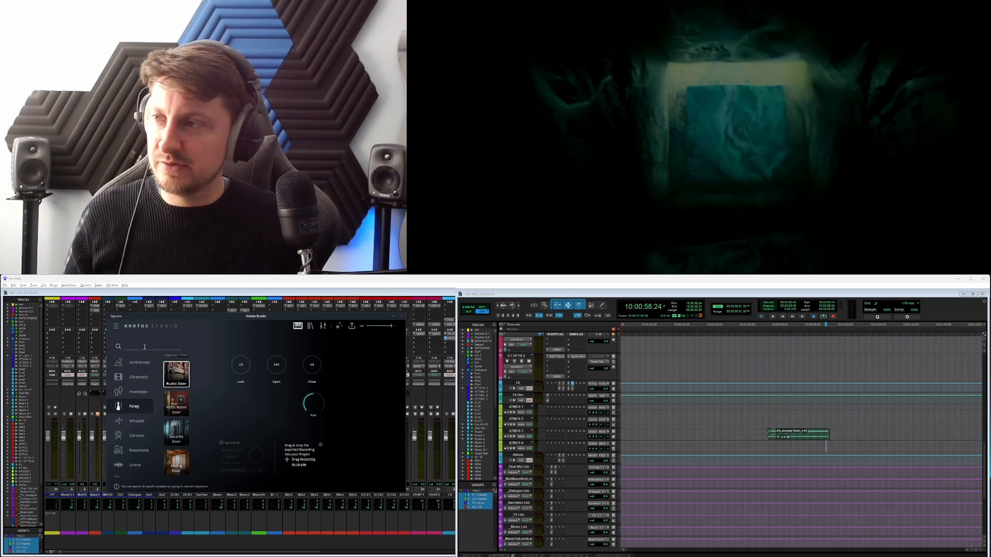
click(138, 378)
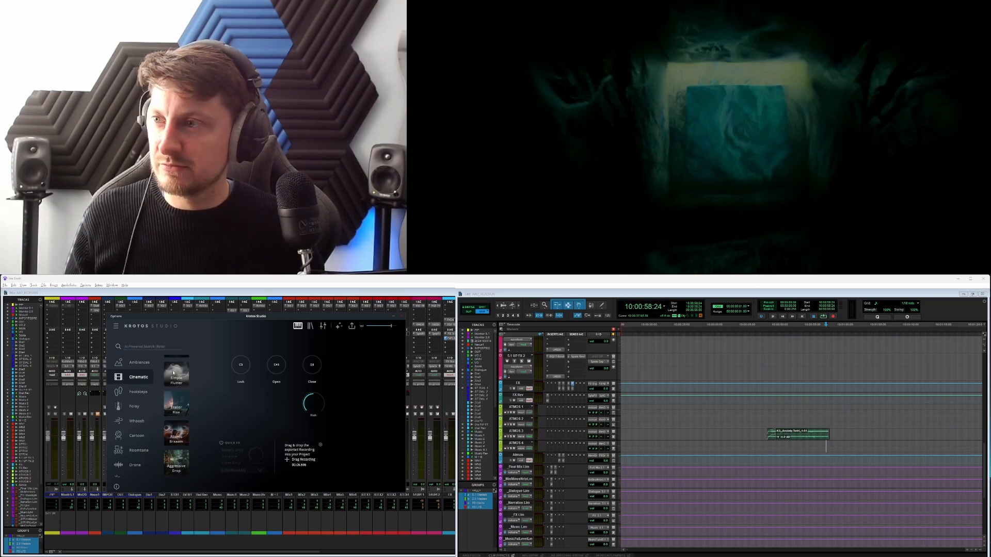
click(177, 408)
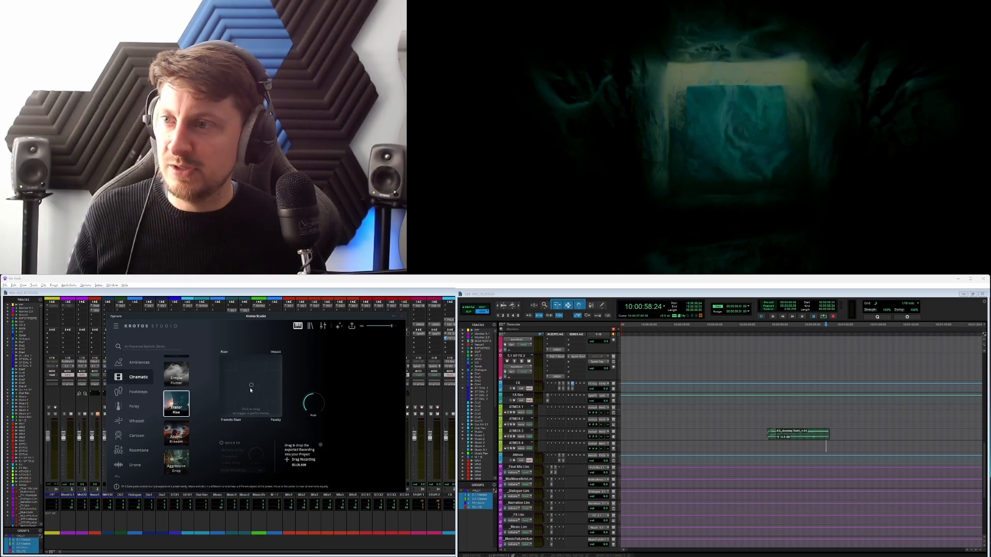
Perform and record the Trailer Rise sound by moving between the corners of the XY pad, finishing in the lower corner.
drag(249, 387, 232, 369)
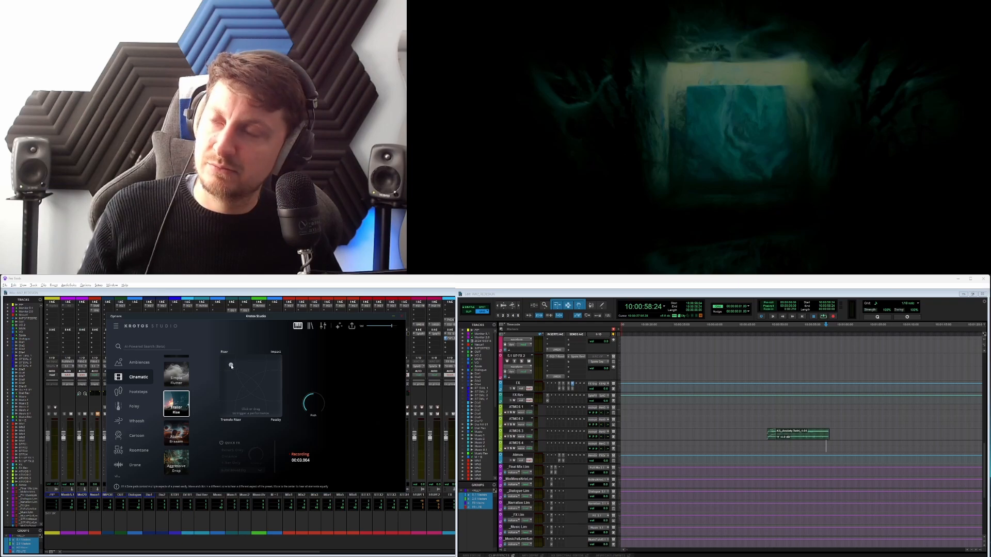
drag(231, 366, 271, 363)
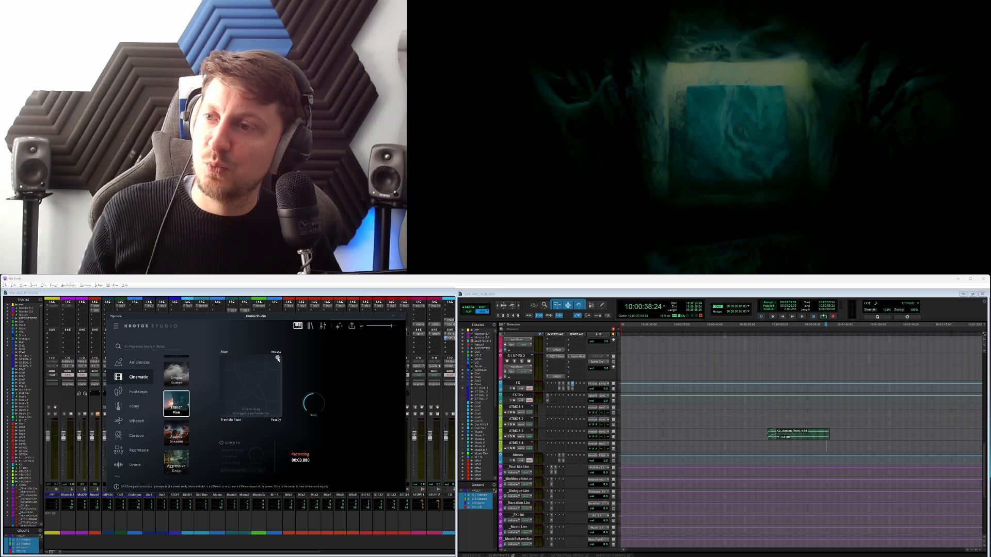
click(229, 405)
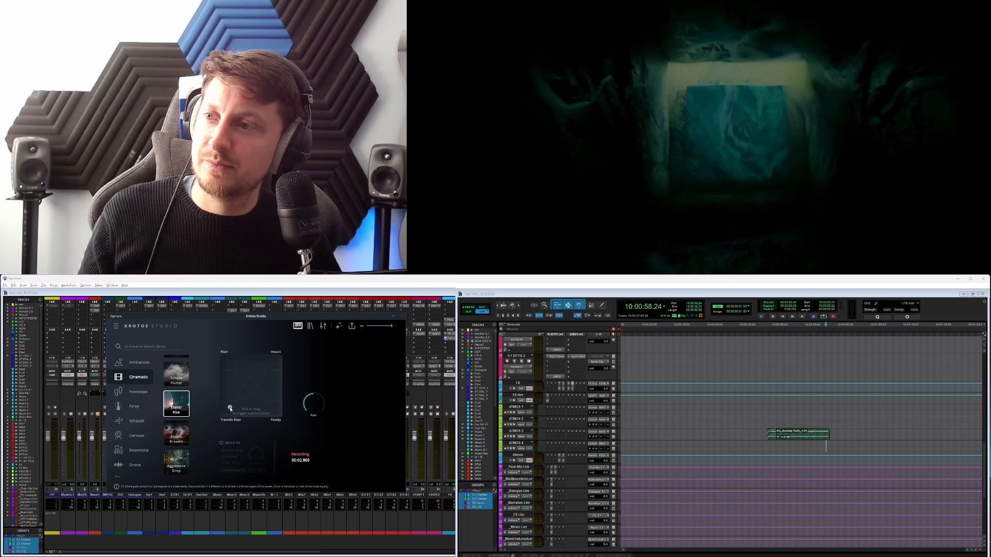
drag(230, 408, 230, 407)
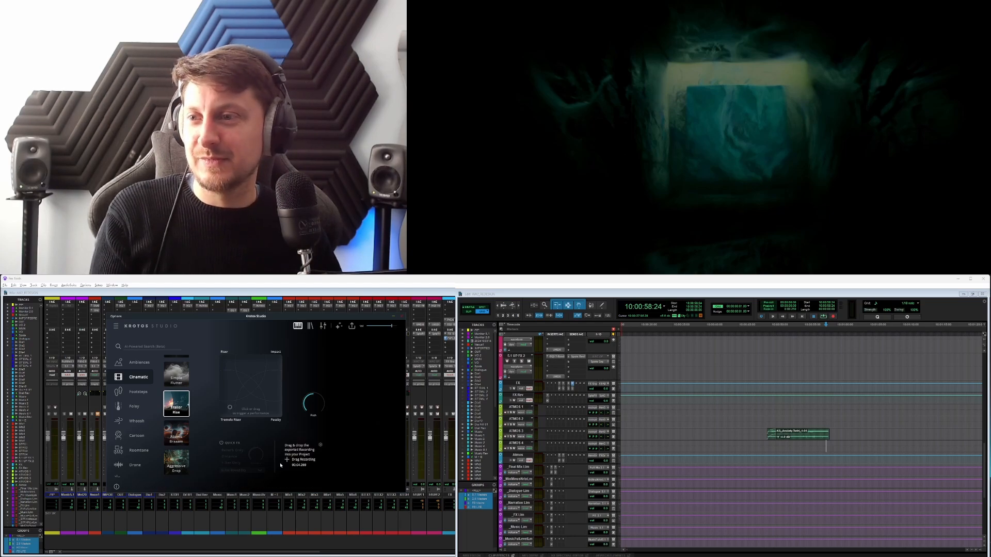
Place the Krotos recording on the STFX 2 track at about 10:00:56:22 and play it against the picture.
drag(721, 451, 826, 510)
scroll(827, 369, up, 10)
scroll(819, 459, down, 3)
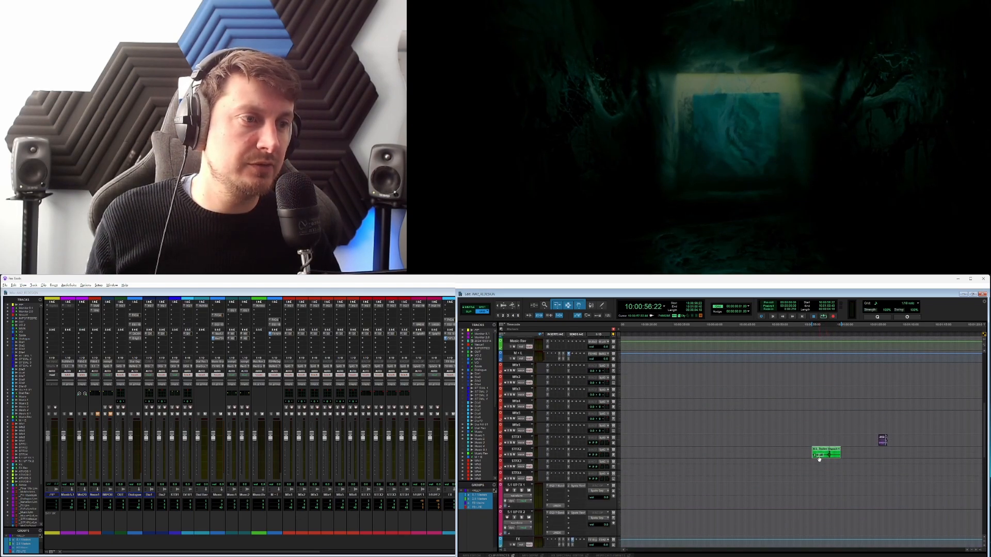
key(space)
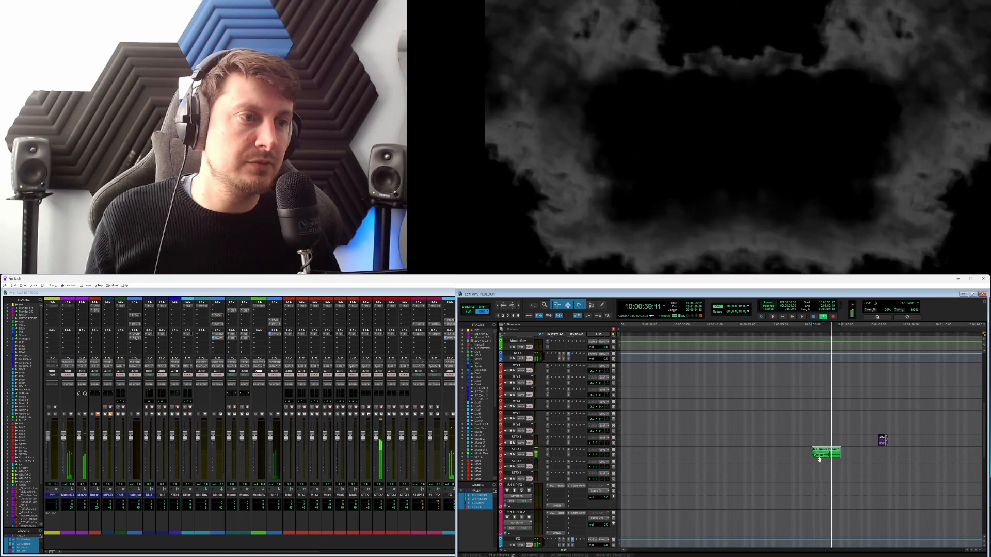
click(823, 439)
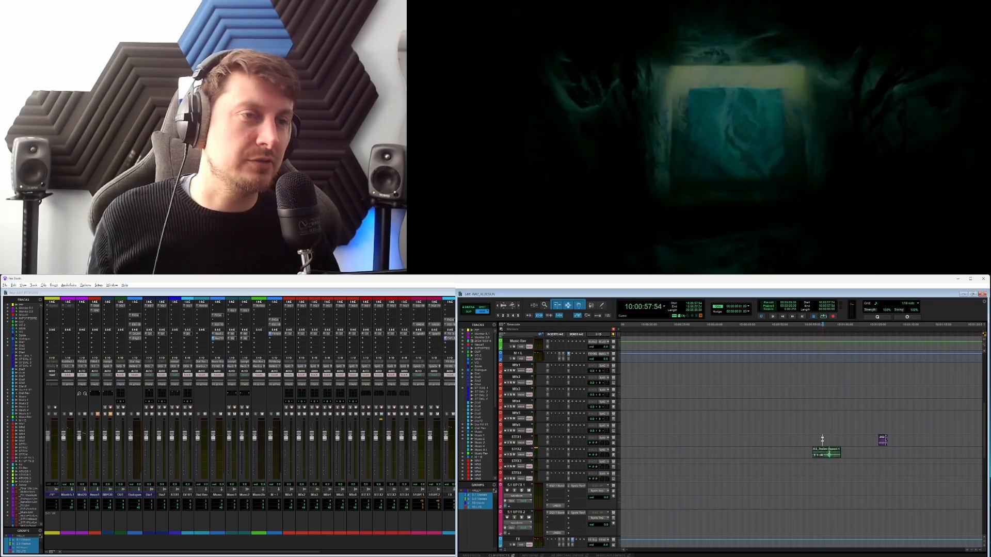
key(space)
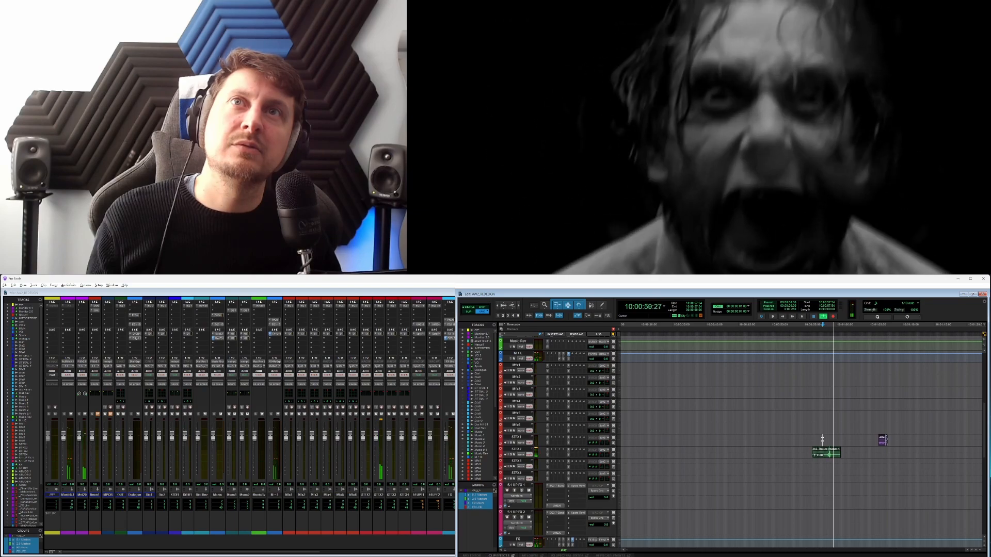
Nudge the STFX 2 clip five frames later to about 10:00:56:27 and replay it against the screaming face.
click(832, 456)
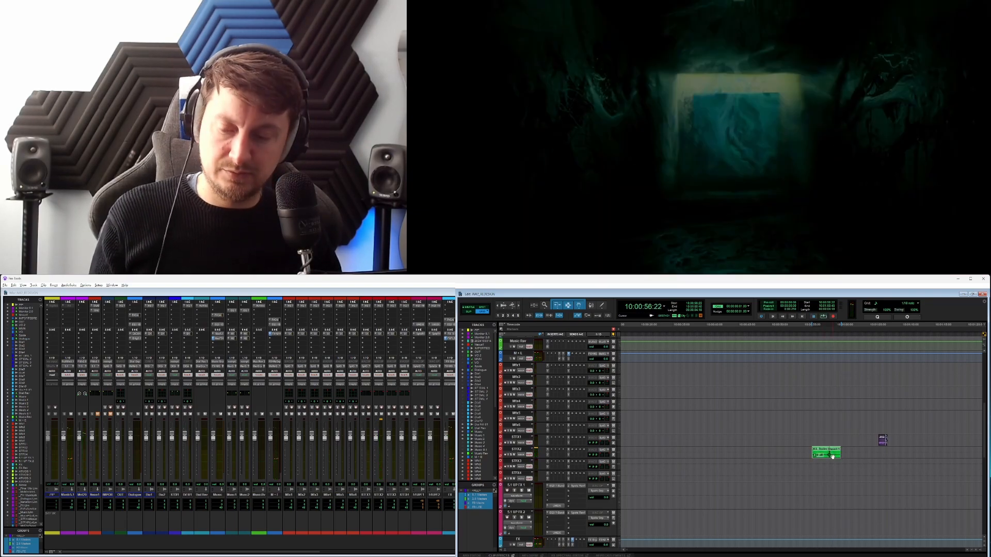
key(KP_Add)
key(KP_Add)
key(KP_Add)
key(KP_Add)
key(KP_Add)
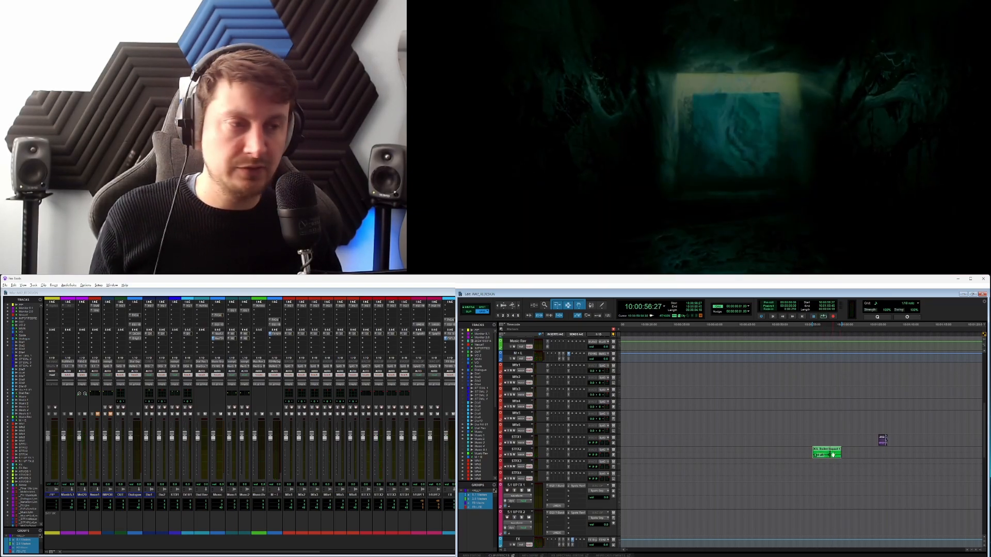
key(space)
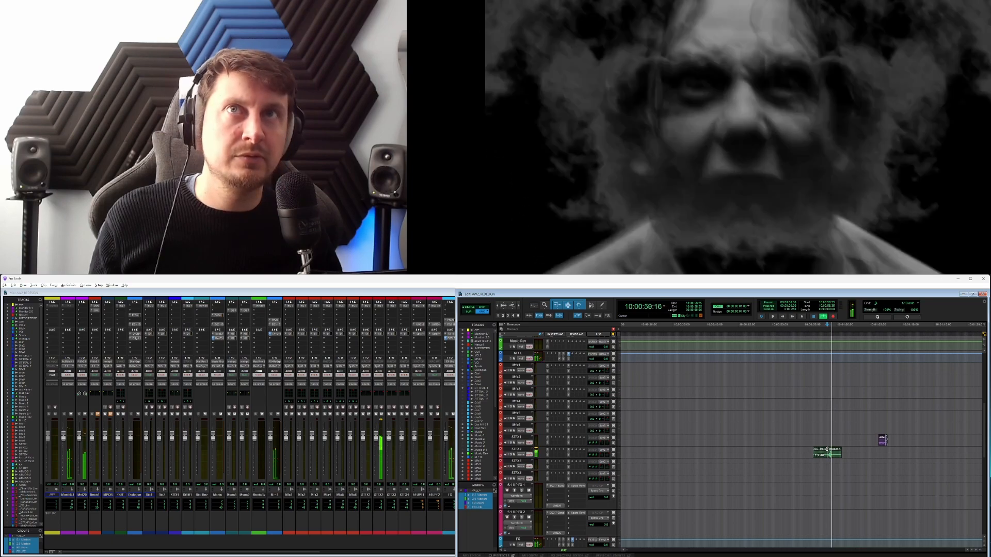
click(832, 444)
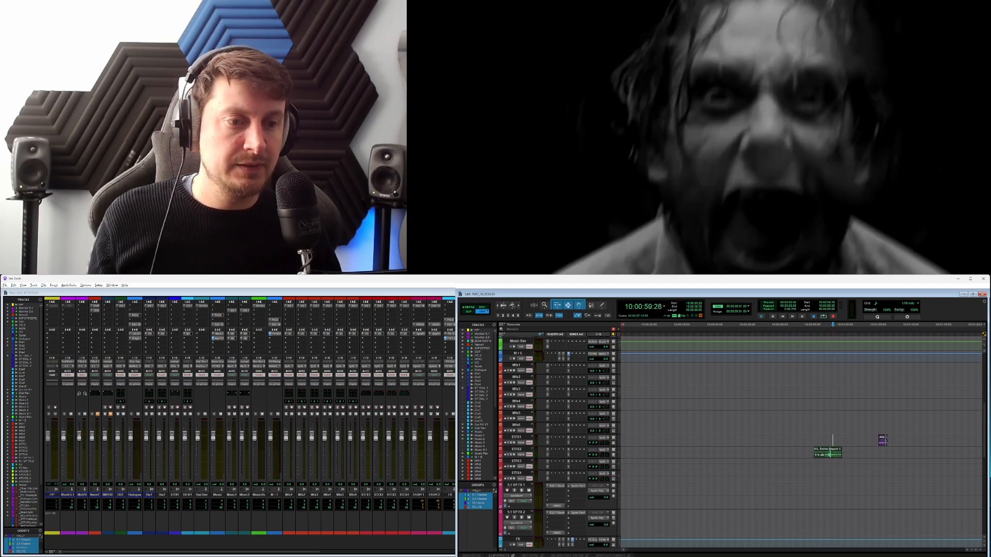
Search the Krotos Studio presets for "scream" and browse the matching presets.
click(694, 556)
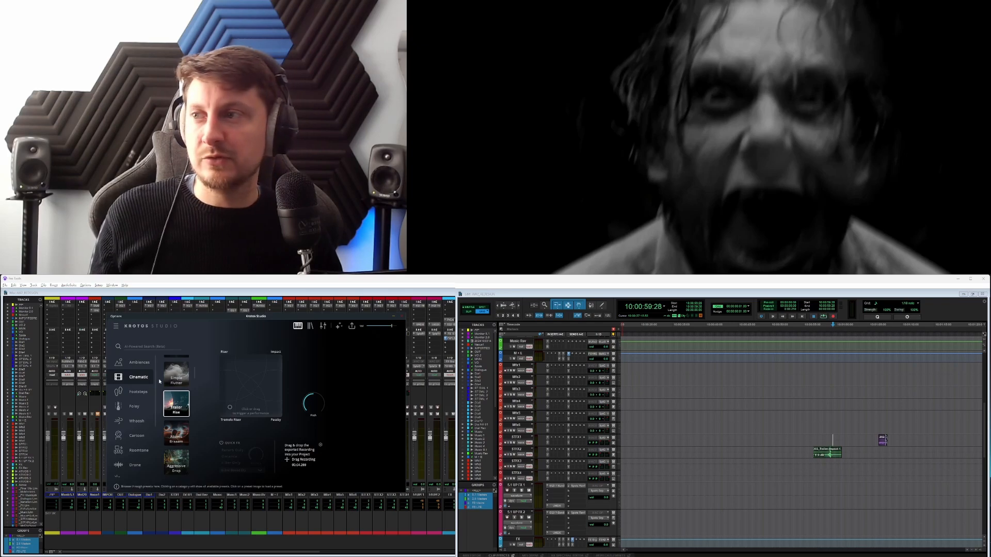
click(153, 346)
text(scream)
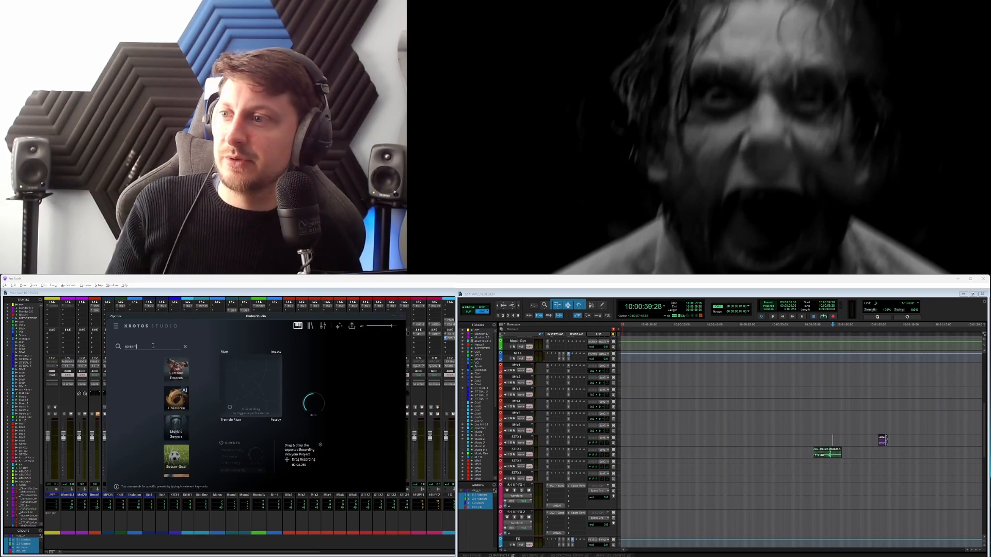
scroll(182, 447, down, 2)
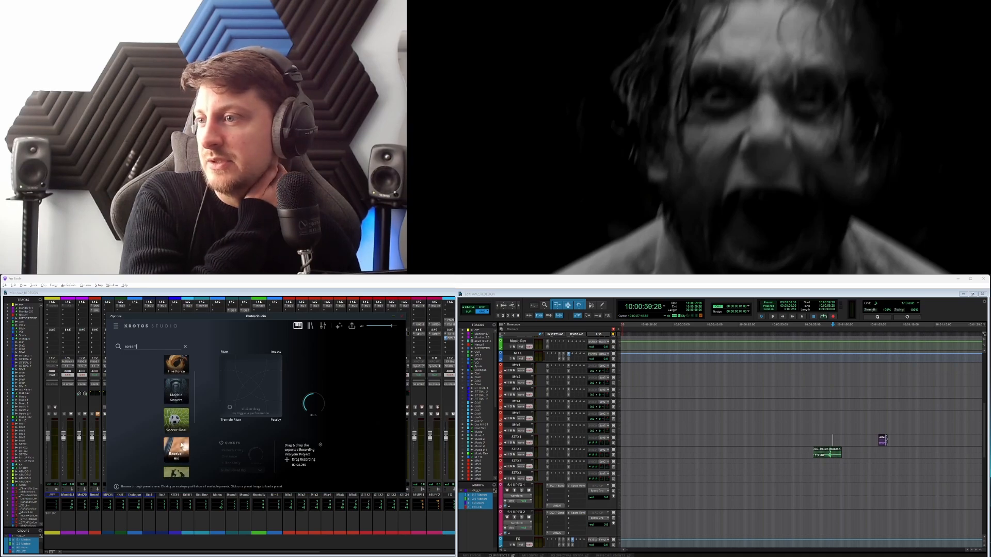
scroll(182, 447, down, 1)
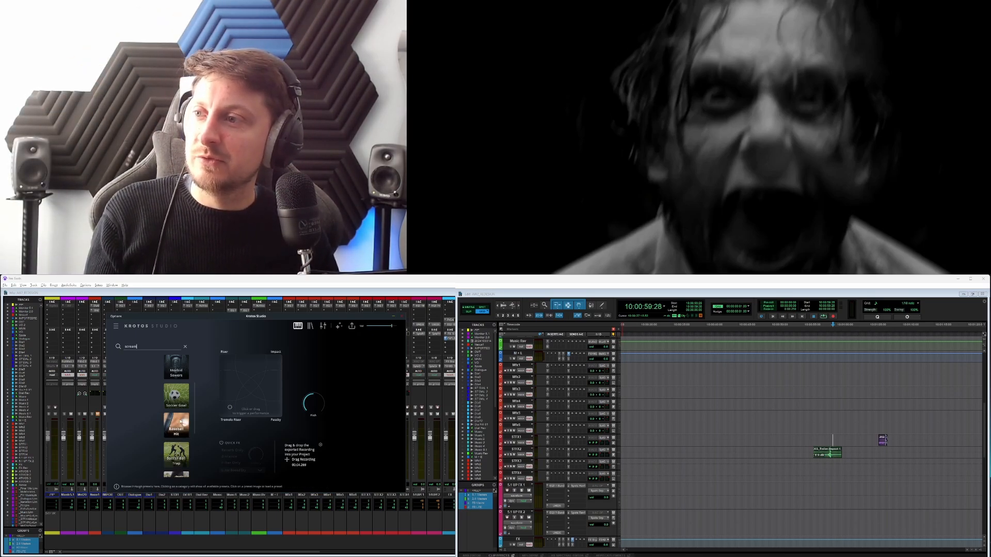
scroll(174, 450, up, 3)
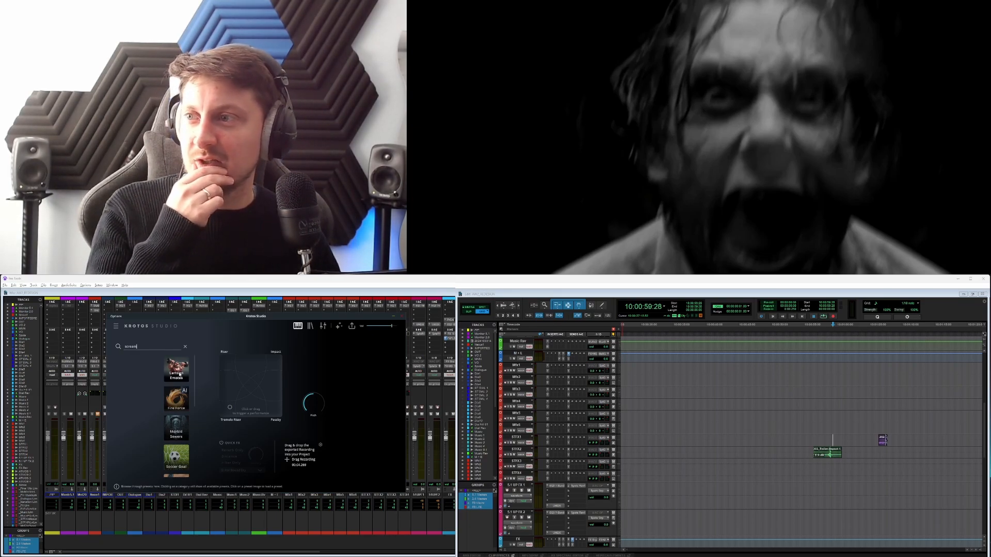
Load the Cartoon Emotes preset and audition its vocal sounds across the XY pad.
click(180, 375)
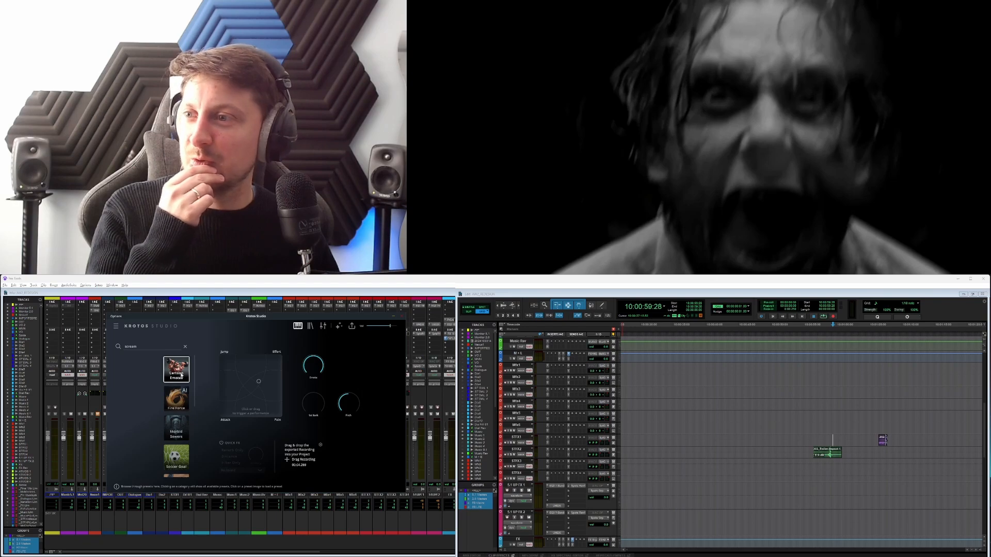
drag(258, 381, 273, 402)
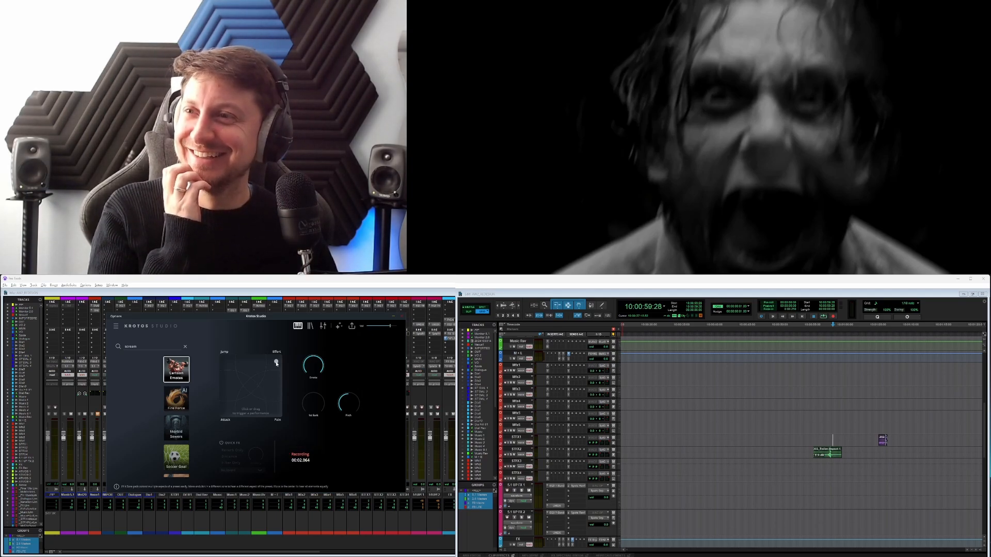
drag(230, 358, 230, 358)
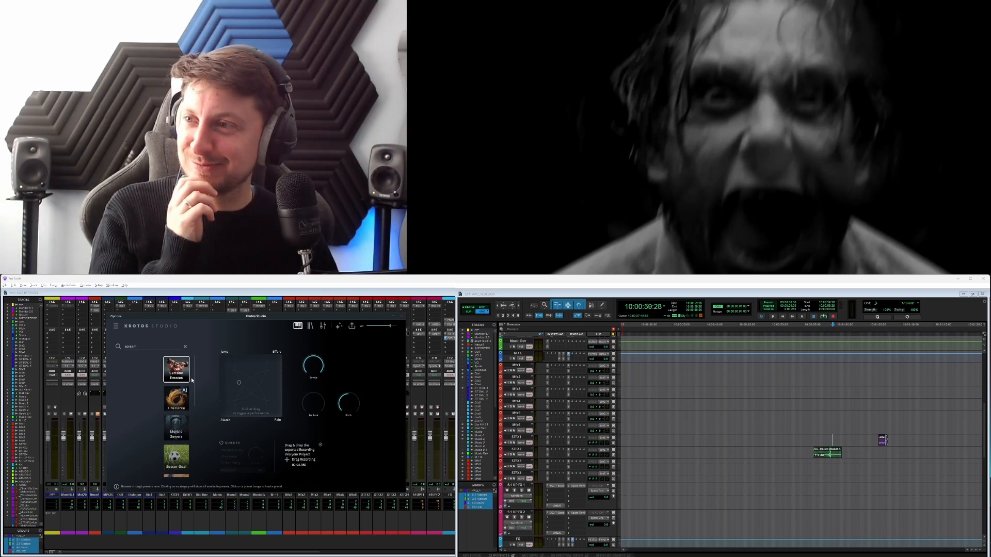
mouse_move(195, 377)
mouse_down()
mouse_move(191, 452)
mouse_move(190, 373)
mouse_up()
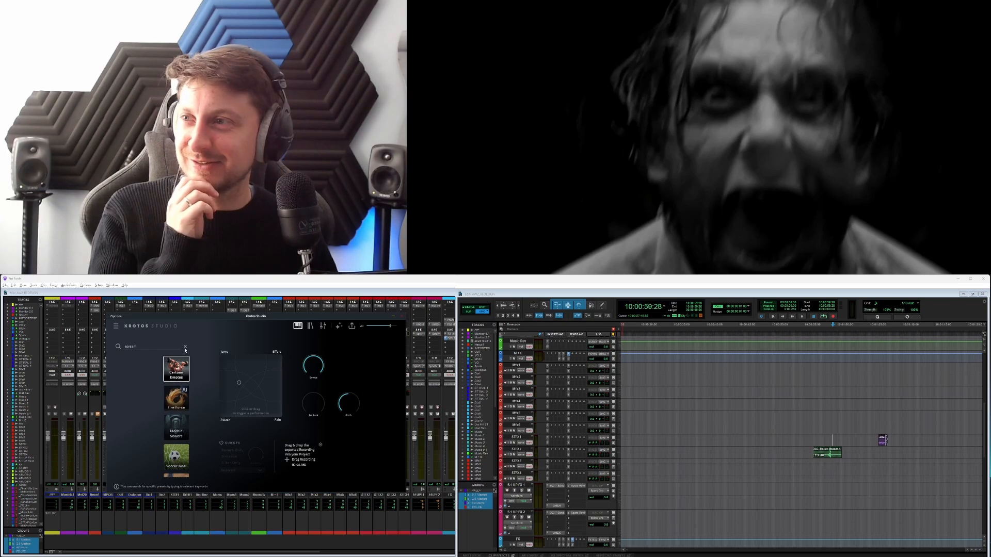
Clear the Krotos Studio preset search and trim the end of the STFX 2 clip at 10:00:59:54, on the title's appearance.
click(185, 347)
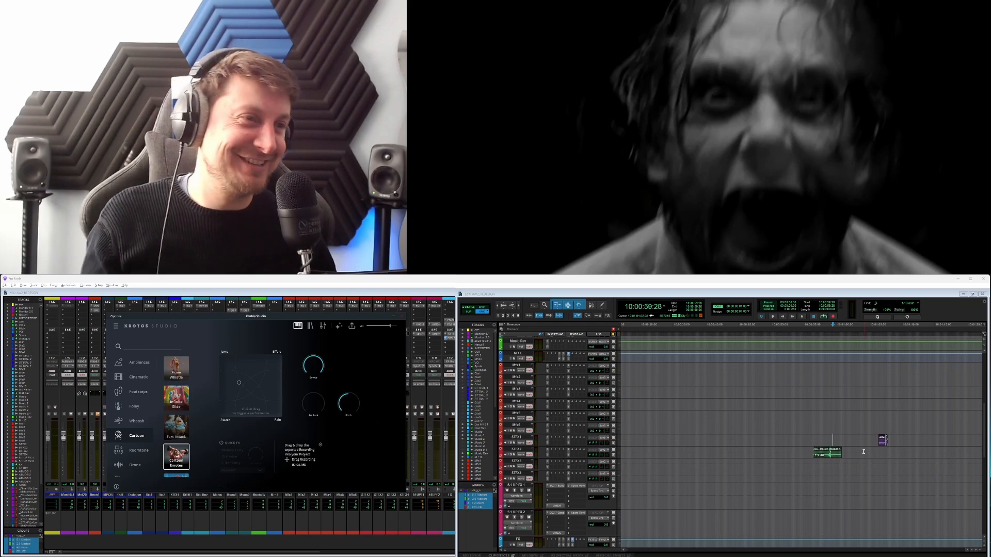
click(830, 439)
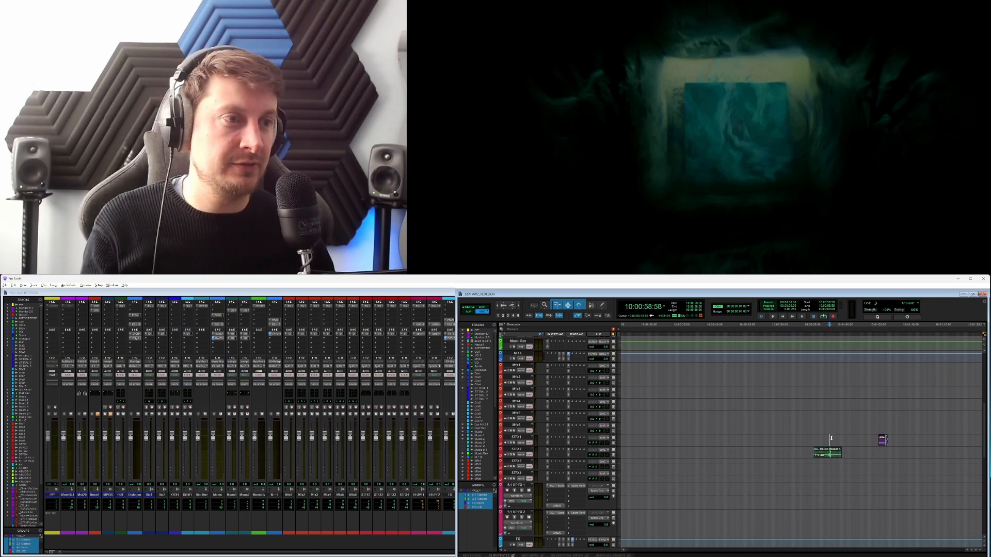
key(space)
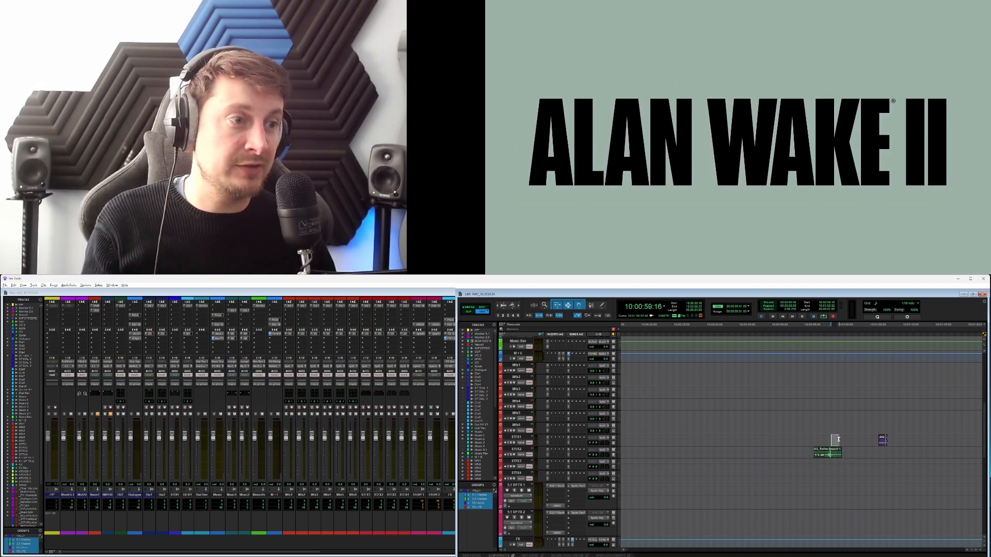
click(835, 450)
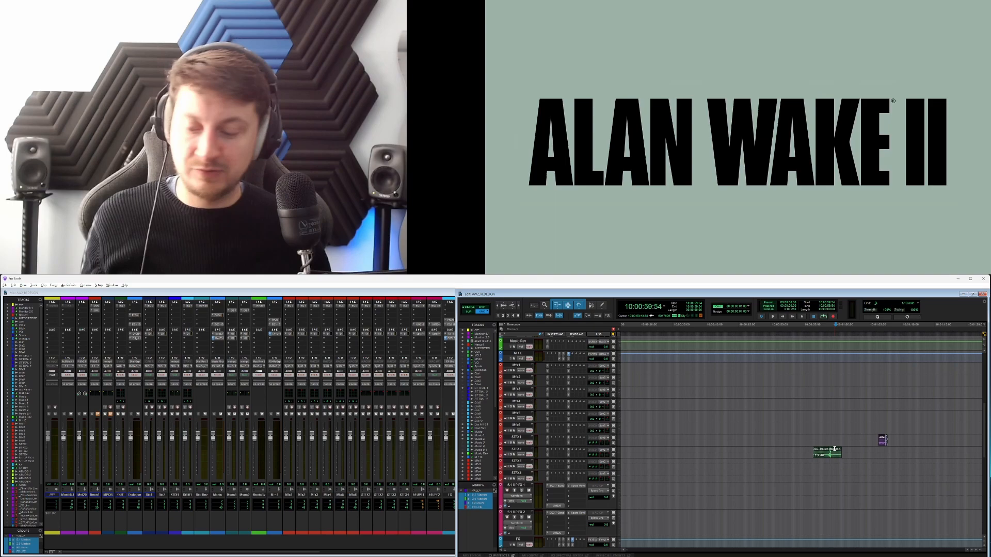
key(s)
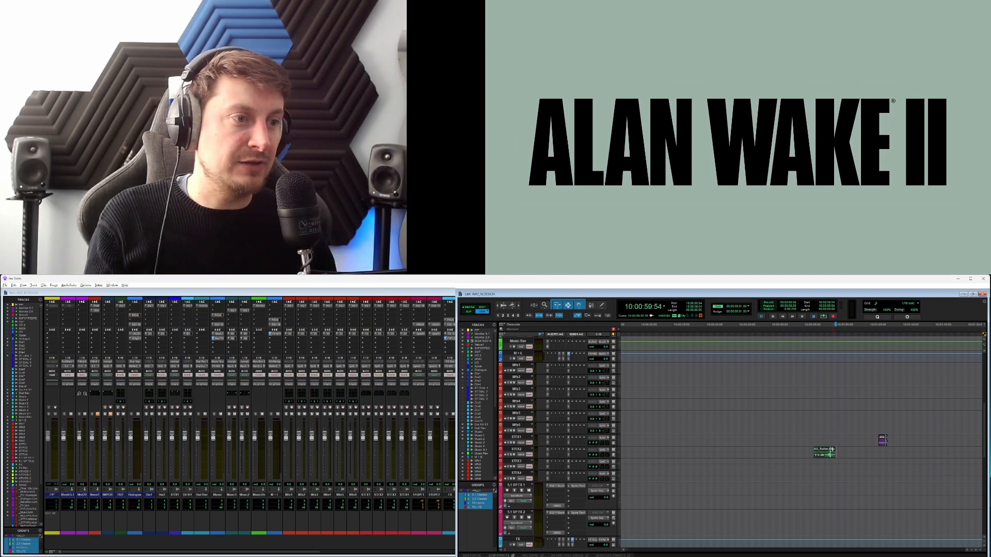
Play the trimmed STFX 2 clip against the screaming face and the ALAN WAKE II title.
click(828, 437)
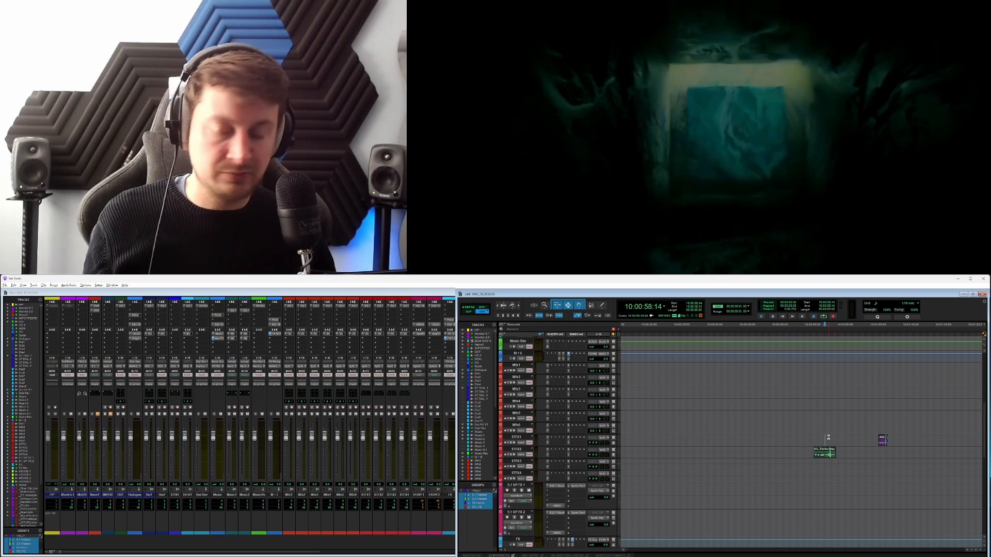
key(r)
key(r)
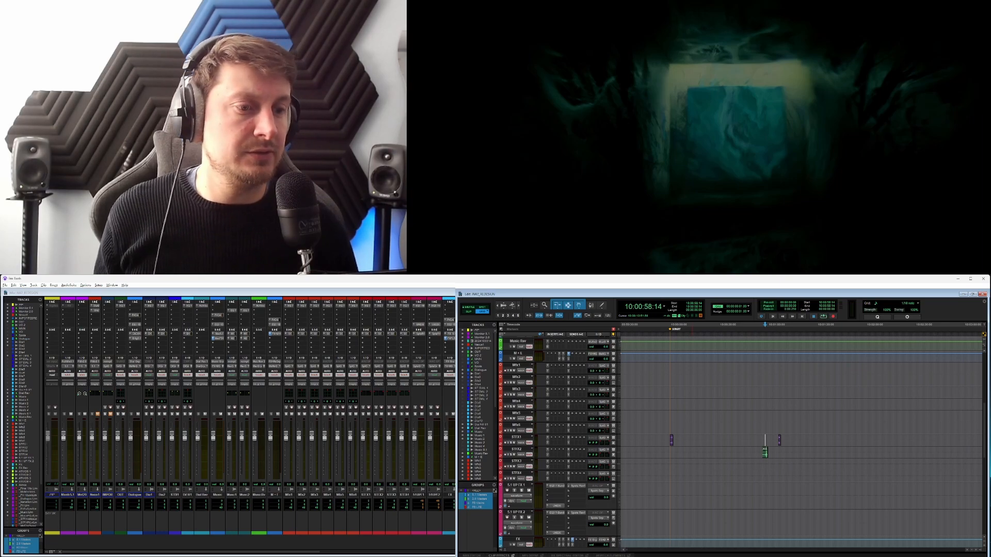
click(762, 438)
key(space)
key(t)
key(t)
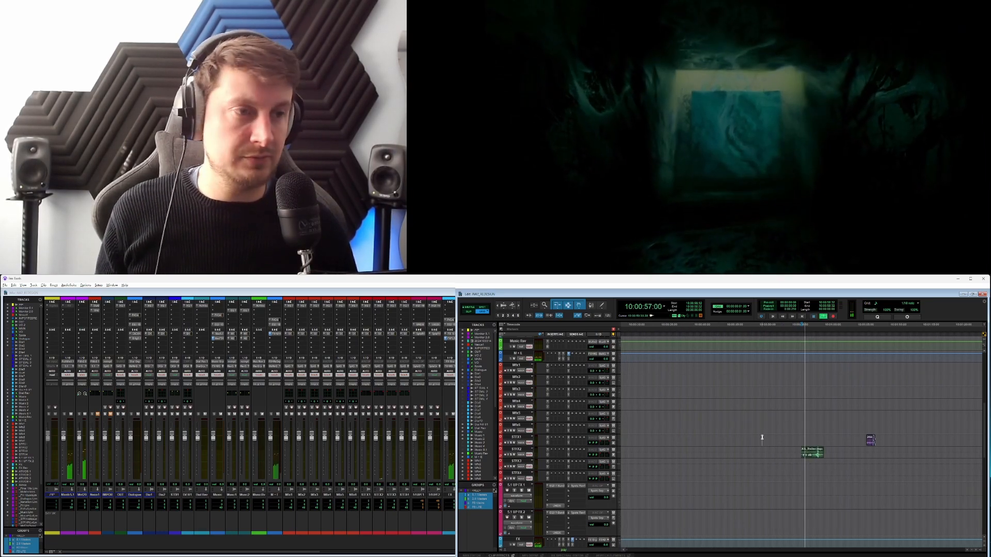
key(t)
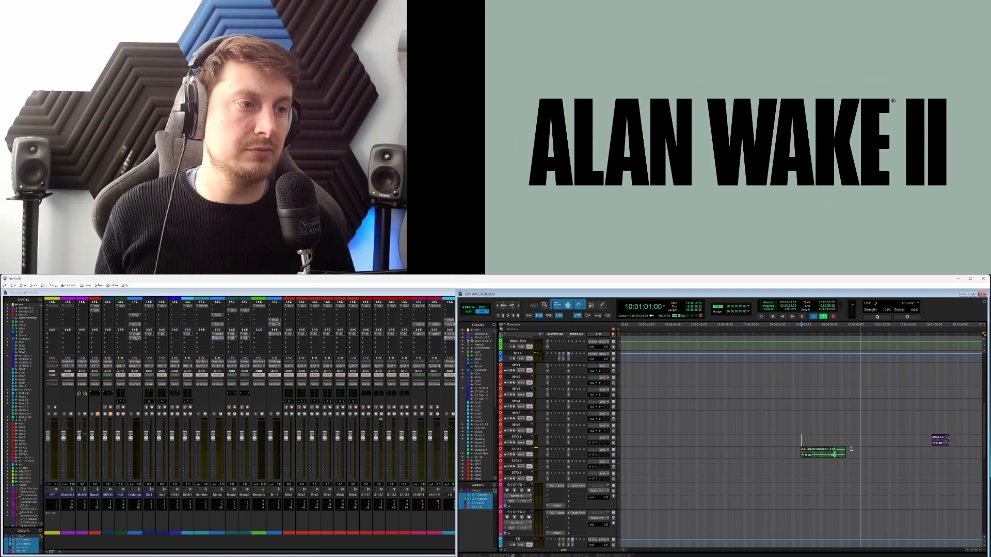
key(space)
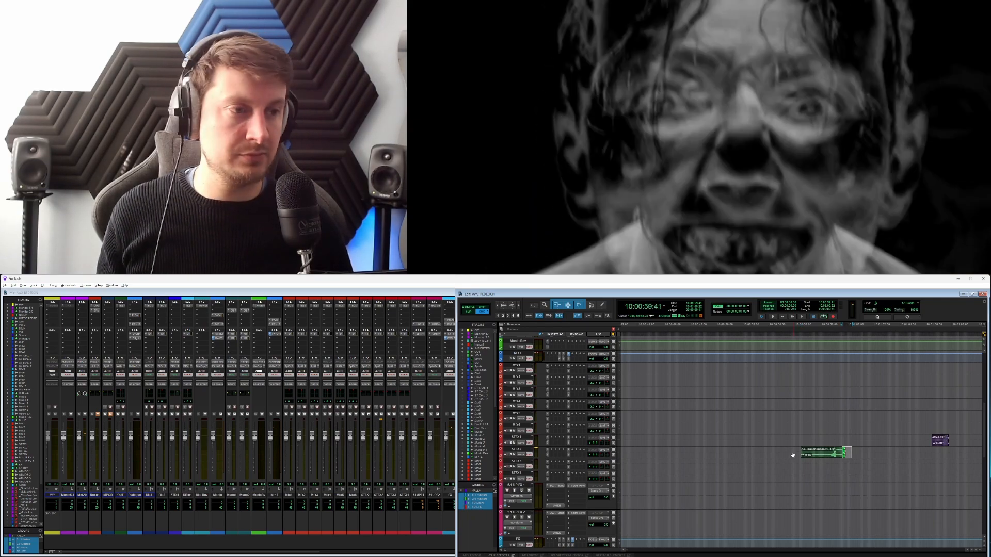
Add a fade-in over the start of the STFX 2 clip and play it into the title.
drag(795, 451, 821, 451)
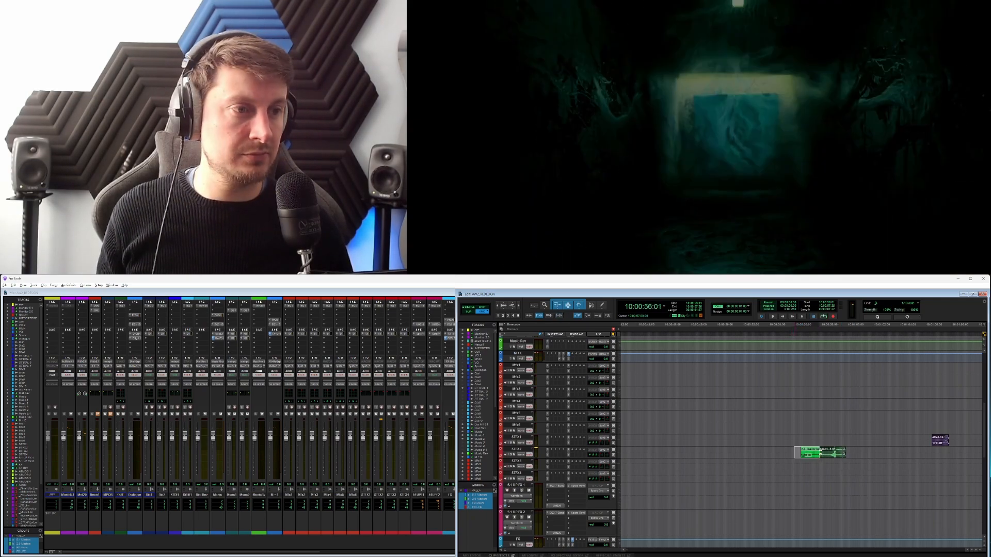
key(f)
click(817, 438)
key(space)
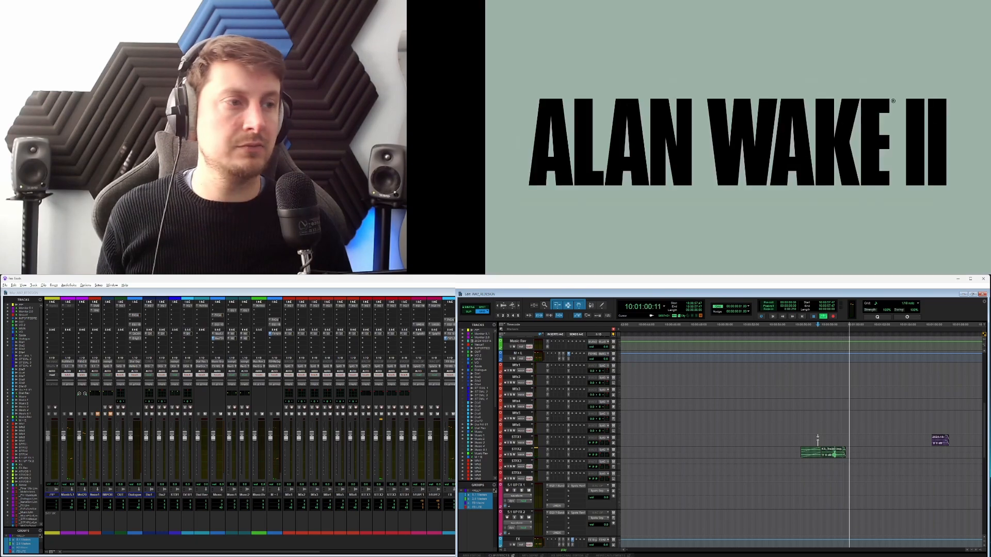
Play the opening forest shot with the clips on the ATMOS 1 and ATMOS 2 tracks.
scroll(769, 489, down, 4)
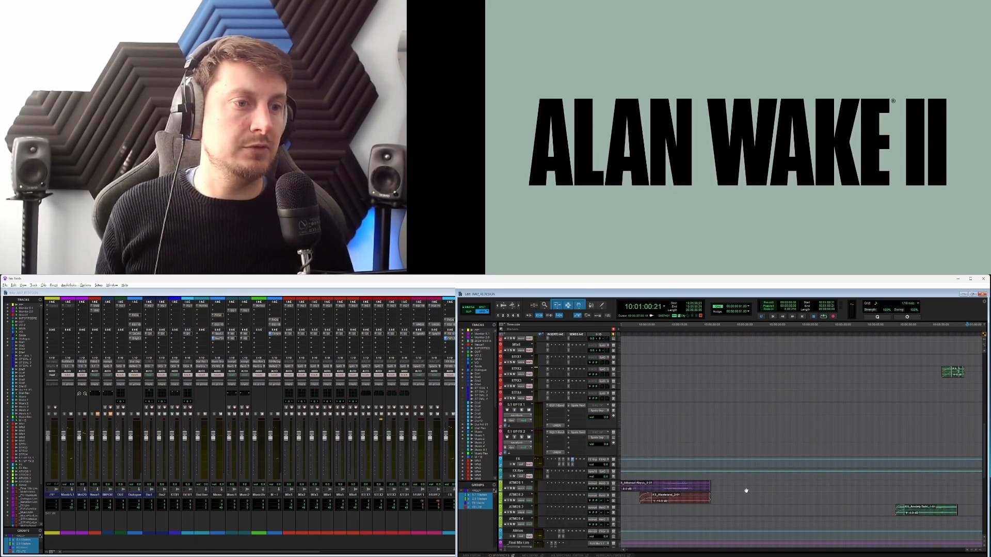
scroll(745, 490, left, 3)
click(684, 476)
key(space)
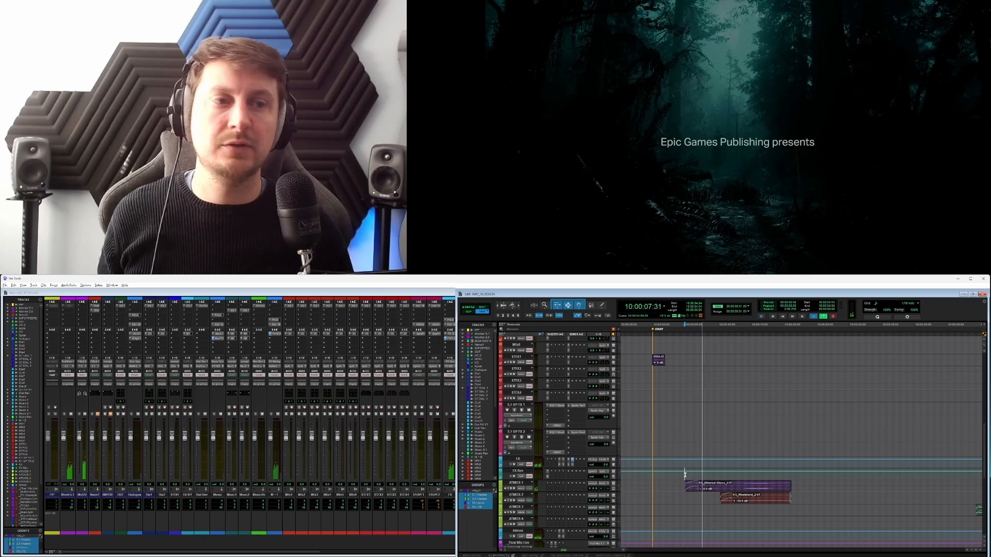
Switch to Krotos Studio and search the presets for "thunder".
click(457, 554)
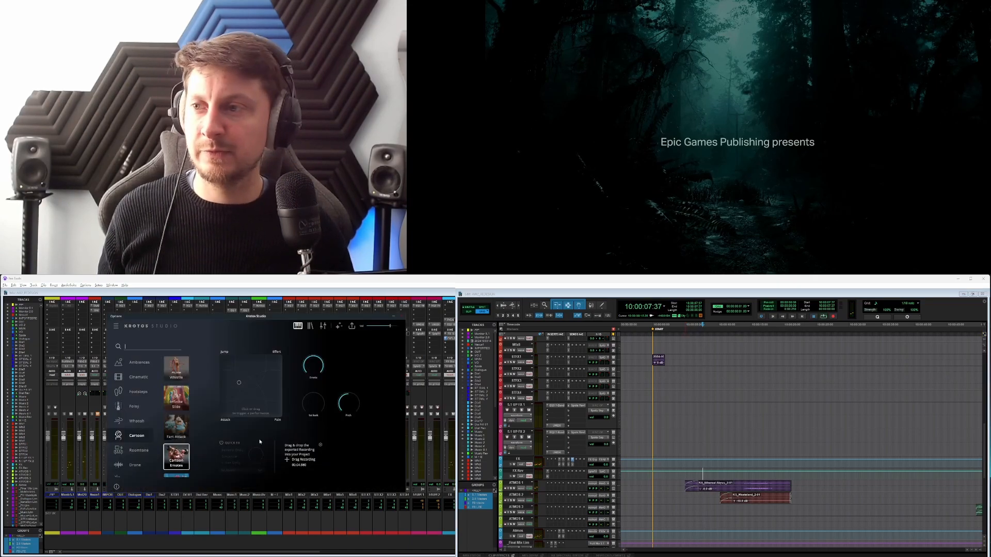
click(139, 381)
click(145, 347)
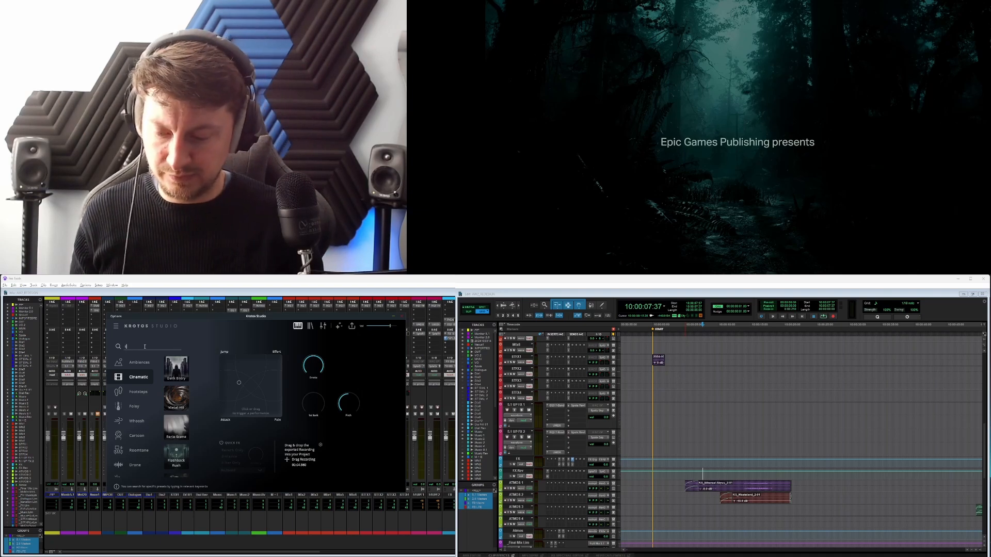
text(thunder)
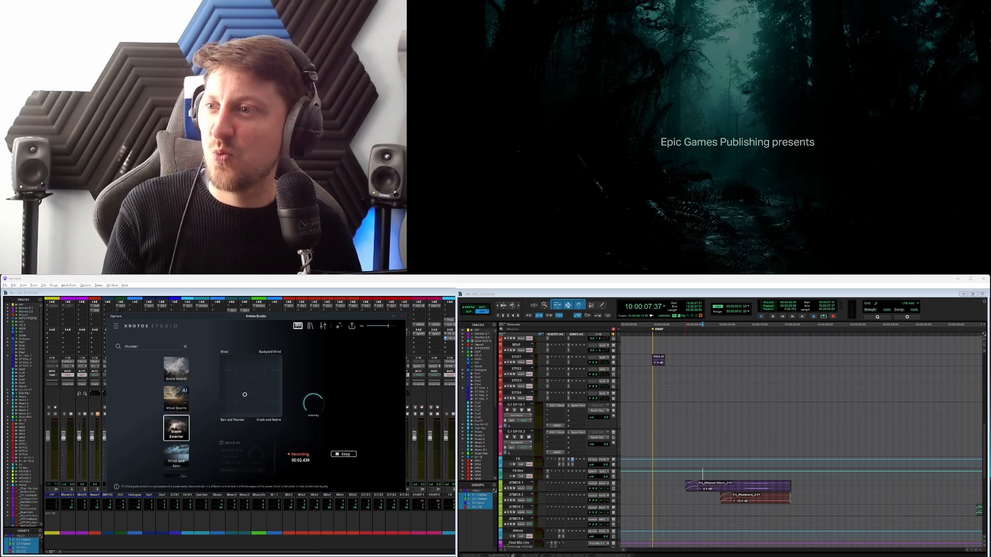
Load the Storm Exterior preset and audition its wind, rain and thunder across the XY pad at varying intensity.
drag(237, 392, 232, 390)
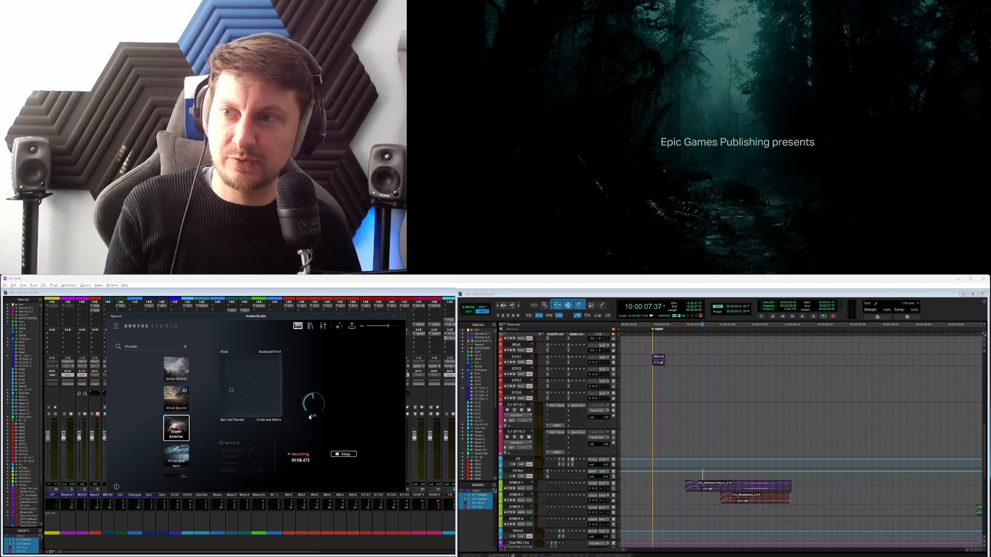
drag(310, 417, 313, 434)
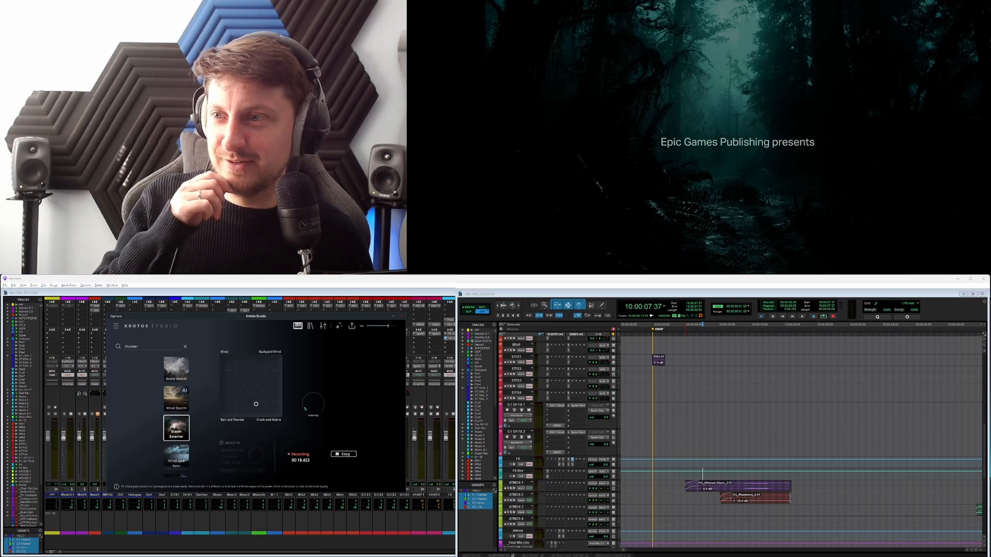
drag(256, 404, 249, 406)
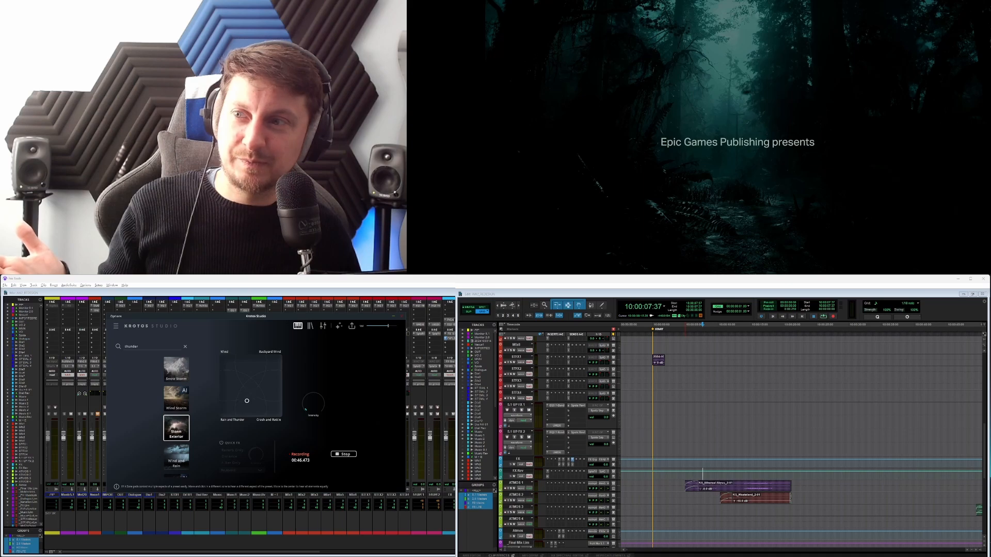
mouse_move(304, 411)
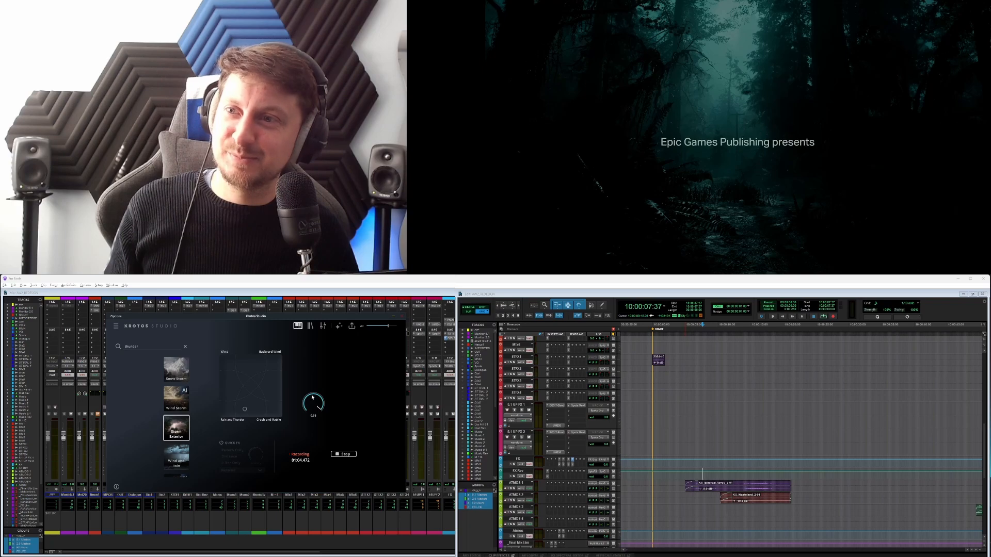
drag(312, 397, 361, 457)
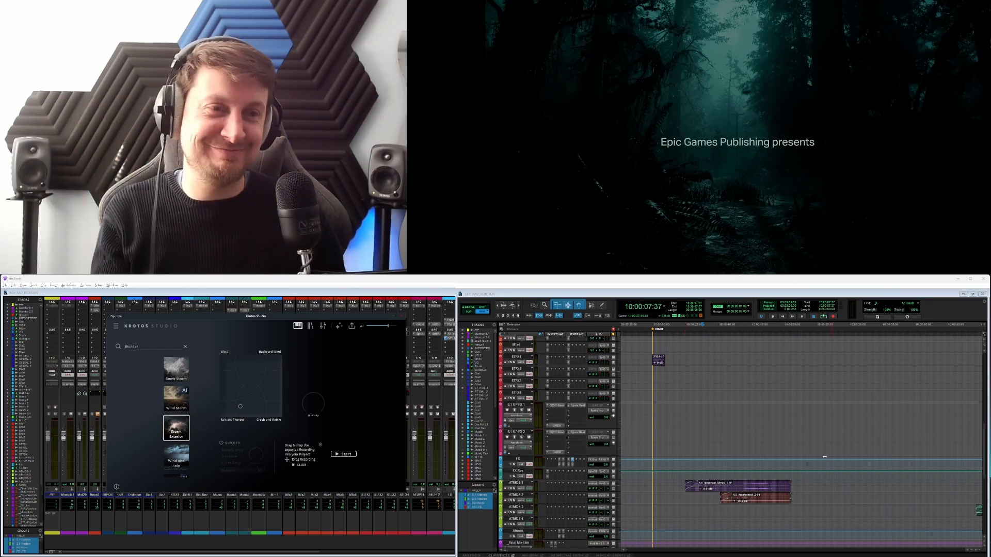
Mark the opening section from 10:00:05:30 to the Remedy Entertainment shot above the ATMOS clips and return to Krotos Studio.
click(711, 474)
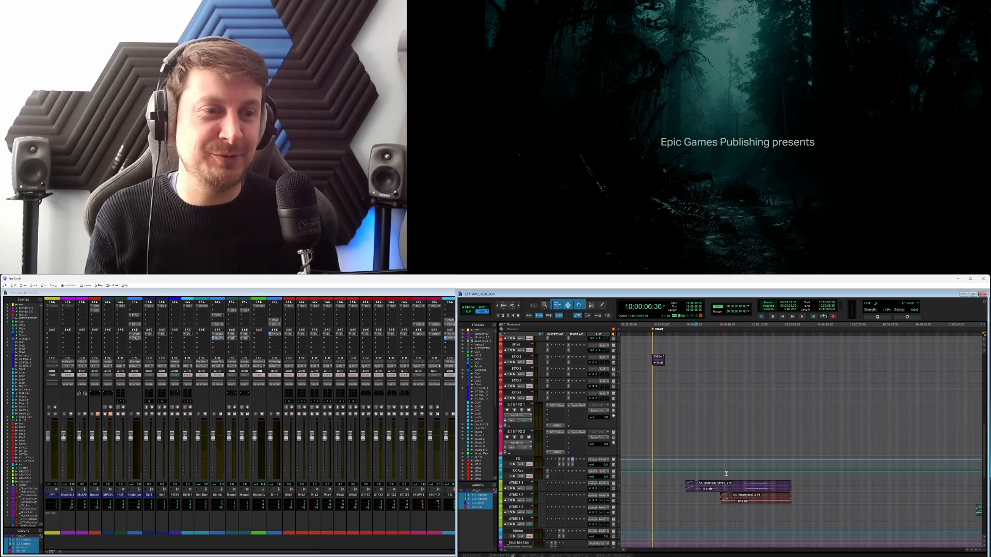
drag(688, 474, 765, 474)
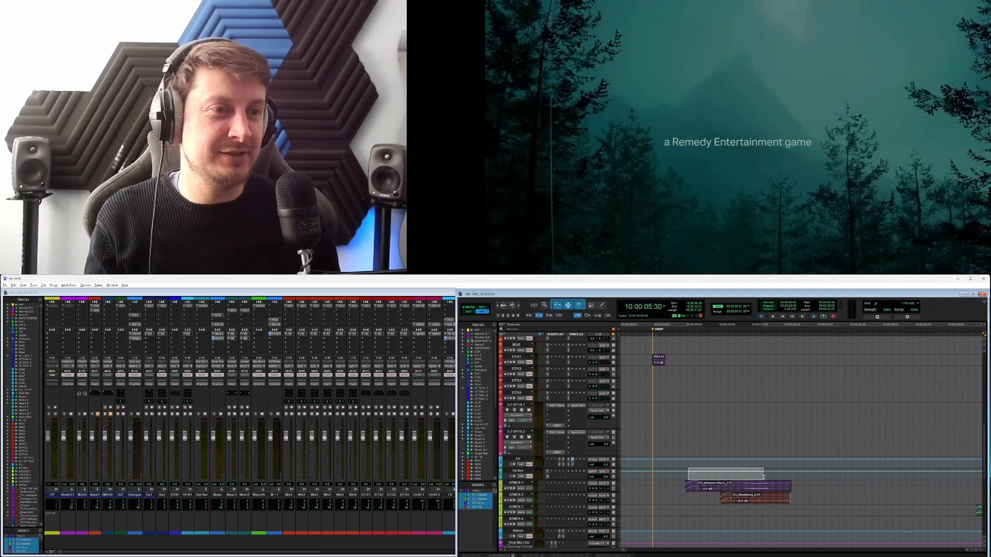
key(alt+Tab)
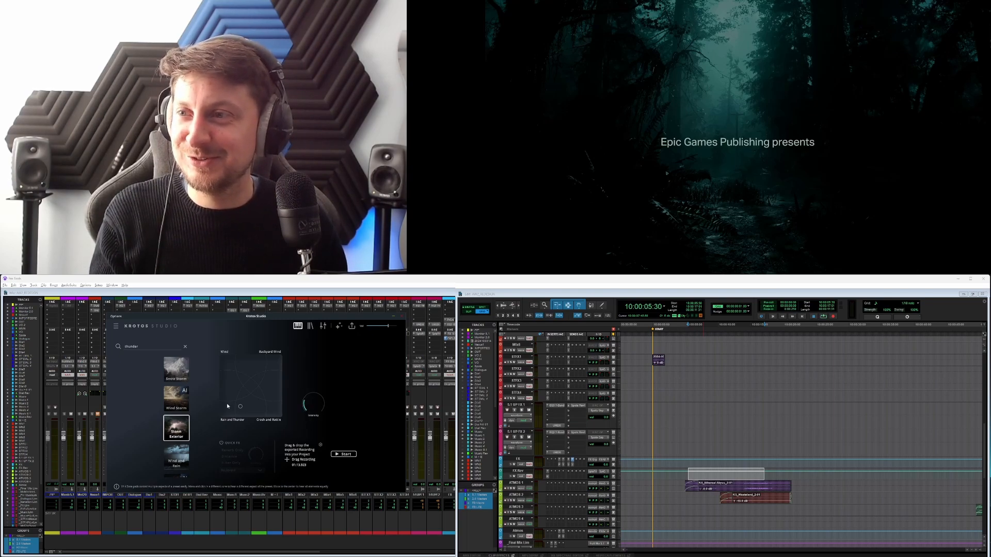
Record a new Storm Exterior performance, moving across the XY pad around Rain and Thunder while varying the intensity.
click(343, 454)
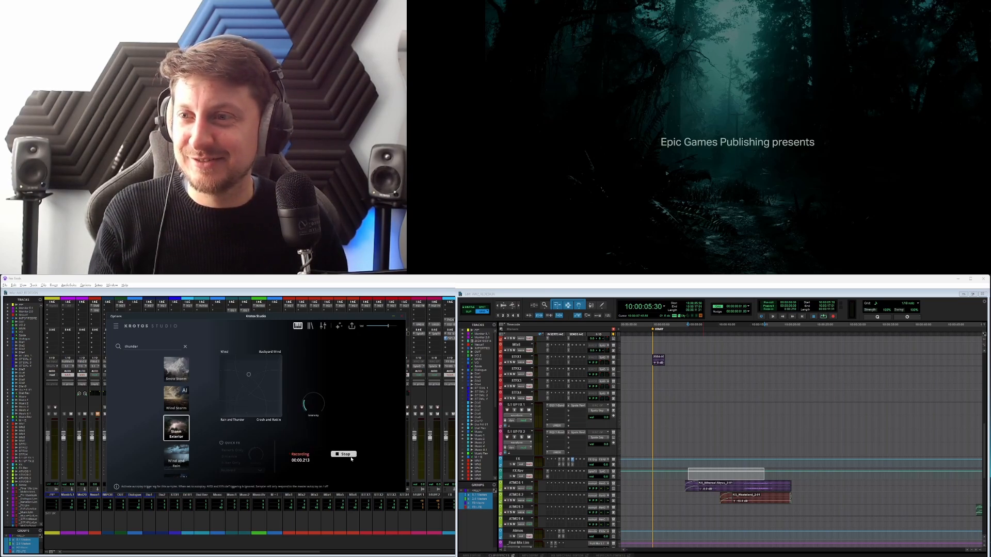
drag(246, 375, 231, 393)
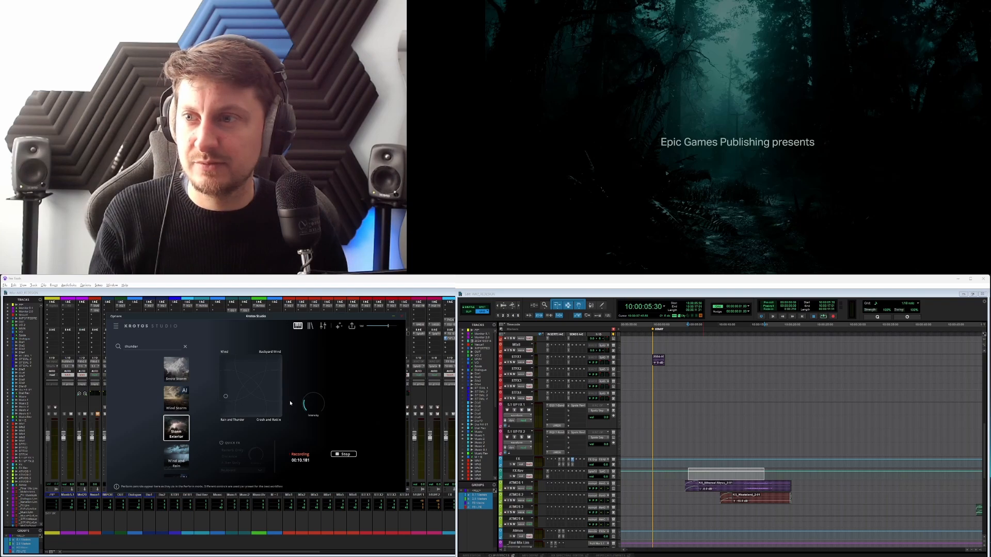
drag(306, 403, 306, 408)
drag(225, 396, 226, 404)
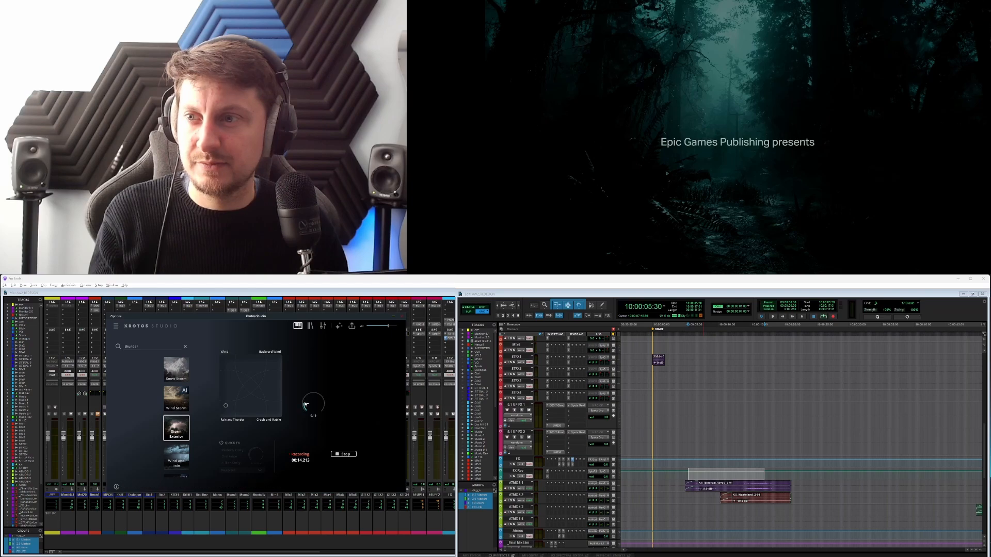
drag(304, 403, 304, 408)
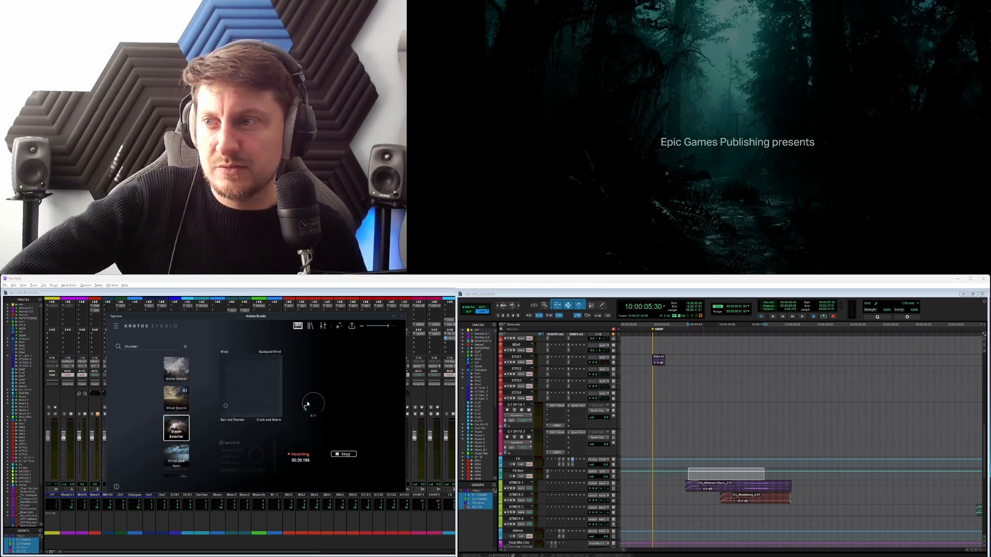
drag(227, 406, 249, 406)
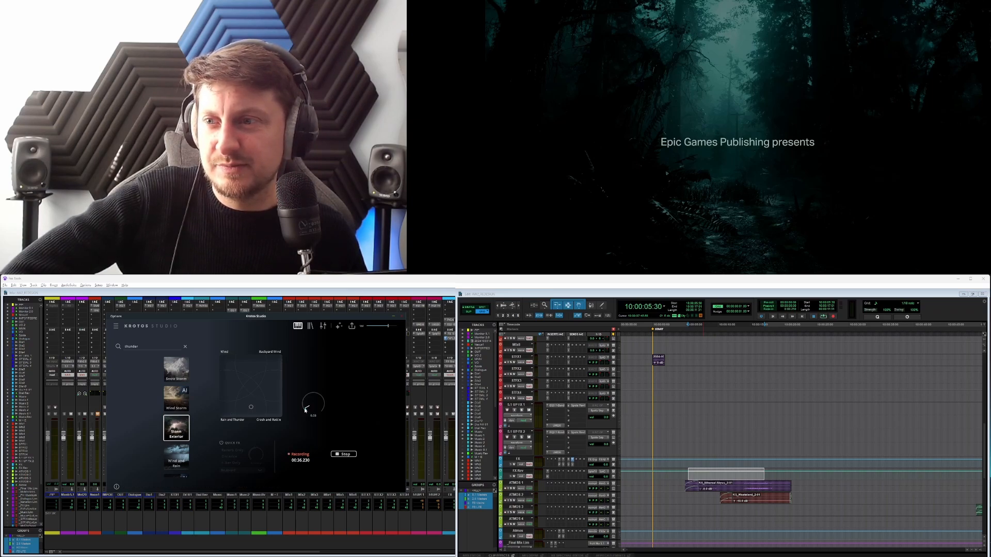
drag(251, 407, 247, 395)
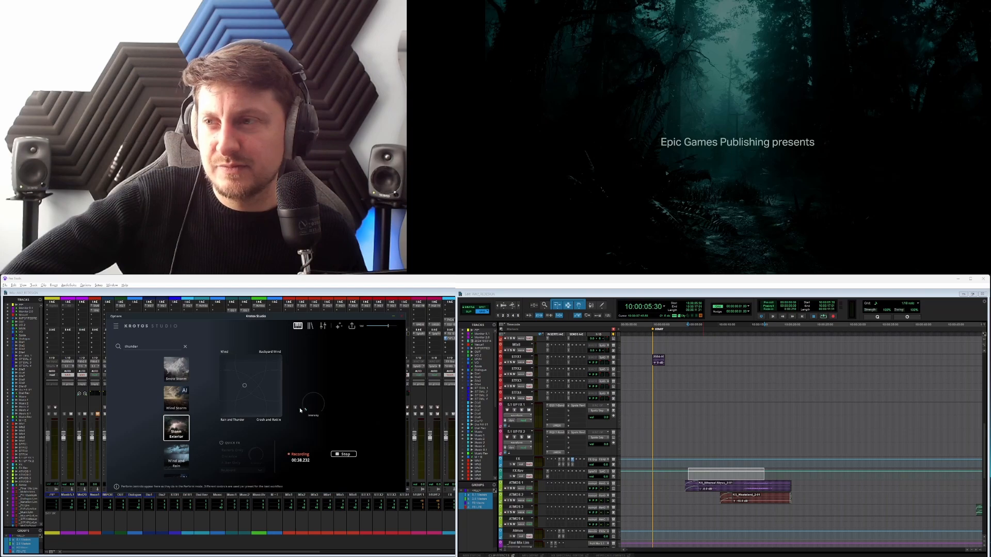
click(343, 454)
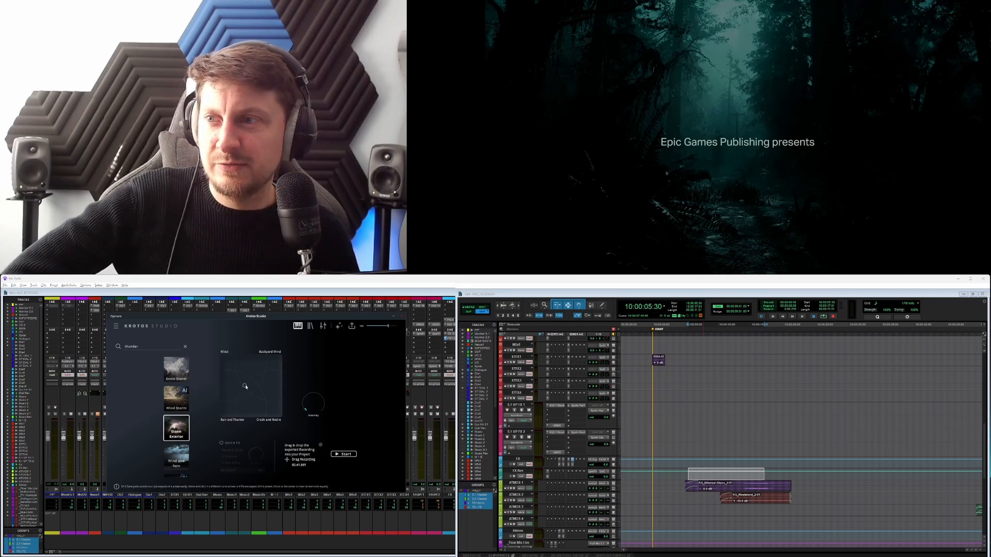
Browse the remaining thunder presets below Storm Exterior.
scroll(176, 449, down, 3)
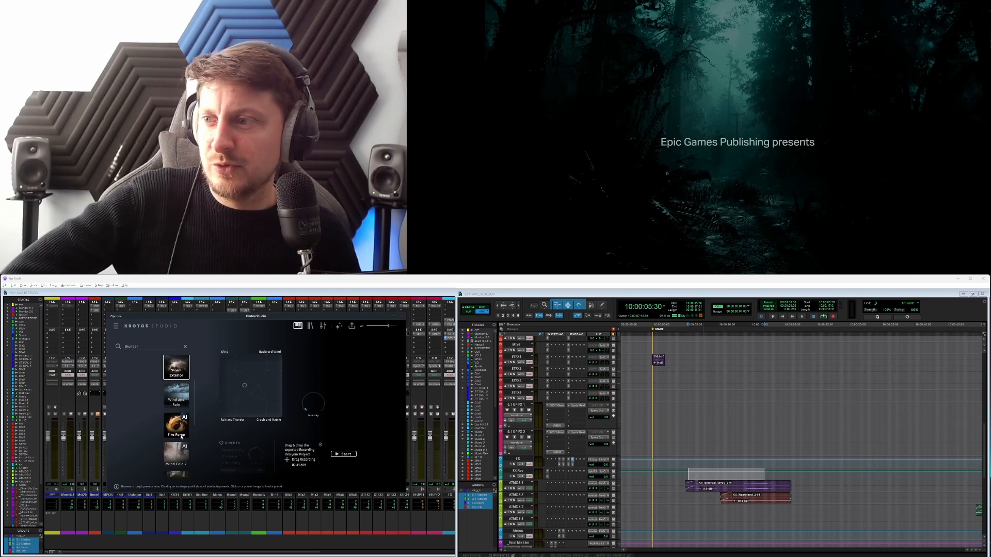
scroll(178, 438, down, 3)
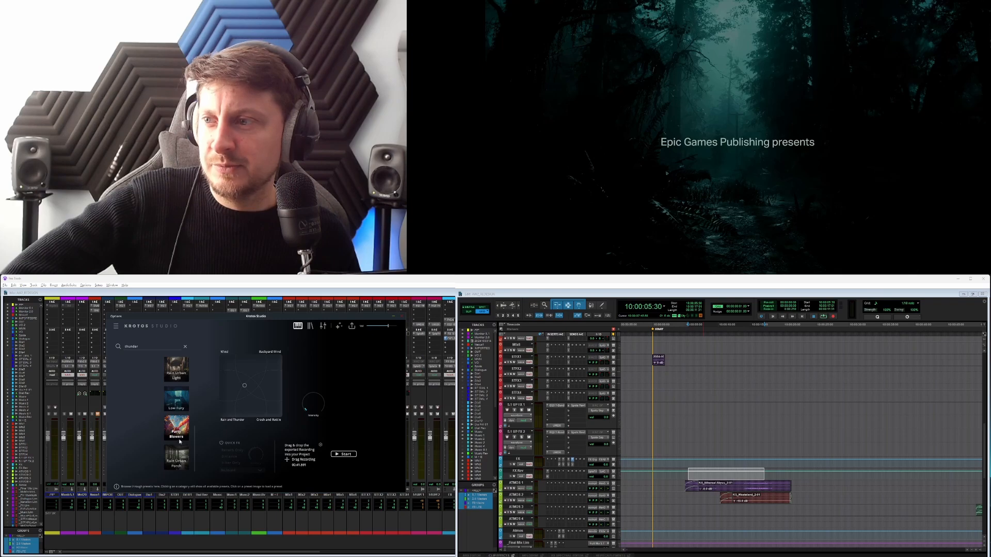
scroll(179, 446, up, 2)
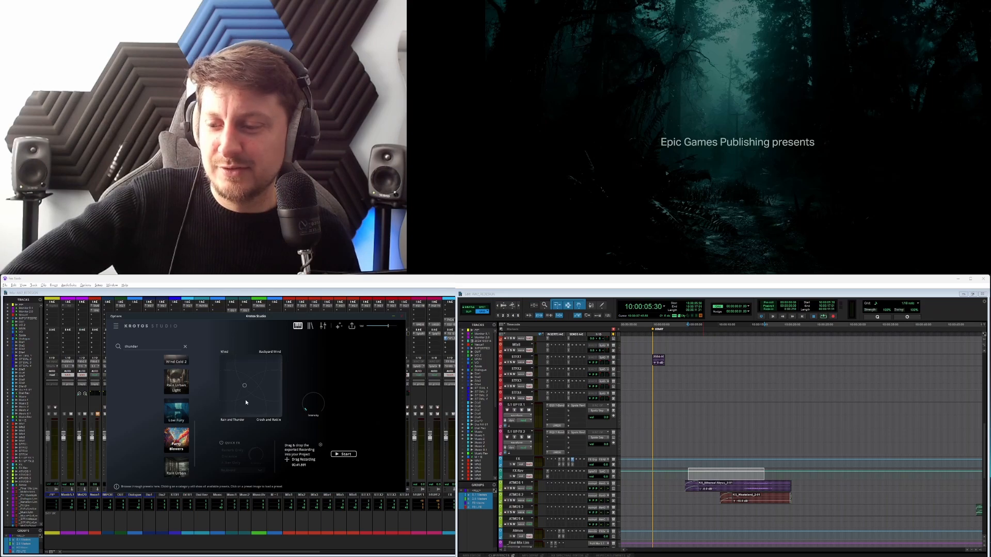
Audition the Party Blowers preset by triggering its different blower sounds, and browse back to Low Fury.
click(259, 366)
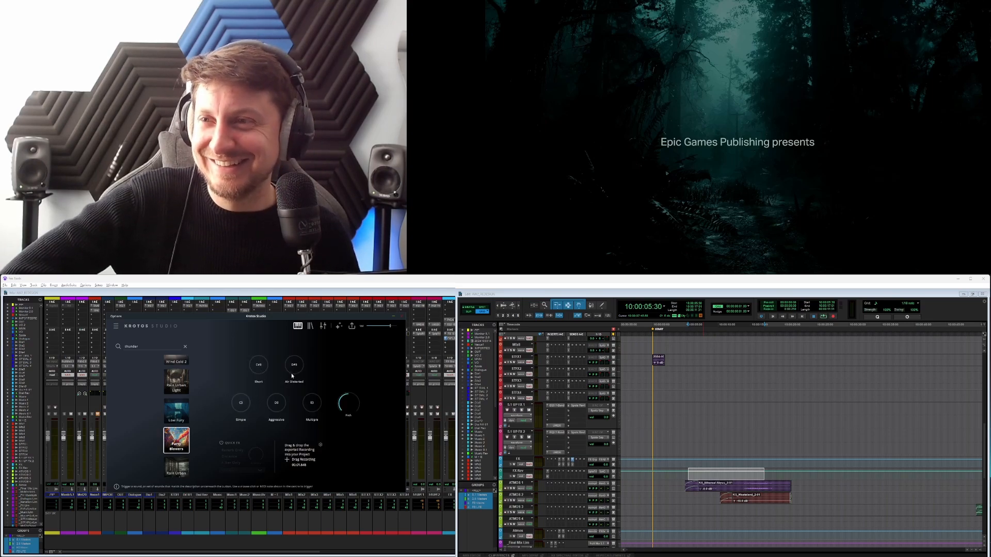
click(295, 368)
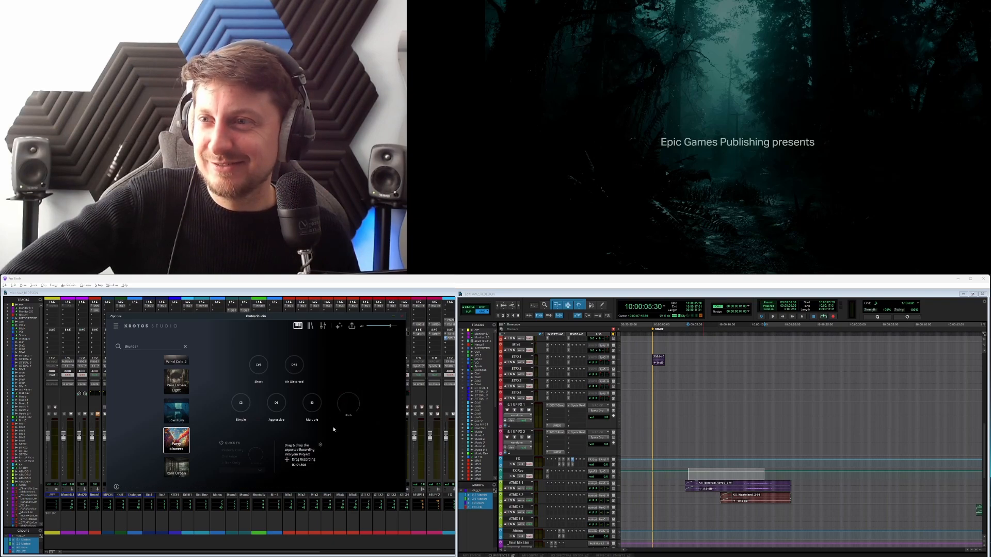
click(295, 367)
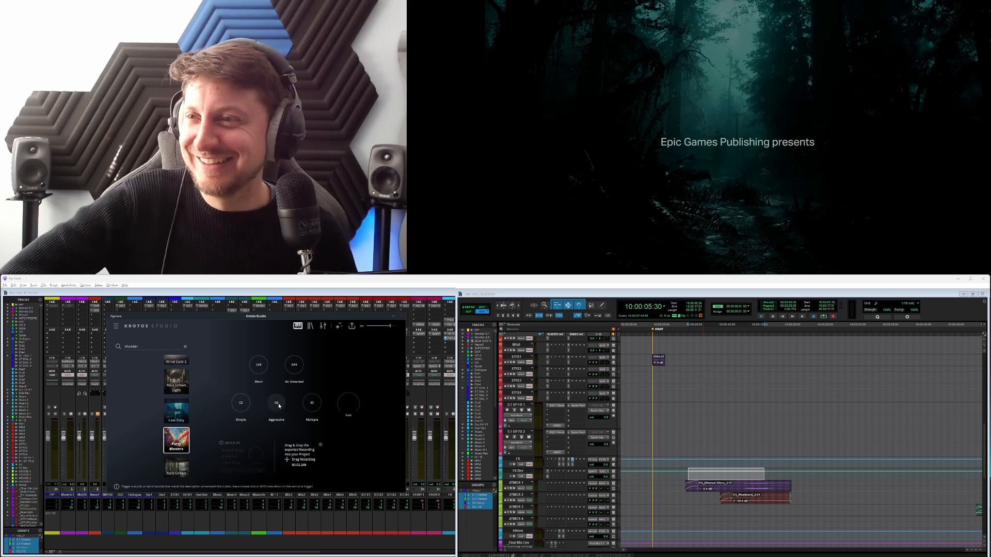
scroll(176, 456, down, 1)
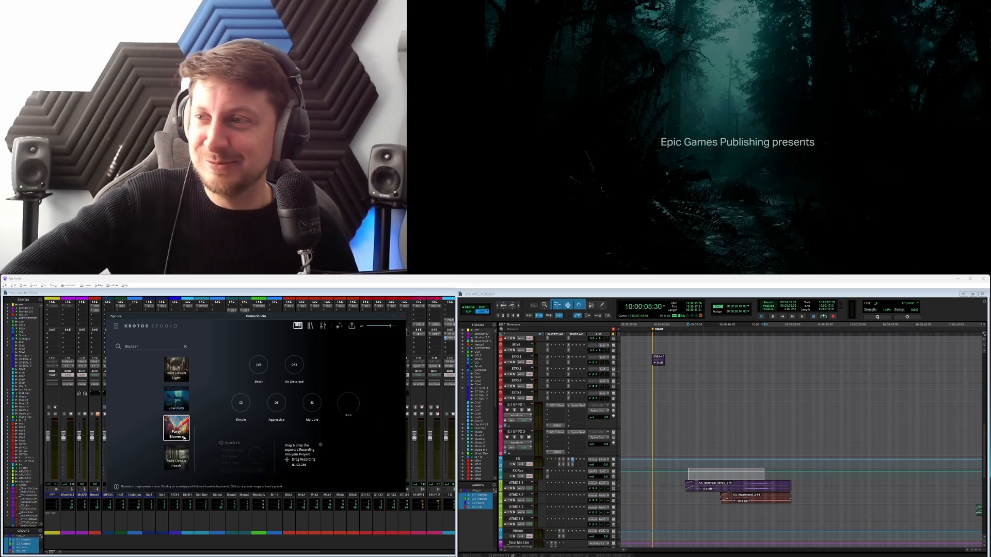
scroll(181, 427, up, 1)
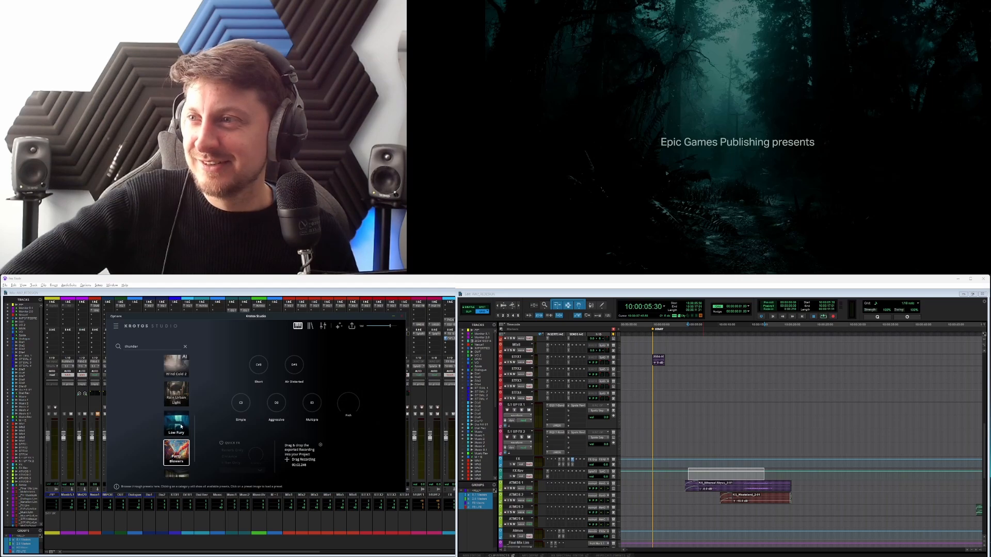
Load the Low Fury preset and audition its sounds around the corners of the XY pad, including Stinger, Space and Ping Pong.
click(182, 427)
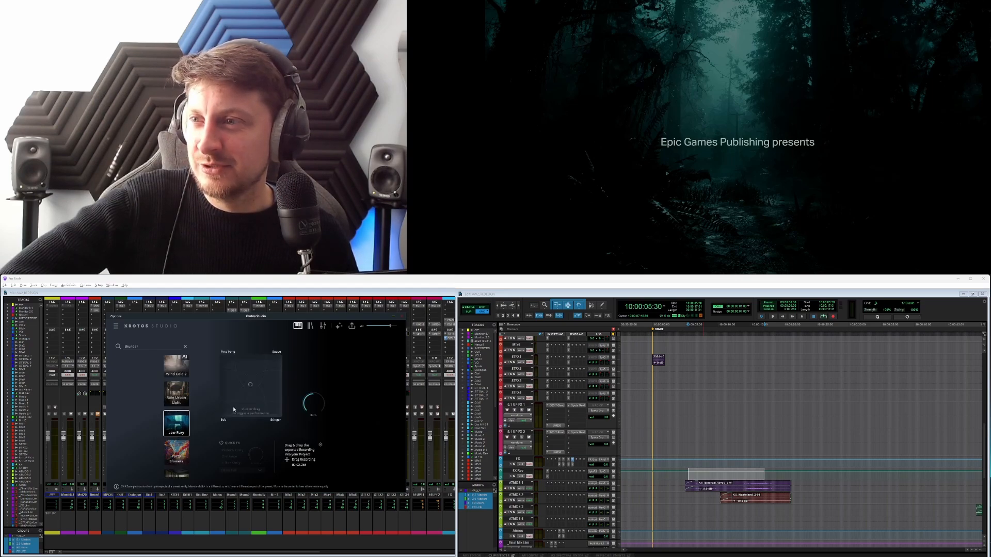
click(228, 410)
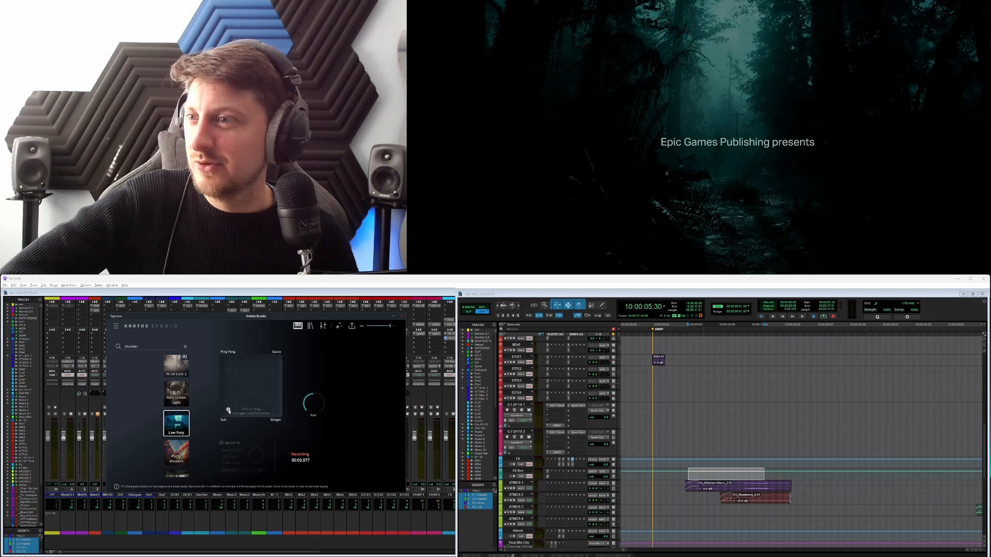
click(272, 405)
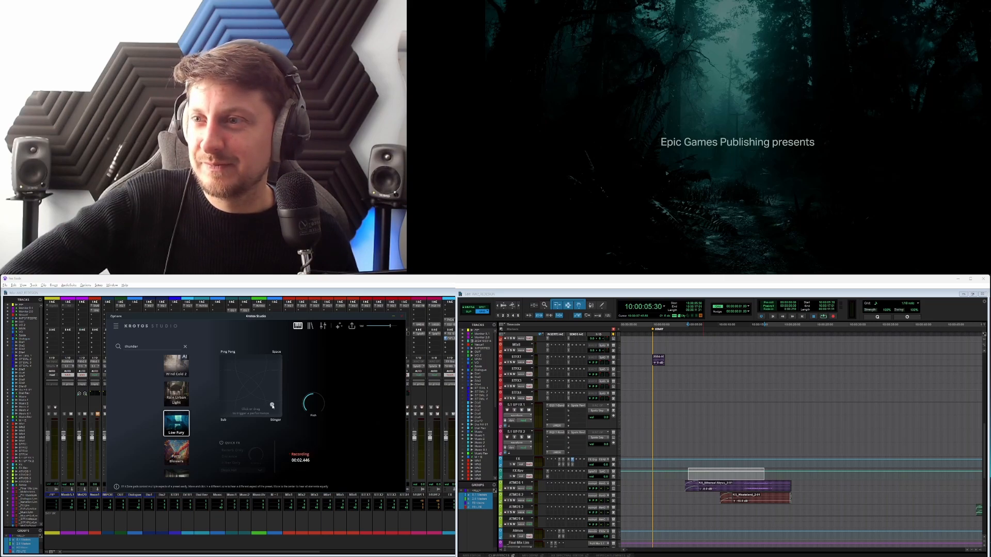
click(273, 363)
drag(272, 363, 268, 361)
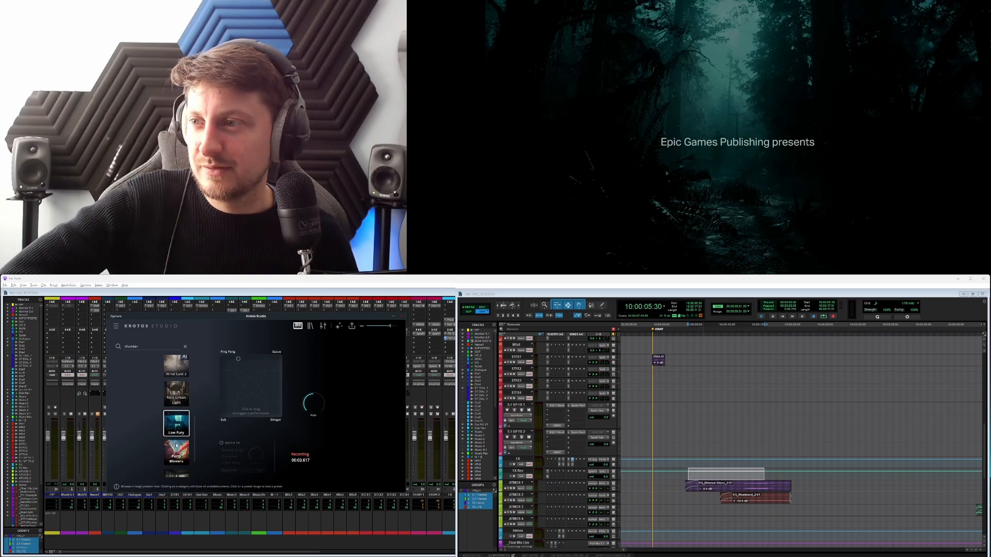
Load the Wind and Rain preset and shape its wind and rain on the two XY pads, shifting the wind away from Forest Wind.
scroll(187, 453, down, 5)
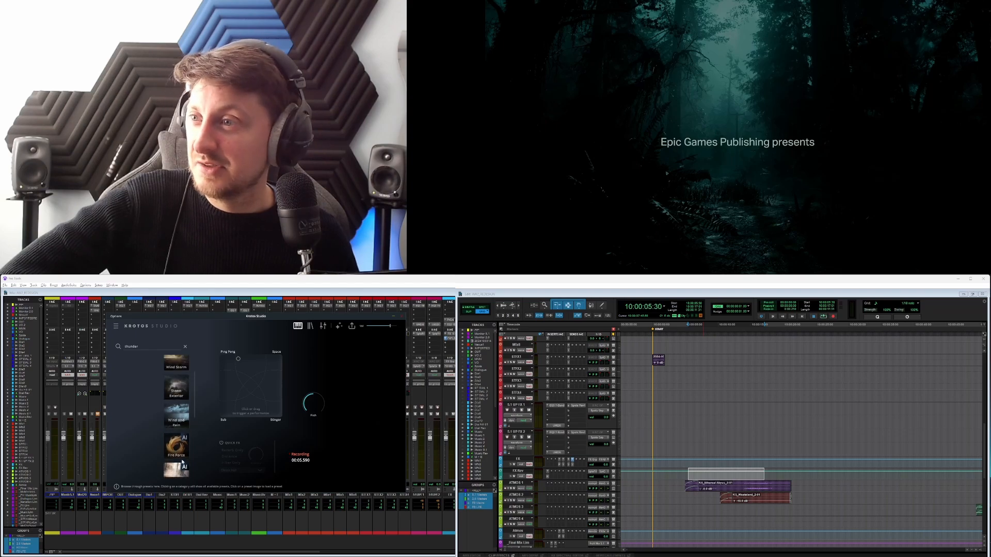
click(182, 436)
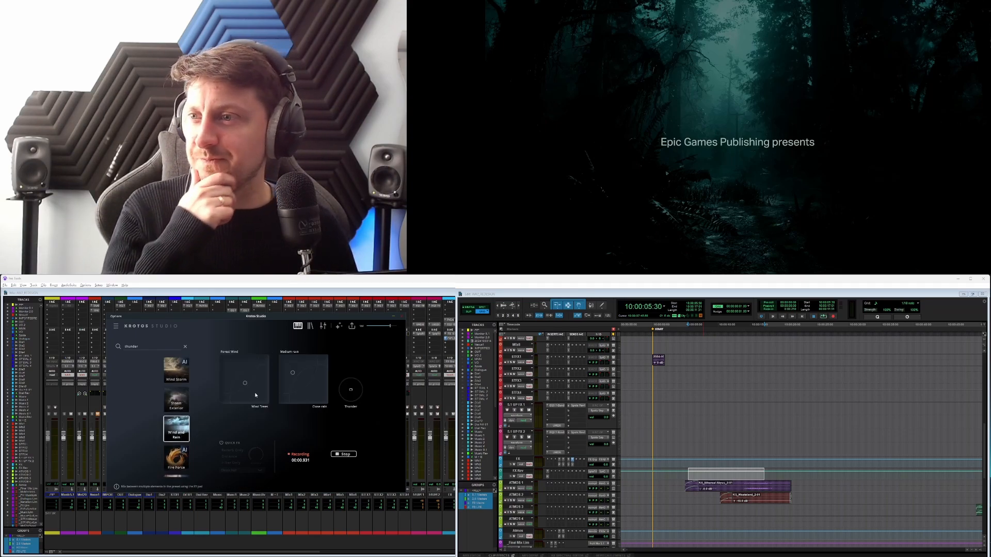
mouse_move(245, 378)
mouse_down()
mouse_move(222, 384)
mouse_move(223, 402)
mouse_up()
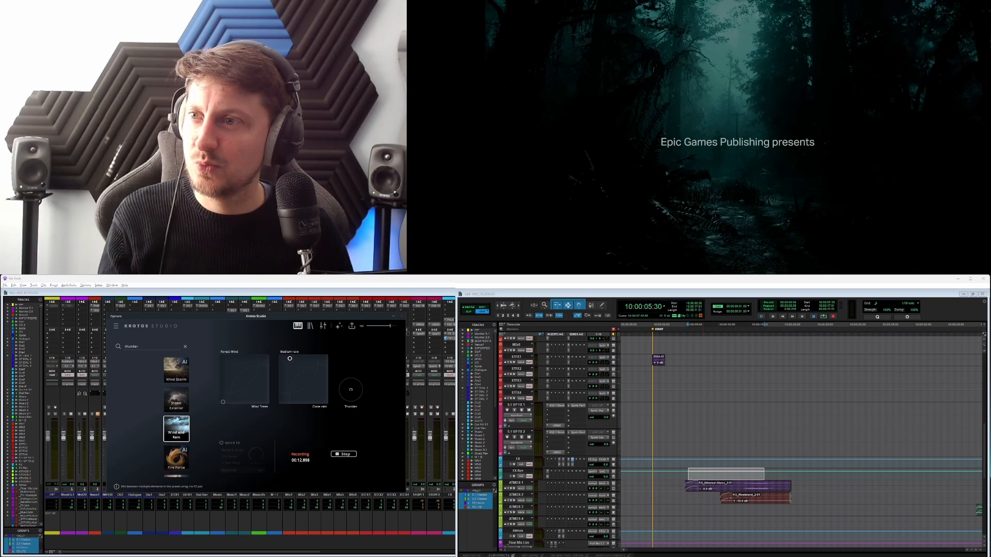
drag(289, 358, 285, 388)
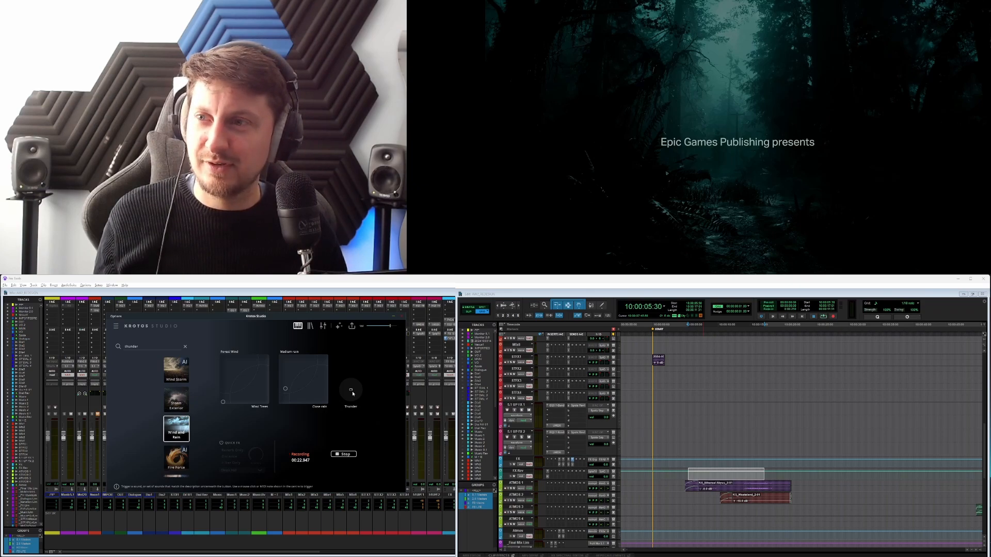
click(346, 457)
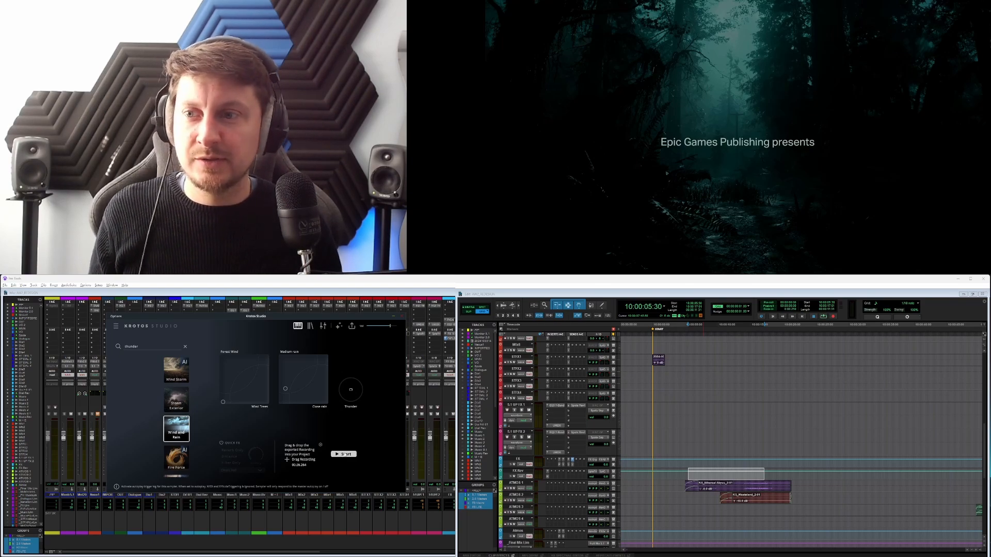
Record new Wind and Rain performances, ending with a take of about 25 seconds that includes the Thunder trigger.
click(344, 454)
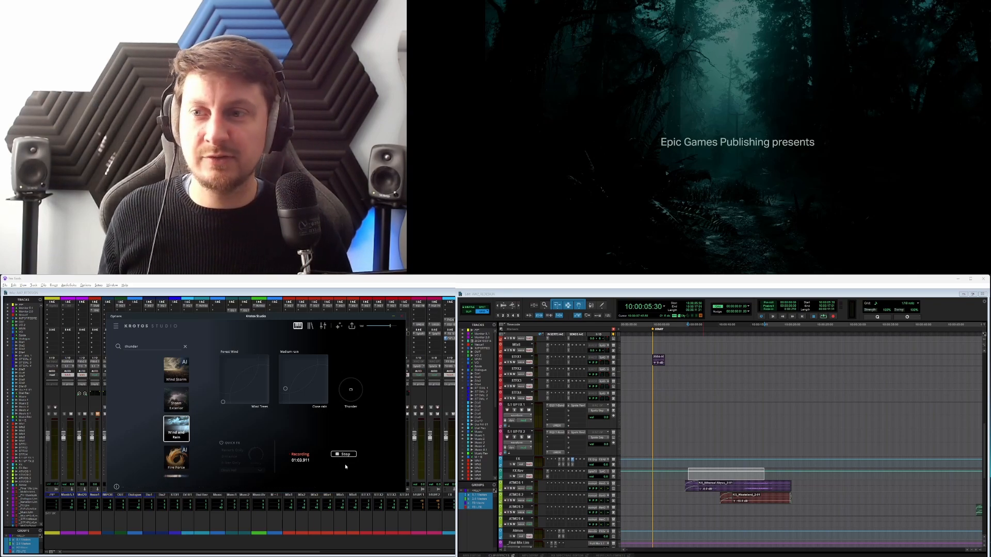
click(344, 456)
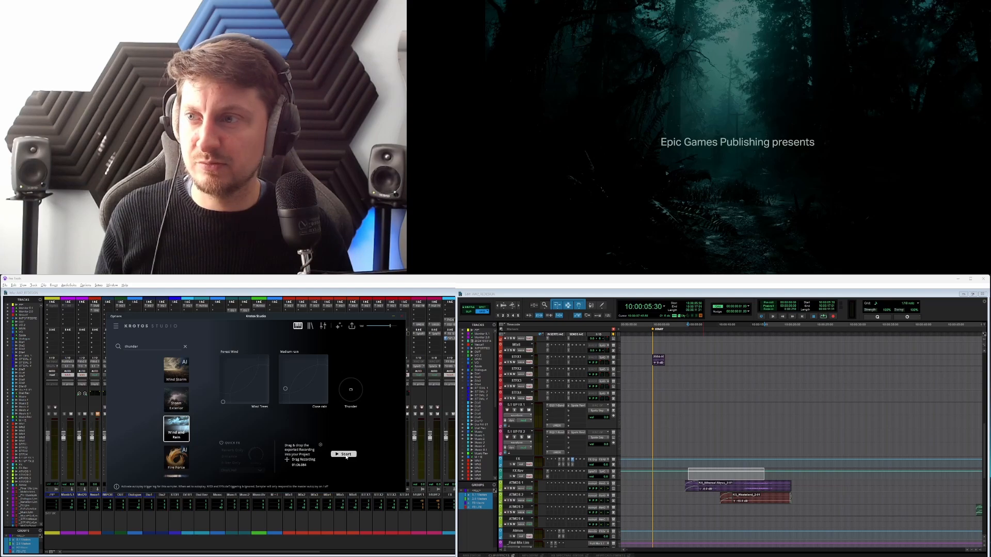
click(345, 456)
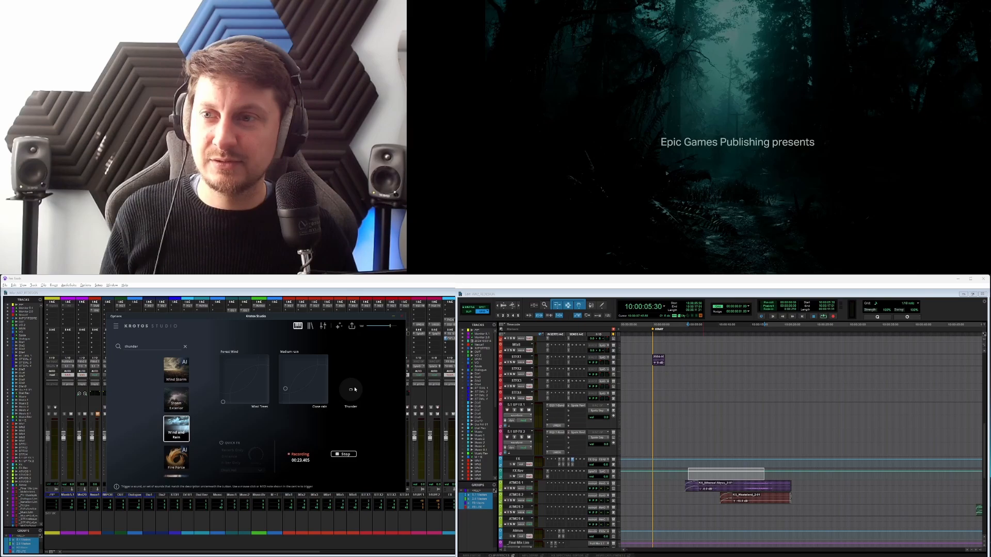
click(343, 454)
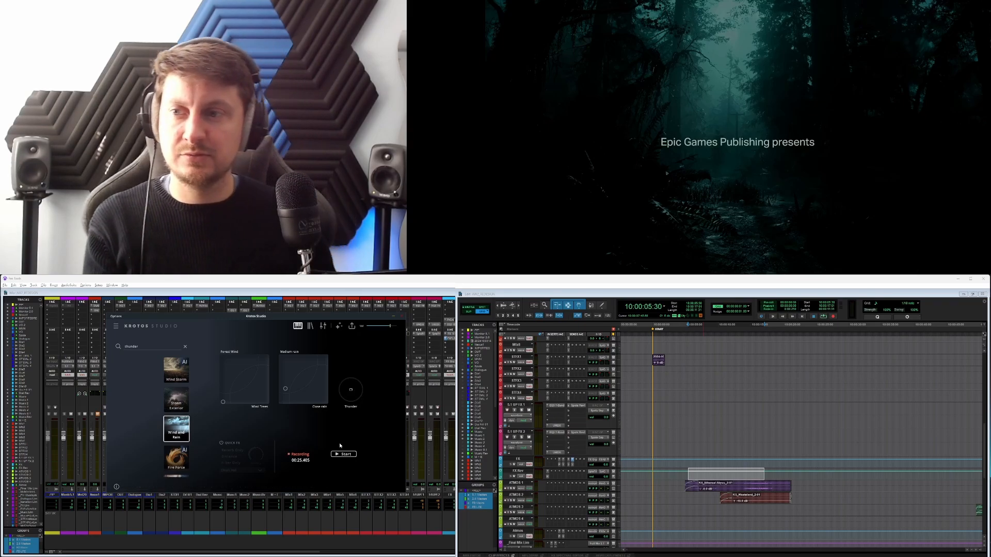
Place the Wind and Rain recording on the ATMOS 3 track at the start of the opening and play it back.
drag(298, 460, 688, 506)
click(685, 509)
click(709, 514)
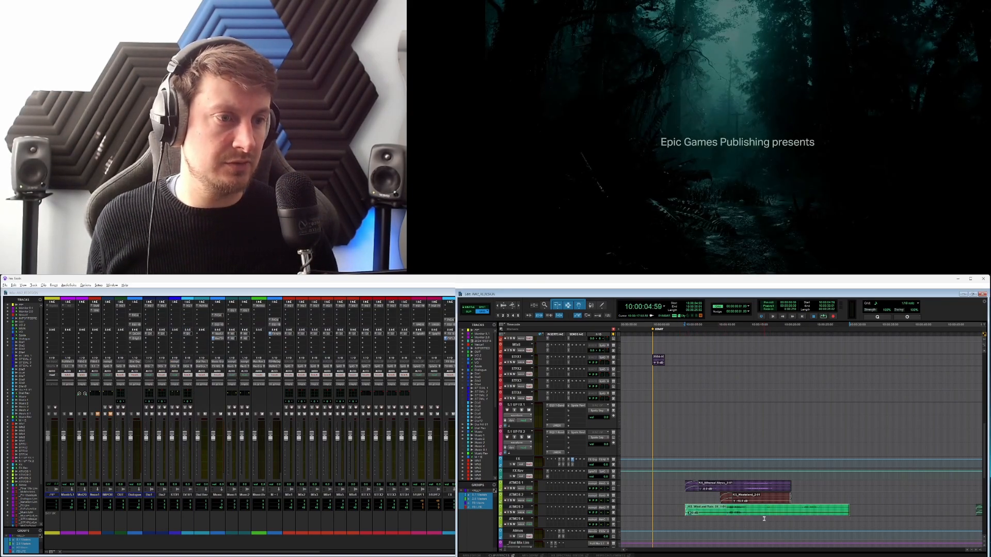
click(682, 508)
key(space)
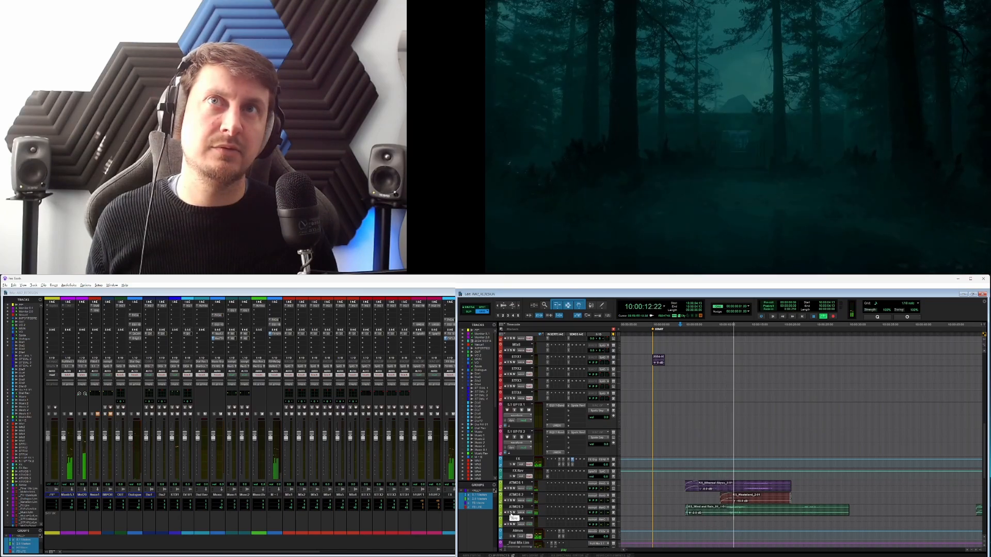
Select the clips on ATMOS 1, ATMOS 2 and ATMOS 3 together and lower their clip gain.
click(723, 513)
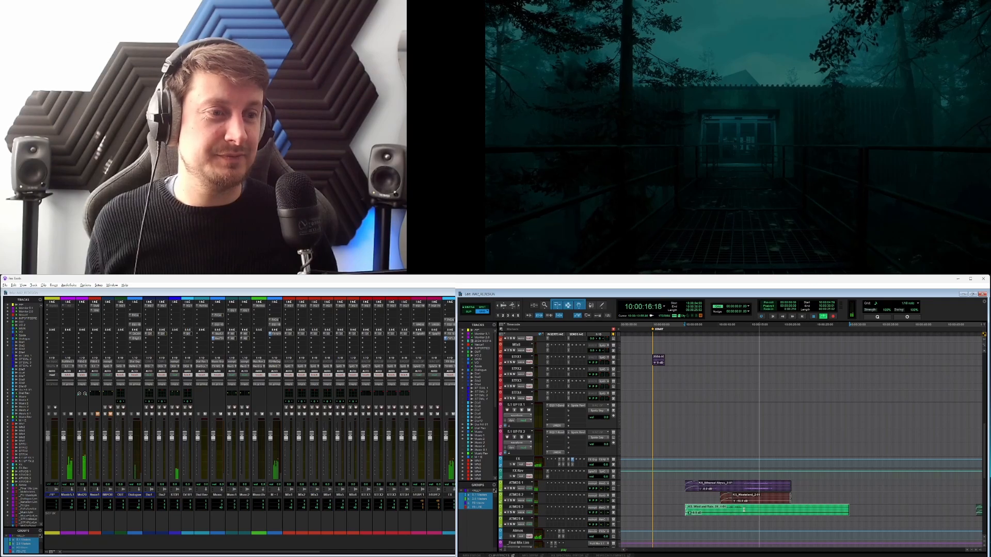
click(736, 487)
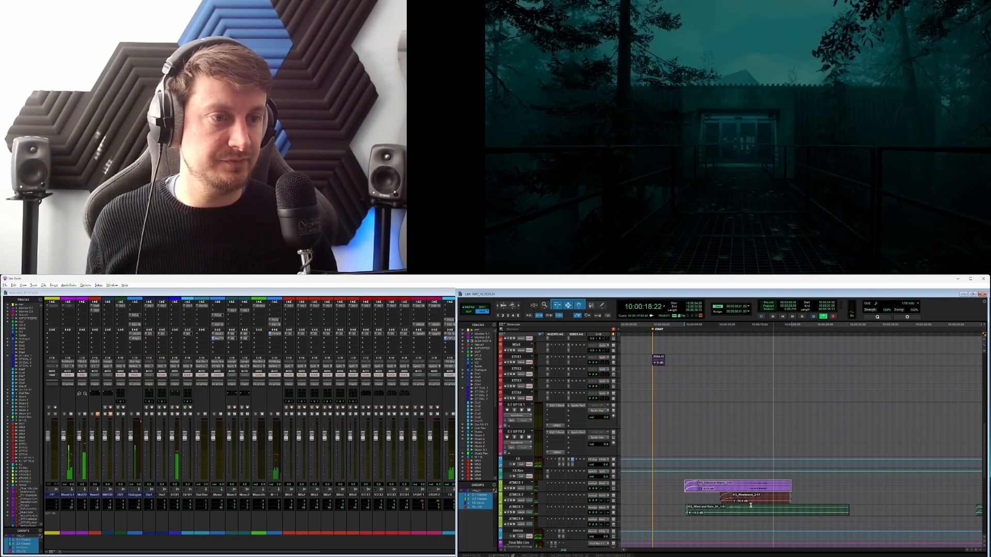
shift+click(774, 499)
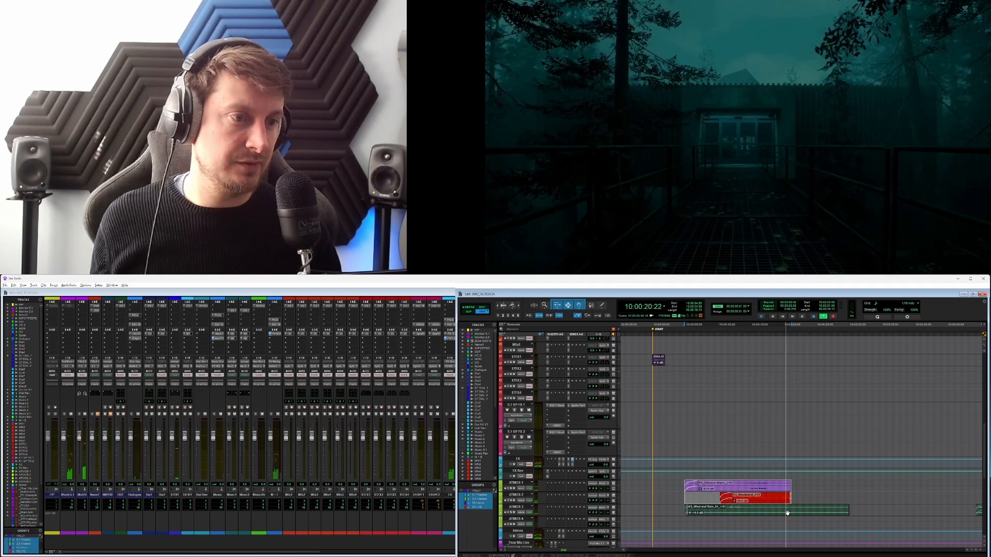
shift+click(786, 512)
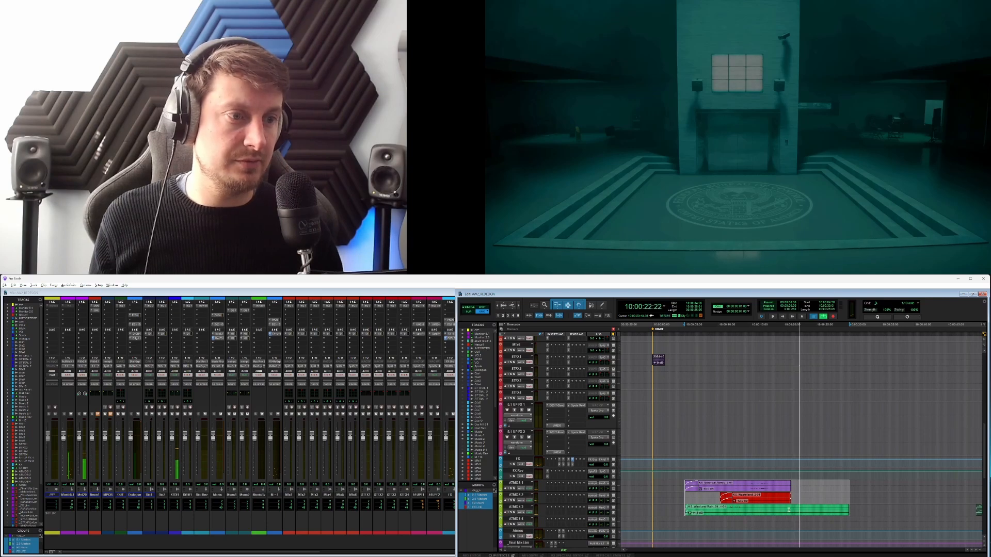
Trim the Wind and Rain clip to end with the other ATMOS clips, fade its edges and play the opening back.
click(791, 508)
drag(790, 507, 671, 509)
click(671, 510)
key(space)
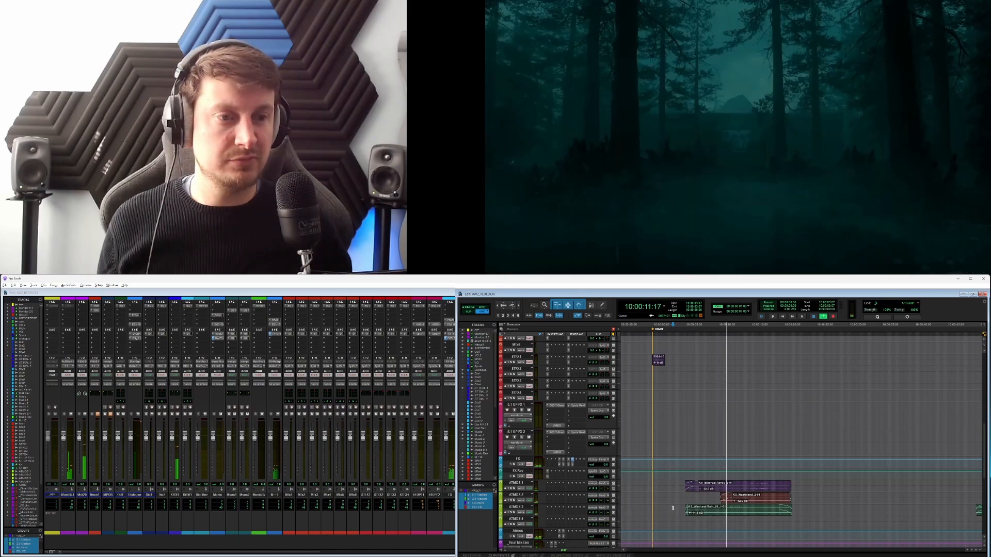
Cut the first part of the Wind and Rain clip, move the remainder back to the opening's start and check it in playback.
click(727, 515)
click(727, 511)
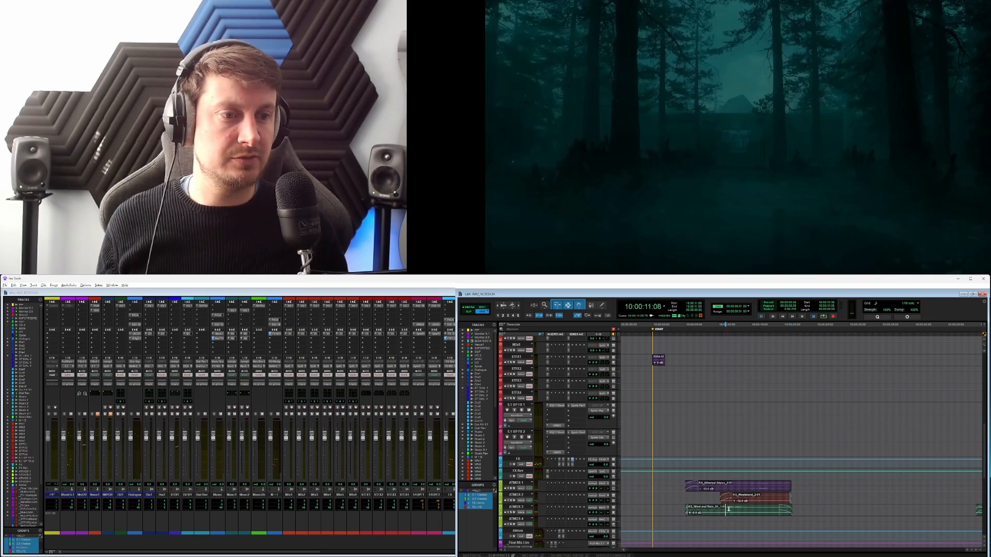
key(a)
drag(742, 513, 685, 508)
key(space)
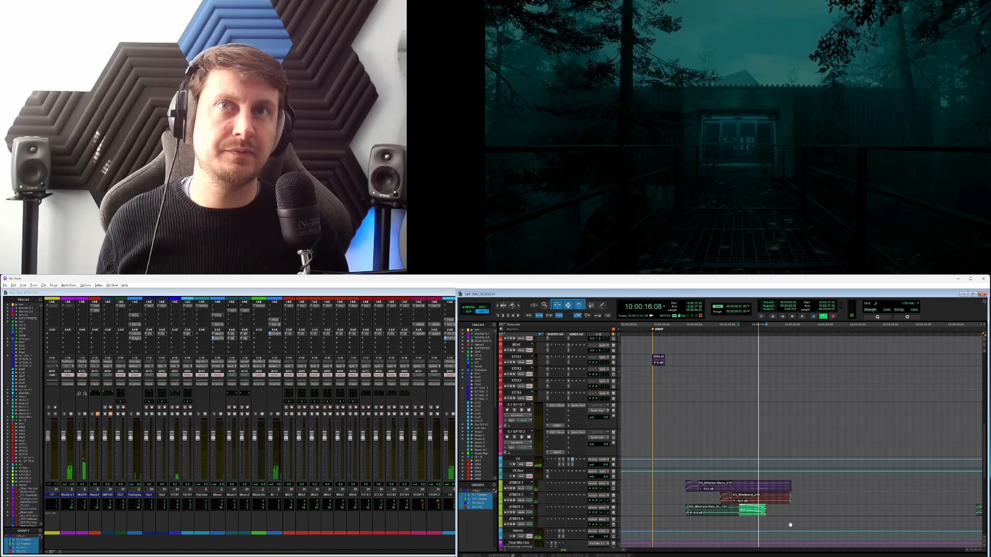
key(space)
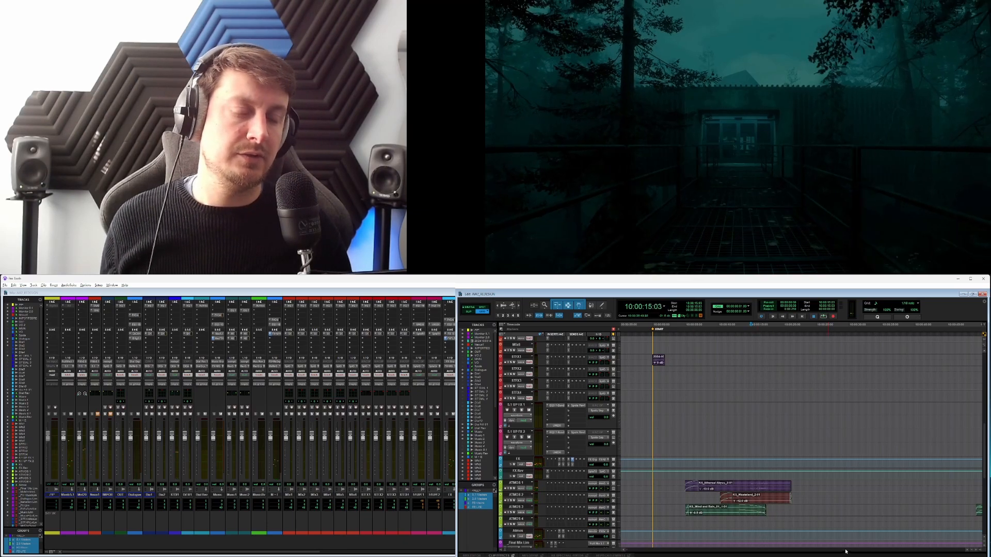
Mark the opening's full span on the empty ATMOS 4 track, starting at 10:00:05:25.
drag(692, 522, 790, 526)
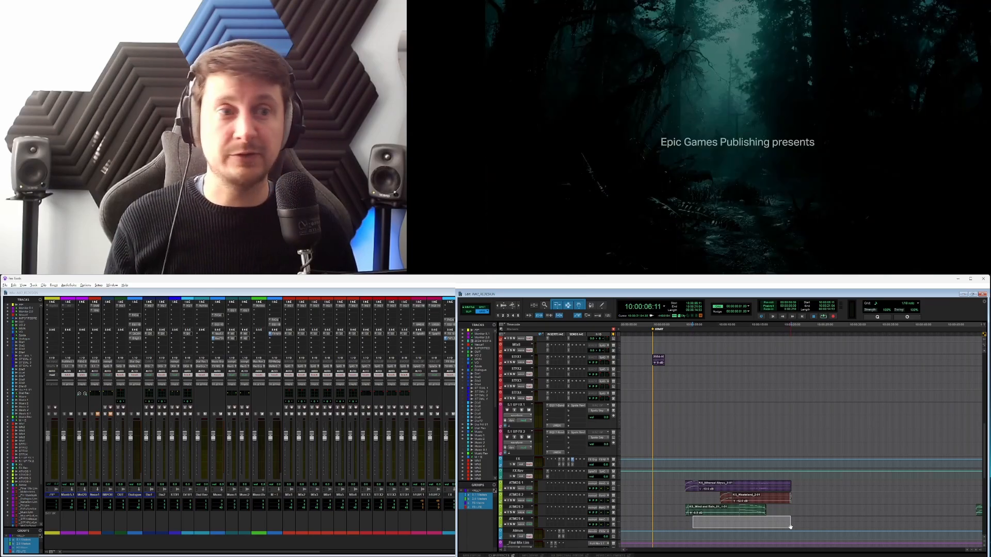
click(780, 521)
drag(790, 521, 688, 521)
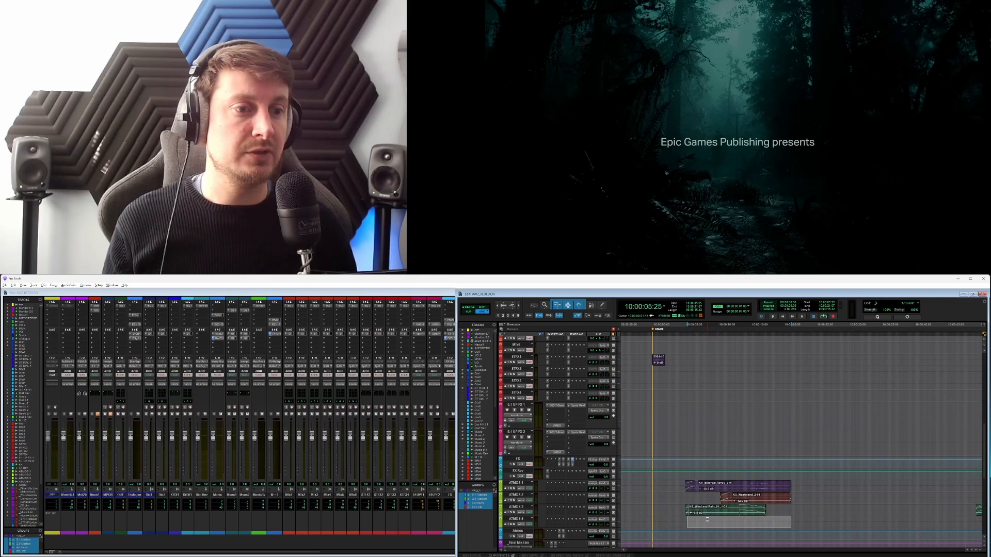
Play the opening from 10:00:05:17 through to the interior shot to review the layered atmospheres.
click(703, 521)
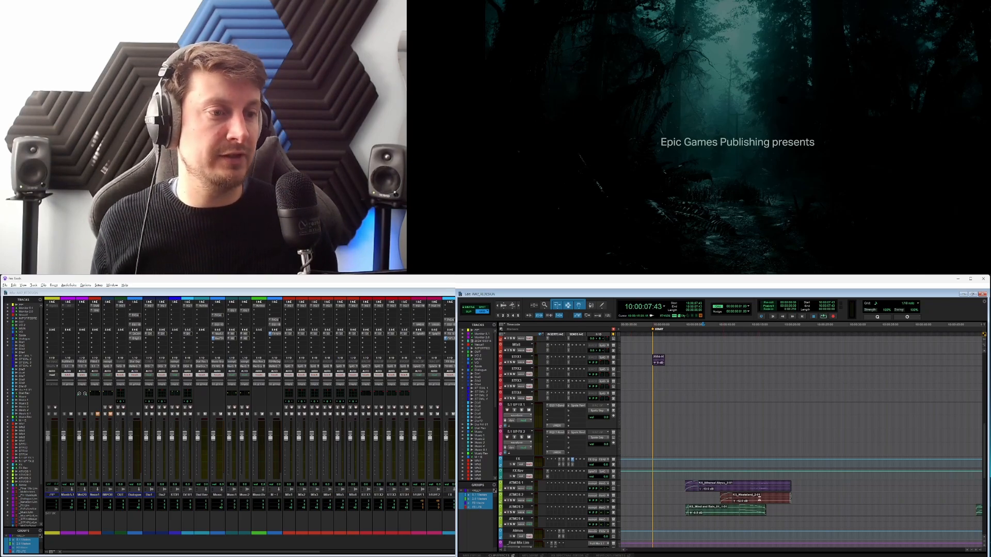
click(688, 521)
click(685, 521)
click(687, 522)
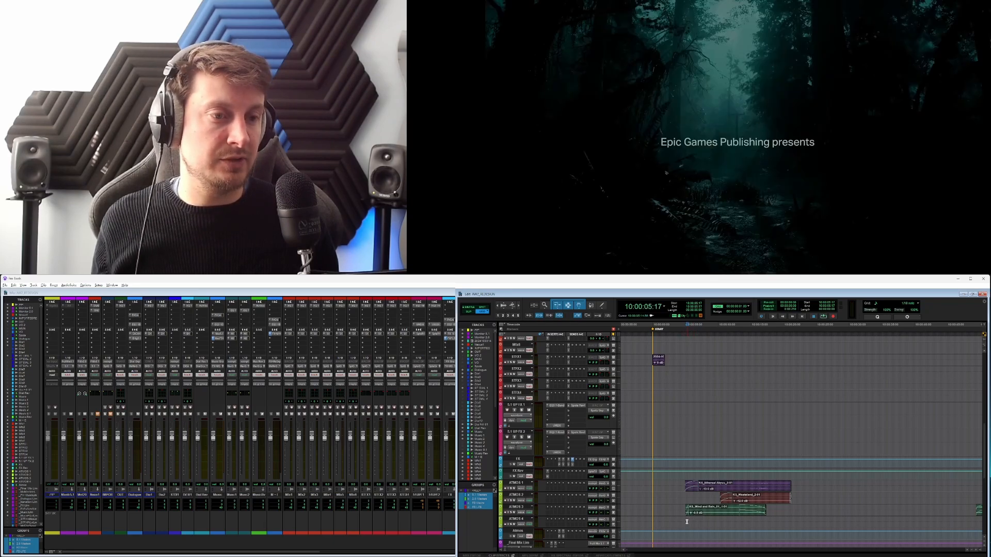
key(space)
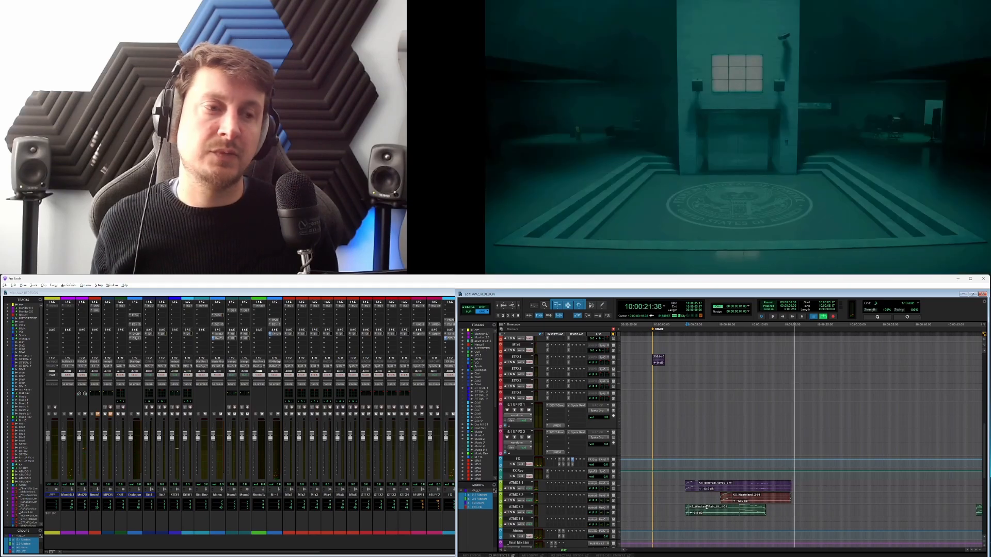
Mark the interior section following the opening on the ATMOS 4 track, starting at 10:00:20:54.
click(687, 522)
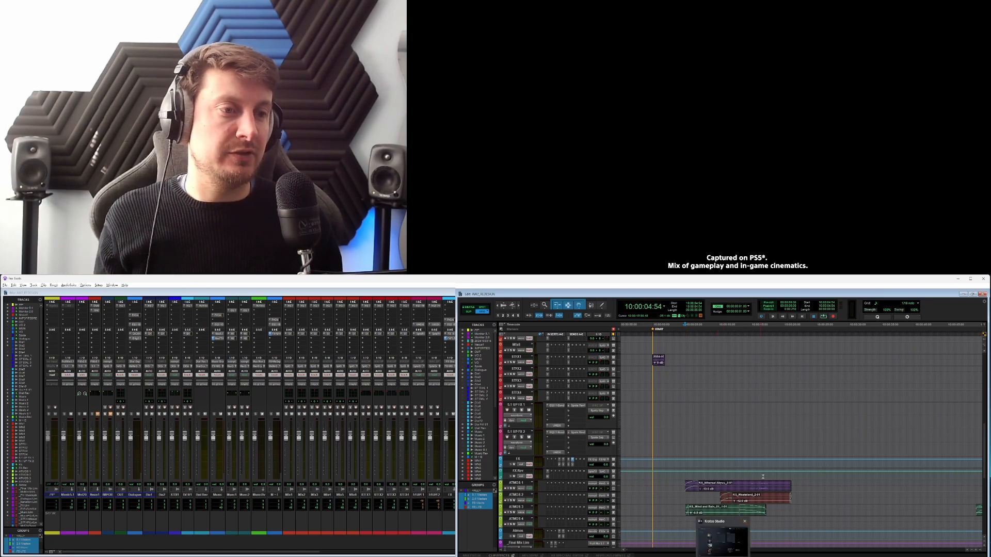
drag(789, 521, 915, 521)
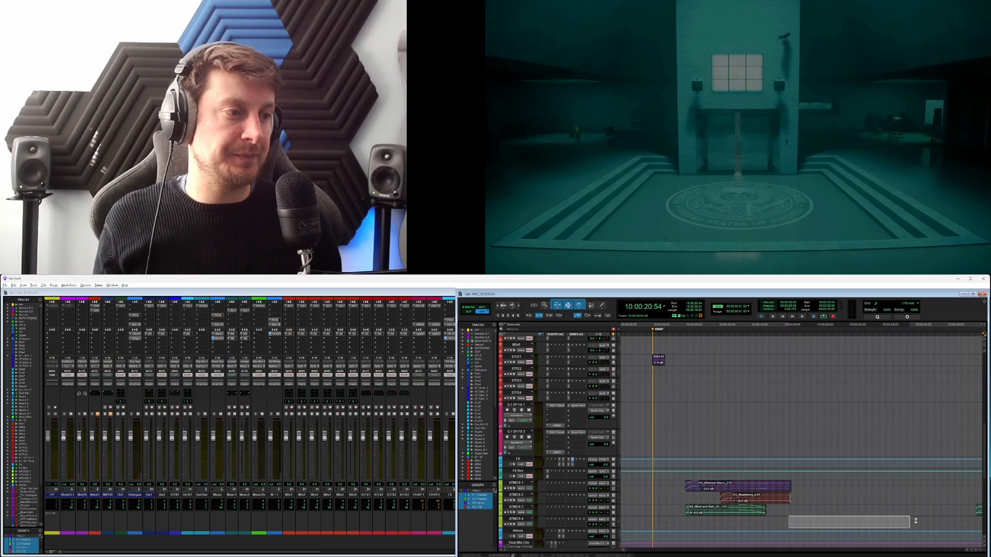
Mark the start of the interior section and the opening's full span on the empty ATMOS 4 track.
click(792, 523)
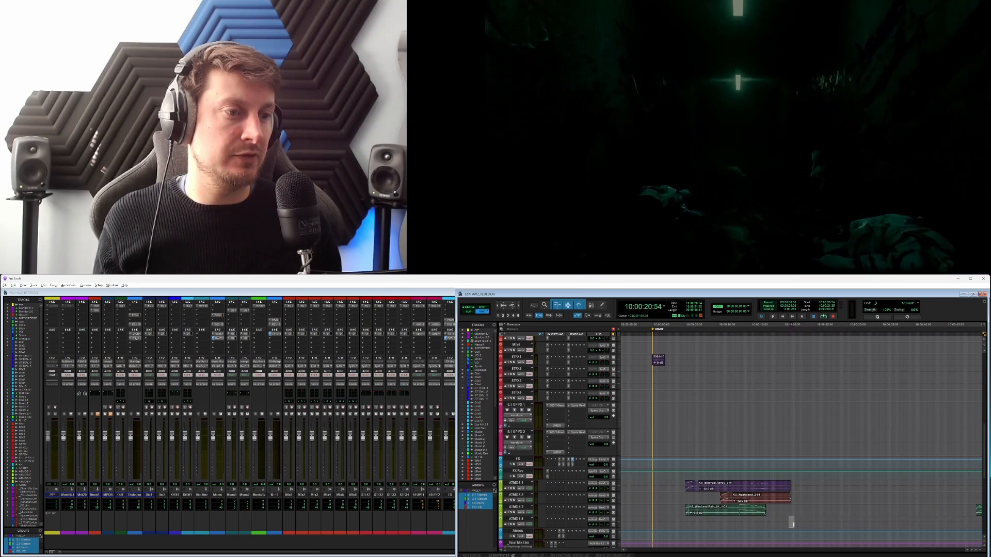
drag(793, 522, 819, 522)
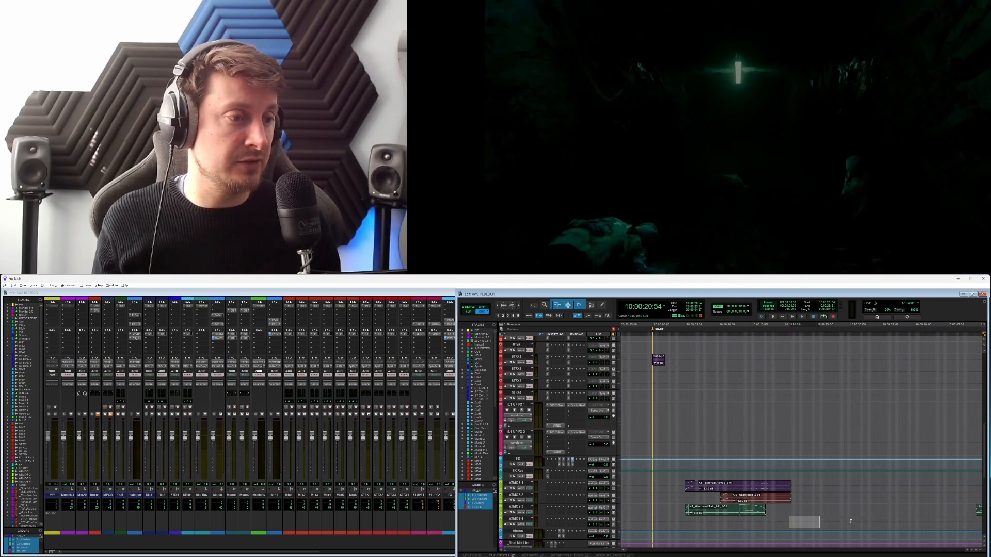
click(795, 522)
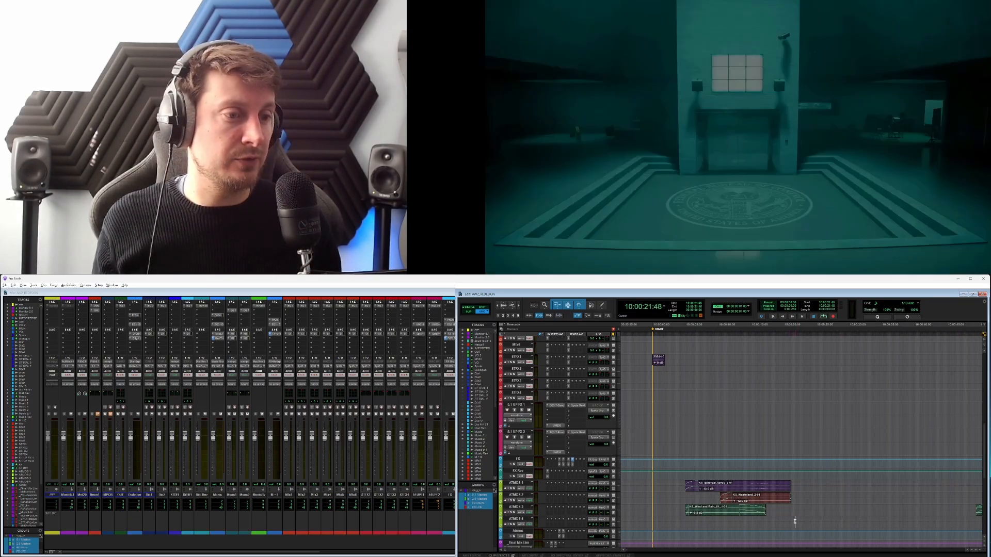
drag(794, 522, 682, 522)
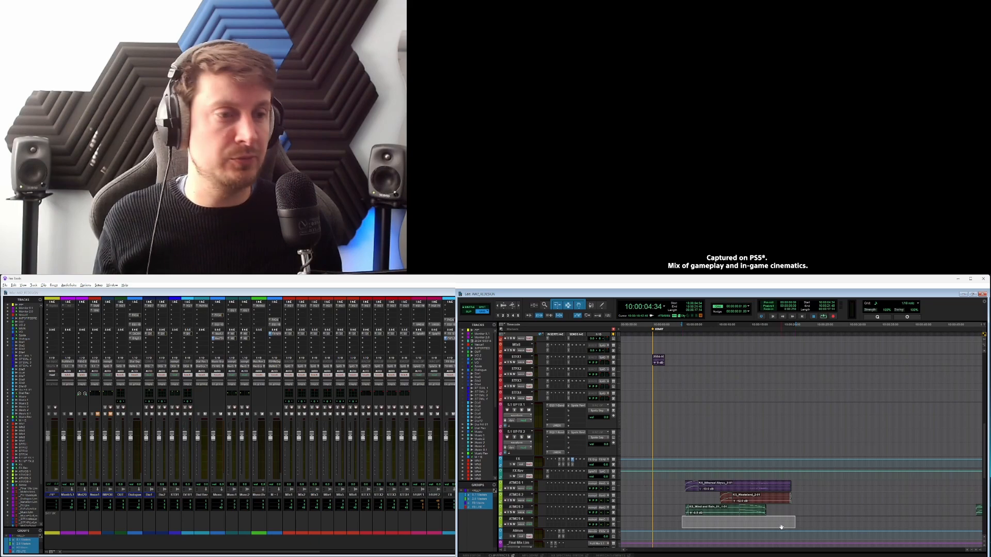
drag(790, 523, 685, 524)
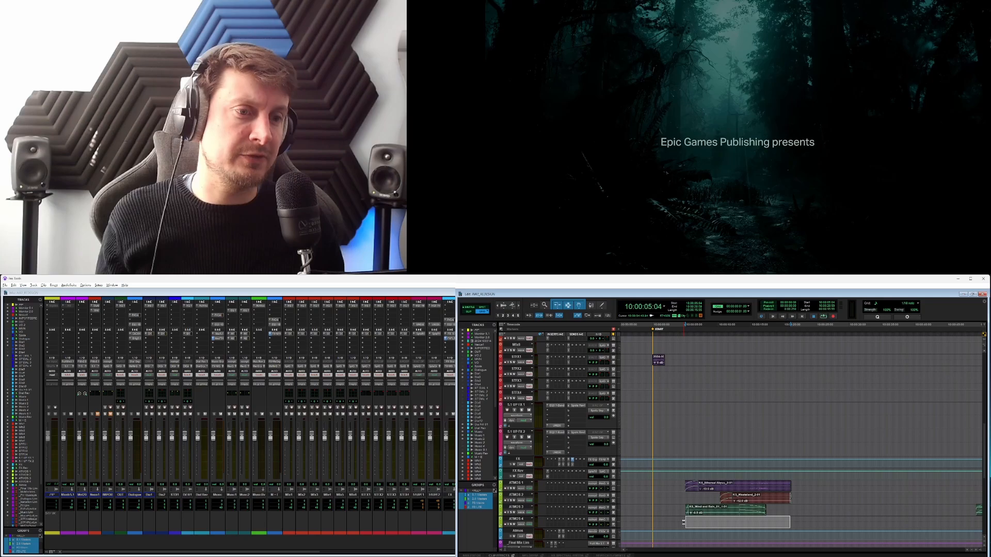
Play the timeline from just before the opening at 10:00:04:28, and check the picture around the opening's end.
click(684, 522)
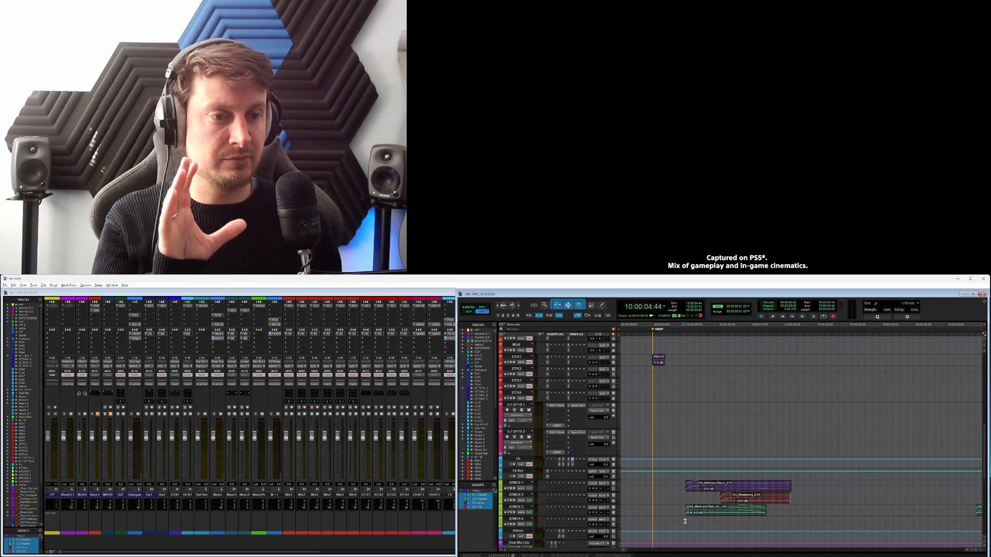
drag(678, 522, 686, 524)
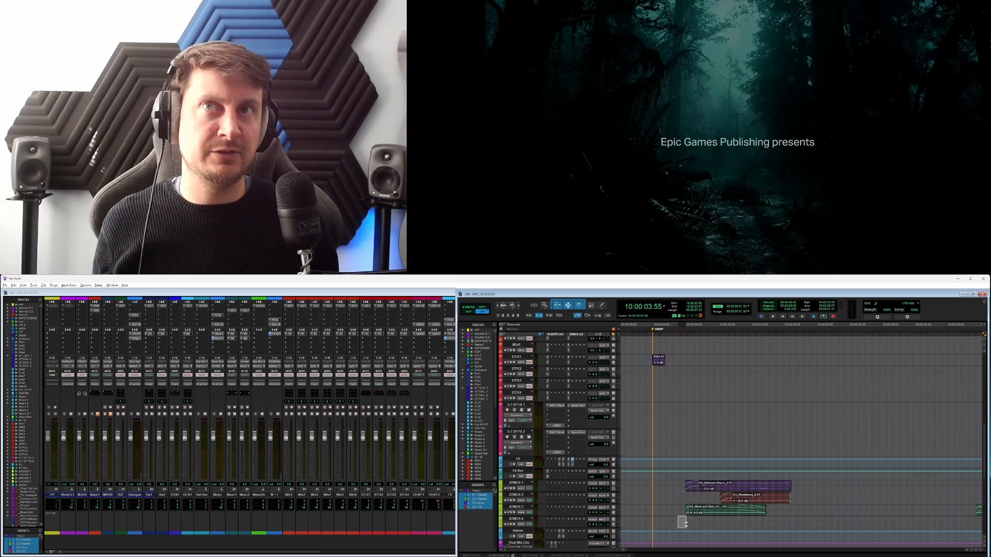
click(682, 521)
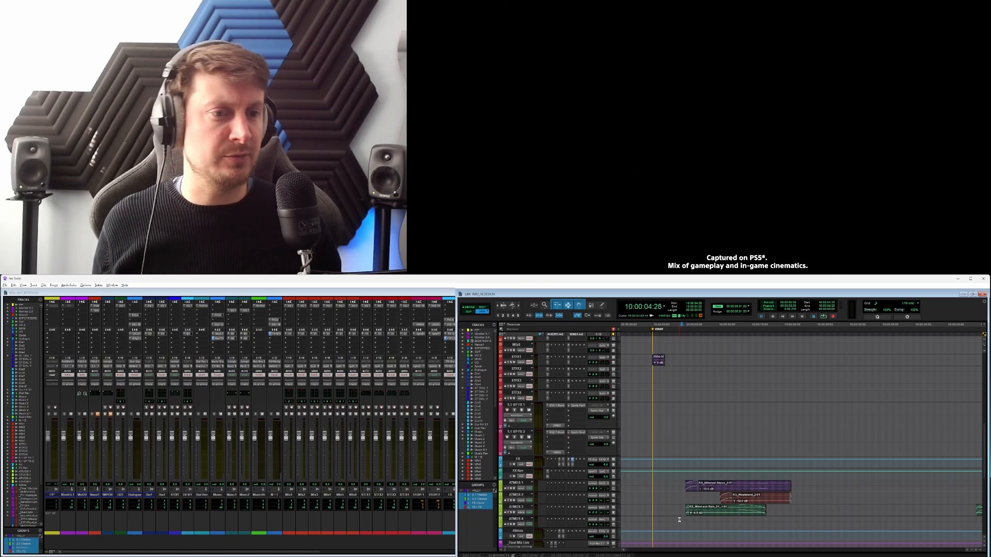
key(space)
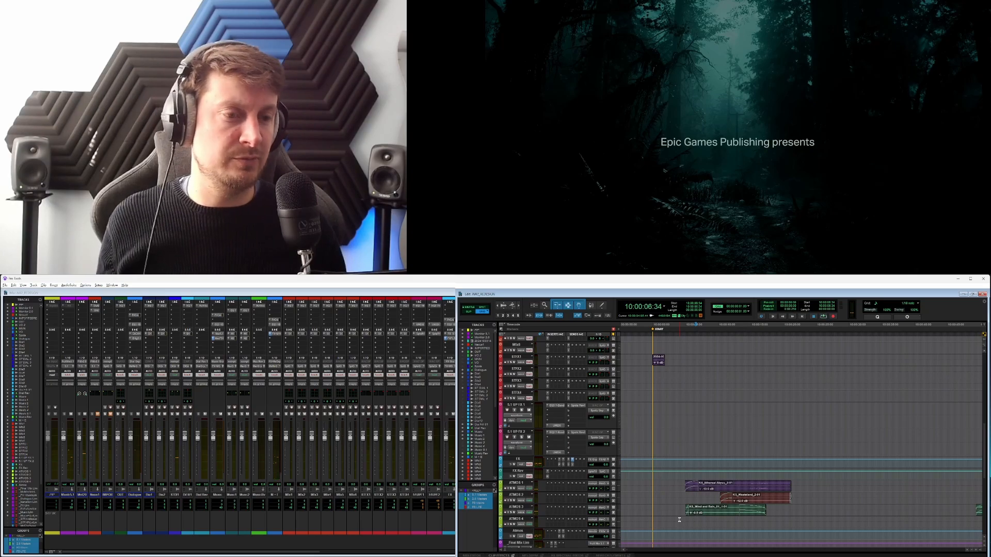
click(785, 520)
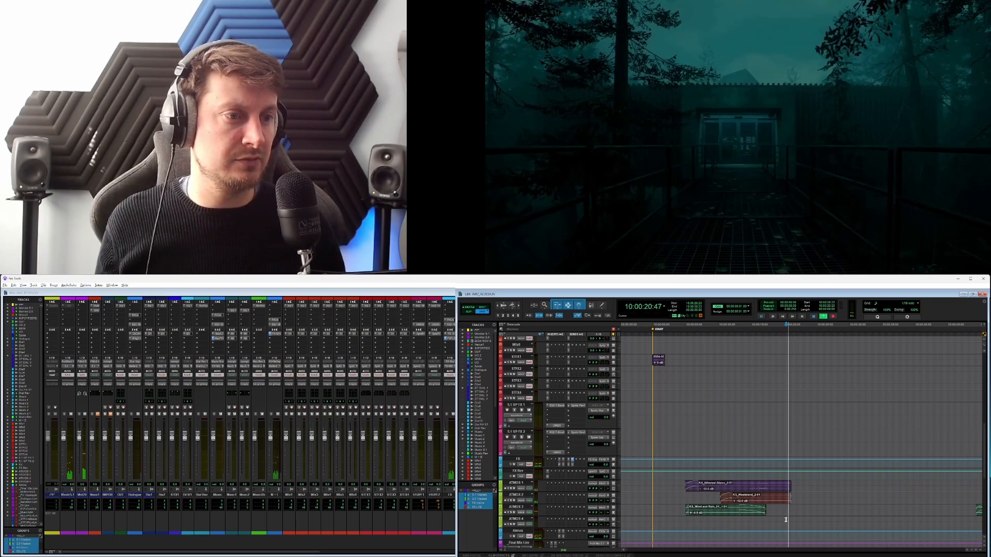
click(677, 521)
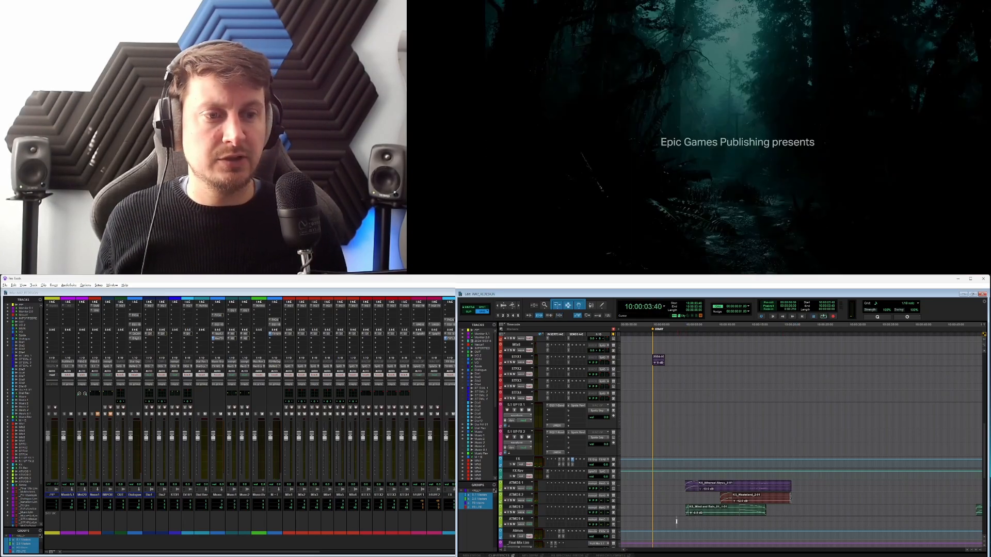
Switch to Krotos Studio, clear the thunder search and load the Dark Entry preset from the Cinematic category.
key(alt+Tab)
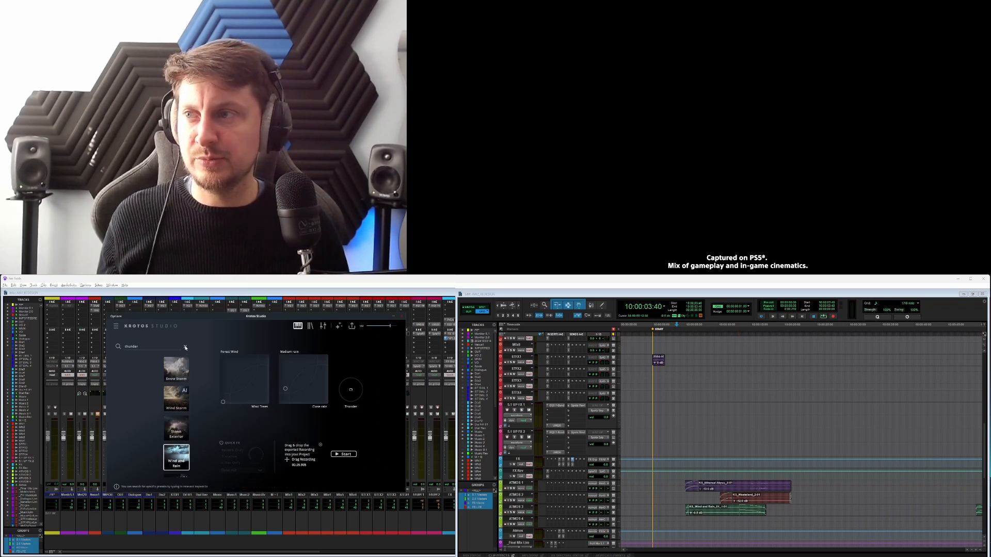
click(185, 347)
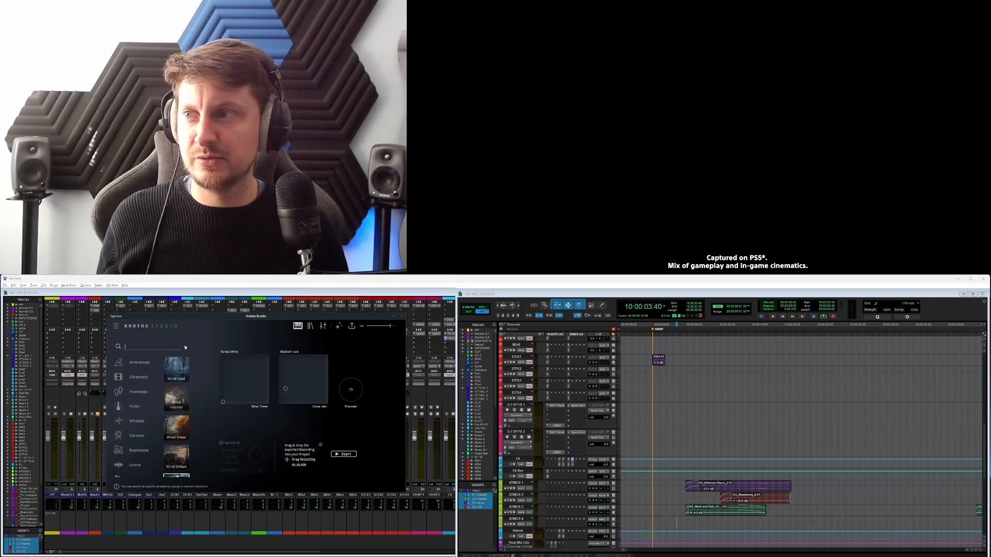
click(137, 377)
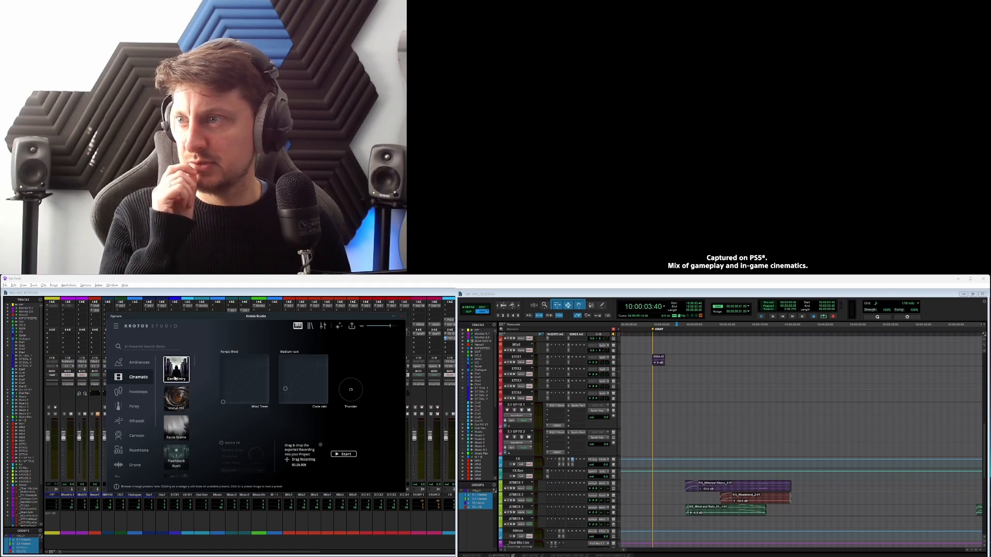
click(176, 378)
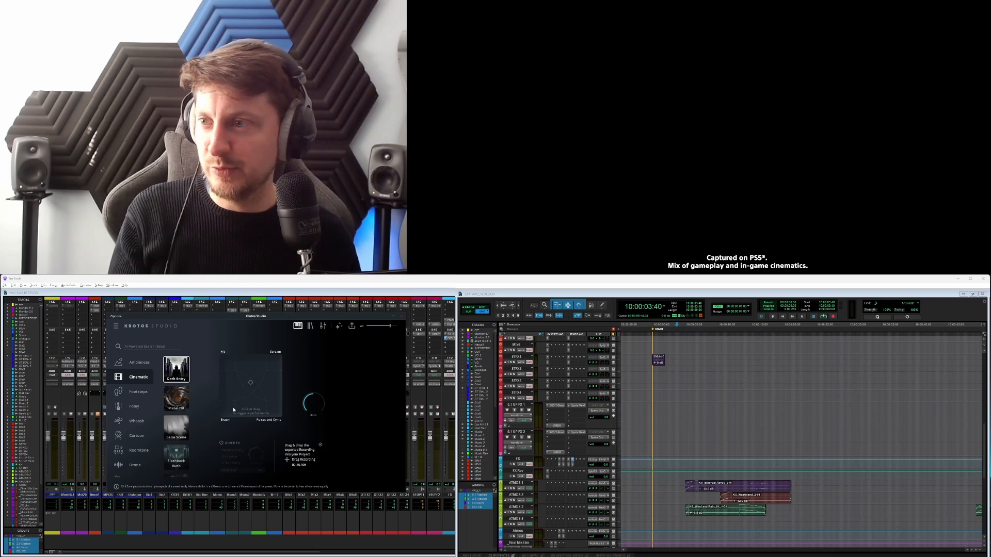
Audition the Dark Entry preset at different points of its performance pad, and try the Eerie Scene preset.
click(221, 357)
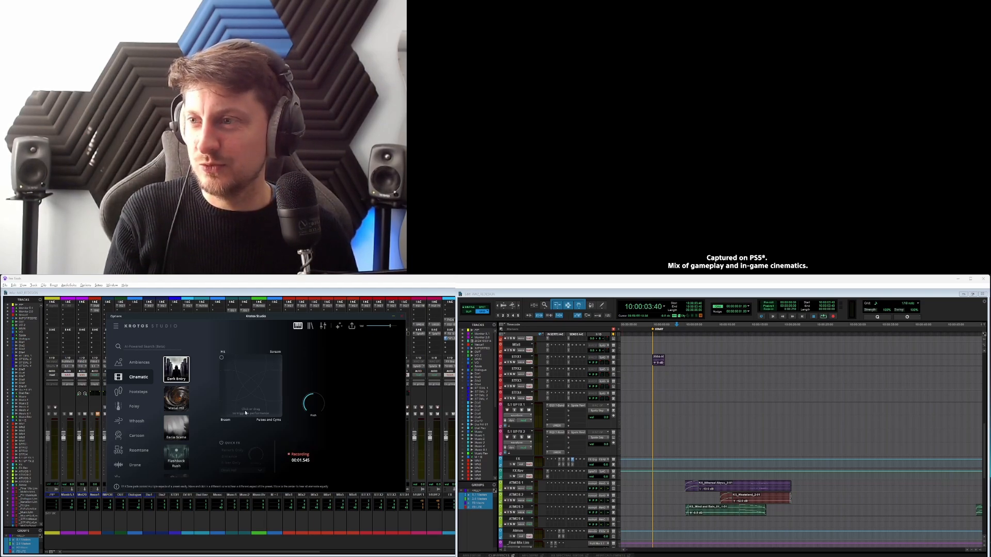
click(244, 404)
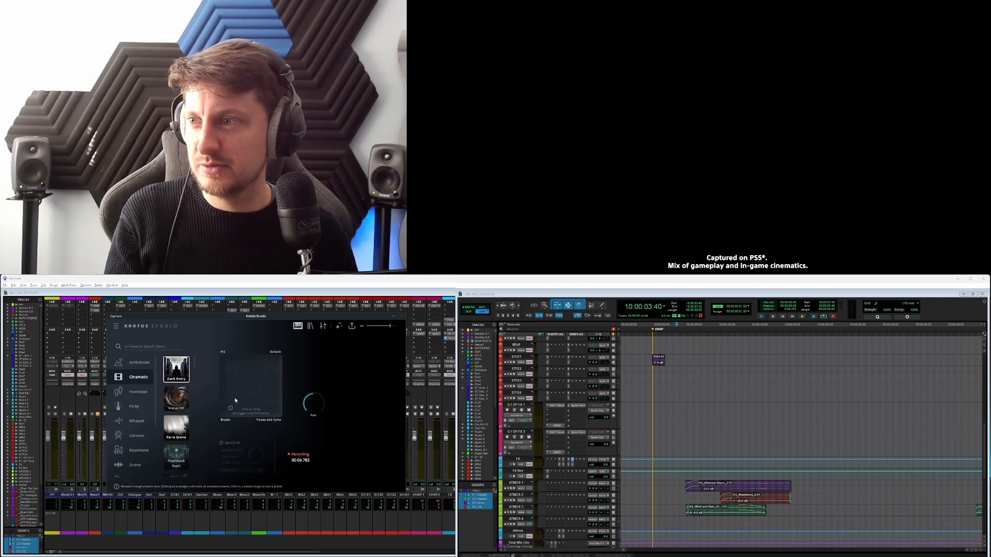
click(229, 411)
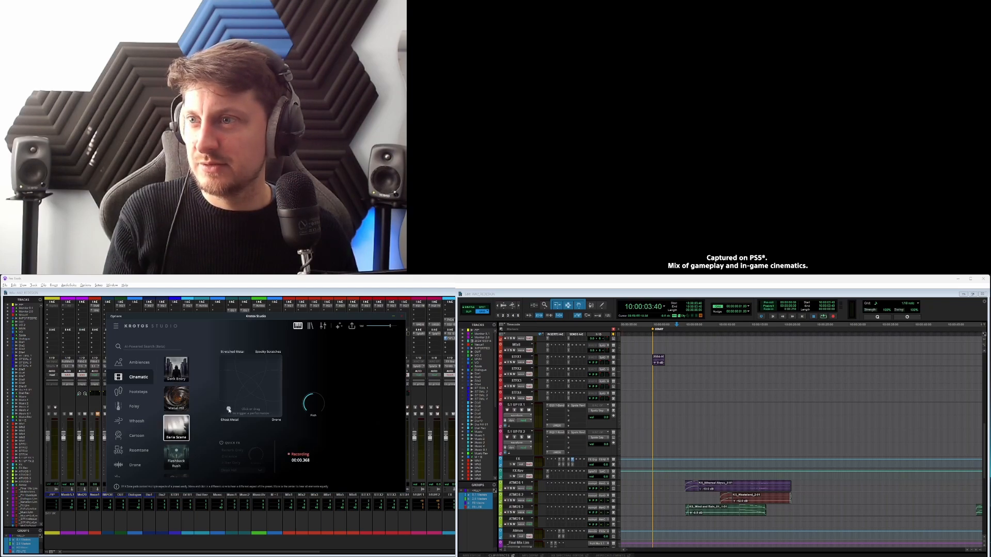
Browse further through the Cinematic presets and load Morbid Hit.
scroll(181, 443, down, 2)
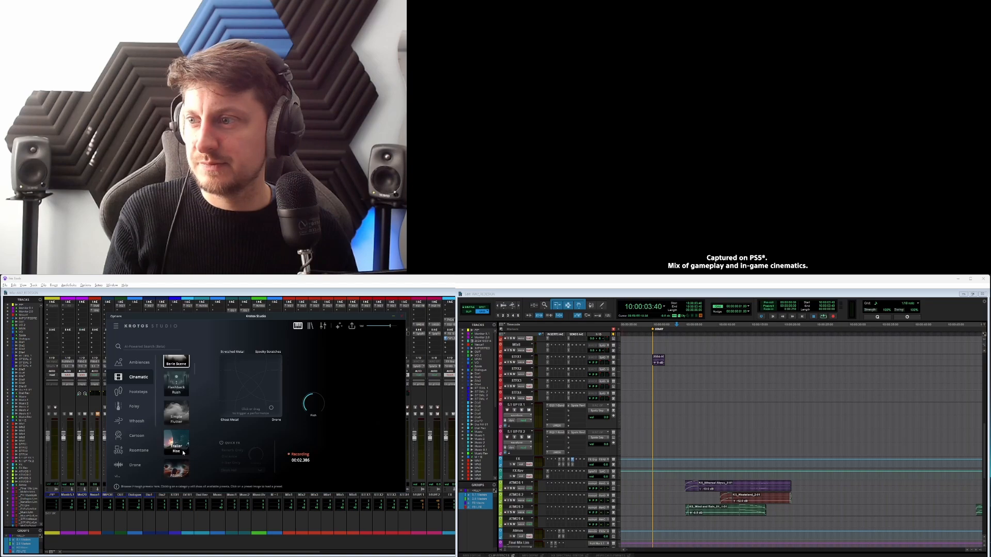
scroll(187, 451, down, 2)
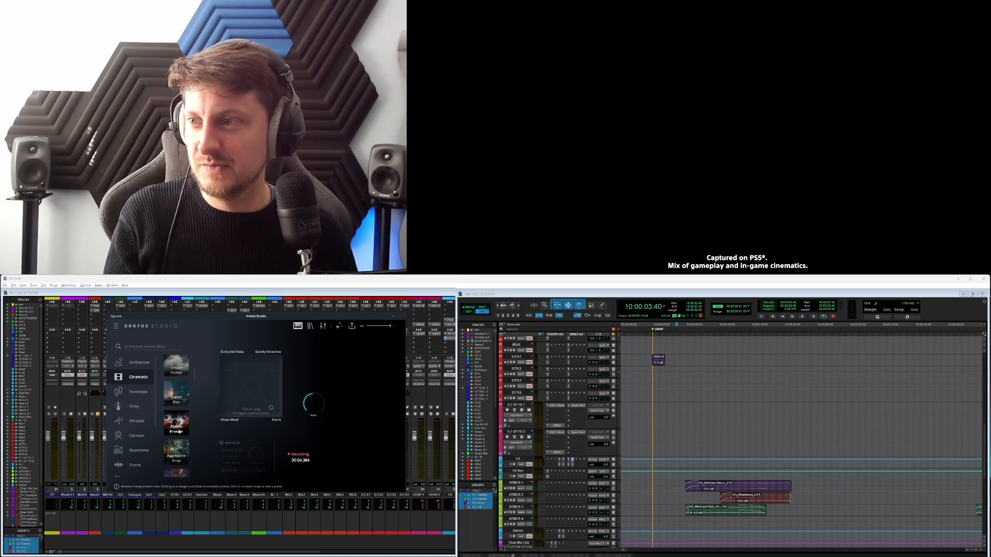
scroll(179, 436, down, 2)
scroll(178, 436, down, 4)
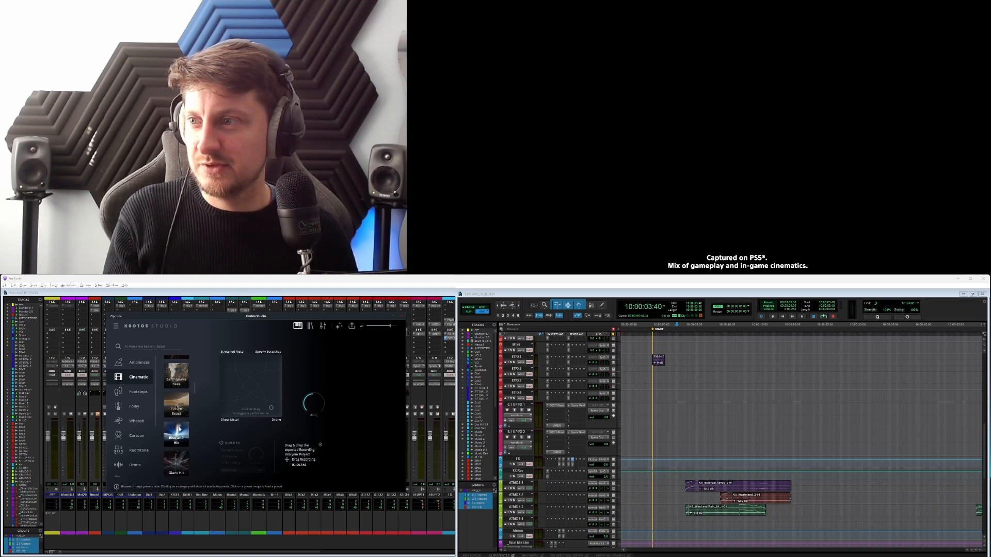
scroll(179, 430, down, 2)
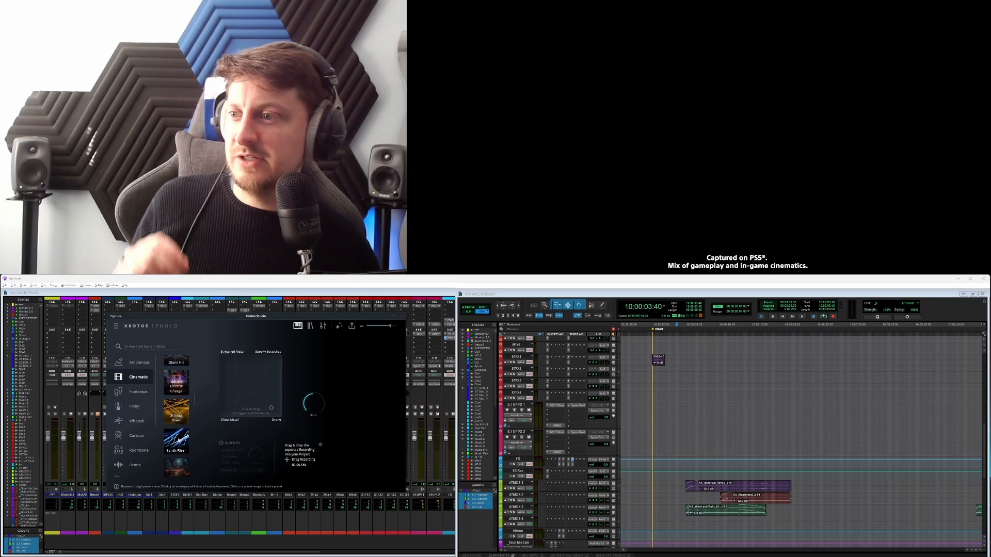
scroll(179, 431, down, 2)
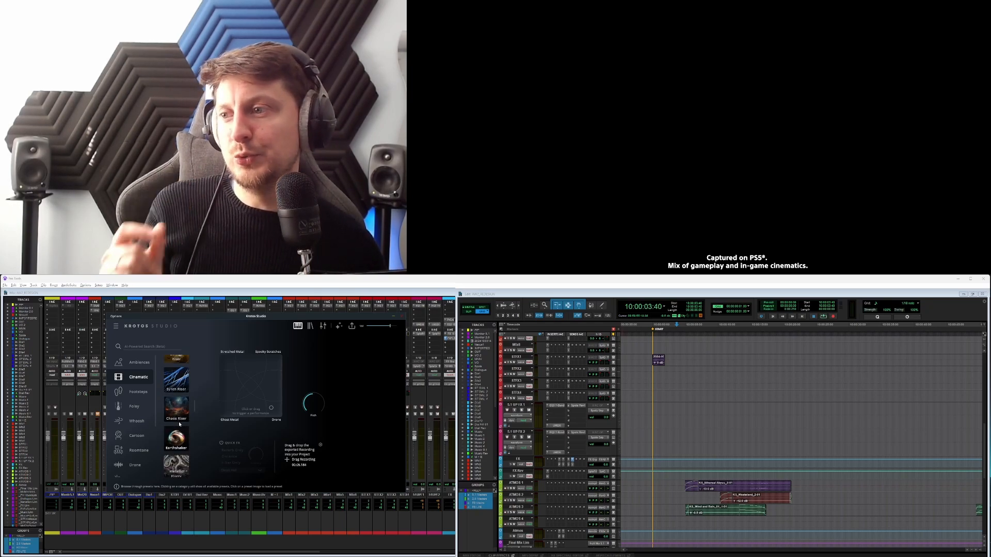
scroll(179, 424, down, 2)
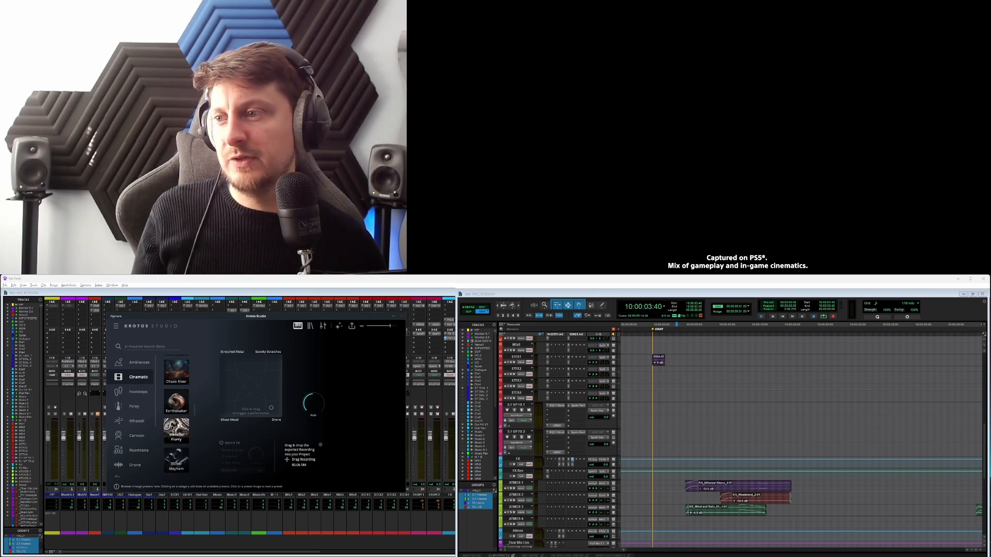
scroll(178, 427, down, 2)
scroll(178, 426, down, 2)
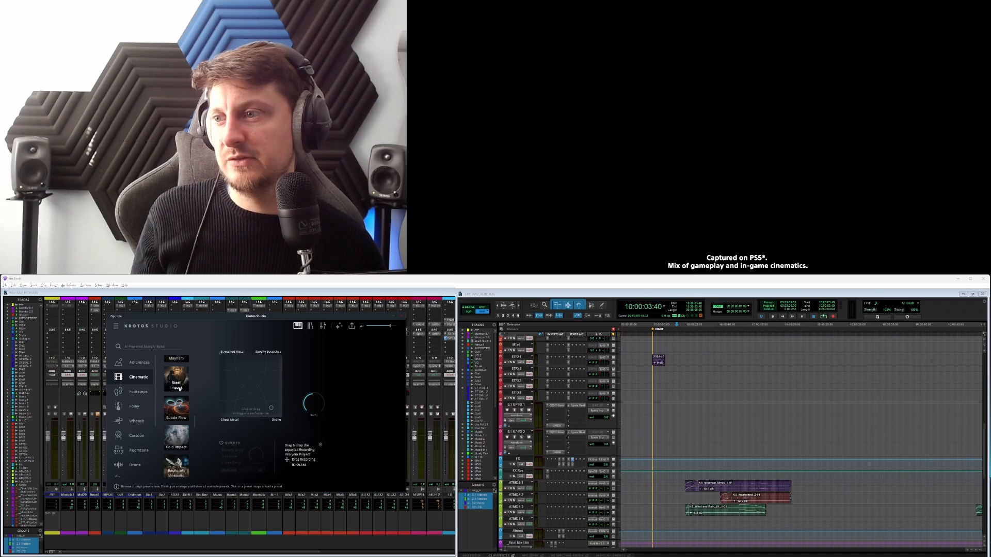
scroll(179, 388, down, 5)
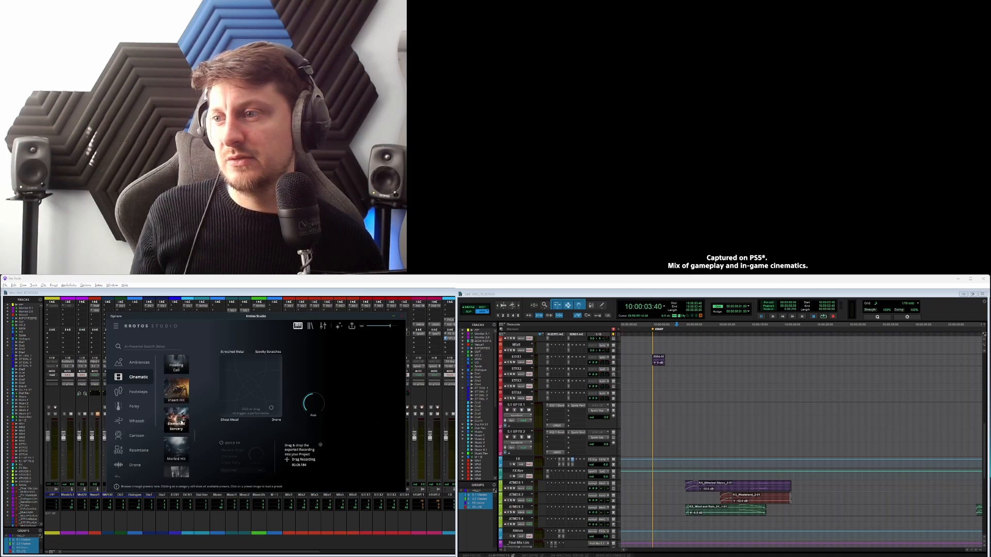
scroll(181, 423, down, 1)
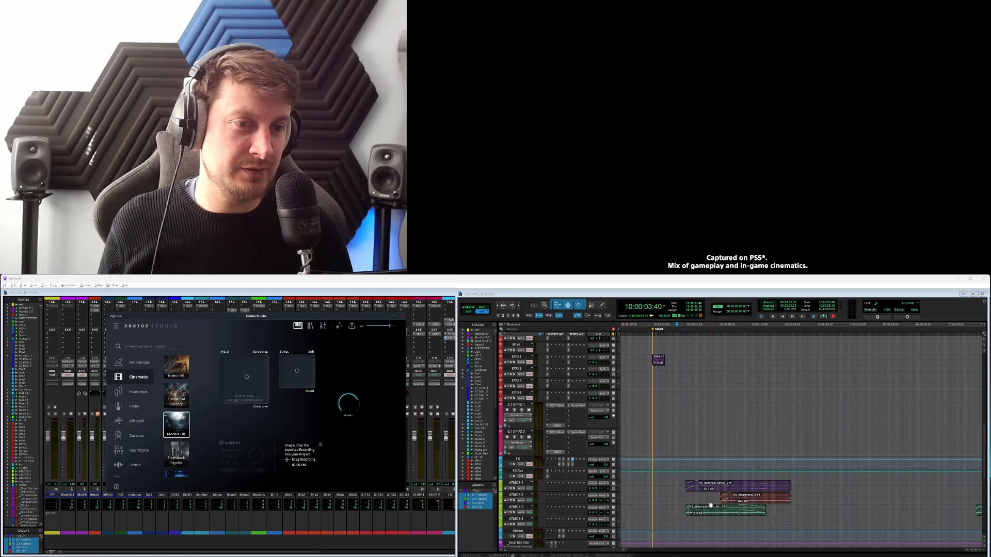
Place the edit cursor on the ATMOS 4 track at 10:00:04:54 and return to Krotos Studio.
drag(682, 522, 707, 519)
click(684, 521)
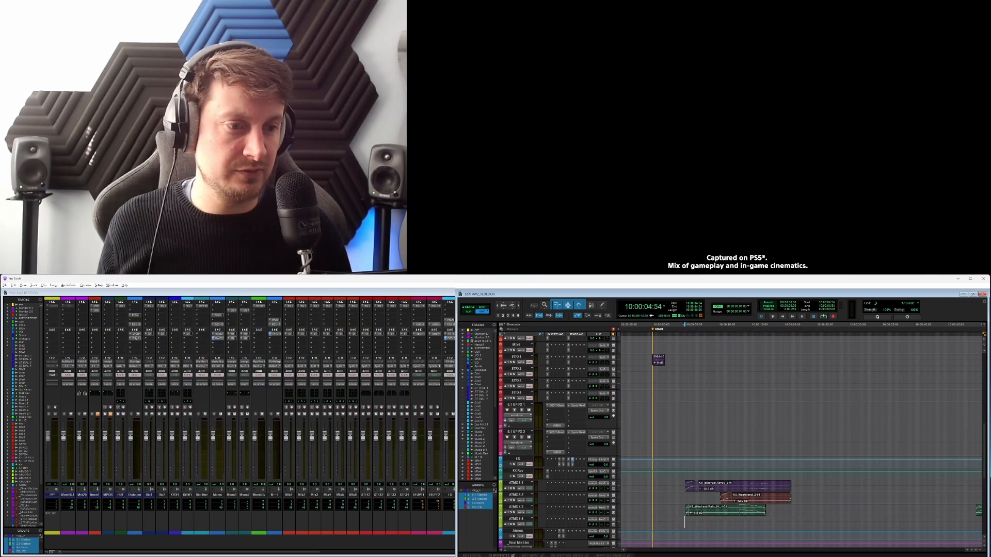
key(alt+Tab)
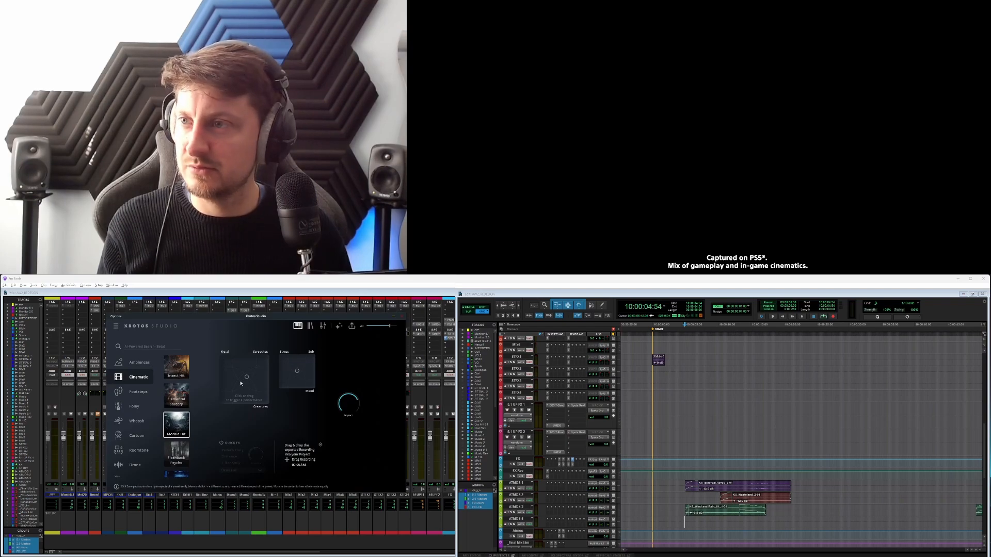
Record a Morbid Hit performance at different main pad positions, shift the second pad towards Sub and stop the recording.
click(231, 392)
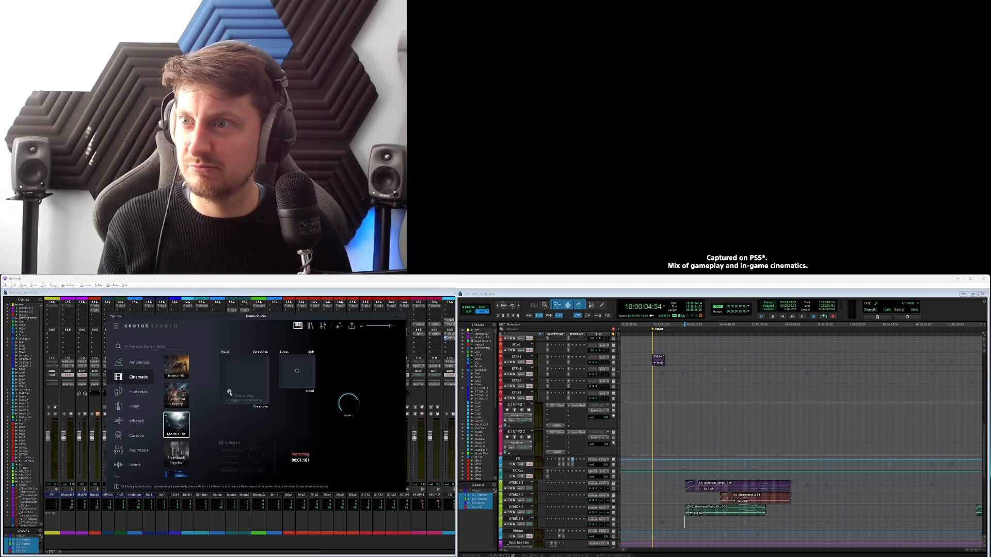
click(259, 361)
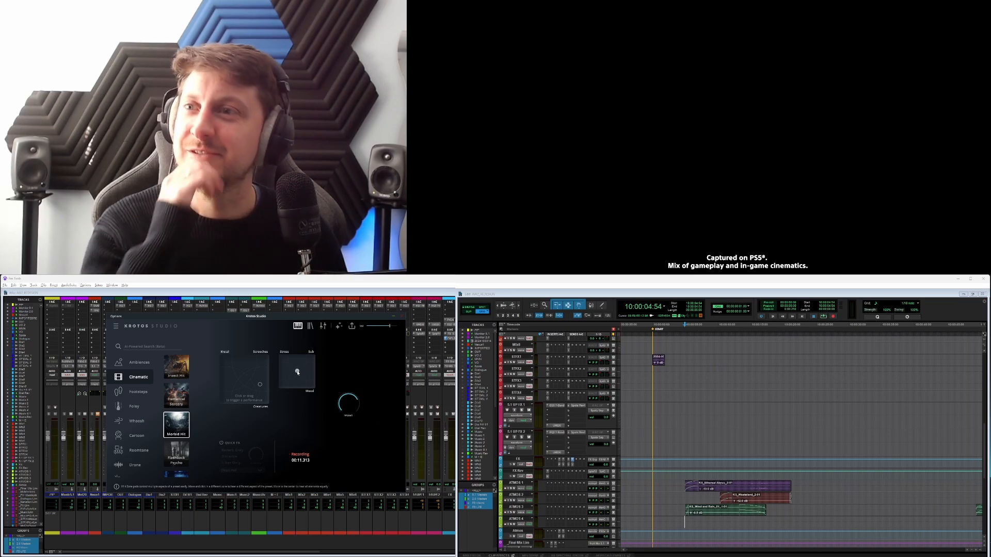
drag(297, 372, 309, 362)
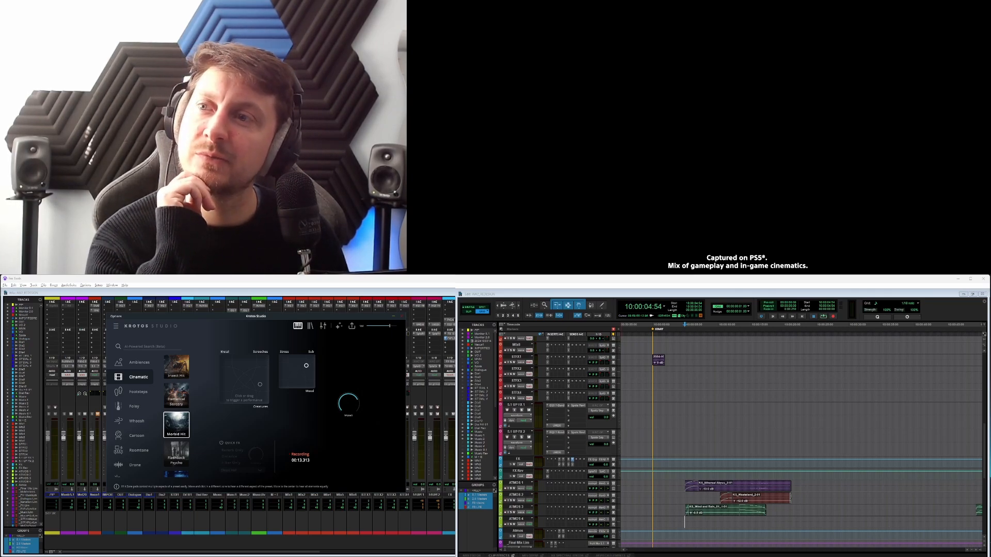
click(300, 457)
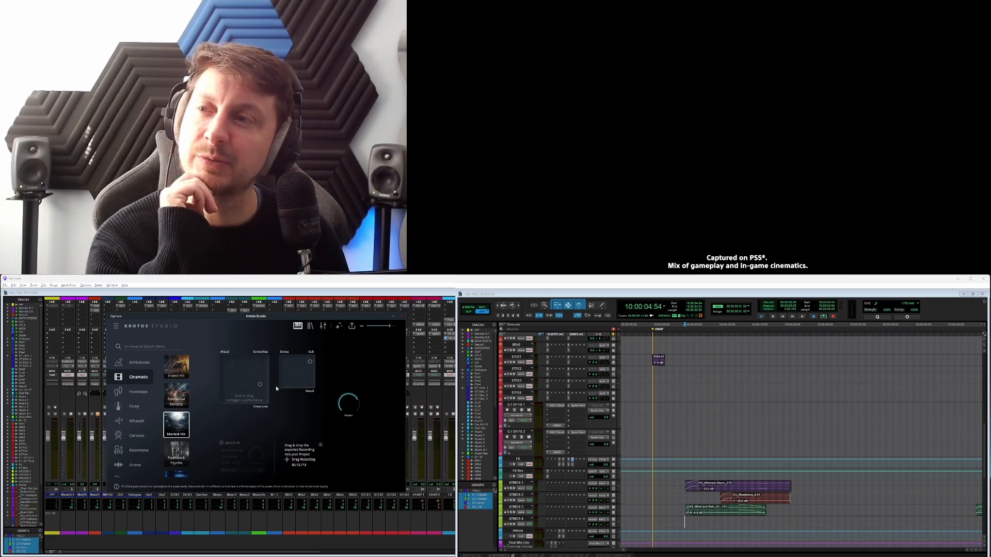
Audition Morbid Hit by recording single hits with the main performance pad at different points, mostly in its lower half.
click(259, 386)
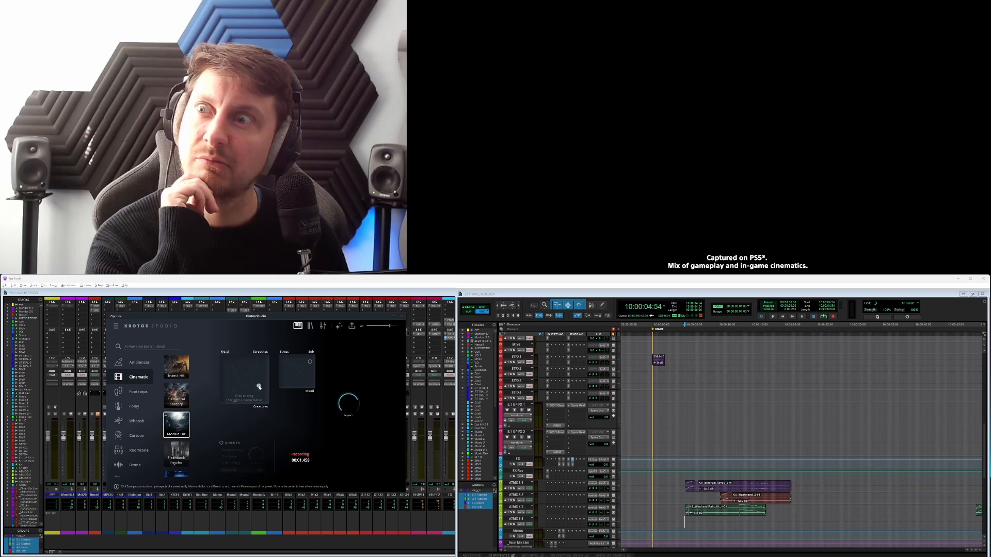
click(226, 393)
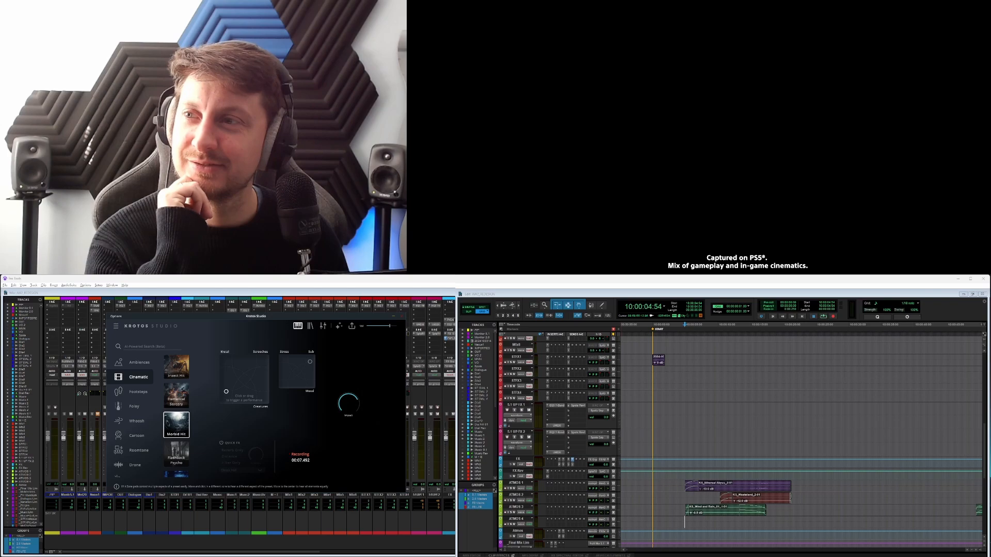
drag(226, 392, 227, 400)
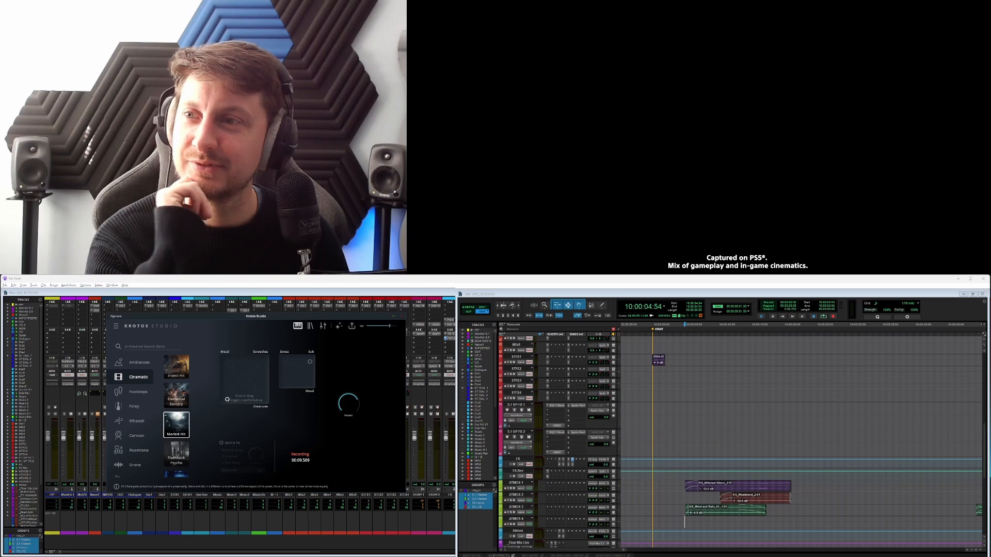
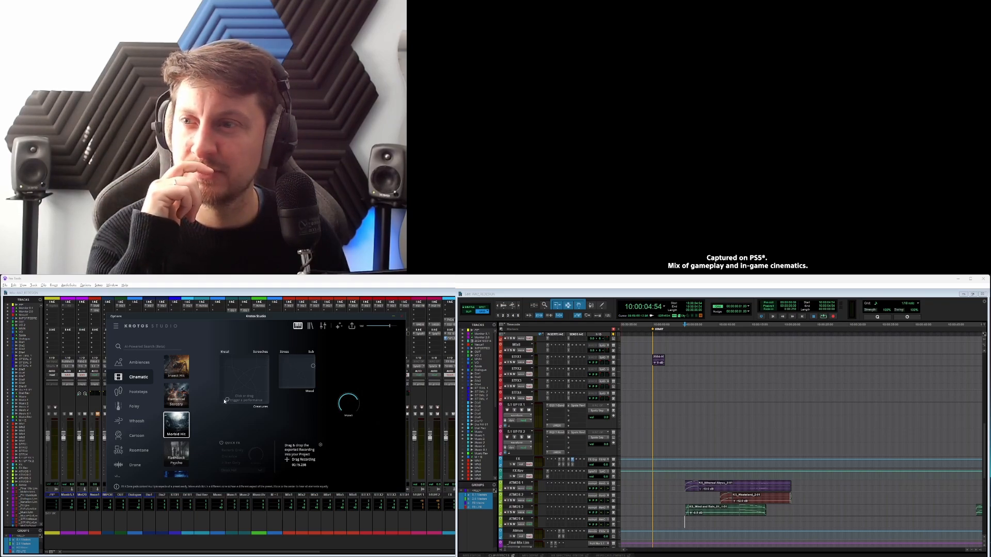
mouse_move(349, 402)
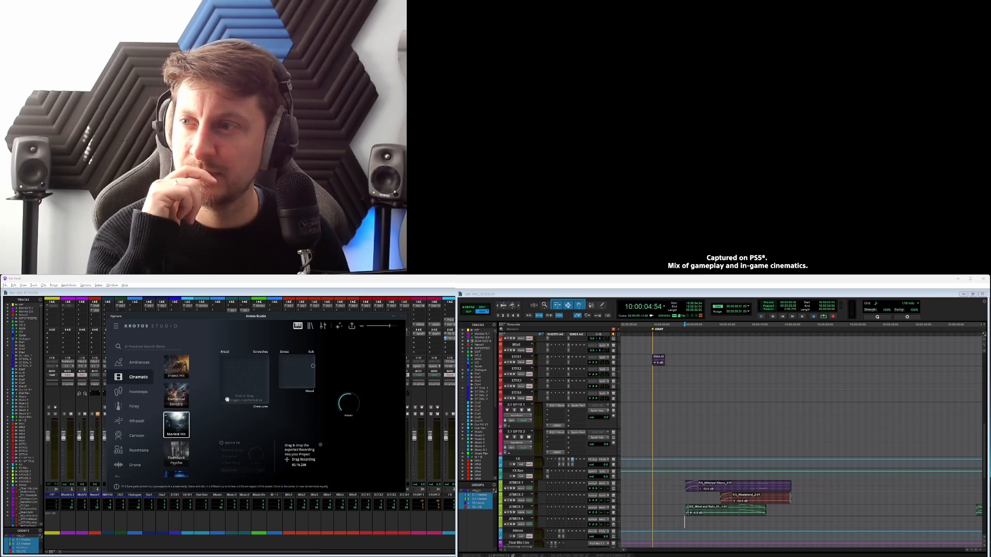
click(228, 400)
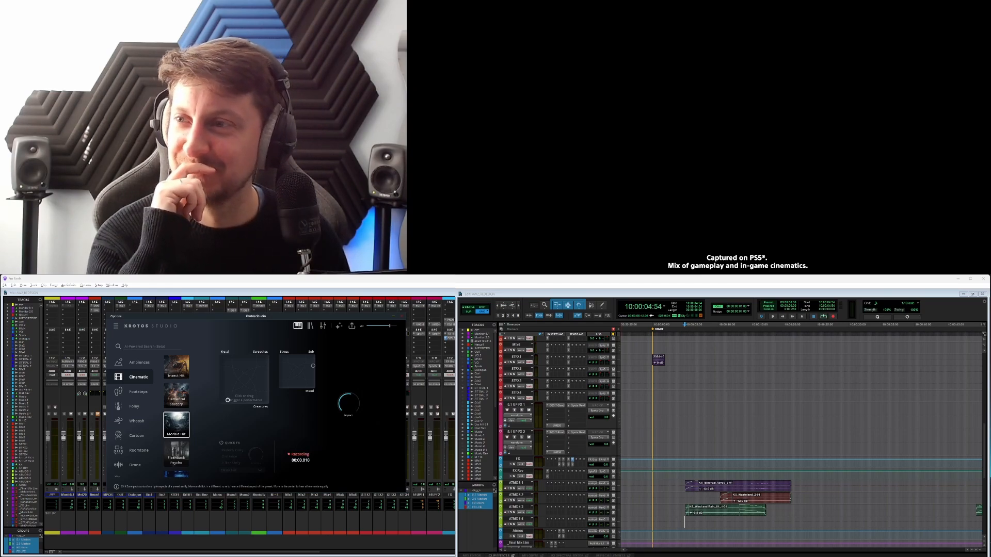
click(228, 400)
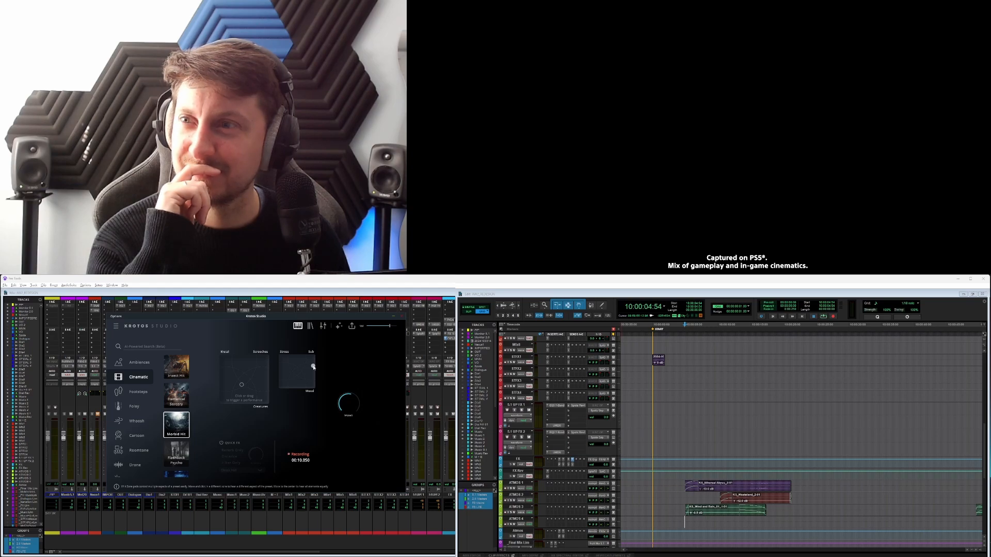
Try Morbid Hit with the second pad moved to Sub and to the corner below it, triggering hits across the main pad.
drag(313, 367, 317, 356)
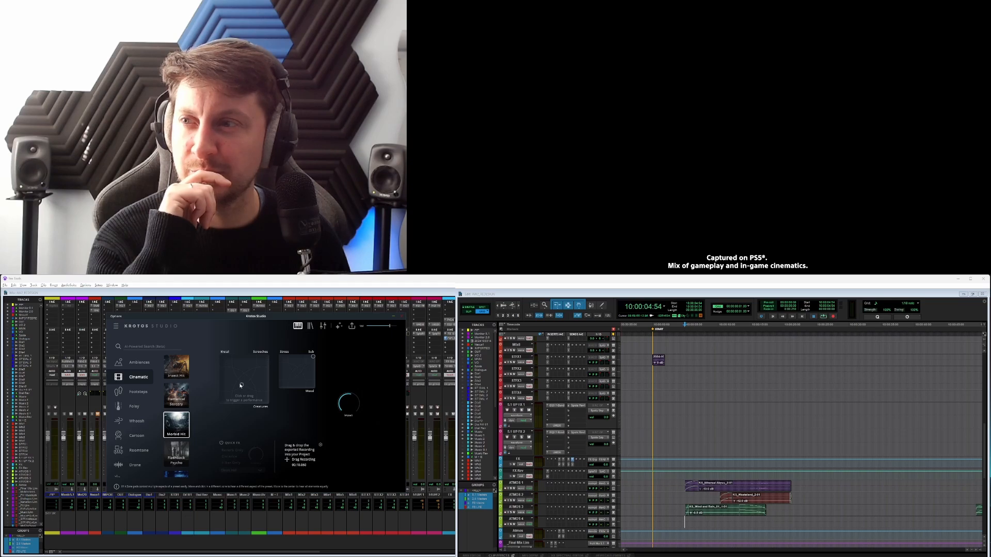
drag(236, 391, 225, 395)
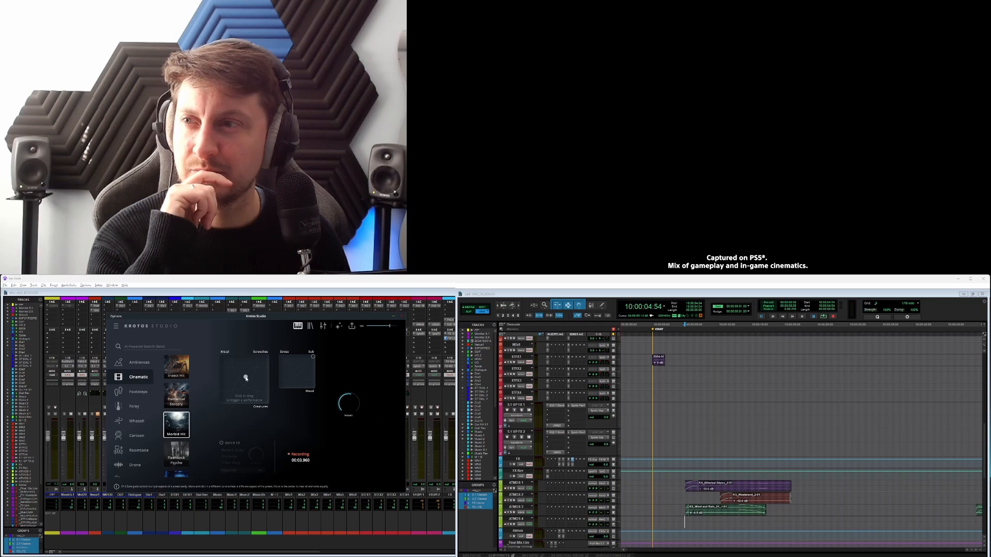
drag(246, 378, 249, 370)
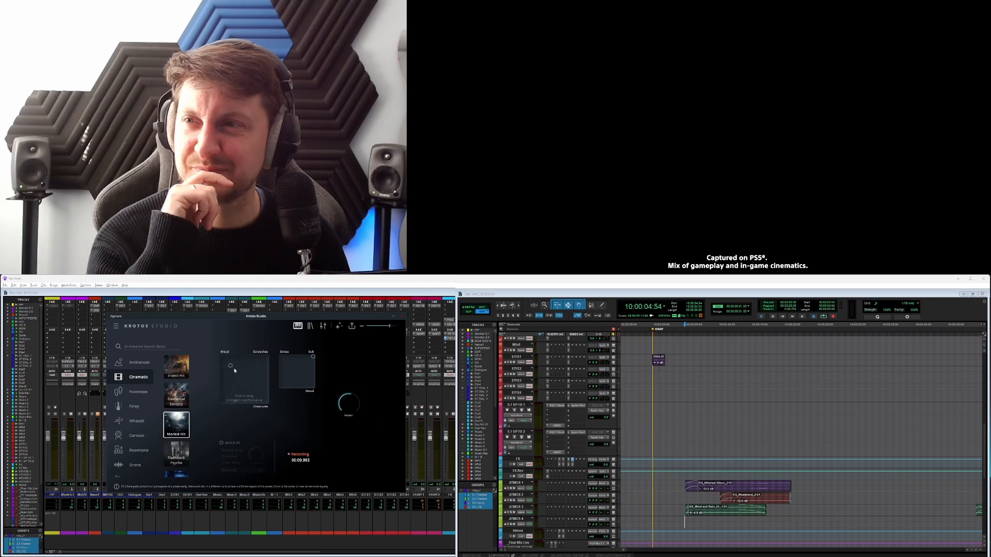
drag(313, 358, 312, 386)
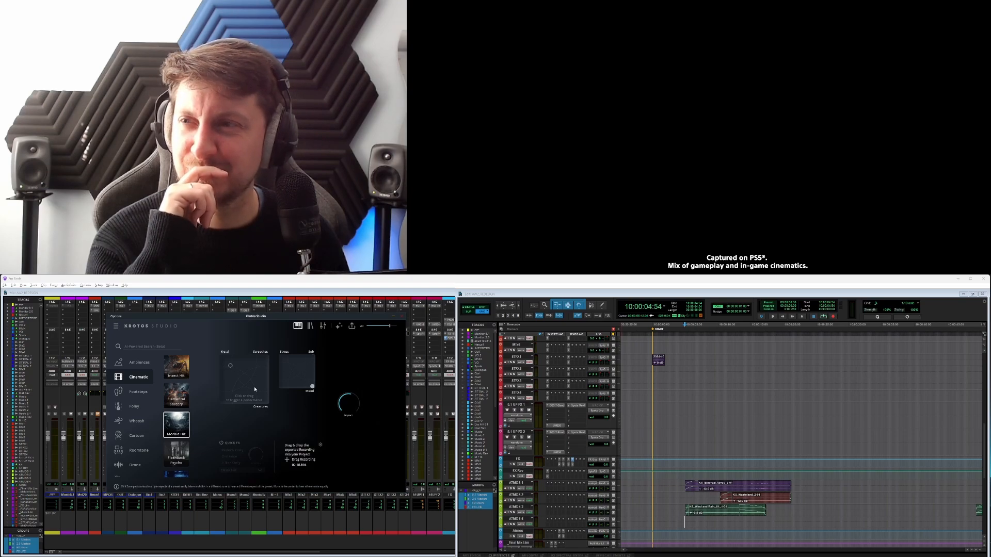
click(230, 371)
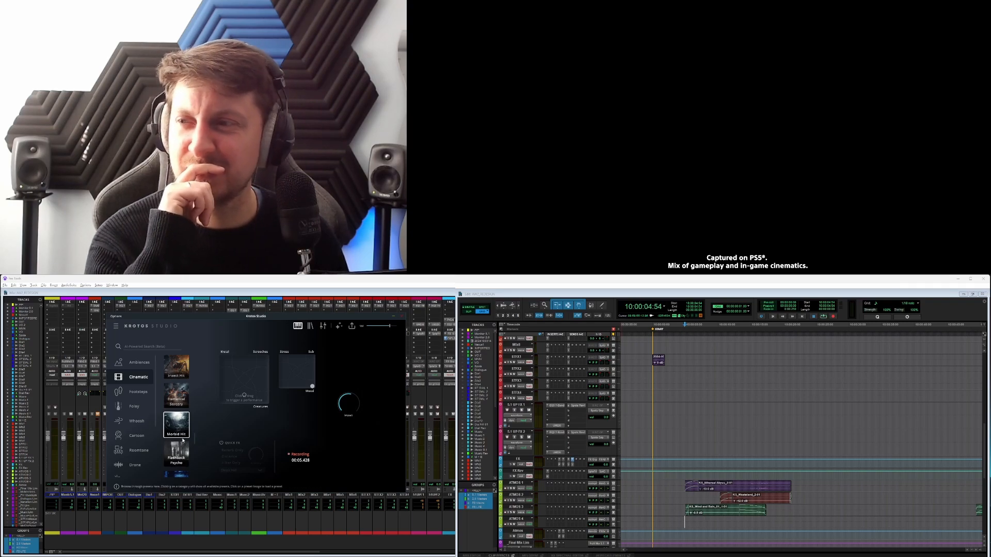
Load the Low Fury preset, record a hit near the Sub corner and place the recording on an effects track at 10:00:04:03.
scroll(183, 440, down, 3)
scroll(181, 418, down, 1)
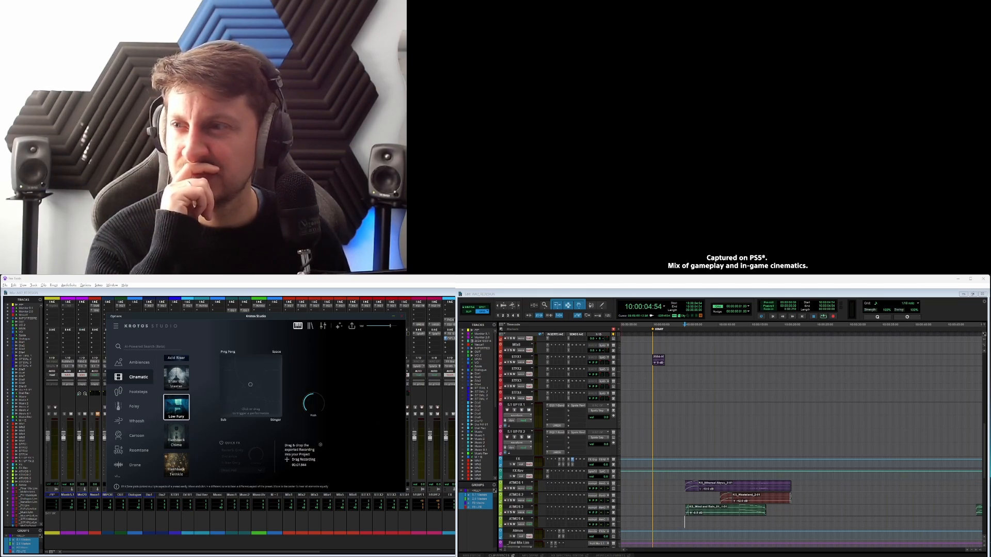
click(230, 413)
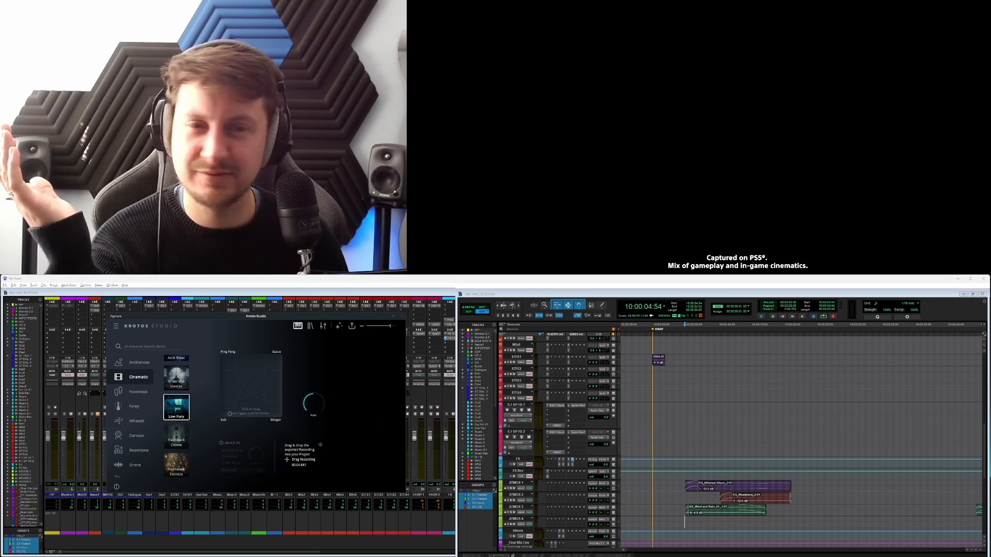
drag(303, 459, 677, 388)
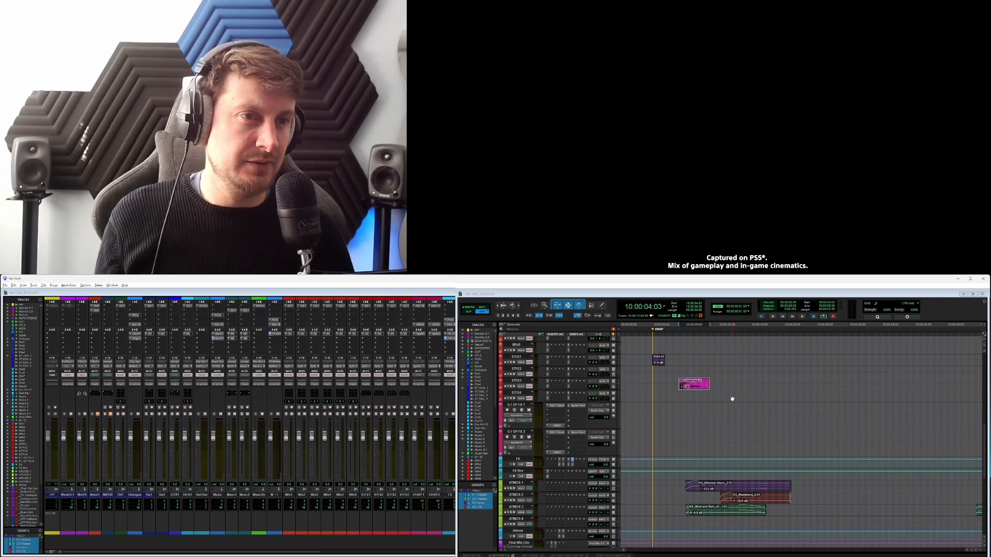
Preview the timeline from 10:00:03:32, just ahead of the Low Fury clip, to find where the first title card appears.
click(705, 387)
key(t)
key(t)
key(t)
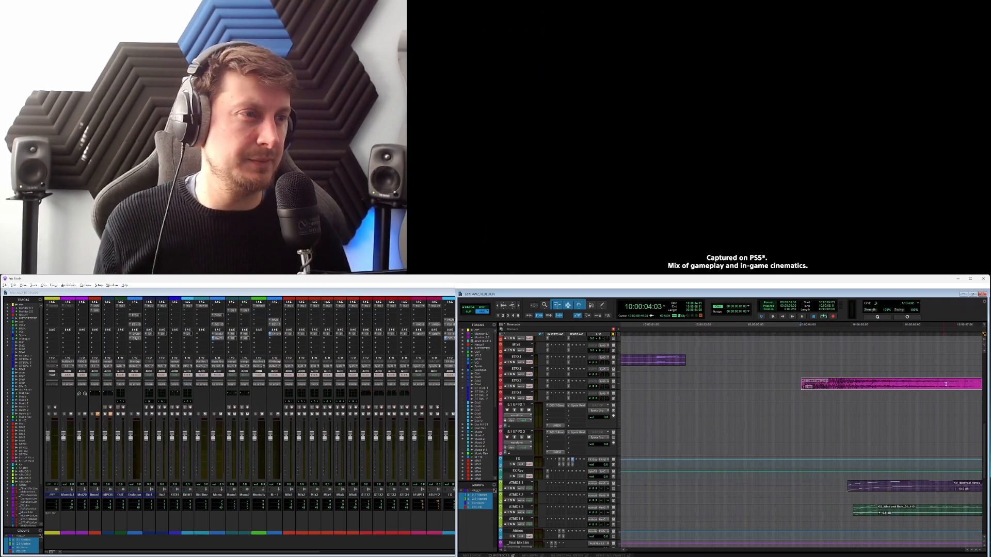
key(r)
drag(921, 382, 783, 385)
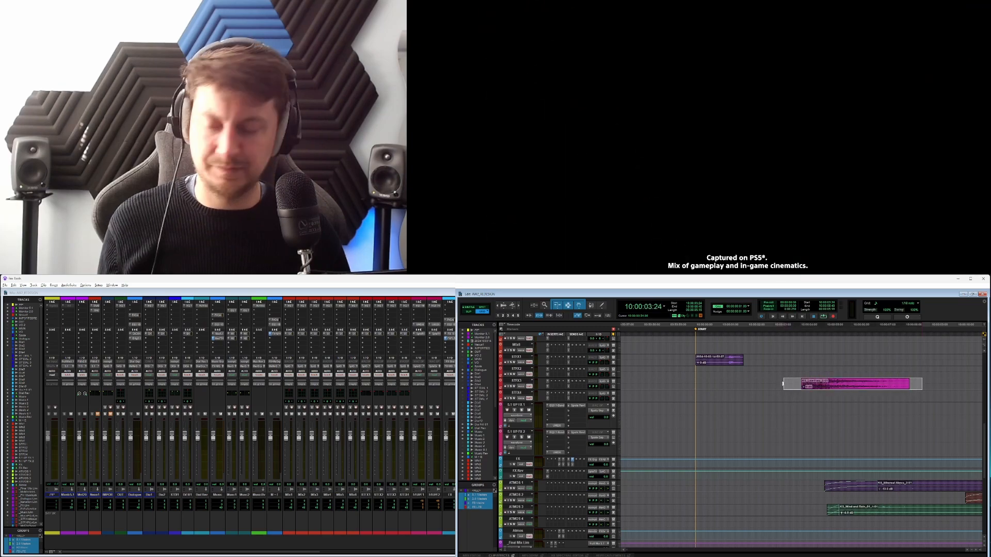
click(788, 383)
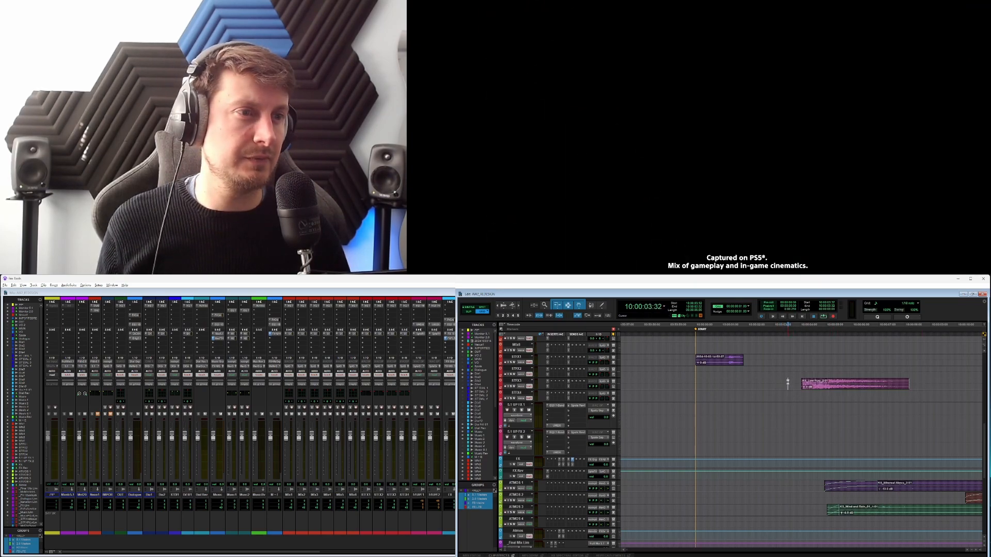
key(space)
key(space)
Move the Low Fury clip to the first title card and nudge its start to 10:00:04:56.
drag(818, 388, 839, 383)
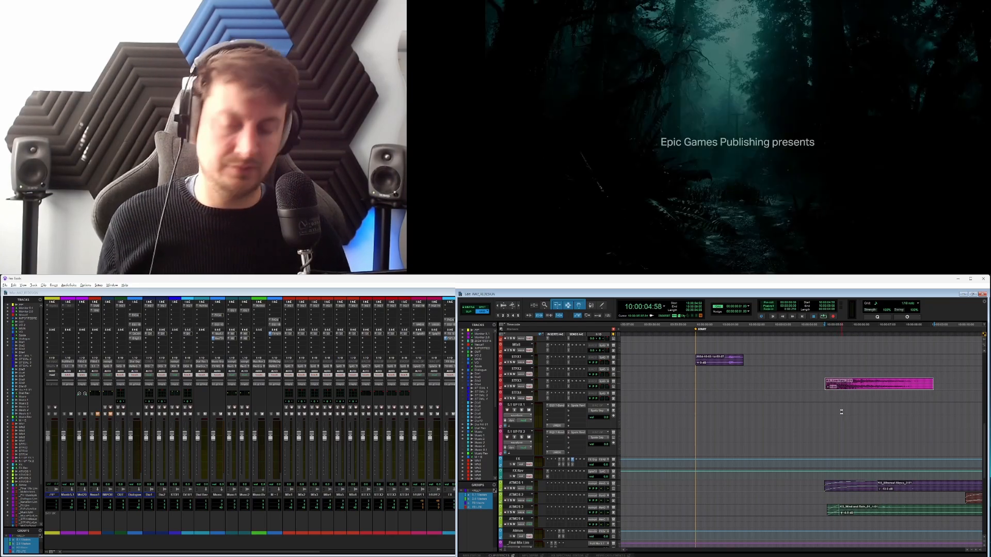
key(comma)
key(comma)
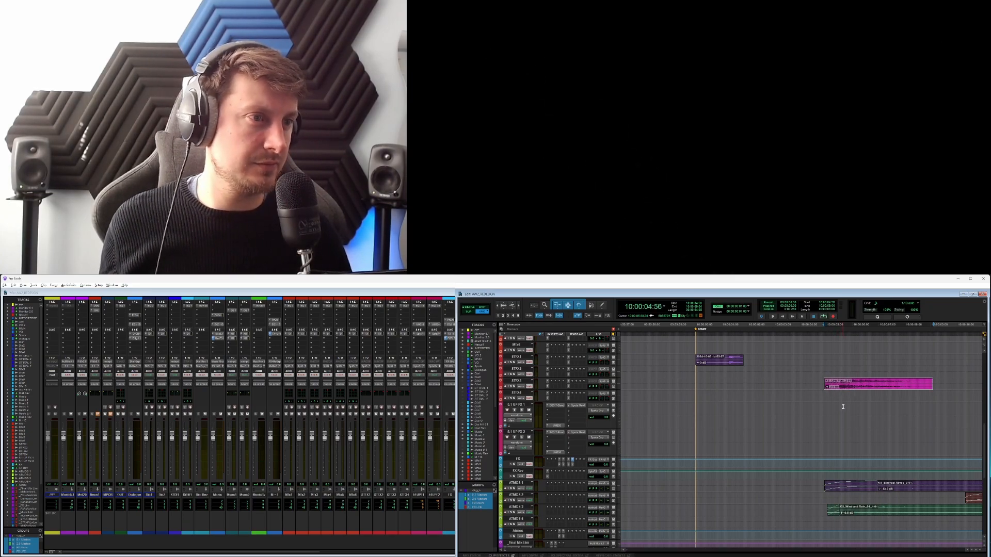
Play the repositioned Low Fury hit from just before the first title card through to the second title card.
click(807, 381)
key(space)
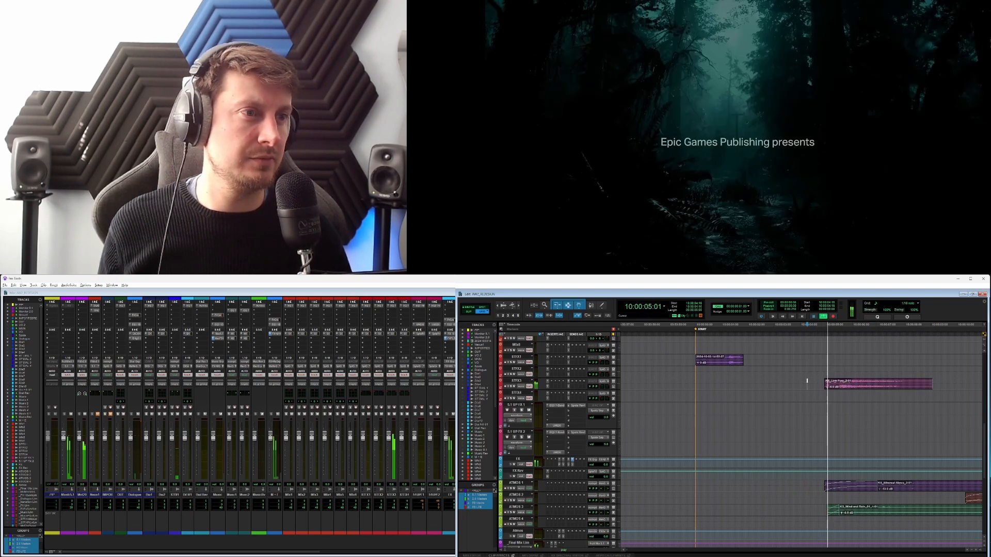
click(834, 385)
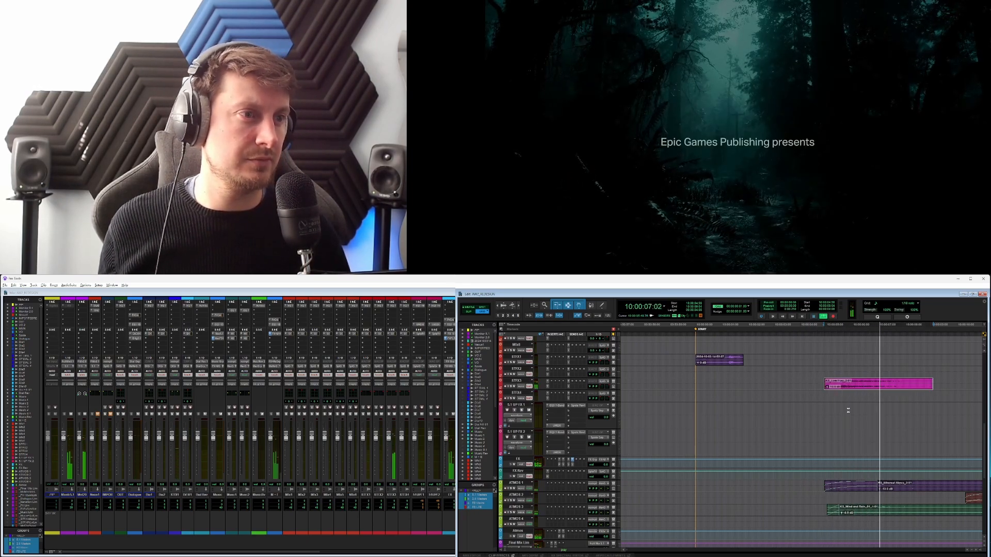
key(r)
key(r)
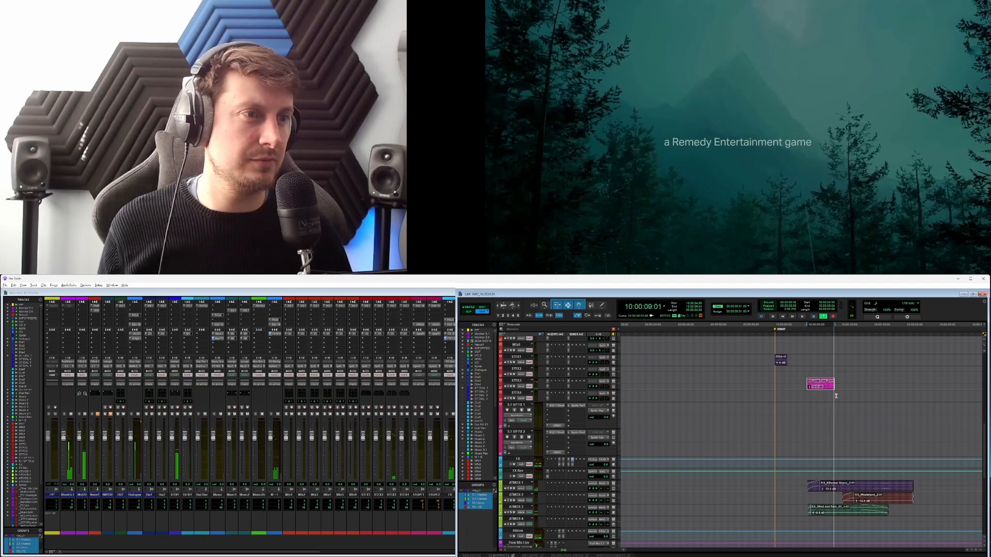
click(790, 383)
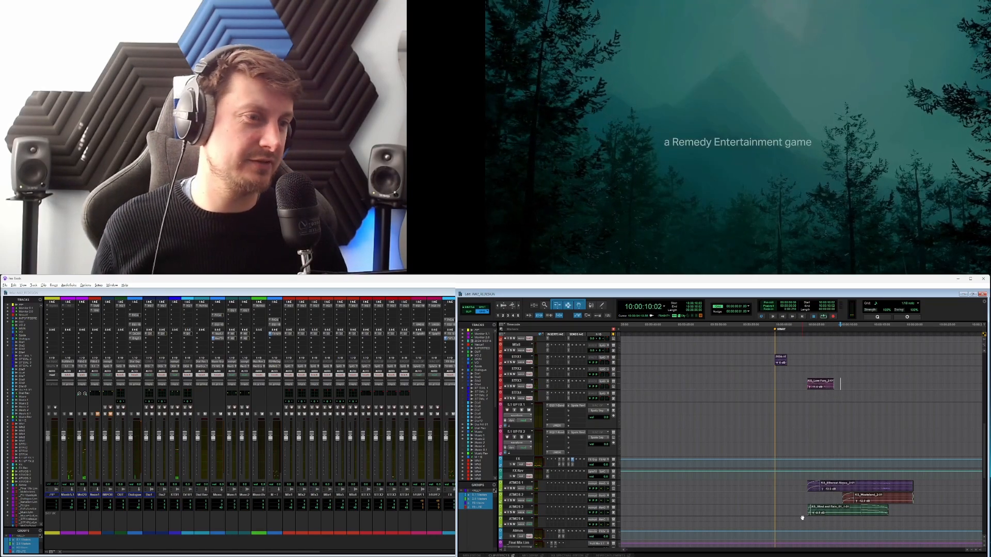
Switch to Krotos Studio, browse further through the Cinematic presets and search the library for "thunder".
key(alt+Tab)
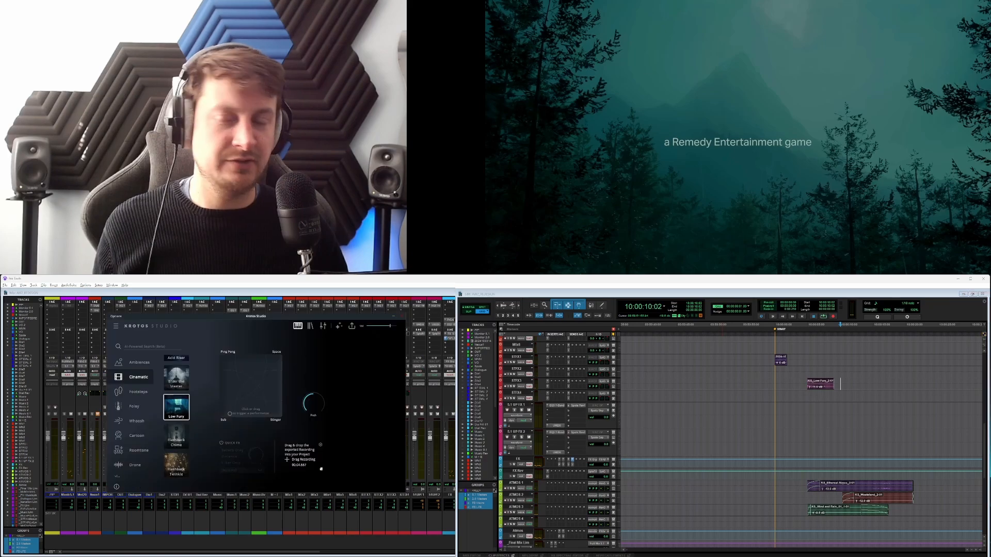
scroll(171, 454, down, 2)
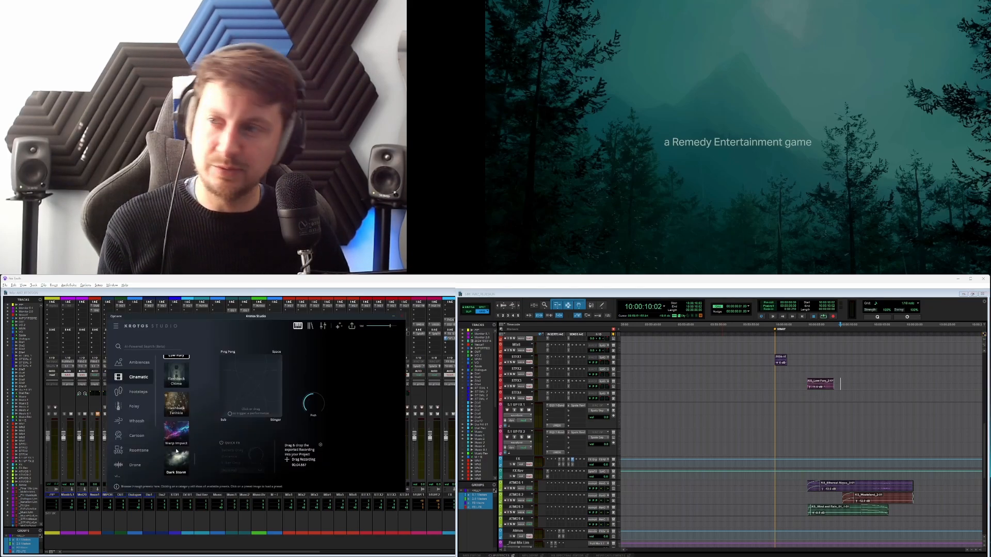
scroll(170, 455, down, 3)
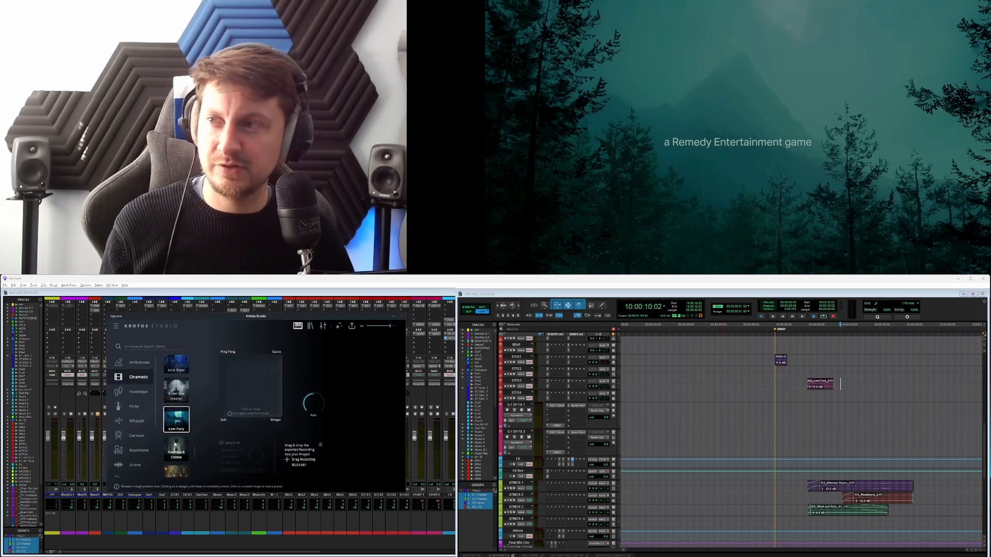
click(153, 347)
text(thunder)
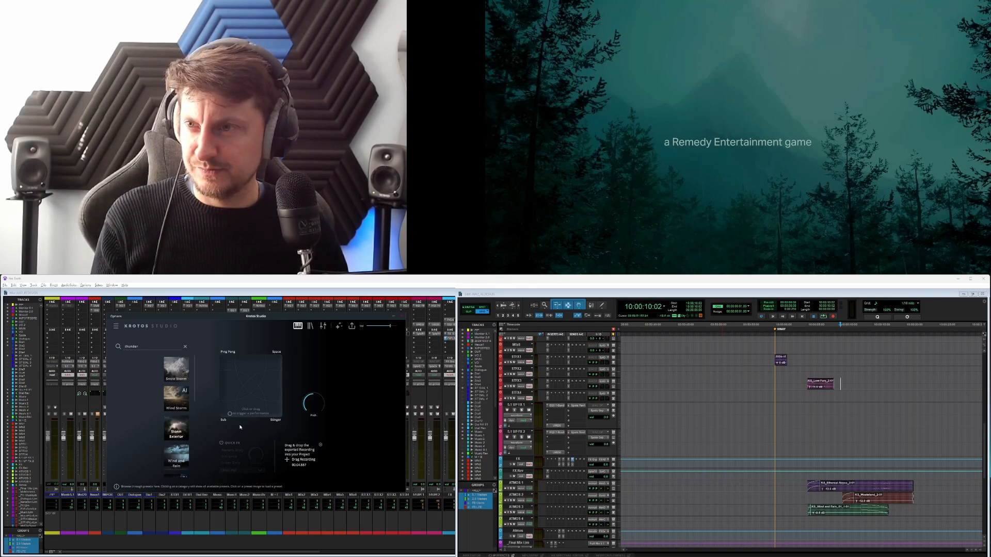
Audition the Storm Exterior preset, then load Wind and Rain and stop its recording.
drag(242, 401, 254, 380)
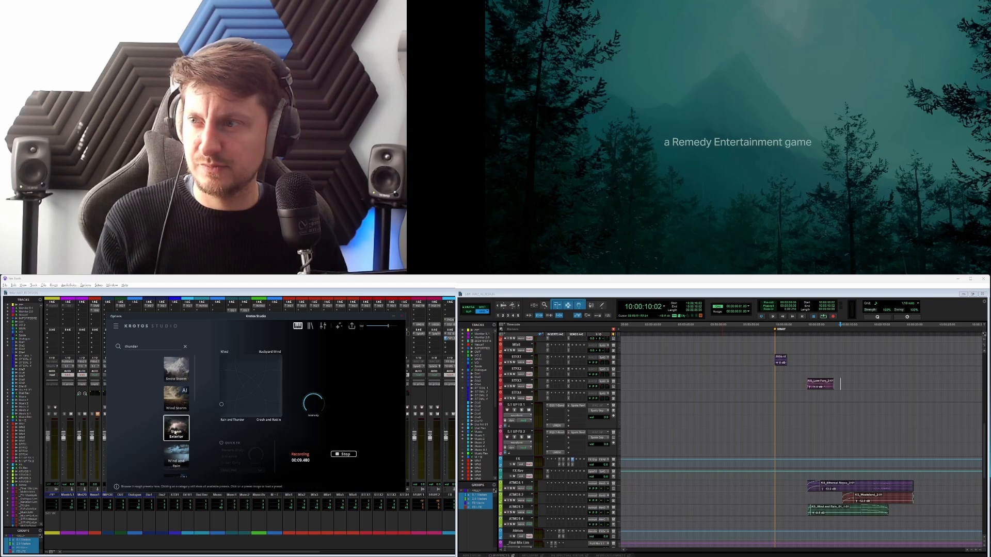
click(344, 454)
scroll(178, 369, down, 2)
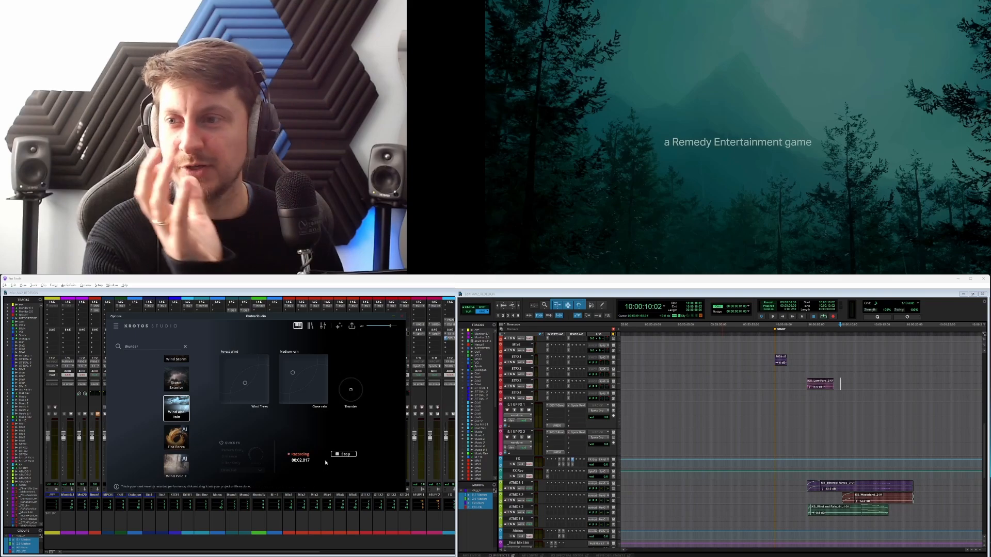
click(343, 454)
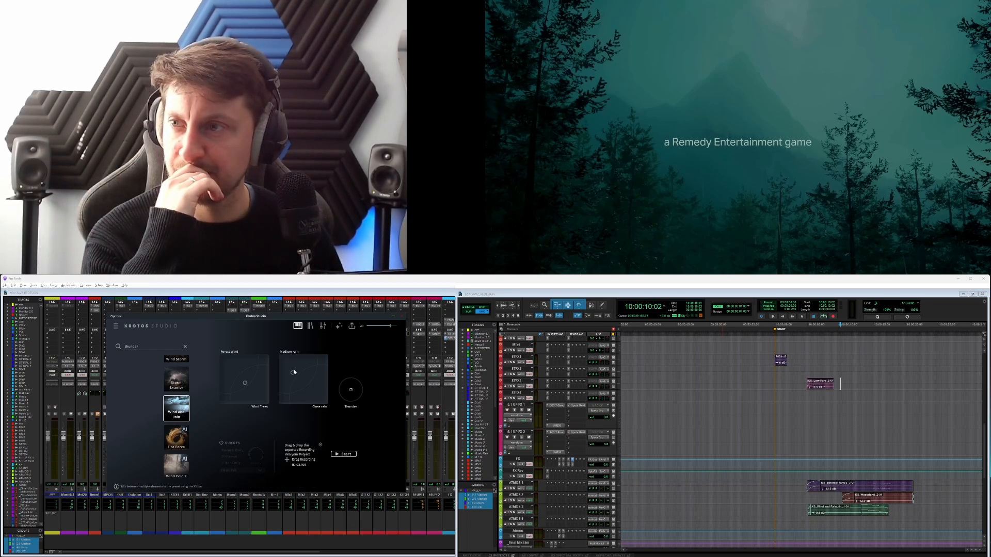
Record a Wind and Rain performance, moving the rain pad to its lower-left corner and triggering the thunder, and stop the recording.
click(345, 455)
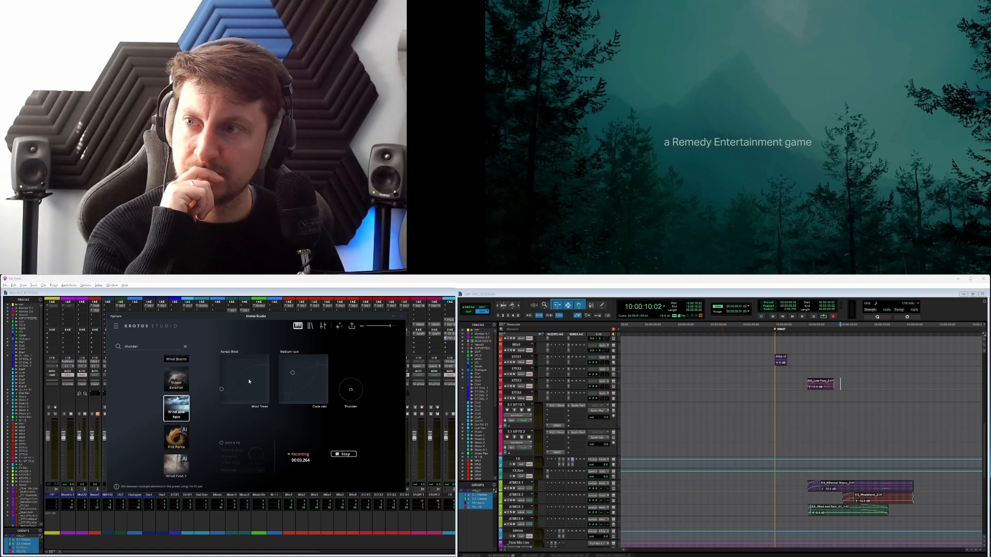
drag(293, 374, 285, 377)
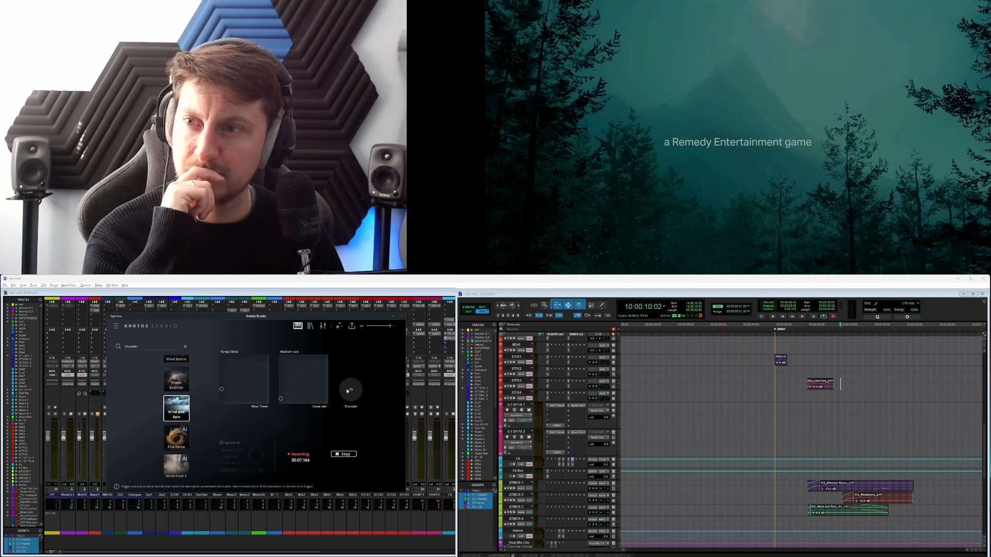
click(347, 391)
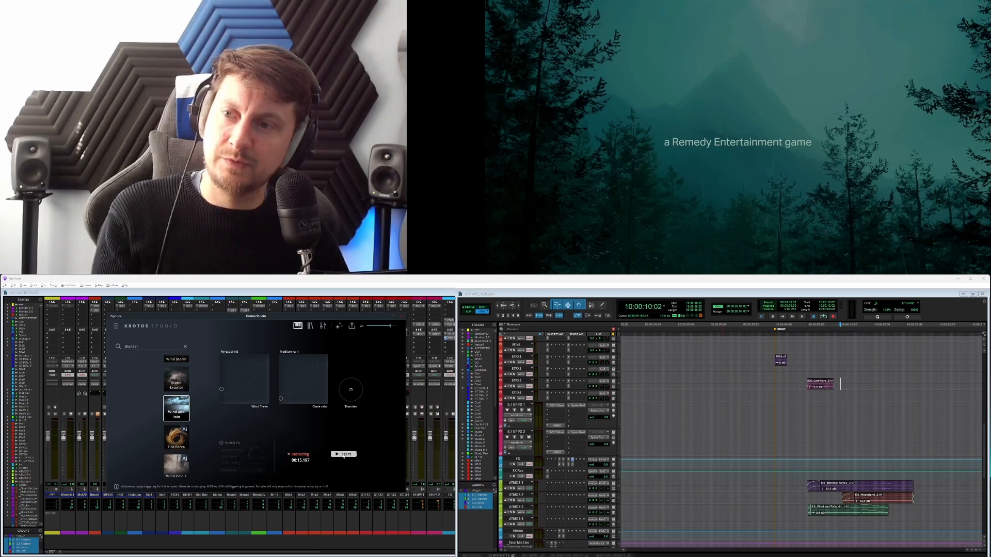
click(343, 455)
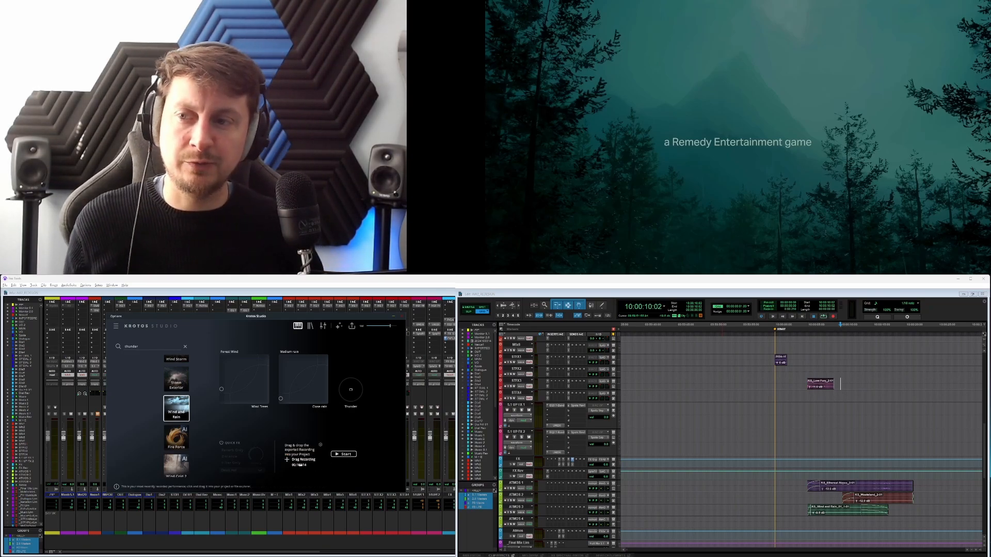
Place the Wind and Rain recording on the track below the first Low Fury hit and trim its start with a fade-in.
mouse_move(303, 459)
mouse_down()
mouse_move(644, 510)
mouse_move(783, 465)
mouse_move(817, 394)
mouse_move(858, 400)
mouse_move(793, 393)
mouse_move(801, 392)
mouse_up()
click(834, 394)
key(a)
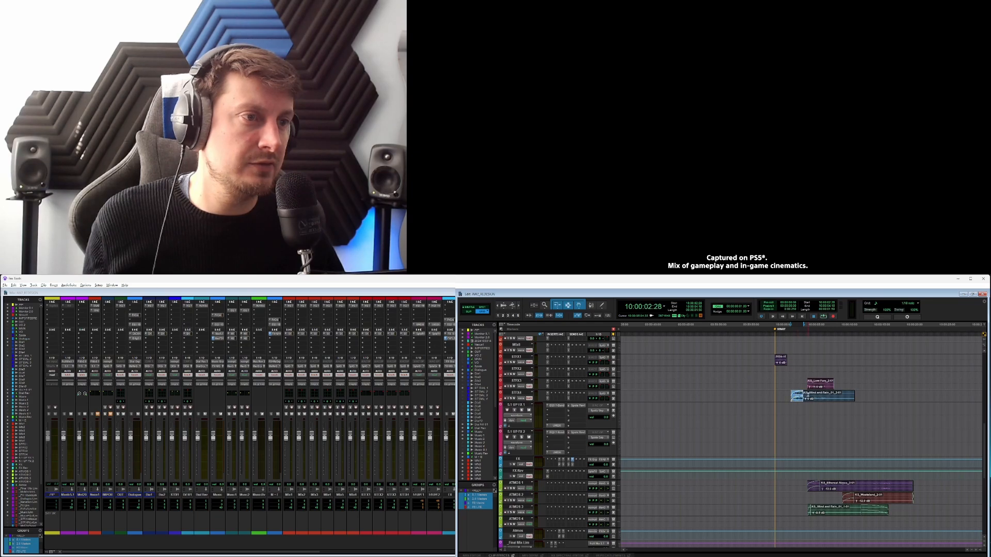
click(836, 401)
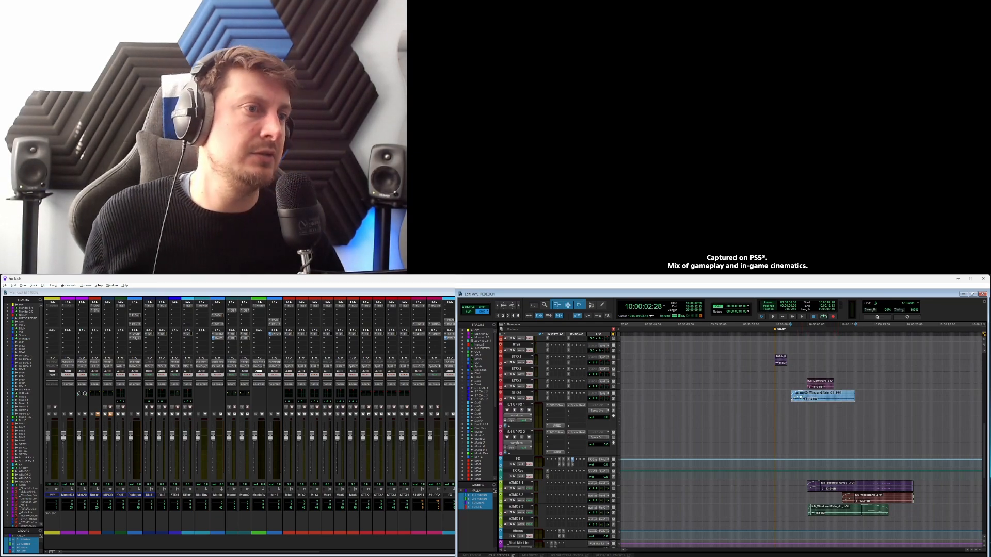
Play the Wind and Rain thunder against the first title card and fade out the second half of its clip.
click(783, 395)
key(space)
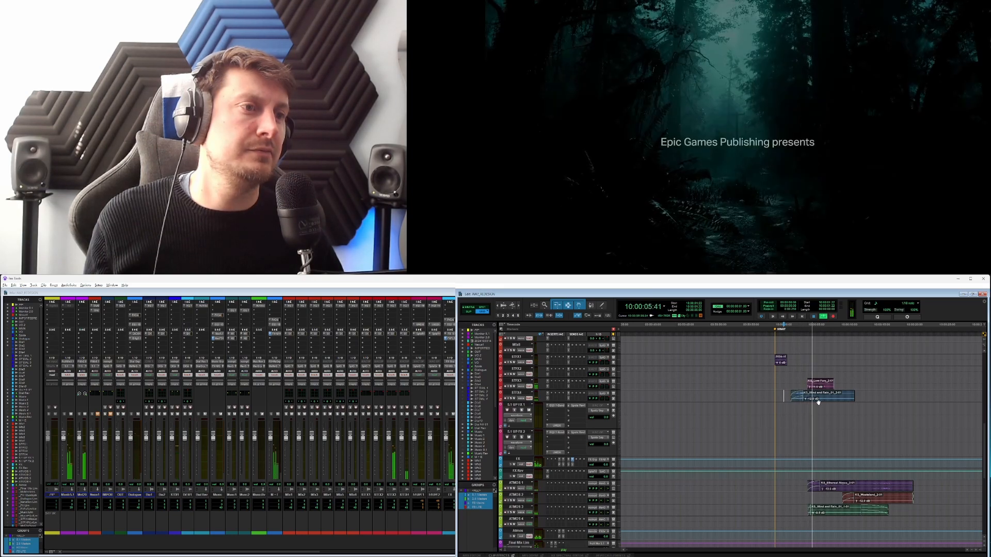
click(818, 402)
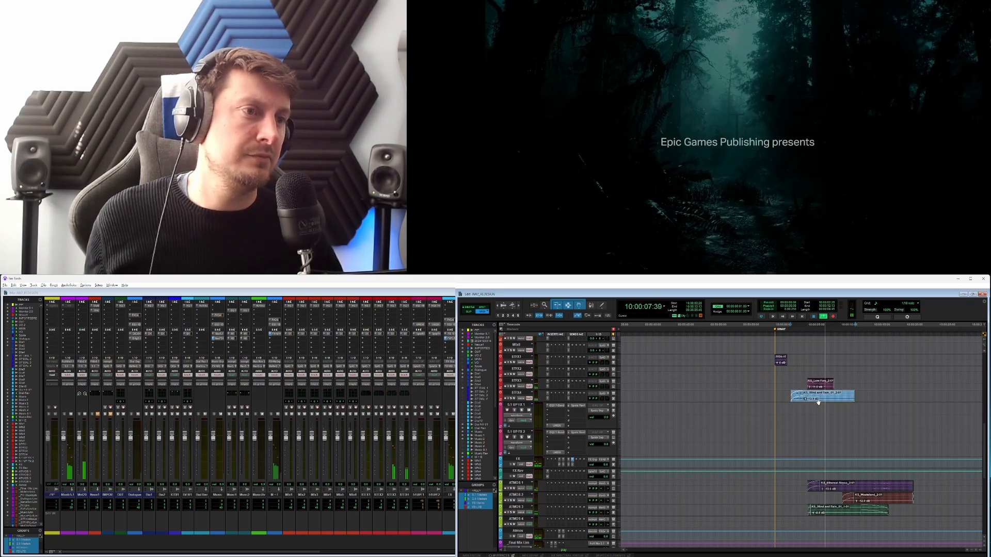
drag(870, 397, 820, 397)
key(f)
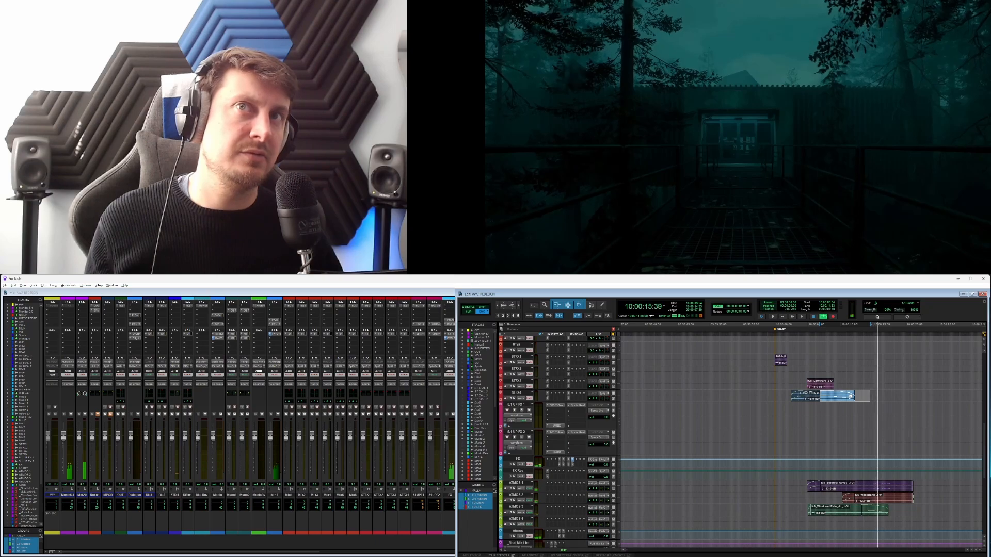
key(space)
Switch to Krotos Studio, clear the "thunder" search and load Low Fury from the Cinematic presets.
click(873, 418)
key(alt+Tab)
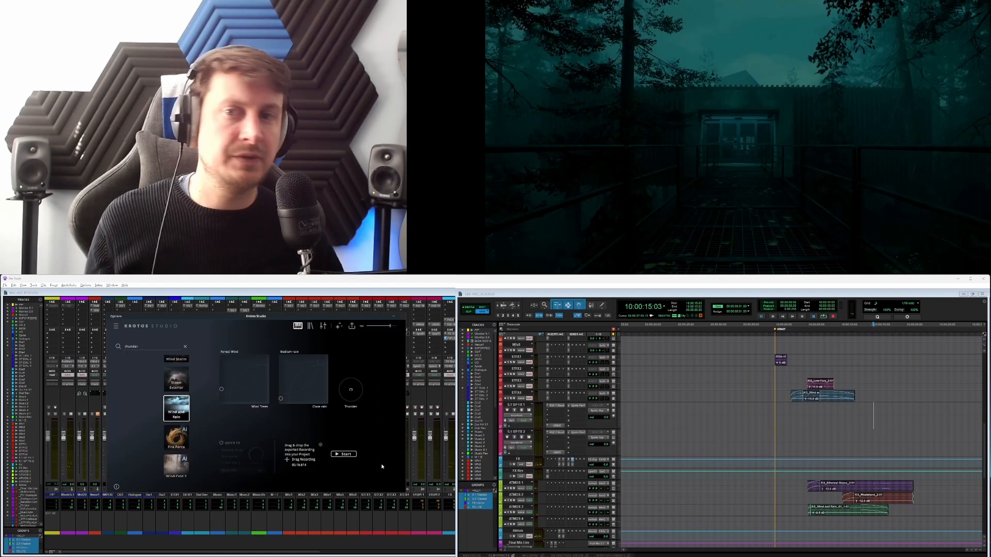
click(186, 347)
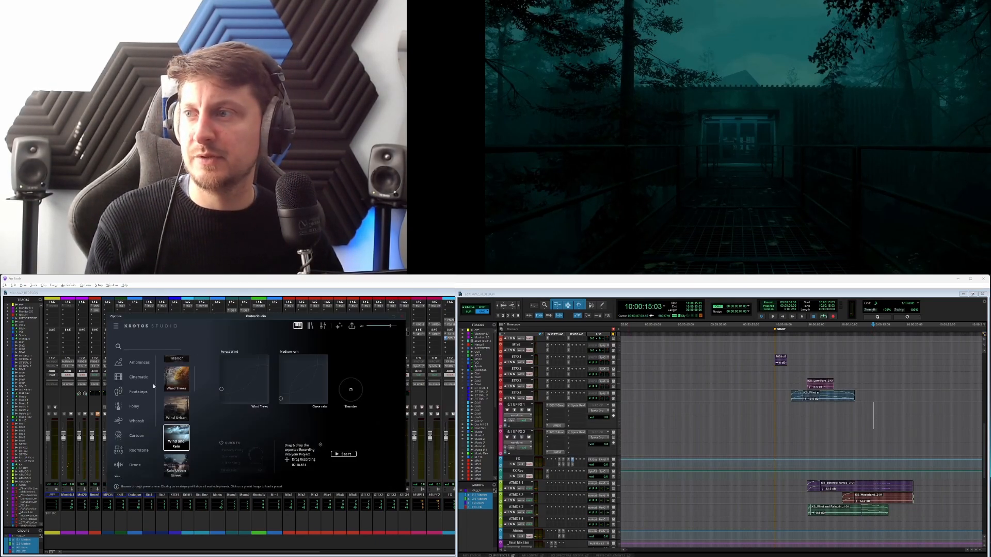
click(138, 377)
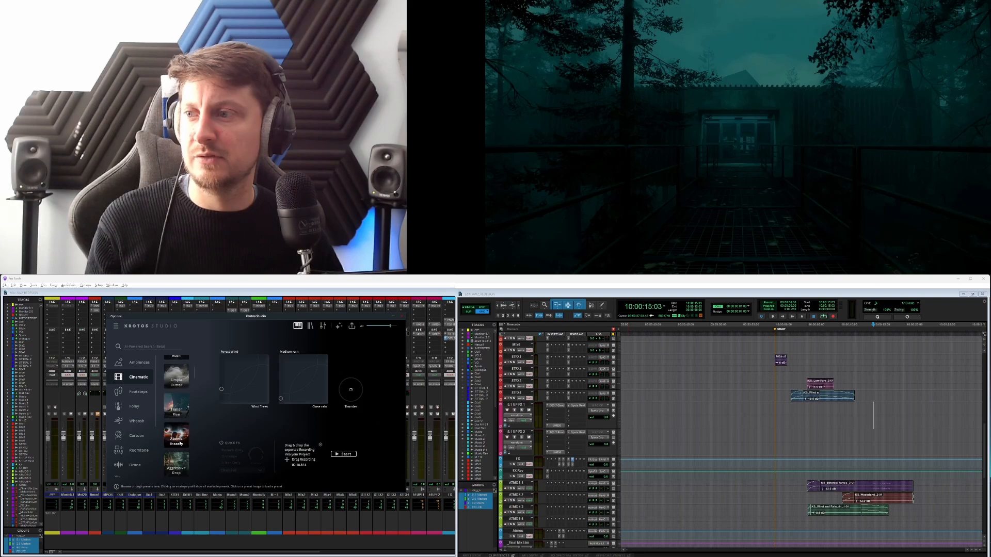
scroll(180, 443, down, 5)
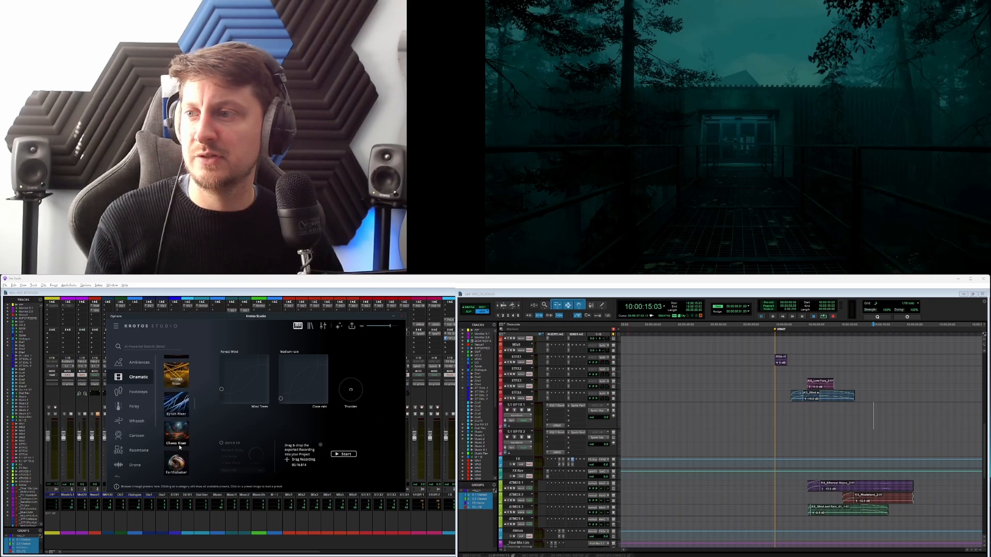
scroll(181, 447, down, 5)
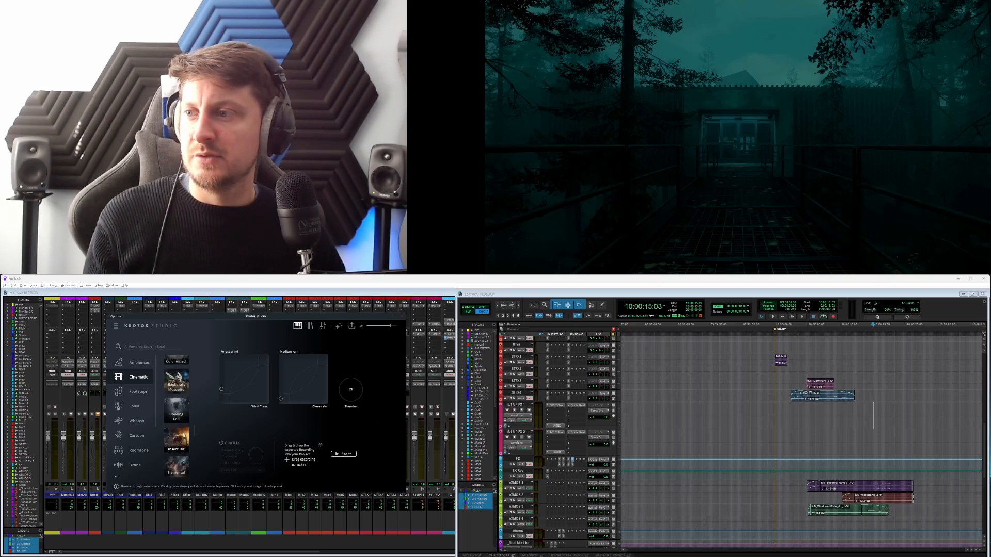
scroll(183, 436, down, 5)
scroll(183, 435, down, 3)
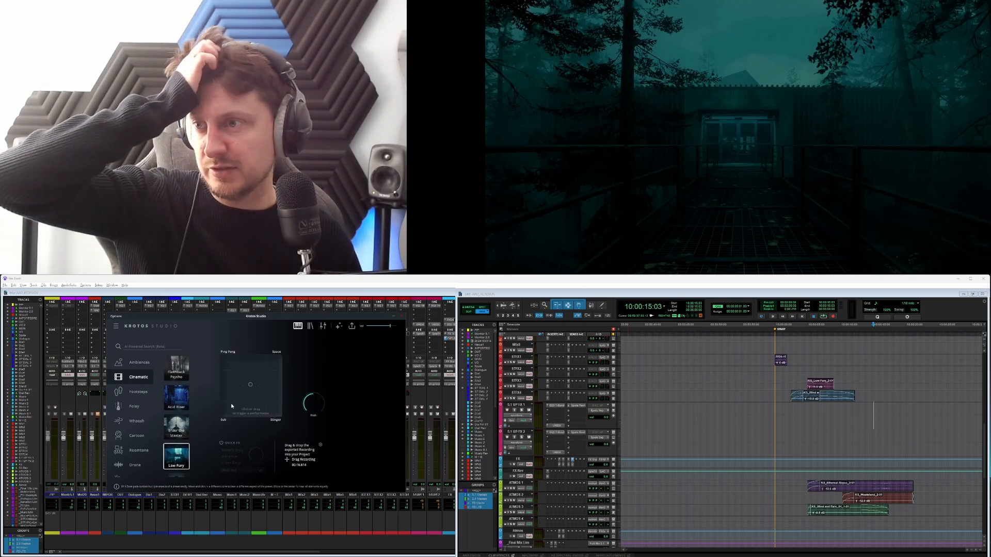
Audition Low Fury at different pad positions and record a hit near the pad's lower-right corner.
drag(231, 404, 231, 405)
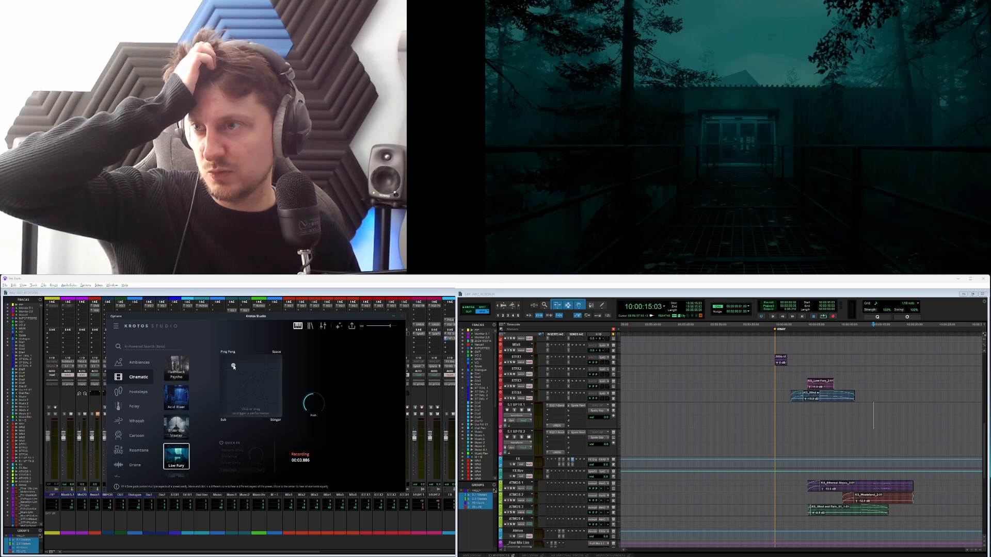
drag(234, 367, 242, 373)
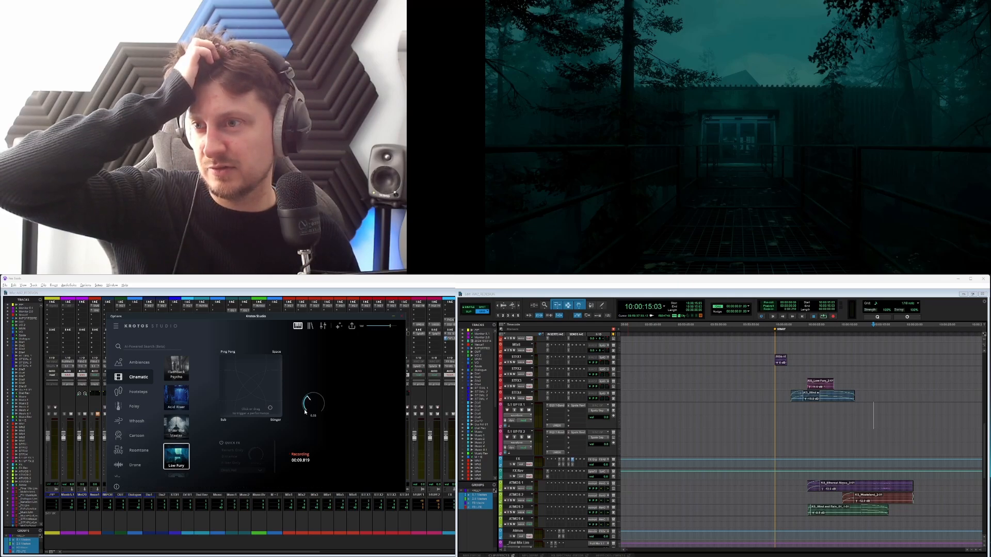
click(265, 405)
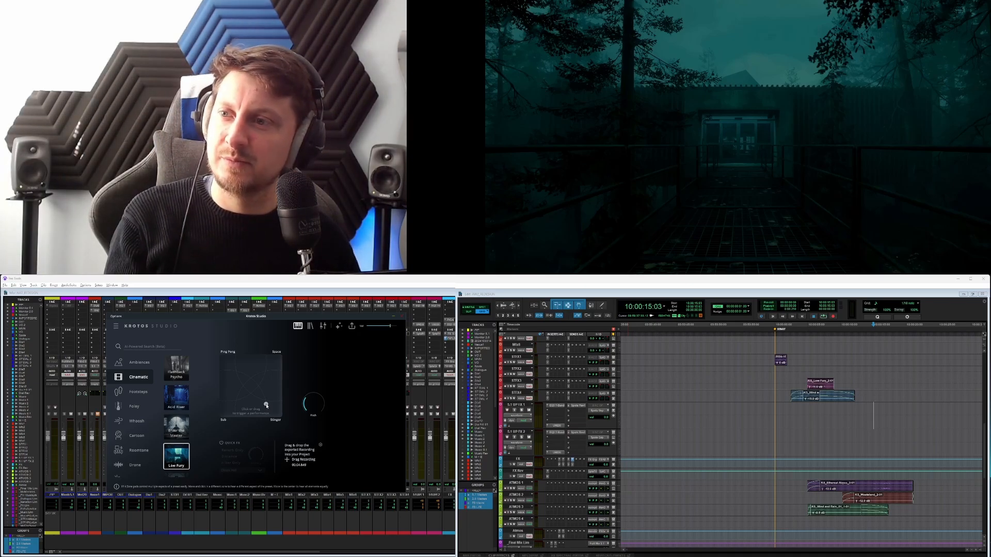
Place the new Low Fury recording on the first hit's track and move it close to the building entrance shot.
drag(297, 460, 888, 384)
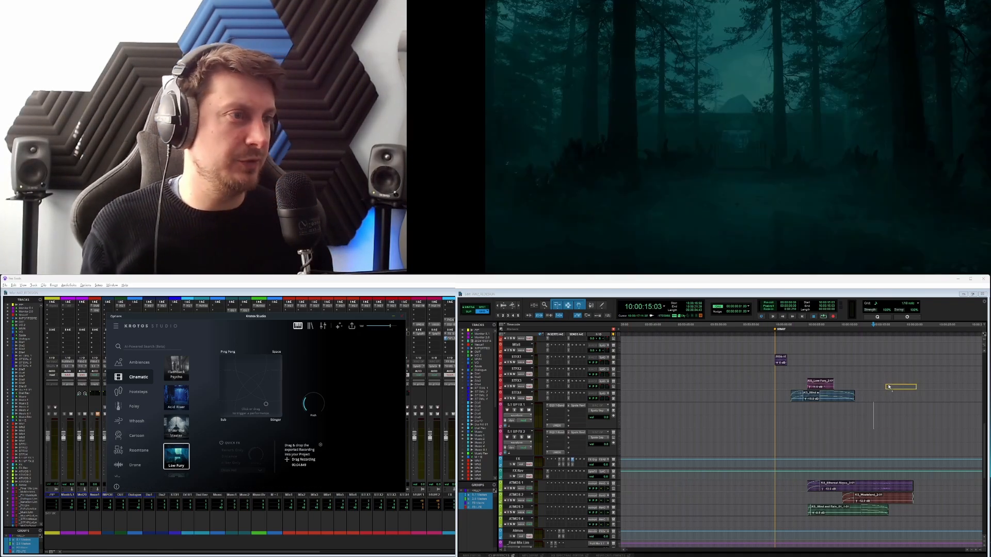
scroll(851, 391, right, 2)
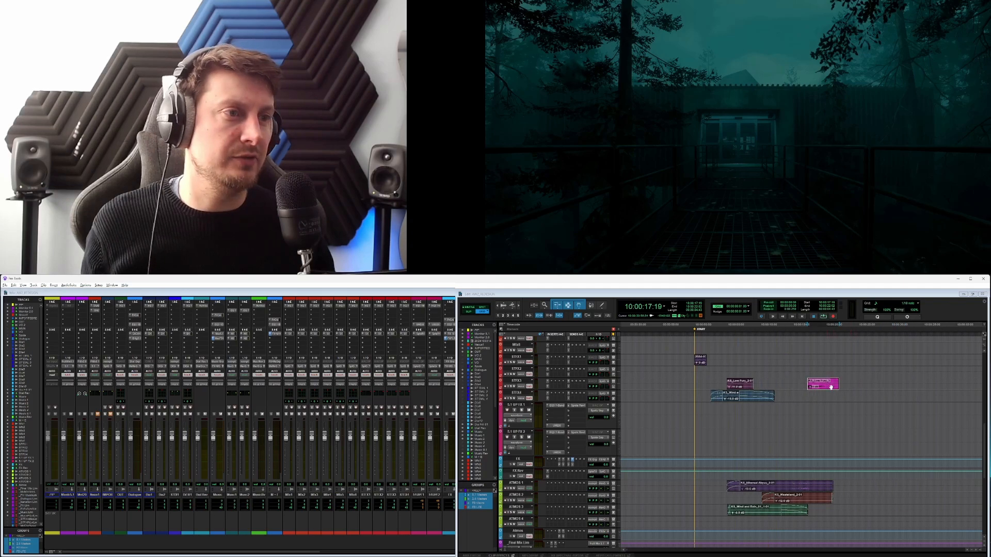
mouse_move(827, 386)
mouse_down()
mouse_move(792, 386)
mouse_move(811, 386)
mouse_up()
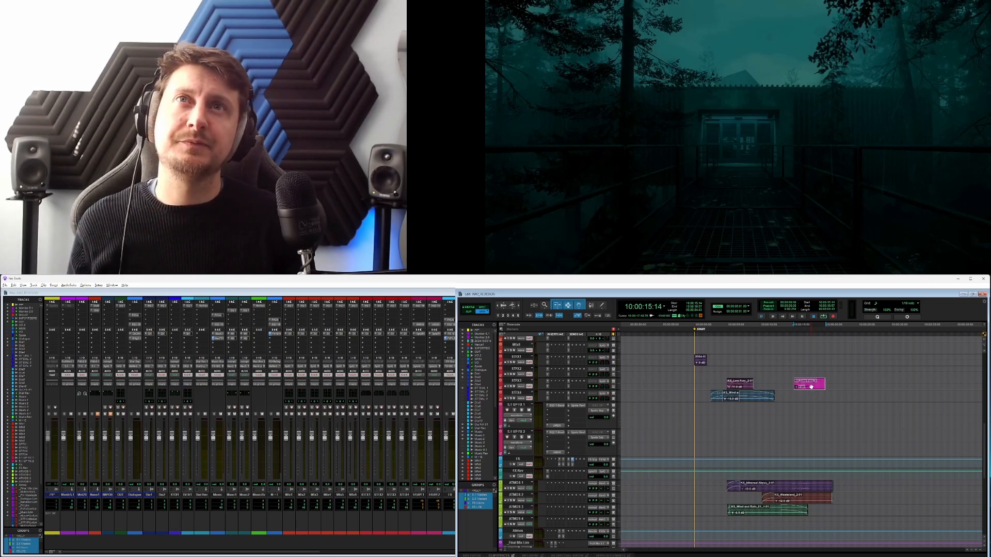
Nudge the second Low Fury clip to 10:00:14:58, aligning it with the cut to the building entrance shot.
key(comma)
key(comma)
key(comma)
key(comma)
key(comma)
key(comma)
key(comma)
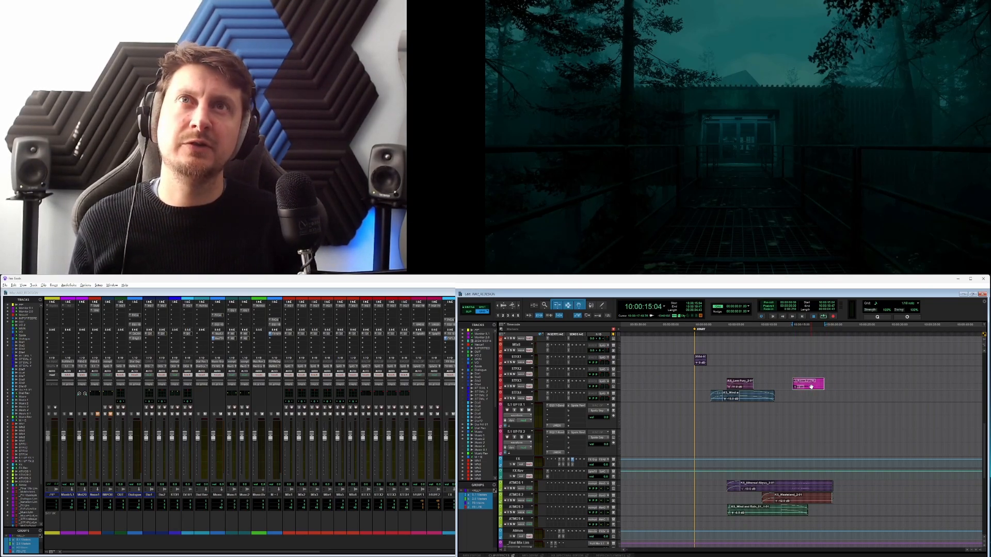
key(comma)
key(comma)
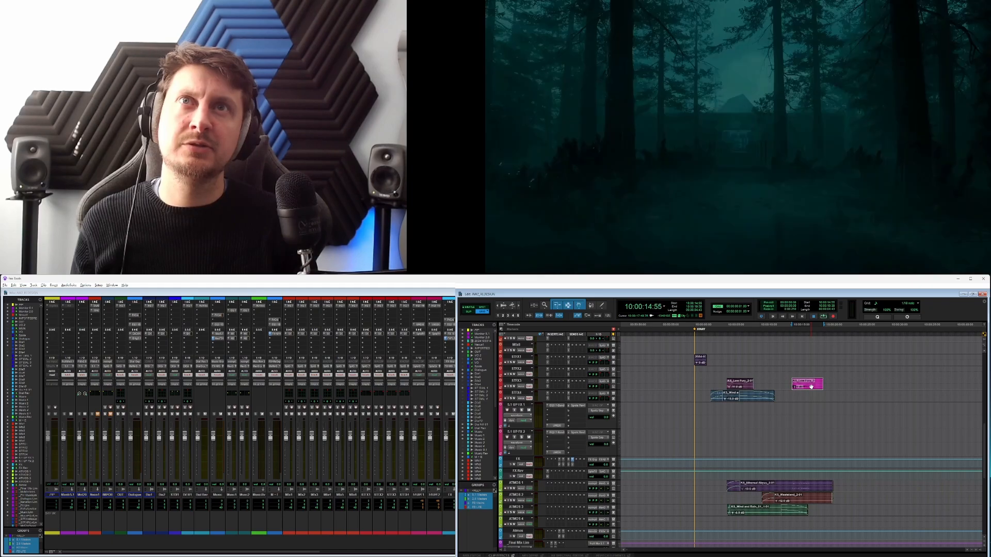
key(period)
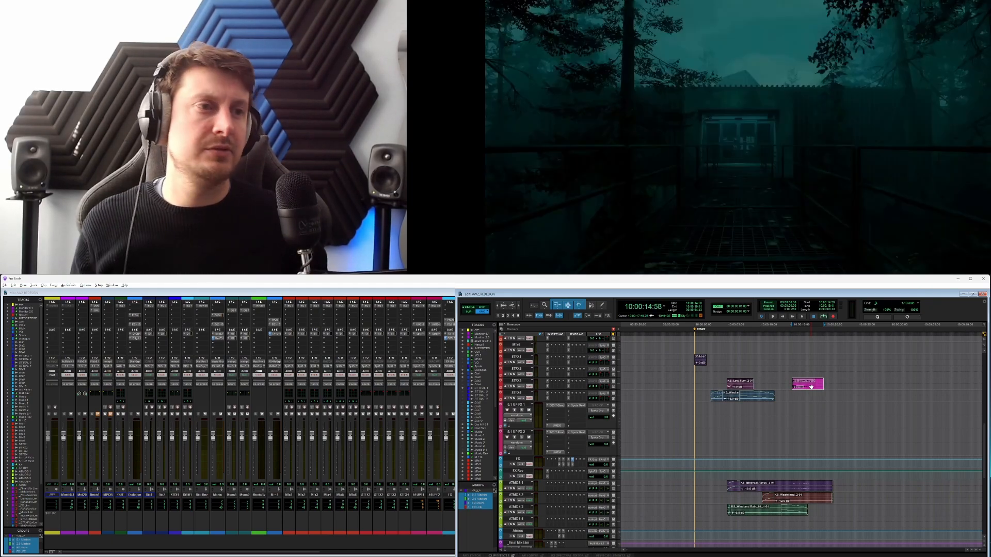
Play the second Low Fury hit across the cut to the building entrance and lower its clip gain.
key(space)
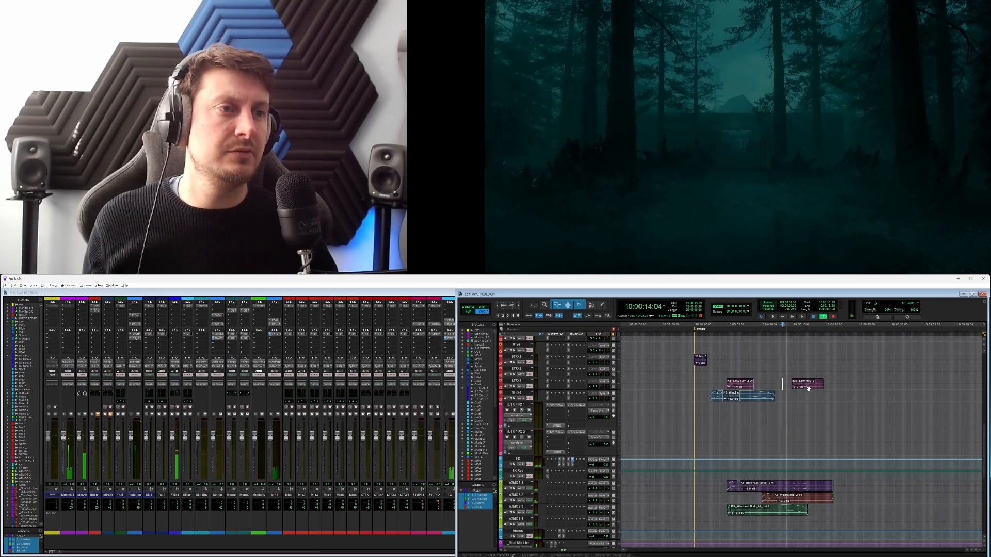
click(813, 390)
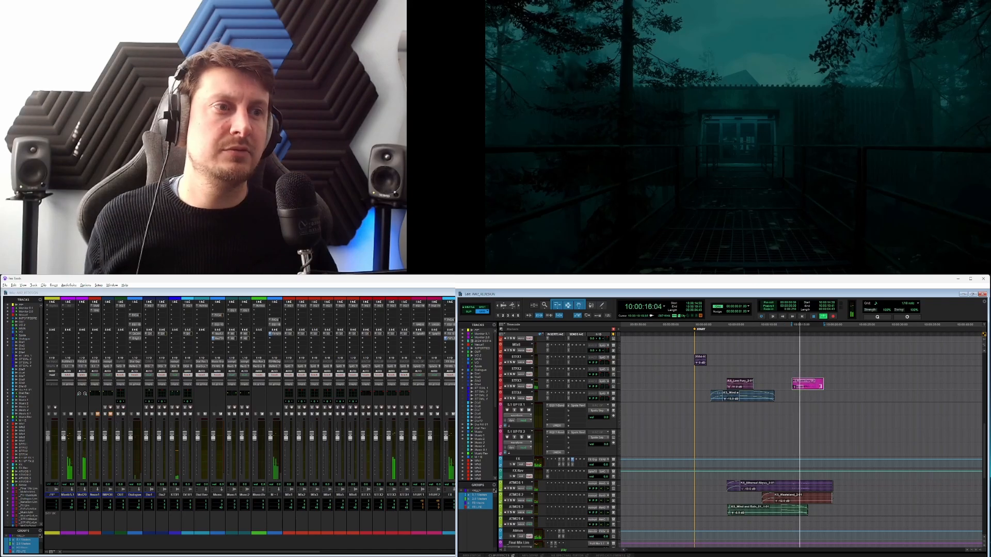
scroll(818, 390, down, 5)
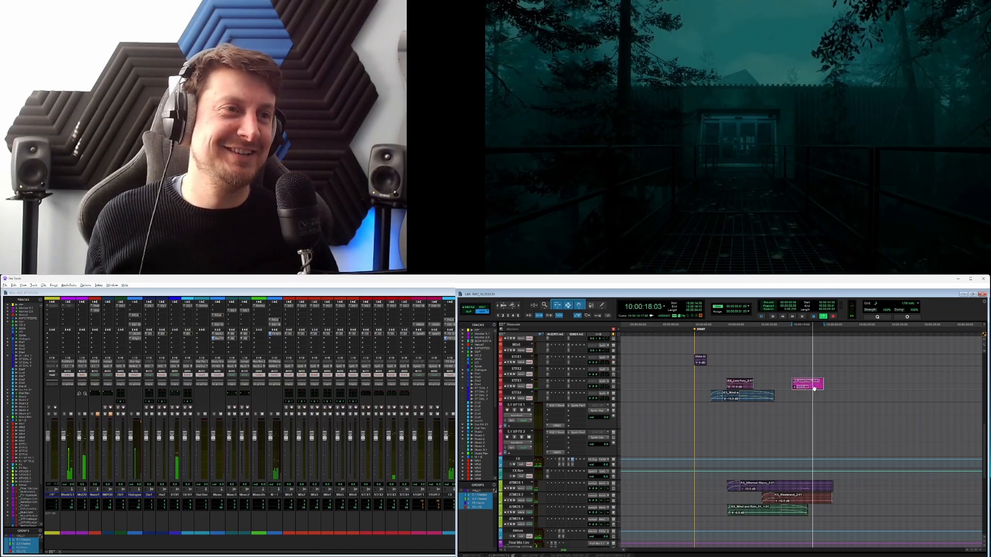
key(space)
Fade out the second Low Fury clip over most of its length and play it back from before the cut.
drag(784, 382, 793, 384)
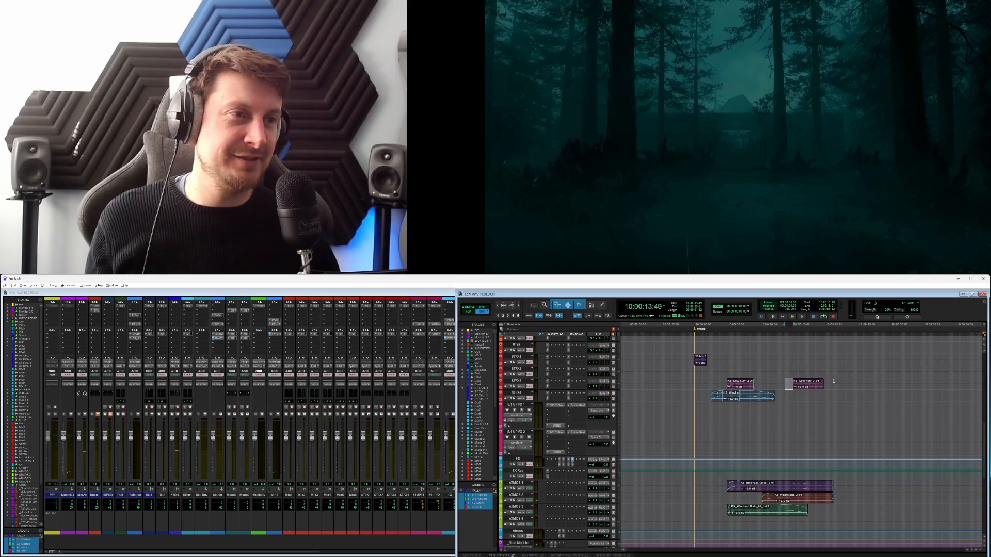
drag(834, 382, 797, 383)
key(f)
click(775, 383)
key(space)
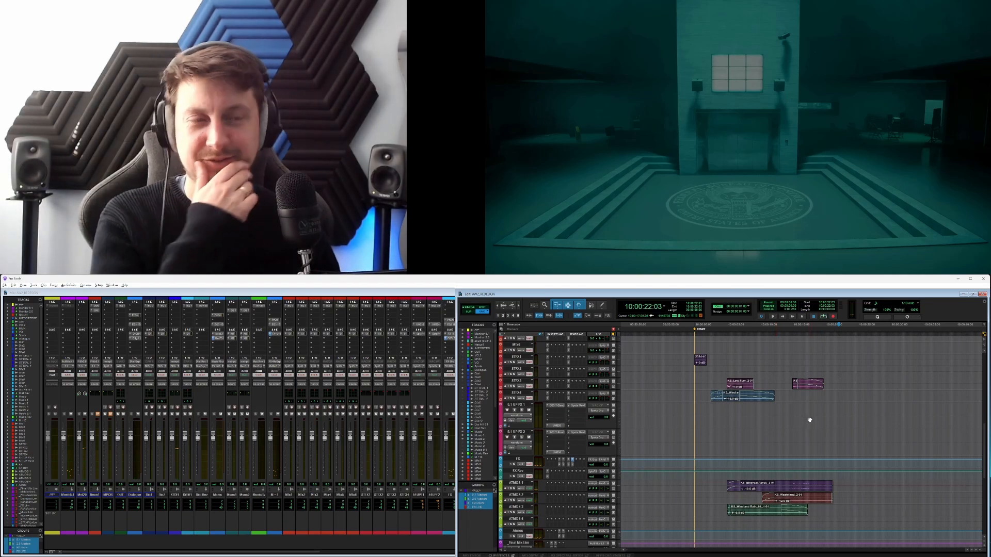
Play the layered sounds from before the first title card through the end of the building entrance shot.
click(813, 400)
scroll(831, 454, up, 6)
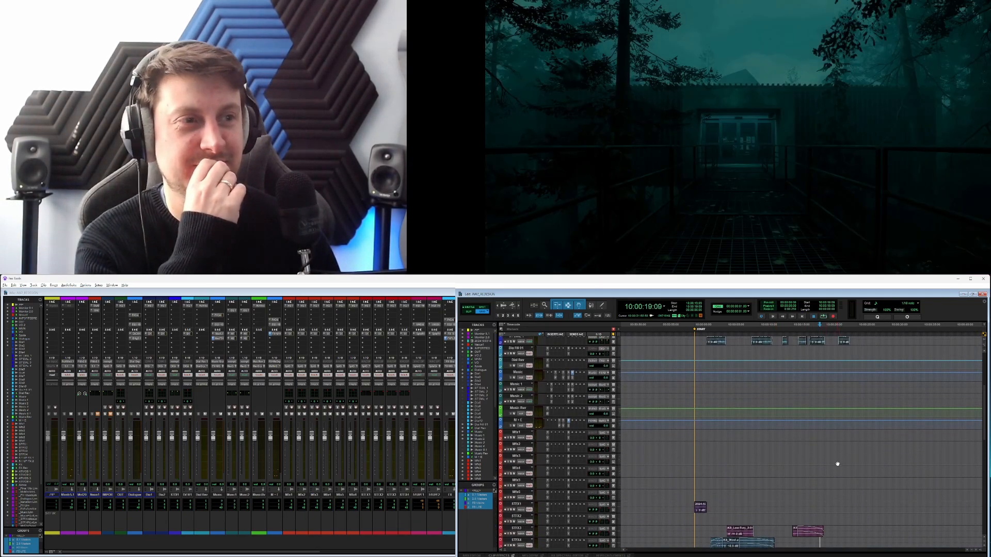
scroll(834, 461, down, 5)
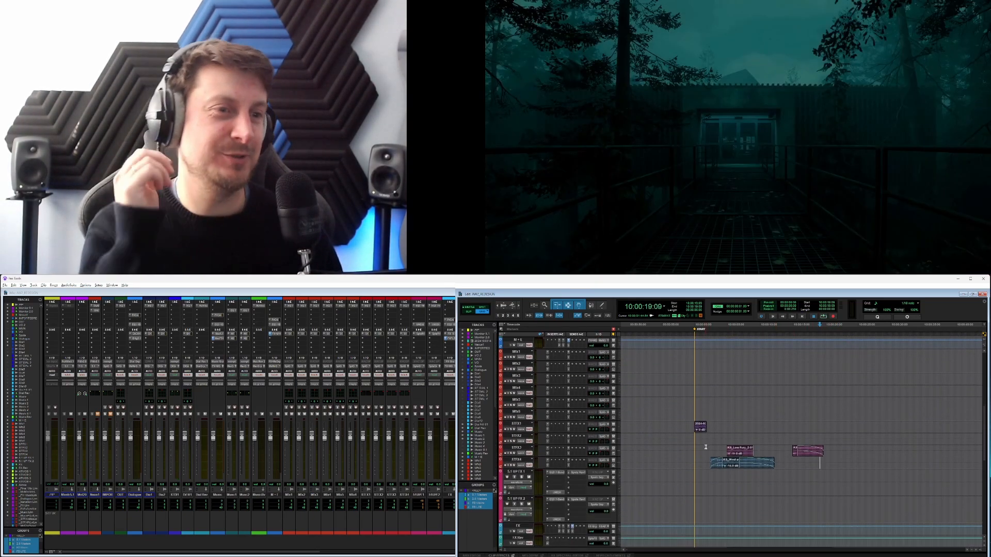
click(706, 449)
key(space)
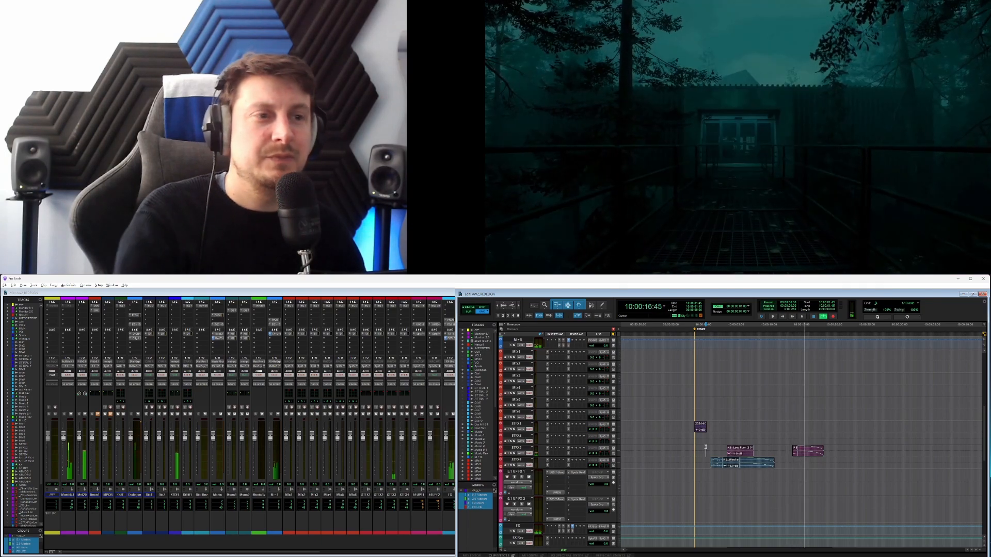
scroll(824, 481, down, 5)
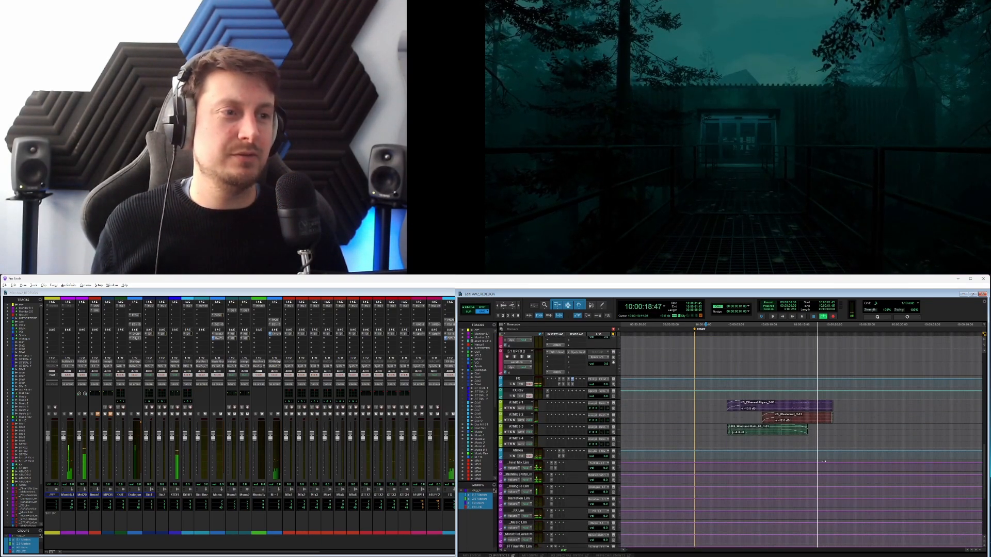
scroll(824, 481, up, 4)
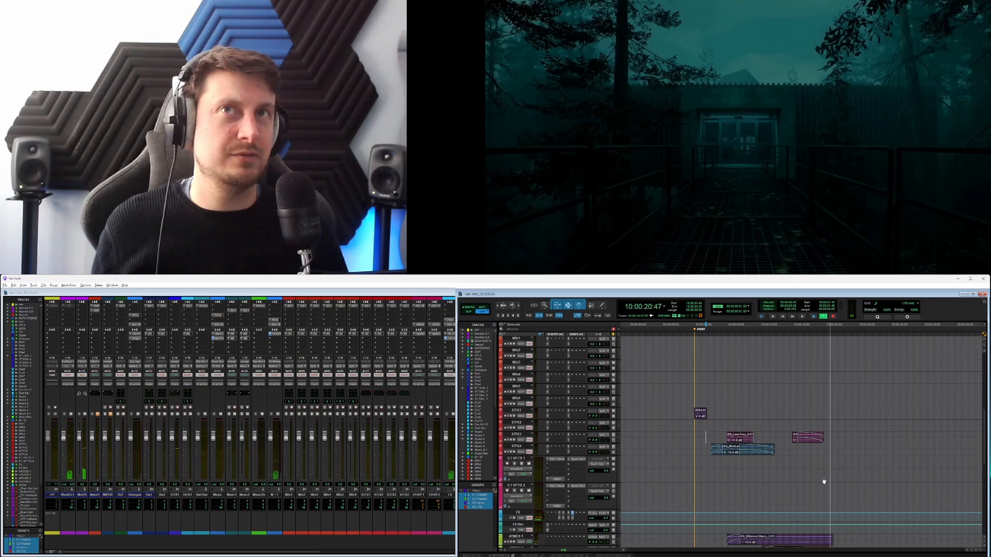
key(space)
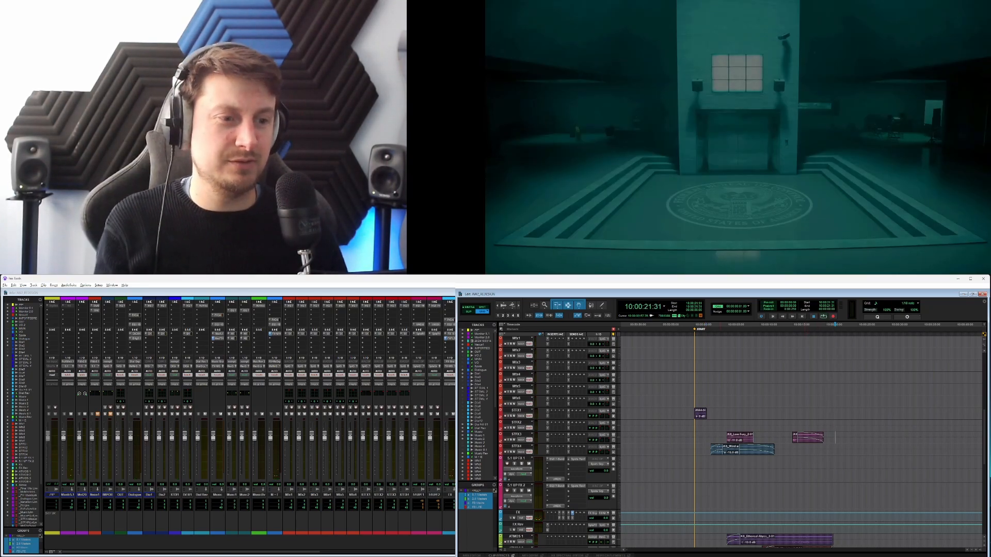
Place another Low Fury recording from Krotos Studio on the track above the first hit, align their starts and mute the original.
key(alt+Tab)
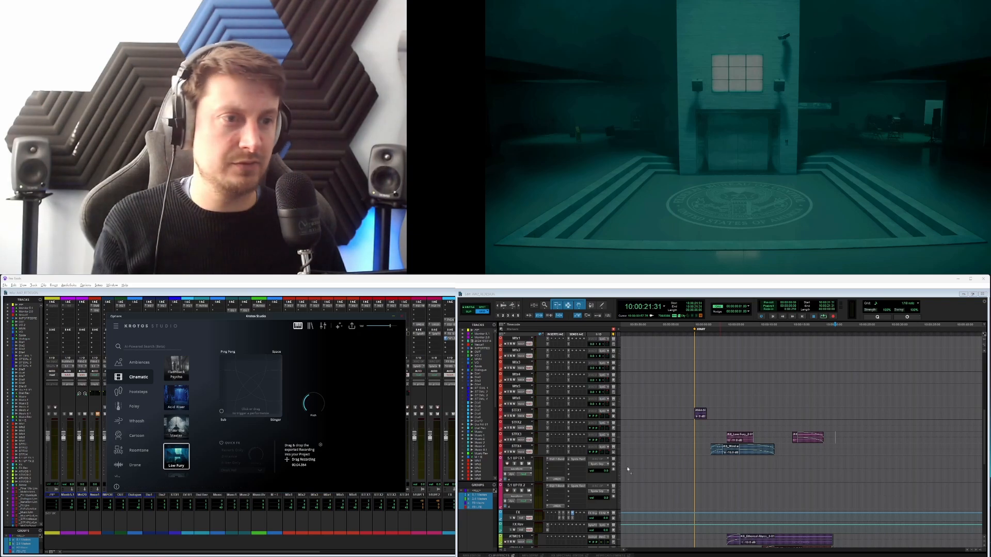
drag(628, 469, 725, 423)
click(740, 440)
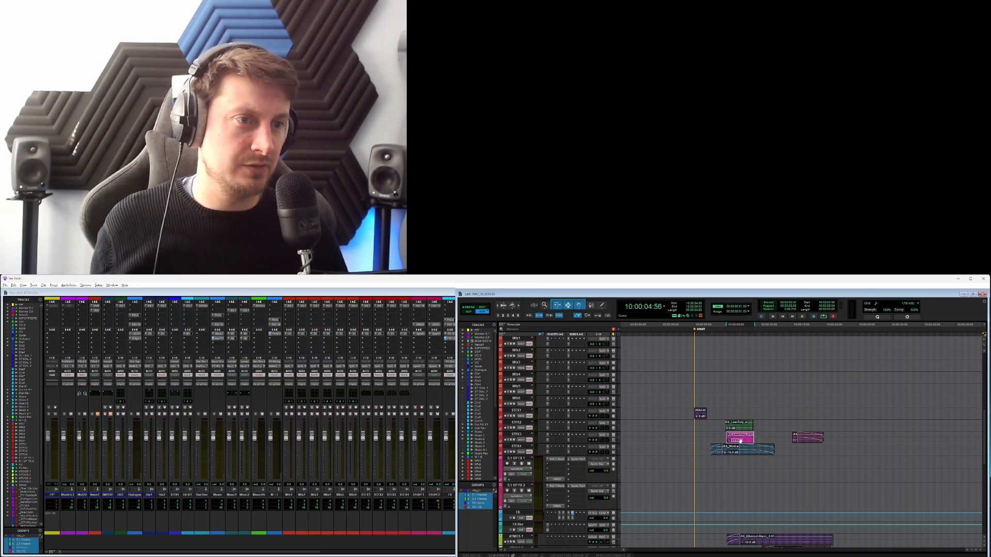
click(739, 429)
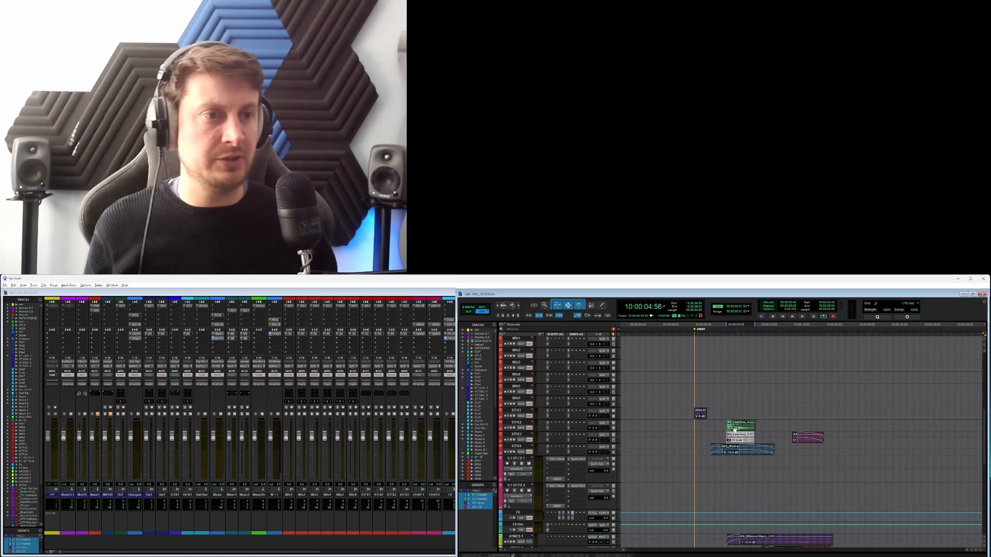
click(734, 429)
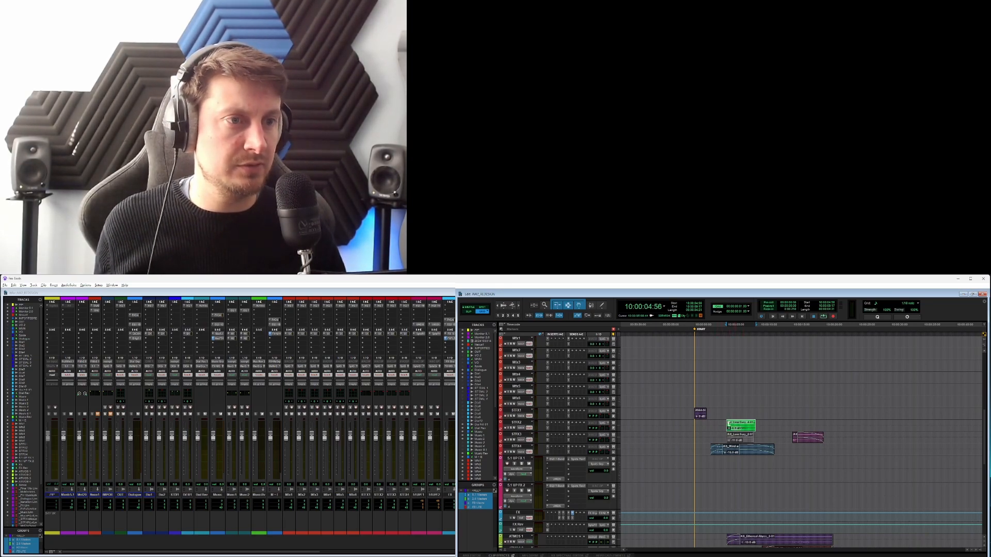
Play the layered sounds from before the first title card and fade out the second half of the upper Low Fury clip.
click(712, 425)
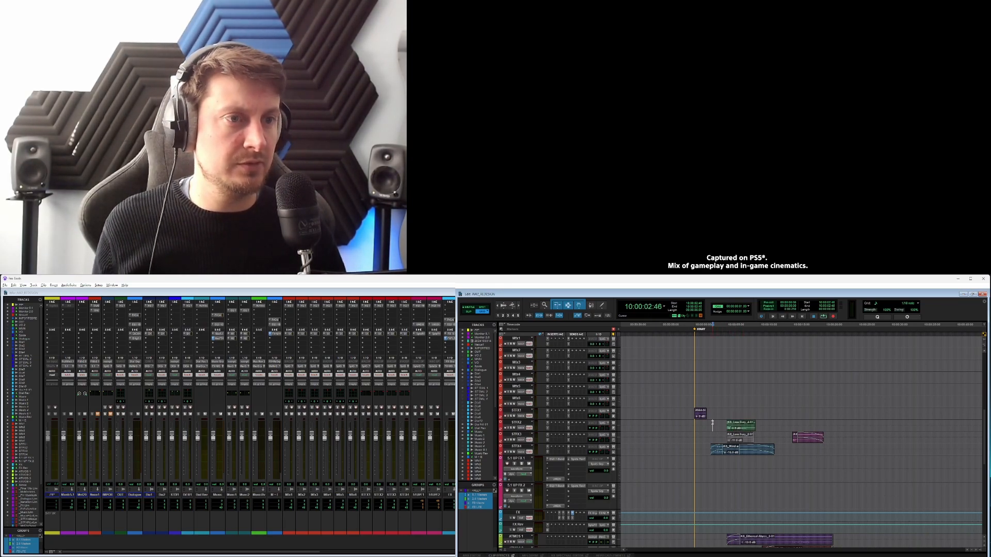
click(743, 449)
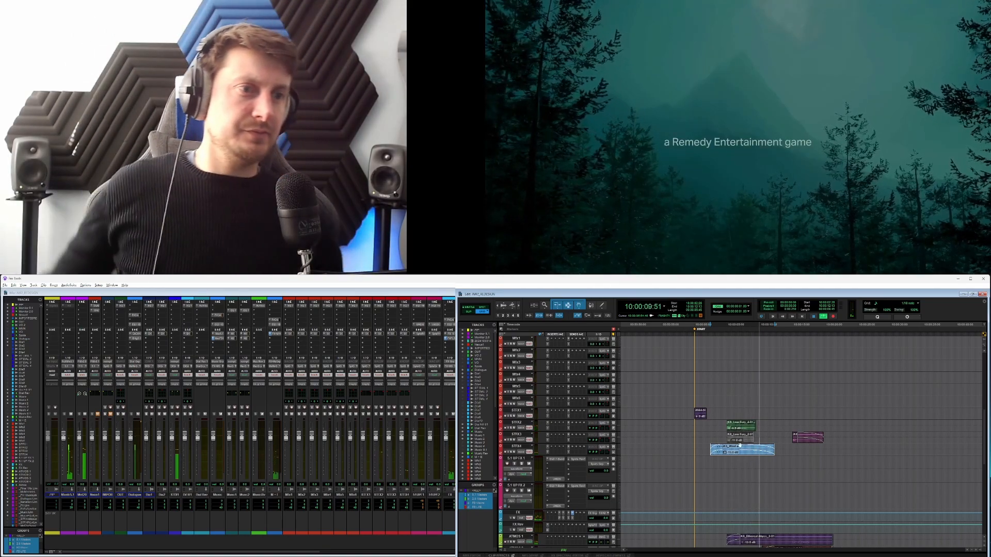
click(744, 426)
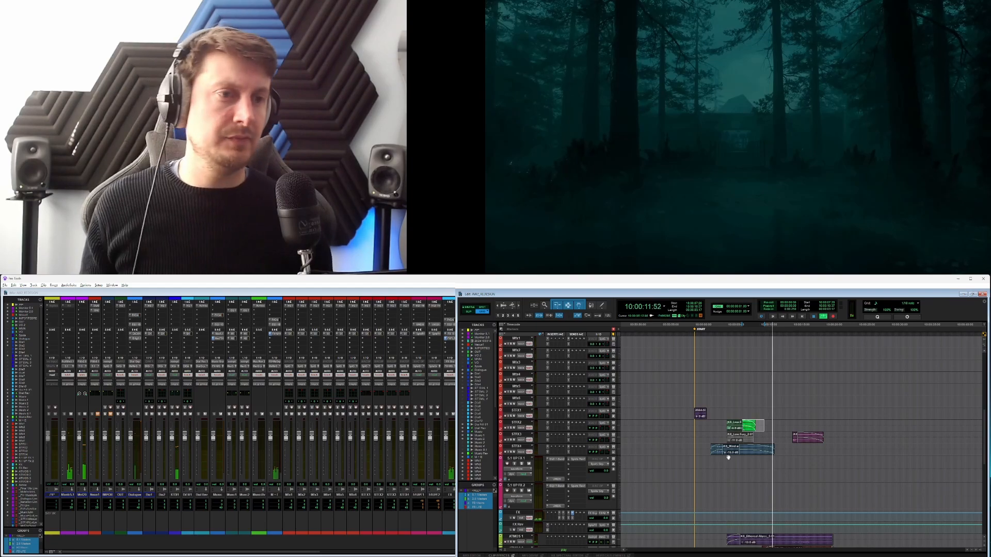
click(716, 463)
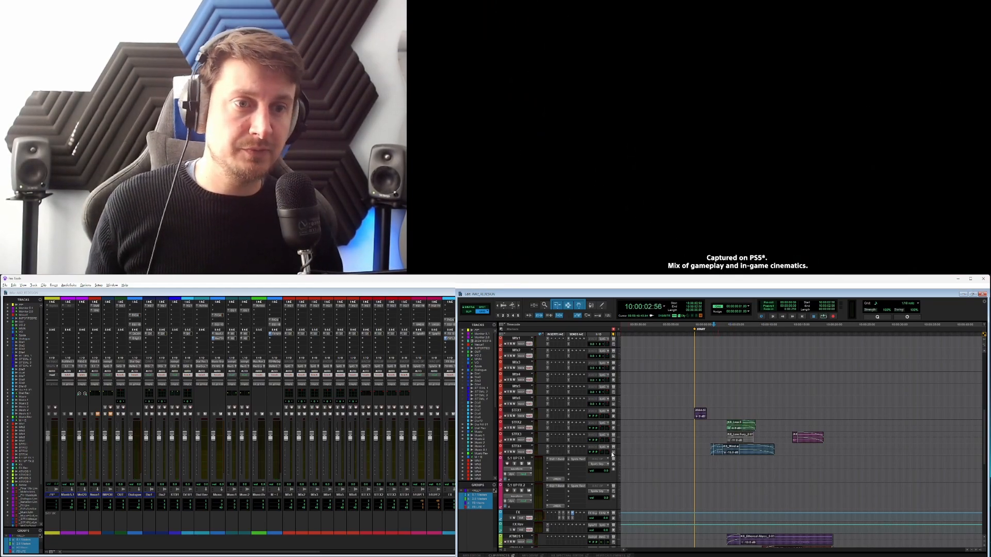
Show the send level automation on the track below the Low Fury hits and shape it to rise and fall across the long clip.
click(528, 452)
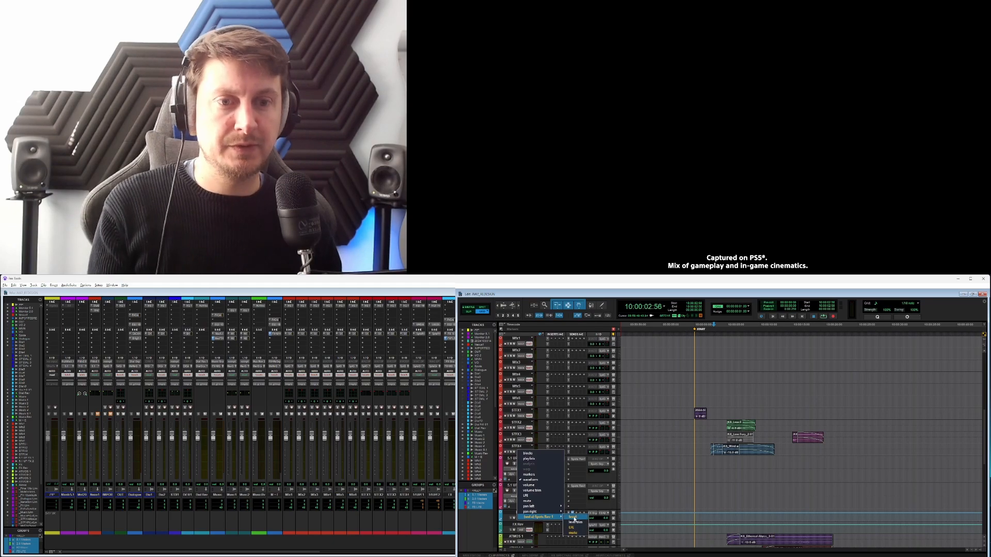
click(573, 517)
drag(718, 453, 773, 455)
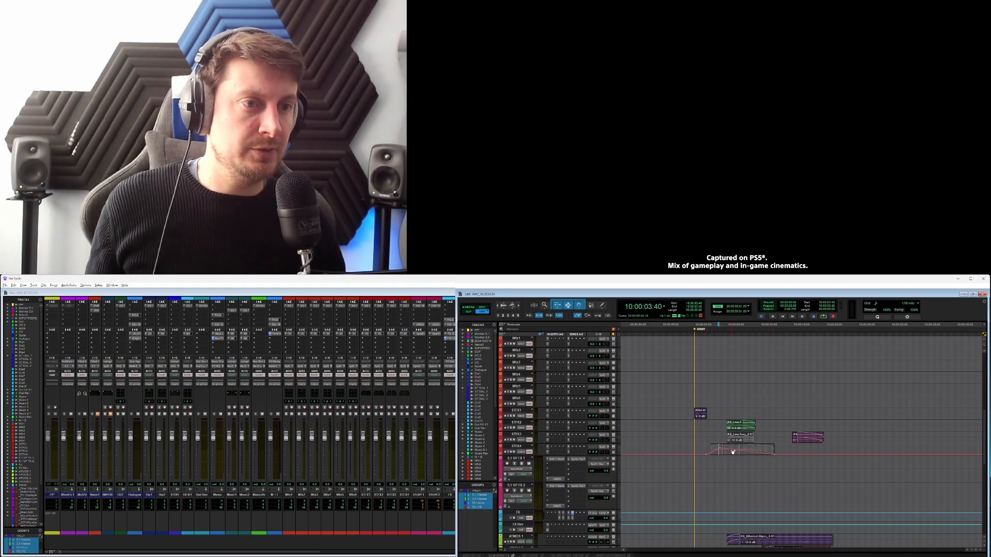
drag(733, 452, 735, 446)
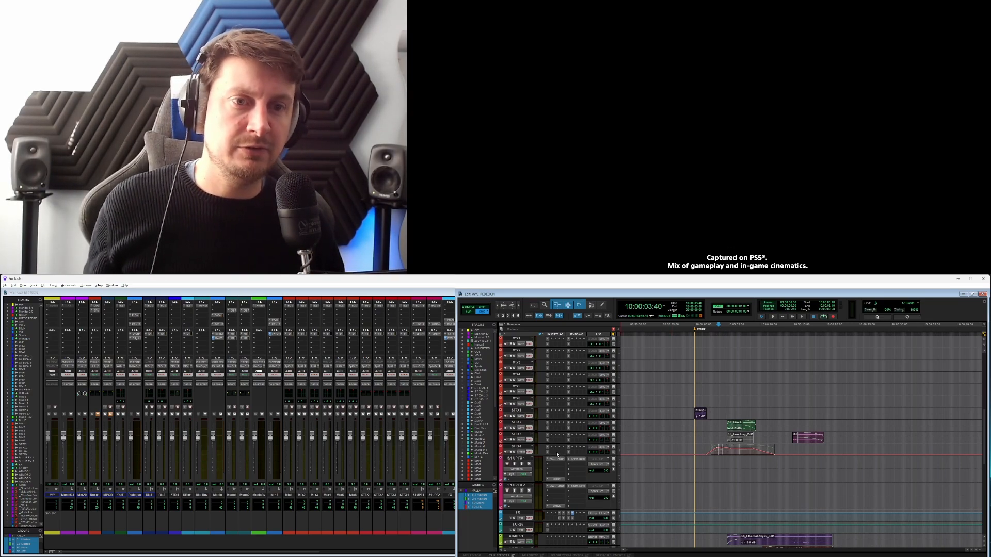
Open the Large Natural Hall reverb, solo the automated track and play it with the reverb bypassed and active.
click(548, 532)
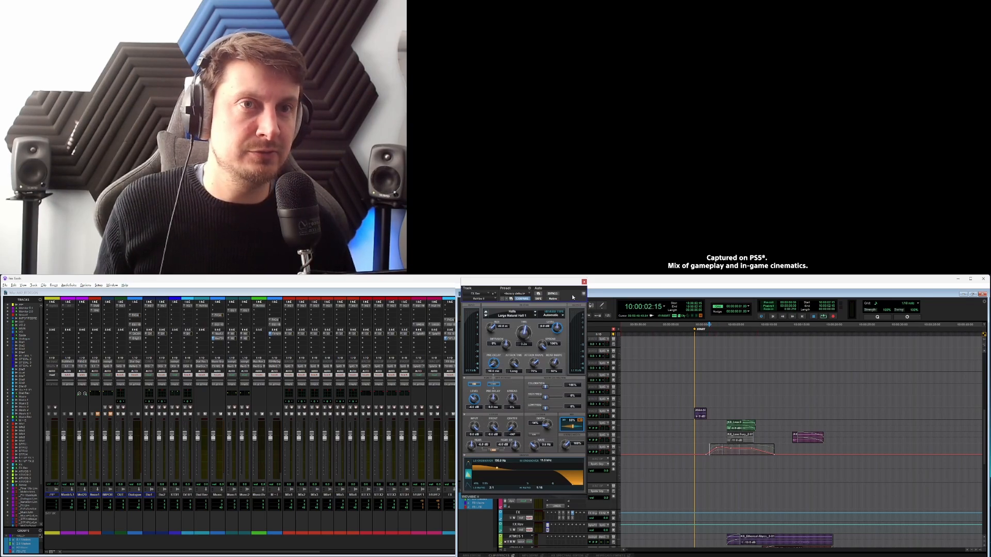
drag(506, 310, 345, 322)
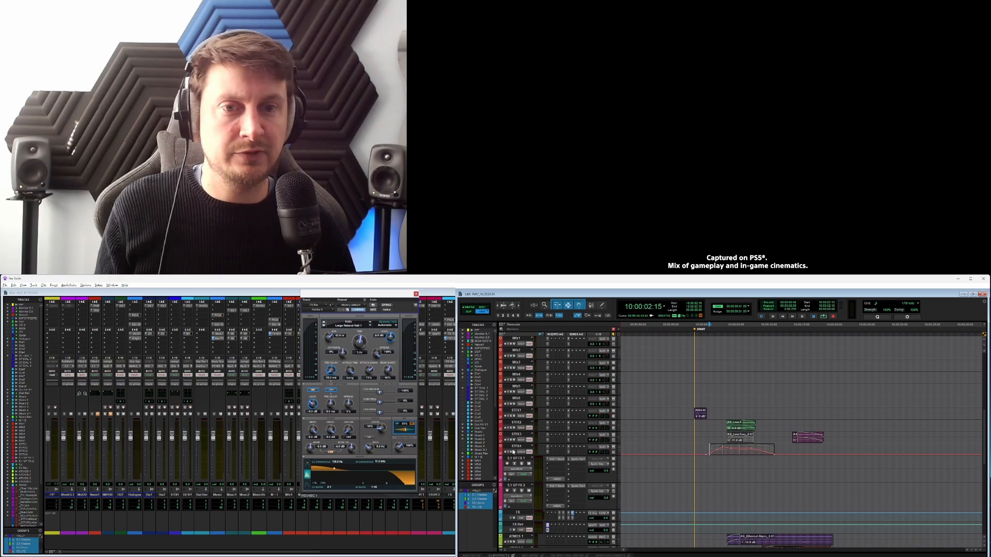
key(space)
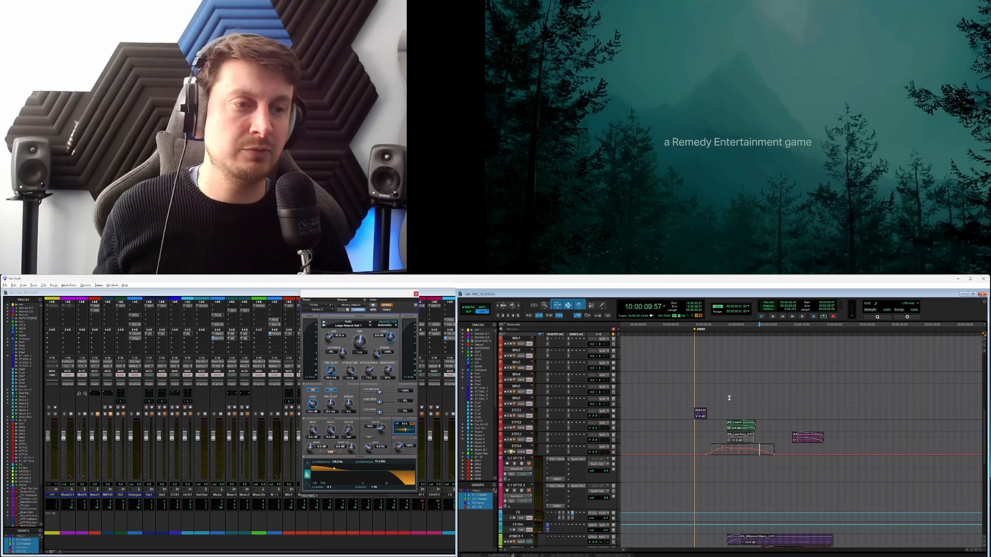
click(706, 449)
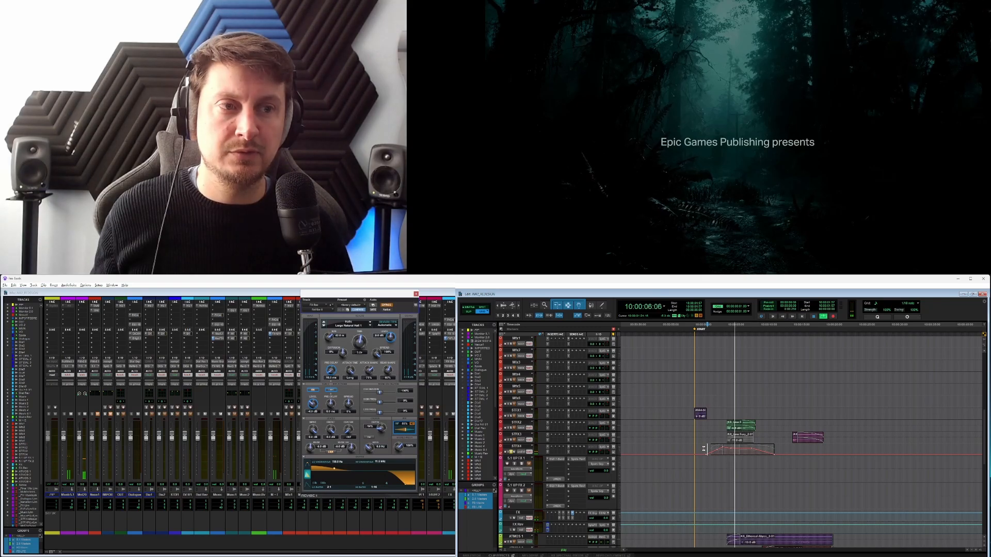
key(space)
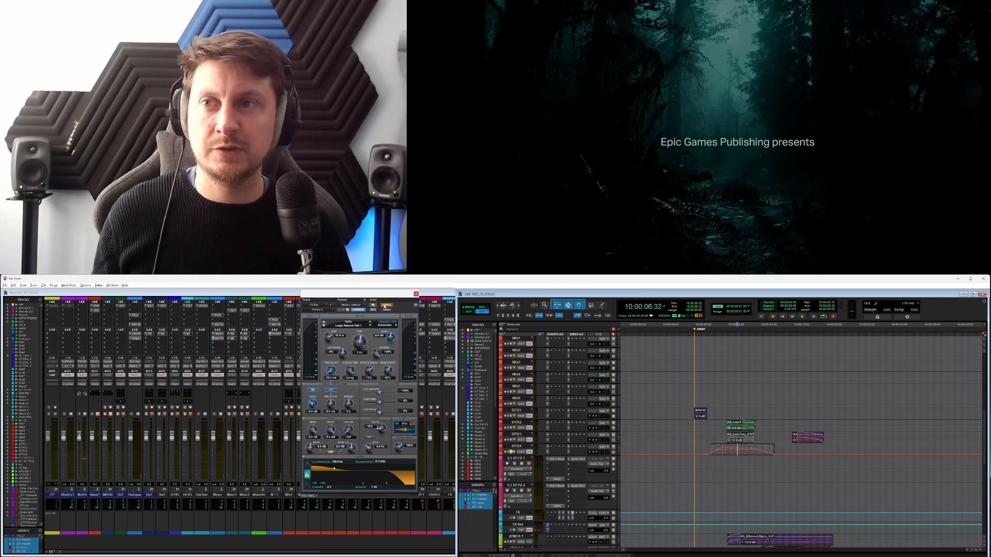
key(space)
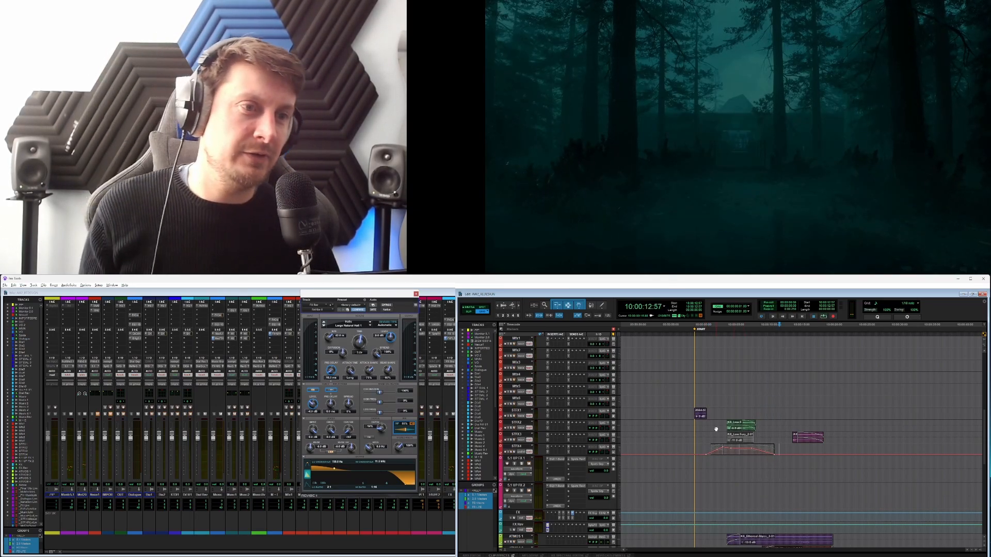
Play the opening through the title cards and replay the cut to the building entrance to locate the hit.
click(701, 426)
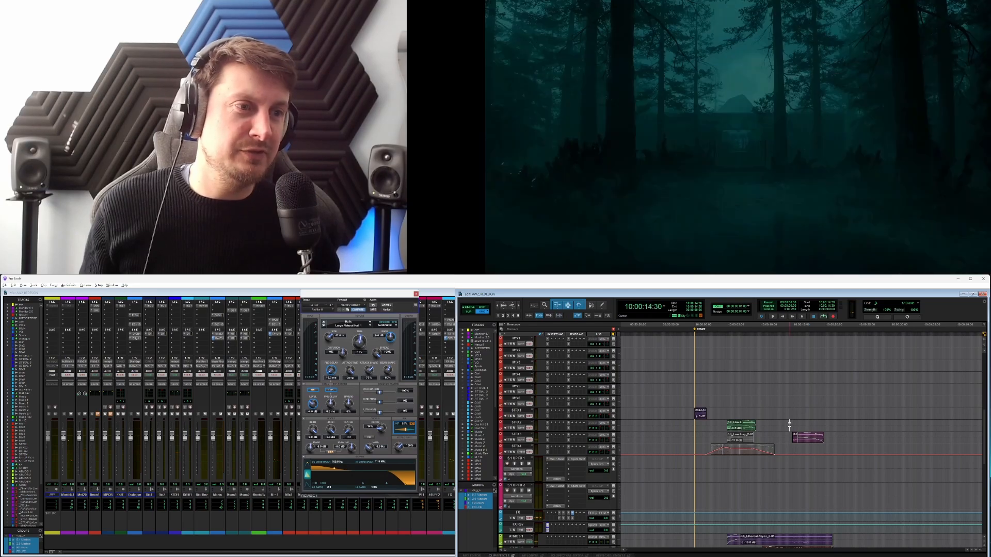
click(789, 425)
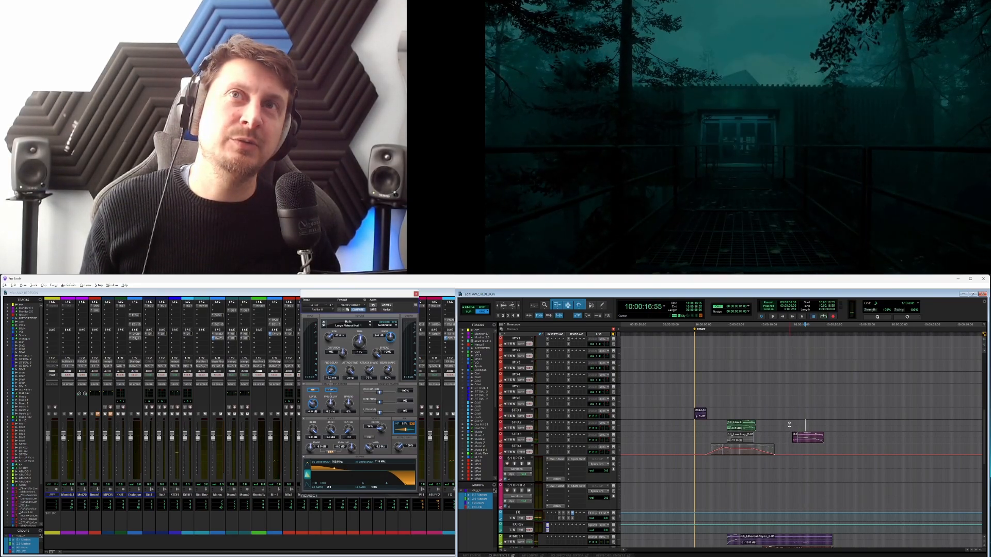
click(789, 424)
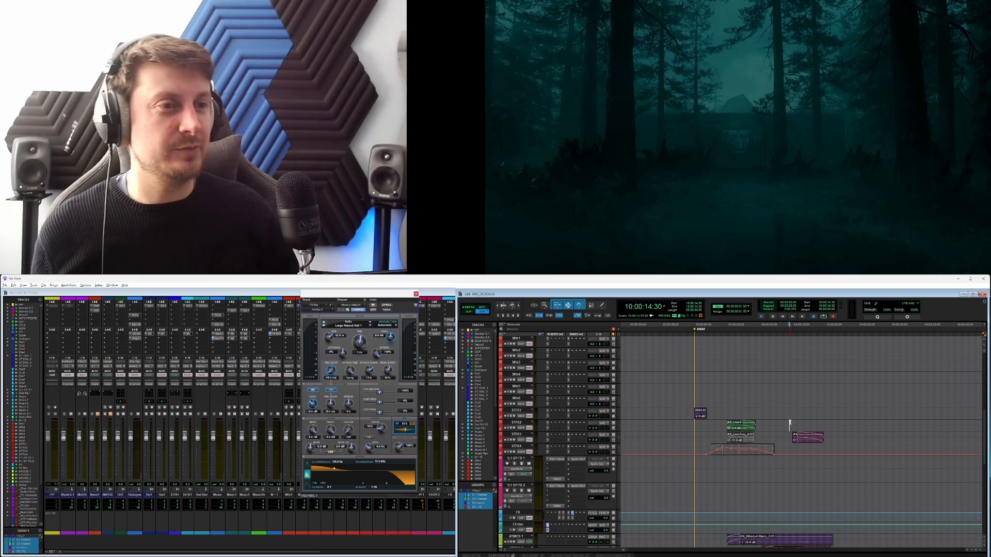
click(791, 424)
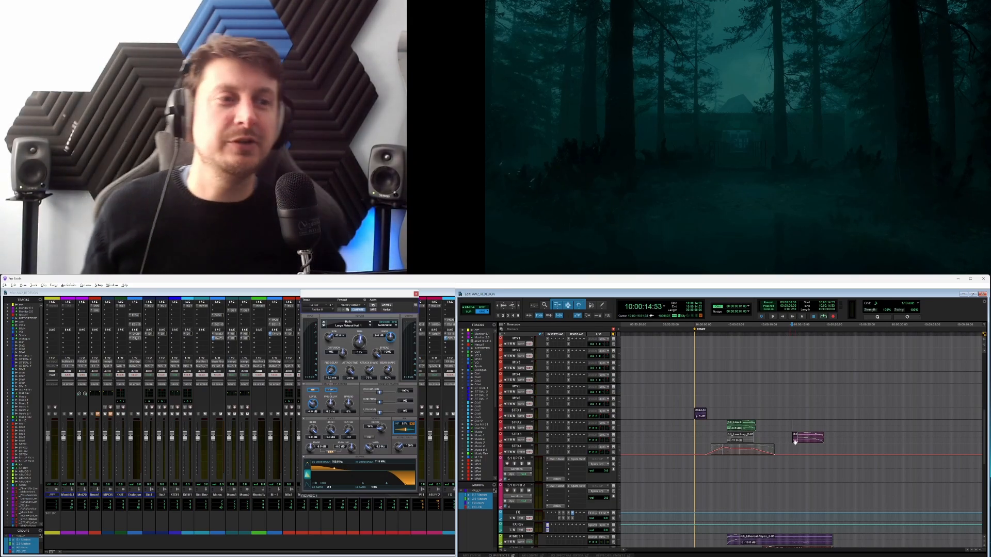
Add a marker named Wide at the start of the second Low Fury clip on the building entrance cut.
click(796, 442)
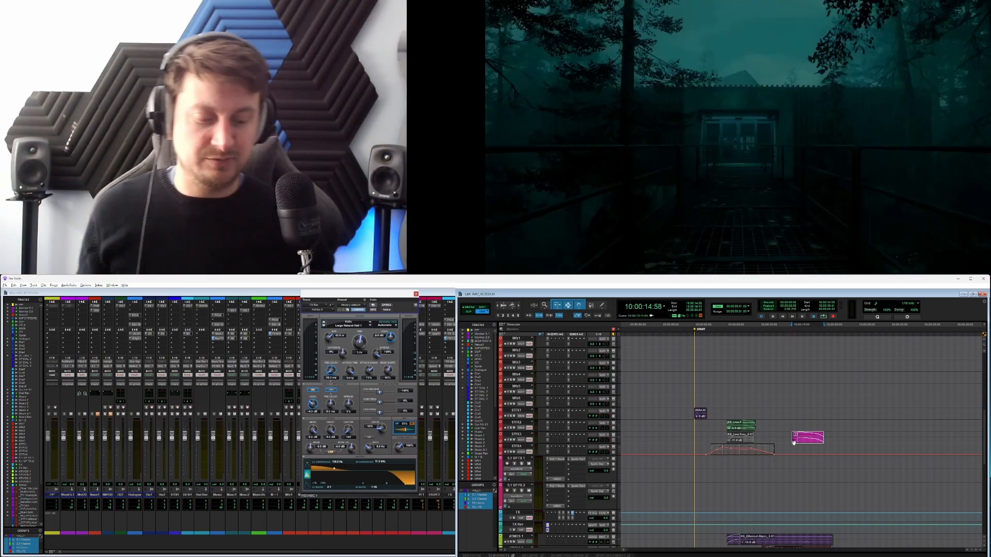
key(KP_Enter)
text(W)
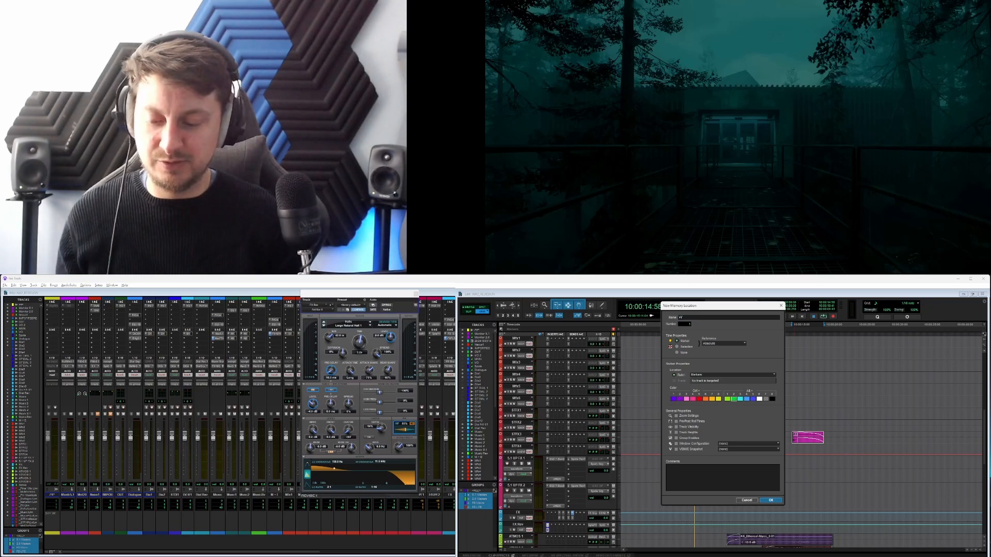
text(ide)
key(Return)
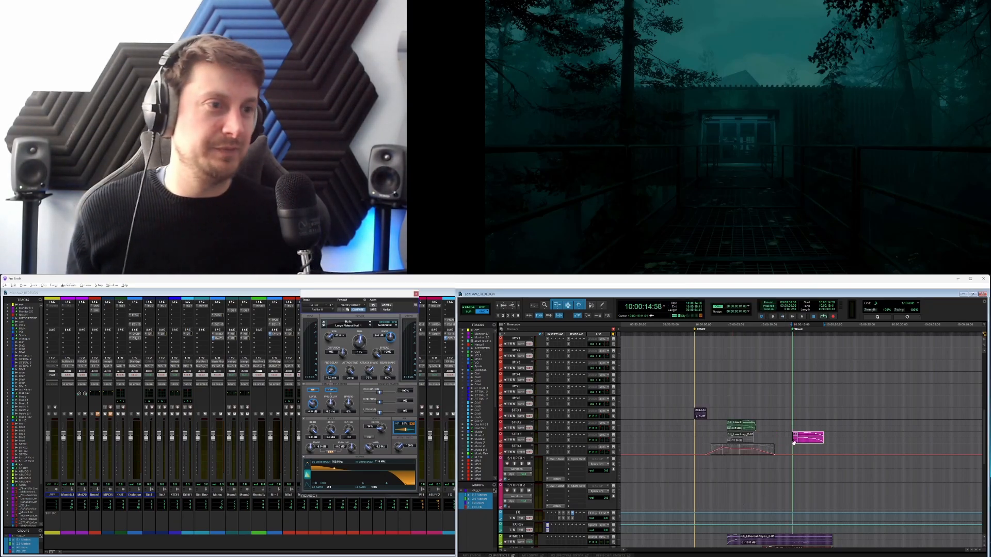
Play the title card section and check the atmosphere clips layered beneath it.
click(723, 439)
key(space)
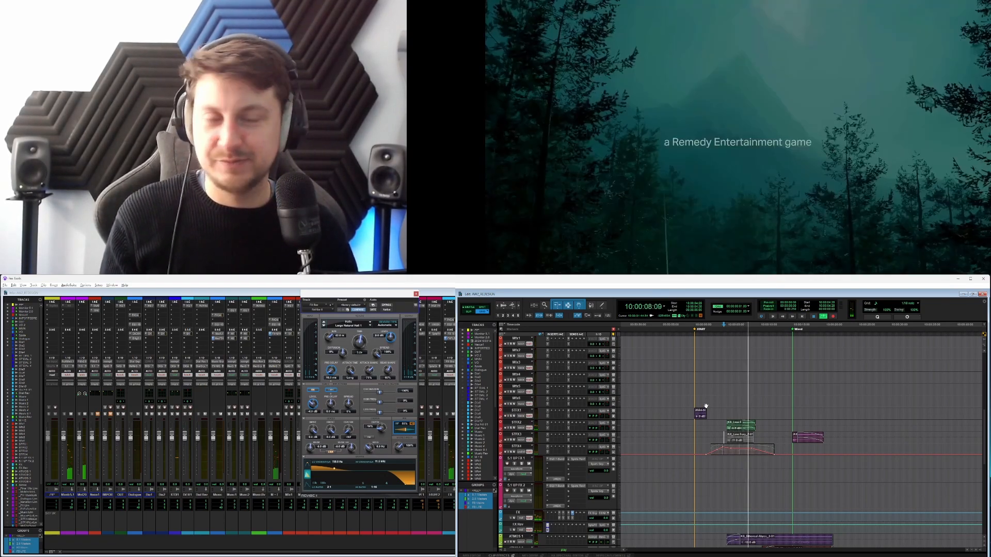
scroll(702, 409, down, 5)
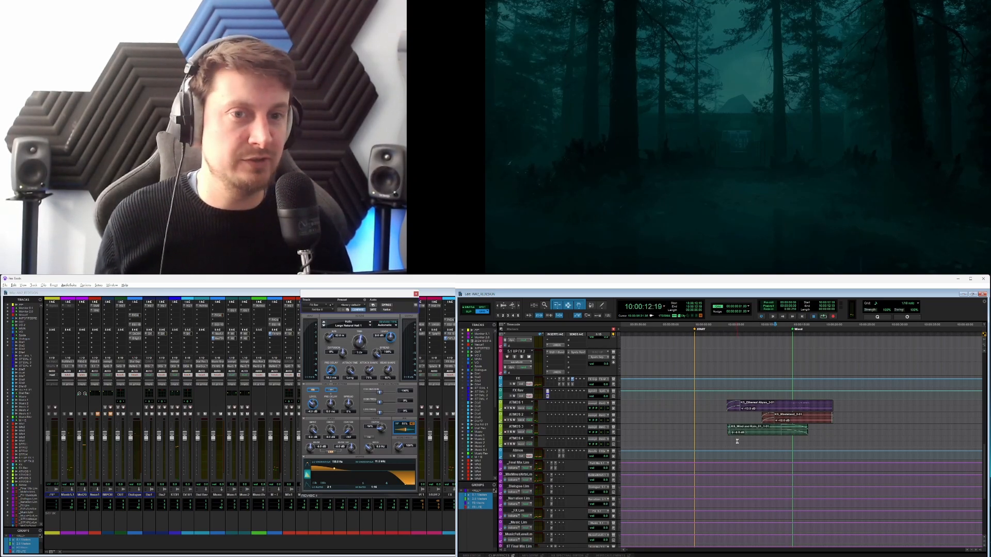
click(738, 434)
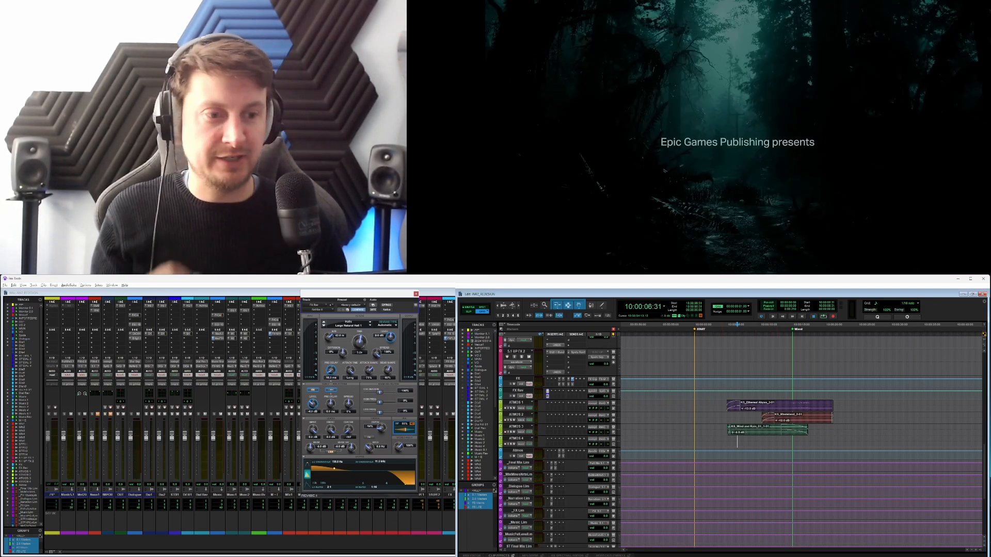
Switch to Krotos Studio and search the presets for wind.
key(alt+Tab)
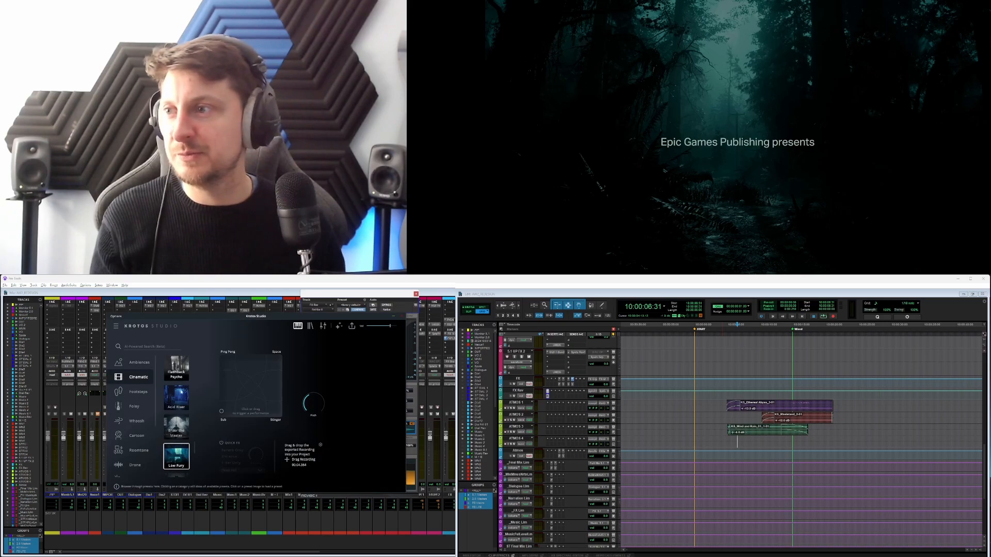
scroll(179, 452, down, 3)
scroll(179, 453, down, 3)
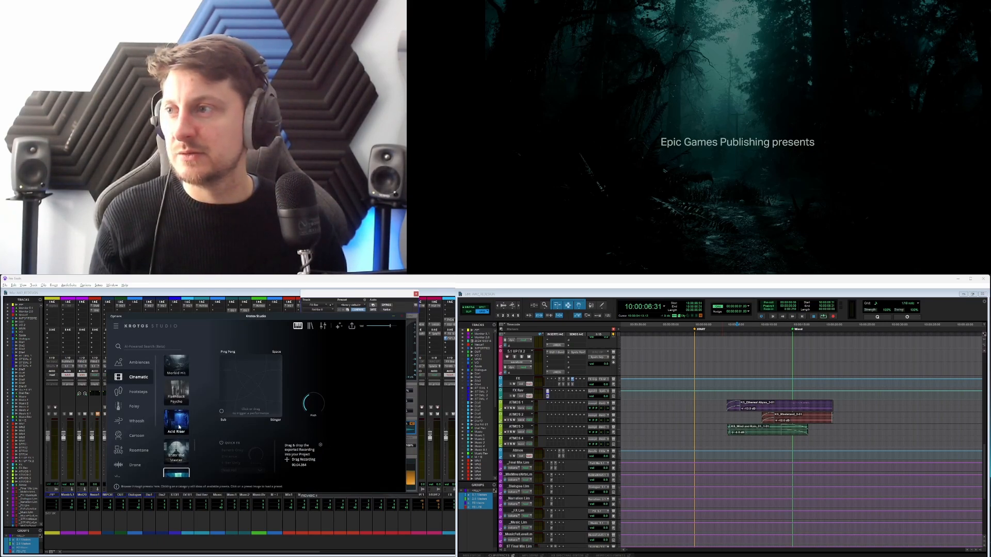
click(150, 347)
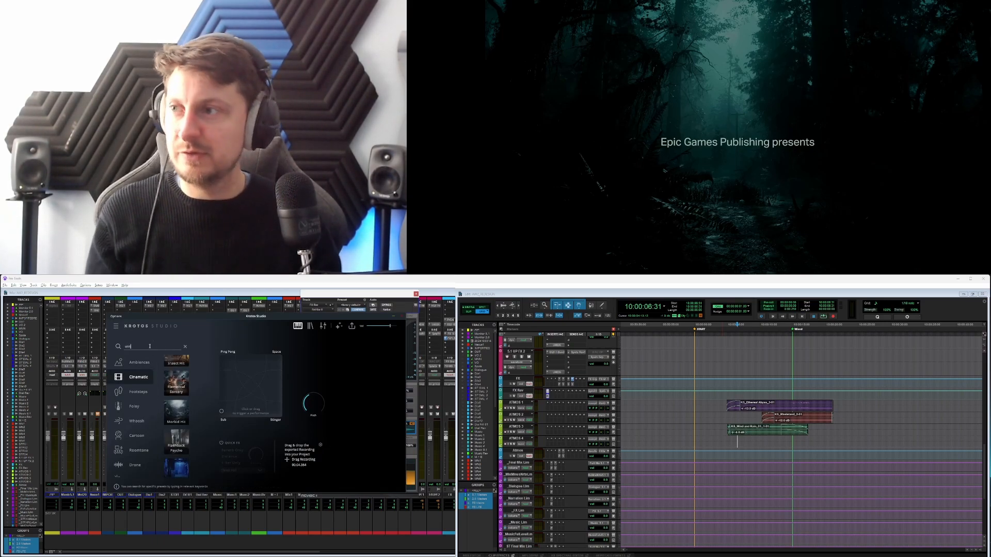
text(wind)
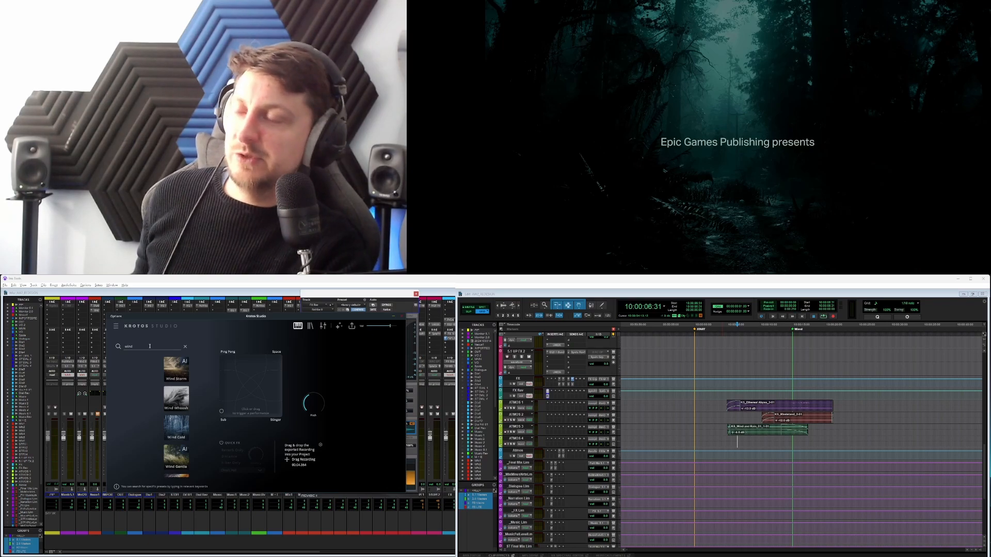
Load the Wind Storm preset and record two takes while varying its intensity.
click(176, 369)
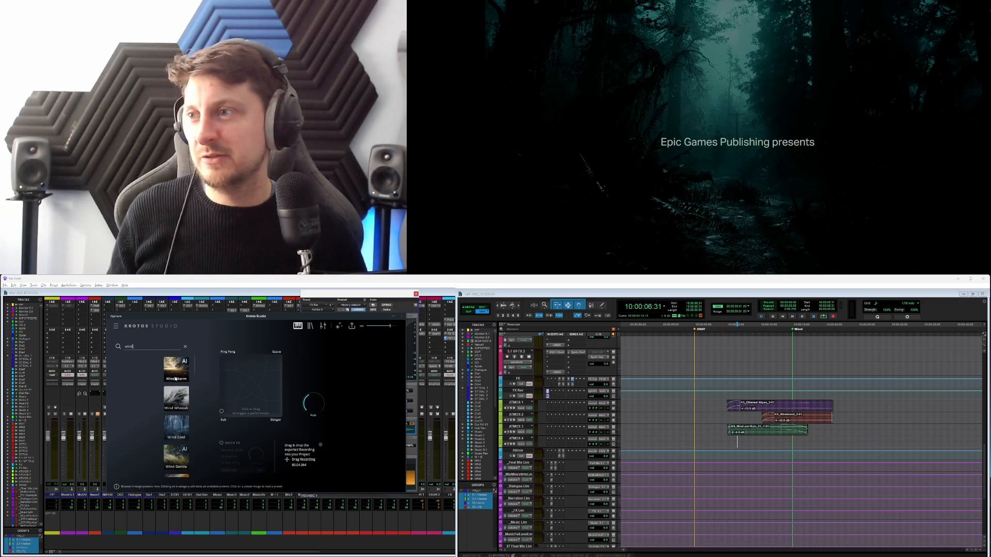
click(245, 385)
mouse_move(245, 385)
mouse_down()
mouse_move(275, 364)
mouse_move(249, 367)
mouse_move(244, 384)
mouse_move(268, 403)
mouse_move(250, 399)
mouse_move(258, 407)
mouse_up()
click(344, 454)
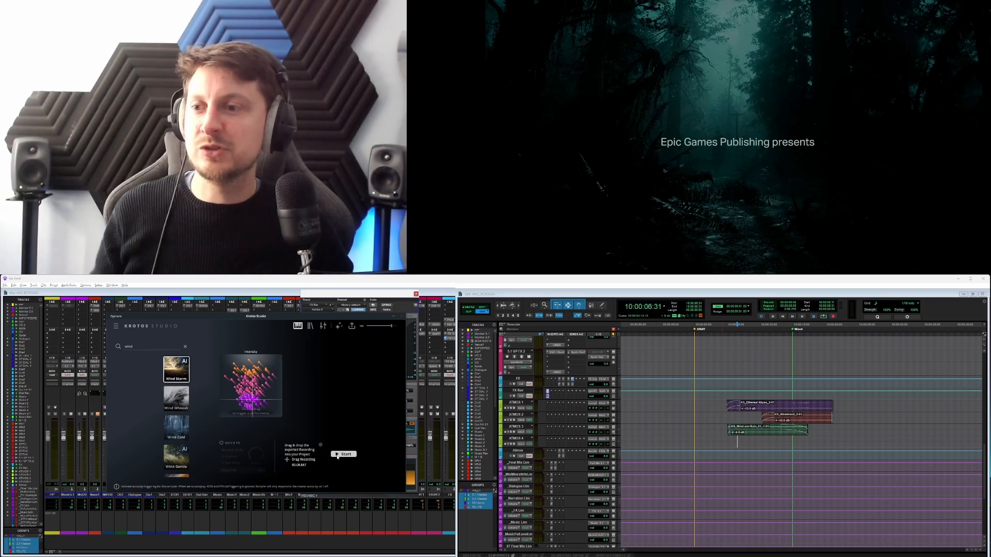
click(338, 456)
mouse_move(266, 405)
mouse_down()
mouse_move(221, 375)
mouse_move(276, 385)
mouse_move(273, 360)
mouse_move(240, 375)
mouse_move(267, 374)
mouse_move(243, 386)
mouse_move(268, 375)
mouse_up()
click(344, 455)
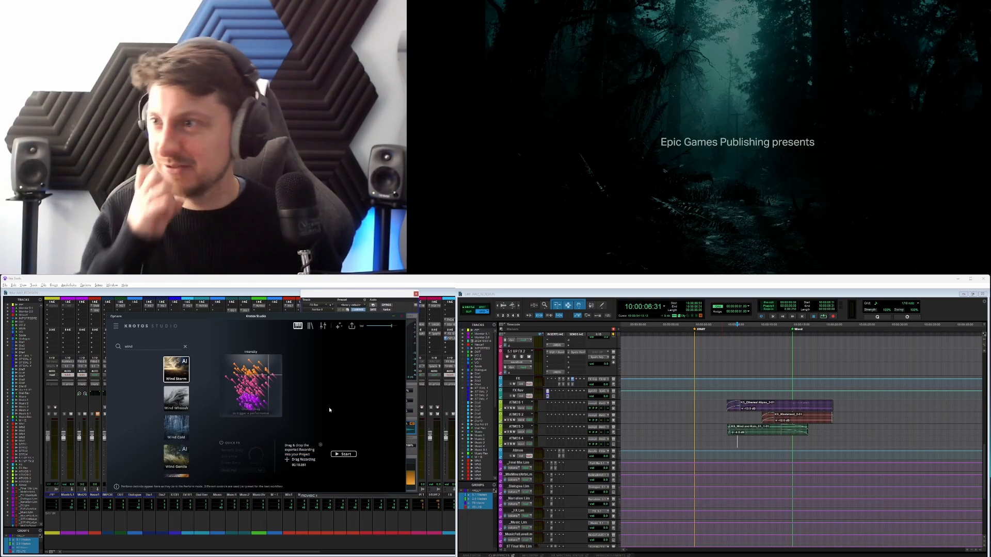
Load the Wind Whoosh preset, audition a few whoosh sweeps and shift the wind blend towards Heavy Wind.
scroll(173, 379, down, 1)
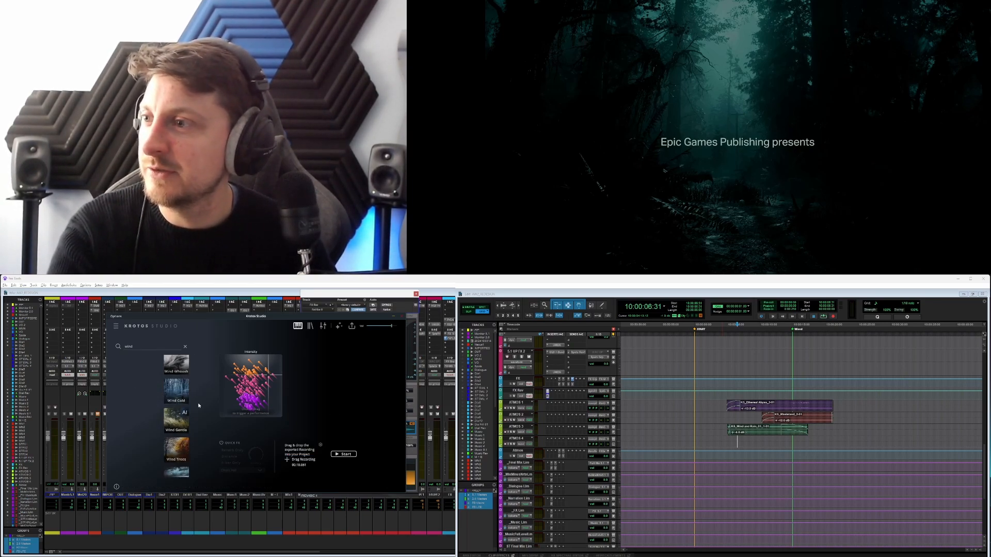
click(171, 367)
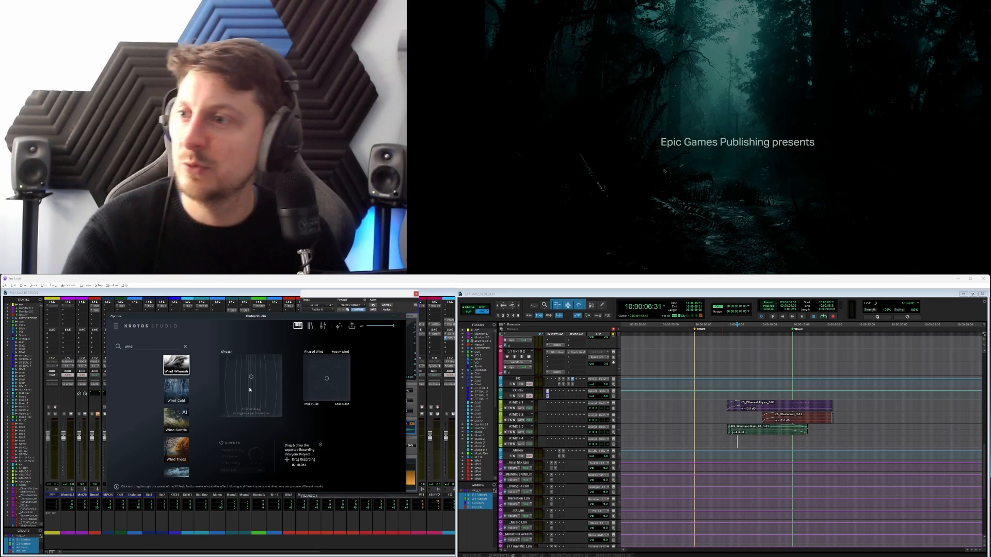
drag(248, 377, 248, 377)
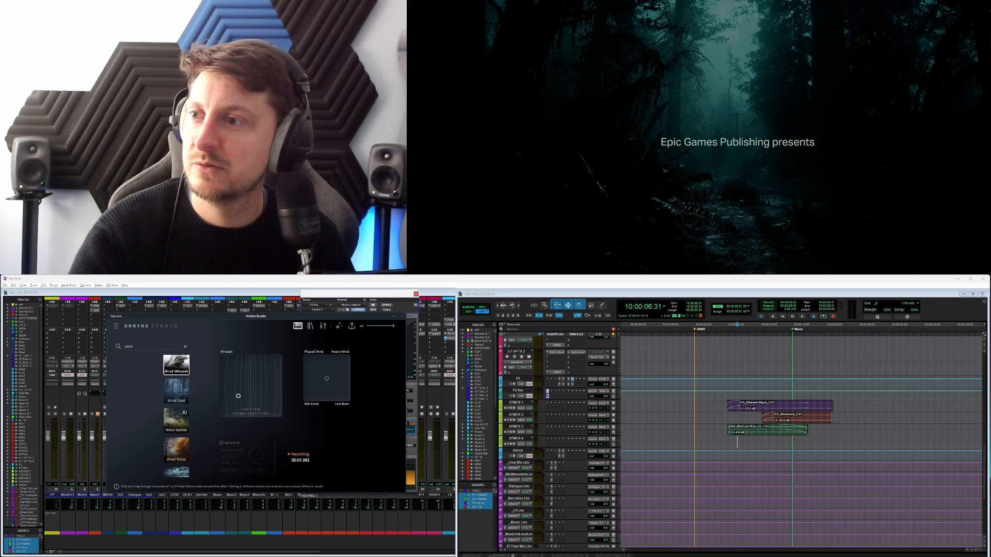
drag(239, 373, 246, 378)
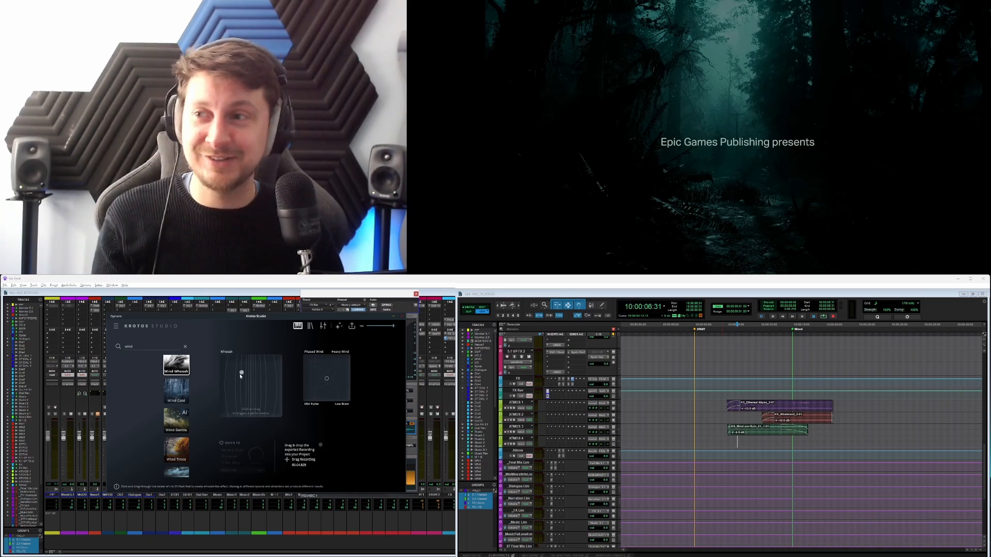
drag(227, 384, 317, 391)
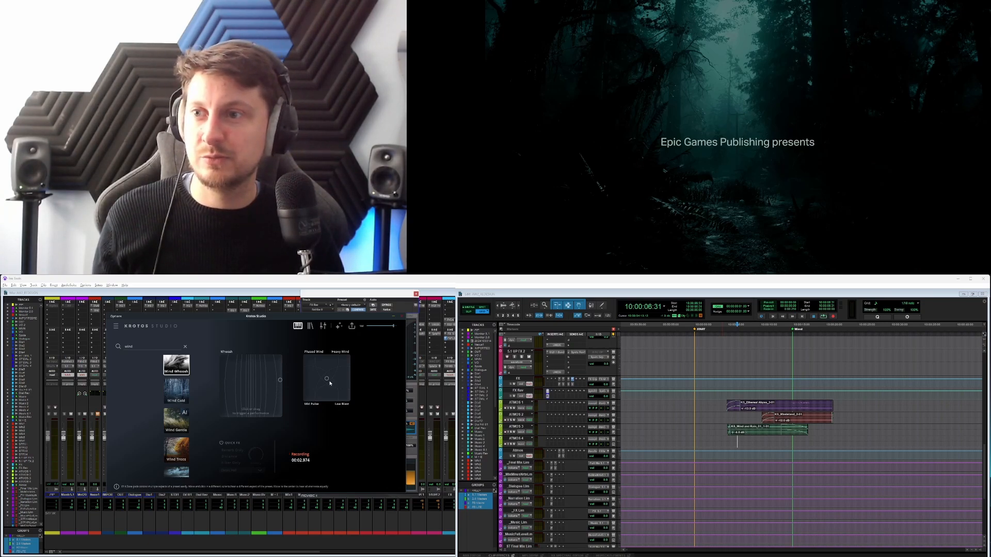
click(342, 364)
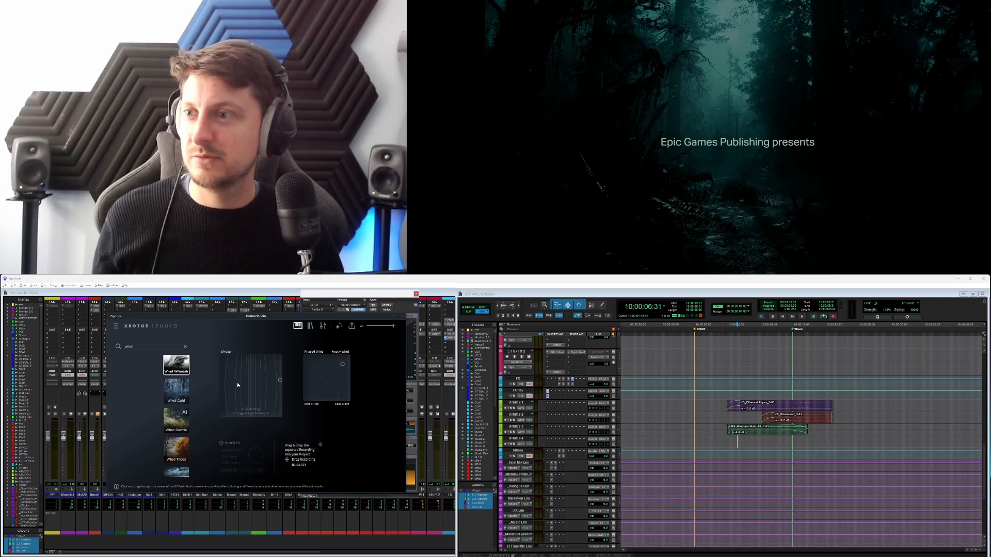
Audition short wind whoosh sweeps in varied directions, comparing blends around Heavy Wind, the low corner and Phased Wind.
drag(232, 385, 302, 384)
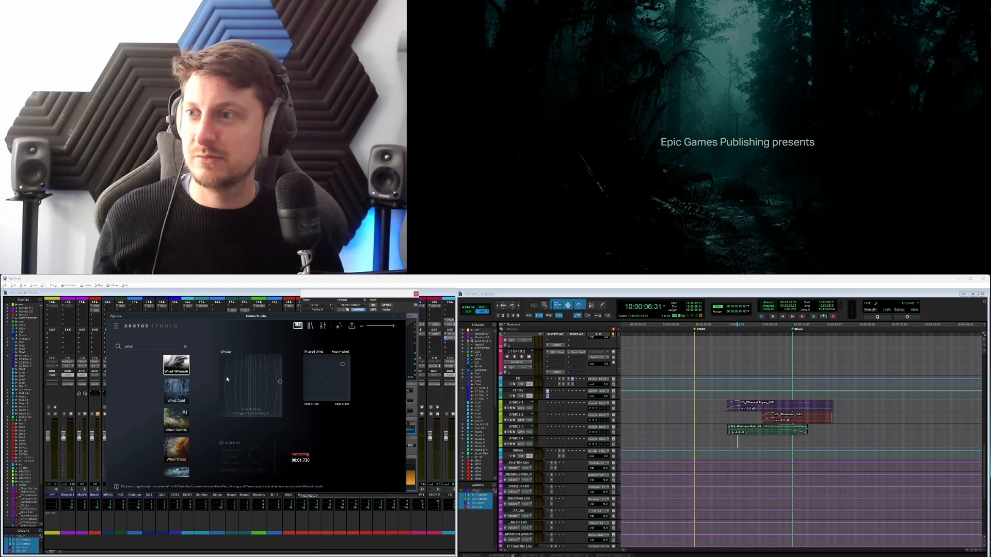
drag(244, 378, 336, 380)
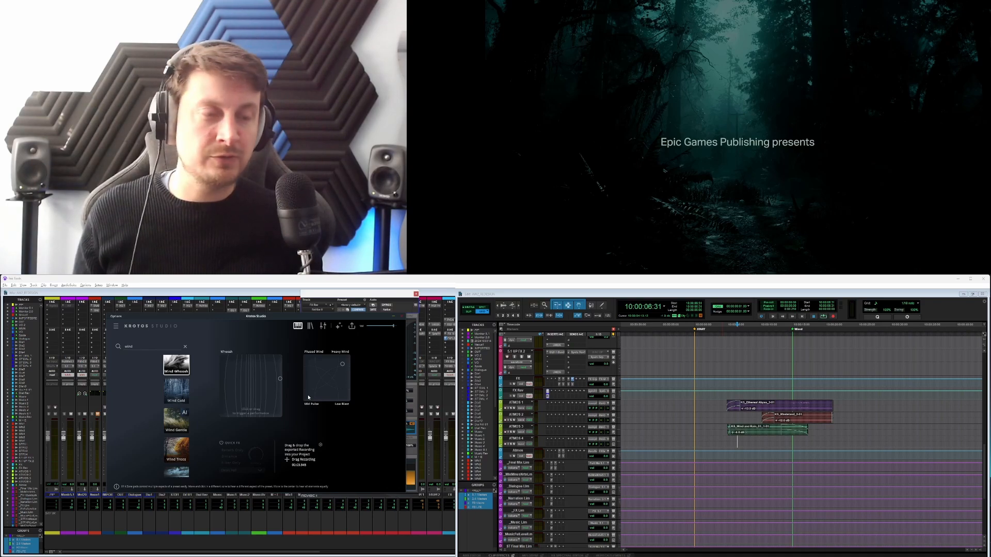
click(227, 384)
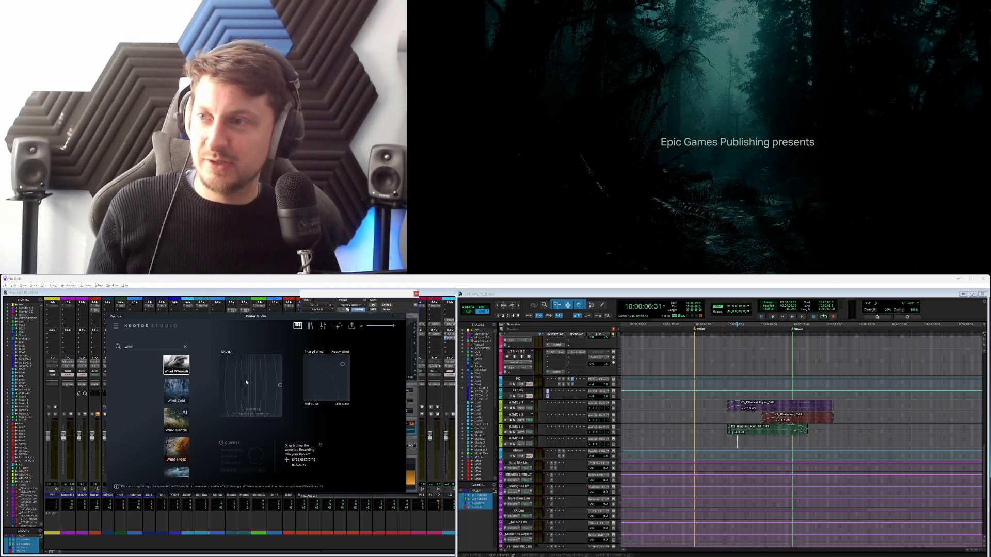
mouse_move(227, 382)
mouse_down()
mouse_move(287, 379)
mouse_move(282, 391)
mouse_up()
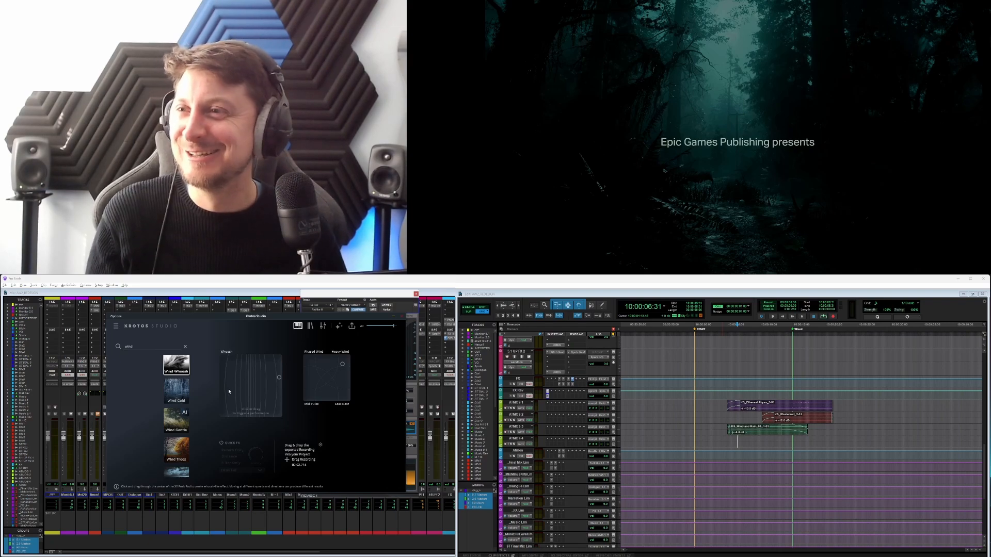
drag(282, 381, 274, 378)
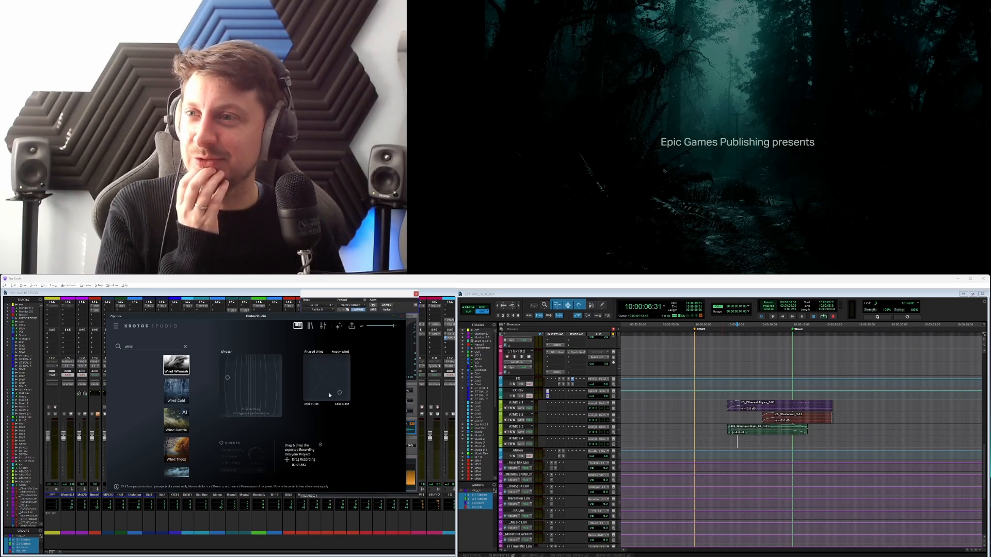
drag(240, 387, 241, 377)
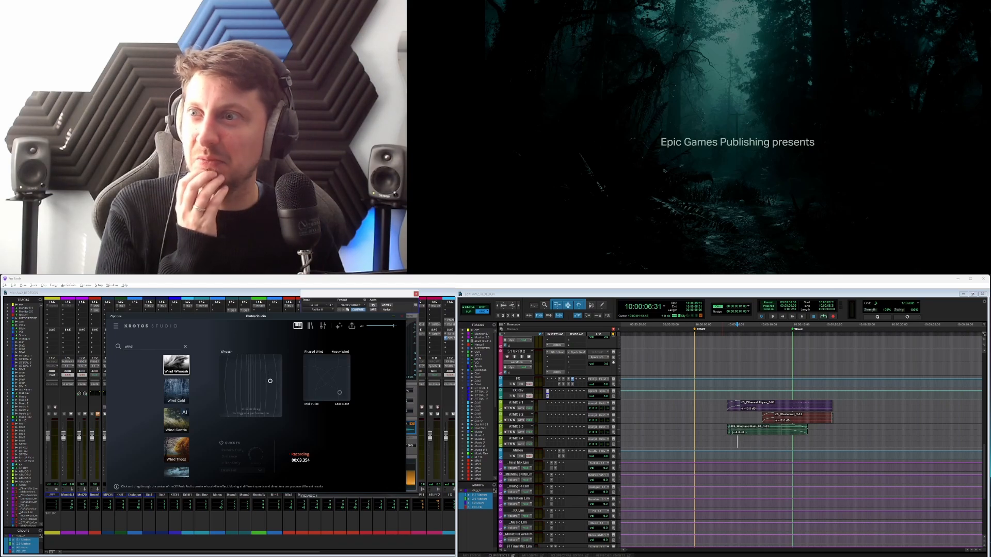
mouse_move(270, 381)
mouse_down()
mouse_move(248, 416)
mouse_move(303, 423)
mouse_up()
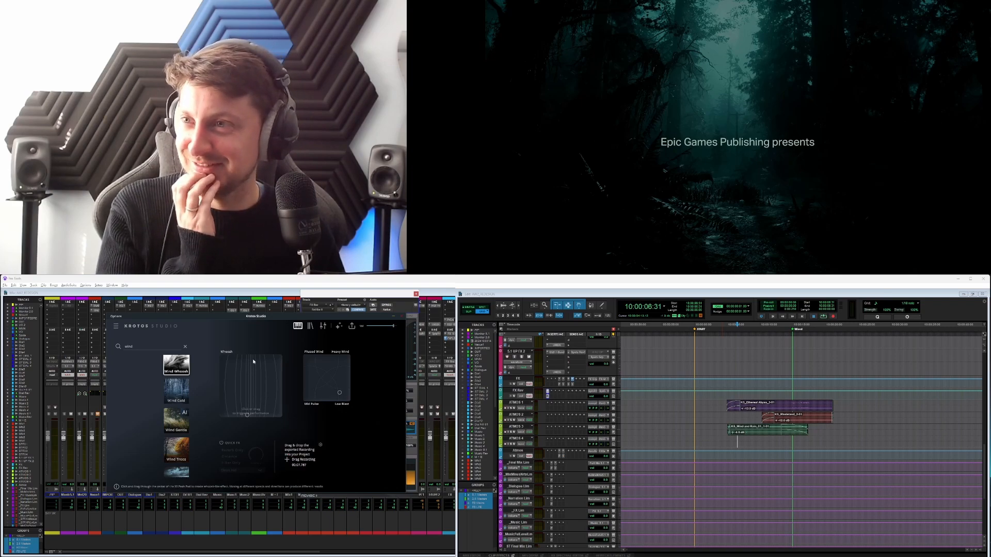
drag(251, 357, 252, 357)
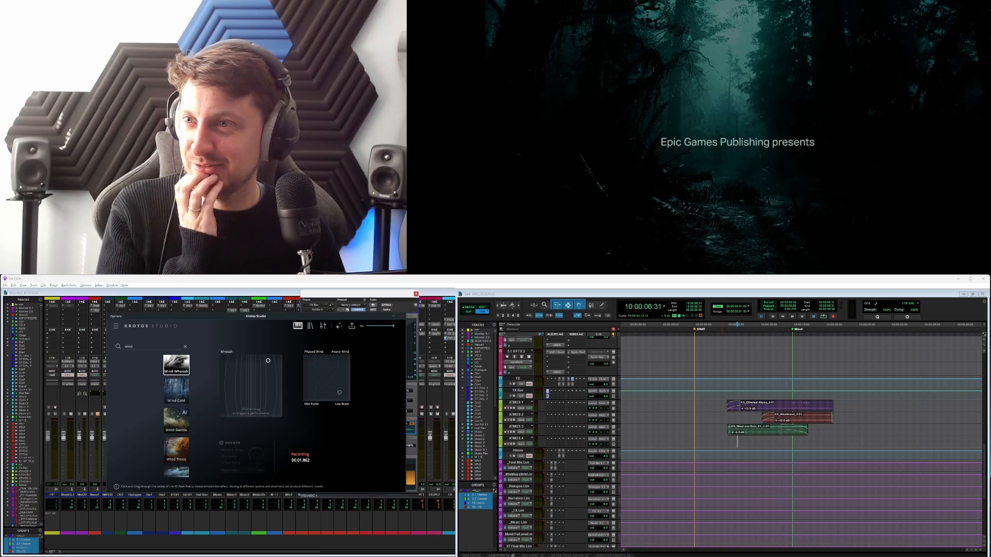
drag(270, 364, 270, 365)
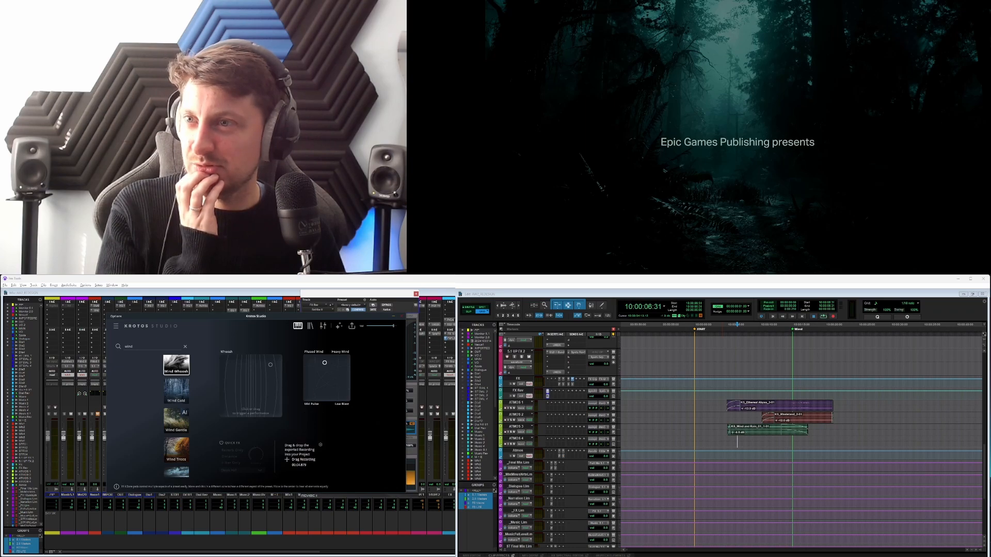
Record one long take of repeated wind whooshes with the blend between Phased Wind and Heavy Wind.
drag(270, 365, 270, 367)
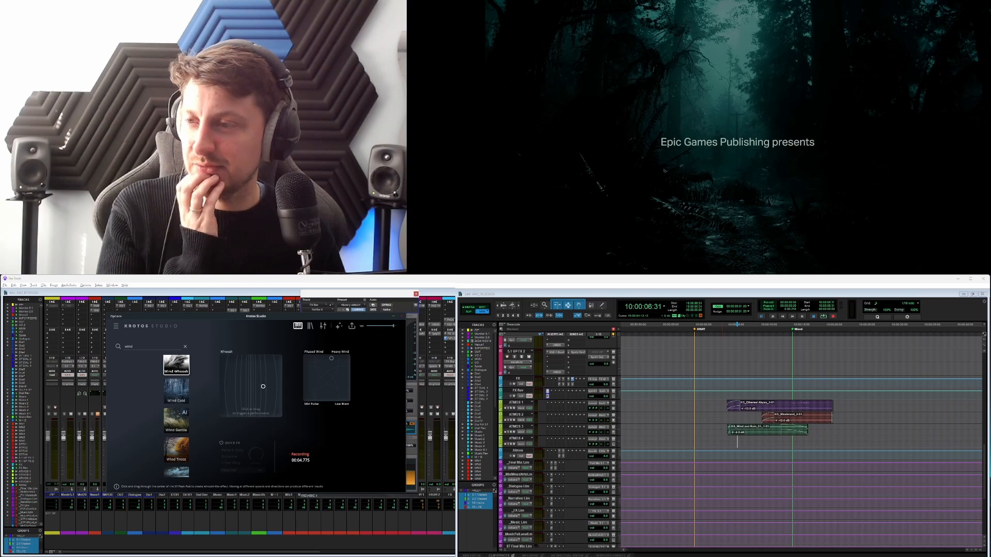
drag(265, 389, 259, 381)
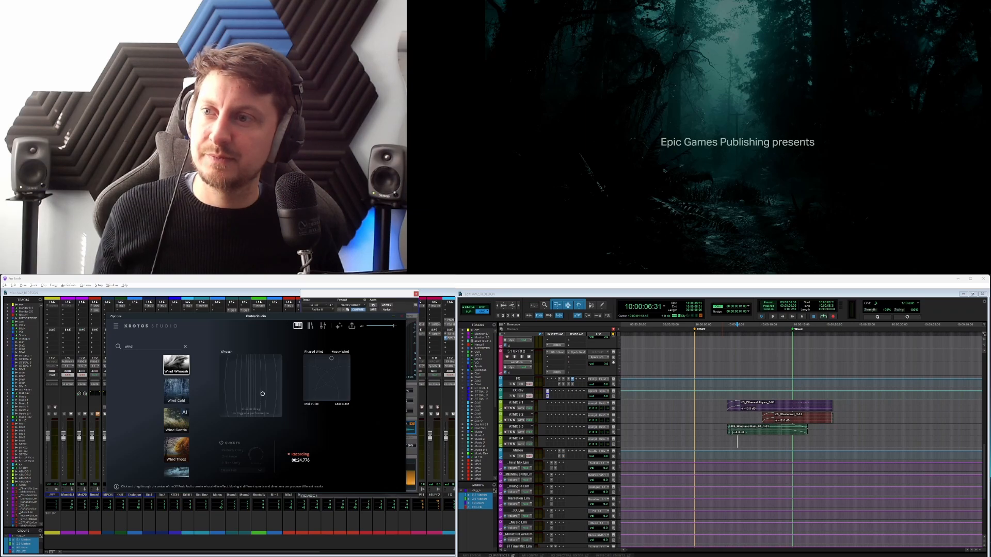
click(312, 456)
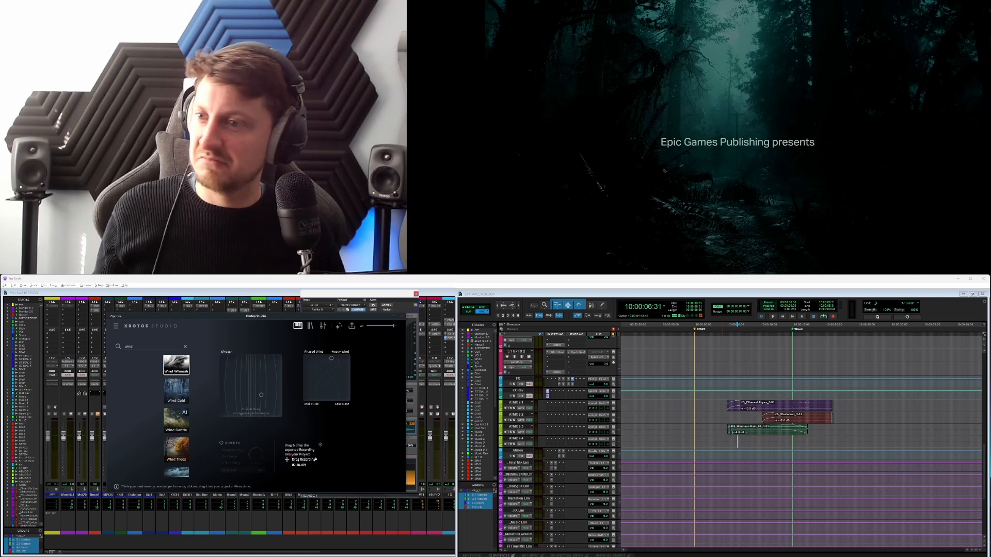
Place the wind whoosh recording on the ATMOS 4 track and trim its start.
drag(298, 464, 768, 445)
click(737, 439)
key(a)
Nudge the wind whoosh clip frame by frame until it starts at 10:00:04:57, with the Epic Games Publishing card.
key(comma)
key(comma)
key(comma)
key(comma)
key(comma)
key(comma)
key(comma)
key(comma)
key(comma)
key(comma)
key(comma)
key(comma)
key(comma)
key(comma)
key(comma)
key(comma)
key(comma)
key(comma)
key(comma)
key(comma)
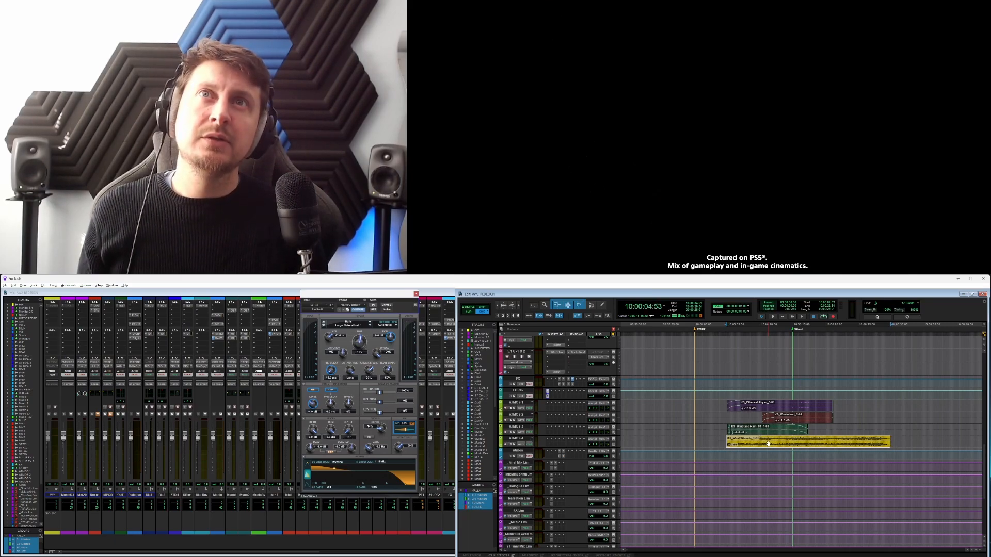
key(period)
key(period)
key(comma)
key(period)
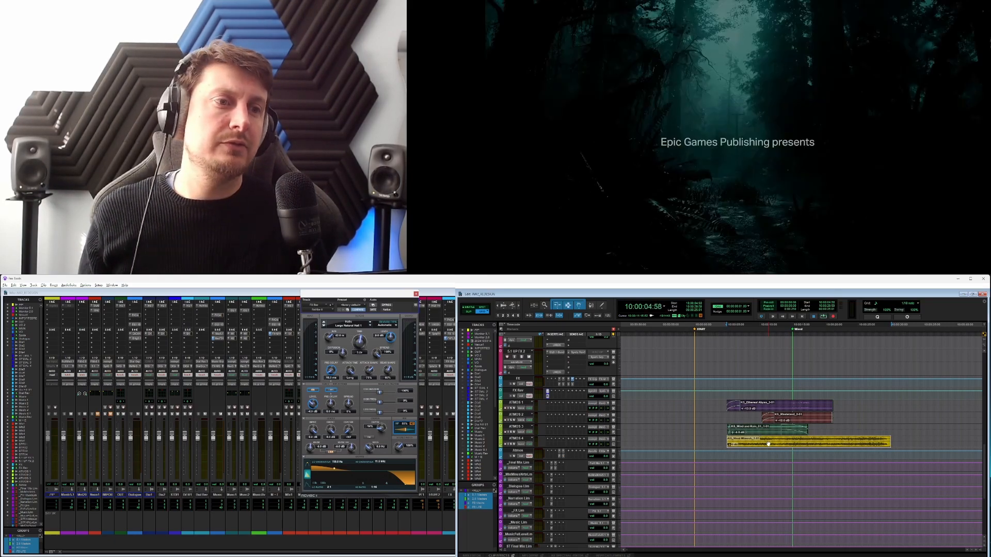
key(comma)
key(period)
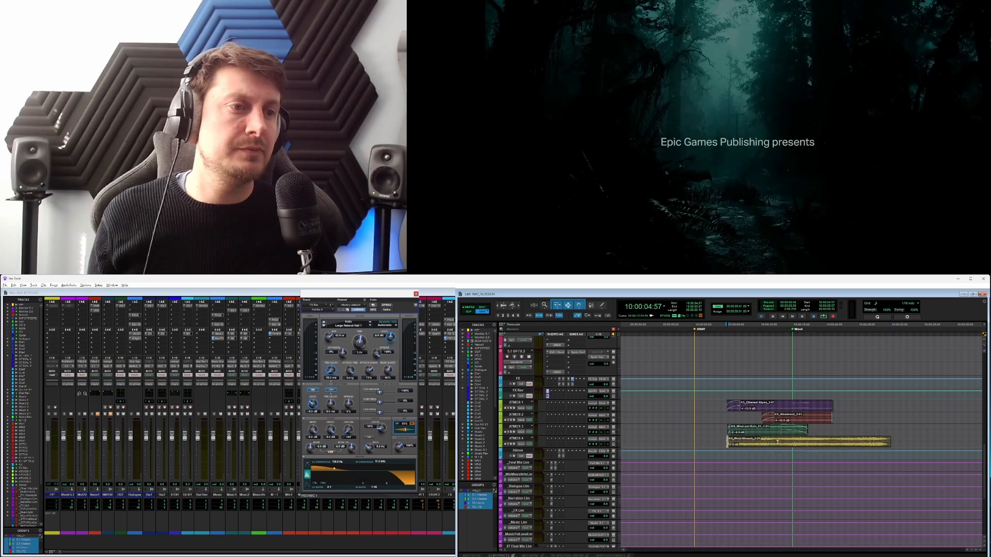
key(comma)
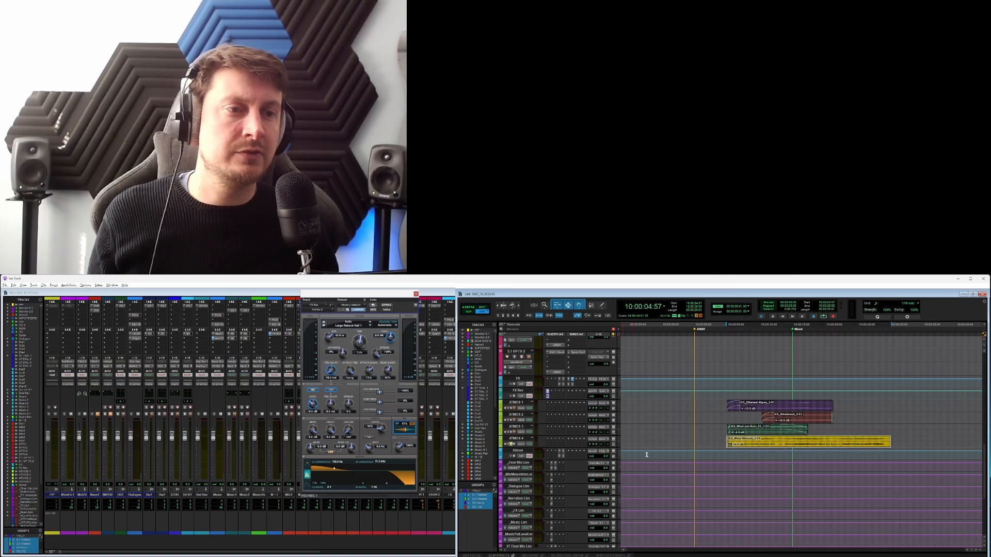
Play the wind whoosh against the title cards and trim its end to 10:00:10:58.
key(space)
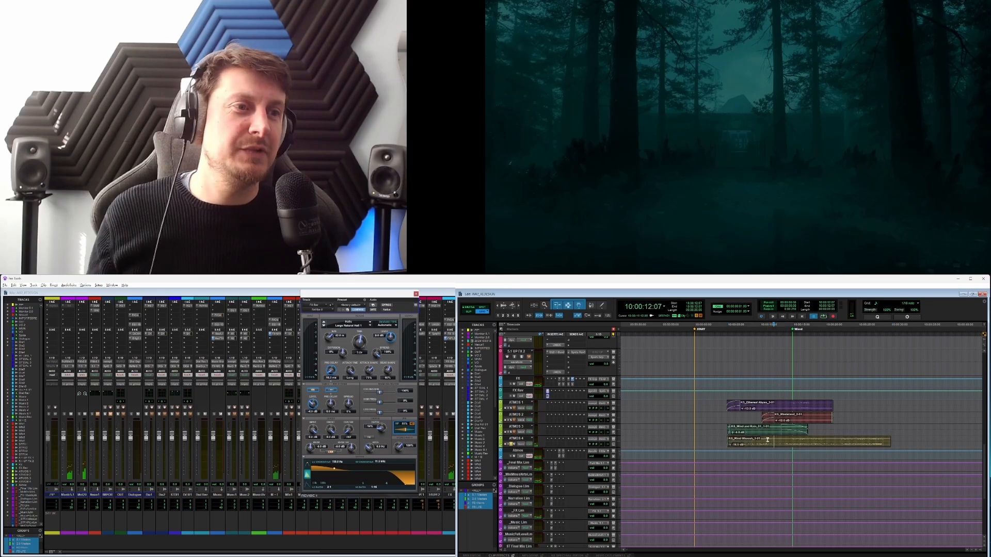
click(768, 439)
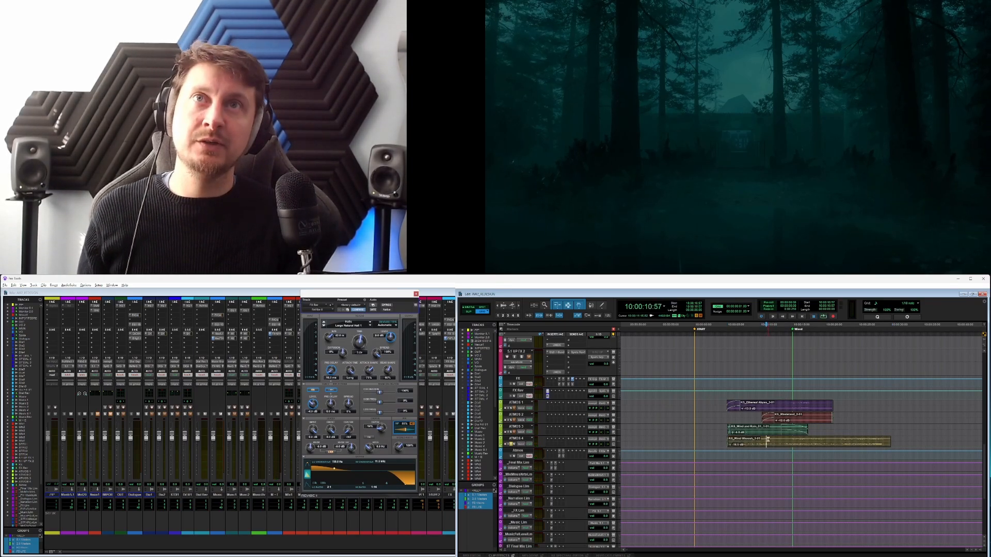
click(766, 440)
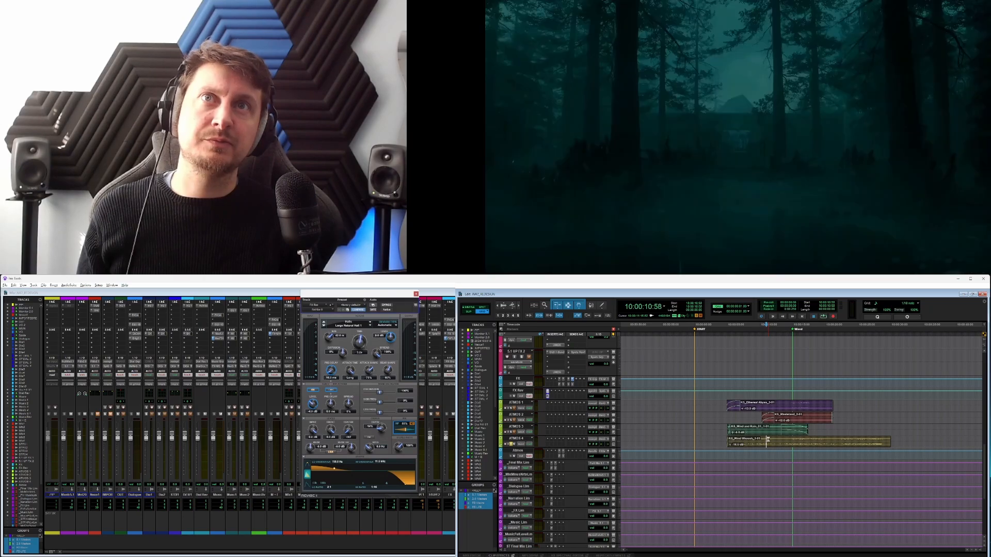
key(s)
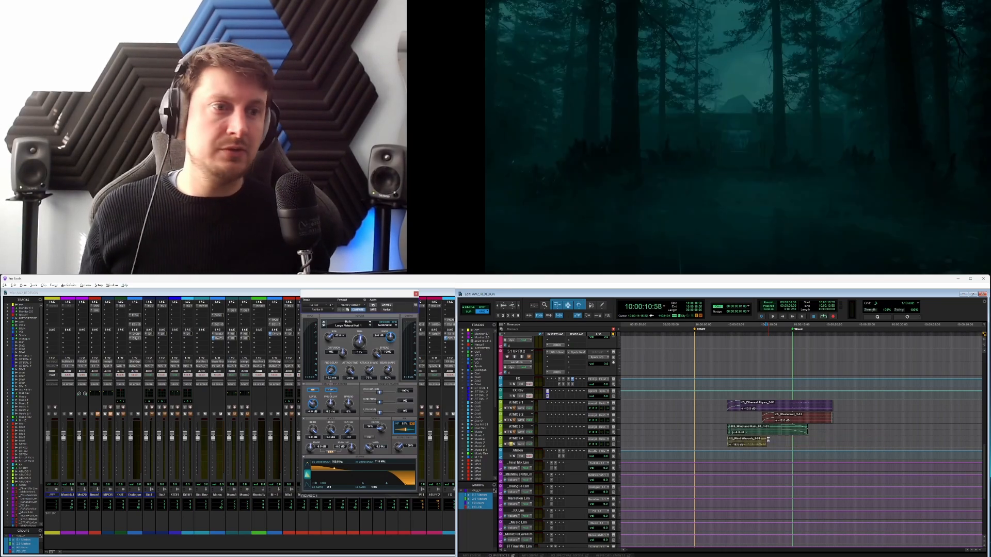
Refine the end of the wind whoosh clip to match the cut after the Remedy Entertainment card.
click(757, 444)
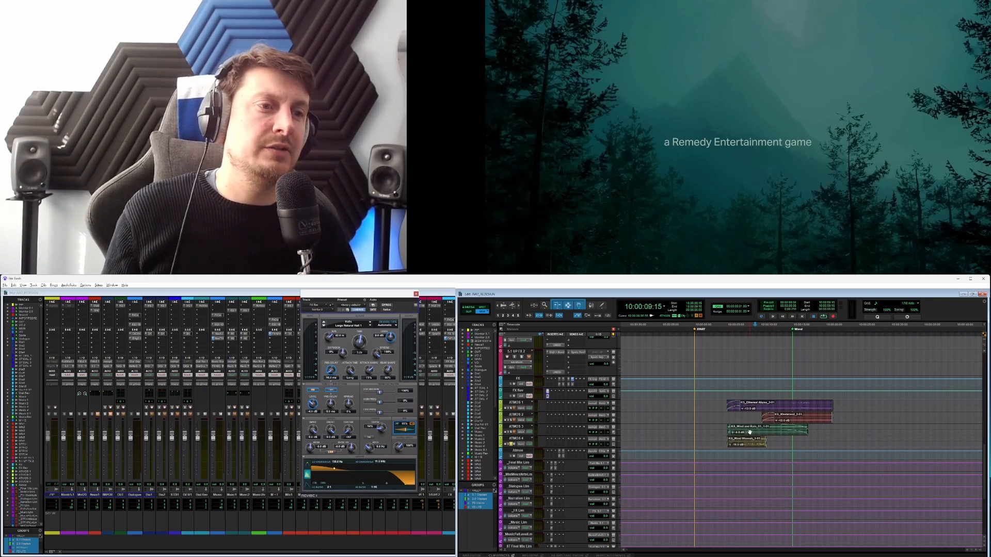
drag(742, 442, 767, 443)
click(768, 442)
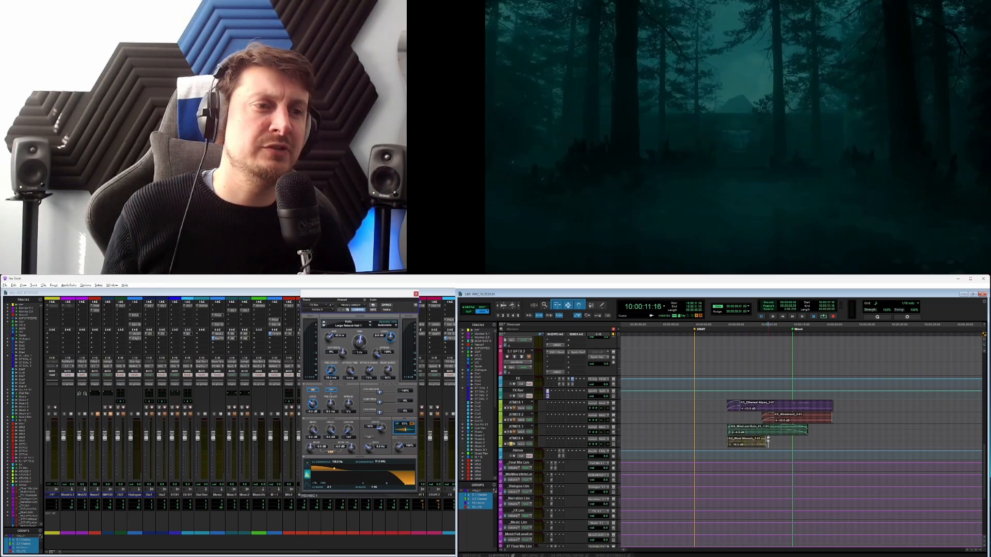
click(721, 441)
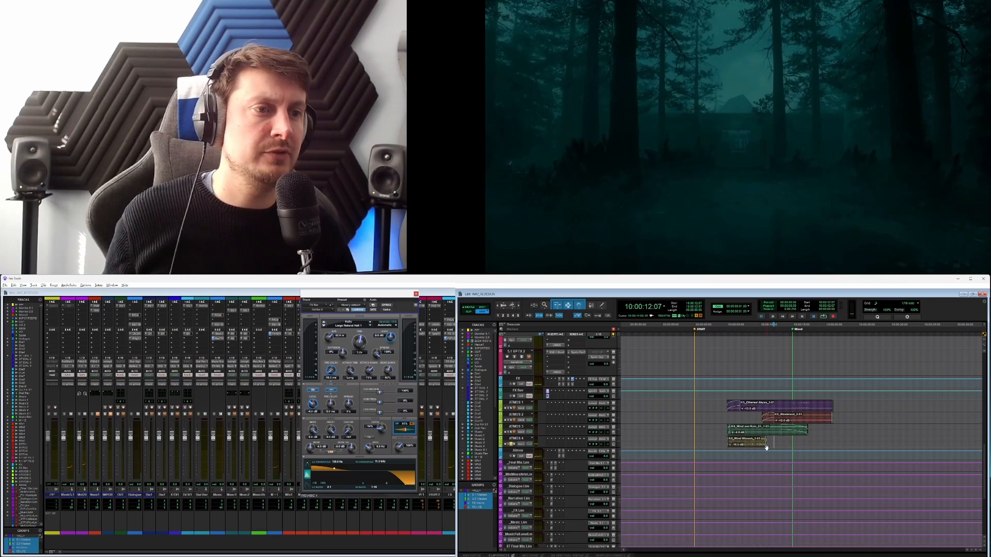
click(766, 447)
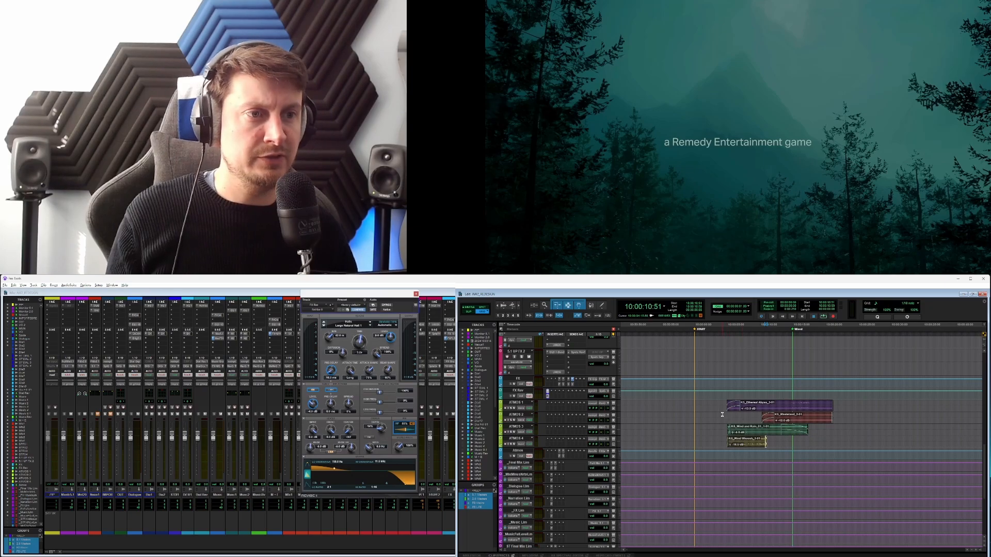
Play the four ATMOS tracks together and extend the whoosh clip slightly past the cut with a fade-out.
click(722, 415)
shift+click(517, 439)
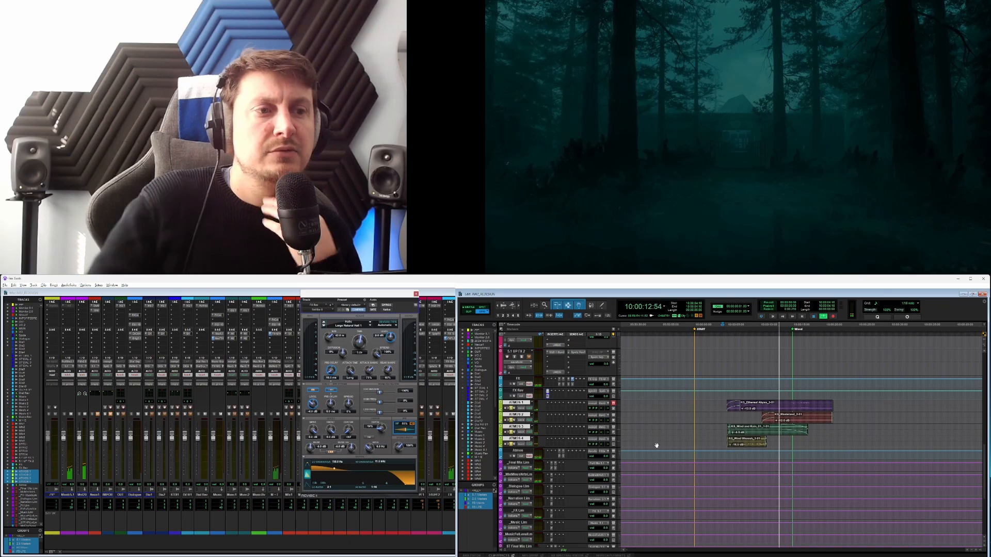
key(space)
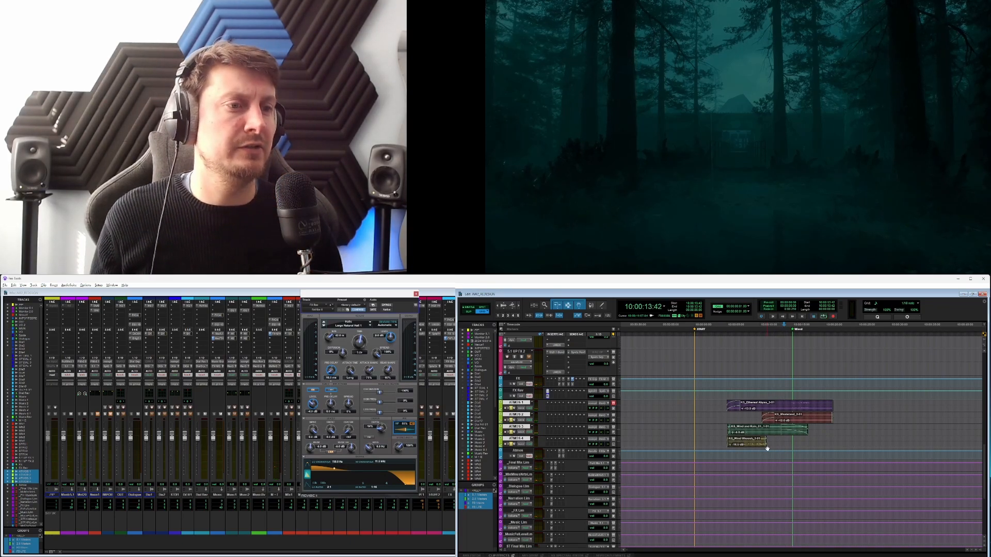
click(766, 447)
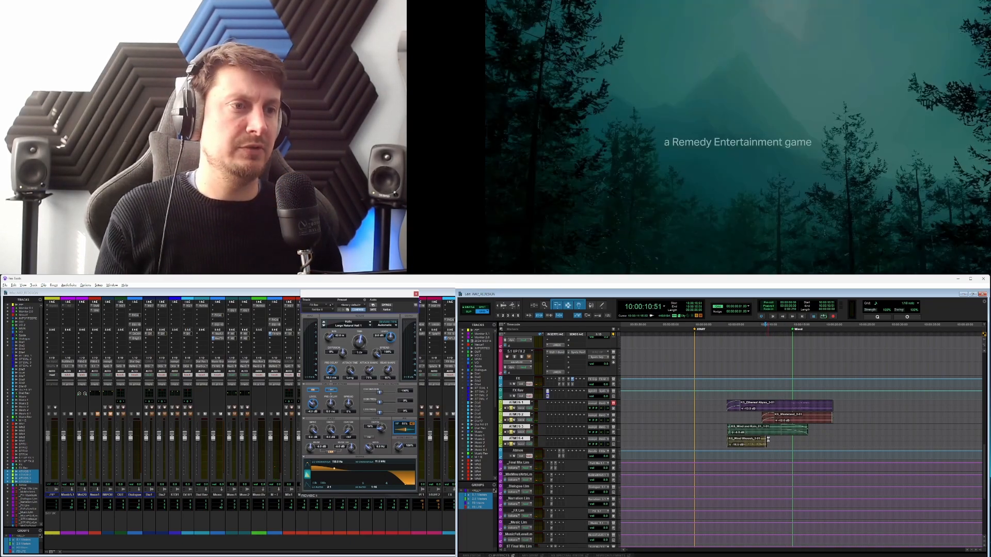
drag(765, 439, 756, 439)
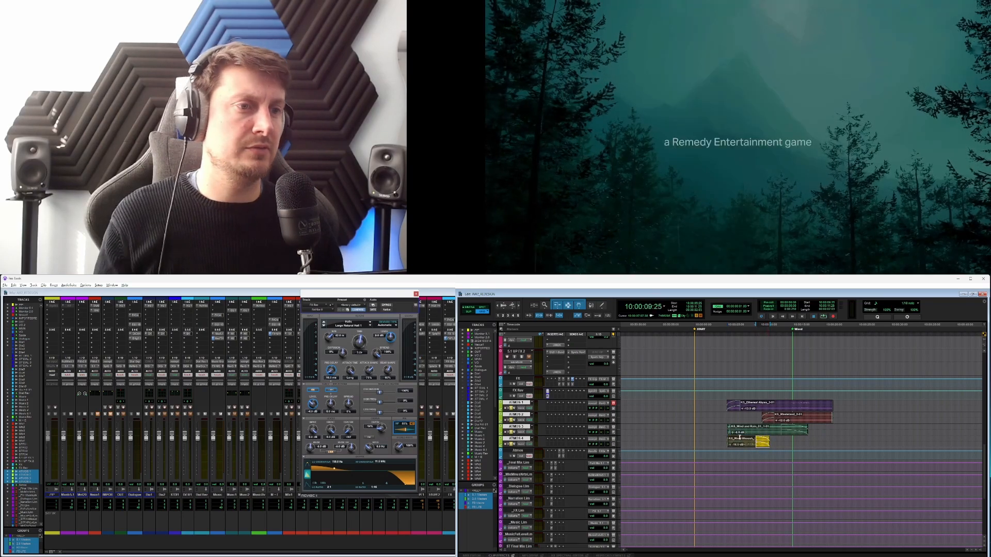
Play the opening twice, the second time from 10:00:02:28, to check the layered wind and atmospheres.
click(723, 413)
key(space)
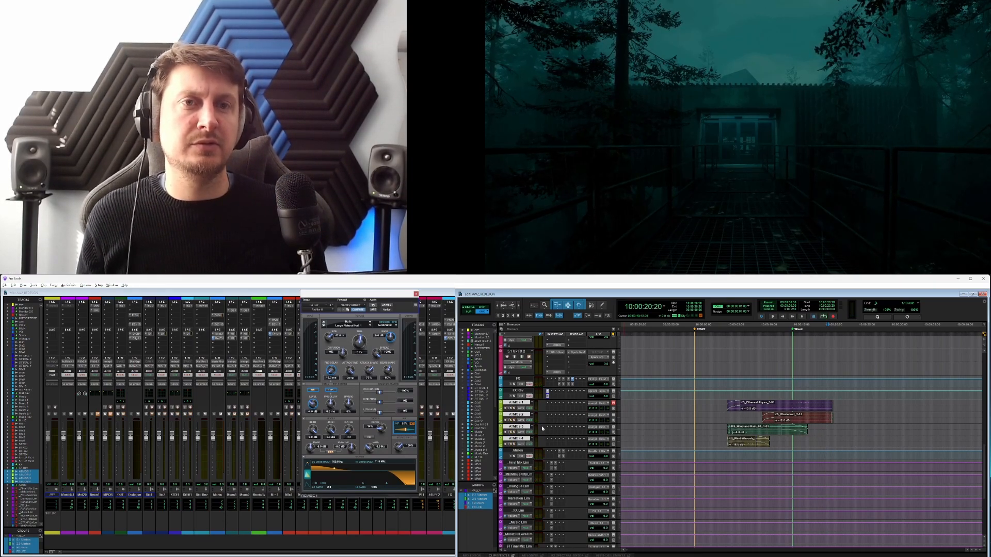
click(710, 403)
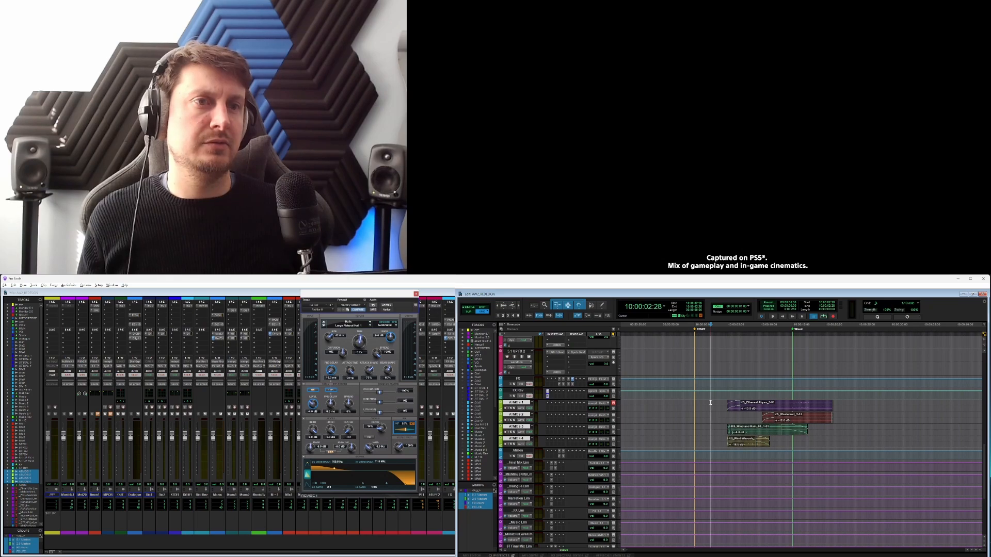
key(space)
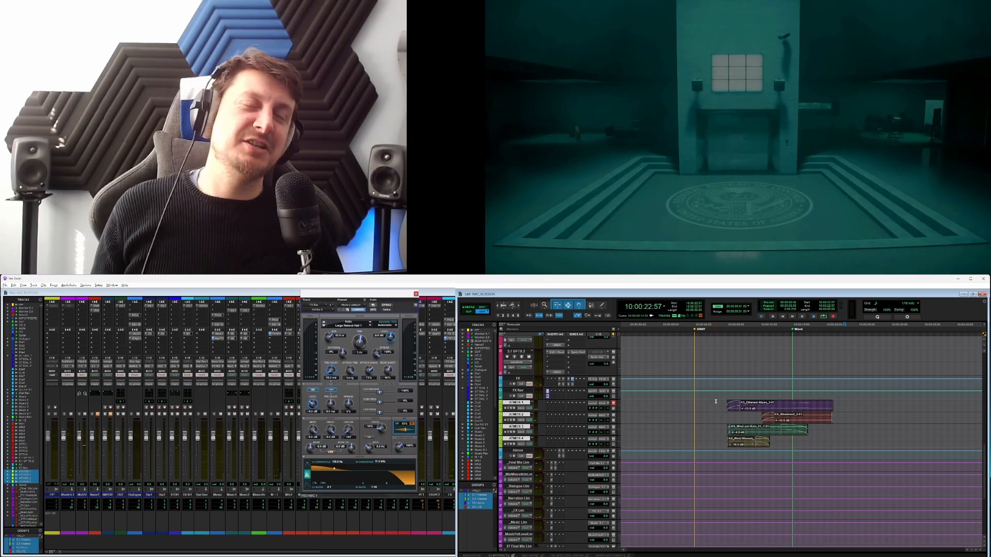
Locate the second Low Fury clip and place the playhead just before its start, at 10:00:14:48.
scroll(804, 384, up, 4)
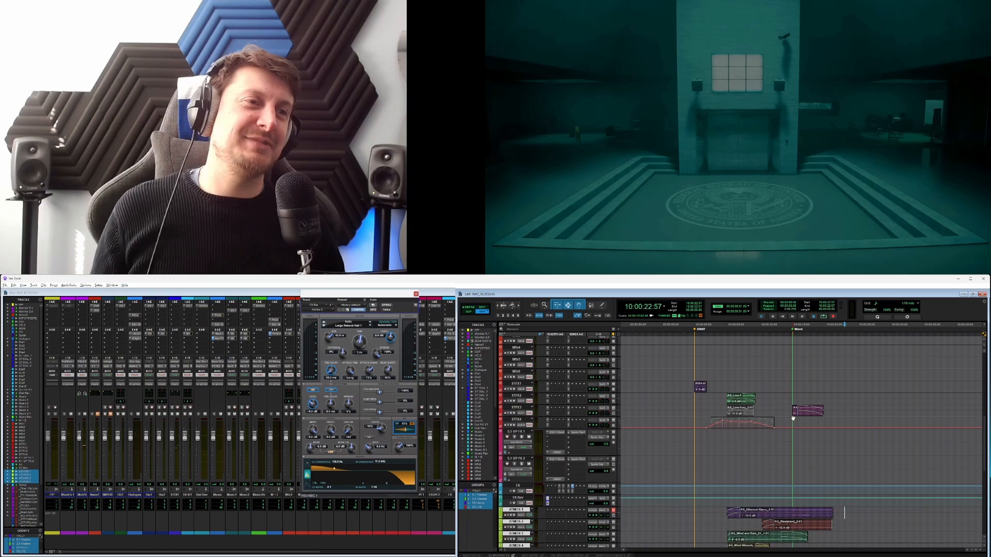
click(796, 414)
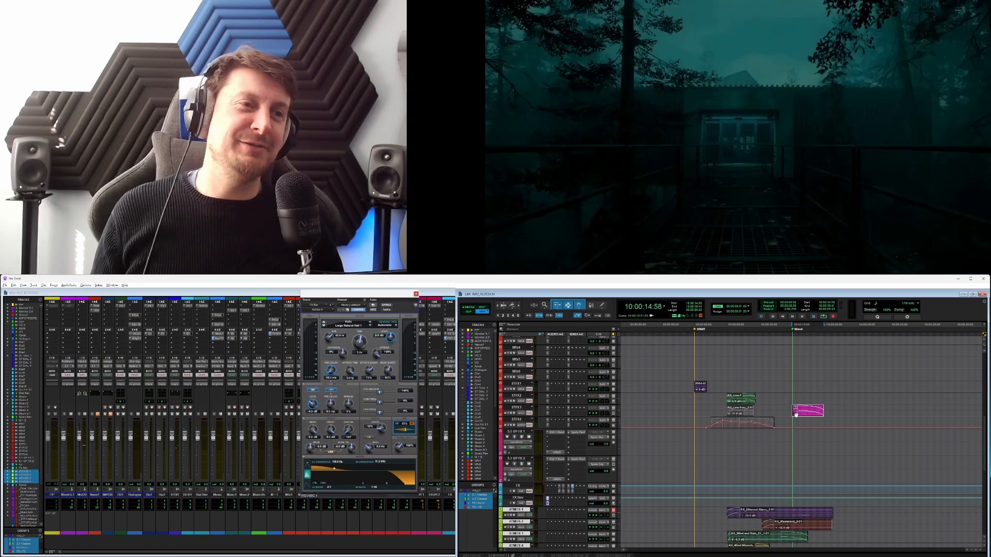
click(791, 398)
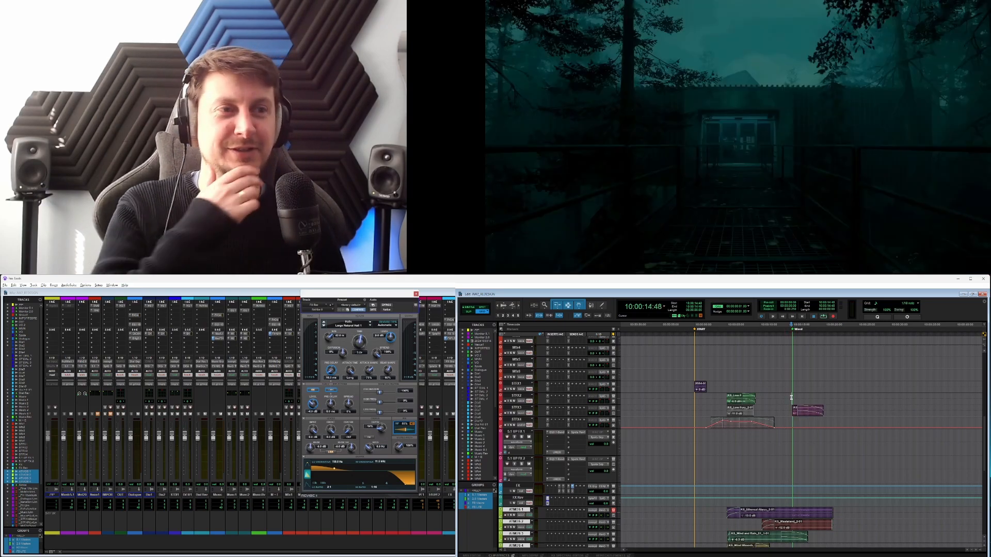
Play back the trailer from about 10:00:02:23 to review the opening sound effects and atmospheres.
drag(767, 399, 796, 401)
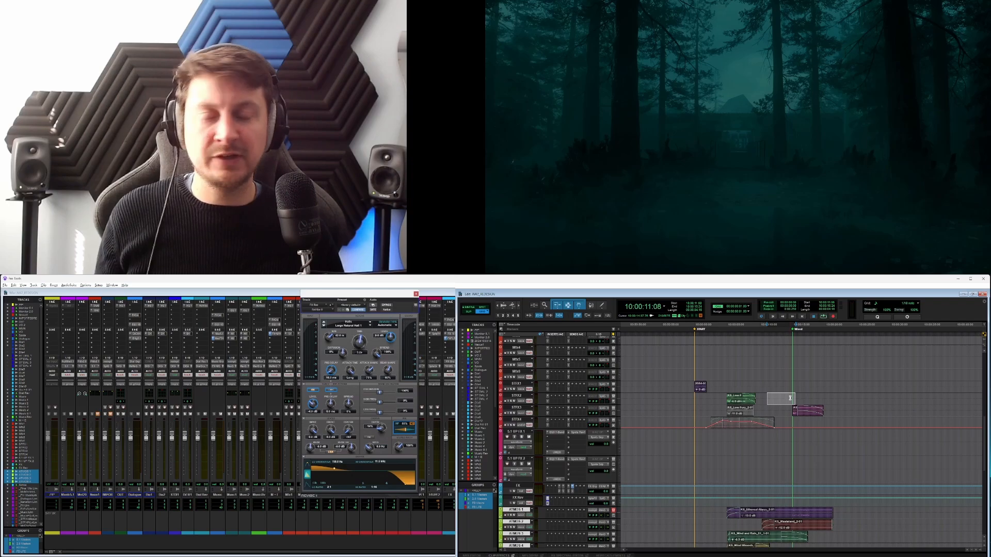
click(785, 399)
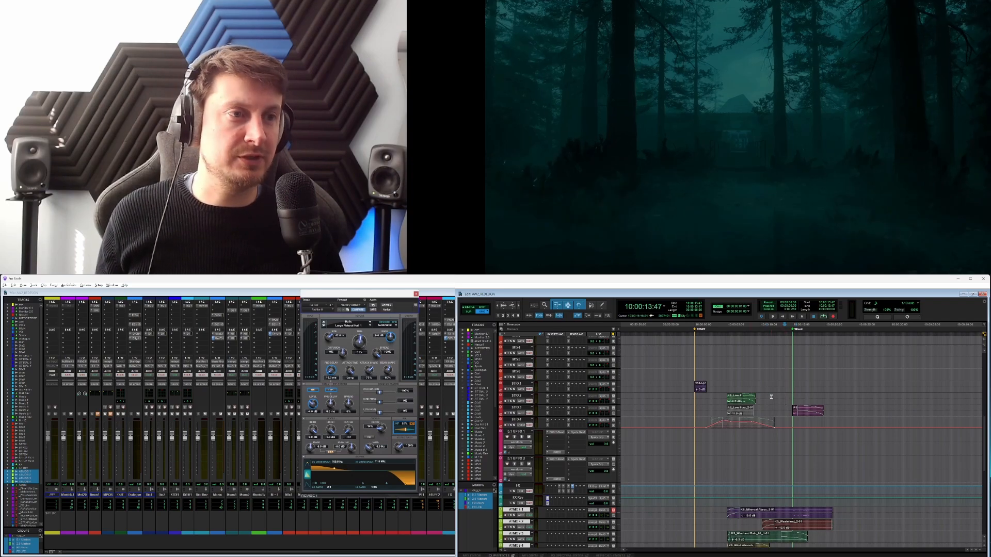
click(768, 398)
click(714, 397)
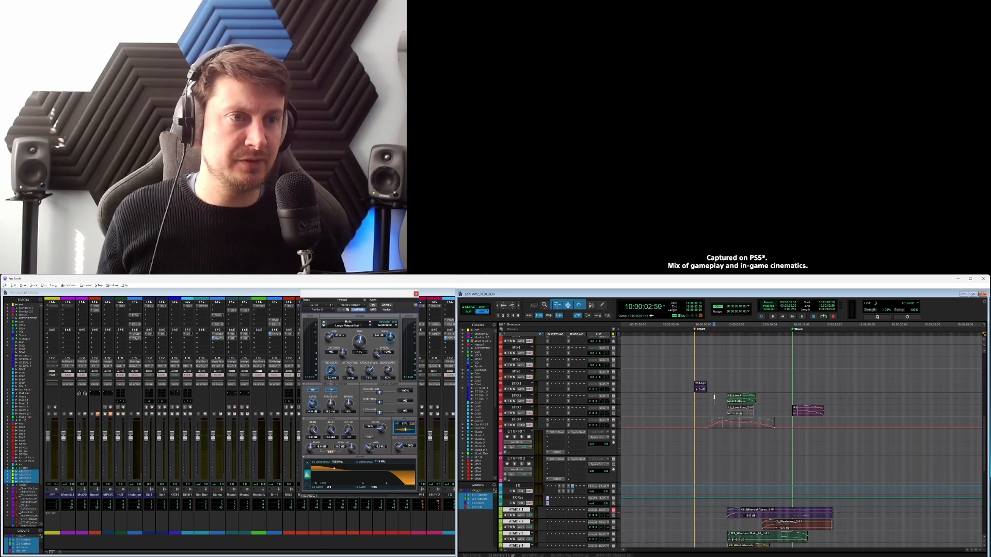
scroll(725, 455, down, 2)
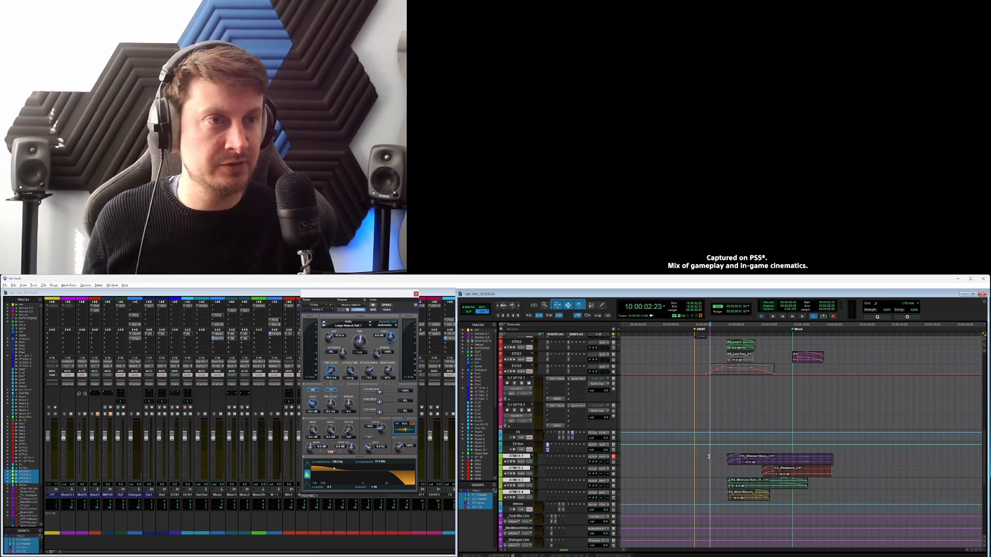
key(space)
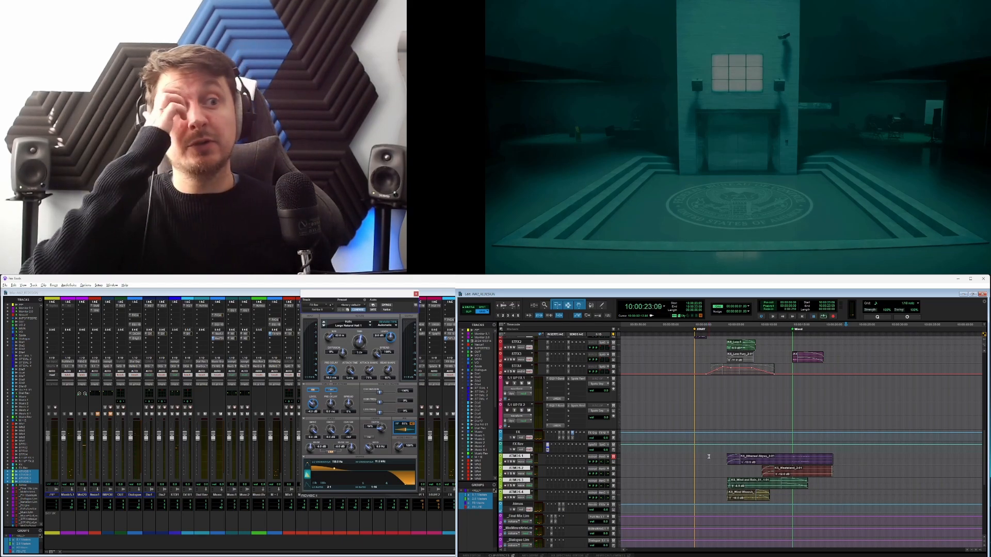
Play the section around the game title logo near 10:01:00 to check its sound effects.
scroll(846, 425, up, 3)
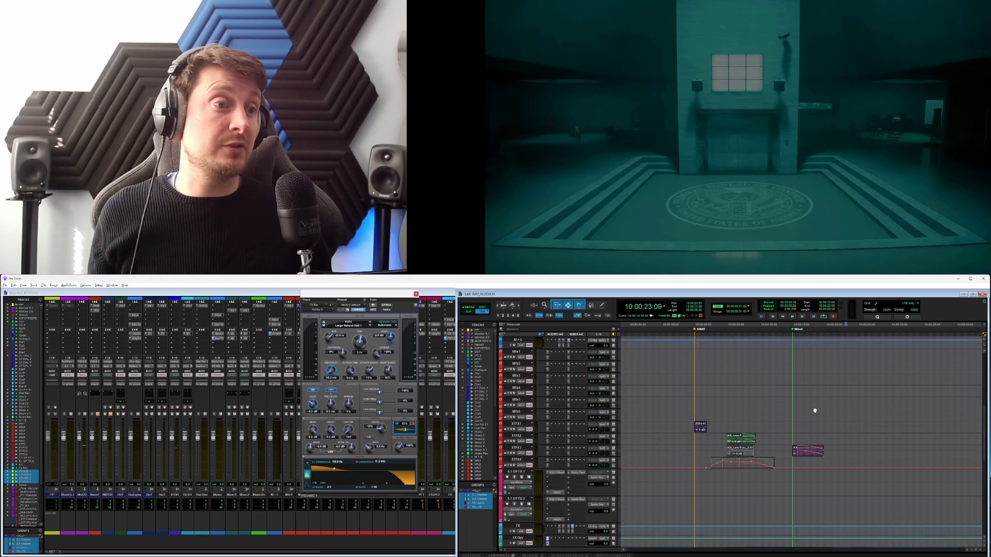
scroll(814, 412, right, 9)
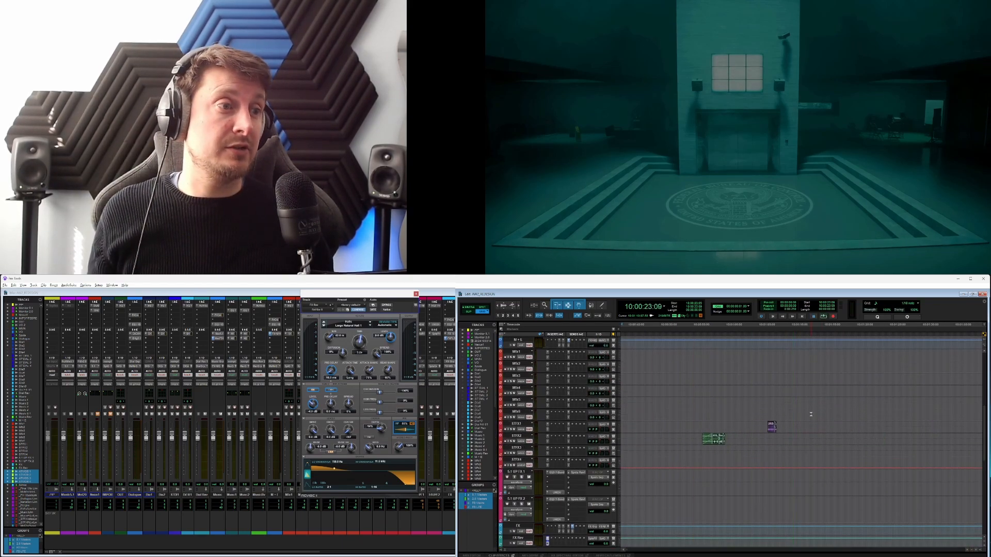
click(701, 425)
key(space)
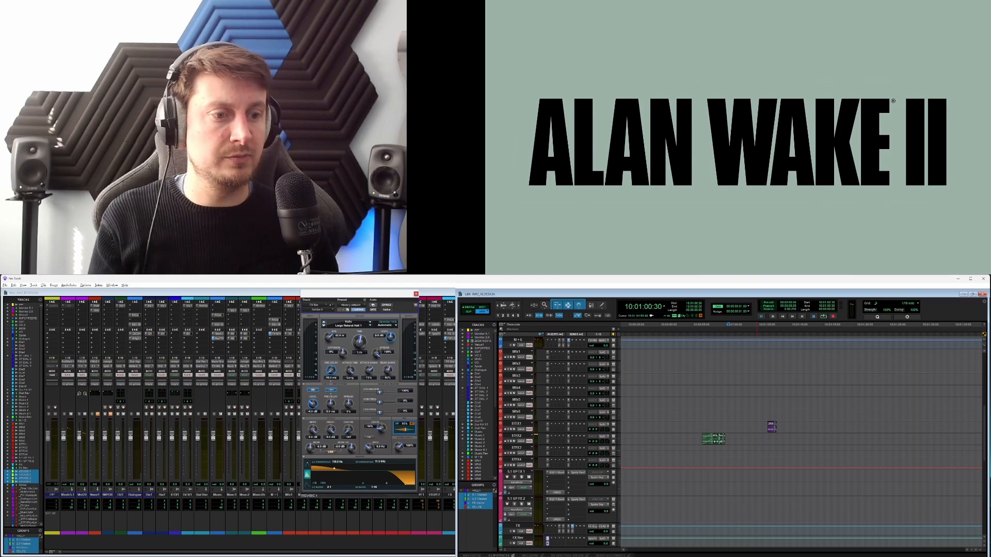
Find the interior shot following the Wood marker and add a memory location at 10:00:21:08.
scroll(726, 455, left, 5)
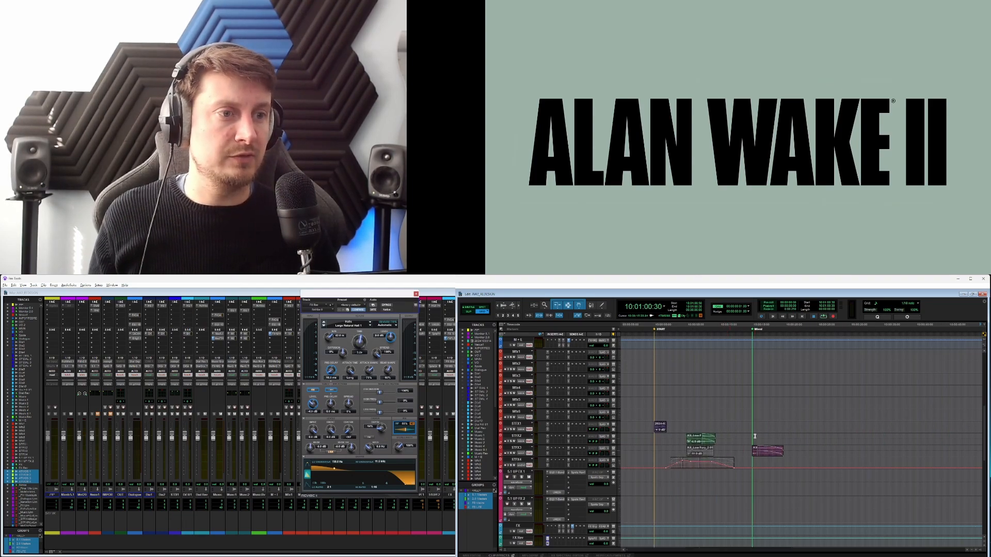
drag(754, 437, 794, 435)
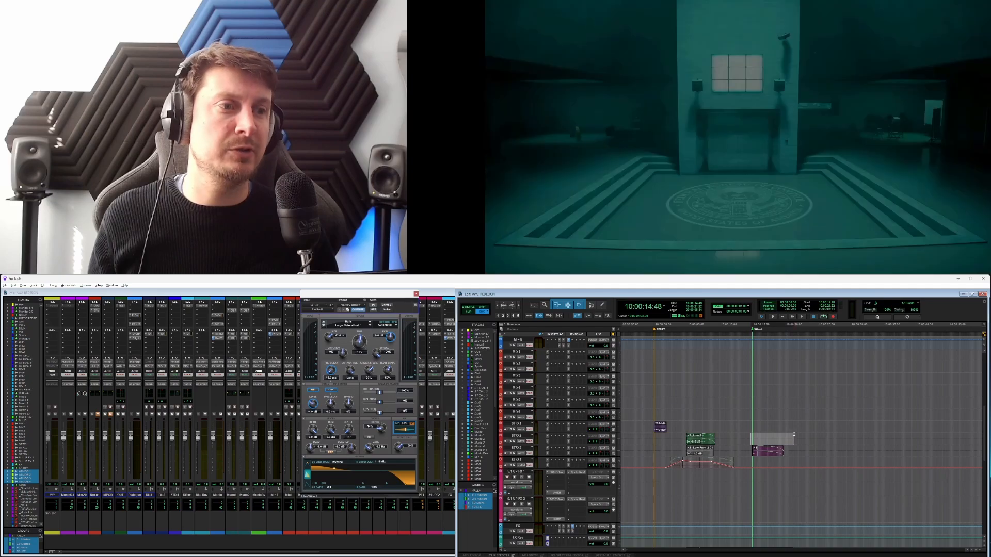
click(794, 437)
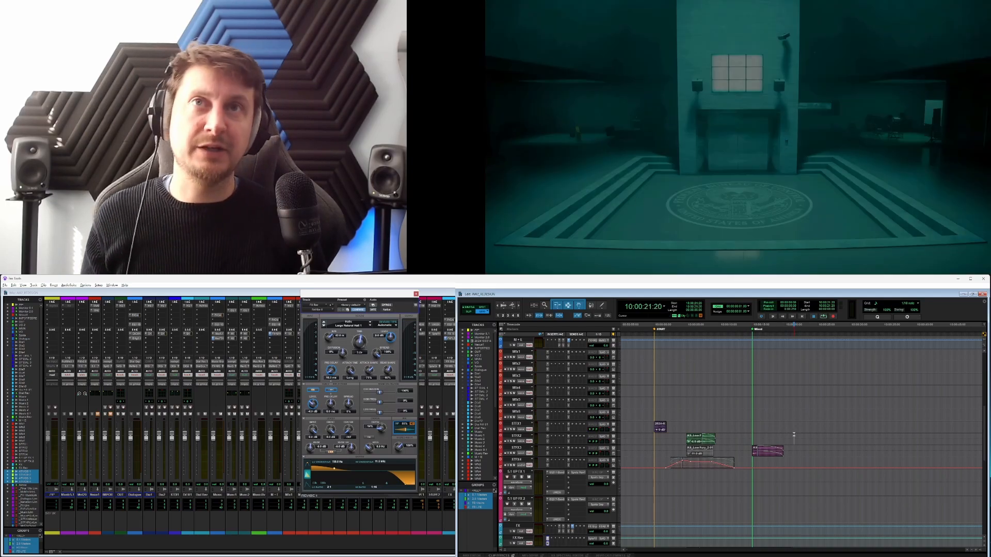
key(comma)
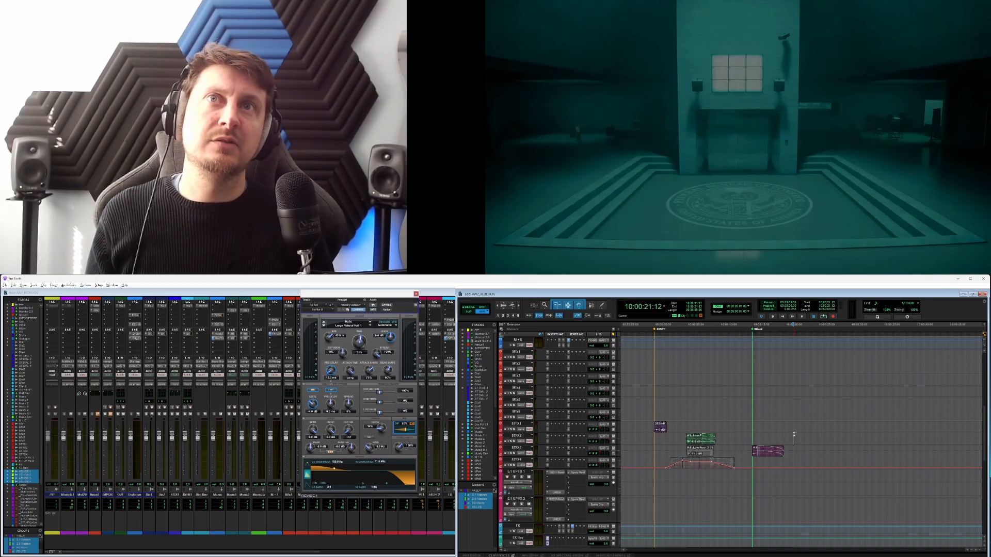
key(comma)
key(comma)
key(comma)
key(comma)
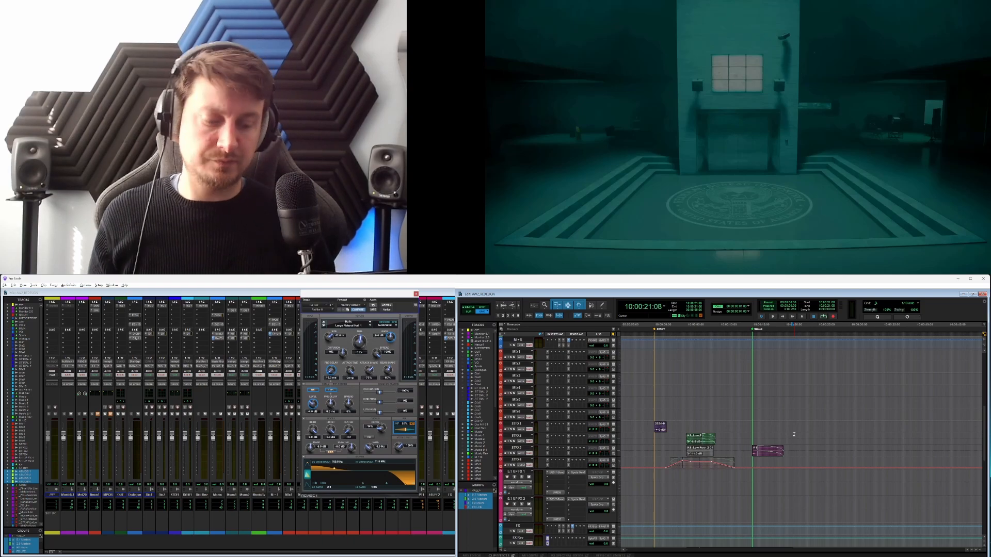
key(KP_Enter)
key(Return)
Switch to Krotos Studio, clear the preset search, browse the Cinematic presets and load Low Fury to audition it.
key(alt+Tab)
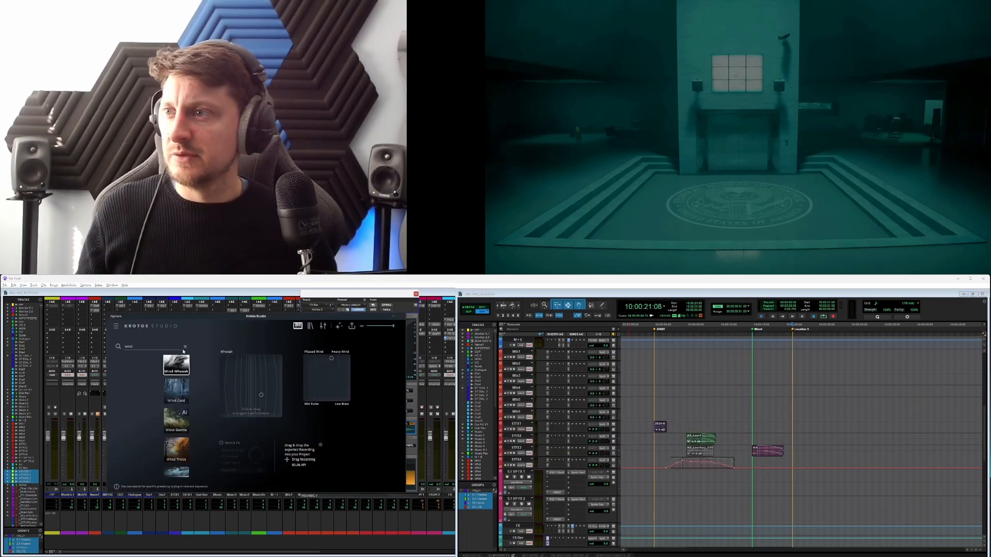
click(186, 348)
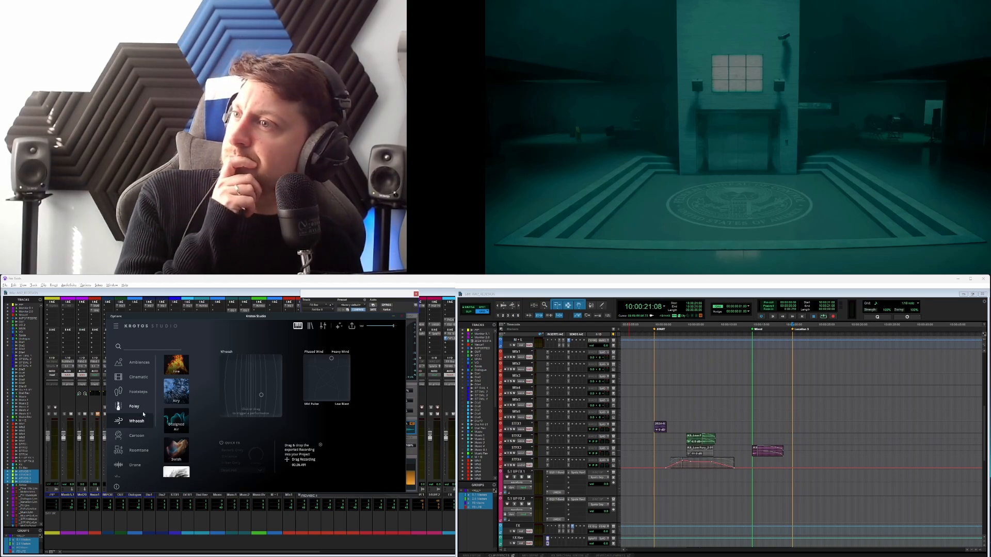
click(143, 380)
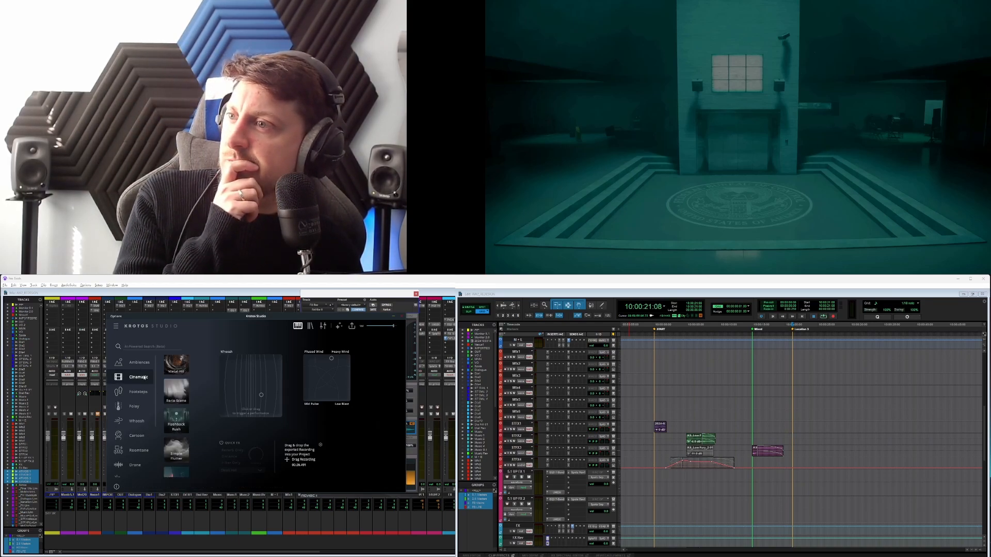
scroll(184, 443, down, 5)
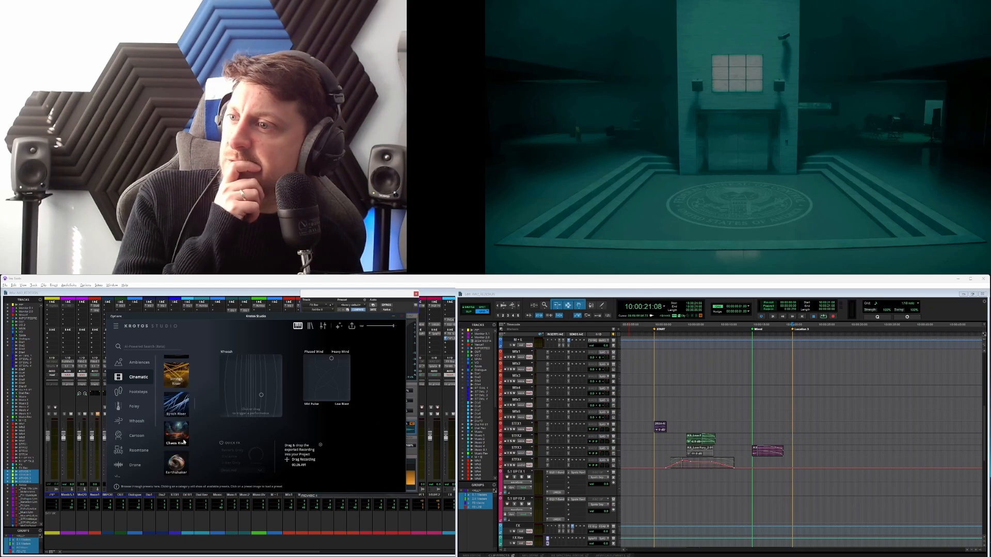
scroll(184, 443, down, 6)
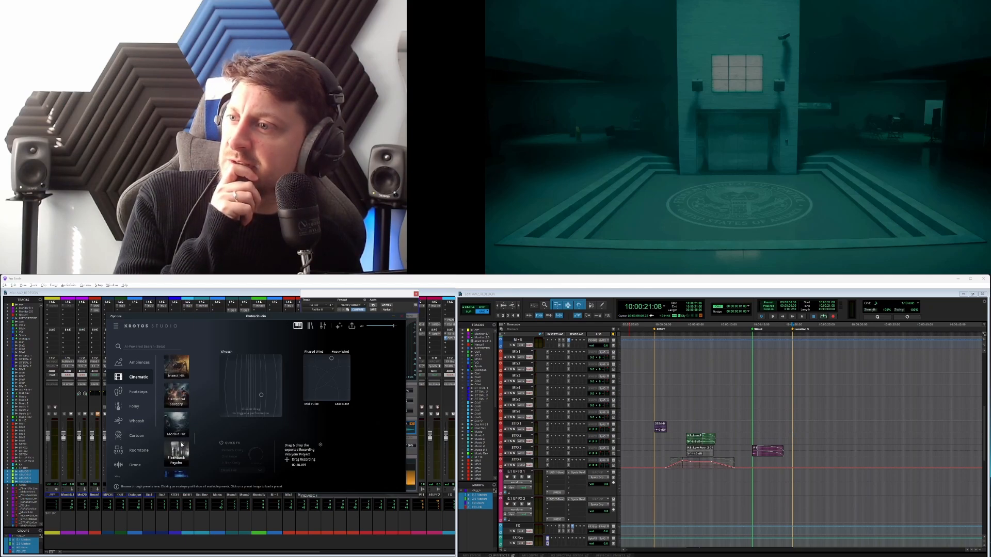
scroll(181, 445, down, 5)
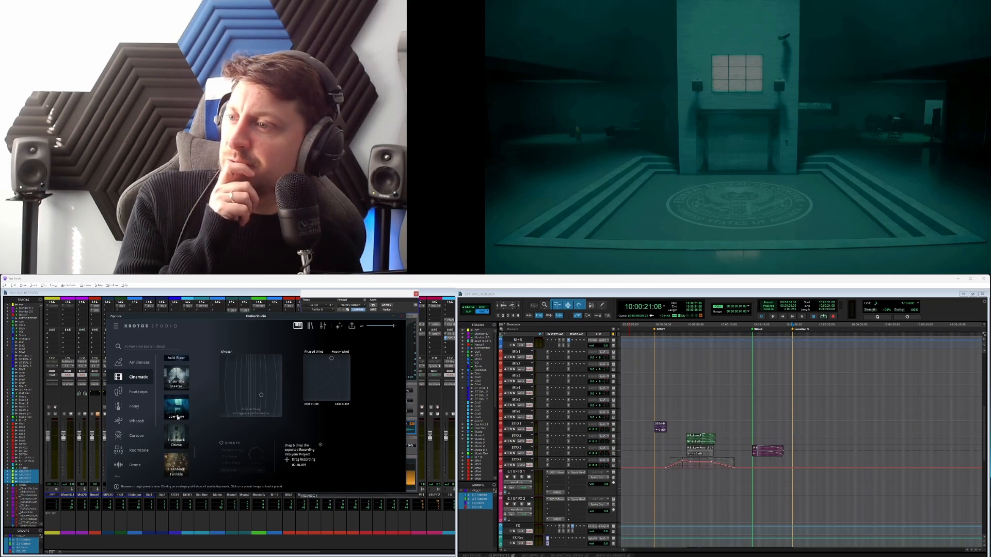
click(177, 417)
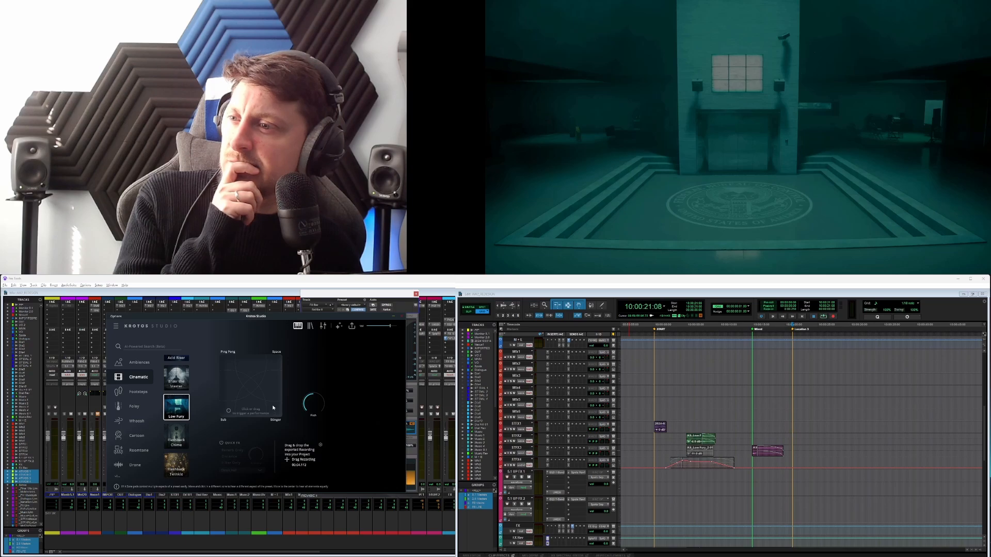
Look through the remaining Cinematic presets and the Whoosh category for a suitable transition sound.
scroll(175, 410, down, 5)
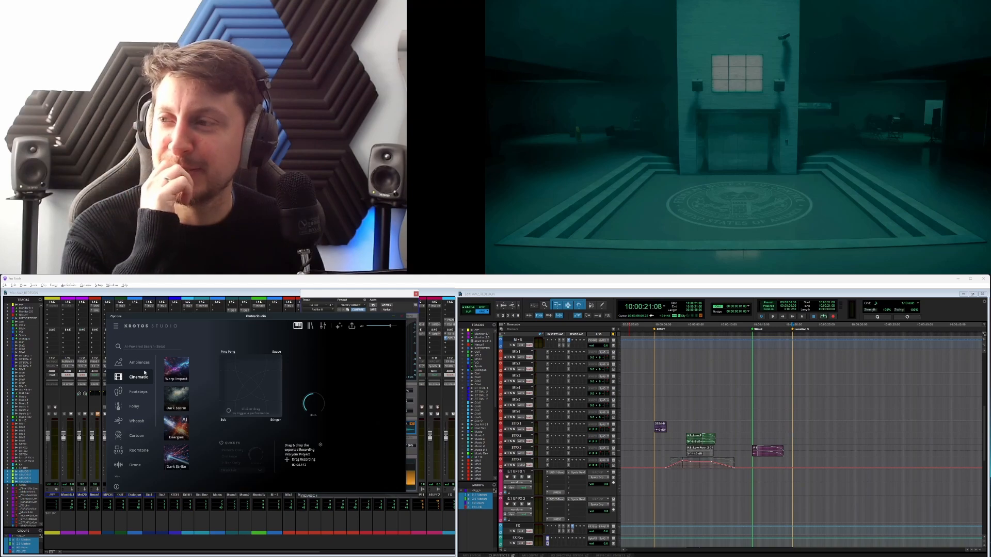
scroll(142, 408, down, 2)
scroll(139, 429, up, 2)
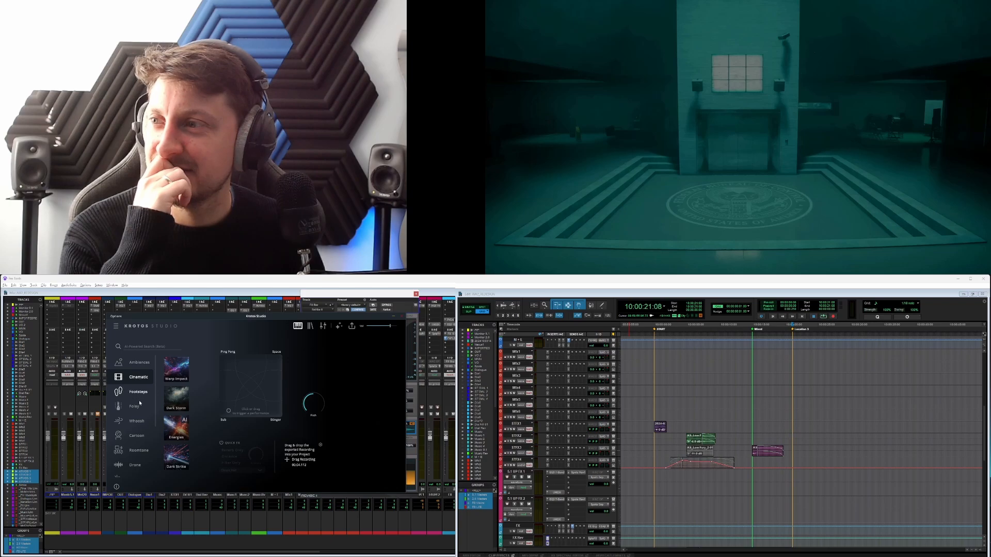
click(136, 420)
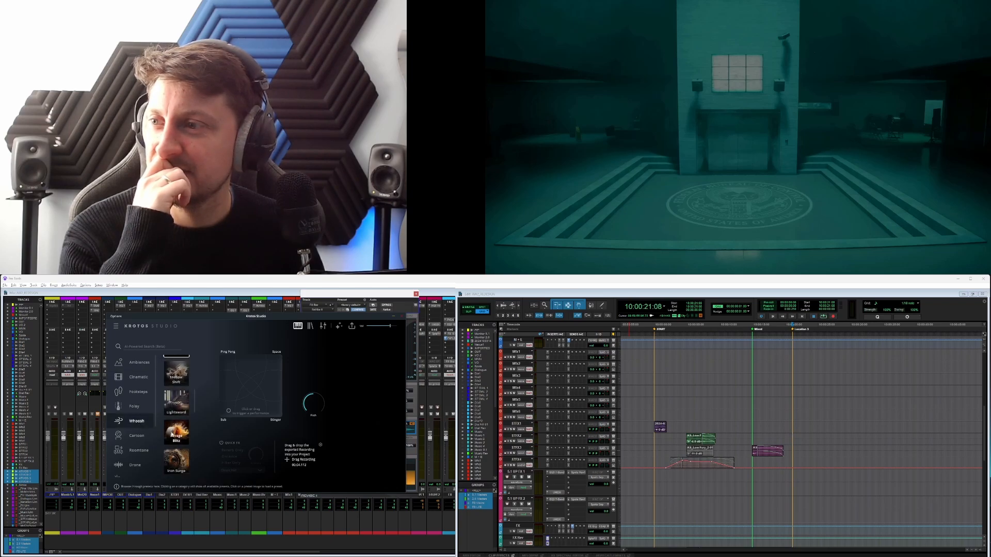
scroll(172, 434, down, 10)
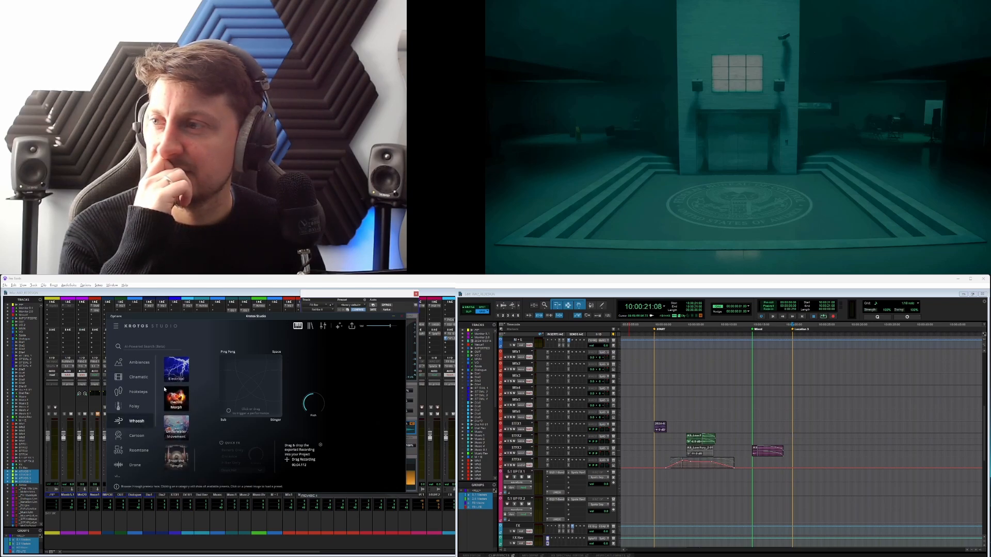
Search the presets for "rise" and load Chaos Riser from the matches.
click(150, 346)
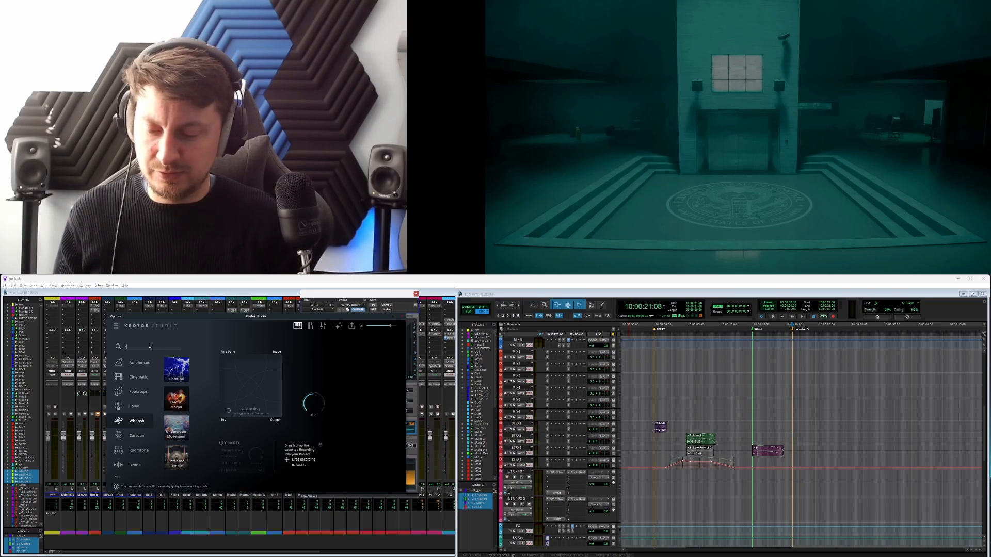
text(rise)
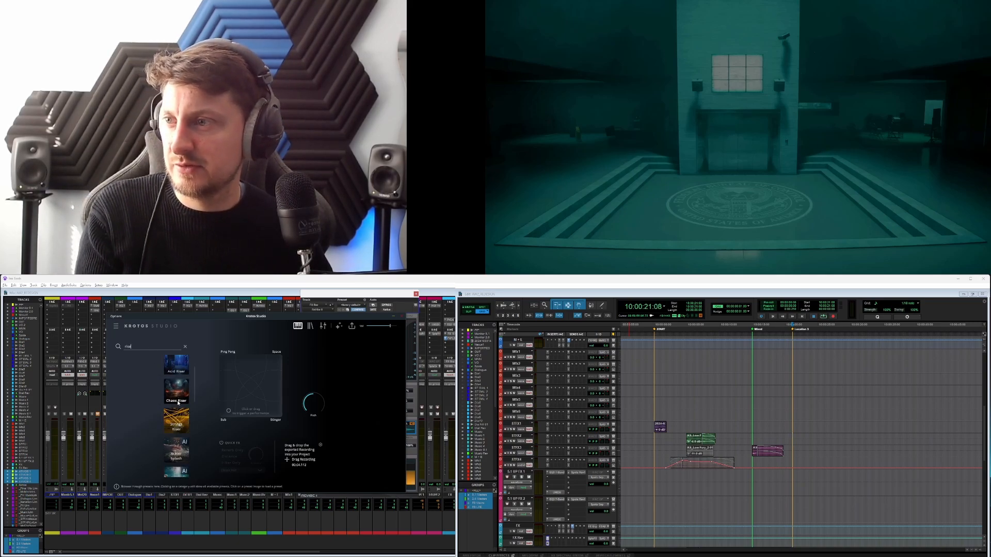
scroll(179, 431, down, 5)
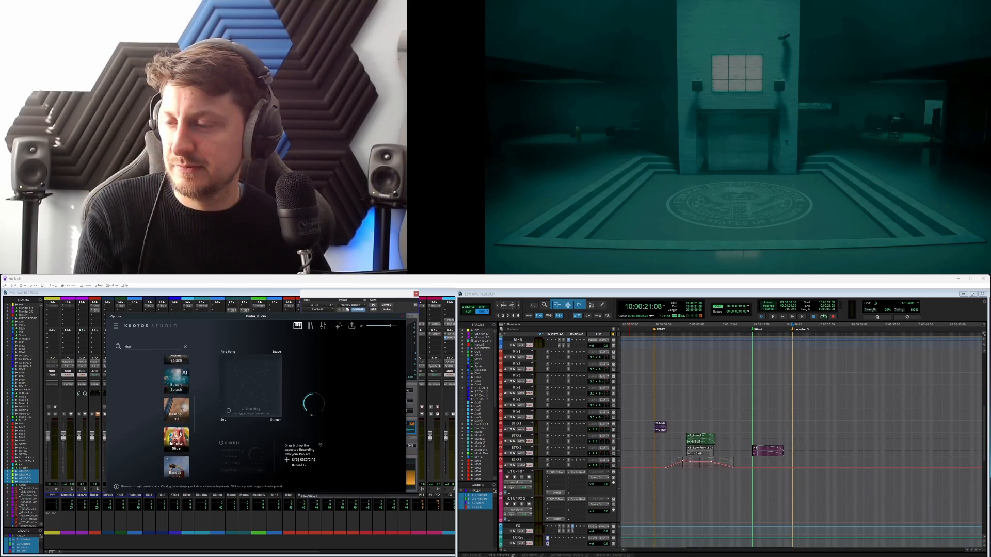
scroll(179, 433, down, 5)
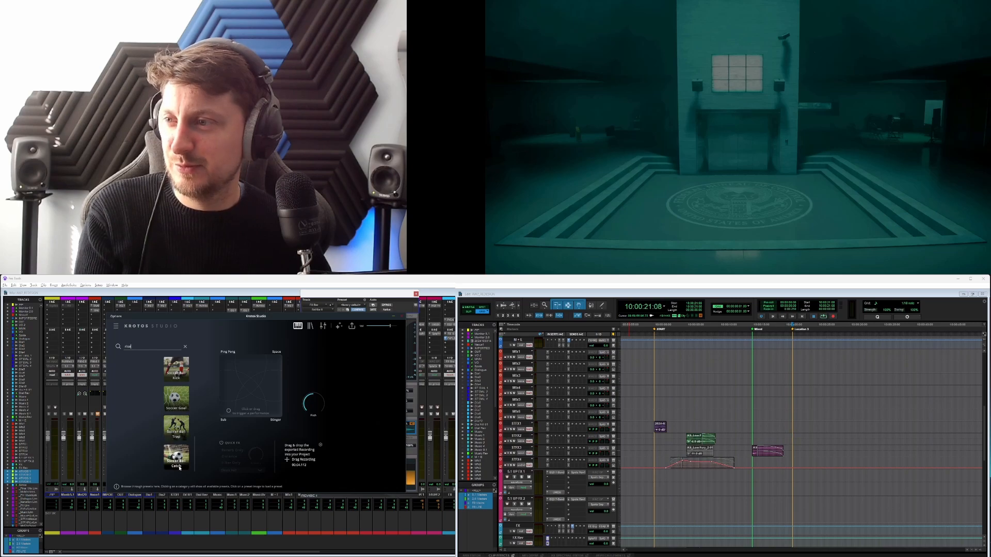
scroll(179, 436, up, 2)
scroll(176, 418, up, 10)
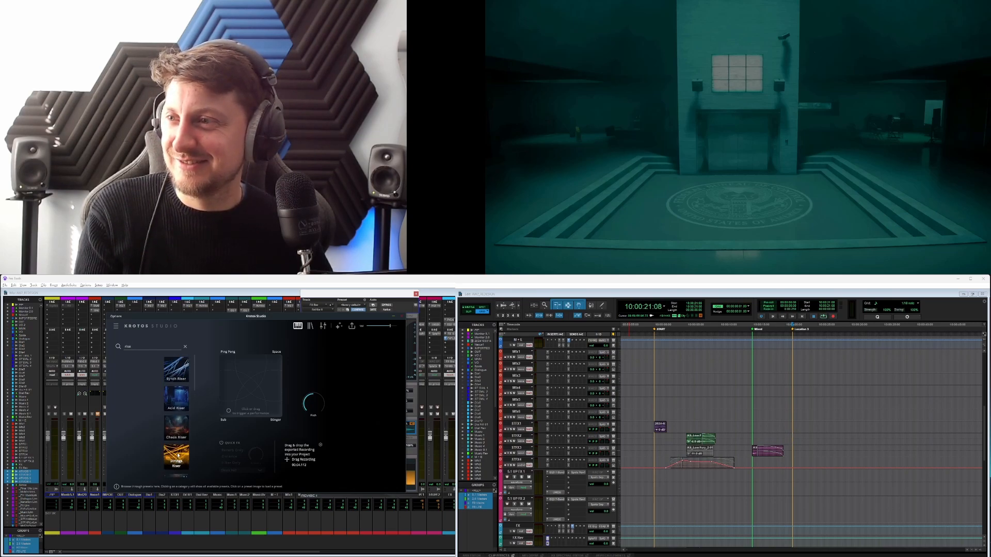
click(175, 428)
Record a Chaos Riser performance while moving the XY pad toward the Air and Drive side, ending the recording.
click(258, 393)
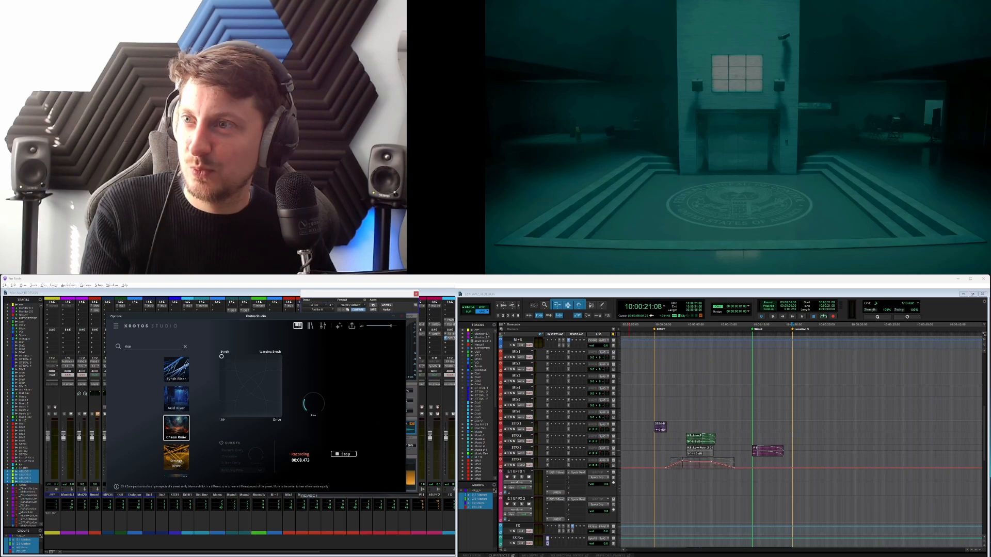
drag(272, 407, 247, 405)
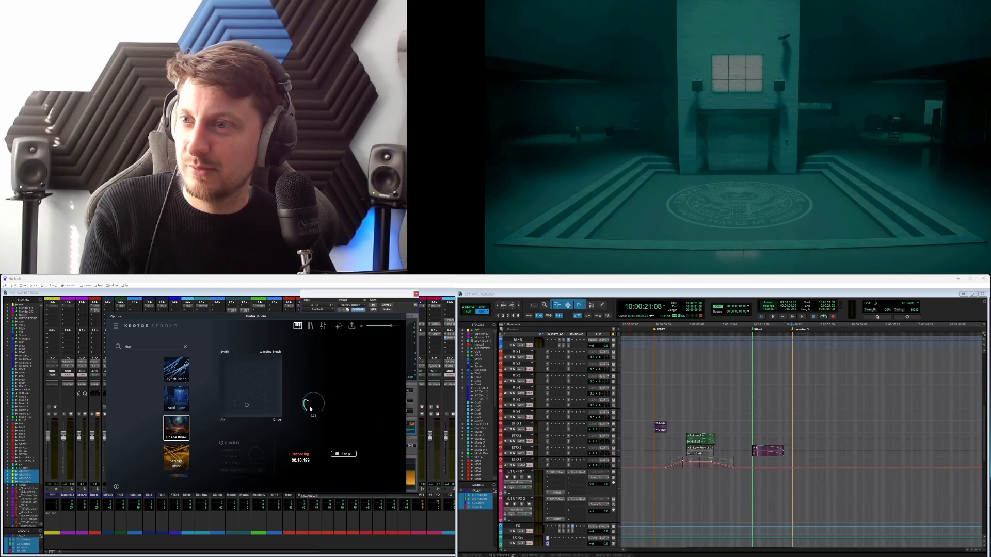
click(340, 454)
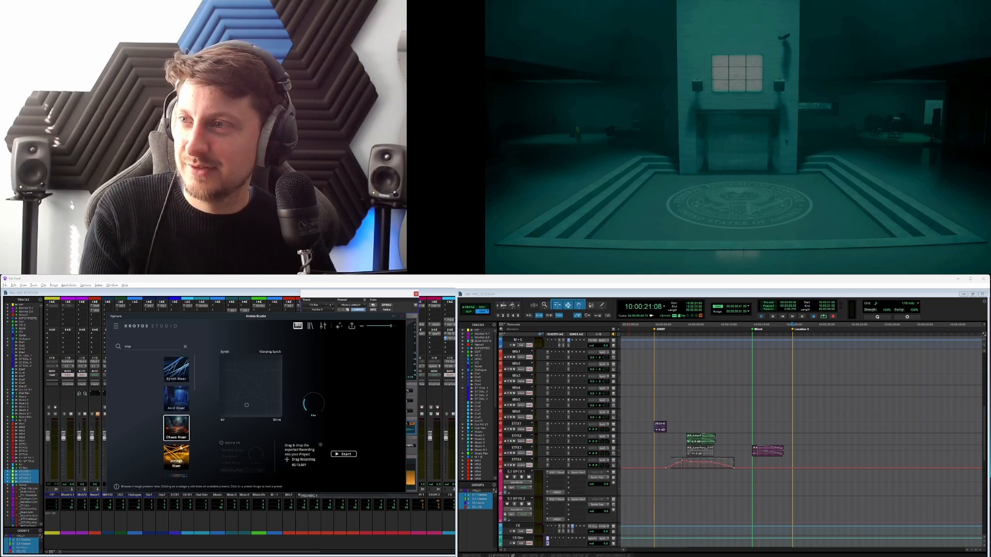
Clear the preset search, check the AI Ambience Generator and open the content library.
click(185, 346)
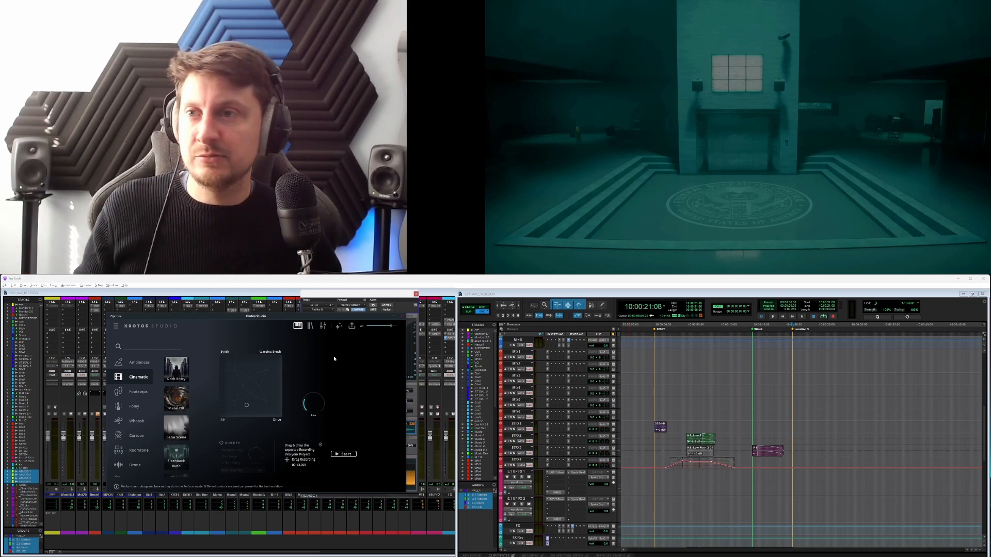
click(339, 327)
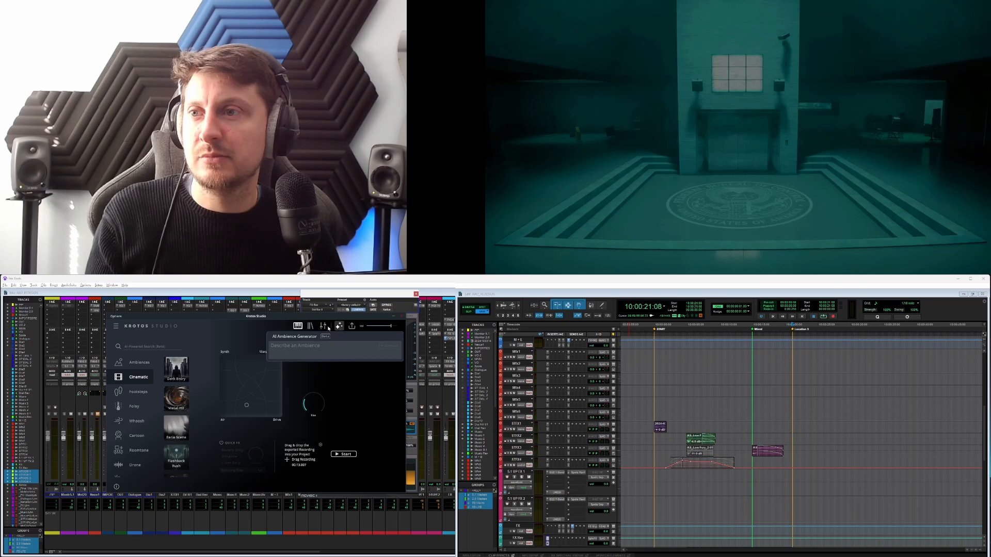
click(323, 328)
click(311, 326)
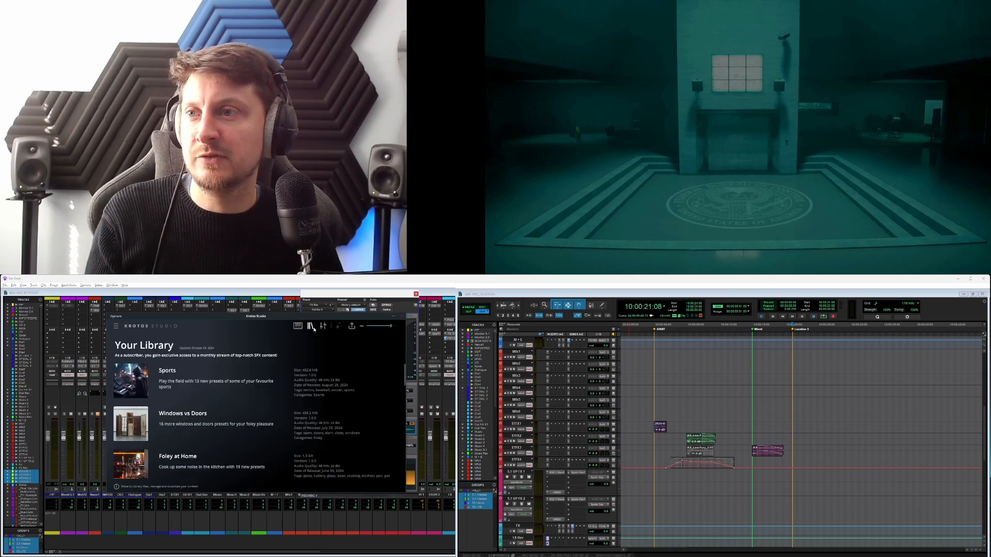
Return to the preset browser, load Dark Entry, audition it on the XY pad and look further through the Cinematic presets.
click(298, 326)
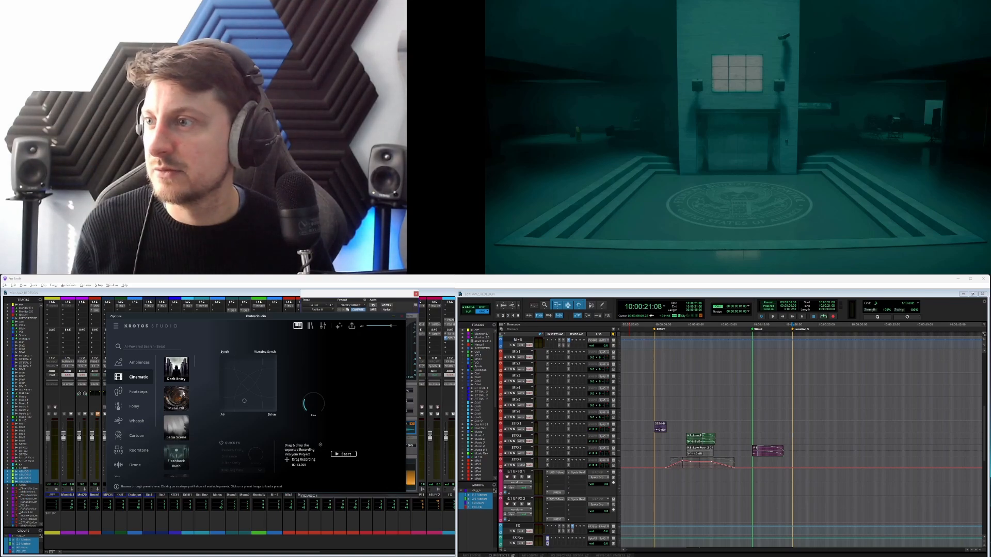
click(177, 377)
drag(222, 400, 233, 406)
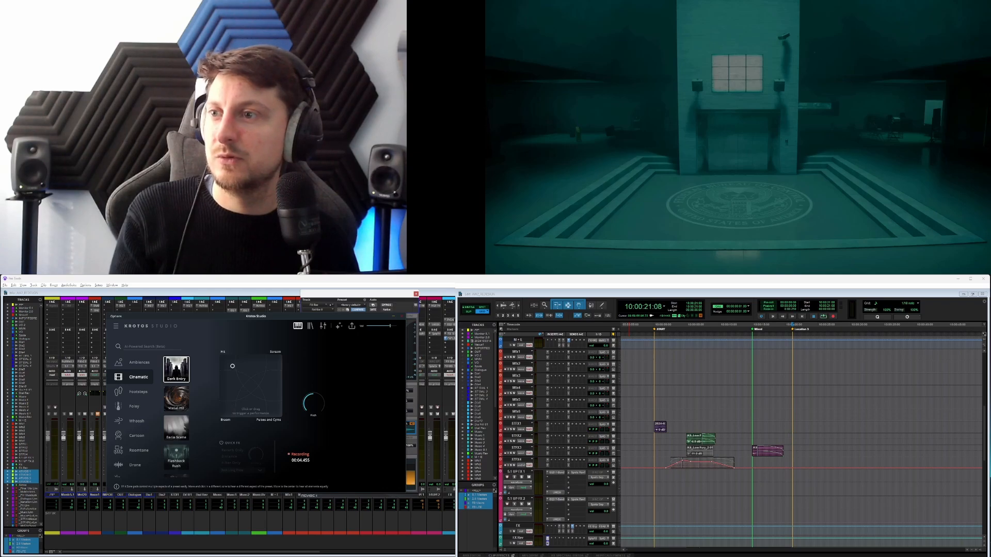
drag(233, 368, 233, 368)
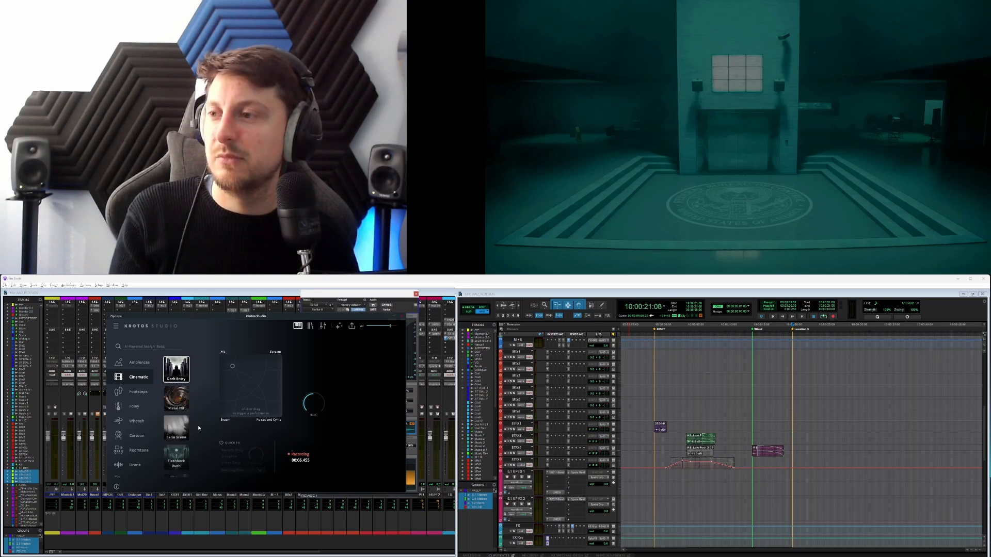
scroll(177, 423, down, 5)
scroll(177, 451, down, 5)
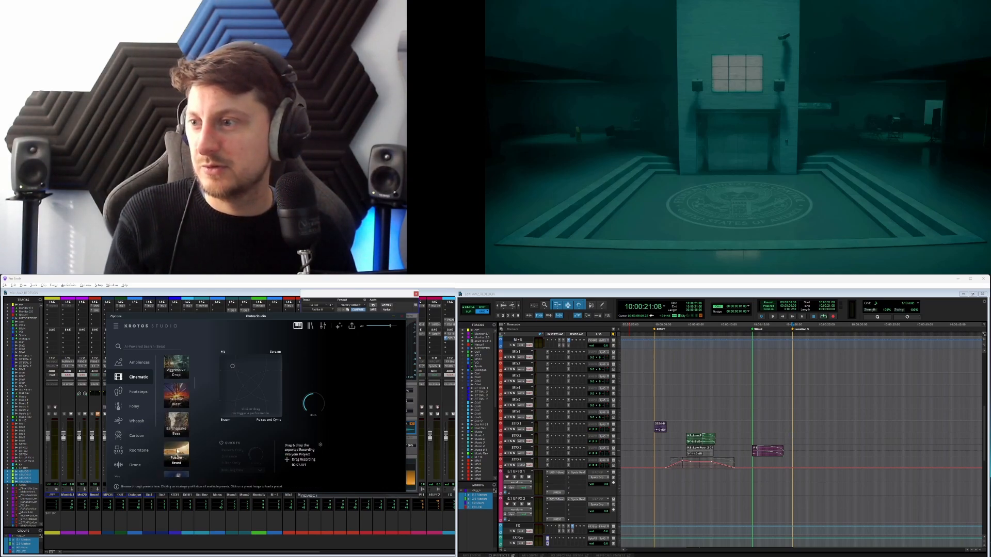
Search the presets for "suck", look through the matches and clear the search.
click(149, 347)
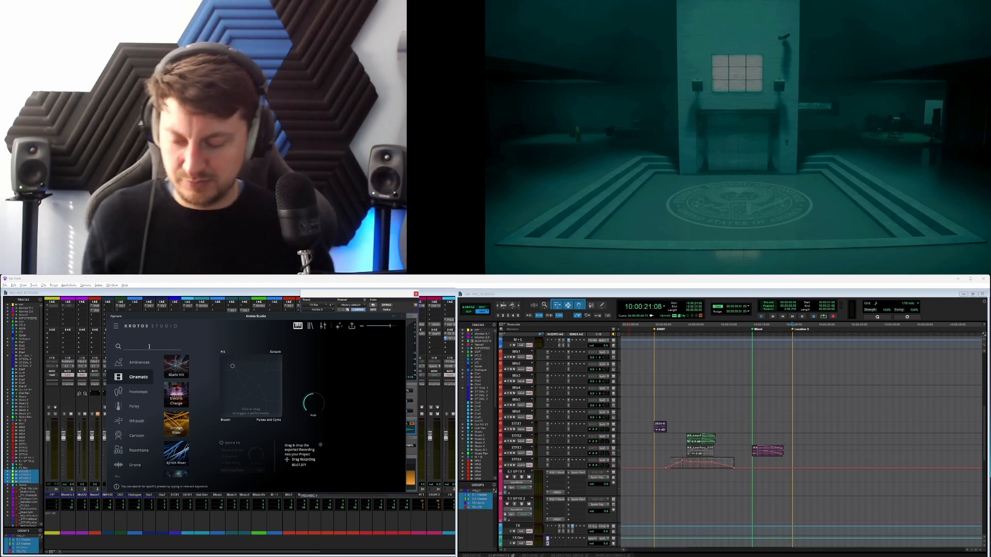
text(suck)
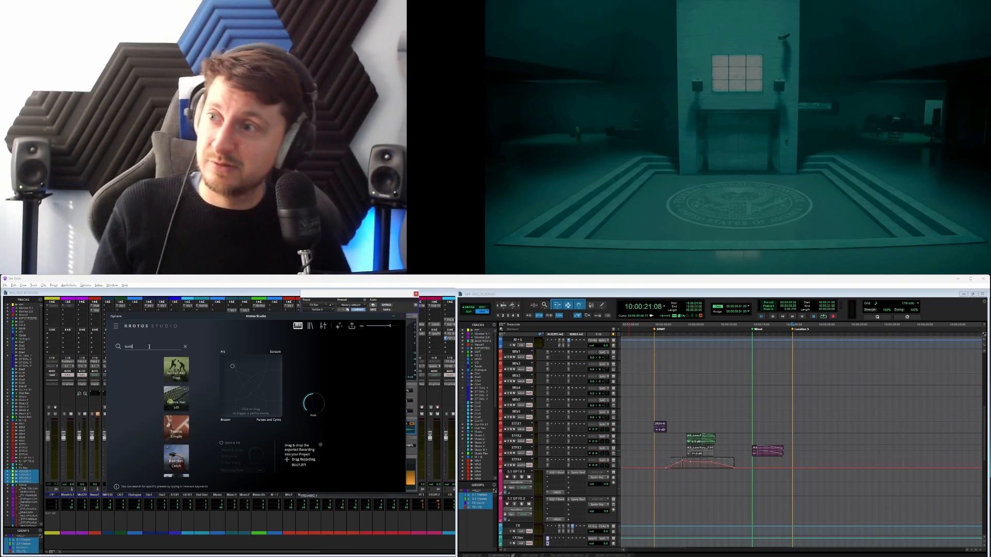
scroll(181, 412, down, 2)
scroll(181, 412, down, 2)
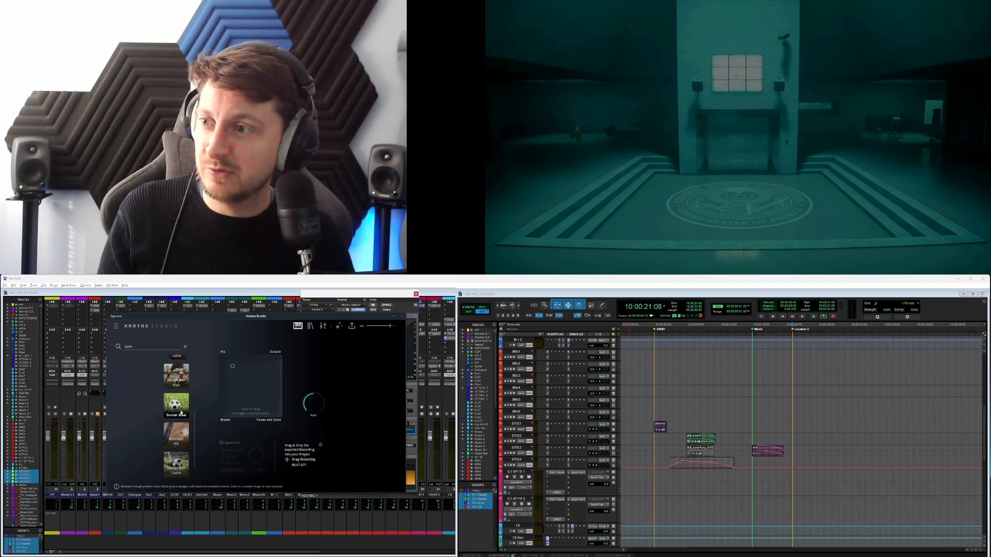
click(185, 346)
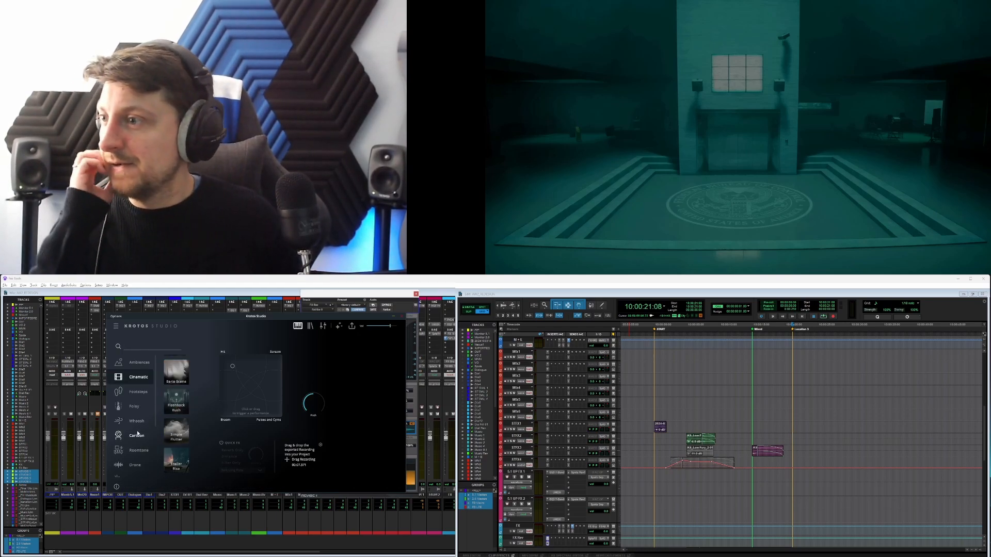
Browse further down the Cinematic category, load the Call preset above the impact hit and audition it on the XY pad.
scroll(178, 424, down, 5)
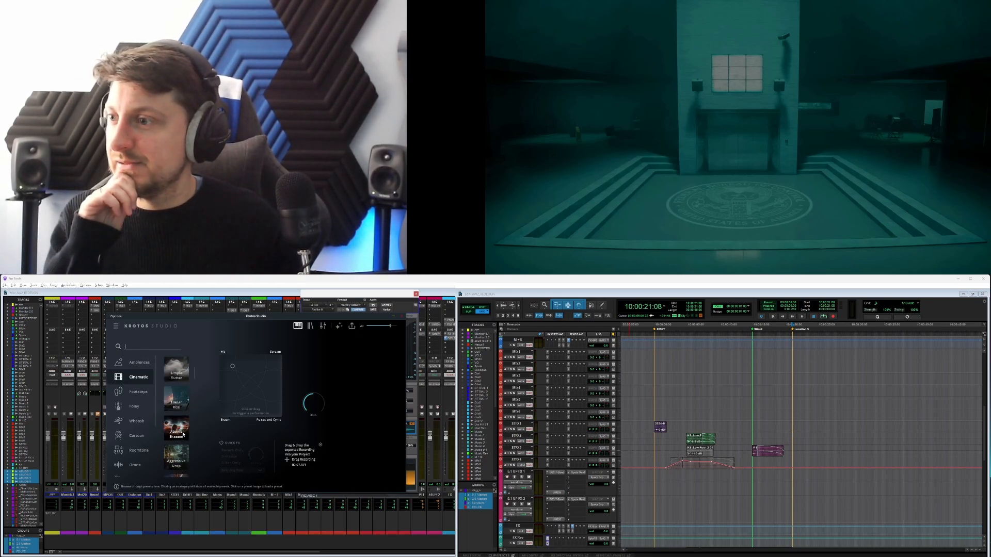
scroll(184, 439, down, 5)
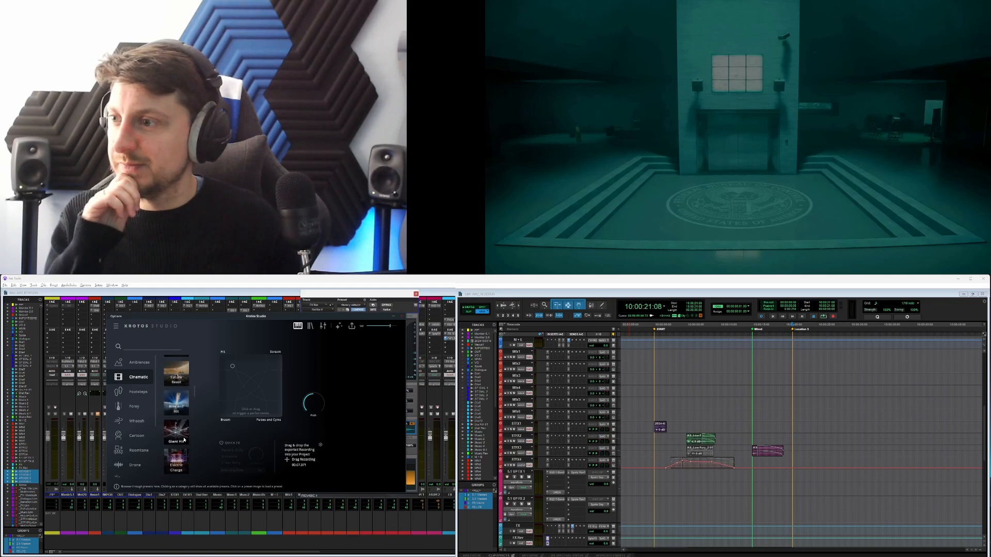
scroll(183, 439, down, 5)
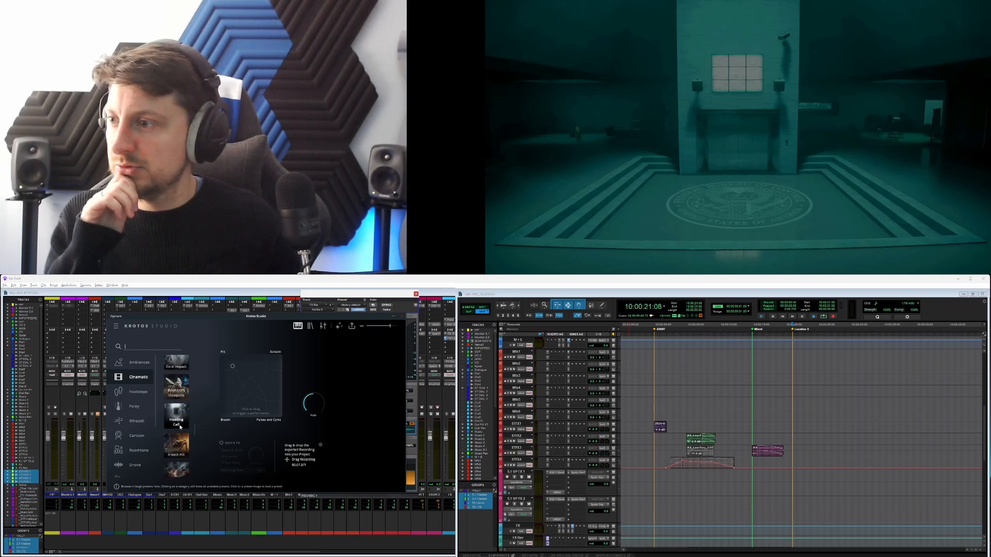
click(182, 427)
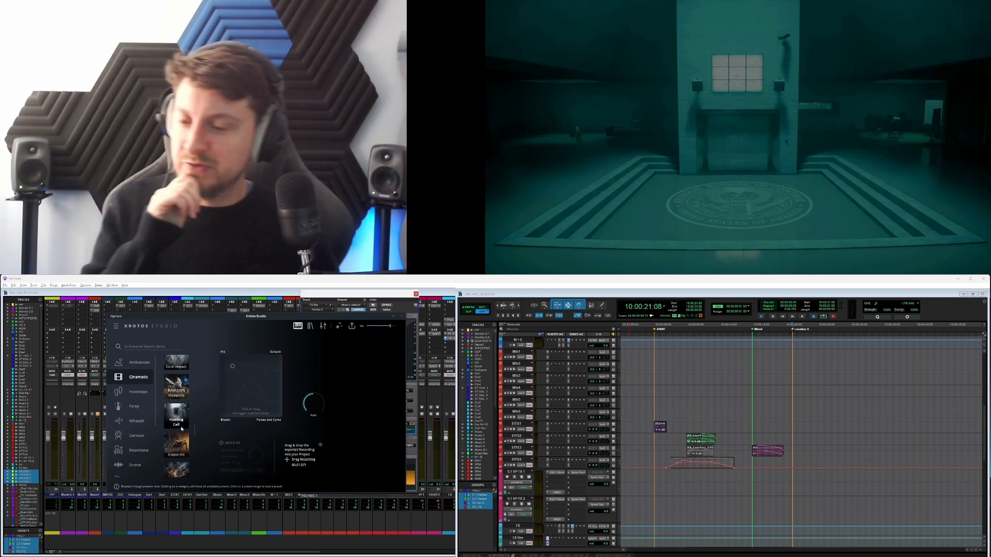
click(225, 411)
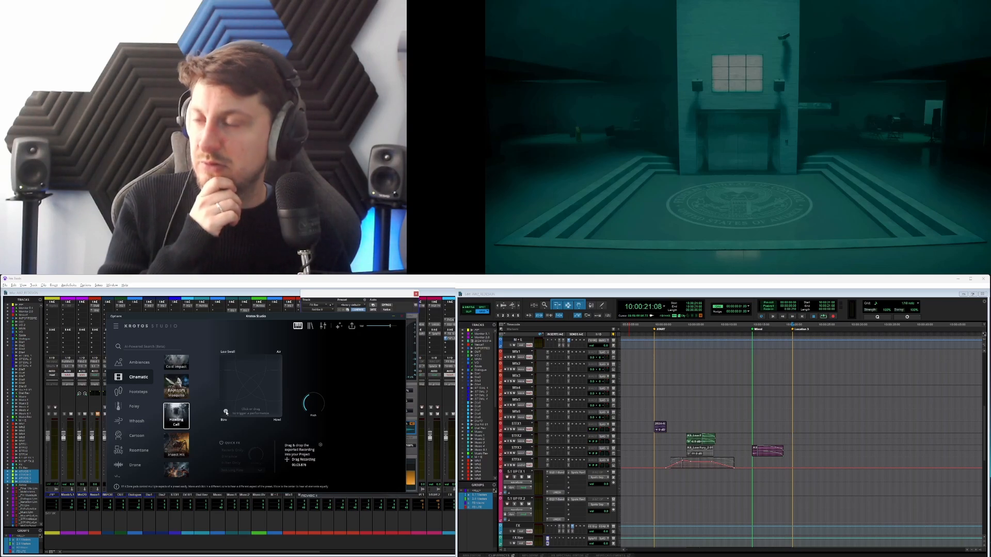
Load the Morbid Hit preset from the Cinematic category and audition it on its XY pad.
scroll(175, 425, down, 1)
scroll(175, 425, down, 2)
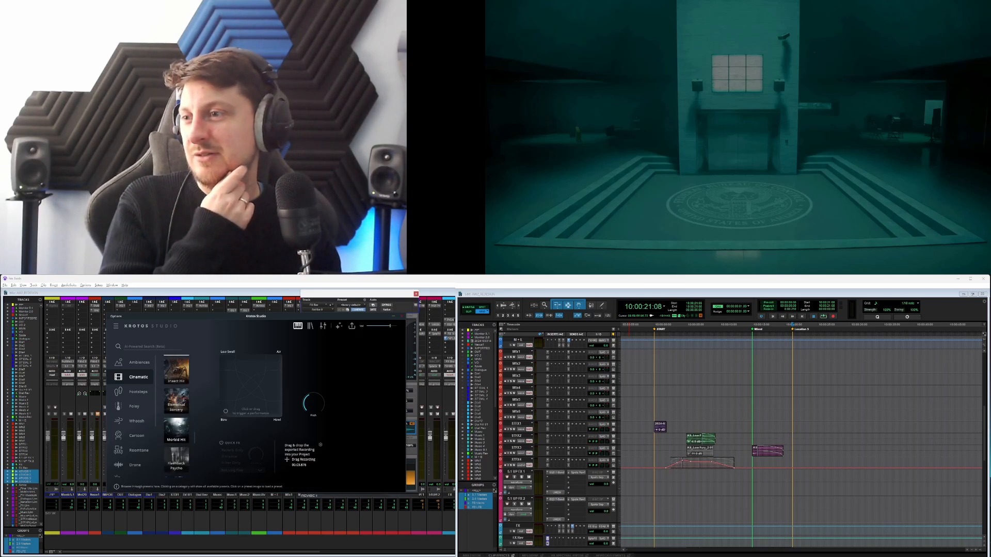
scroll(181, 428, down, 1)
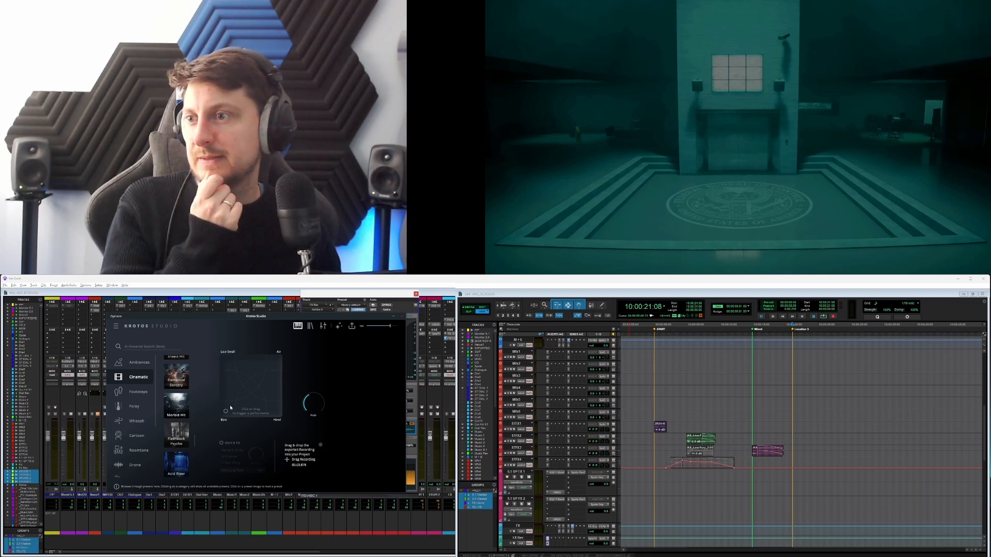
click(228, 396)
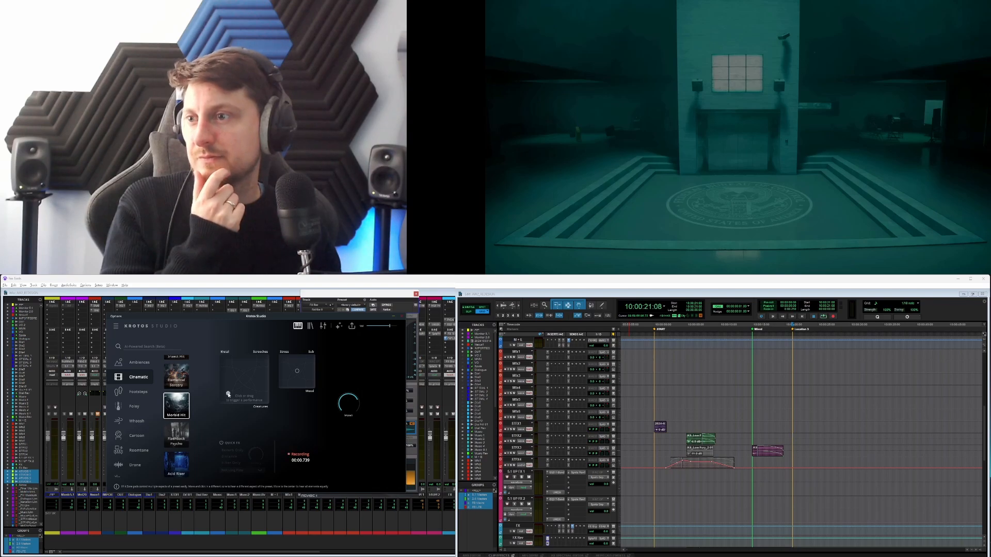
Load the Low Fury preset and record performances on the XY pad, ending with a take near the Ping Pong corner.
scroll(183, 435, down, 3)
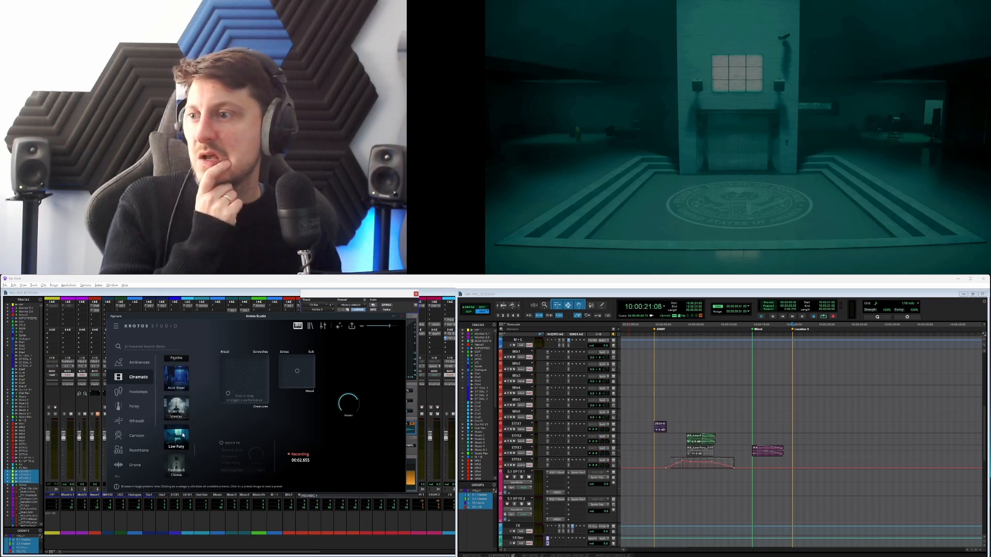
scroll(183, 435, down, 1)
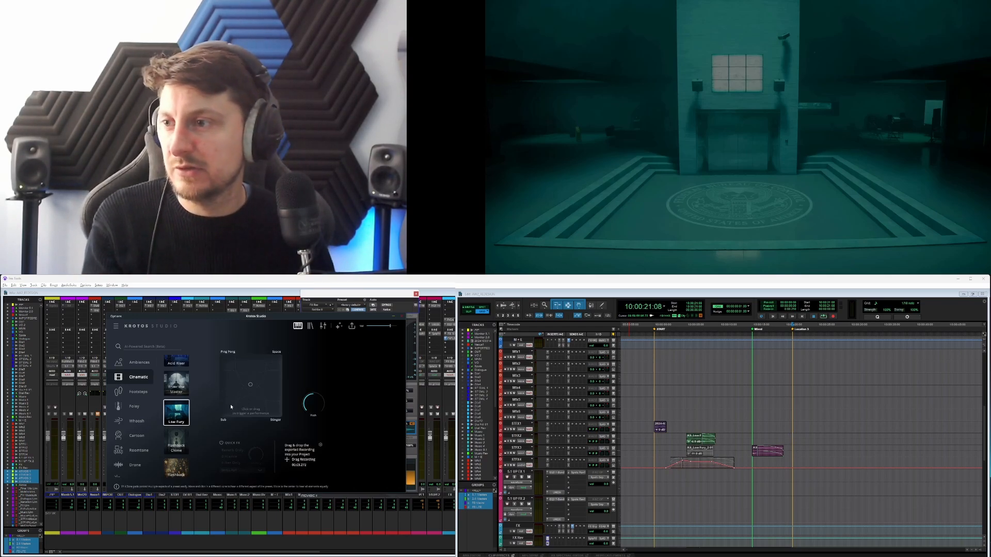
click(231, 407)
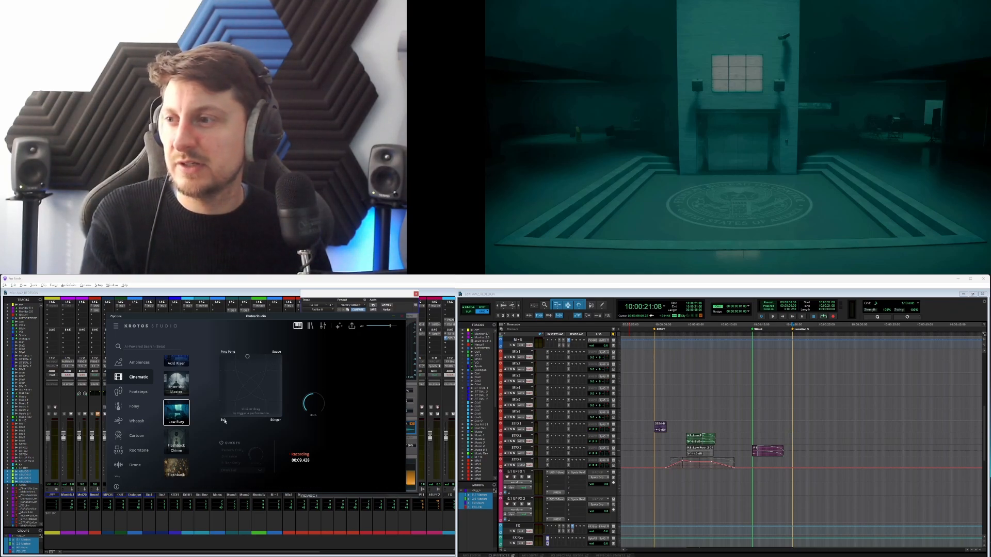
click(224, 392)
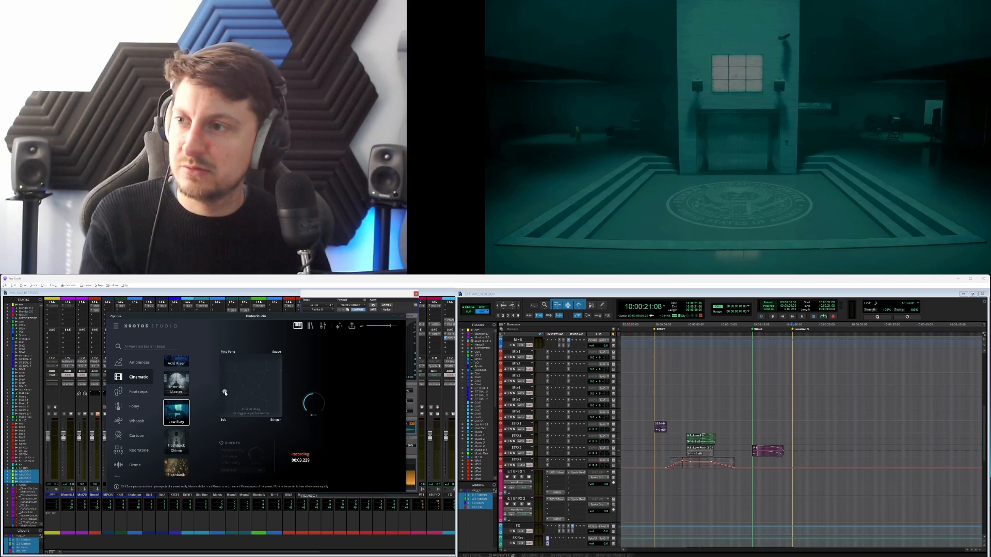
drag(225, 393, 223, 386)
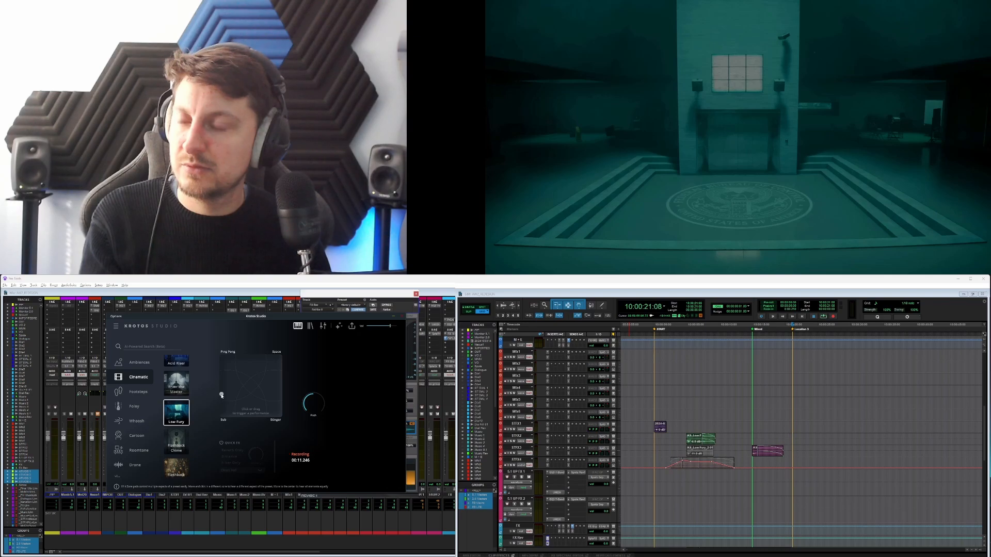
drag(241, 363, 240, 359)
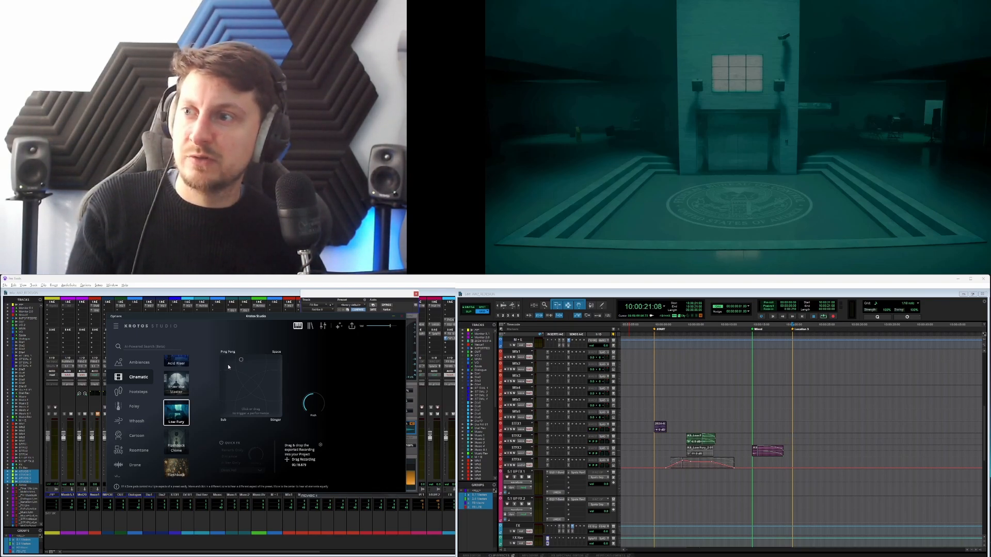
click(229, 367)
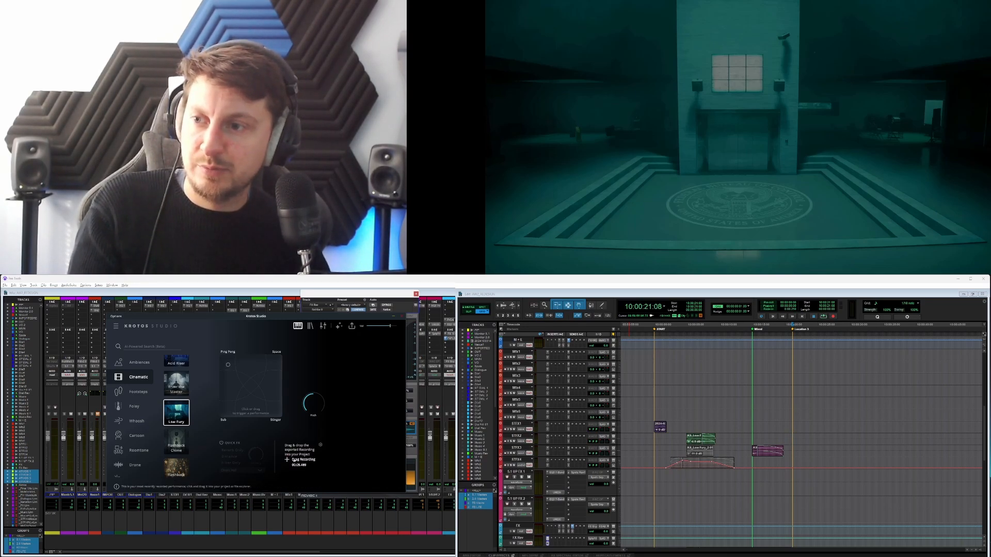
Place the Low Fury recording on the STFX1 track in Pro Tools and render it reversed with AudioSuite Reverse.
drag(351, 465, 721, 428)
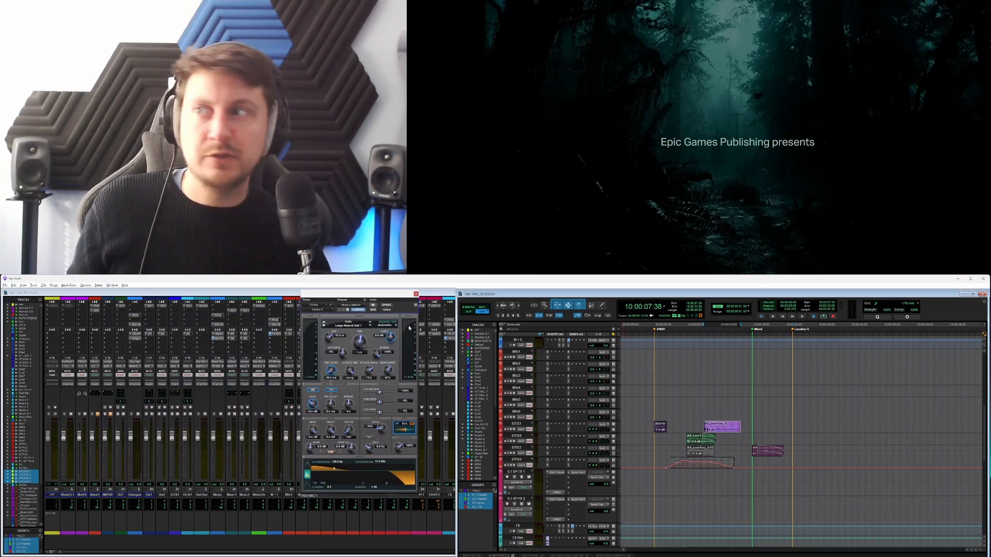
click(68, 285)
mouse_move(86, 346)
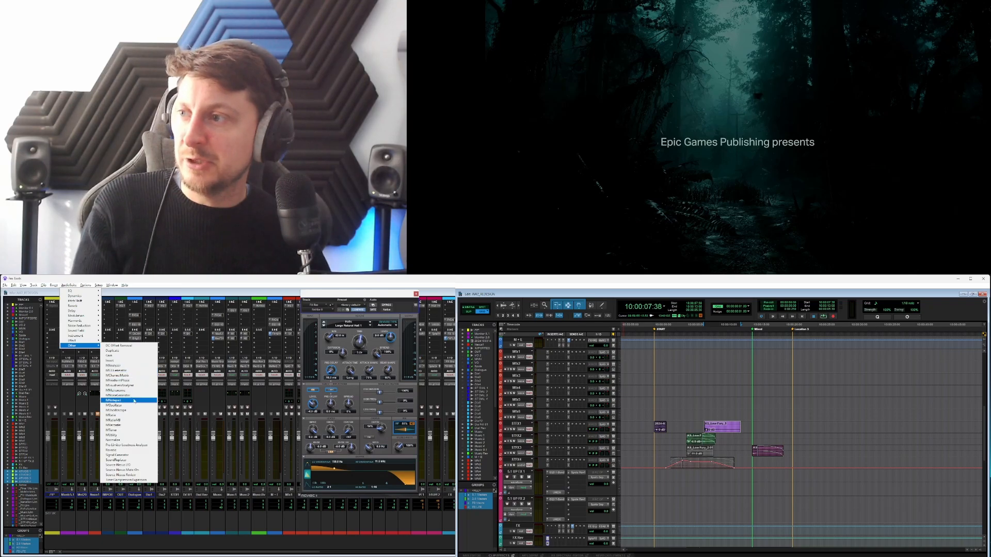
click(111, 450)
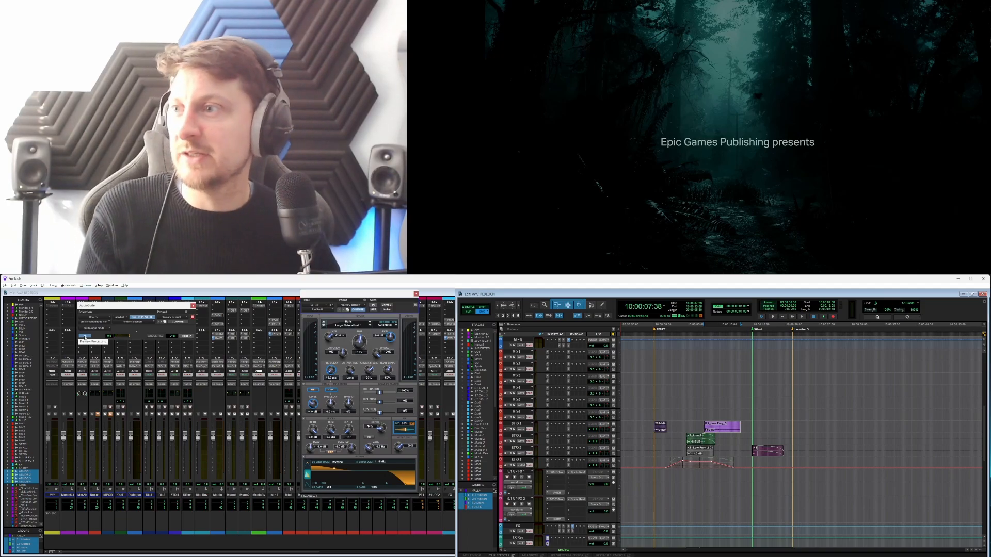
click(187, 336)
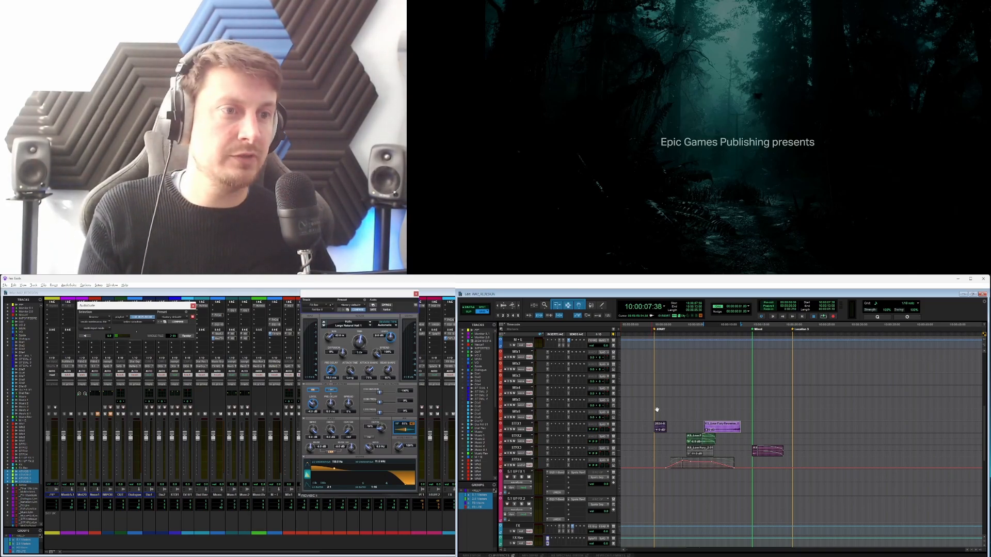
Move the reversed Low Fury clip along STFX1 so it ends at the Location marker, and play the transition back against the video.
drag(727, 431, 785, 442)
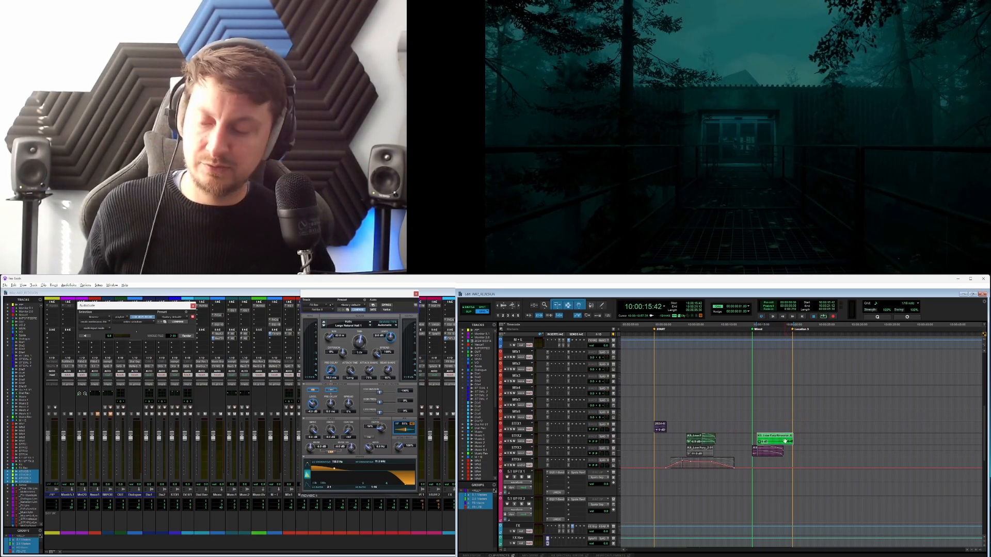
key(ctrl+z)
drag(726, 430, 779, 429)
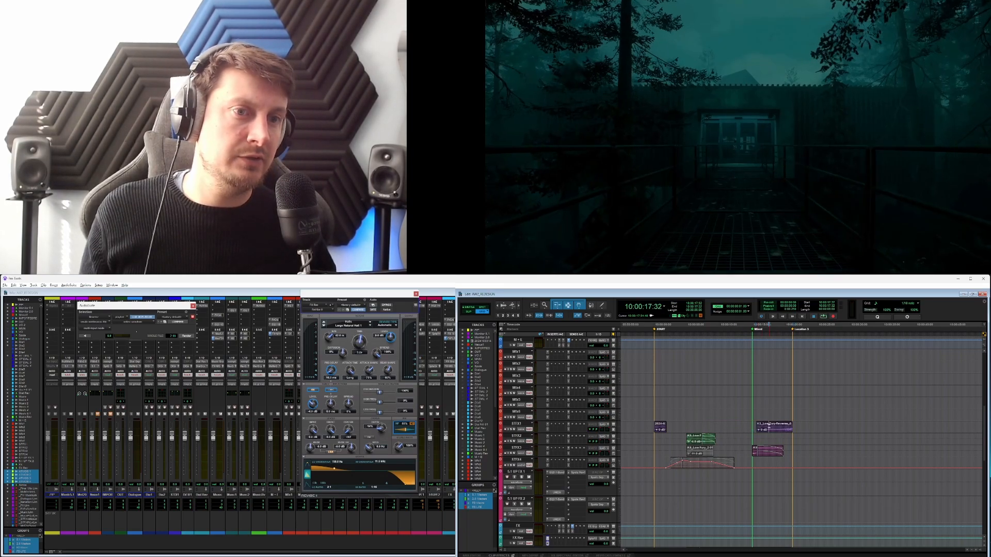
key(space)
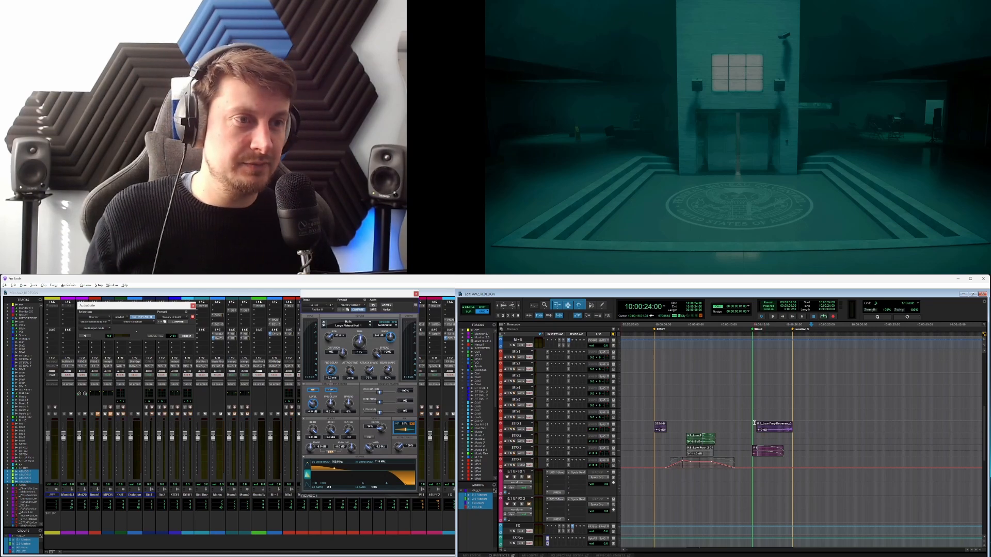
click(763, 433)
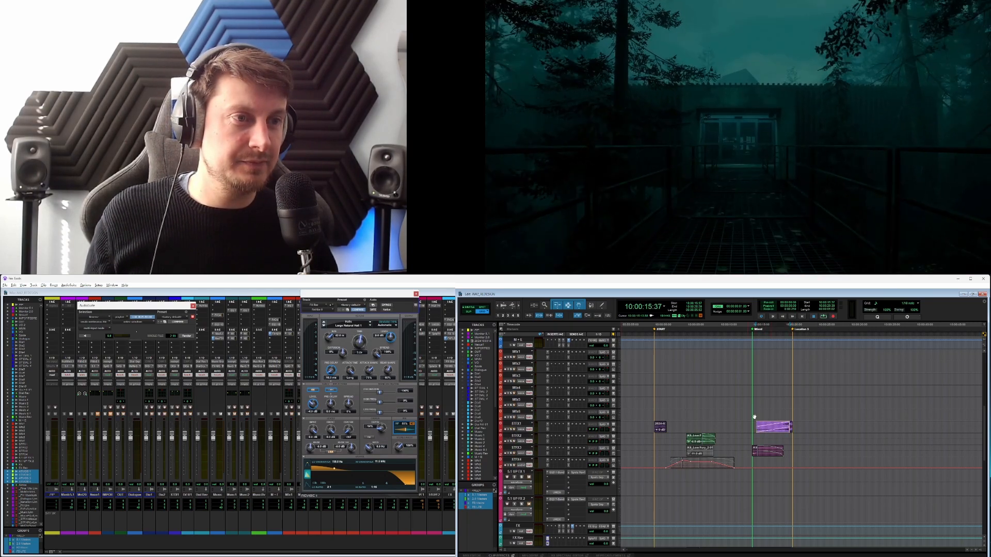
key(space)
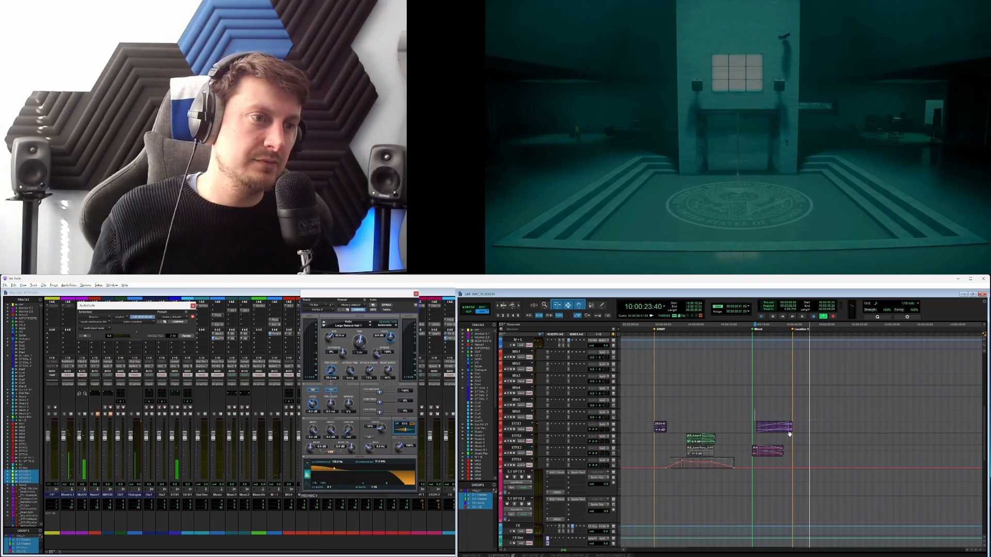
click(791, 432)
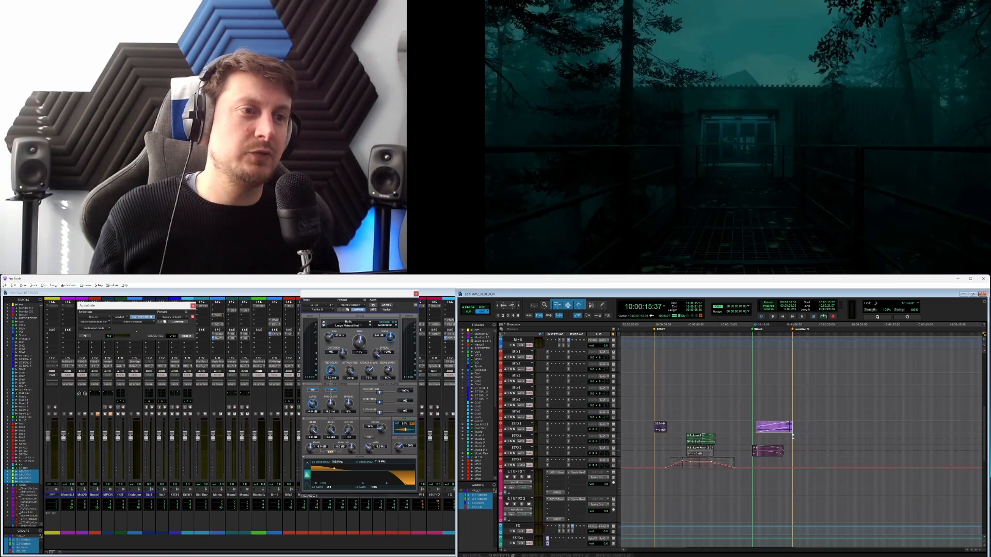
Select an empty stretch of the STFX2 track starting at the Location marker and switch back to Krotos Studio.
double_click(795, 438)
click(812, 439)
drag(792, 437, 845, 439)
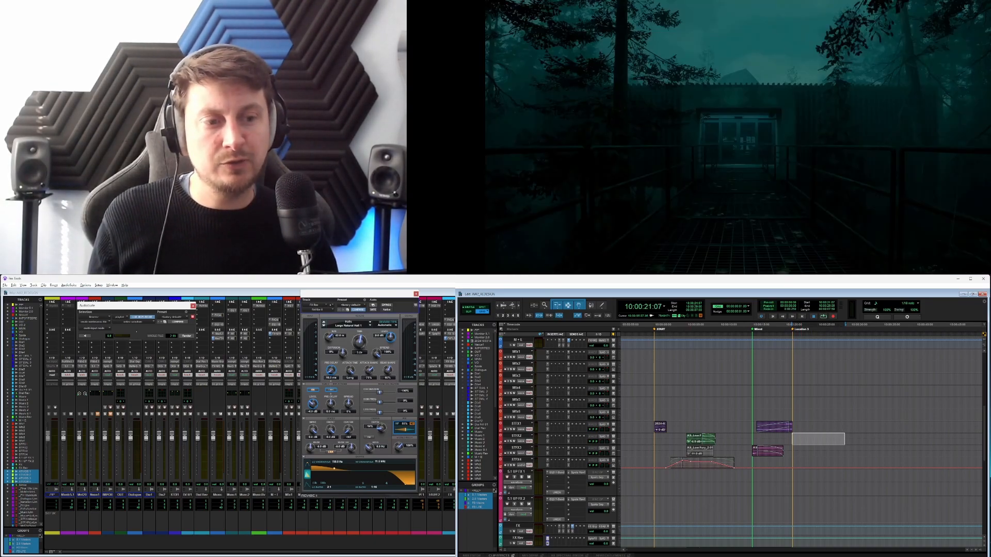
key(alt+Tab)
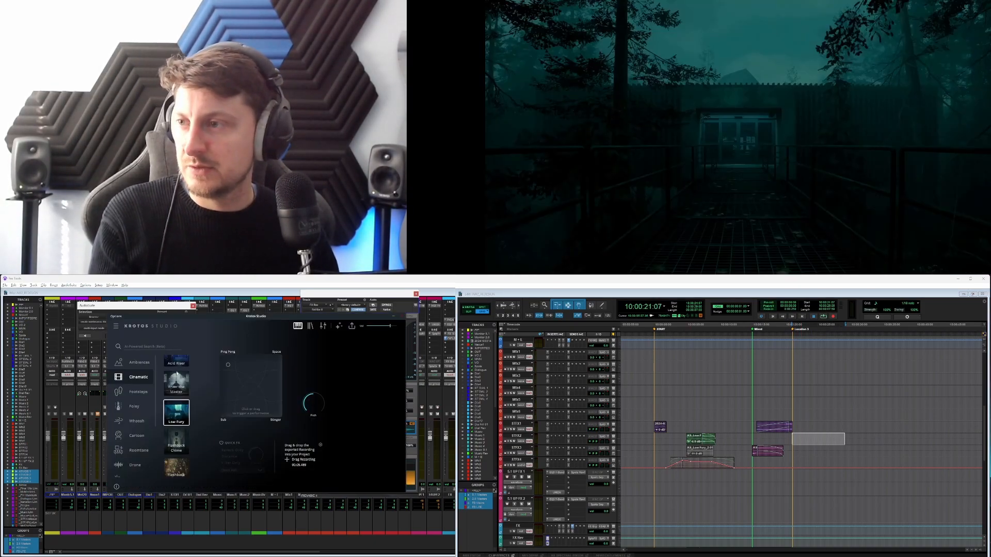
Browse the Cinematic, Ambiences and Drone presets in Krotos Studio and load the Ghost Walk drone preset.
scroll(178, 413, down, 10)
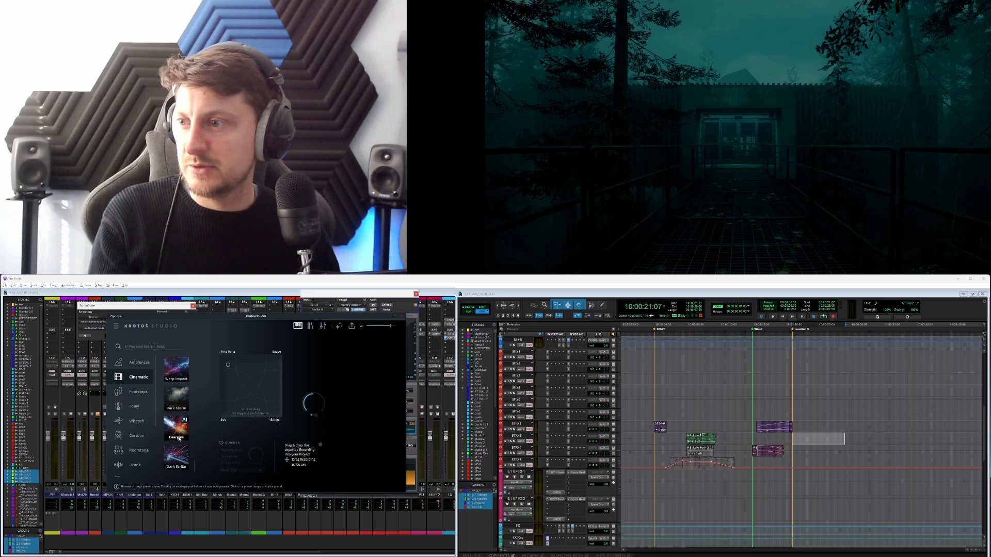
click(137, 363)
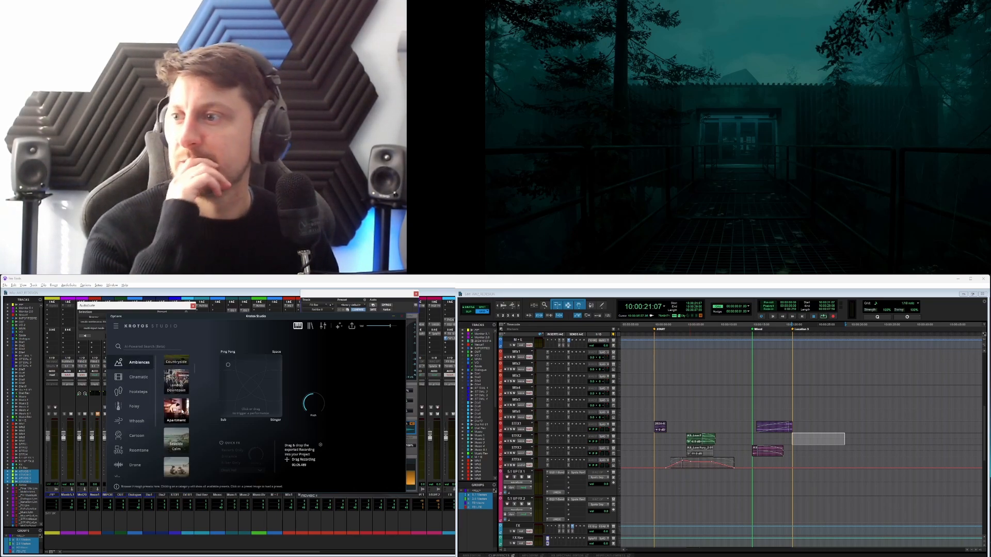
scroll(193, 425, down, 10)
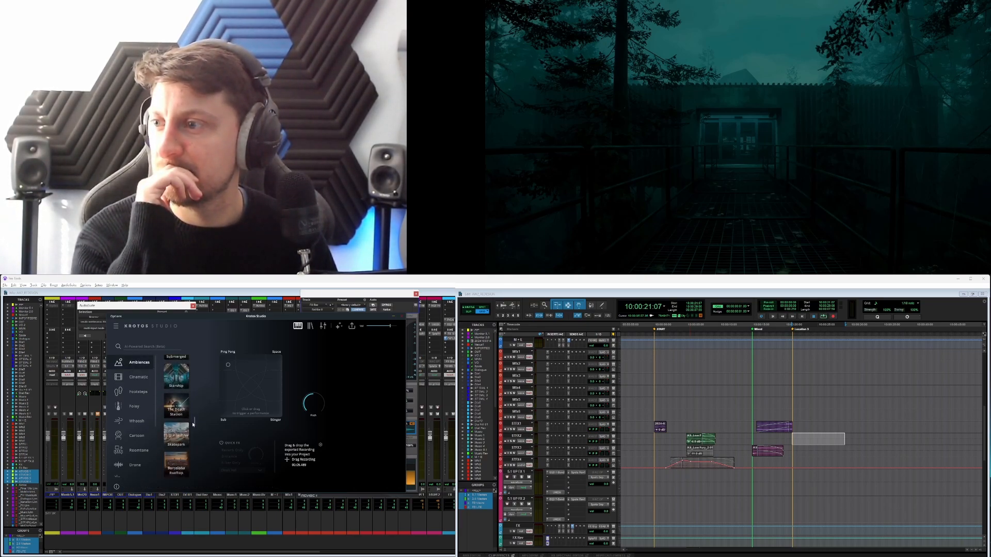
scroll(193, 425, down, 10)
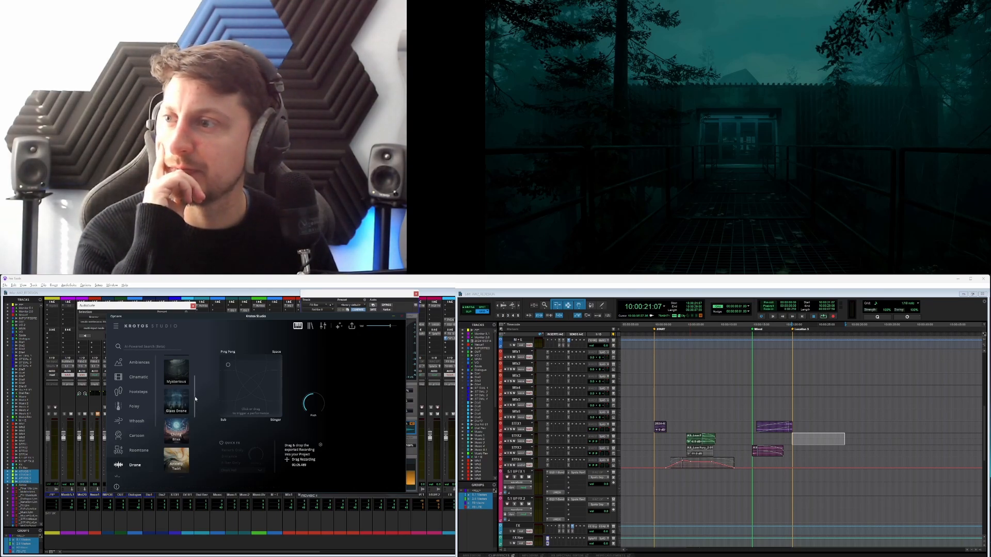
scroll(198, 433, down, 5)
scroll(198, 434, down, 2)
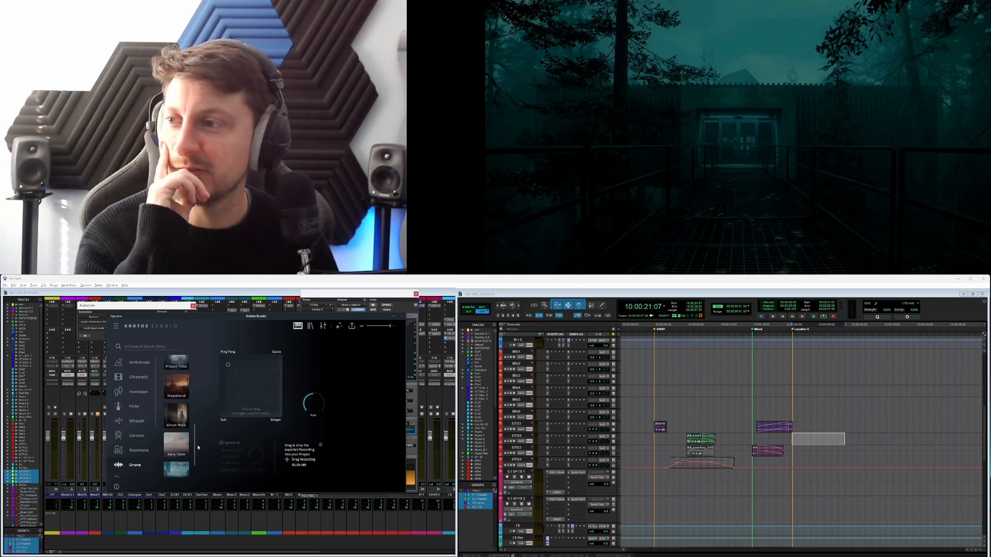
click(181, 424)
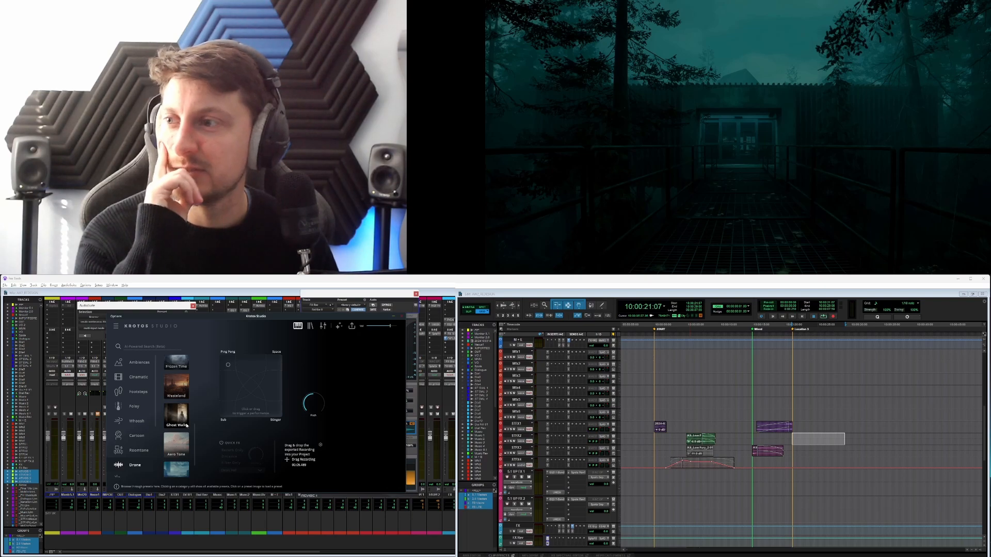
Record a trial Ghost Walk performance across the XY pad, turning the lower dial fully down and ending at the corner opposite Rumble.
click(250, 385)
drag(257, 382, 237, 404)
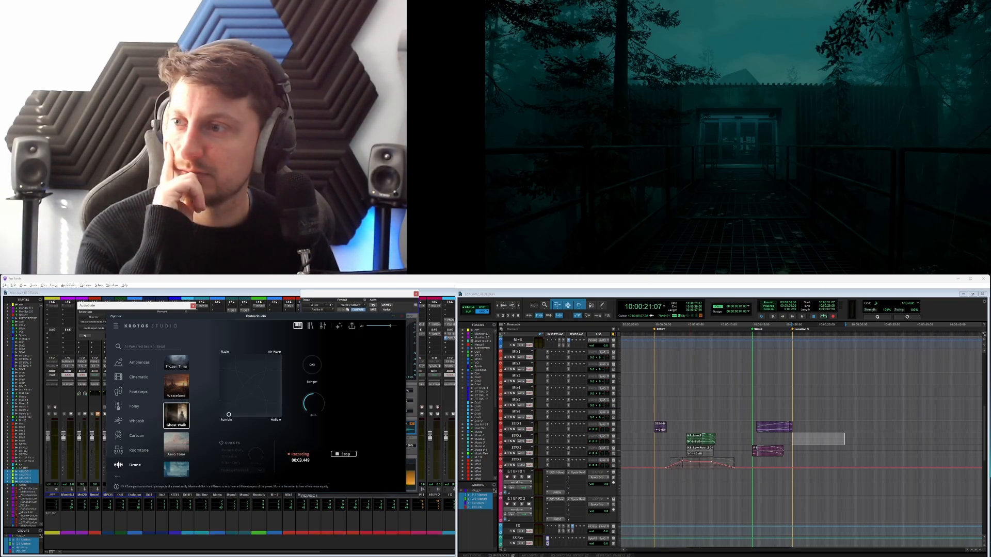
drag(316, 407, 311, 430)
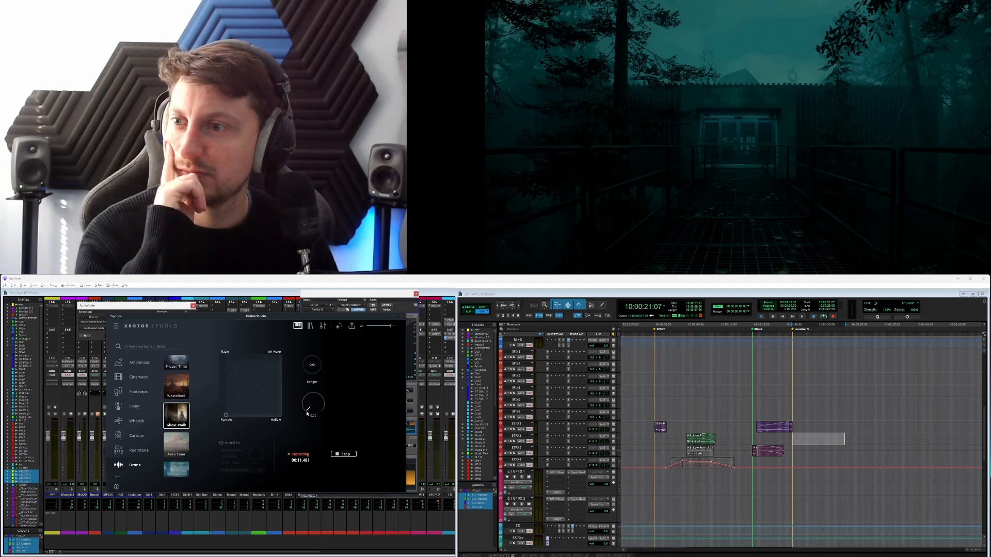
drag(307, 413, 349, 407)
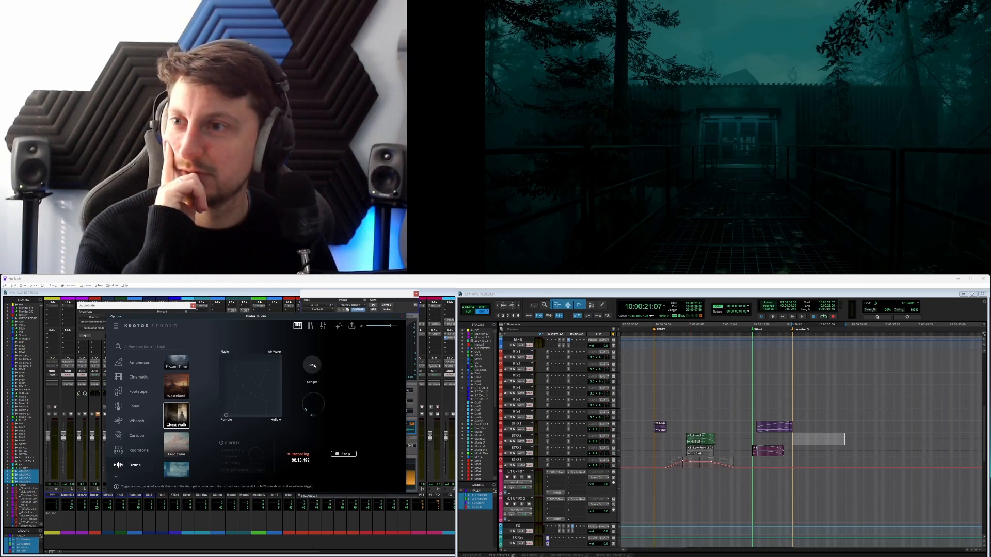
click(268, 412)
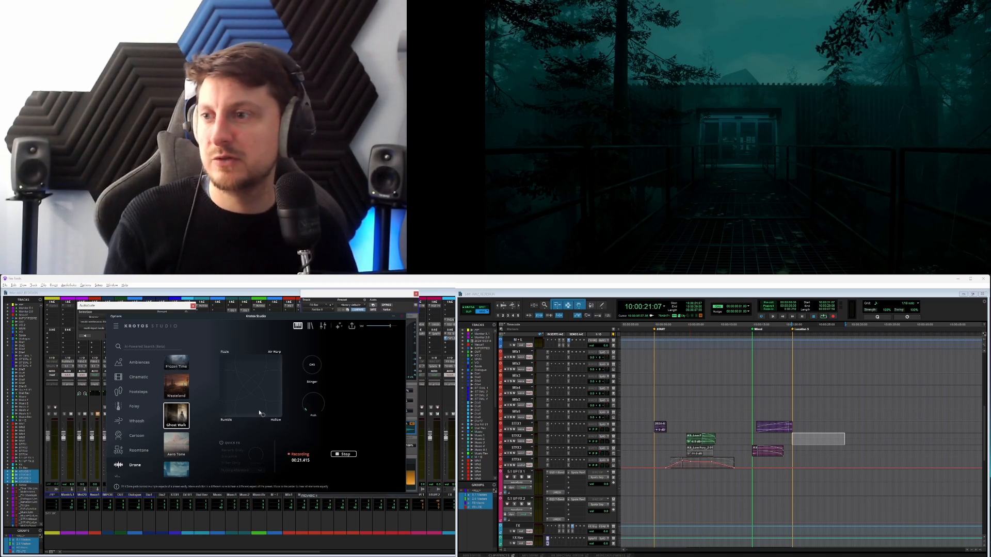
drag(260, 413, 228, 360)
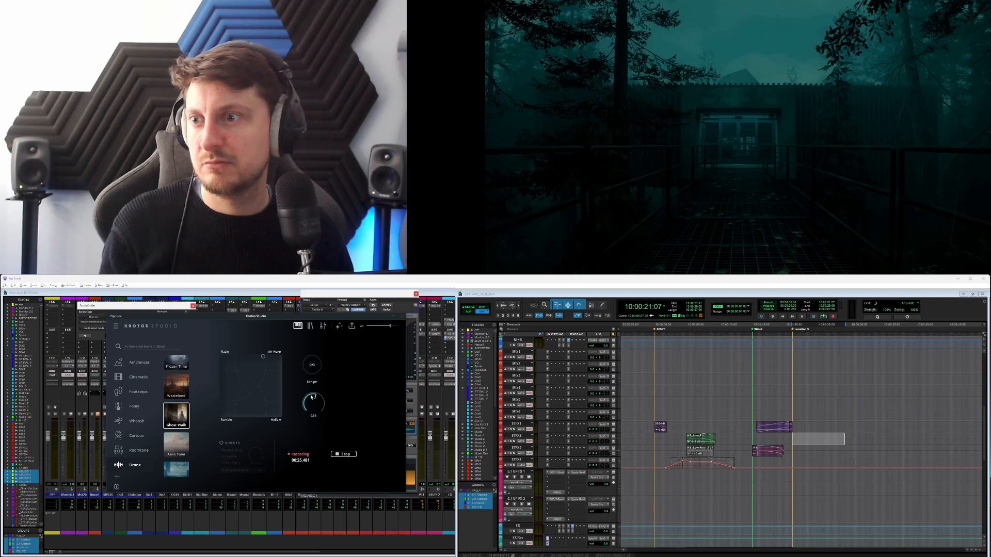
drag(312, 398, 312, 405)
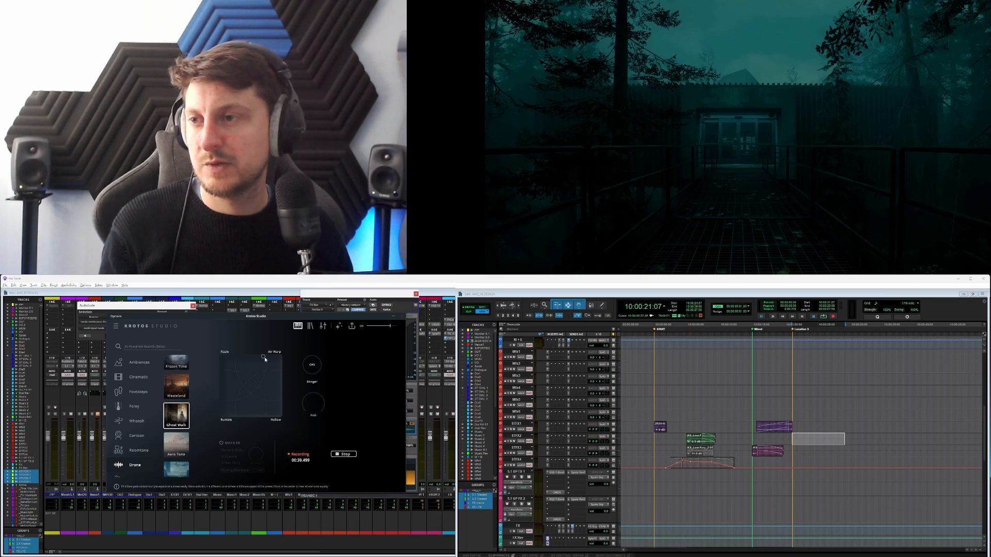
drag(263, 356, 277, 356)
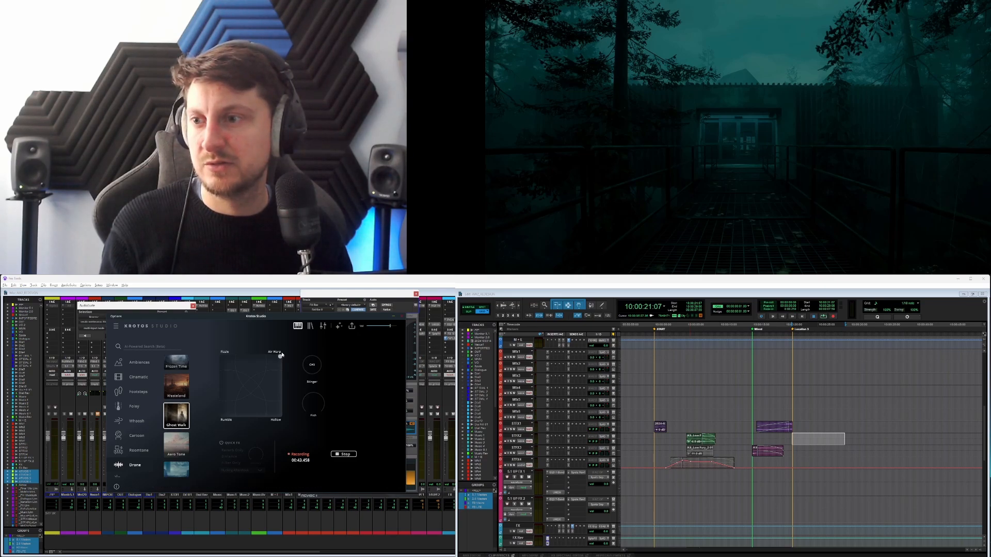
click(350, 456)
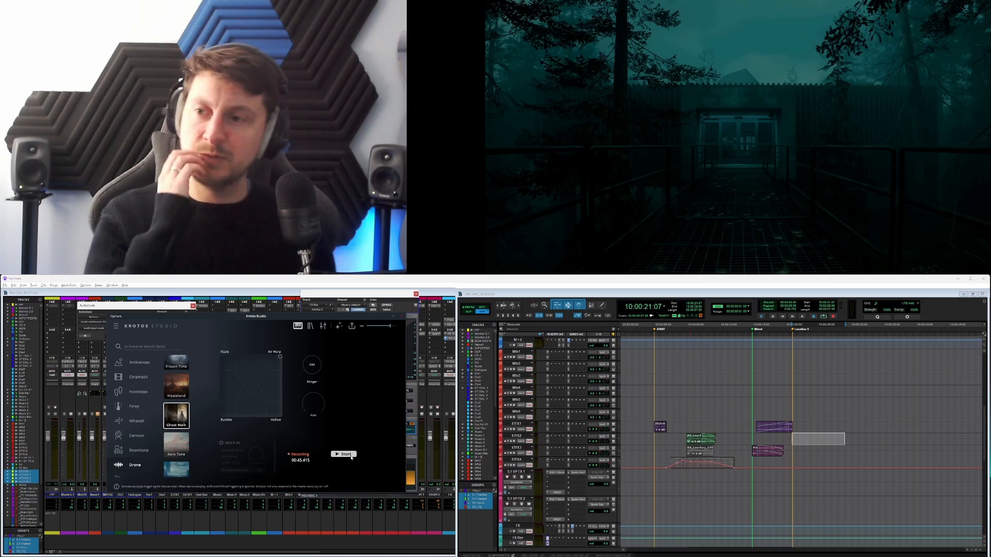
Record a new Ghost Walk take by moving slowly along the Hollow side of the XY pad.
click(350, 456)
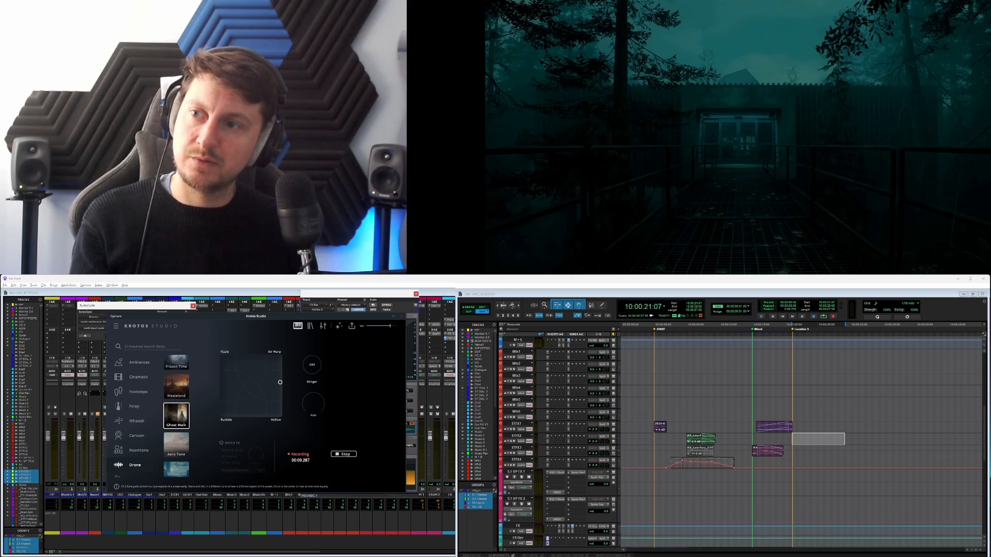
drag(280, 389, 280, 394)
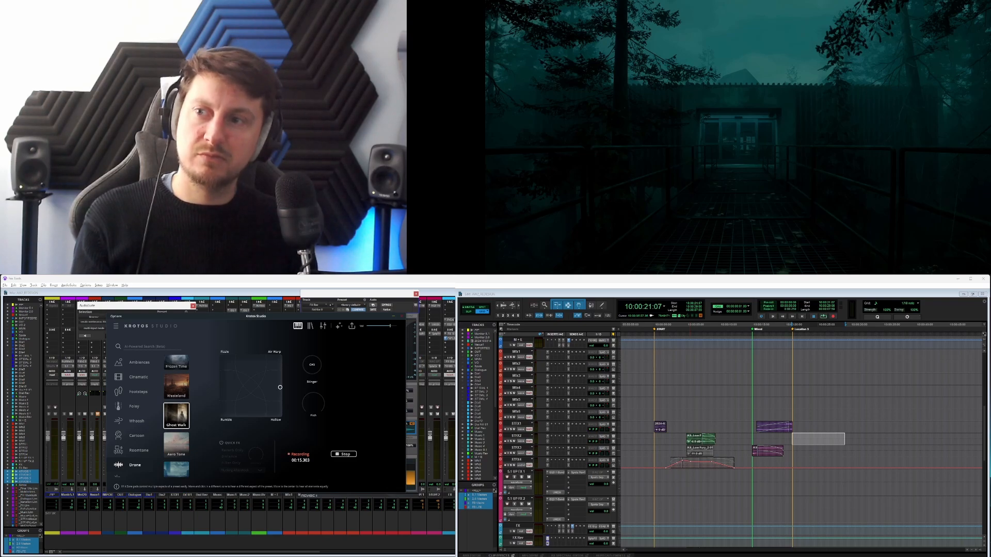
drag(280, 387, 280, 384)
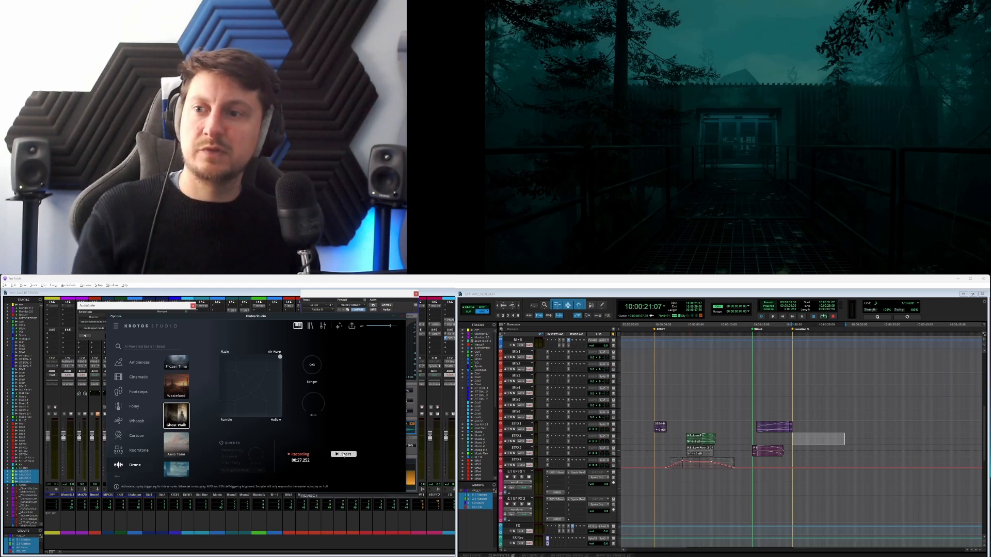
click(344, 455)
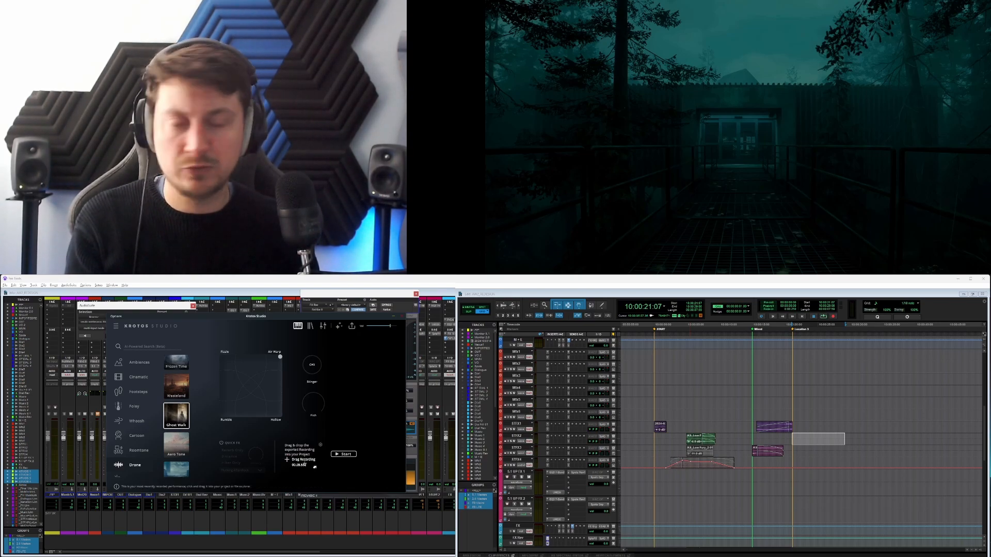
drag(305, 464, 792, 488)
scroll(790, 490, down, 7)
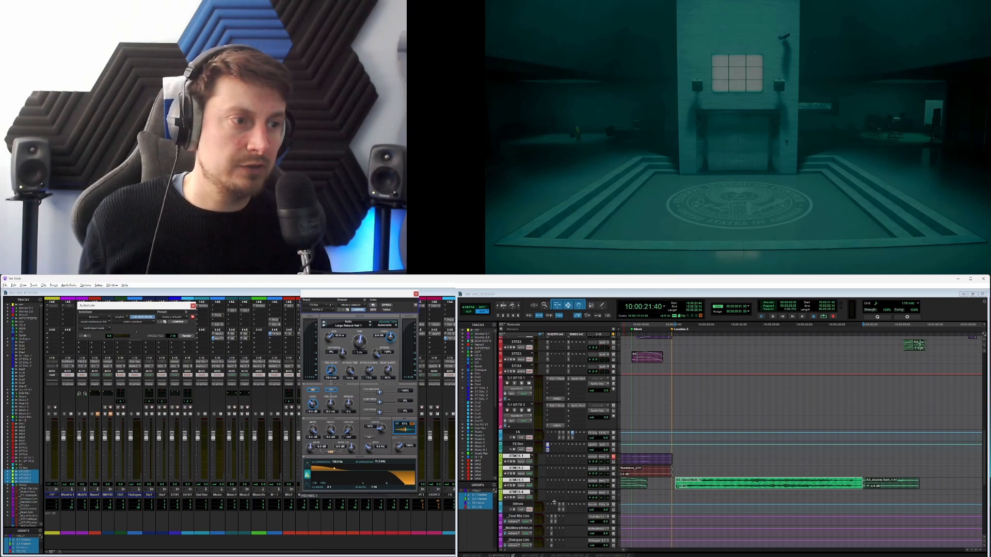
key(ctrl+z)
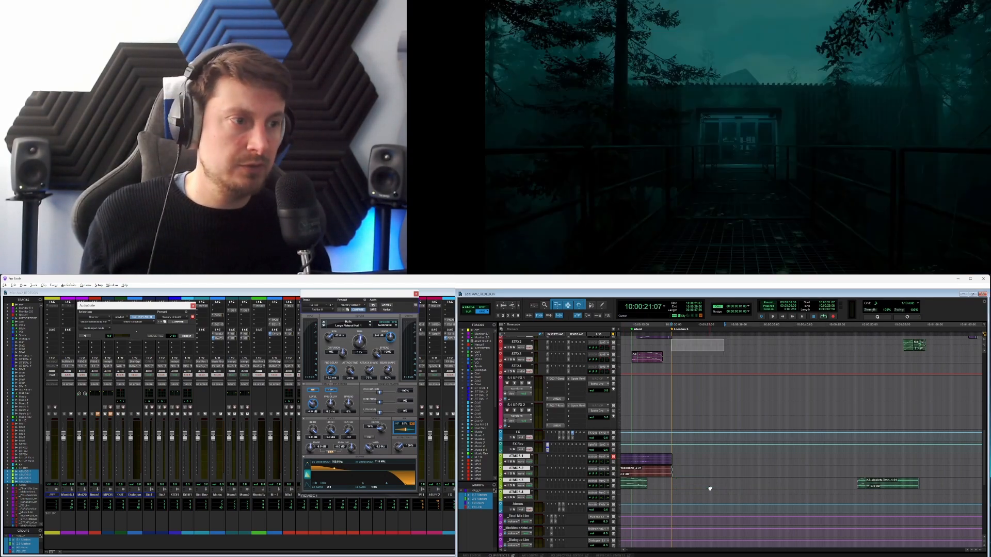
Place the Ghost Walk recording on the ATMOS 4 track in Pro Tools, starting at the Location marker, and play it against the video.
key(alt+Tab)
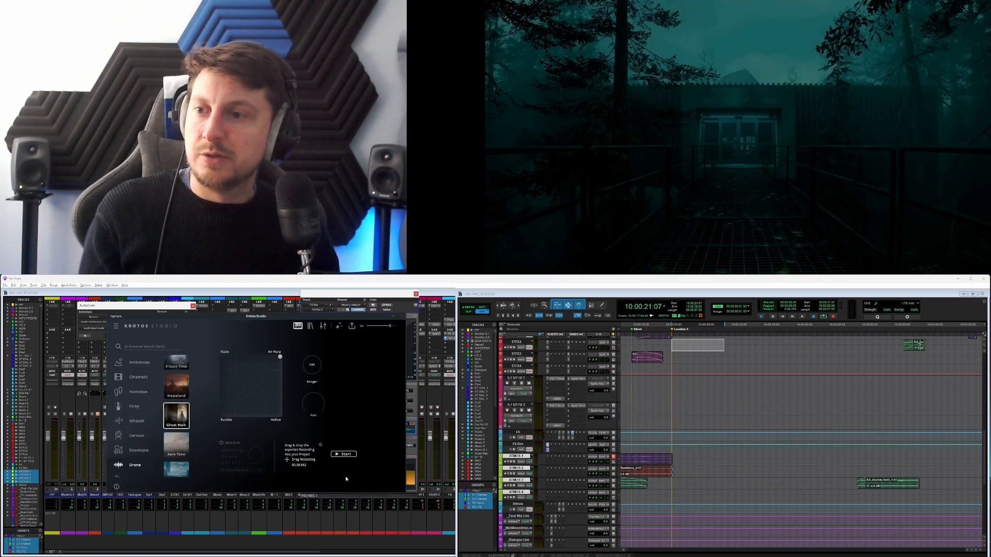
drag(301, 464, 705, 500)
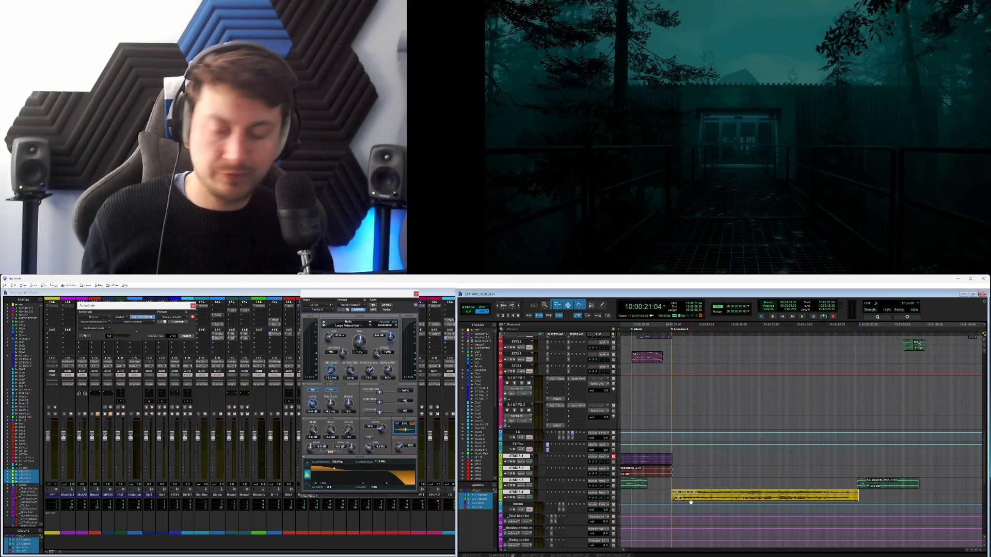
key(t)
key(t)
key(t)
mouse_move(815, 497)
mouse_down()
mouse_move(834, 500)
mouse_move(809, 498)
mouse_up()
key(space)
key(r)
key(r)
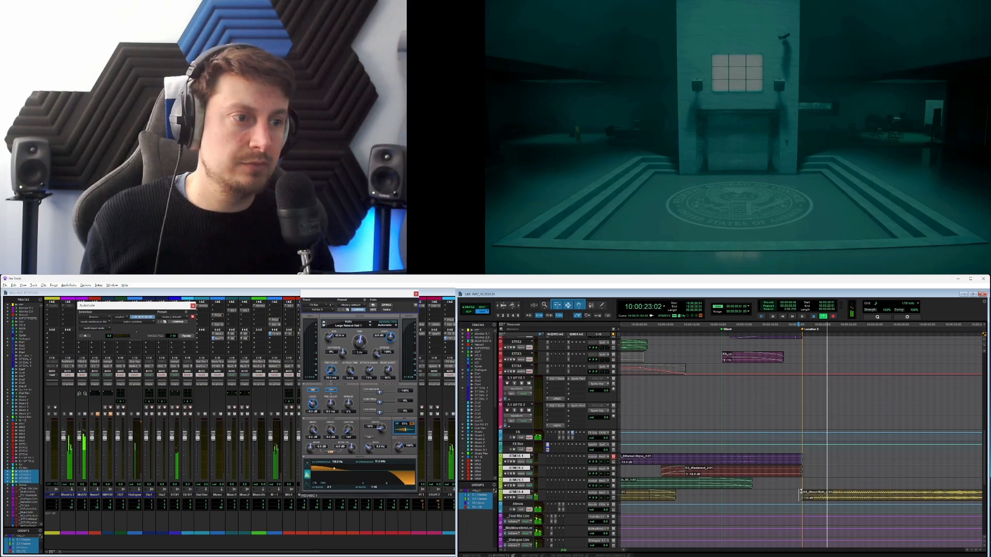
click(826, 500)
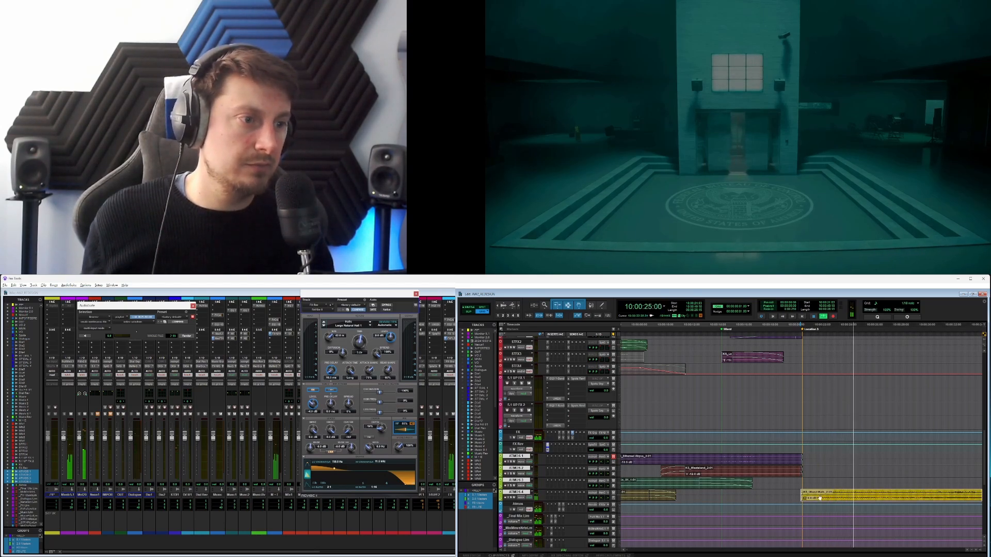
scroll(815, 499, right, 3)
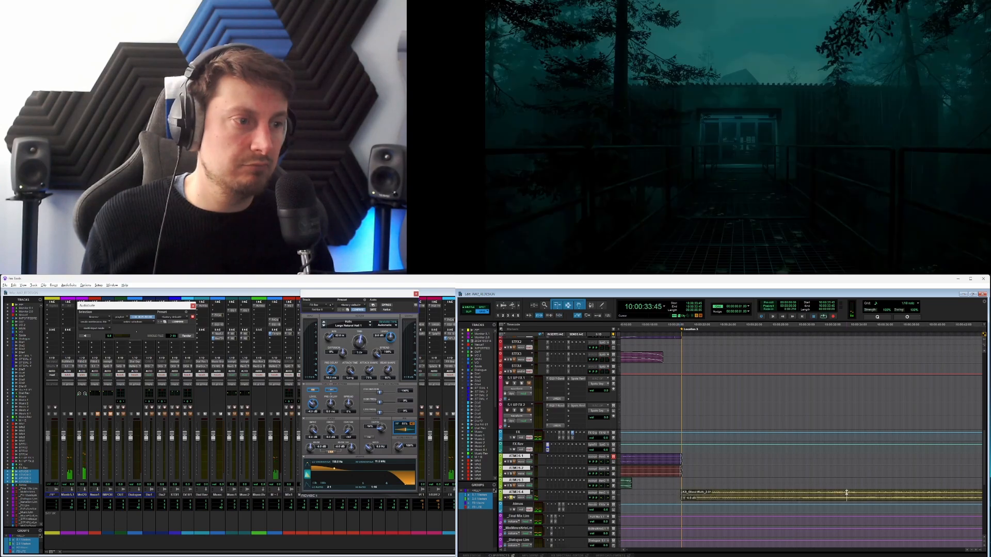
Audition further into the Ghost Walk clip, trim off its opening portion and move the remainder back to the Location marker.
click(846, 495)
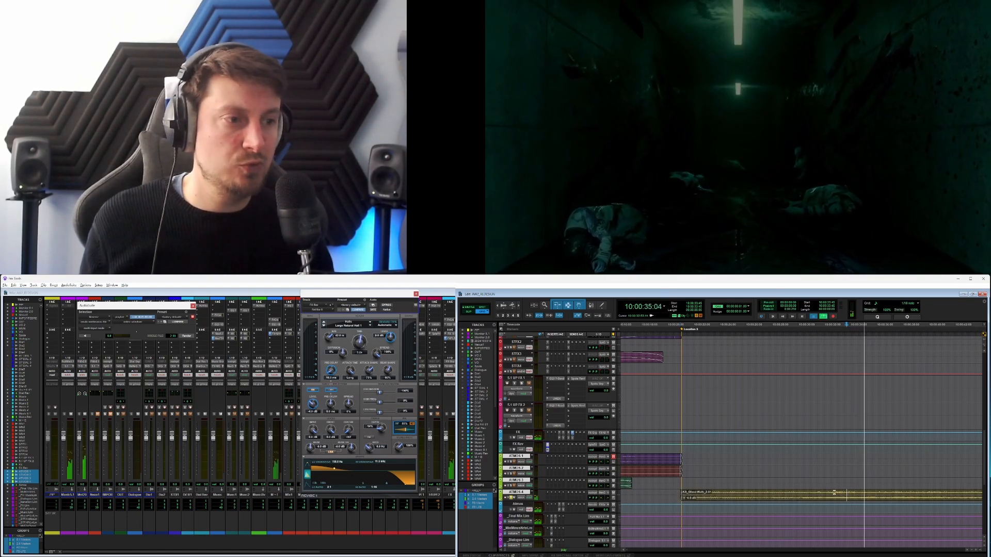
click(829, 493)
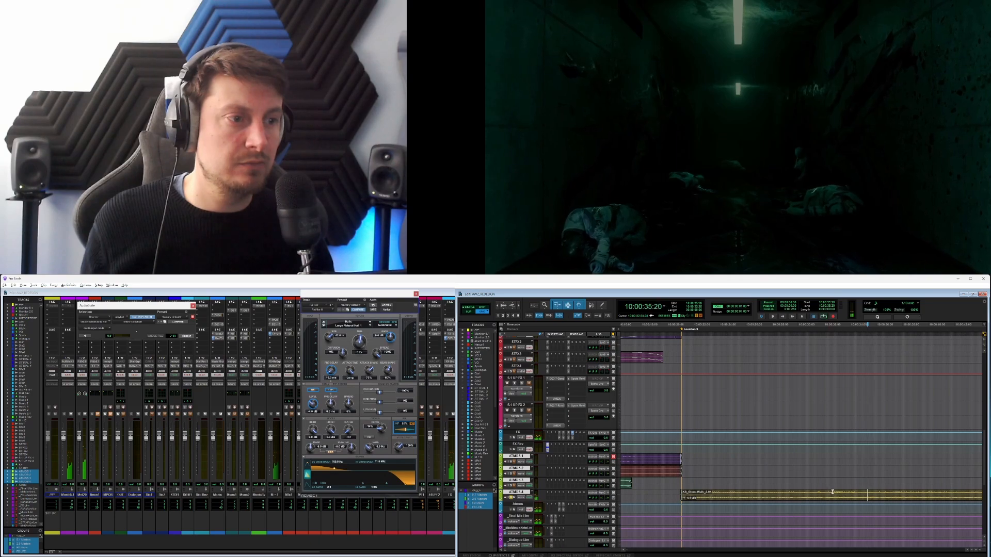
click(831, 493)
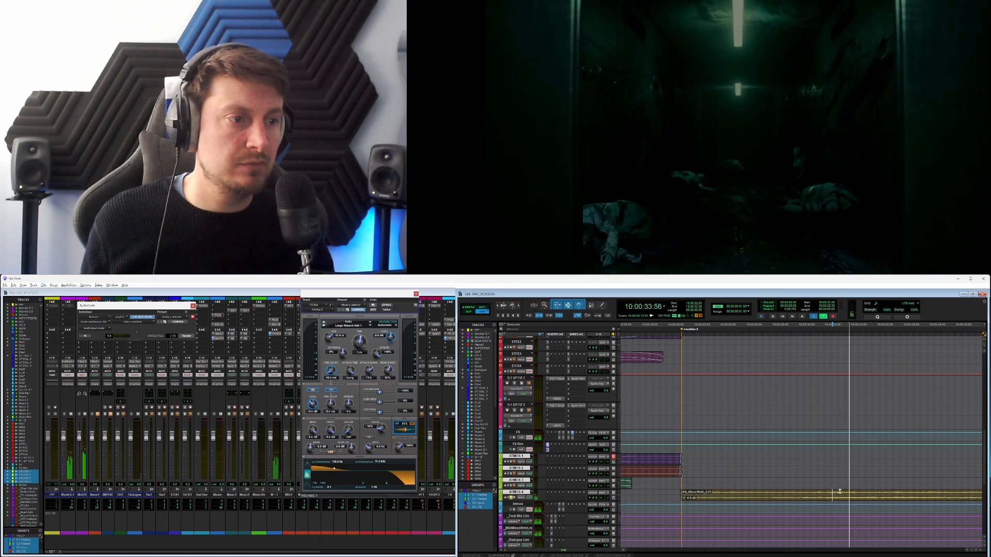
key(space)
click(841, 492)
key(space)
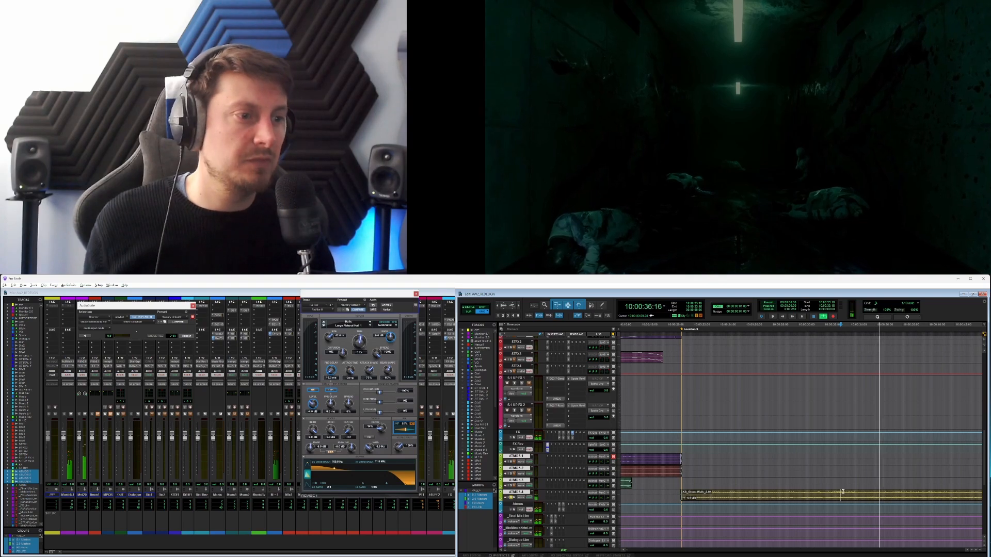
key(a)
key(space)
drag(862, 502, 703, 503)
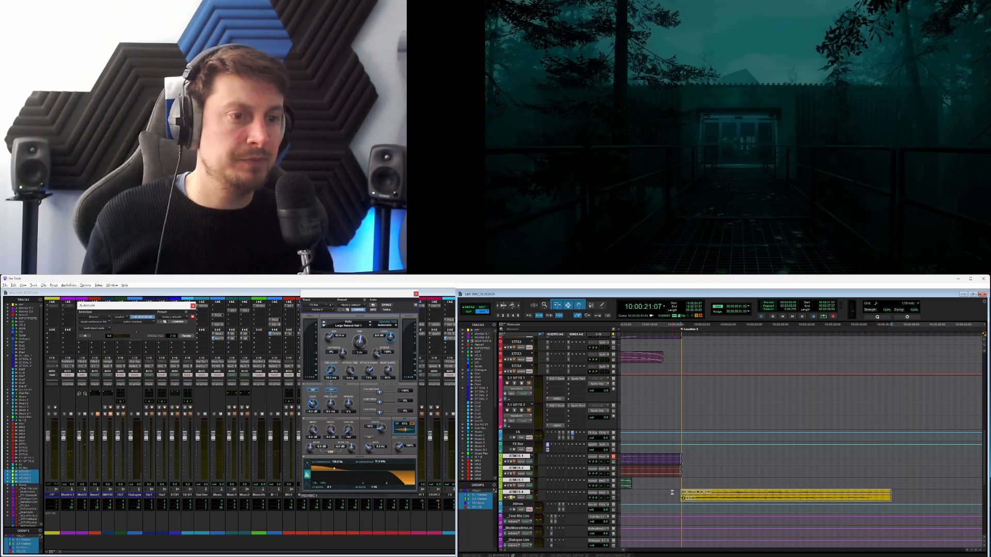
Play back the transition from just before the Location marker into the trimmed Ghost Walk clip.
click(672, 493)
key(space)
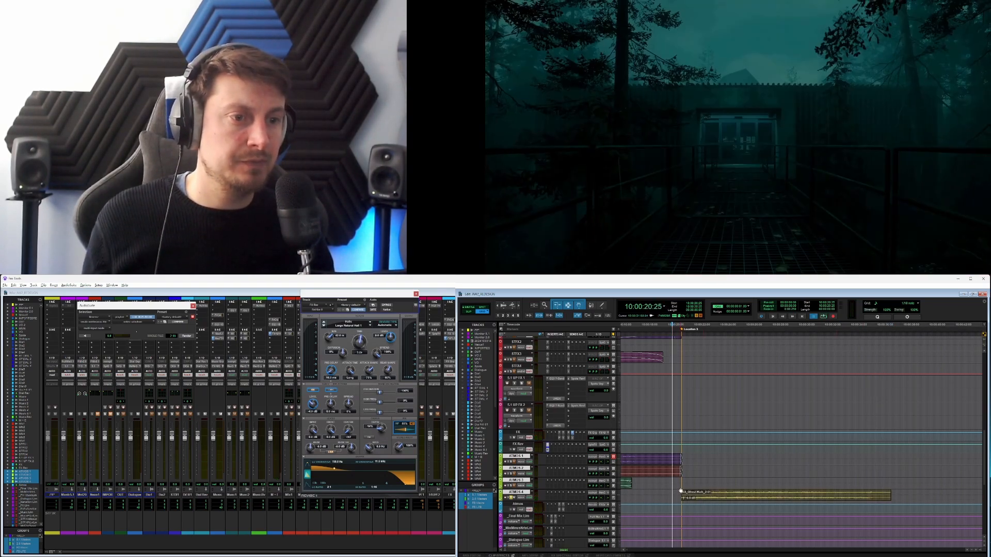
key(space)
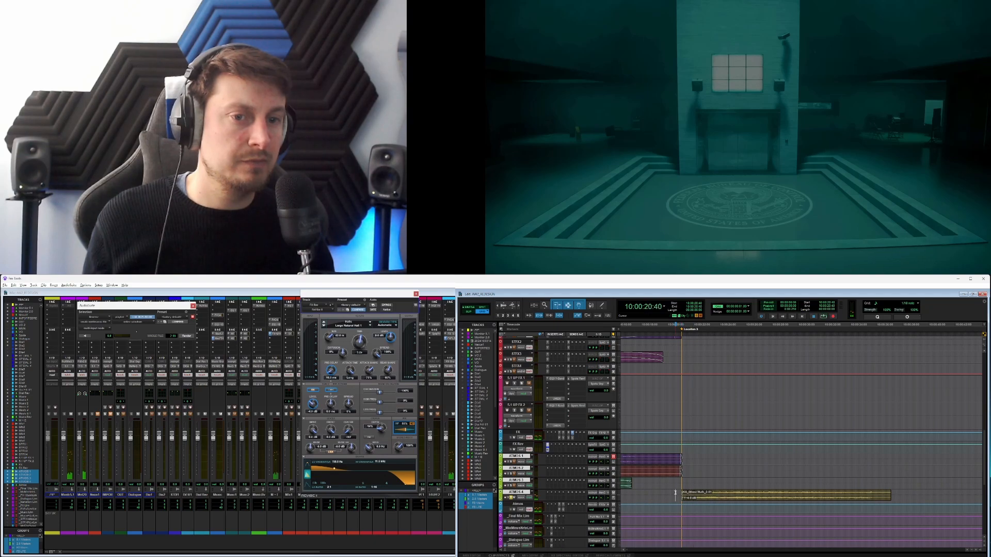
click(675, 494)
key(space)
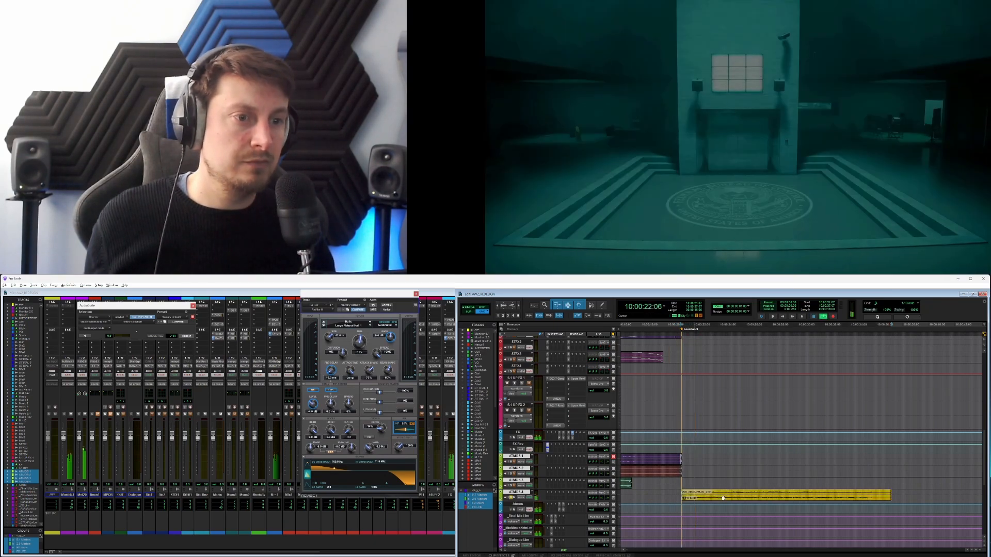
click(710, 495)
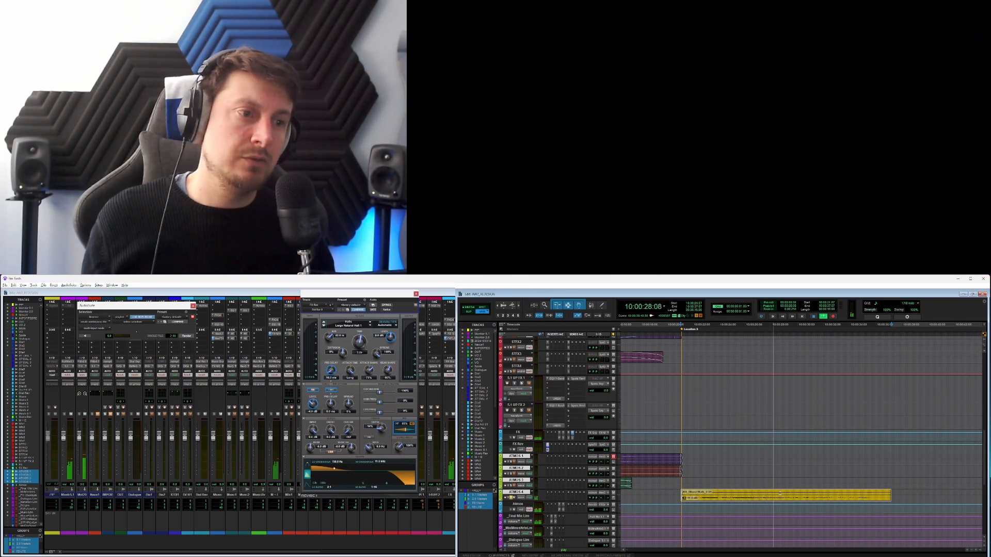
Trim the Ghost Walk clip's end to just after the cut to black and select an empty ATMOS 3 stretch from the Location marker.
click(783, 492)
drag(782, 492, 717, 482)
click(682, 483)
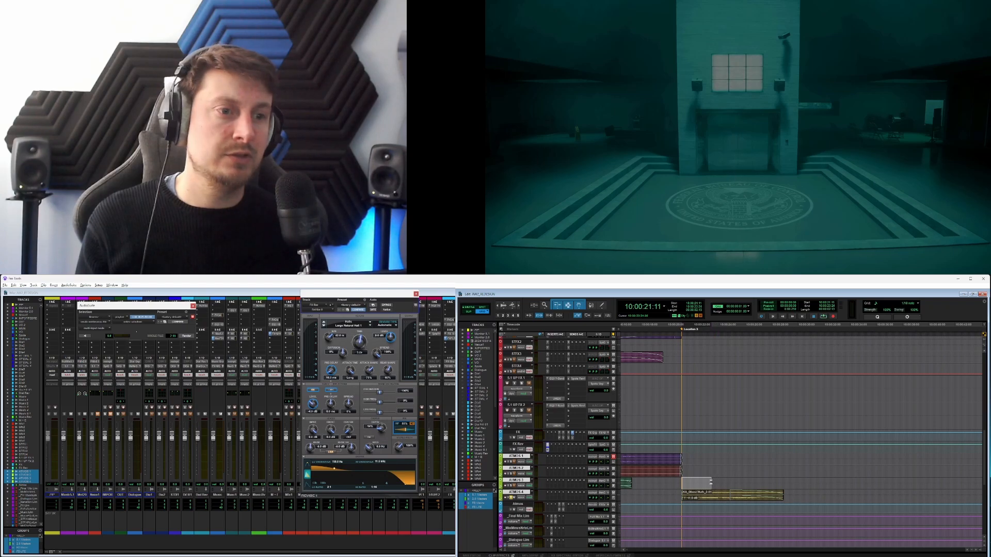
Switch to Krotos Studio, search the presets for "ding" and audition the building site preset across its XY pads.
click(710, 482)
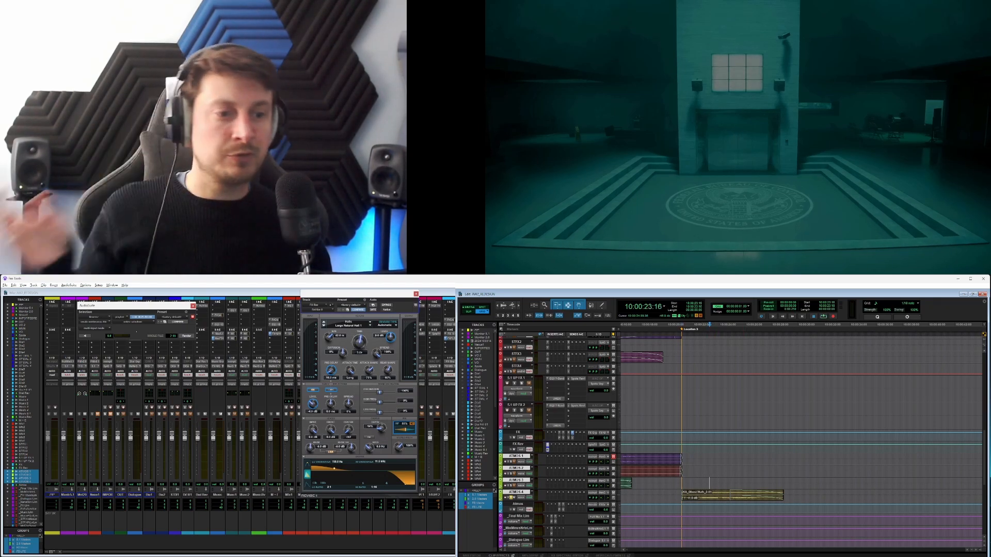
key(alt+Tab)
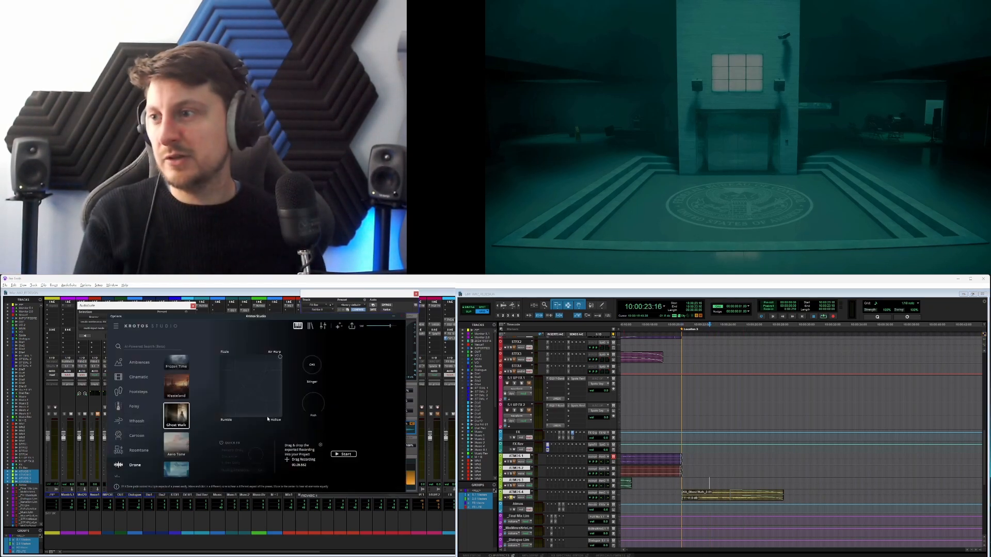
click(165, 348)
text(ding)
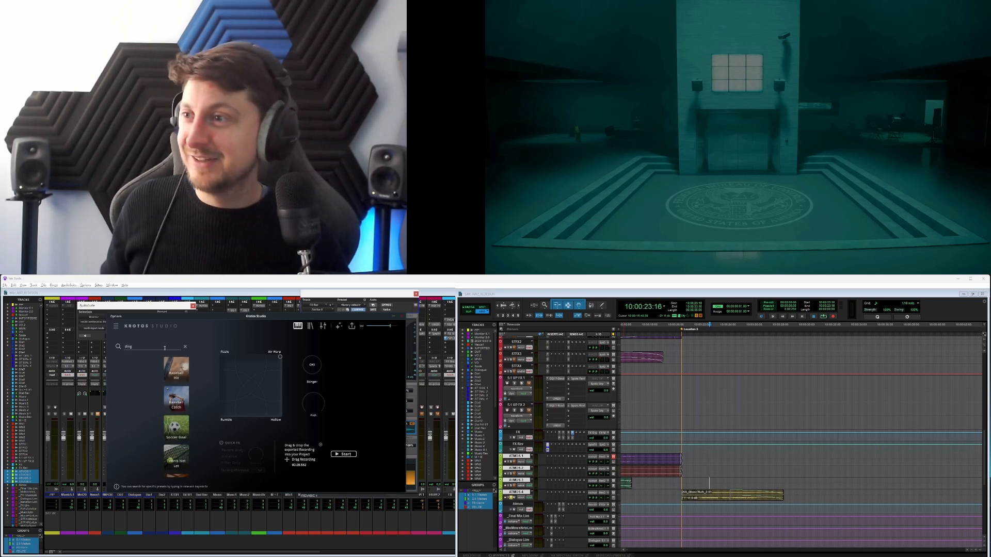
scroll(183, 447, down, 3)
scroll(183, 447, down, 3)
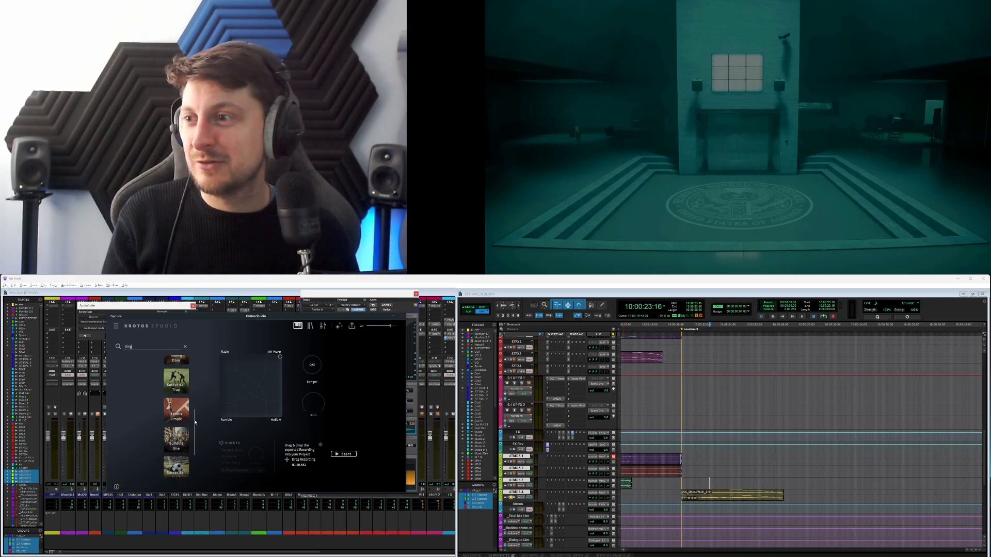
mouse_move(195, 447)
mouse_down()
mouse_move(194, 396)
mouse_move(194, 445)
mouse_up()
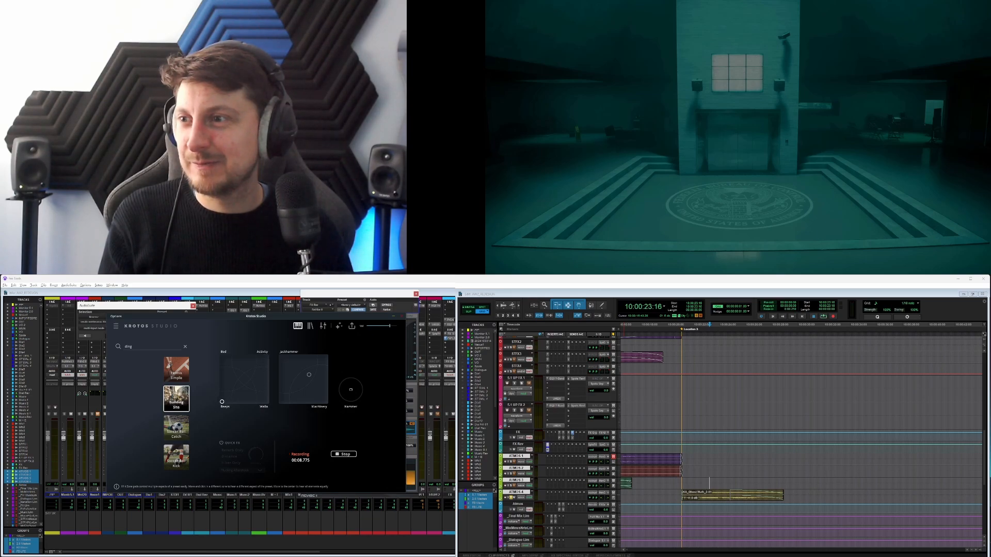
drag(222, 402, 250, 380)
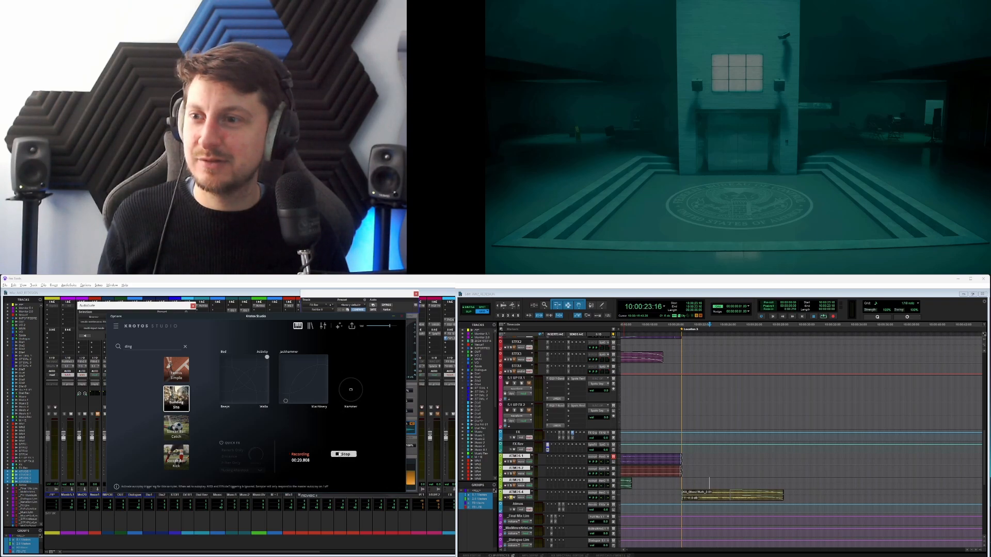
scroll(179, 422, up, 8)
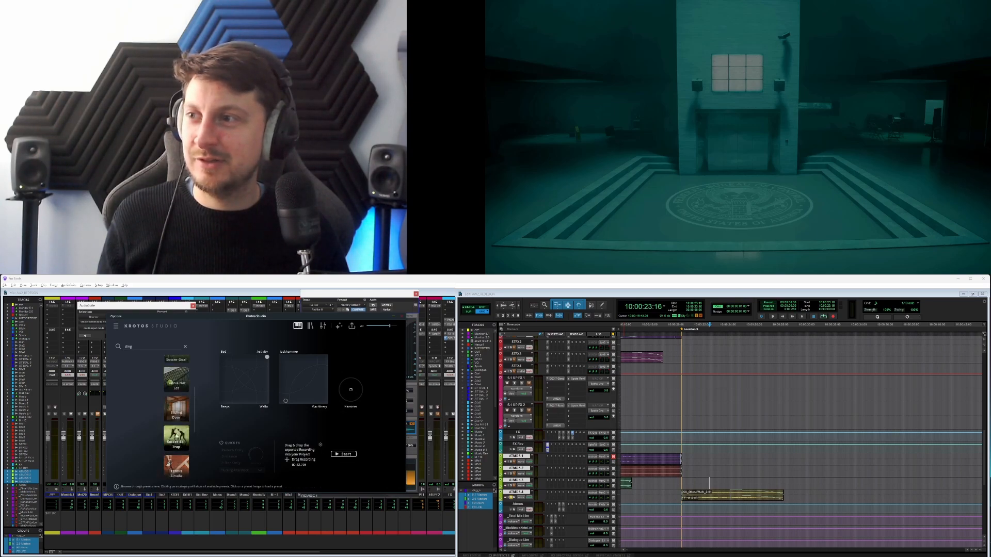
Clear the preset search and look through the presets in the Interface category.
click(185, 346)
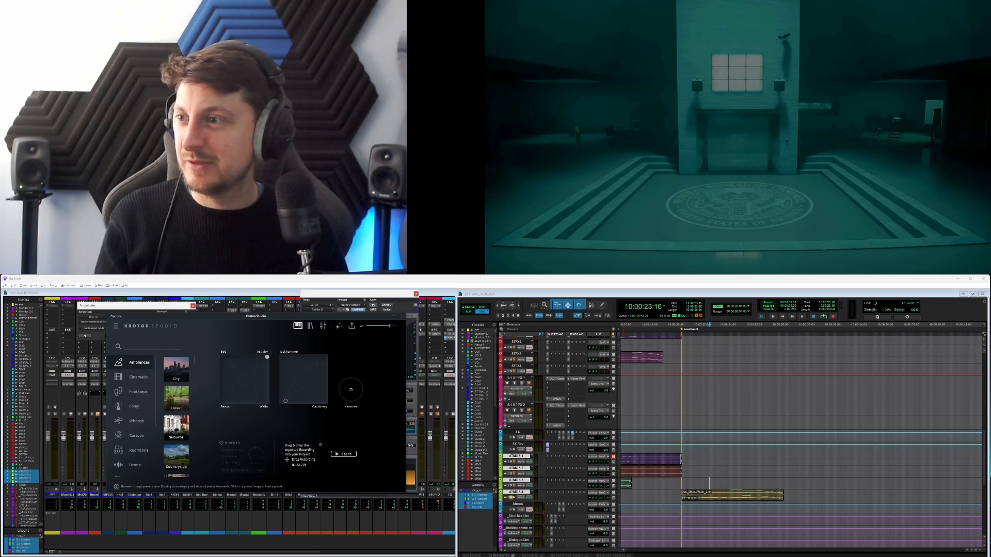
scroll(144, 449, down, 4)
scroll(144, 448, down, 1)
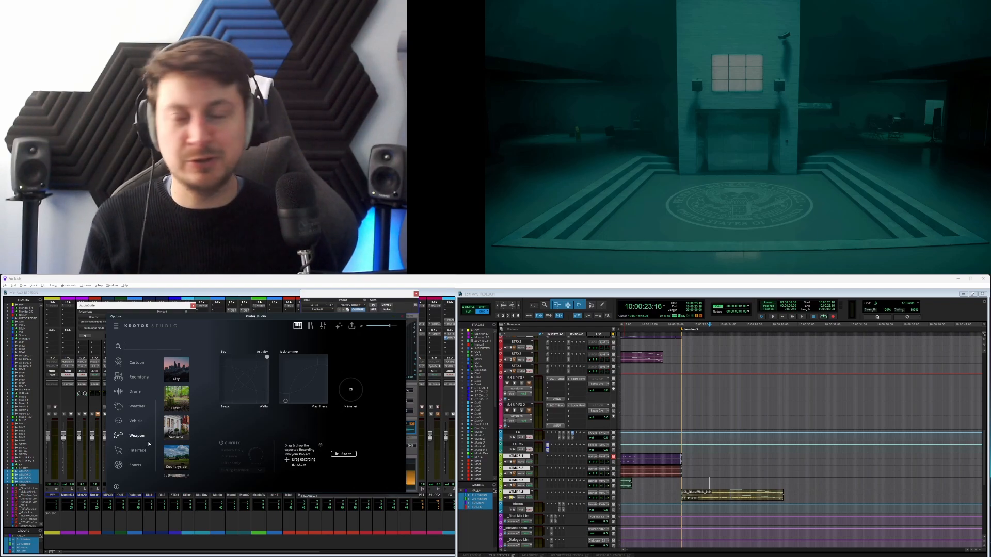
click(134, 457)
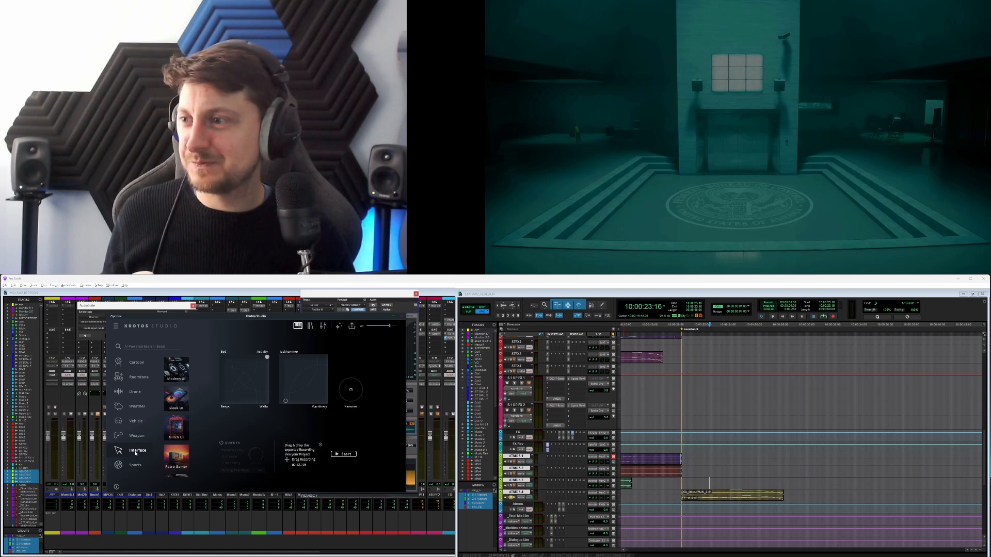
scroll(178, 460, down, 4)
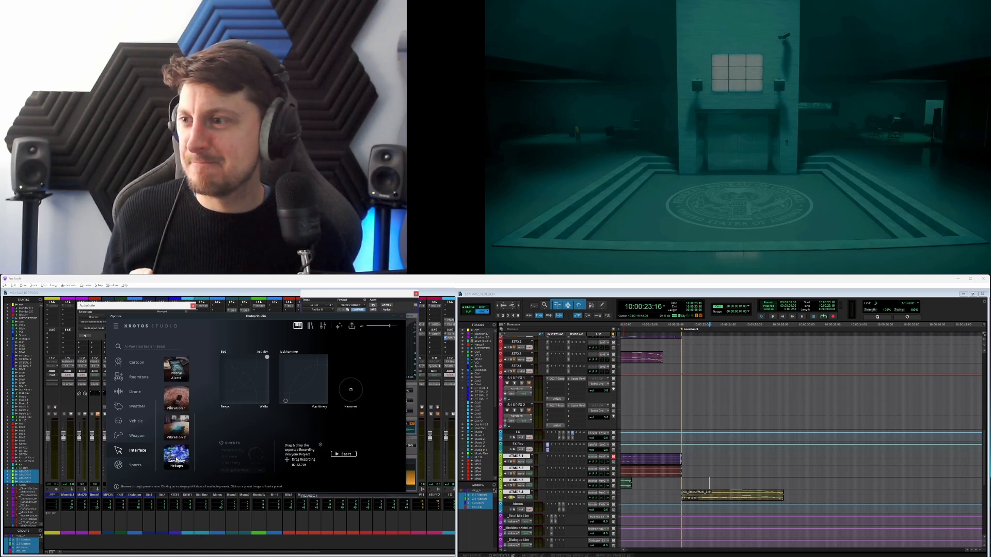
scroll(180, 460, up, 4)
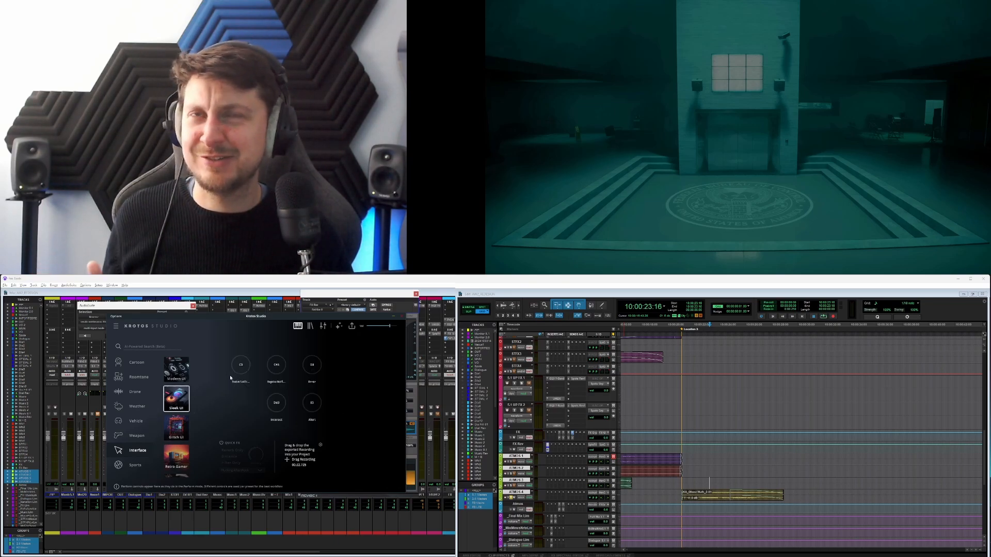
Load the Sleek UI preset and audition several of its interface sounds.
click(176, 399)
click(277, 367)
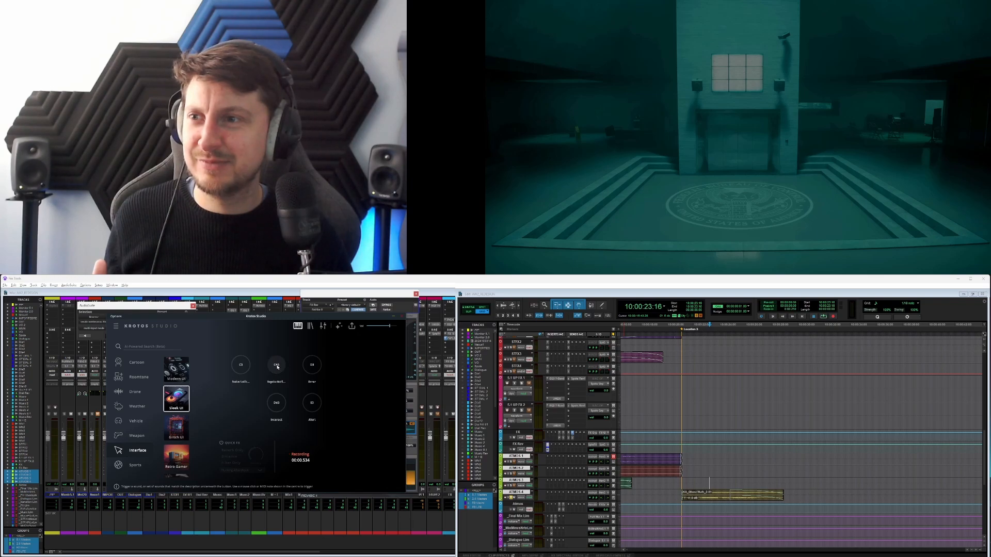
click(314, 404)
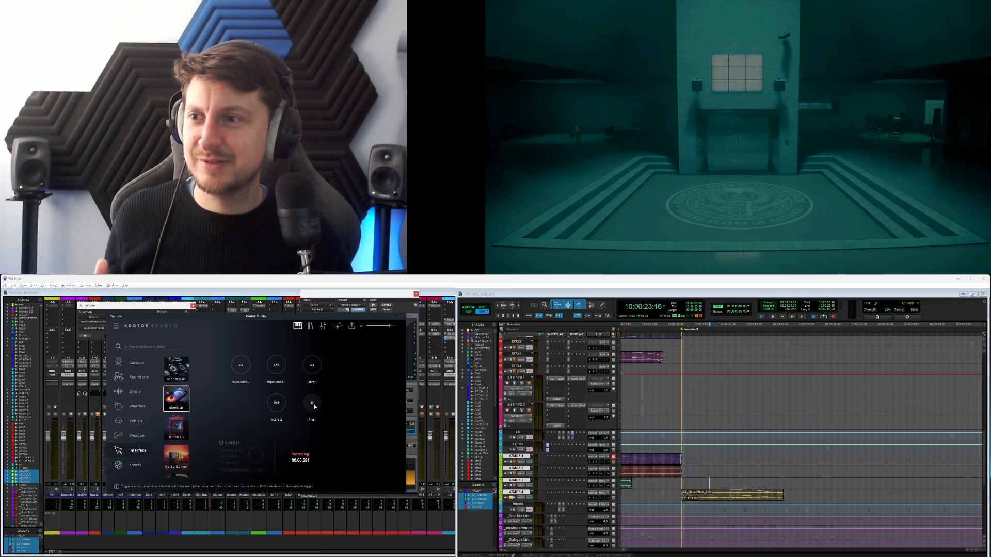
click(269, 400)
click(236, 370)
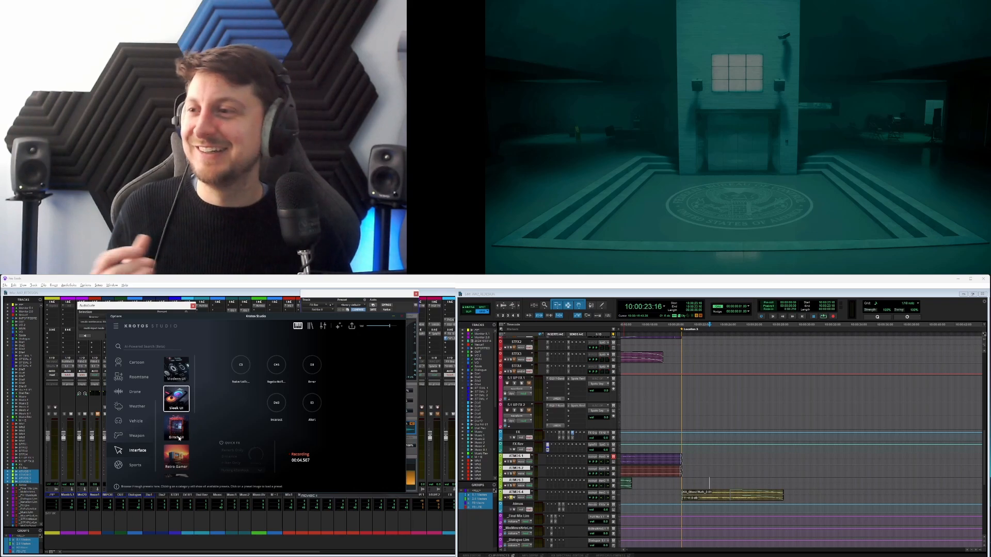
Load the Pickups preset from the Interface category and audition it on its XY pad.
scroll(178, 430, down, 3)
scroll(178, 430, down, 1)
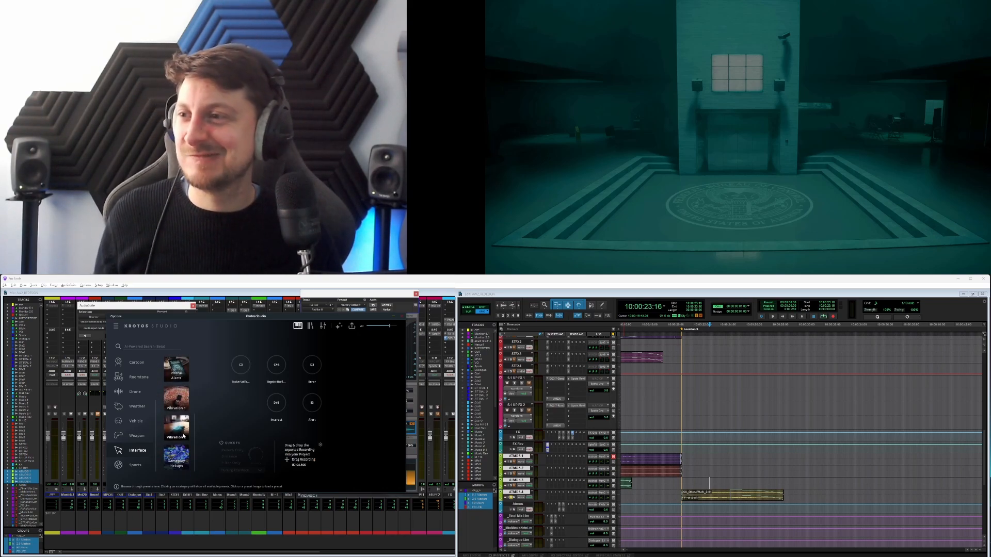
click(177, 467)
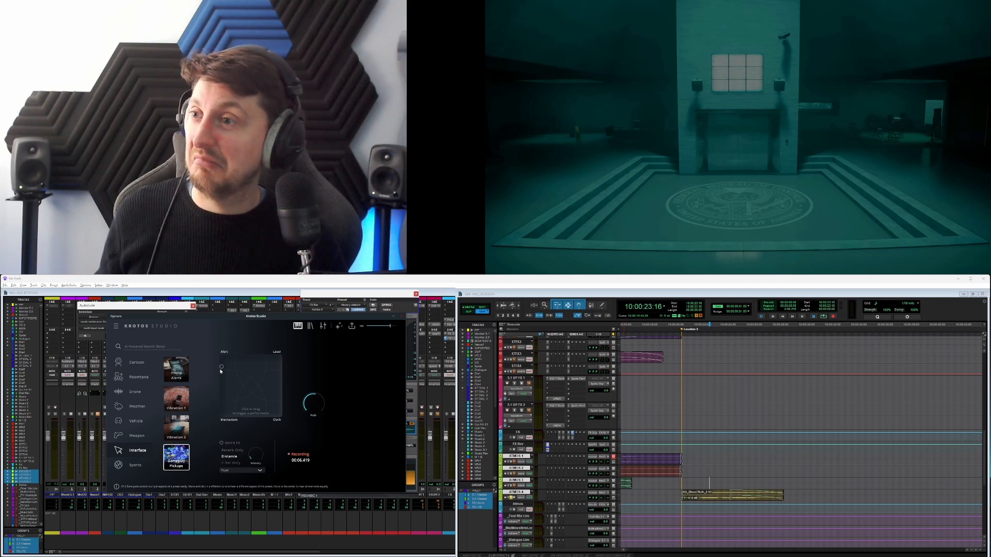
drag(221, 371, 222, 369)
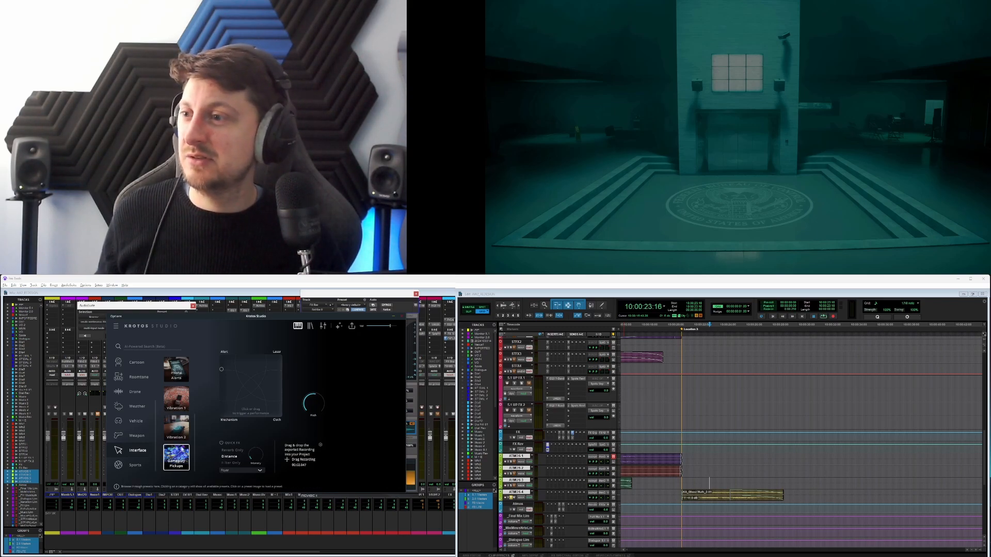
Load the Phone Alerts preset and audition its Message 1 and Message 3 sounds.
scroll(183, 461, up, 3)
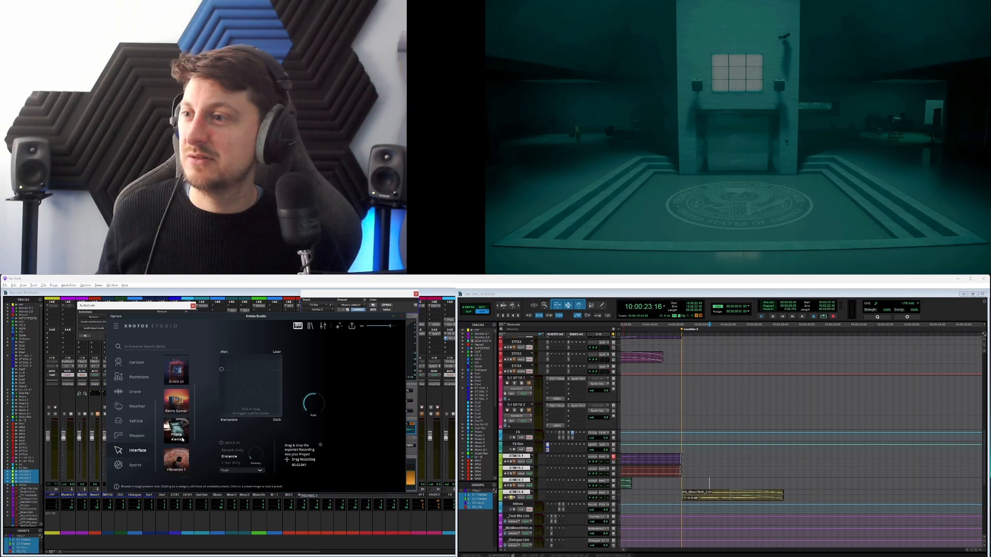
click(183, 439)
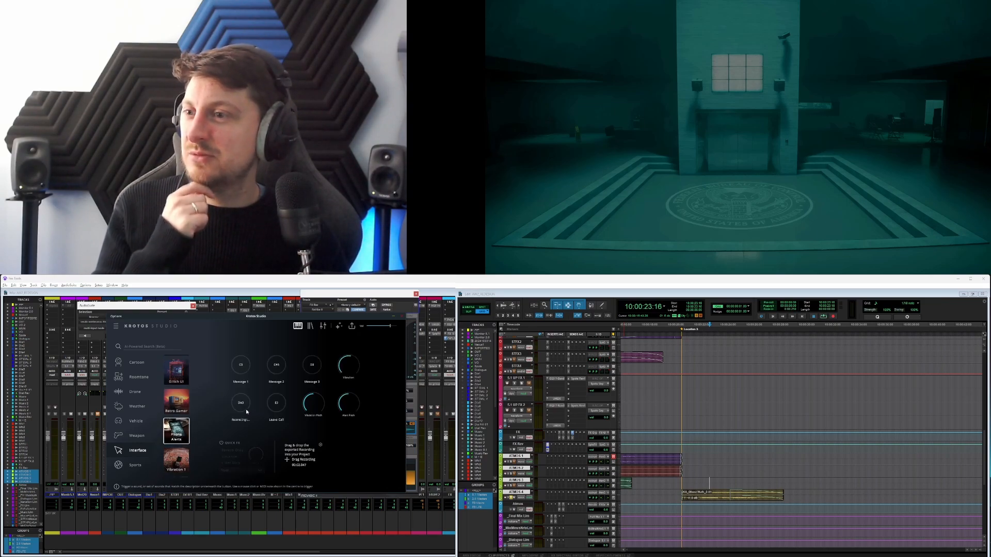
click(241, 366)
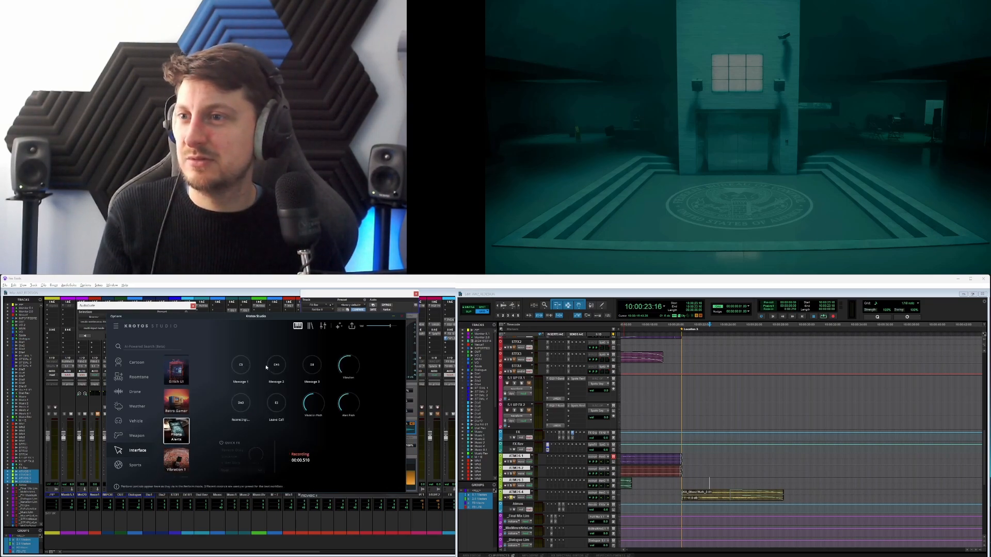
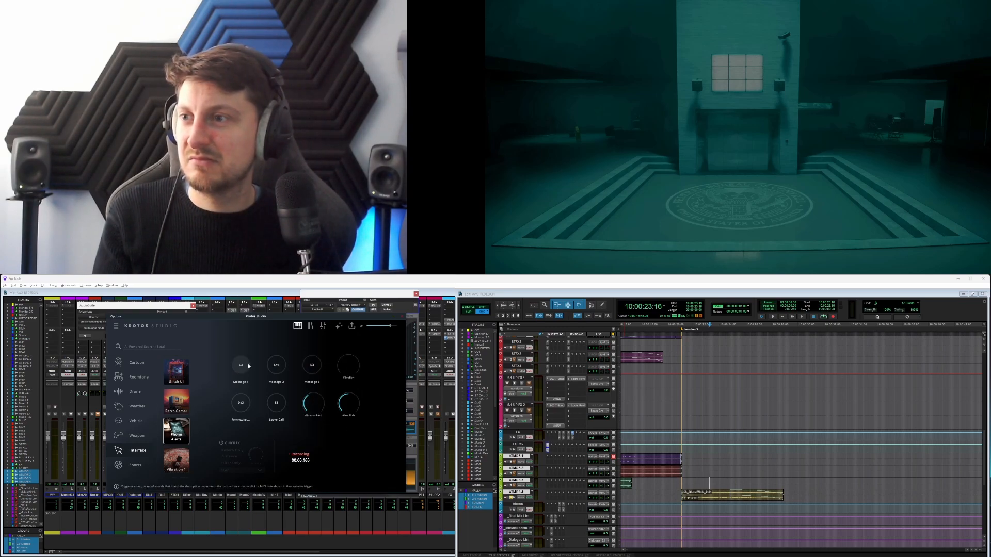
click(313, 368)
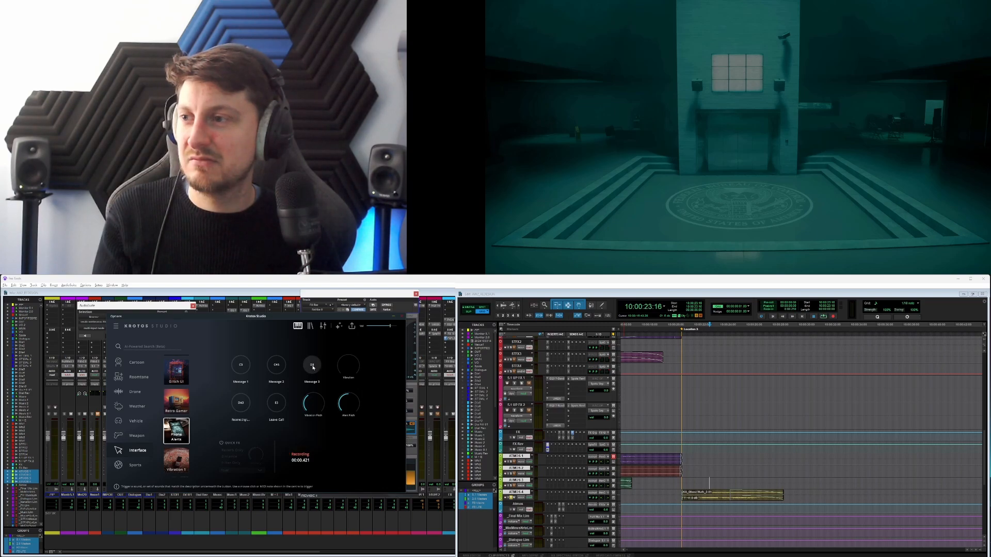
Search the presets for "bing", look through the results and clear the search.
scroll(188, 437, up, 2)
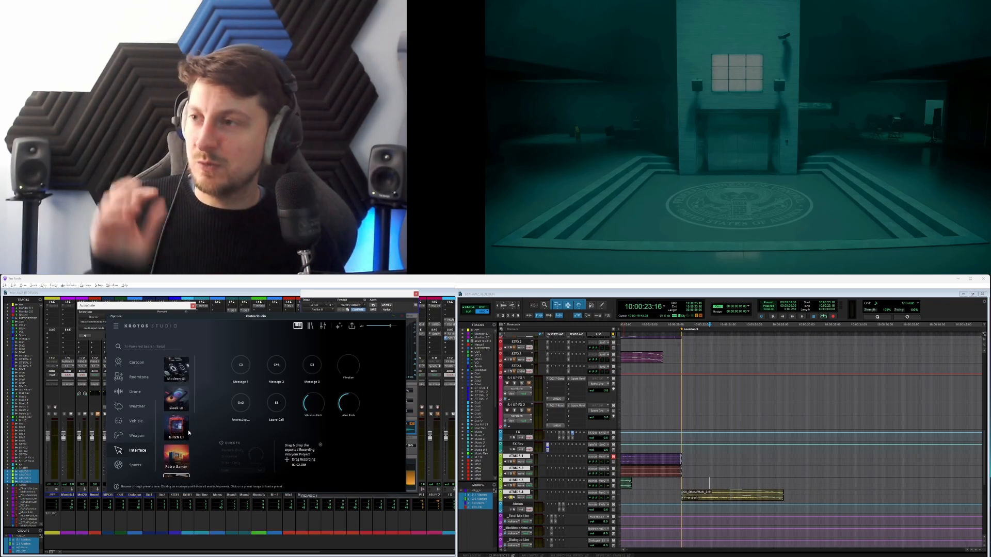
click(153, 347)
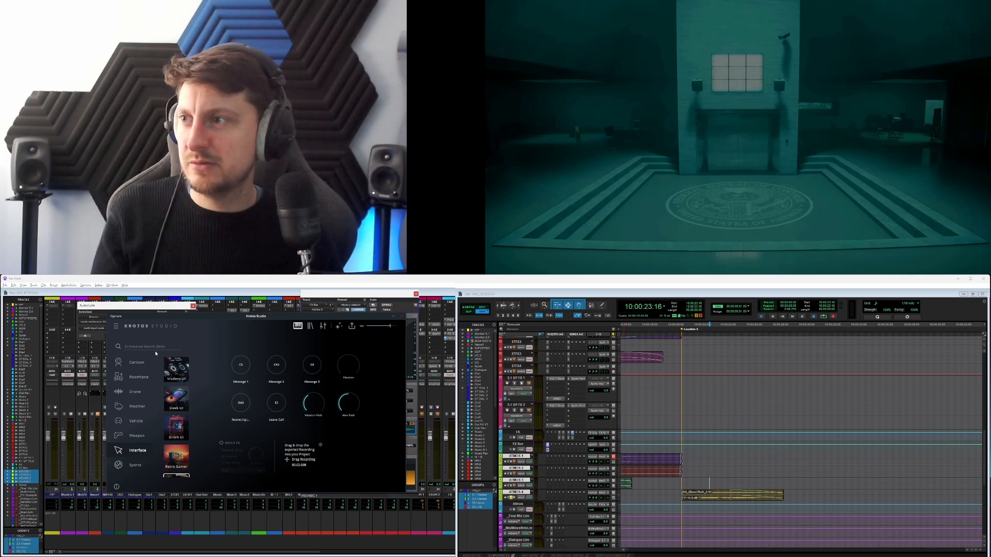
text(ui)
key(BackSpace)
key(BackSpace)
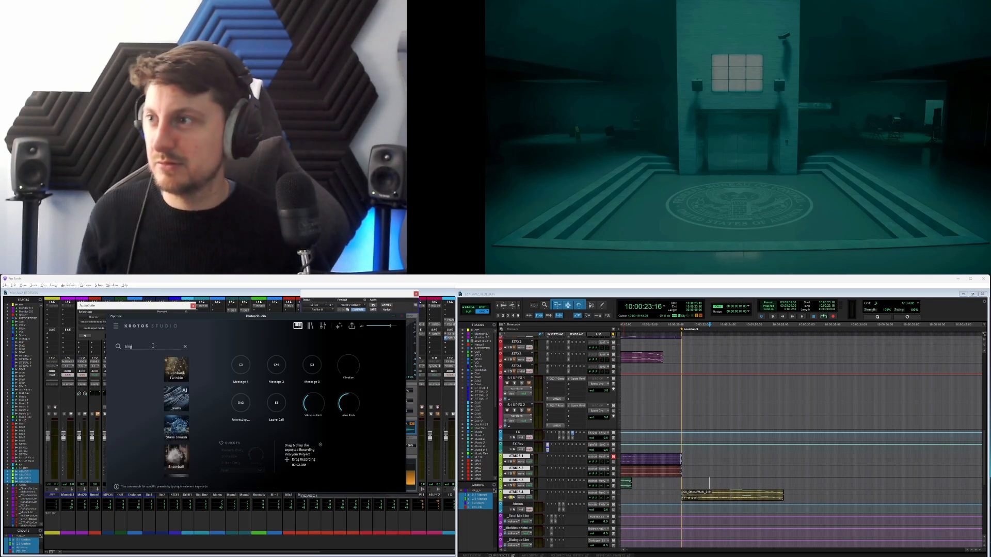
text(bing)
scroll(171, 387, down, 4)
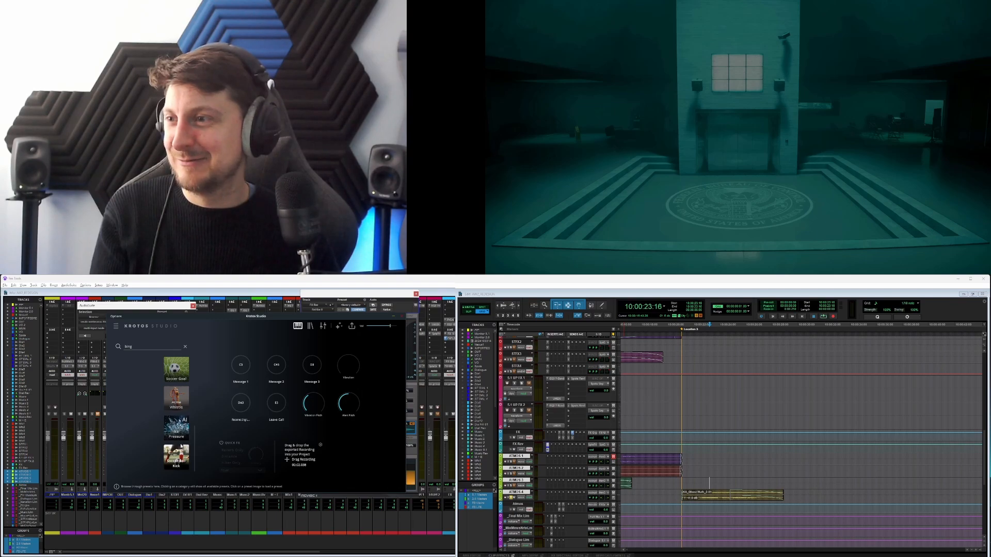
scroll(176, 459, up, 3)
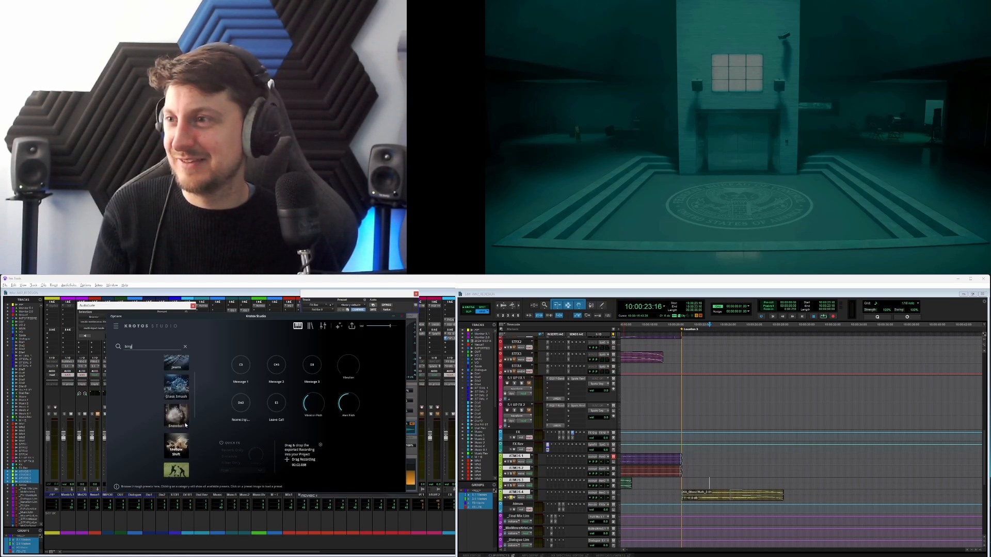
scroll(179, 413, up, 2)
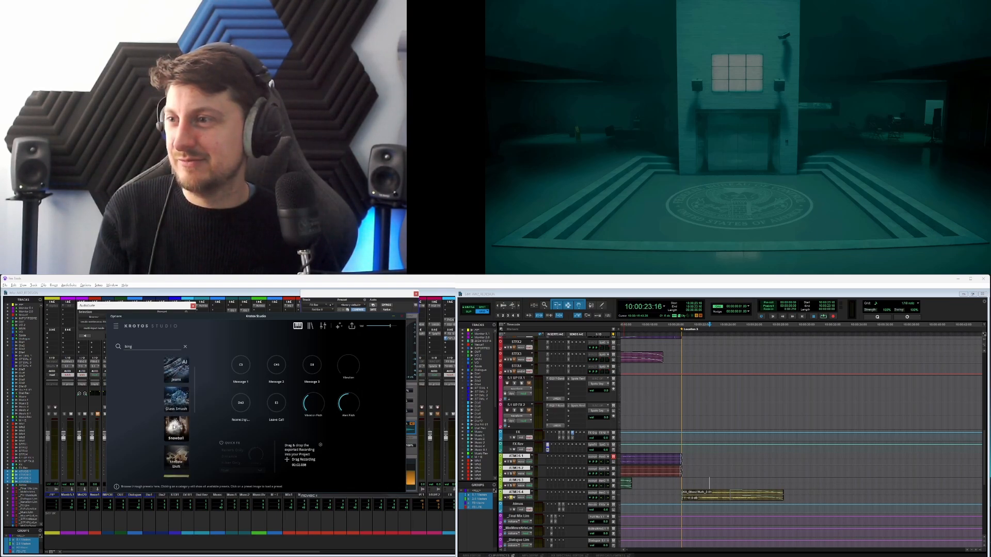
click(184, 347)
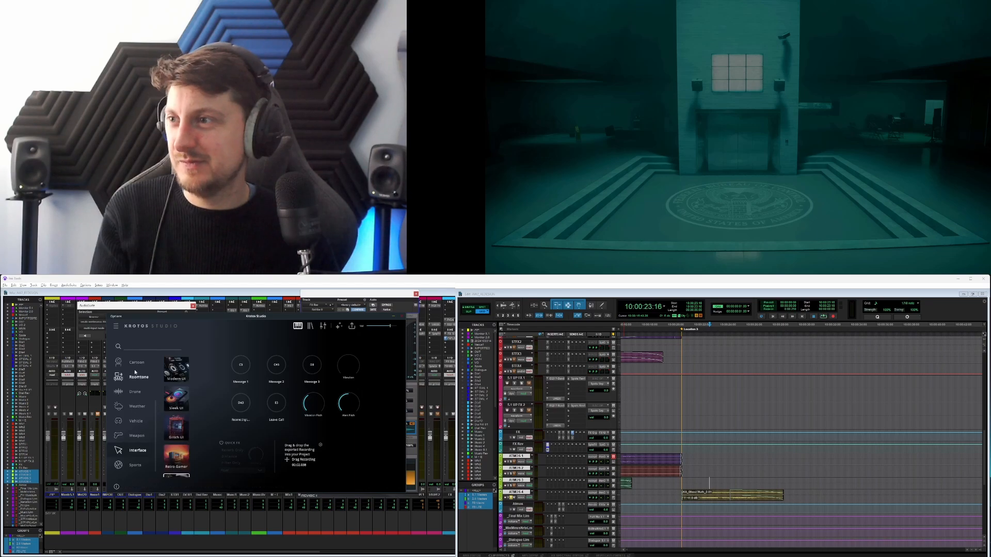
Look through the presets in the Weapon category for a suitable sound.
scroll(128, 446, up, 1)
click(131, 459)
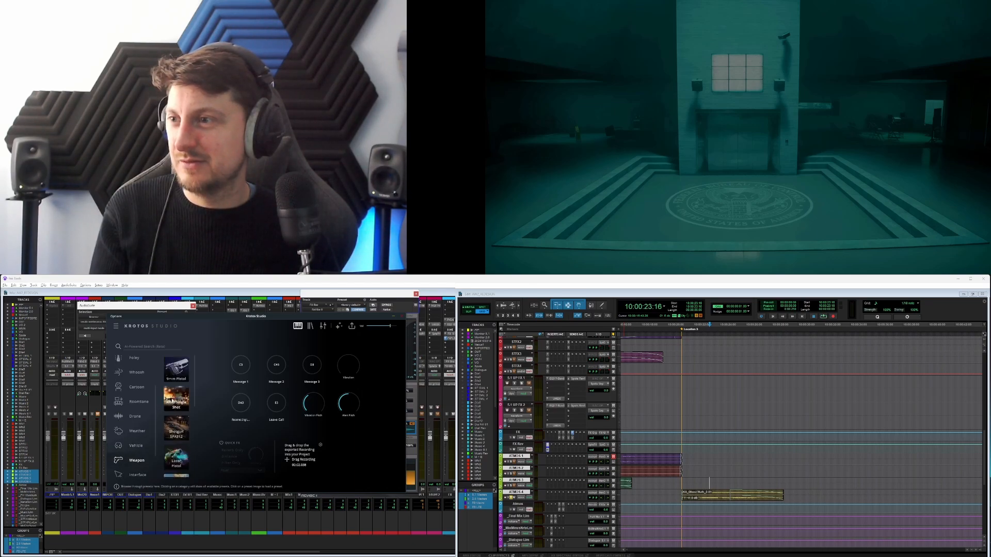
scroll(174, 403, down, 2)
scroll(175, 413, down, 1)
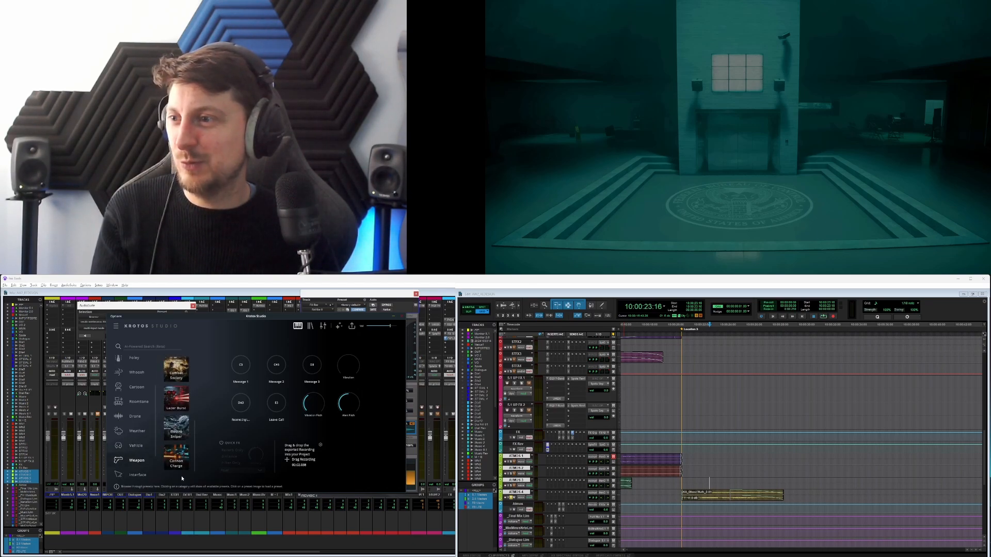
scroll(176, 453, up, 3)
Load the Powerup preset from the Cartoon category and audition its Synth sound.
scroll(138, 464, up, 3)
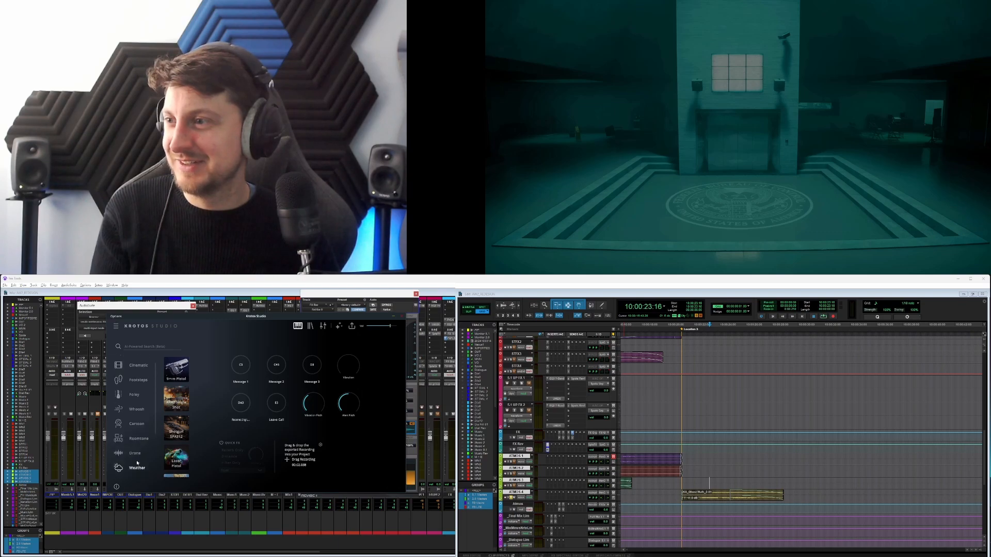
click(138, 439)
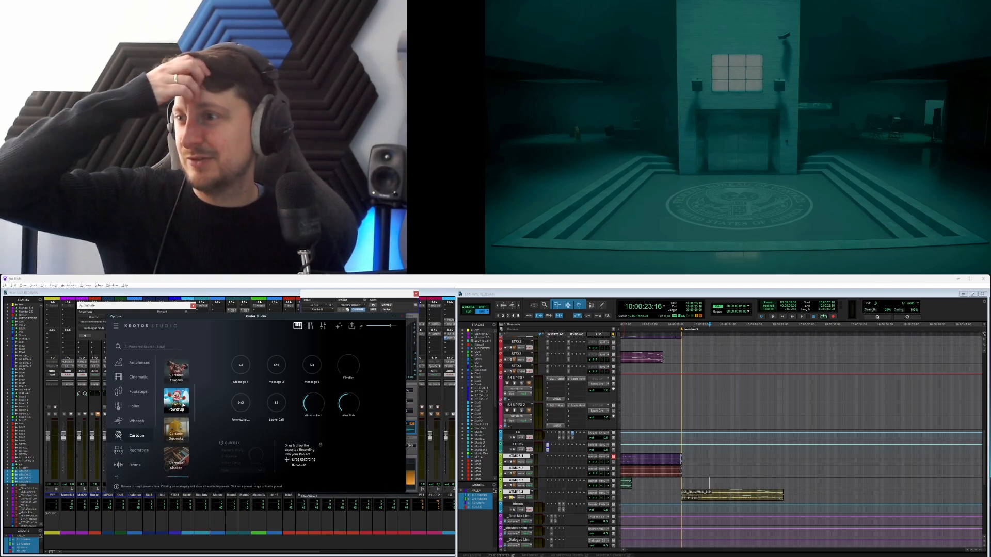
click(189, 402)
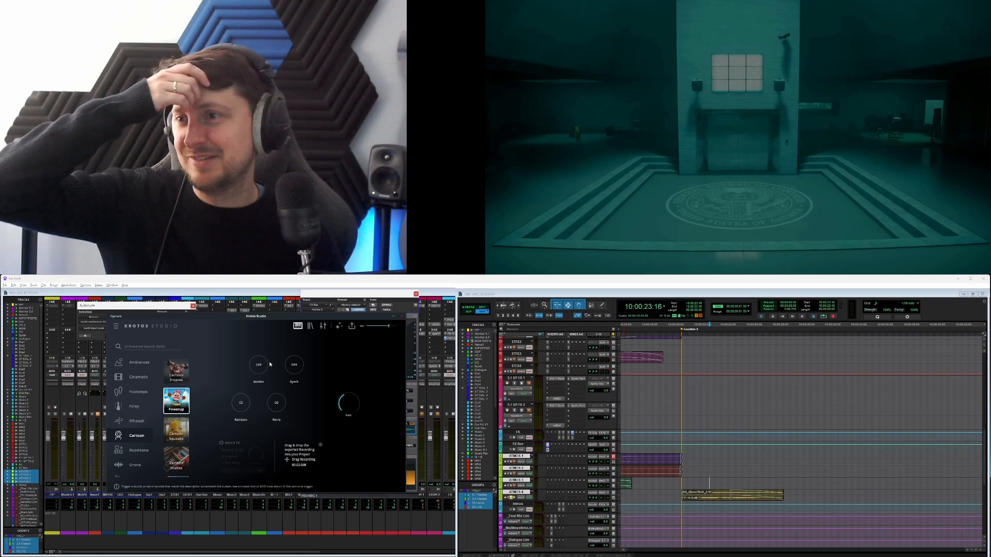
click(295, 365)
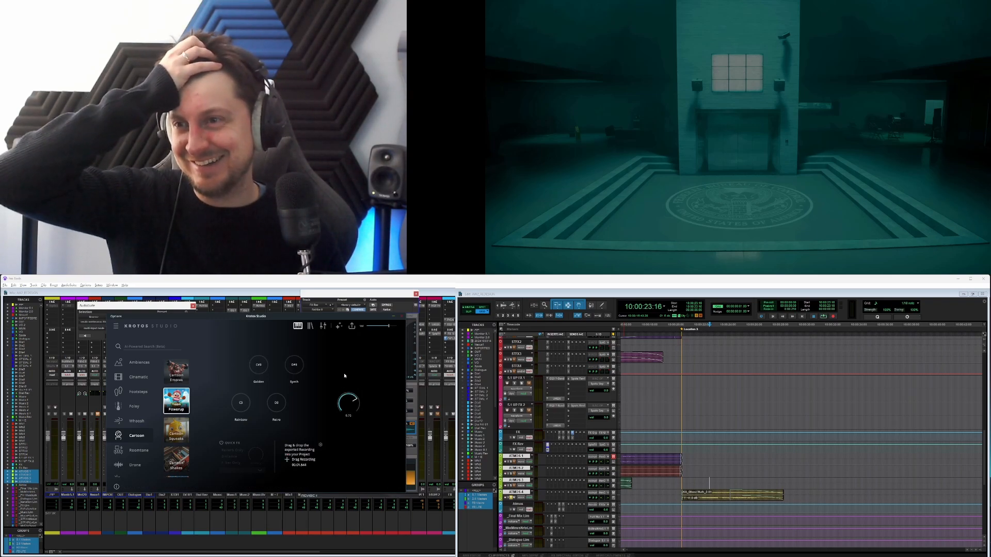
click(289, 364)
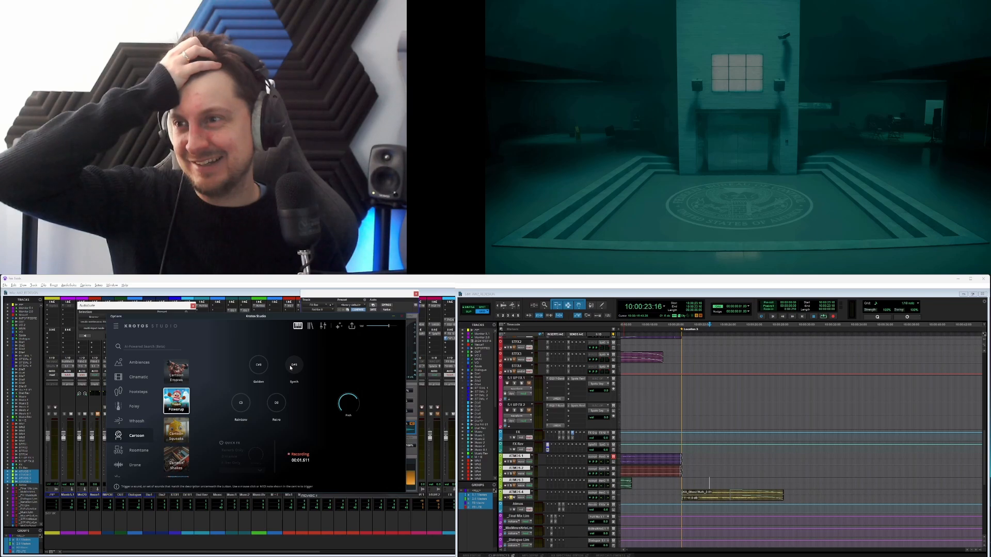
click(292, 371)
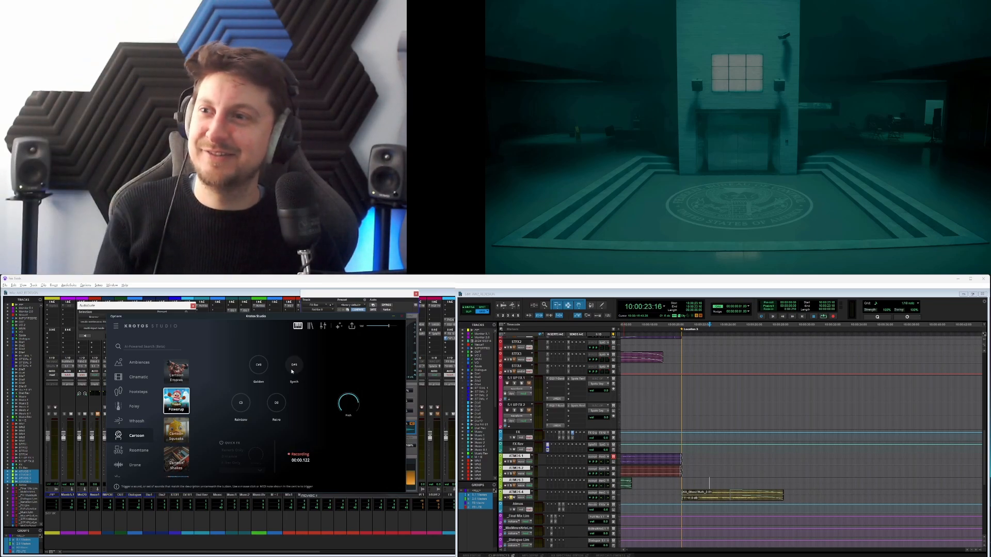
click(293, 367)
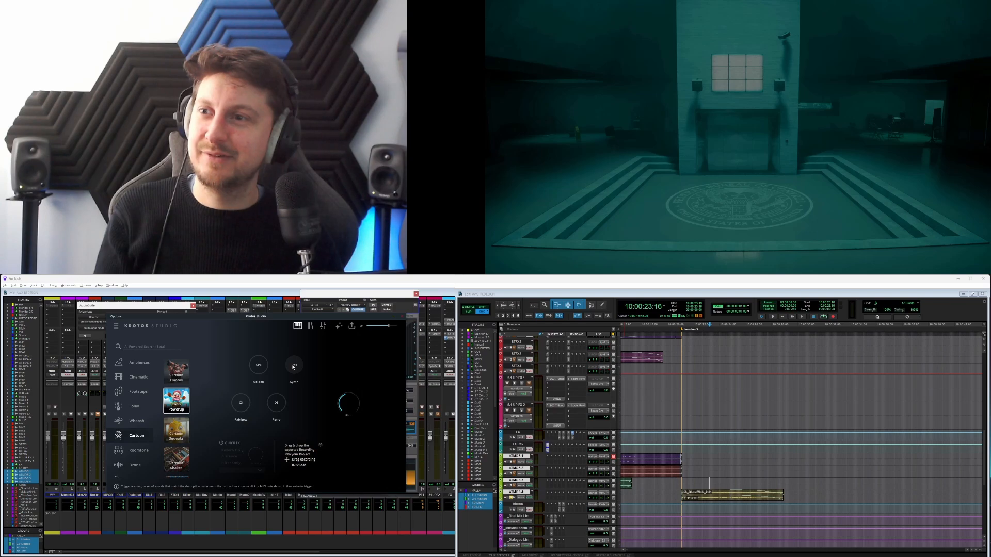
Audition the Powerup preset's Synth sound at different pitch settings and capture a recording of it.
mouse_move(346, 400)
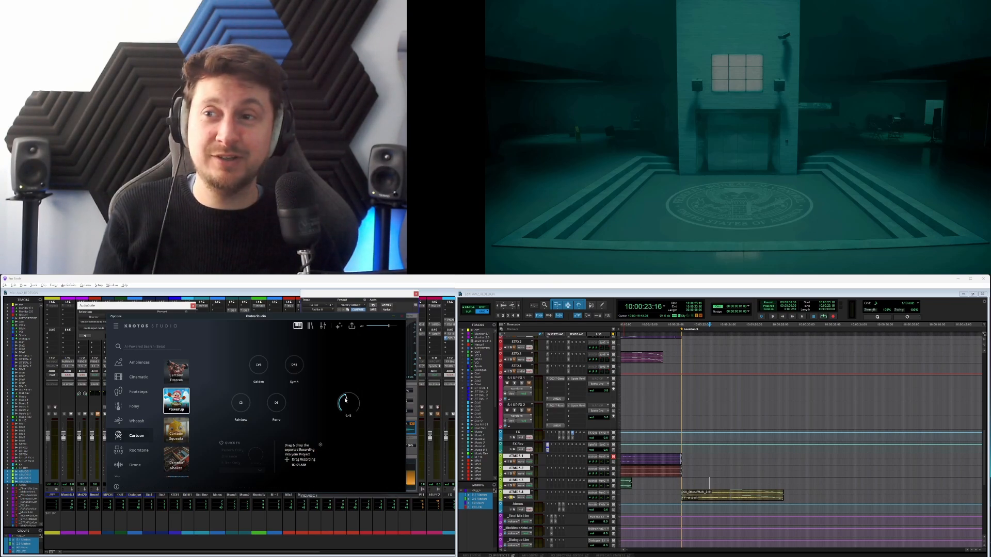
click(295, 367)
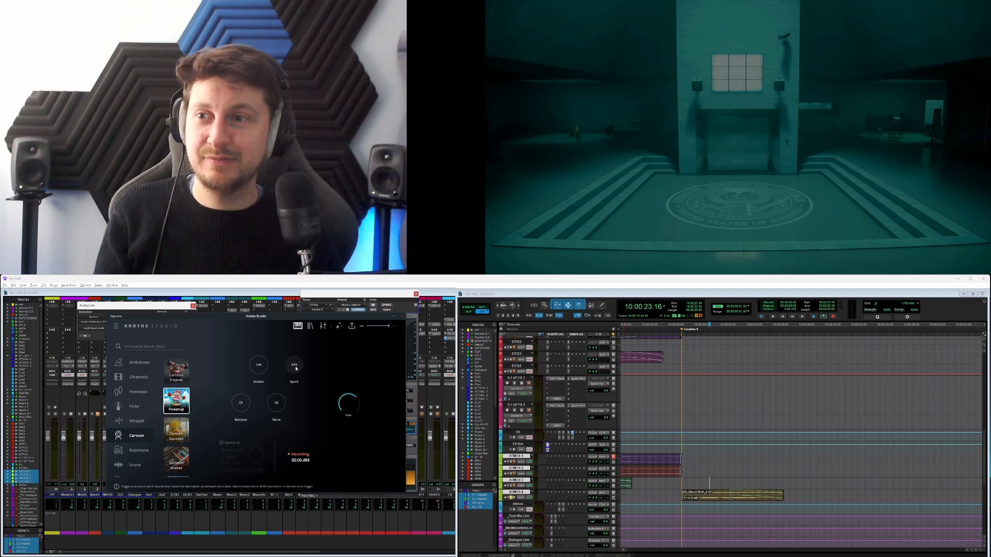
drag(349, 401, 349, 418)
click(298, 372)
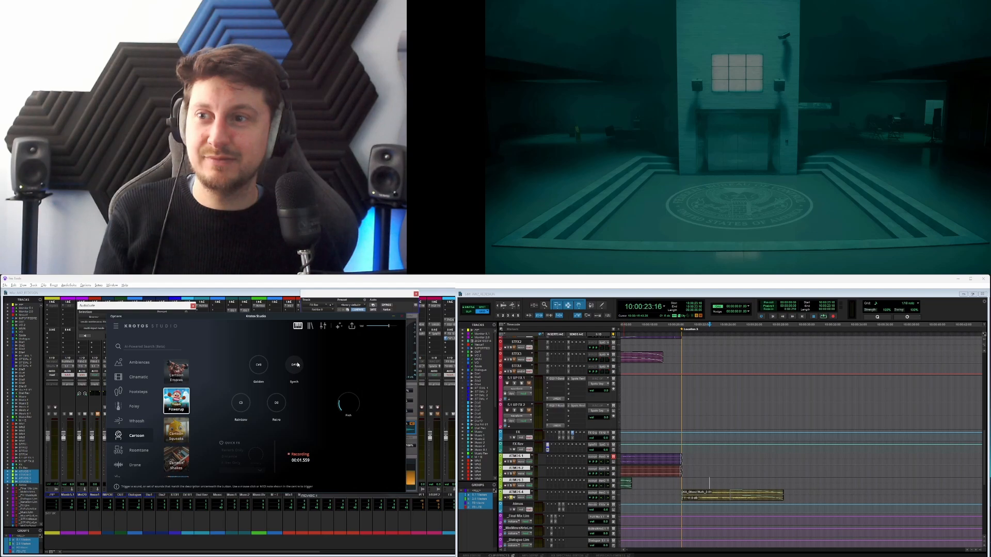
click(299, 370)
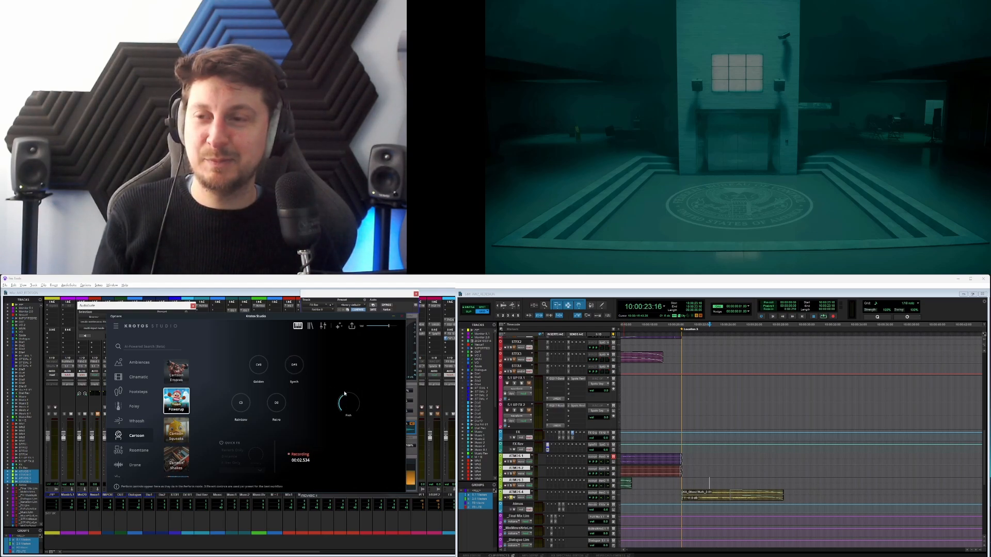
mouse_move(345, 405)
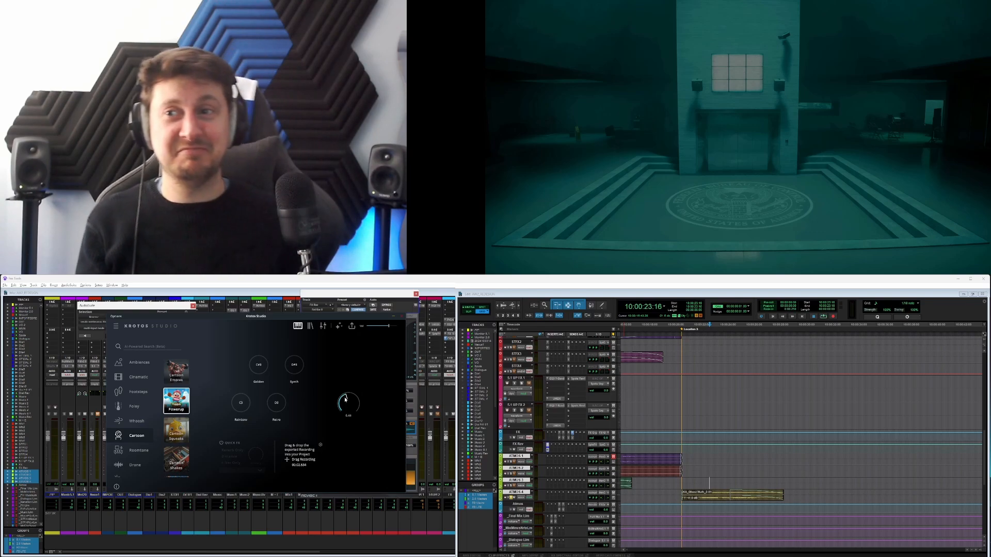
click(301, 367)
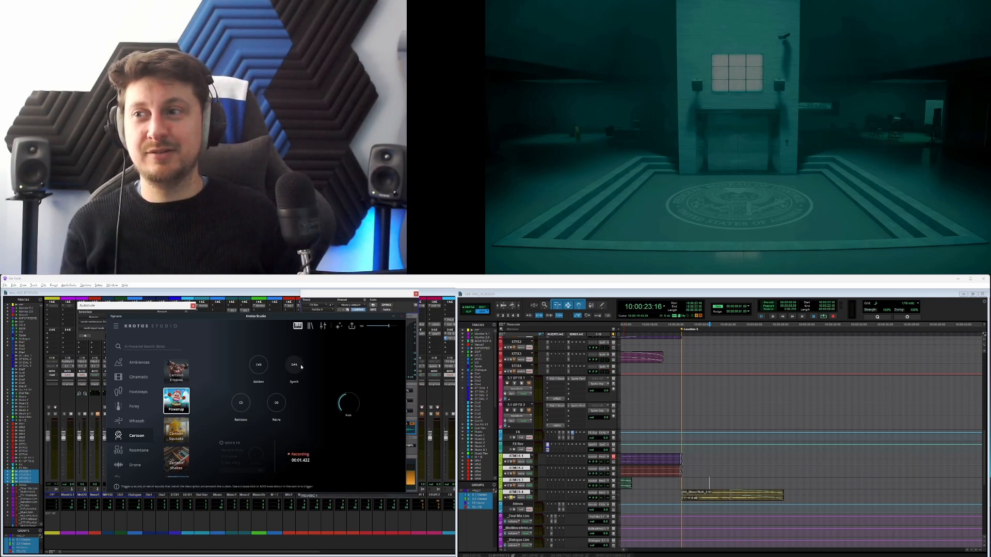
click(299, 367)
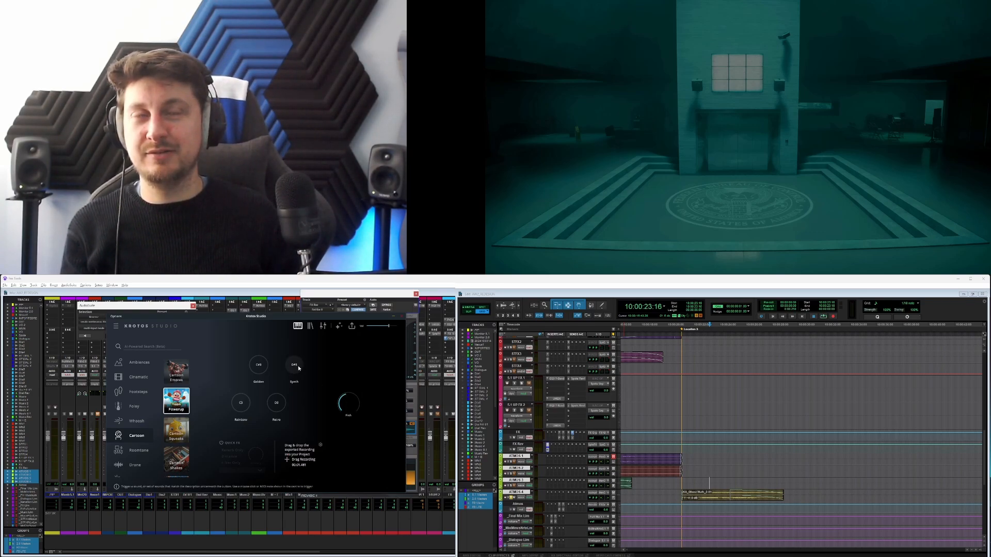
click(298, 370)
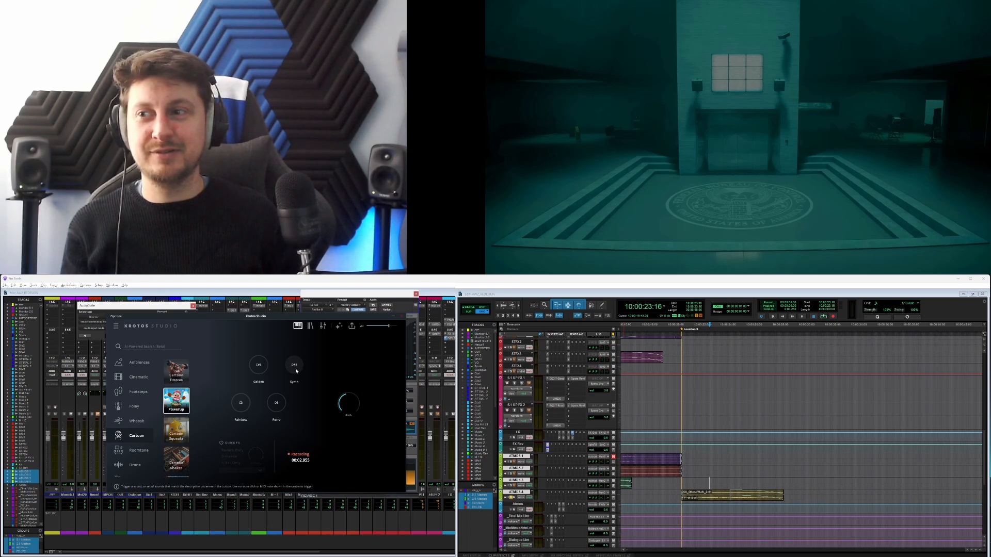
click(260, 365)
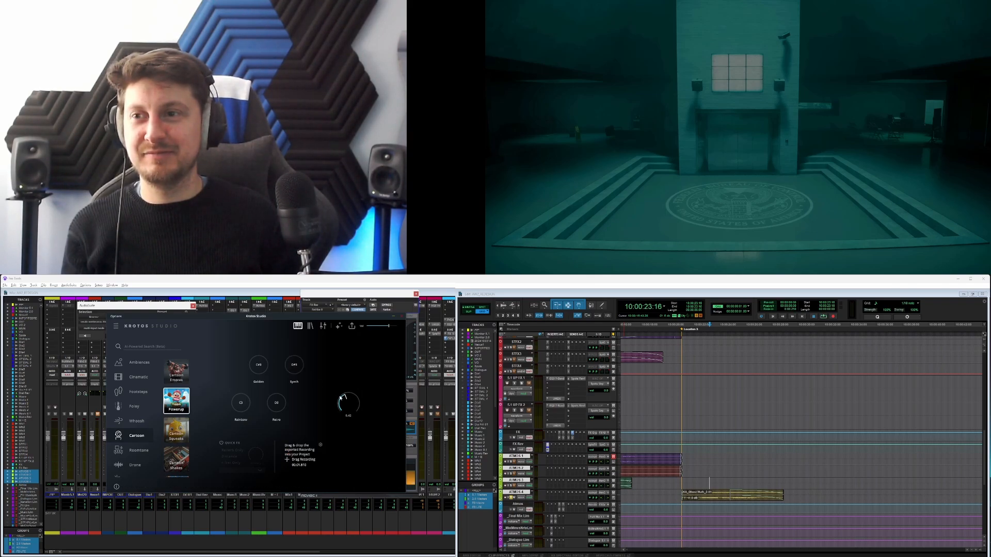
click(296, 367)
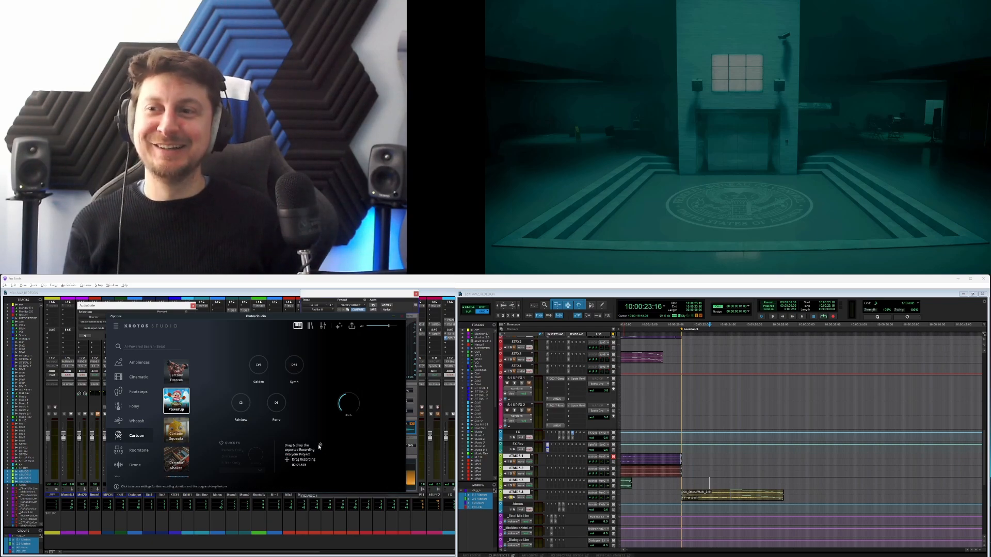
Place the Powerup recording on the STFX1 track just after the scene marker, enlarge the track and play the clip.
drag(301, 460, 694, 364)
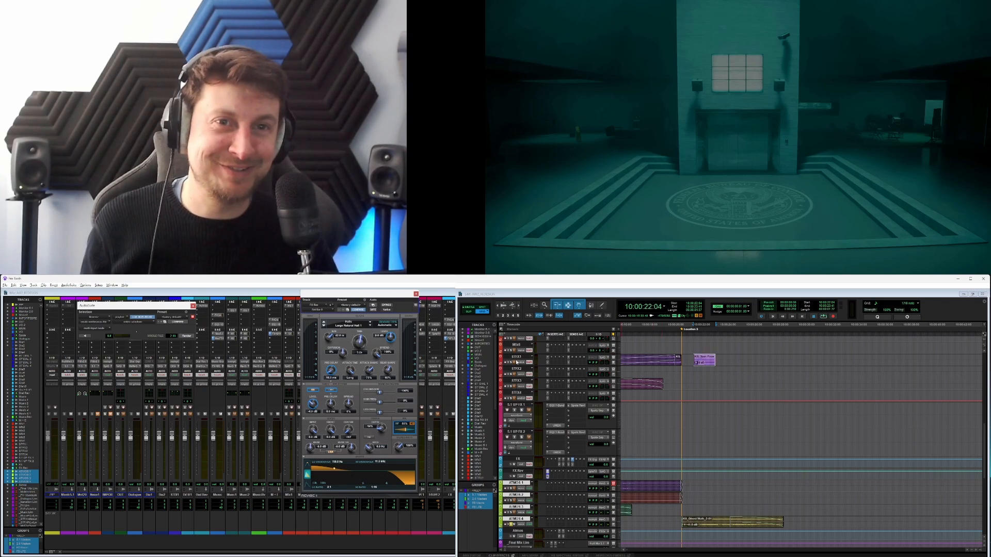
click(708, 357)
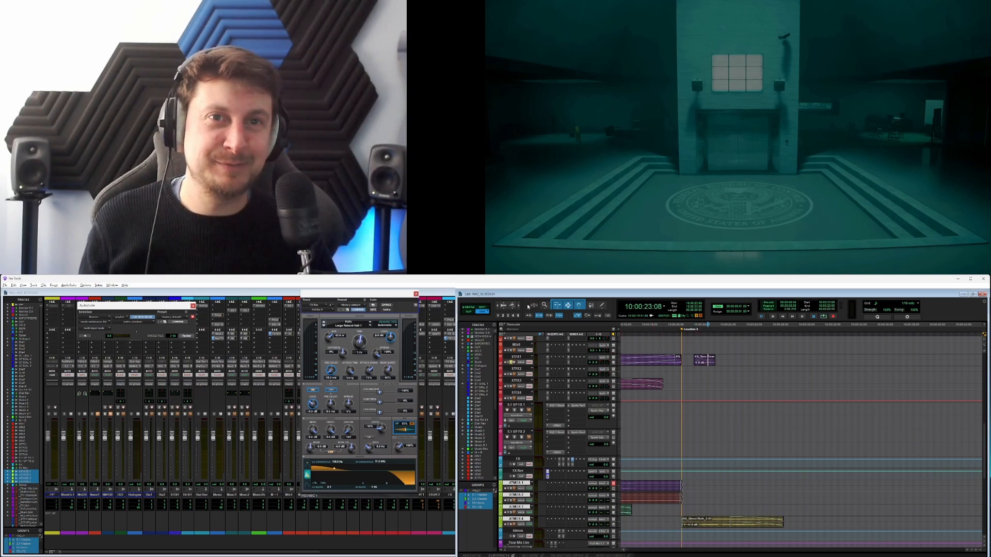
key(t)
key(t)
key(t)
key(t)
key(r)
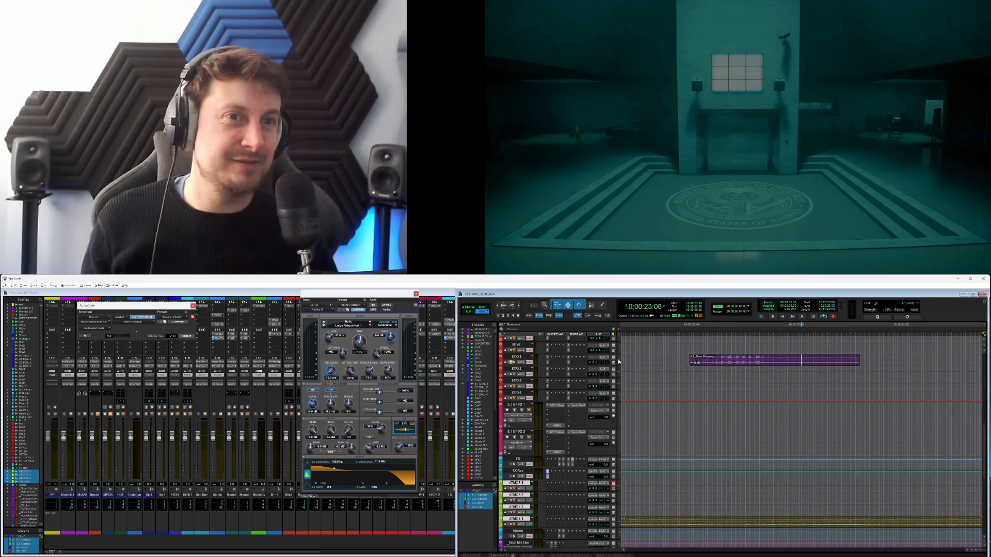
click(618, 361)
click(636, 386)
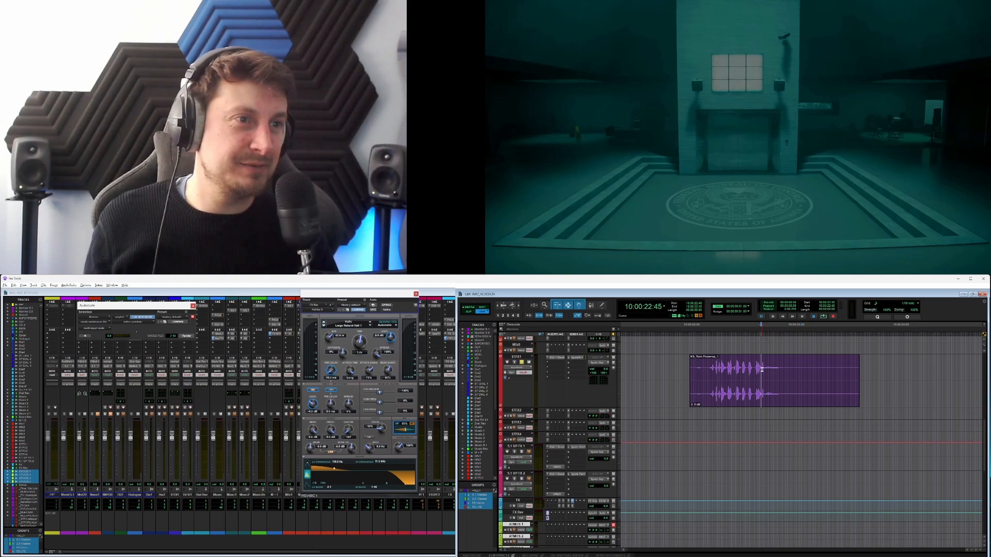
key(space)
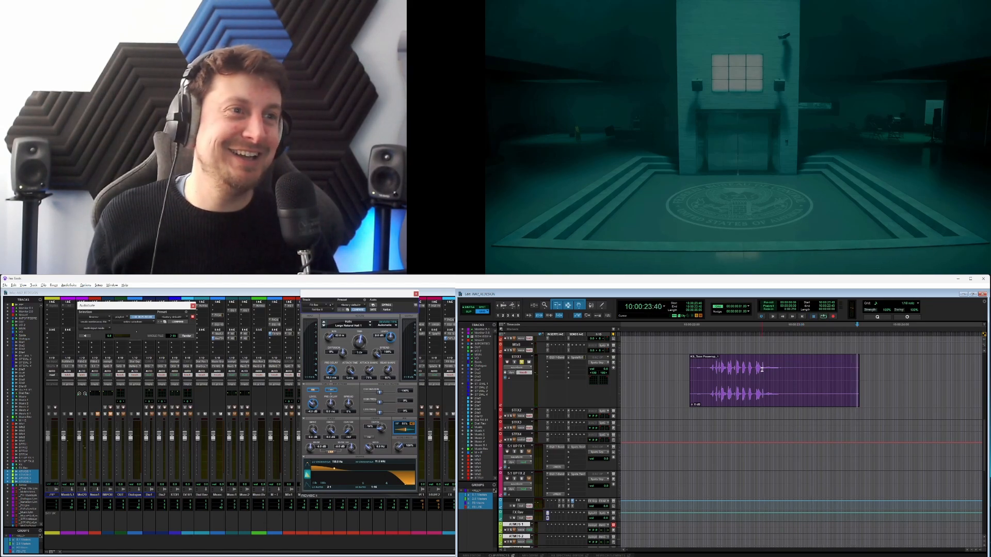
Trim the start of the Powerup clip to its last hit and play it back.
key(a)
key(ctrl+z)
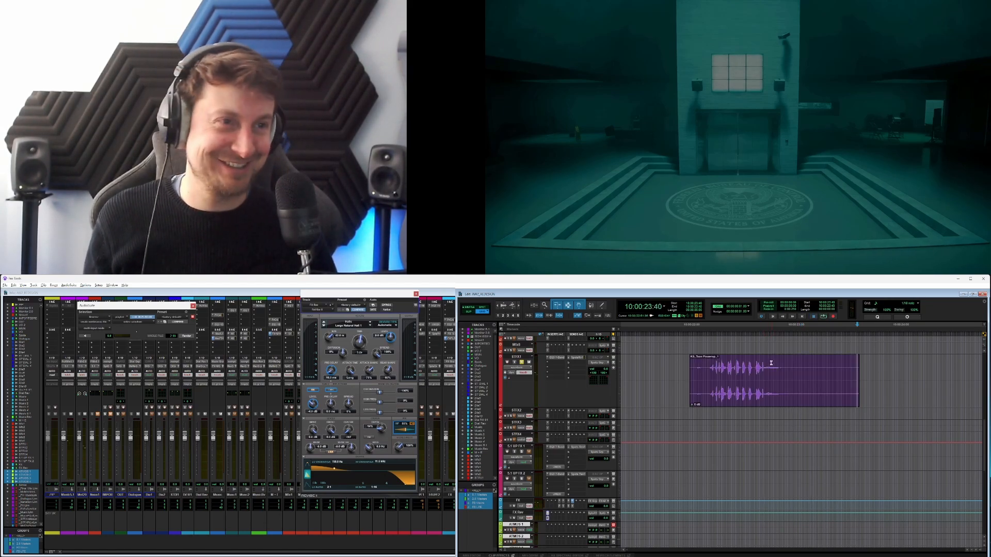
click(760, 364)
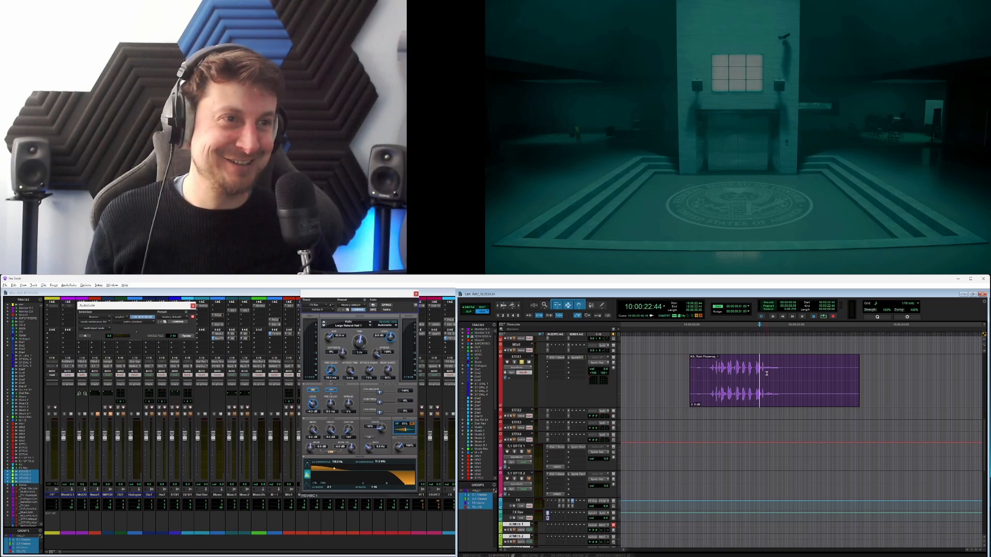
key(a)
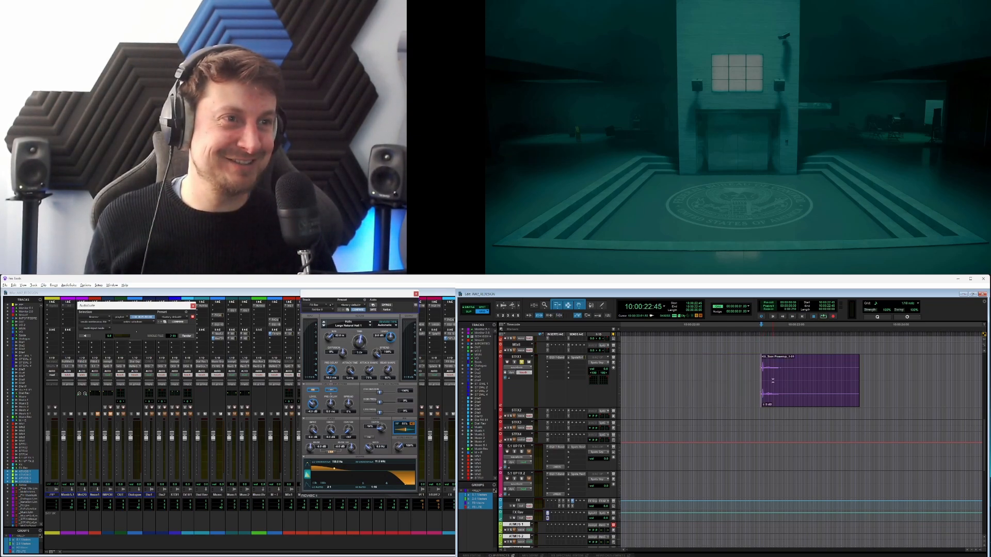
click(787, 400)
key(space)
key(space)
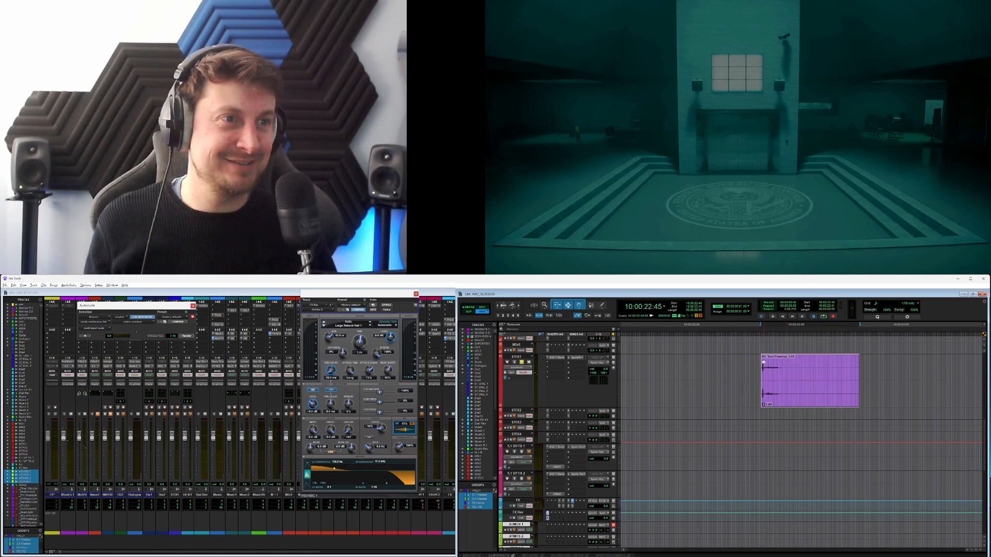
Add a fade-in to the Powerup clip and cut its silent tail short with a fade-out.
drag(762, 357, 768, 365)
click(804, 401)
click(791, 364)
key(s)
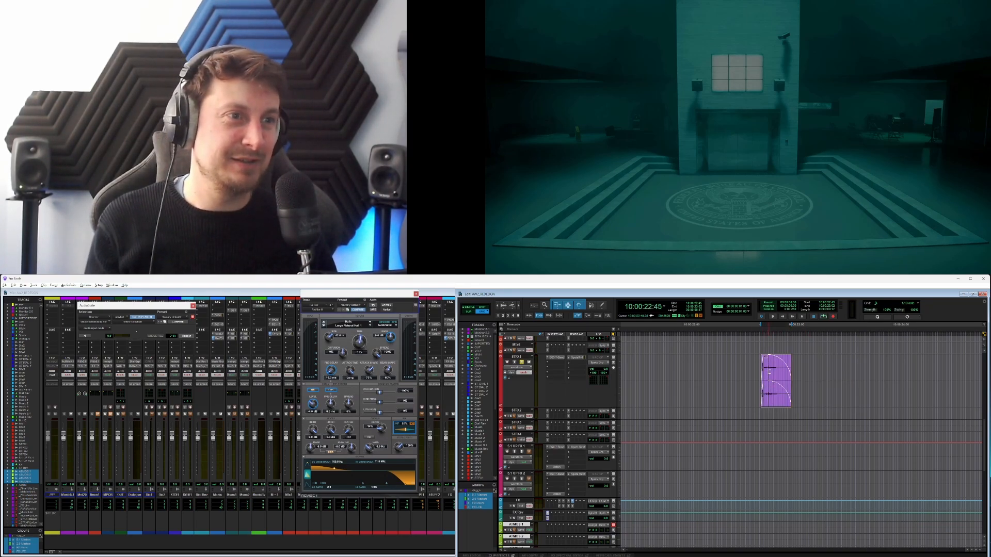
Adjust the Powerup clip's fades so the hit decays faster, and play back each version.
drag(769, 372, 763, 375)
click(753, 370)
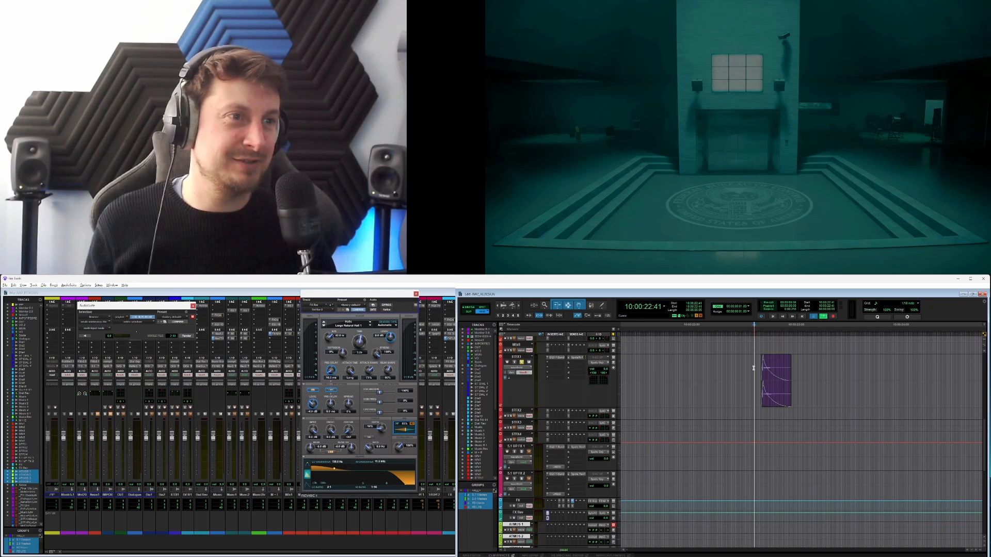
key(space)
key(space)
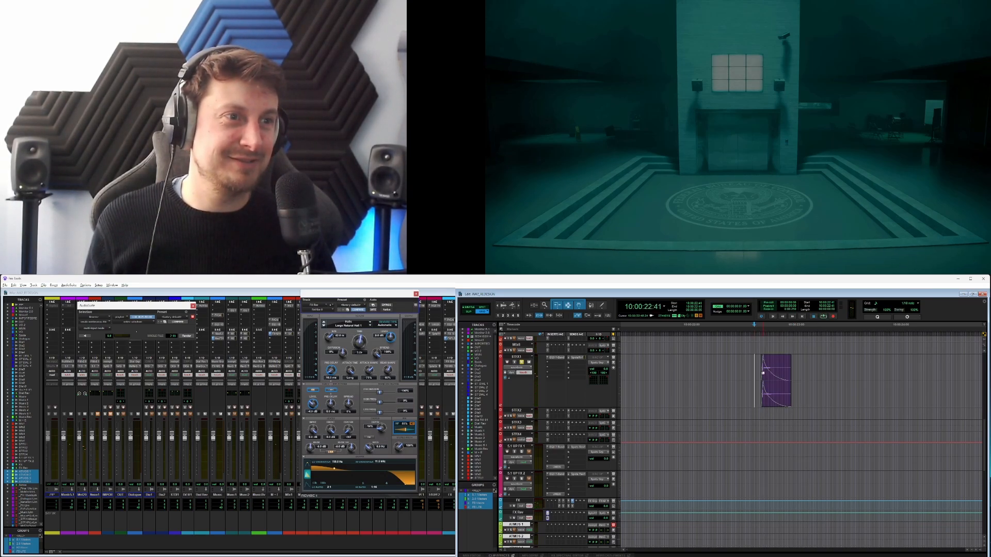
drag(763, 373, 769, 373)
click(754, 365)
key(space)
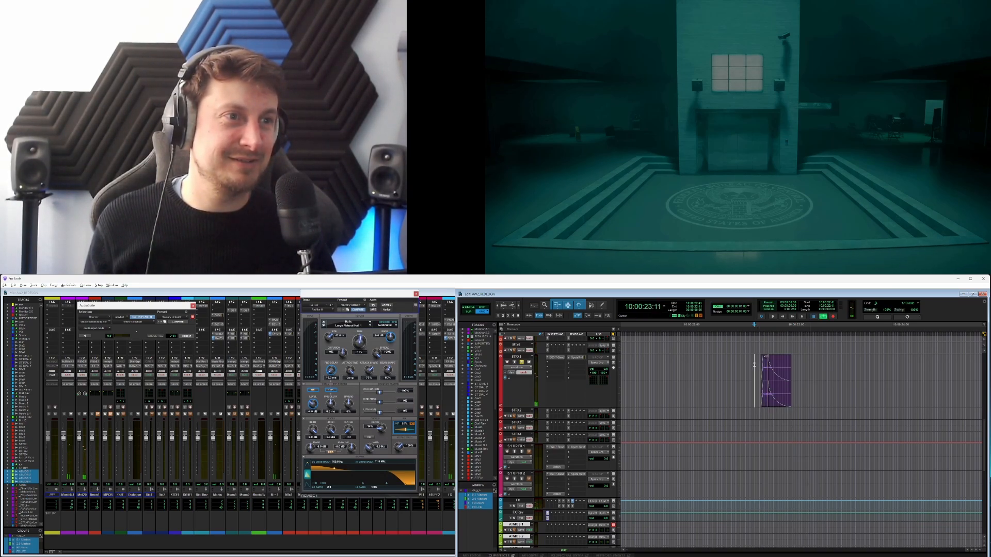
key(space)
Show the STFX1 track's send level automation, draw a brief peak over the Powerup clip and play it back.
click(516, 367)
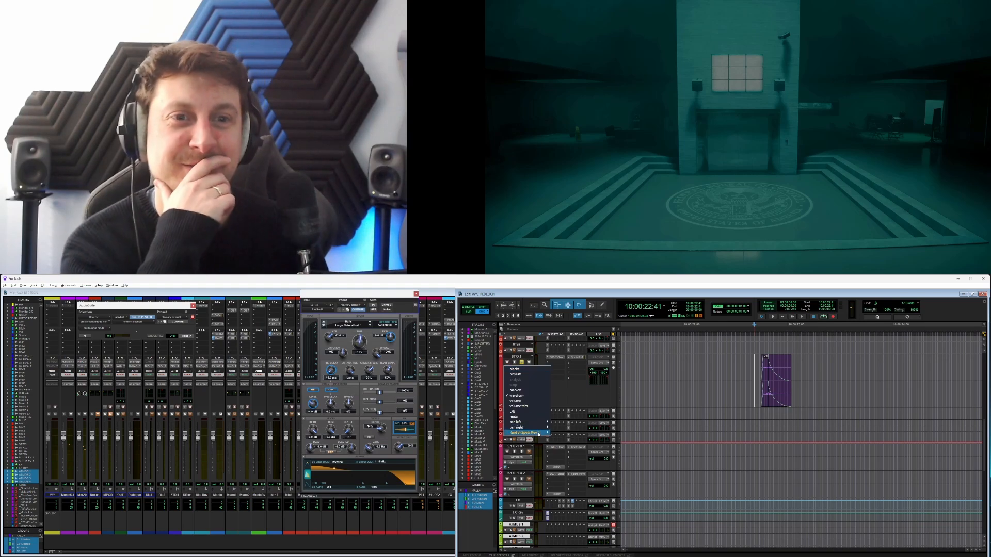
click(560, 434)
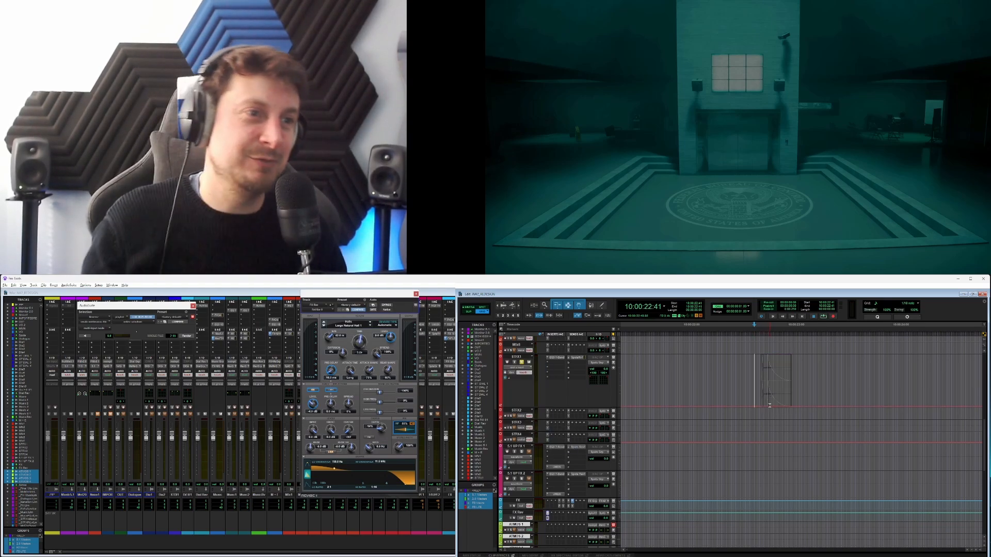
drag(768, 406, 758, 406)
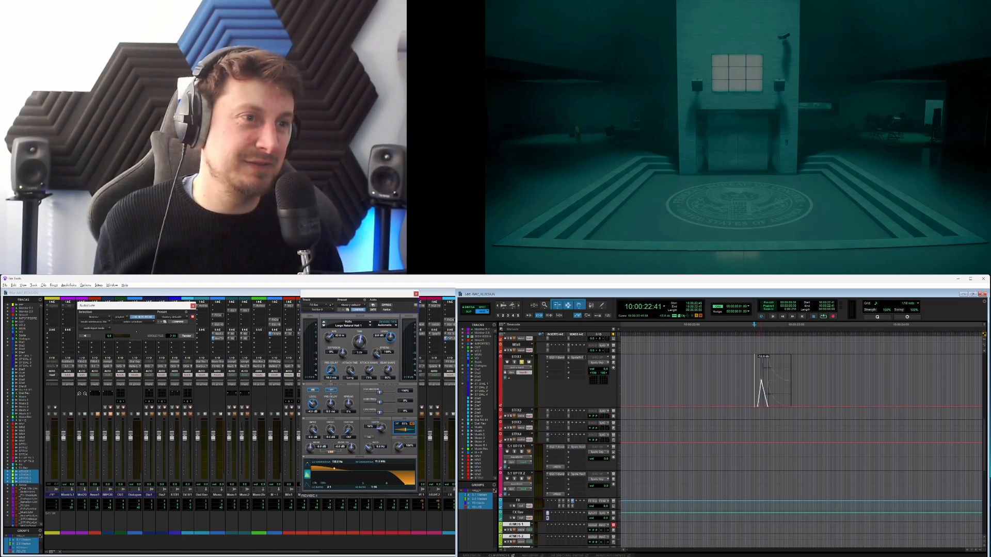
key(space)
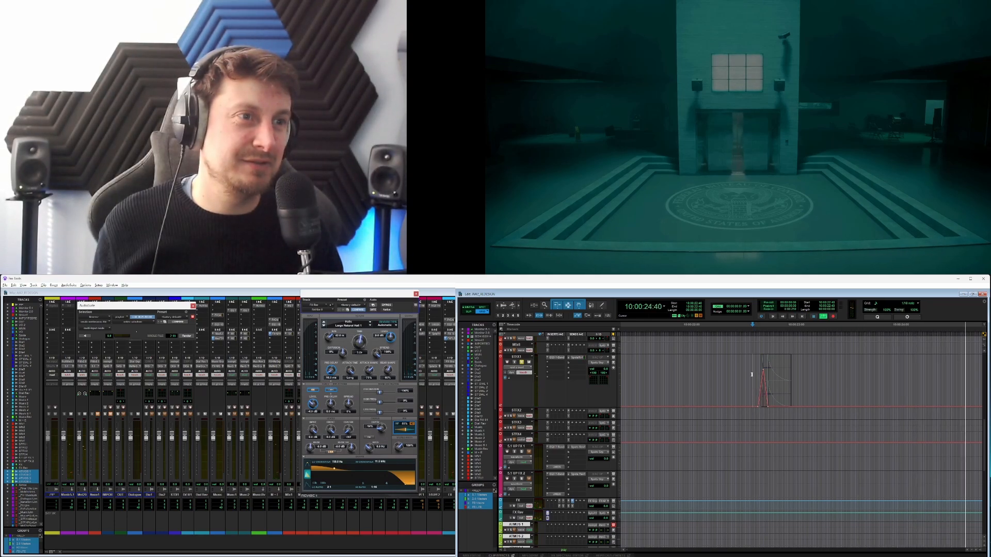
key(space)
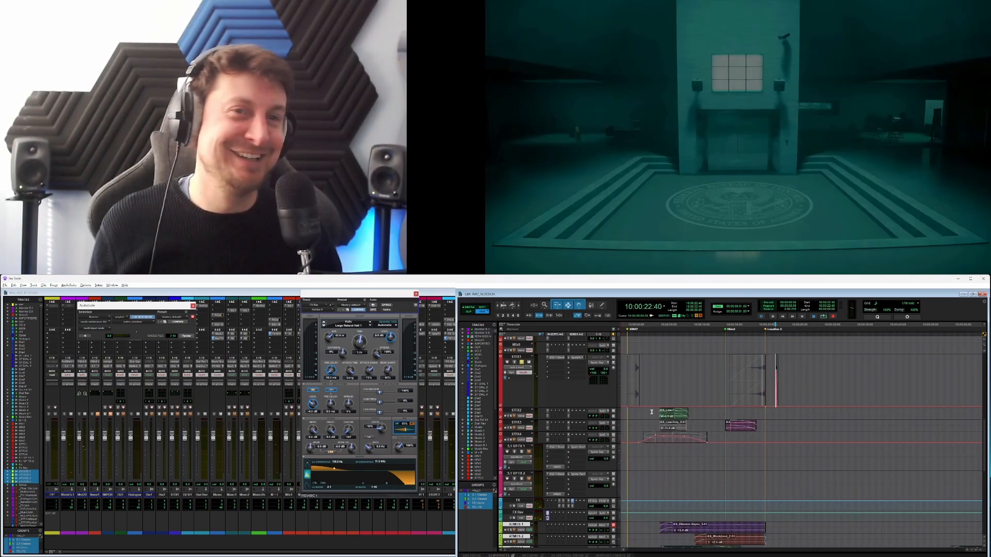
Return the STFX1 track to waveform view and move the Powerup clip down to the STFX2 track.
click(525, 369)
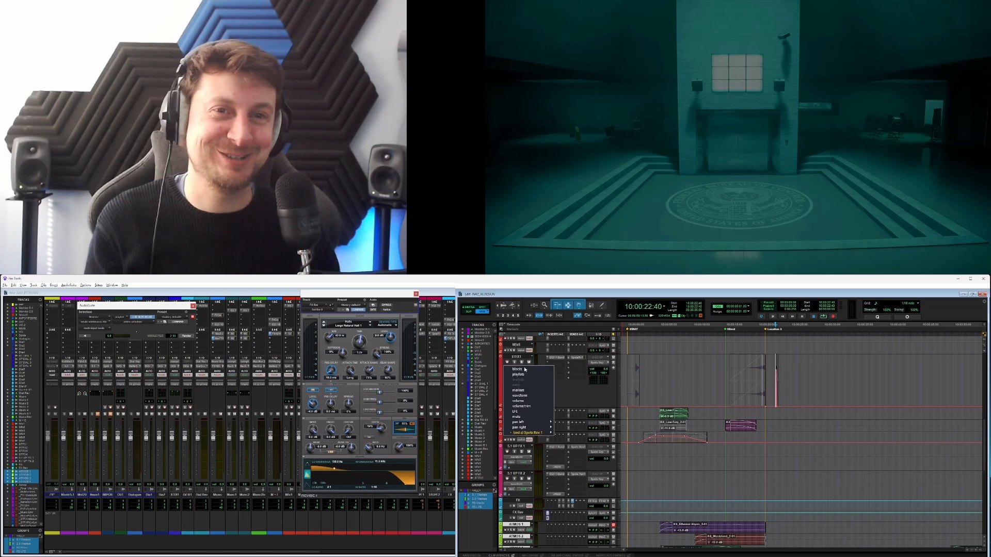
click(524, 396)
drag(775, 379, 887, 414)
key(t)
key(t)
key(t)
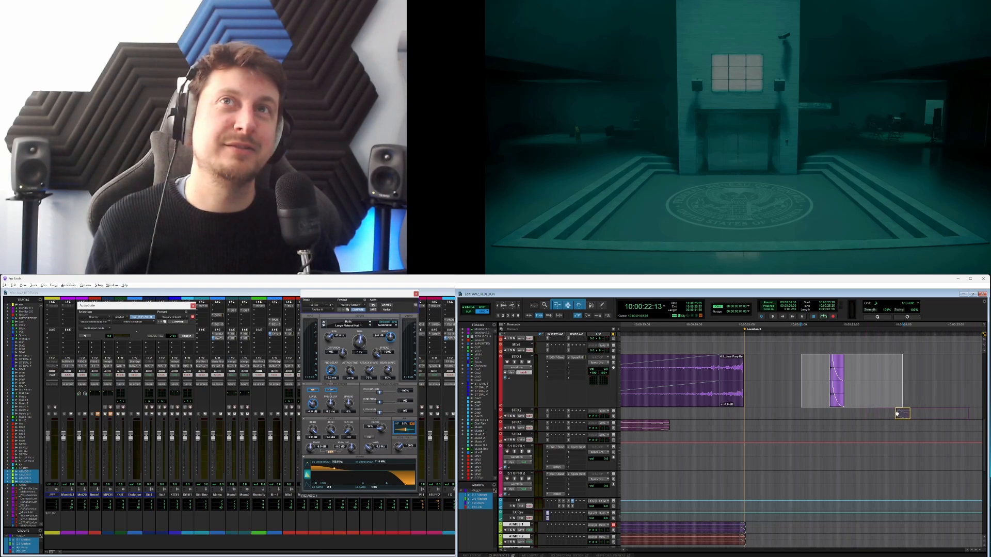
drag(886, 414, 885, 413)
click(869, 412)
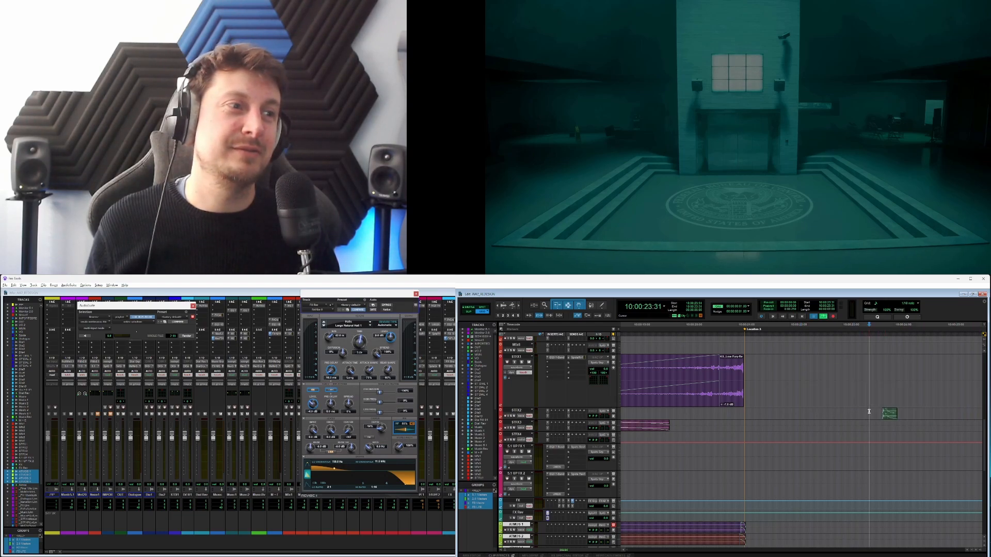
Shift the Powerup clip slightly earlier on STFX2 and play it back against the picture.
key(space)
key(space)
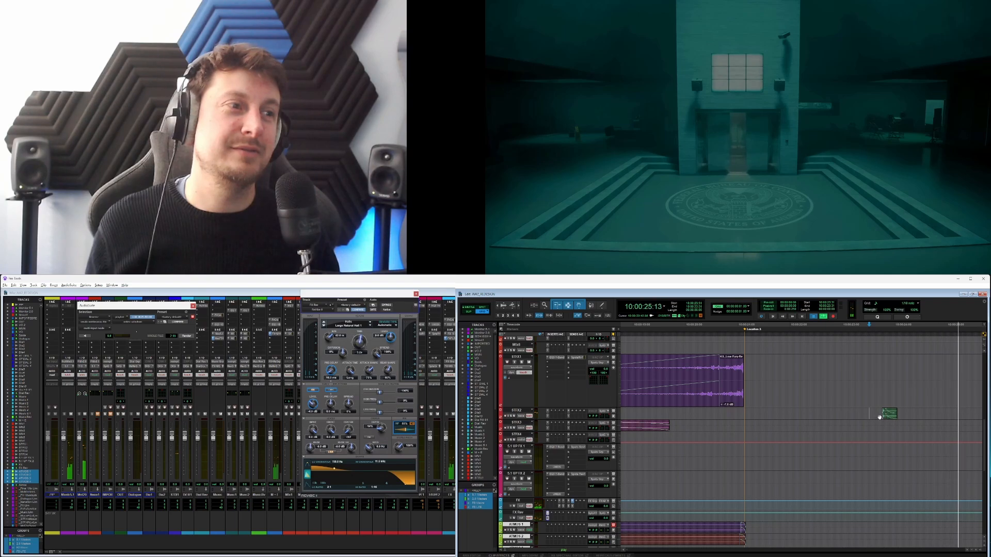
drag(877, 415, 894, 412)
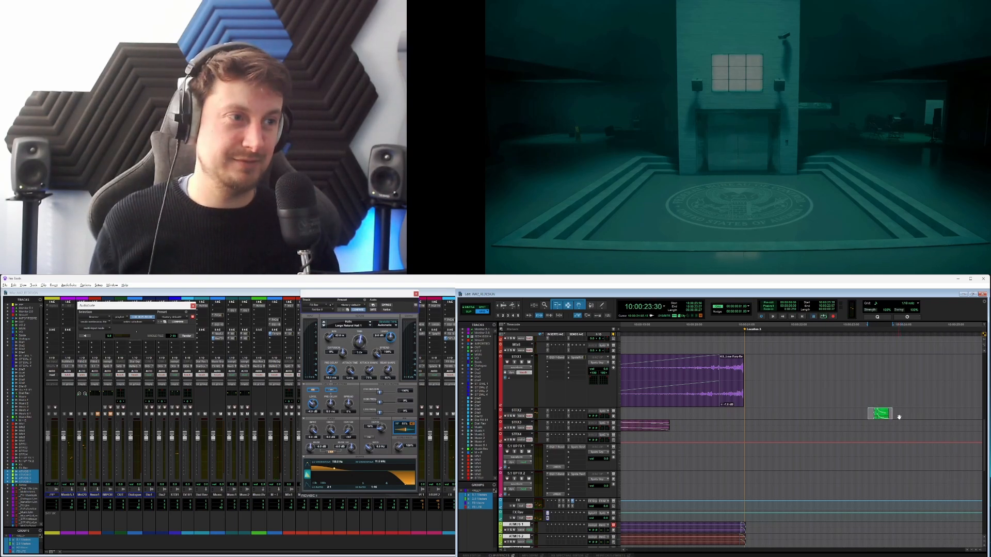
key(space)
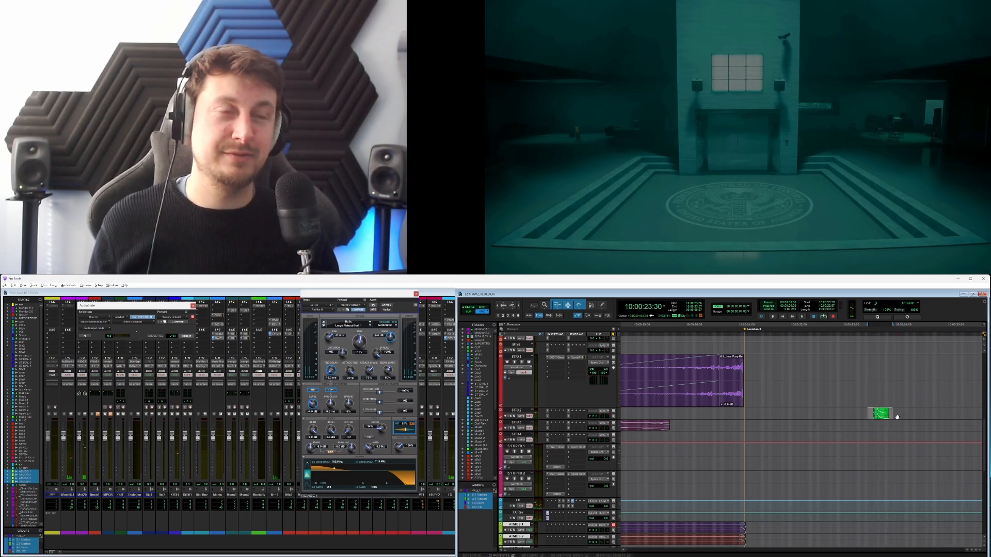
click(841, 412)
key(space)
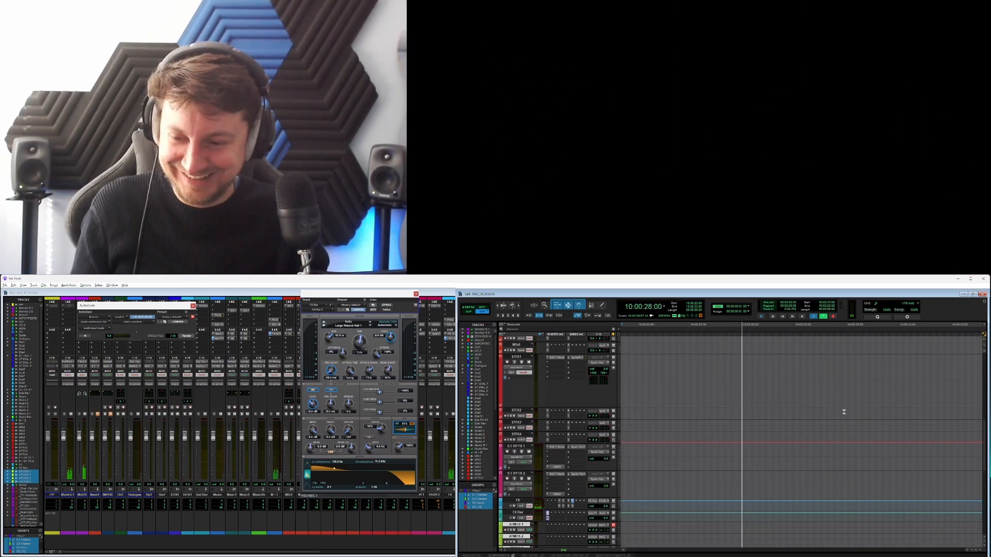
key(space)
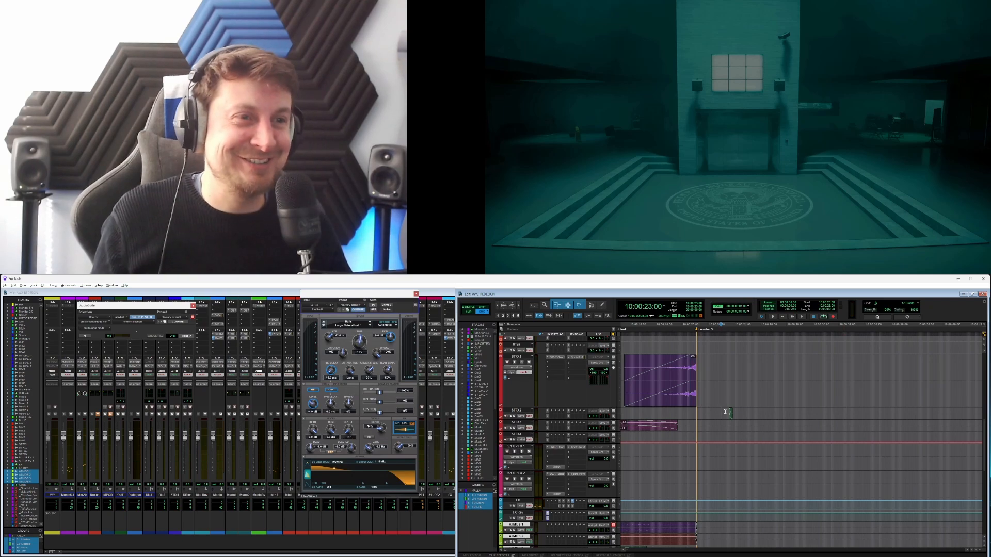
key(space)
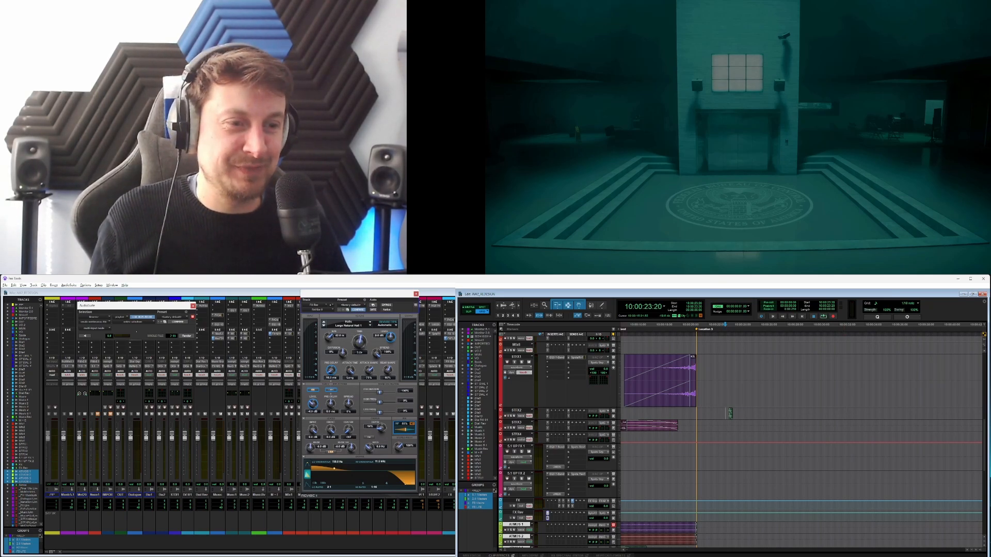
Switch to Krotos Studio, browse the Cartoon presets and audition the Powerup preset's sounds again.
key(alt+Tab)
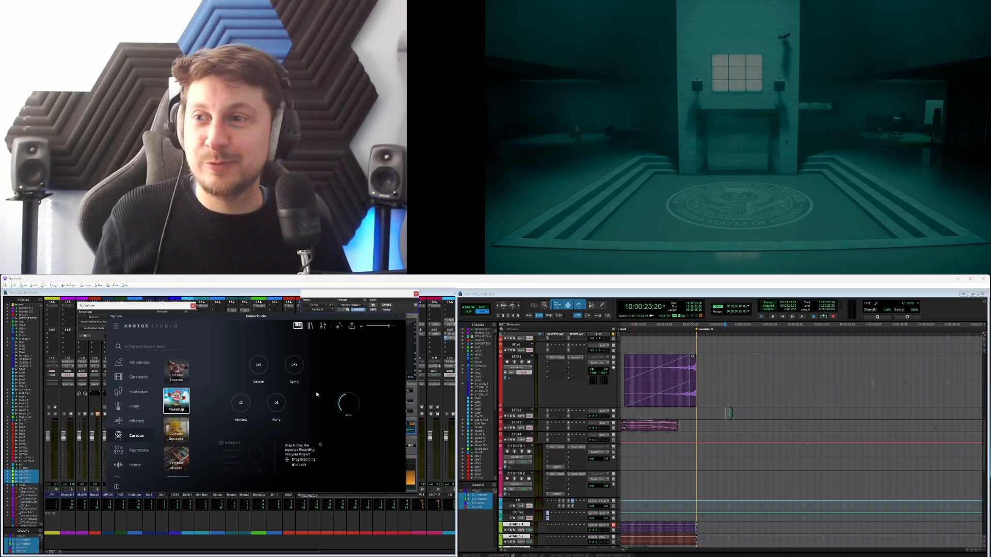
click(294, 365)
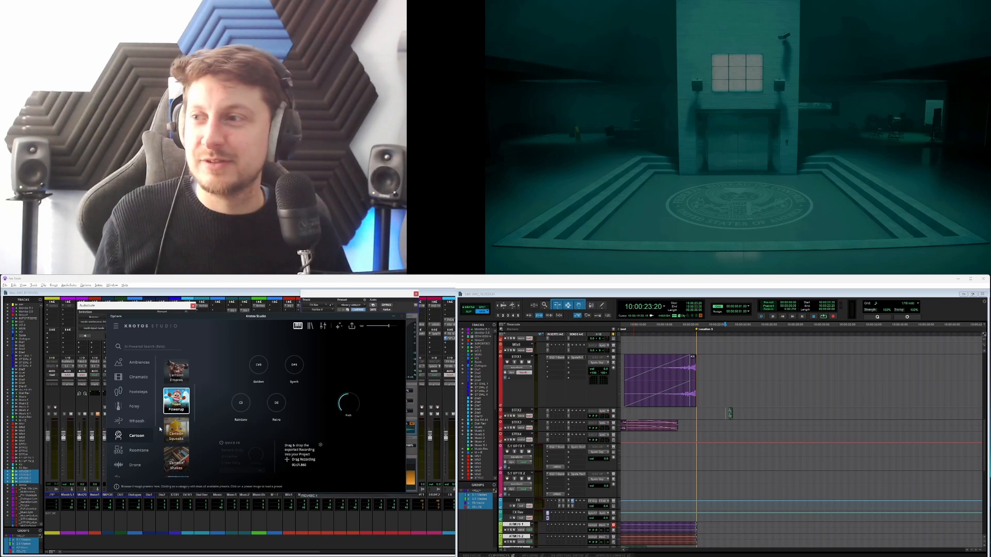
scroll(181, 453, down, 5)
scroll(181, 453, down, 1)
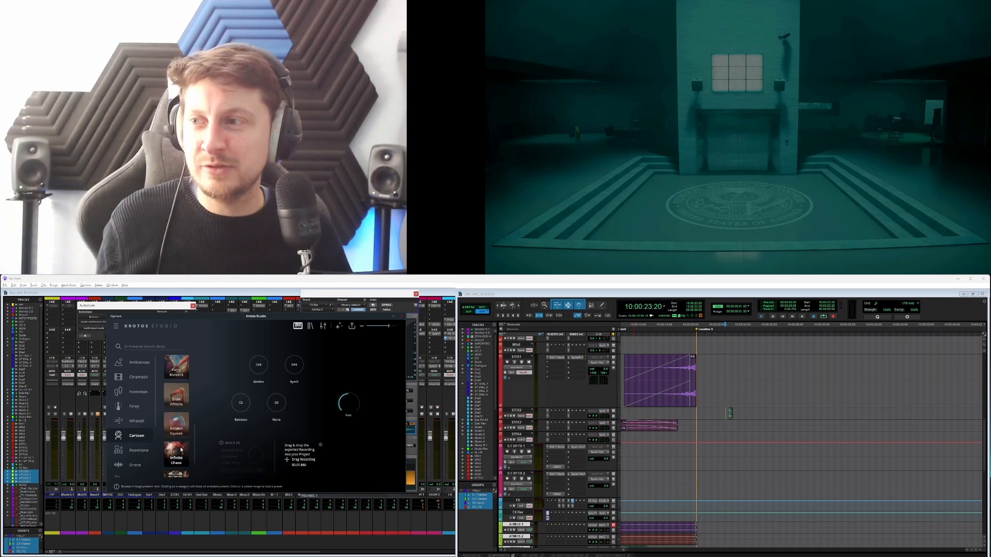
scroll(184, 446, down, 1)
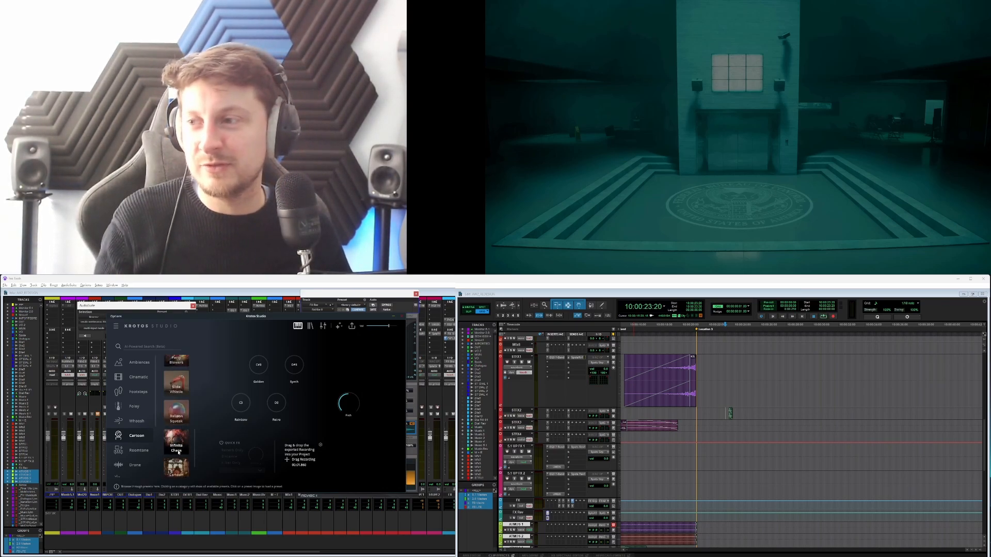
scroll(180, 458, down, 5)
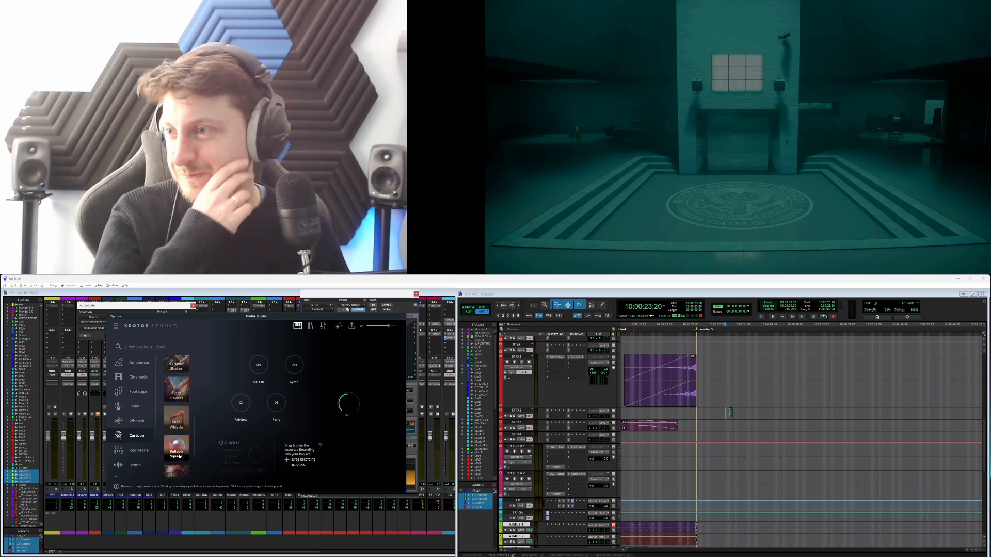
scroll(180, 458, up, 1)
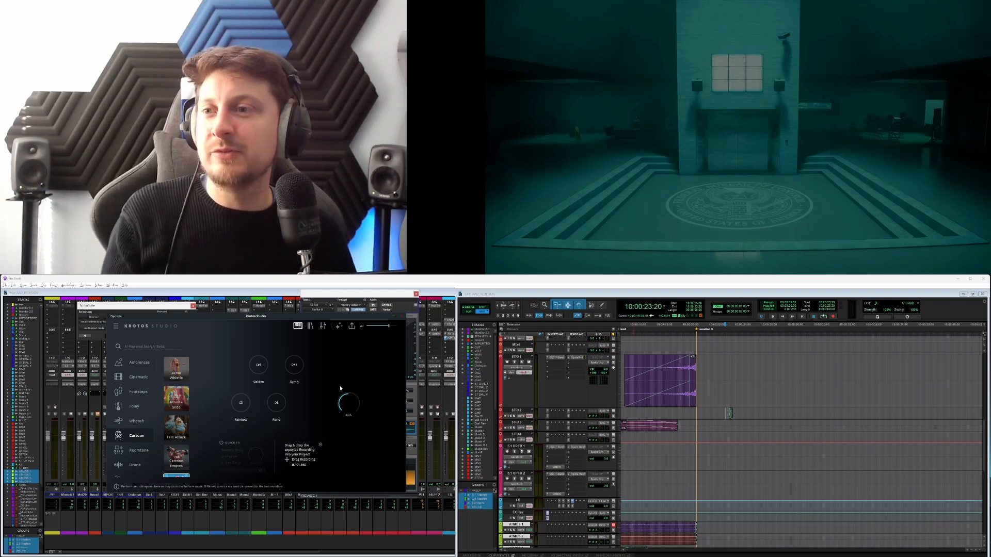
mouse_move(347, 400)
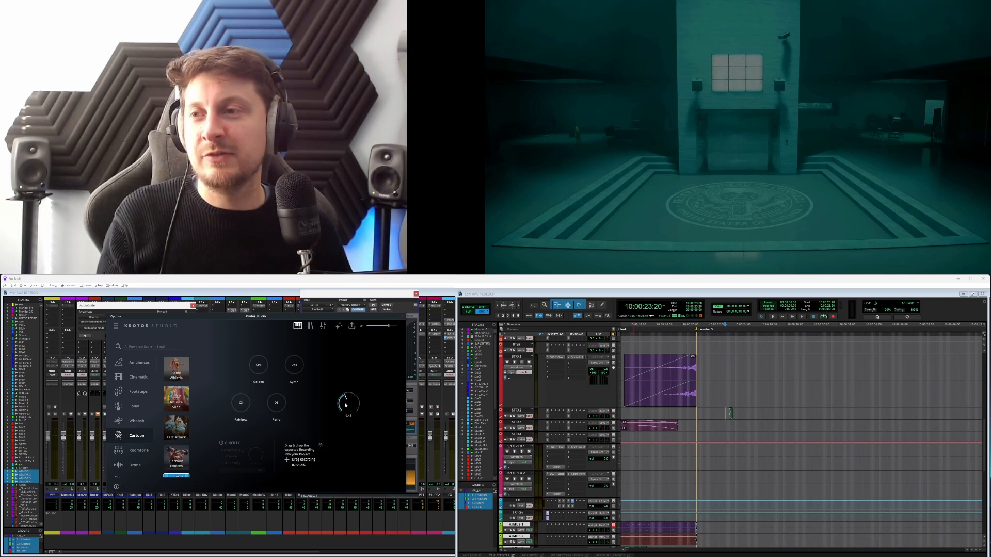
click(270, 365)
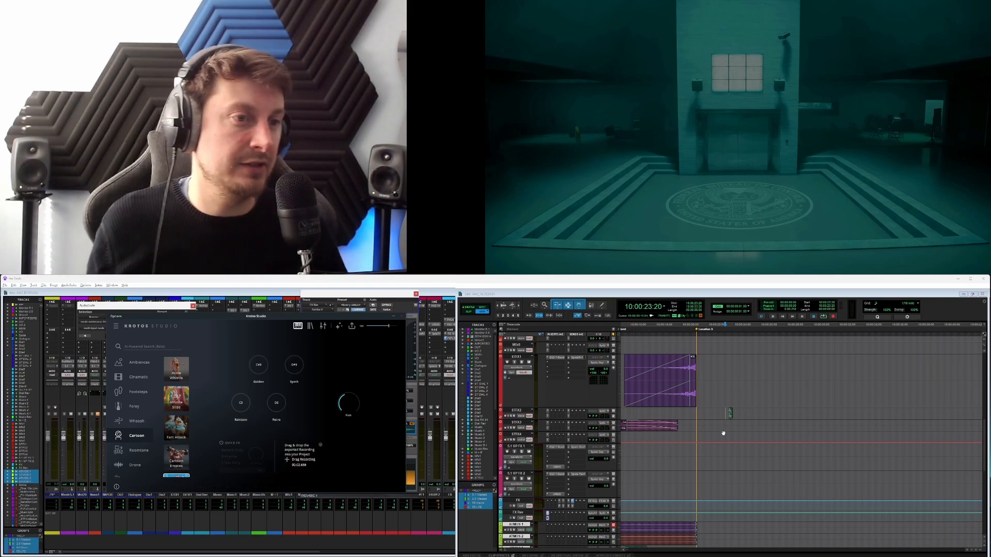
Return to Pro Tools, play back the Powerup clip once more and mute it.
click(730, 413)
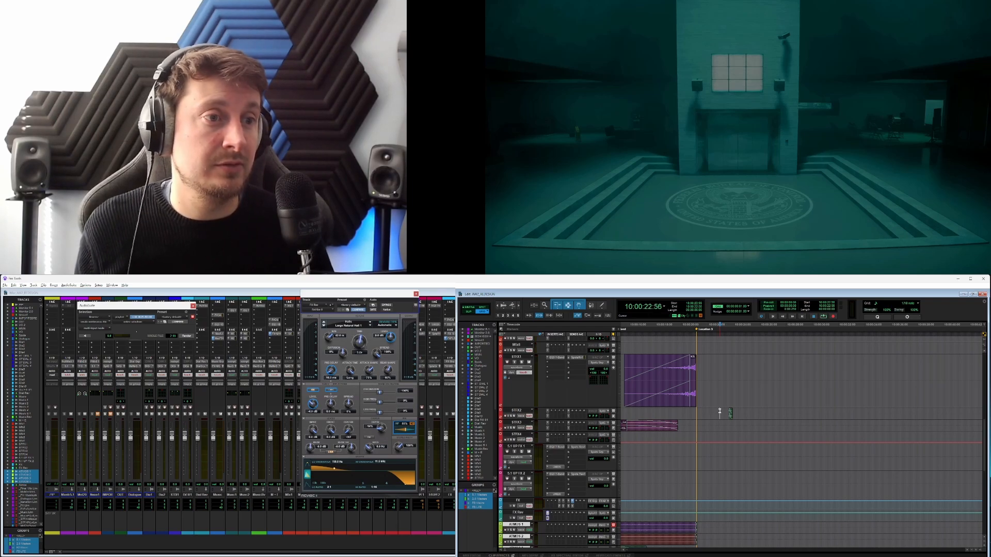
key(space)
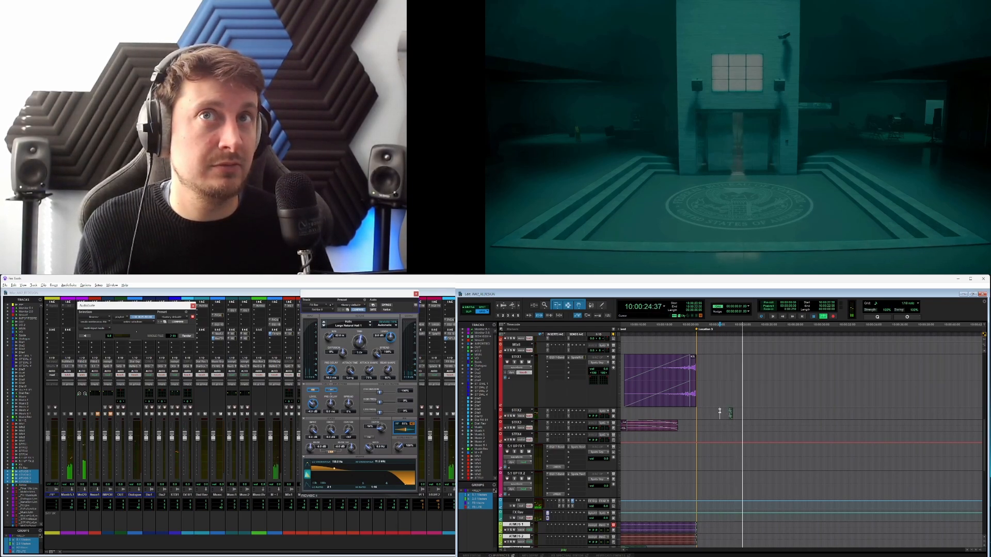
key(space)
drag(729, 413, 744, 413)
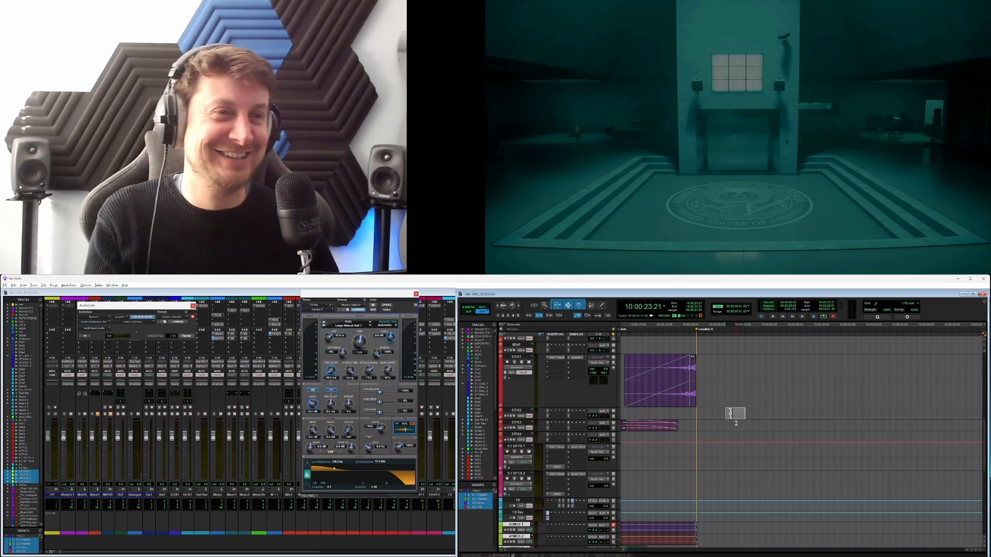
click(648, 413)
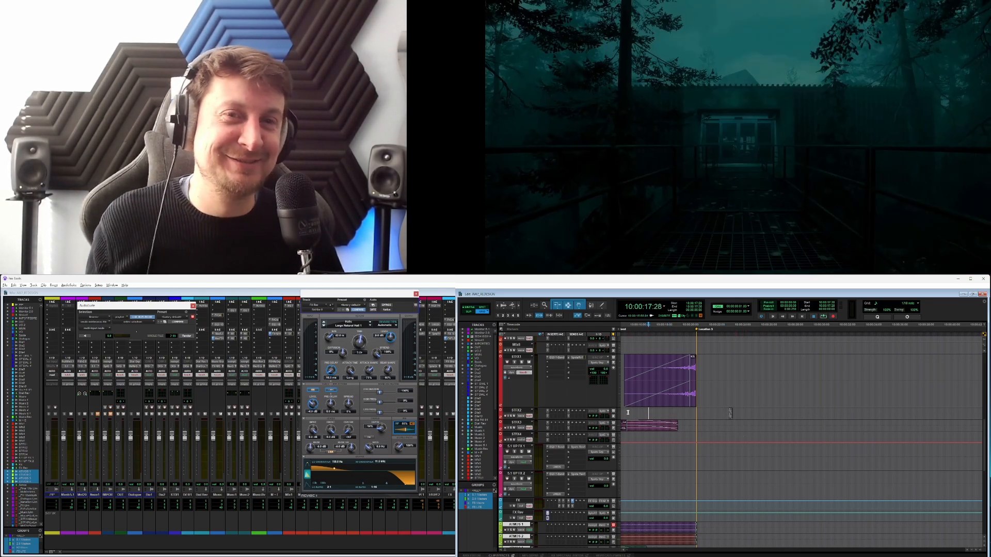
click(722, 412)
click(647, 411)
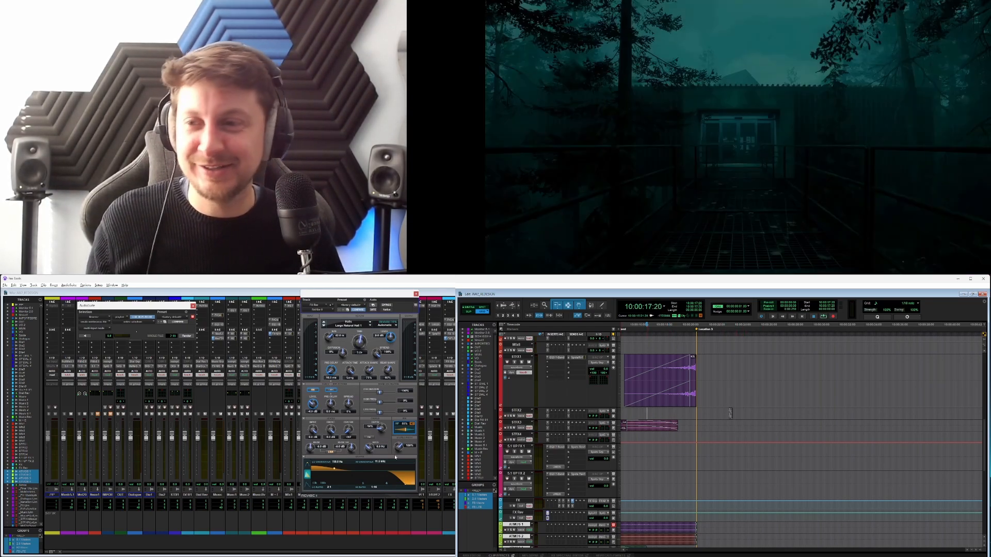
Play the whole trailer section from the START marker past Location 2 to review the sound design.
scroll(698, 421, left, 3)
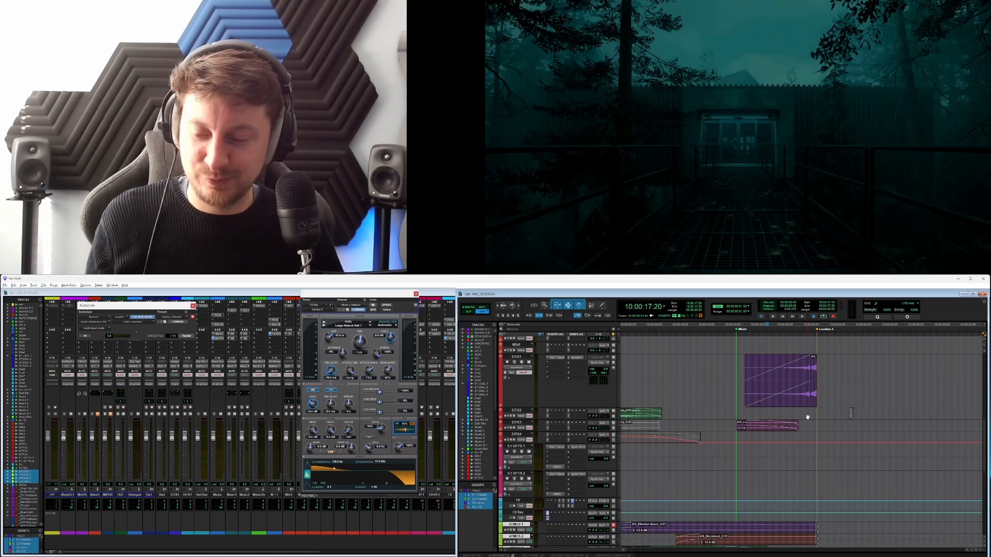
key(r)
click(675, 365)
key(space)
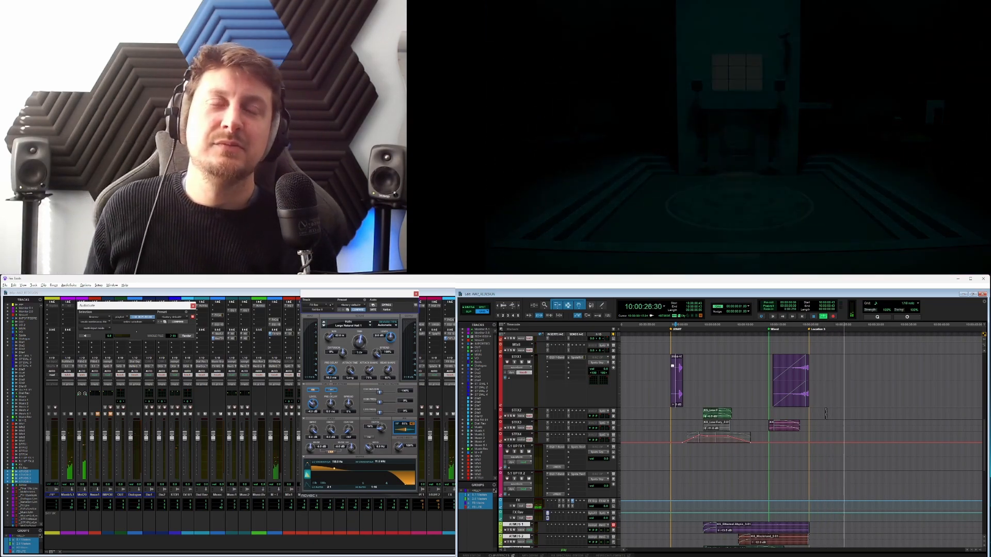
key(space)
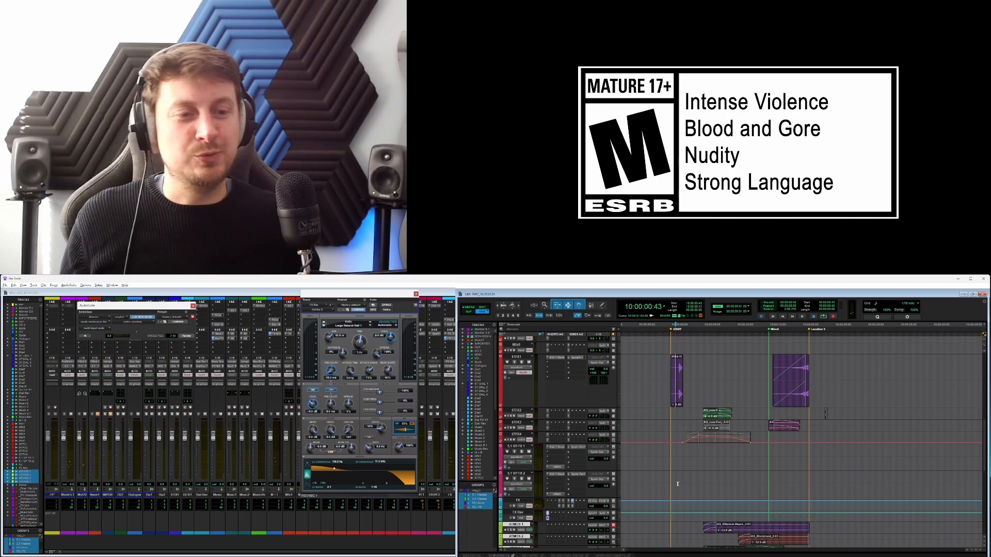
Switch to Krotos Studio, search the presets for "chime" and load the Flashback Chime preset.
key(alt+Tab)
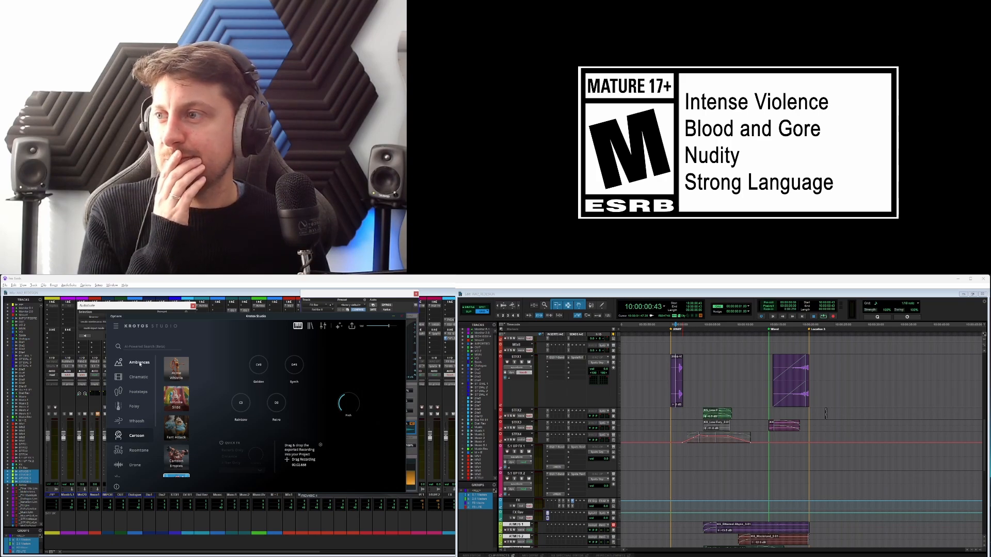
click(148, 349)
text(ball)
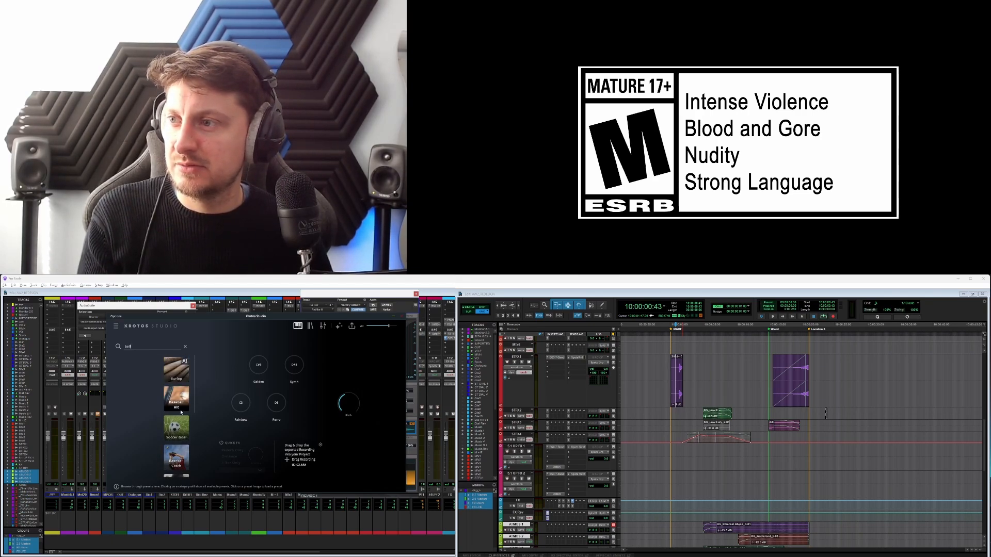
click(186, 347)
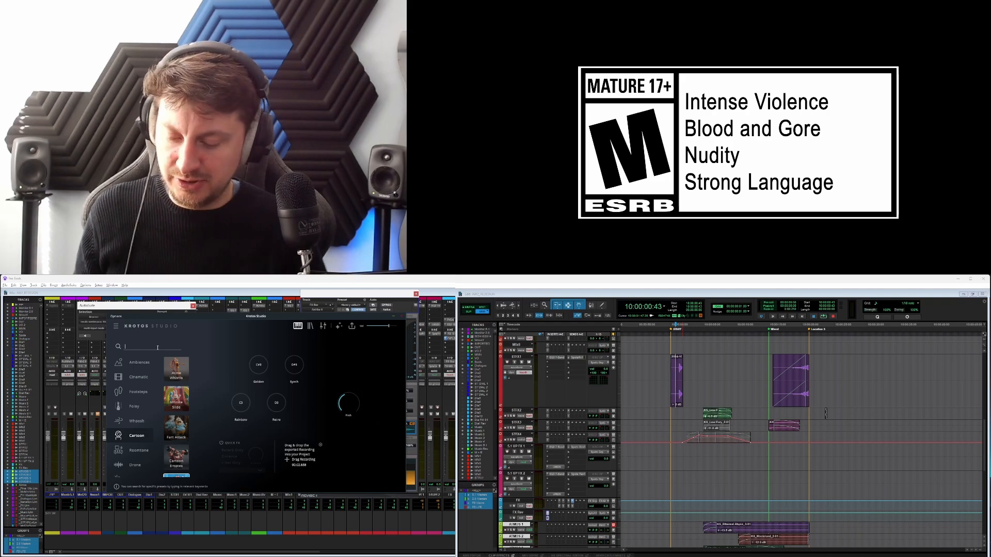
text(chime)
click(176, 369)
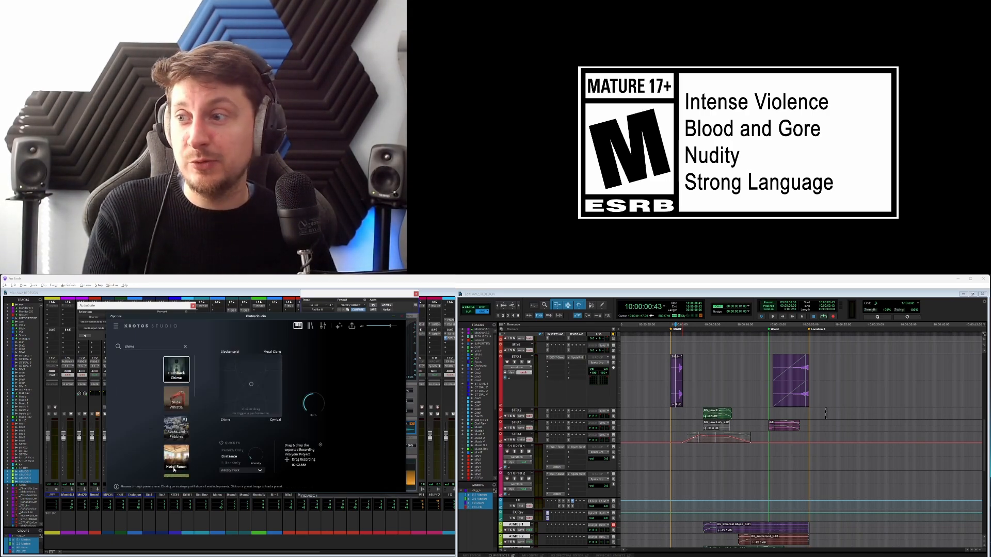
Record Flashback Chime hits near the Chime and Glockenspiel corners and place the recording on the Pro Tools timeline after Location 2.
click(223, 415)
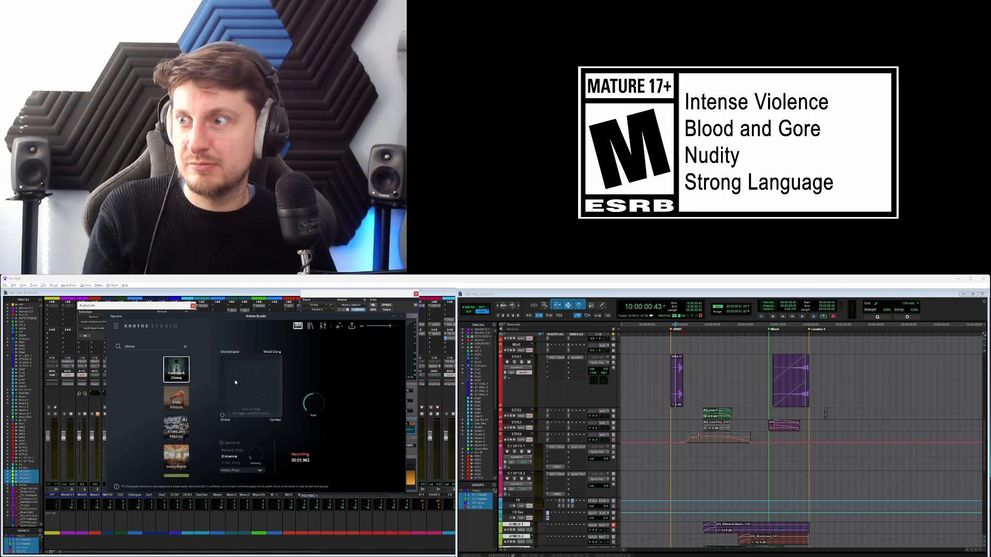
click(231, 356)
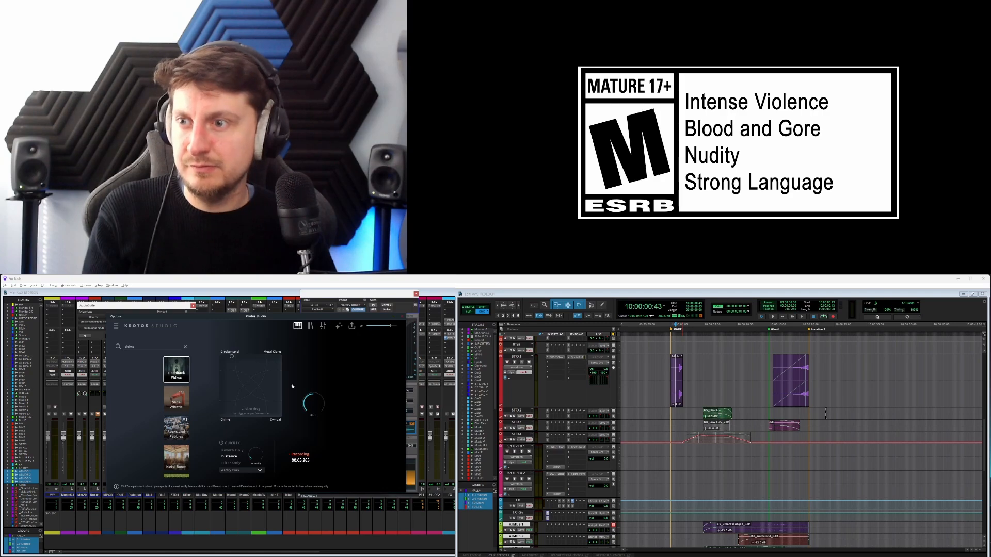
click(301, 460)
mouse_move(300, 461)
mouse_down()
mouse_move(703, 473)
mouse_move(786, 458)
mouse_move(778, 377)
mouse_move(825, 383)
mouse_up()
Trim the start of the Flashback Chime clip and position it at 10:00:23:00.
scroll(786, 457, up, 3)
click(792, 379)
key(a)
click(799, 385)
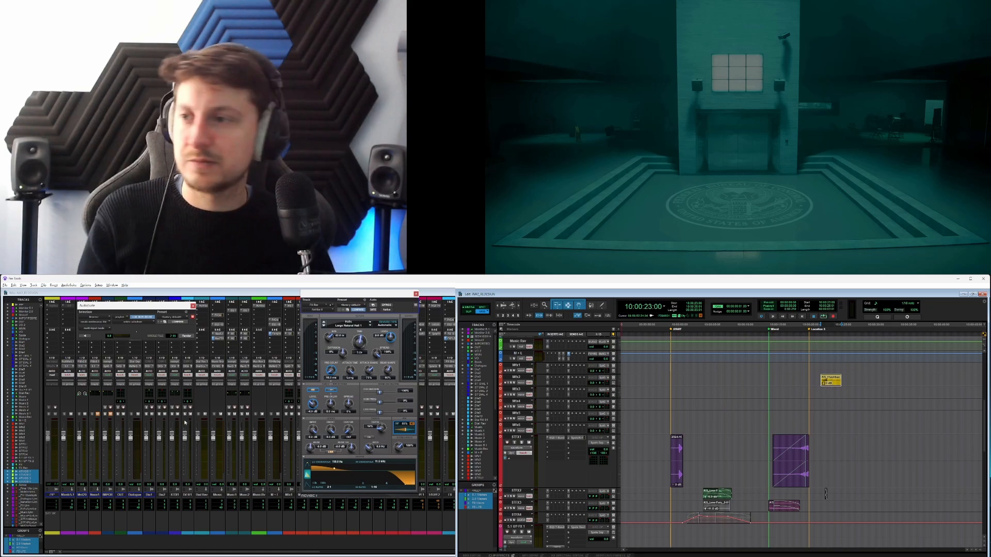
Play back the Flashback Chime clip against the picture and select it.
click(814, 377)
key(space)
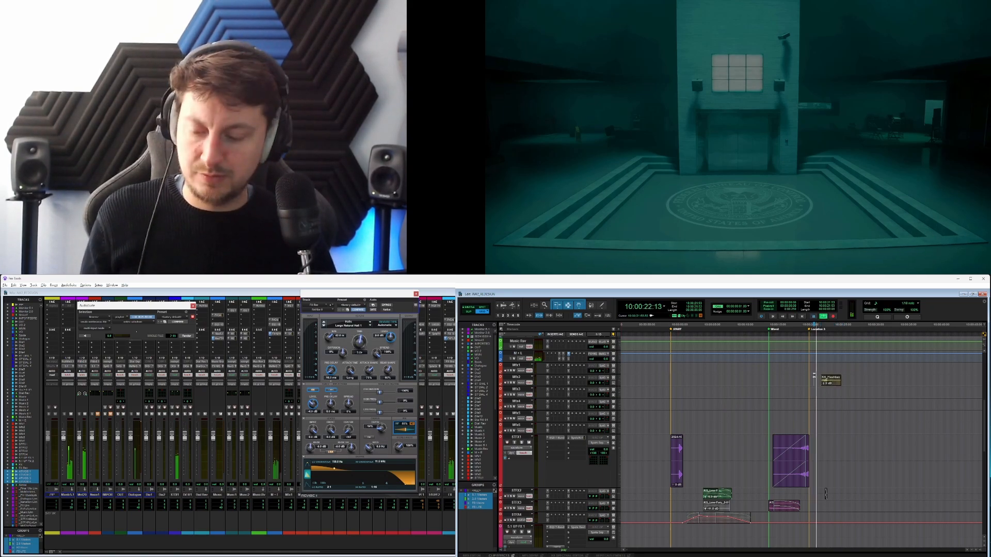
key(ctrl+])
key(ctrl+])
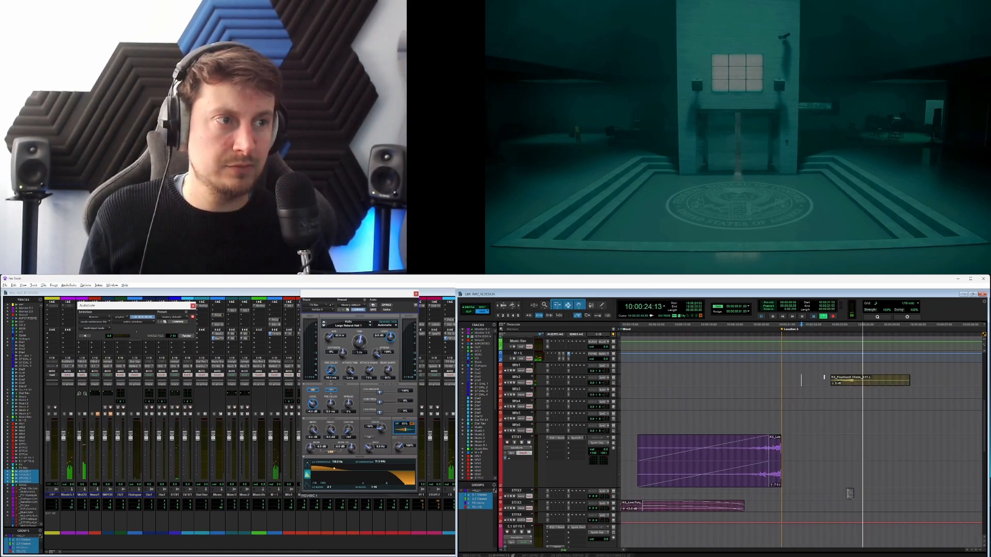
double_click(861, 383)
key(Escape)
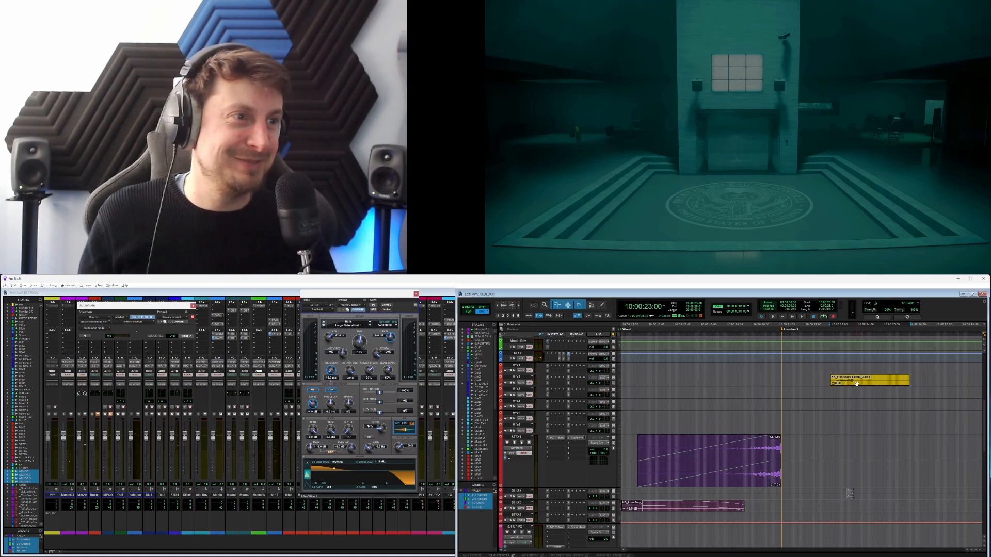
Move the Flashback Chime clip so it starts at 10:00:22:43 and switch to Krotos Studio.
drag(857, 384, 847, 387)
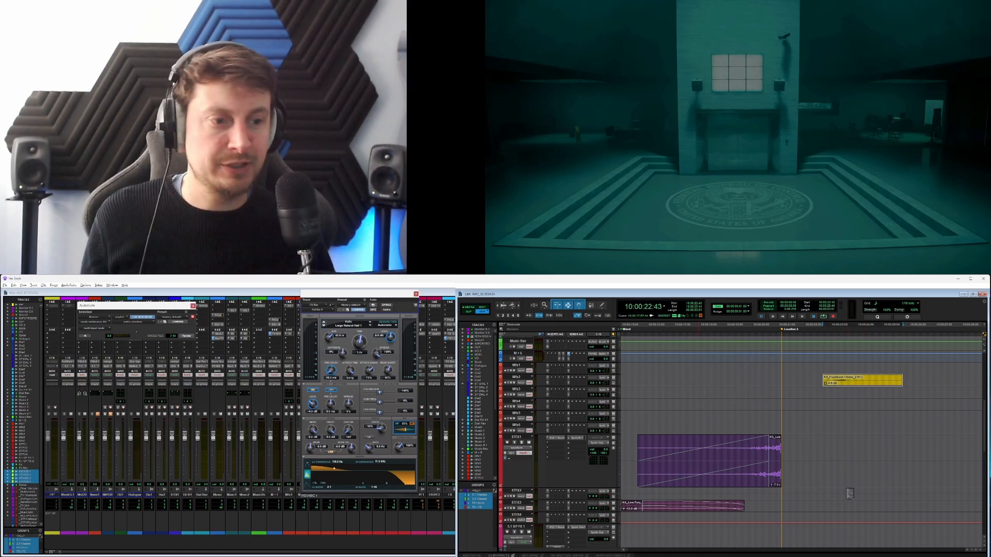
click(723, 556)
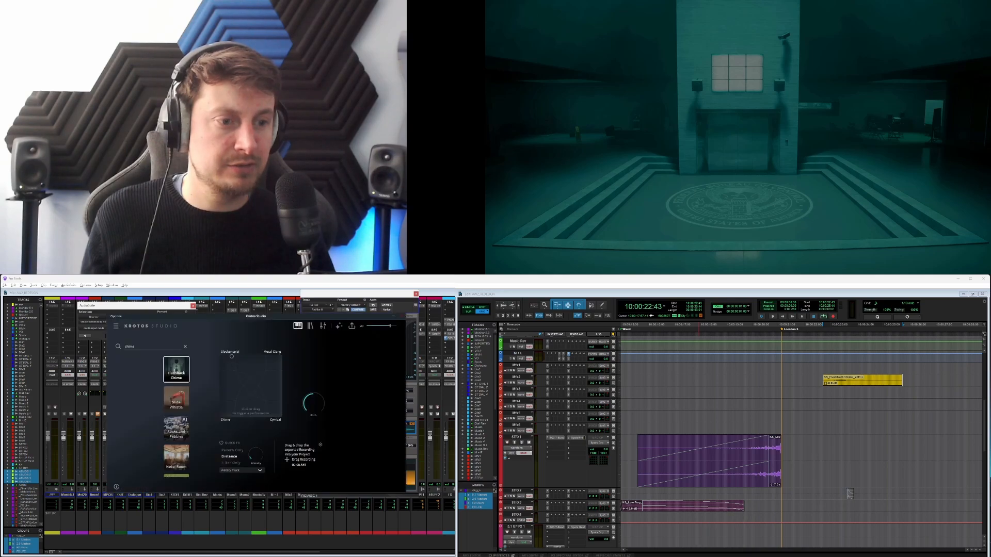
right_click(735, 556)
click(715, 545)
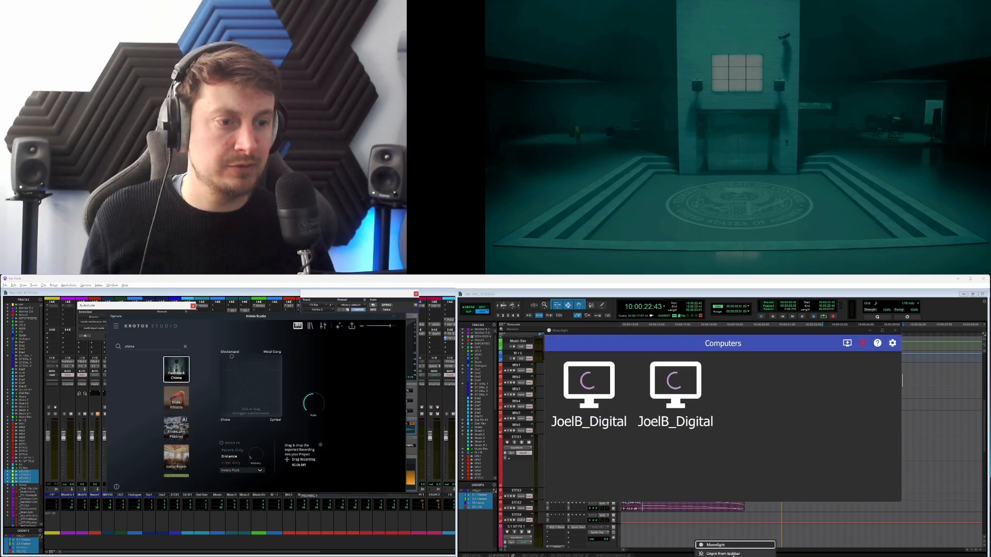
click(895, 343)
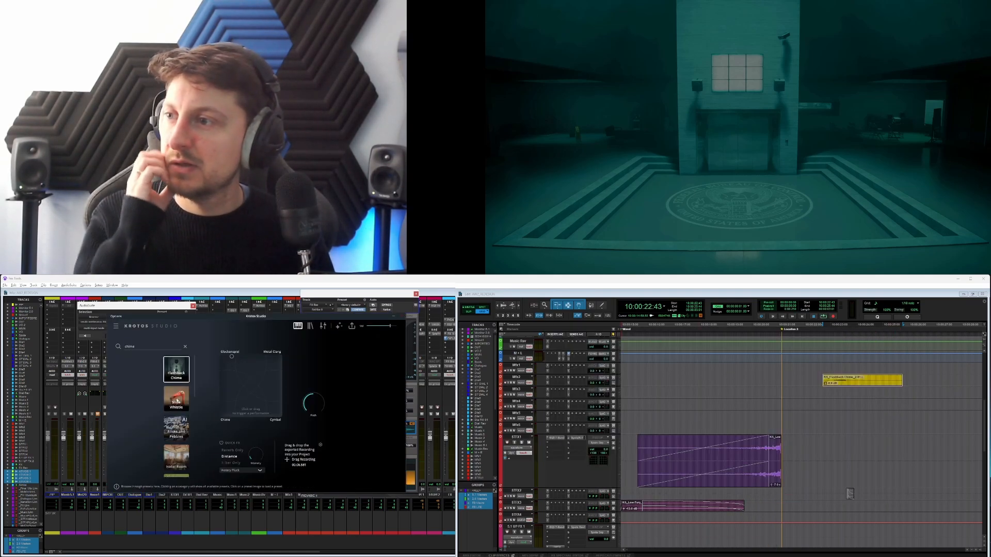
Audition the Hotel Room preset from the chime results, then reload Flashback Chime and audition it.
scroll(177, 427, down, 1)
scroll(177, 427, down, 3)
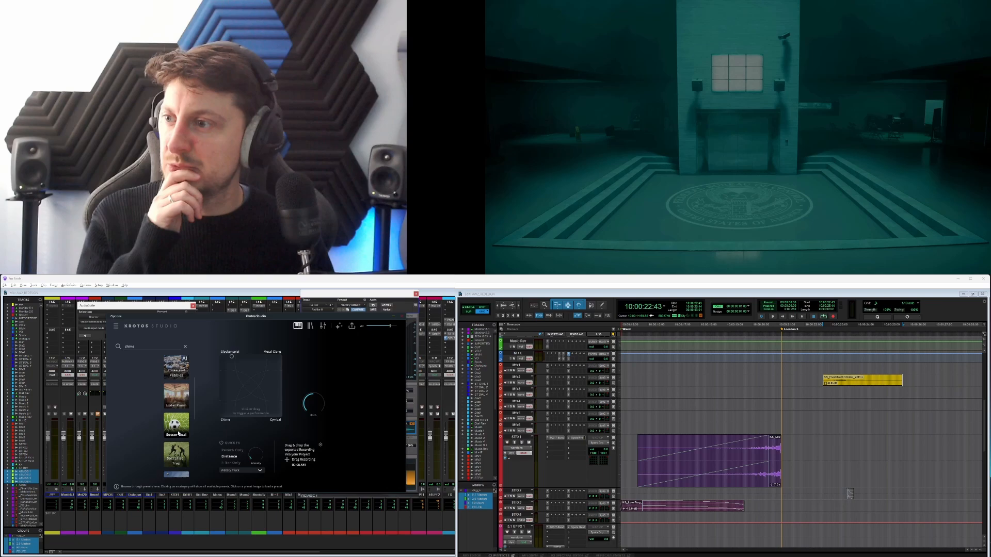
click(179, 402)
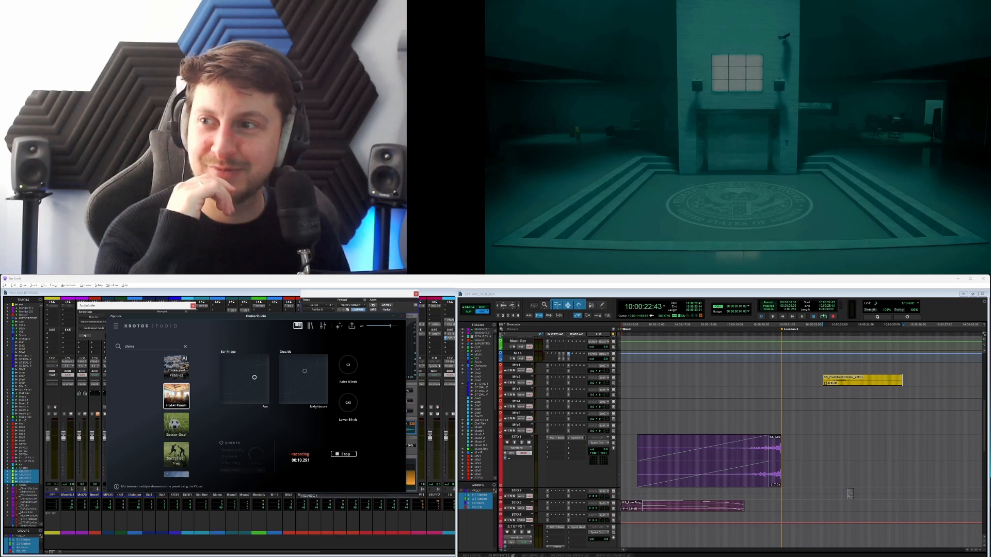
drag(257, 380, 223, 408)
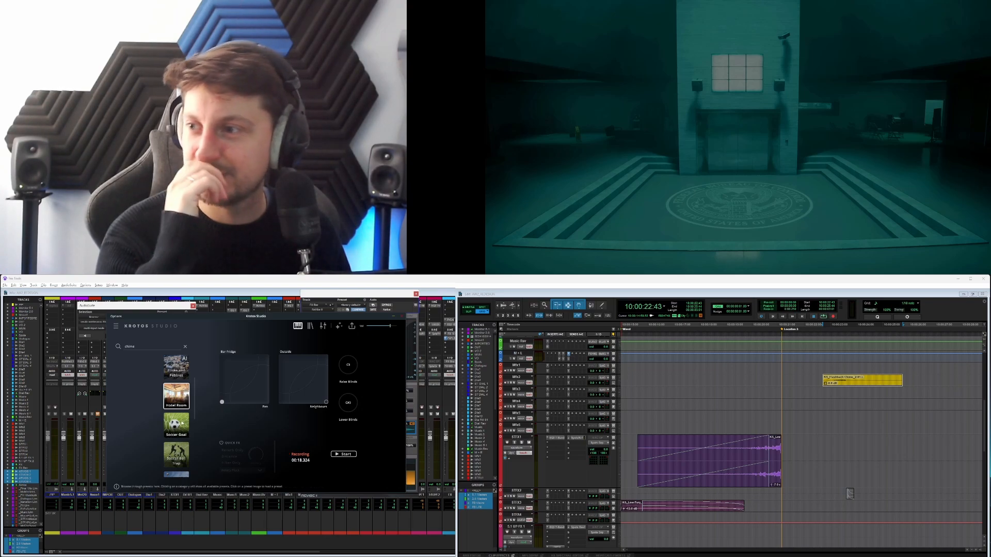
scroll(182, 450, down, 1)
scroll(181, 450, down, 5)
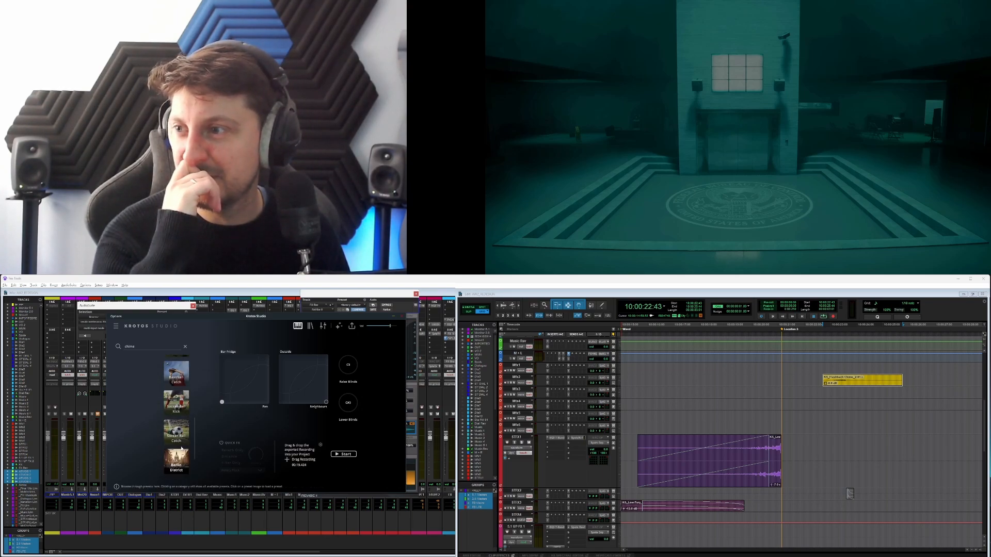
scroll(180, 445, down, 5)
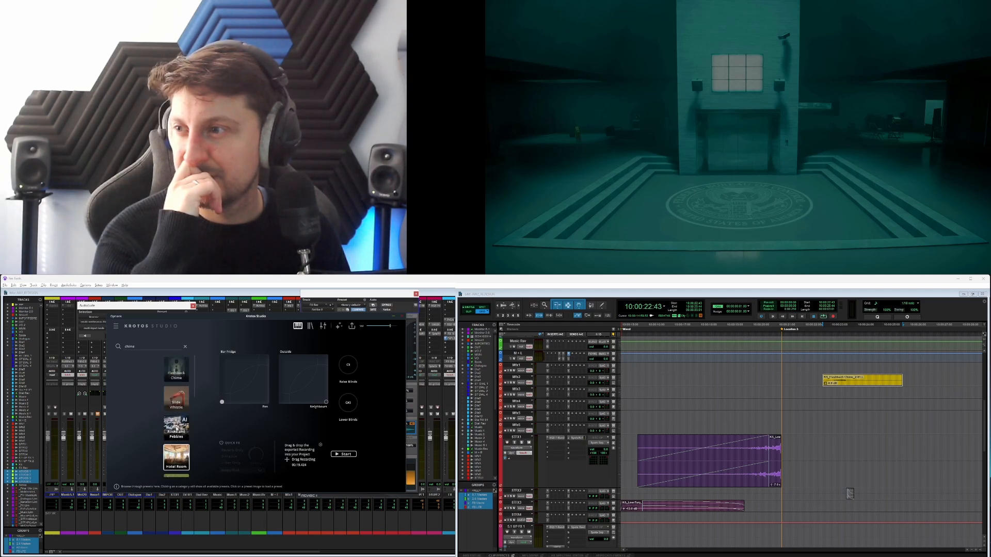
click(184, 379)
click(280, 365)
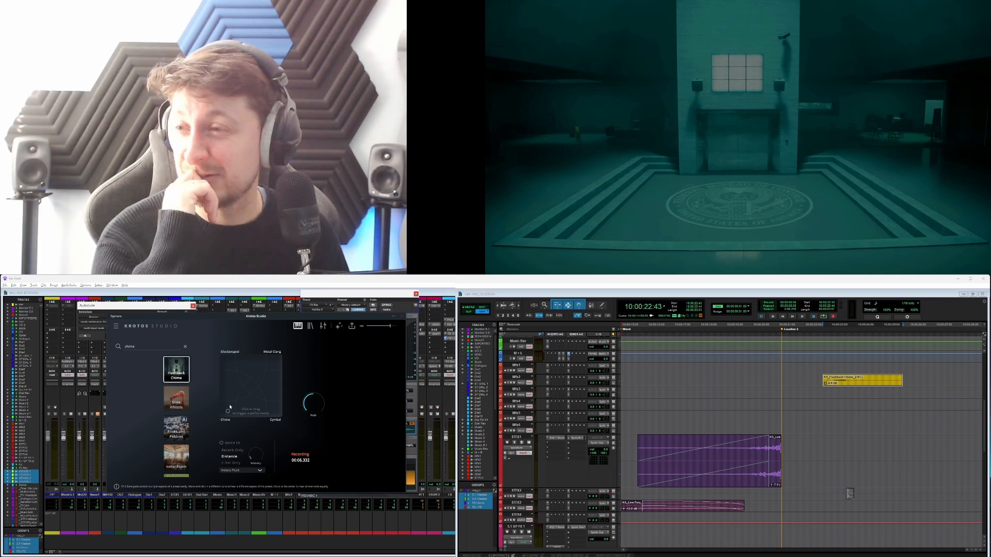
Clear the preset search, open the Interface category, load Retro Gamer and audition its You Win and Error sounds.
click(184, 347)
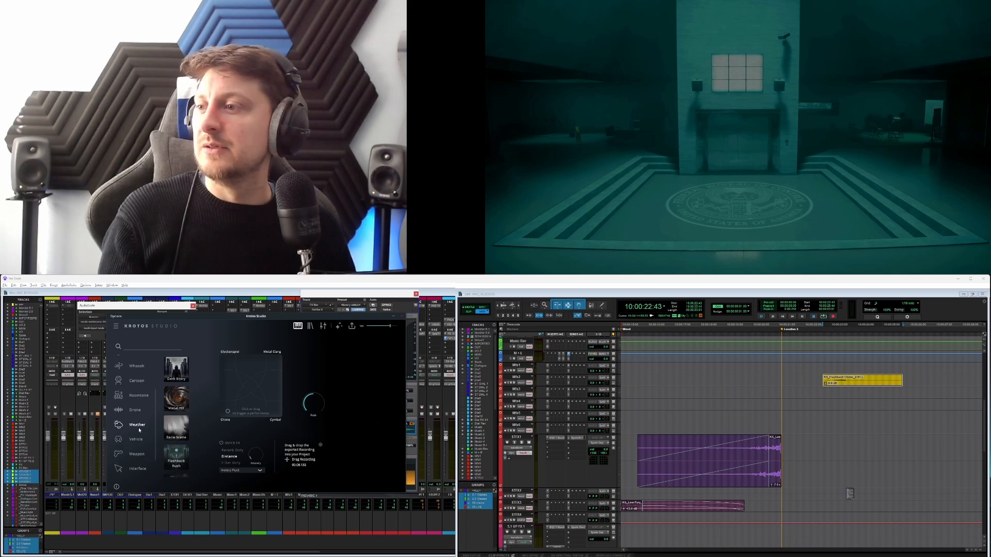
scroll(140, 434, down, 3)
click(138, 451)
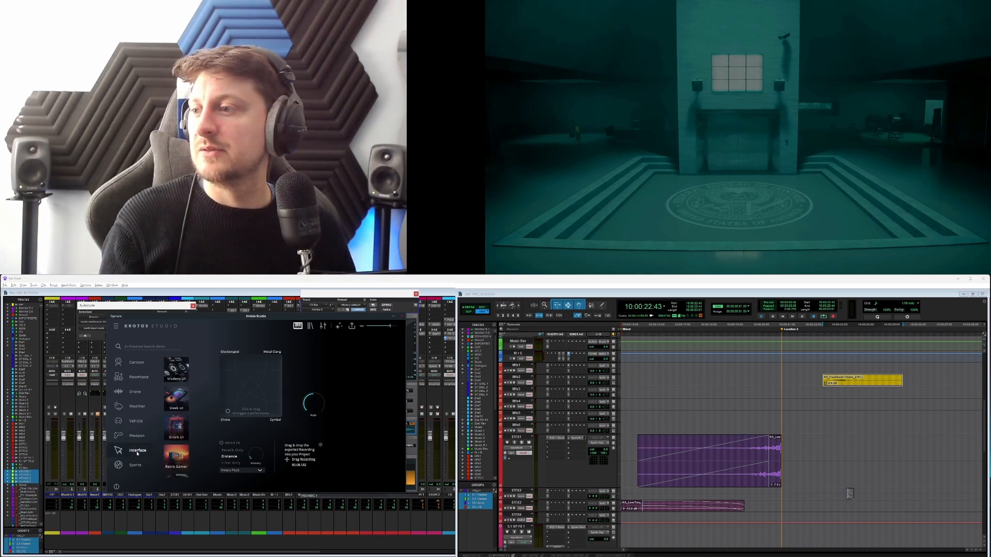
click(176, 457)
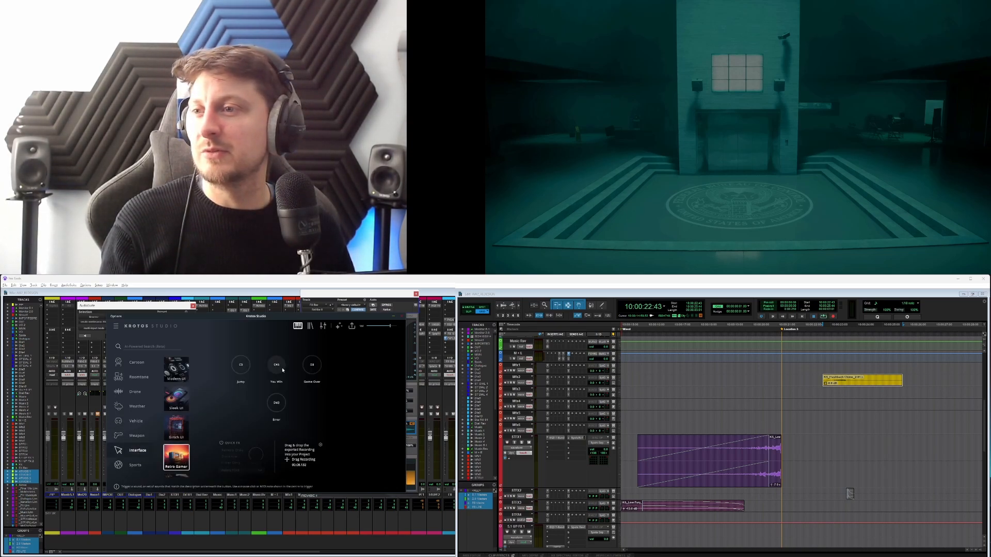
click(276, 365)
click(276, 403)
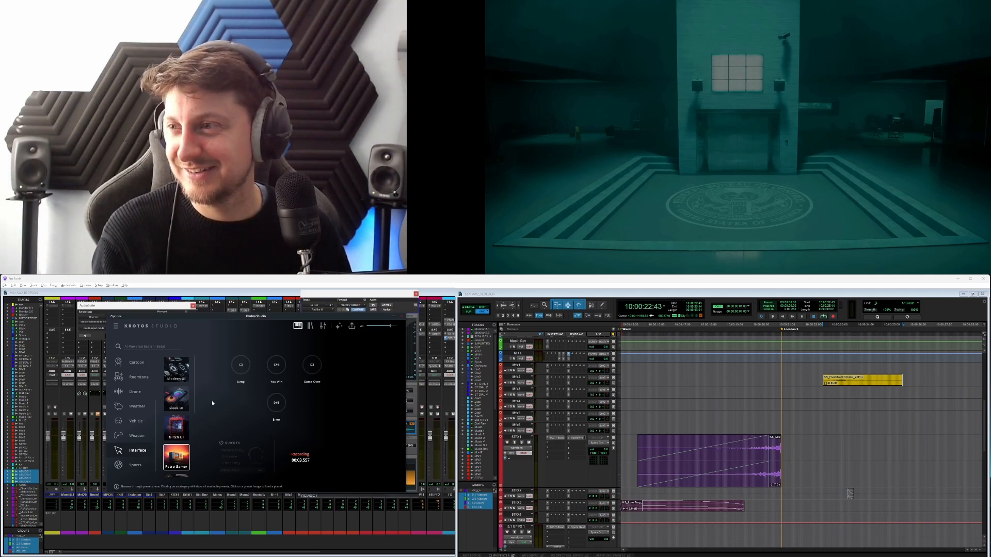
Load the Glitch UI preset and audition its first trigger sound.
click(176, 428)
click(240, 365)
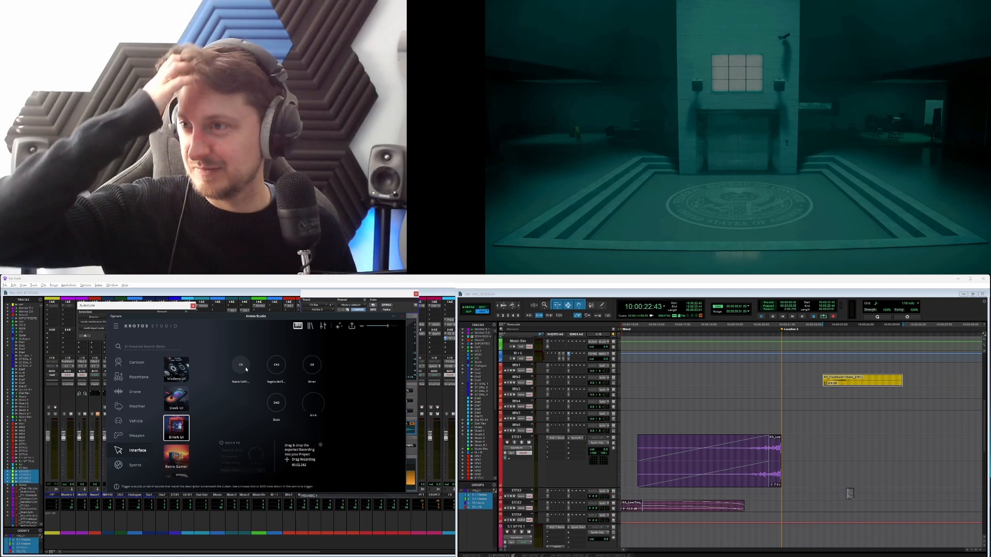
click(247, 370)
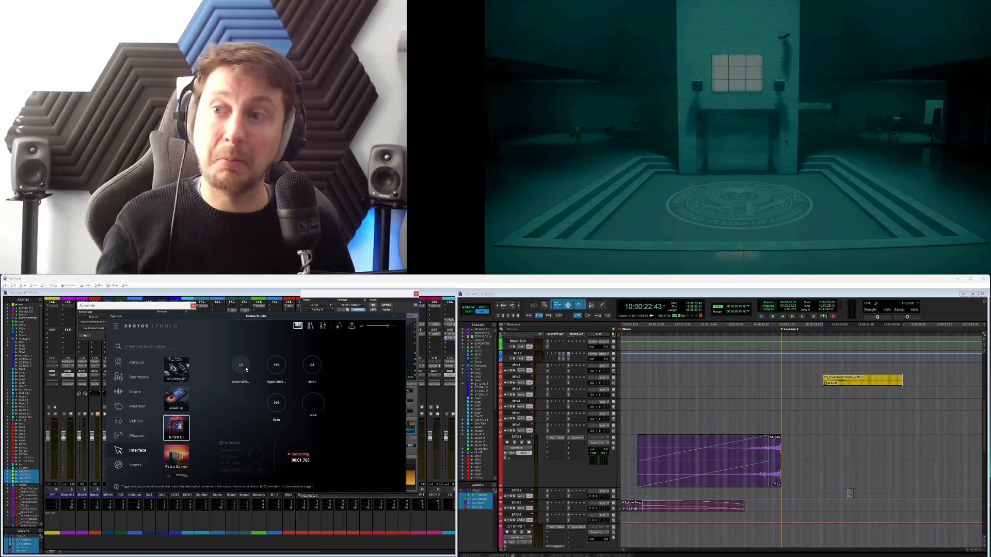
click(246, 369)
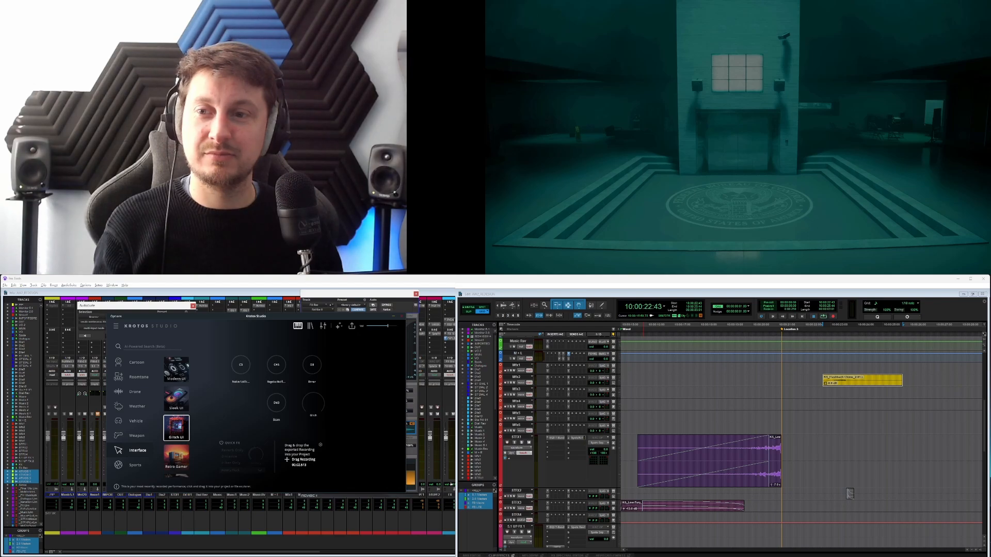
Play the Pro Tools timeline briefly from 10:00:21:23 and return to Krotos Studio.
scroll(788, 470, down, 6)
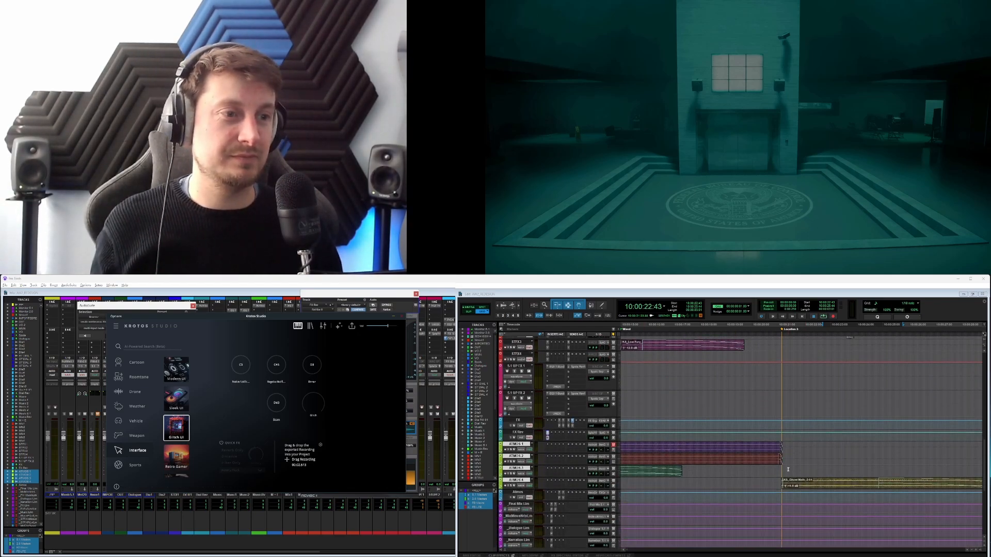
click(788, 470)
key(space)
key(space)
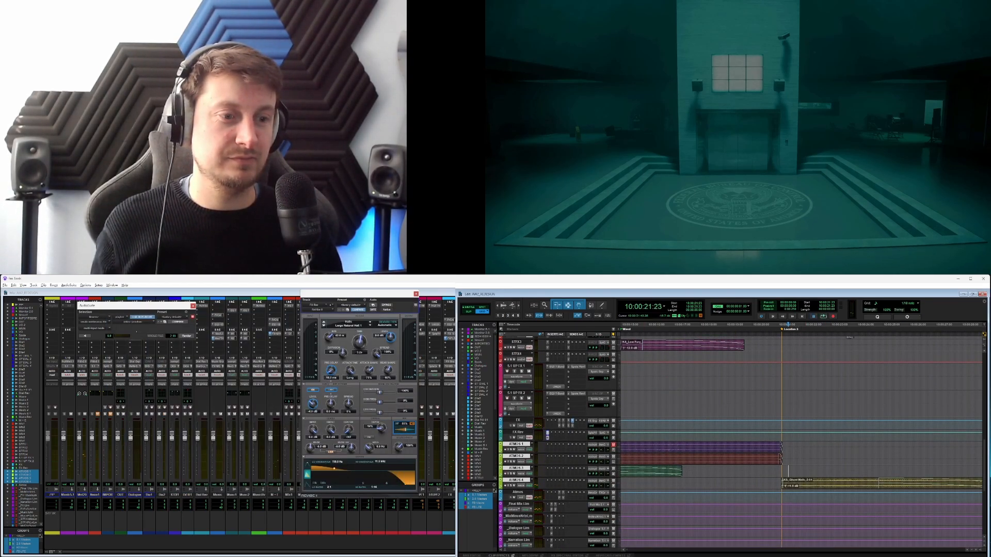
key(alt+Tab)
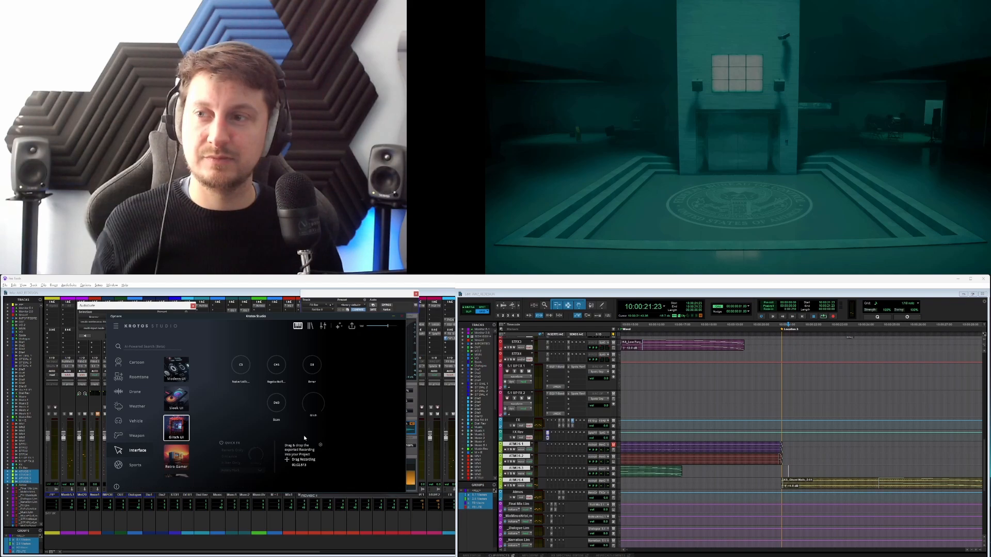
Audition the remaining Glitch UI trigger sounds and check the recorder's Drag & Drop settings.
click(243, 367)
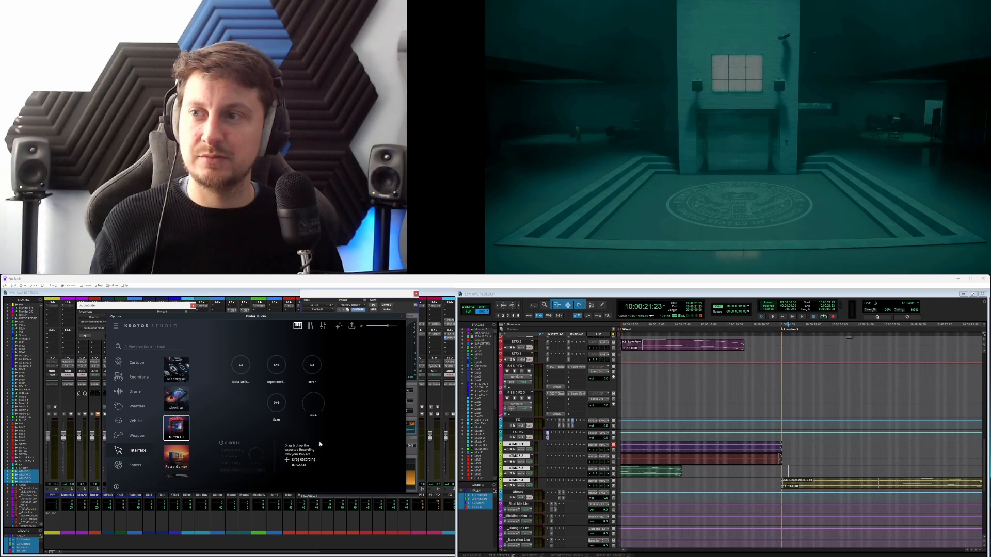
click(242, 365)
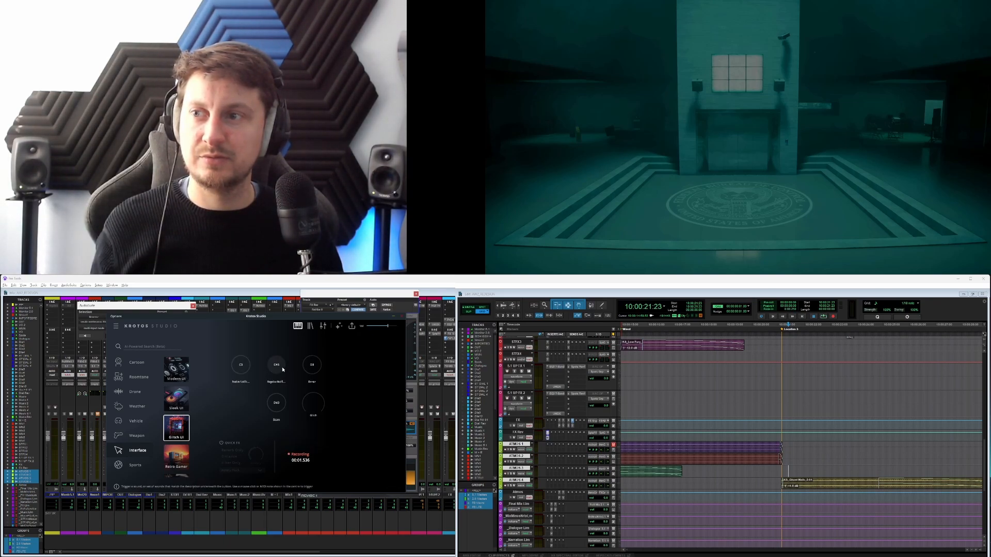
click(242, 367)
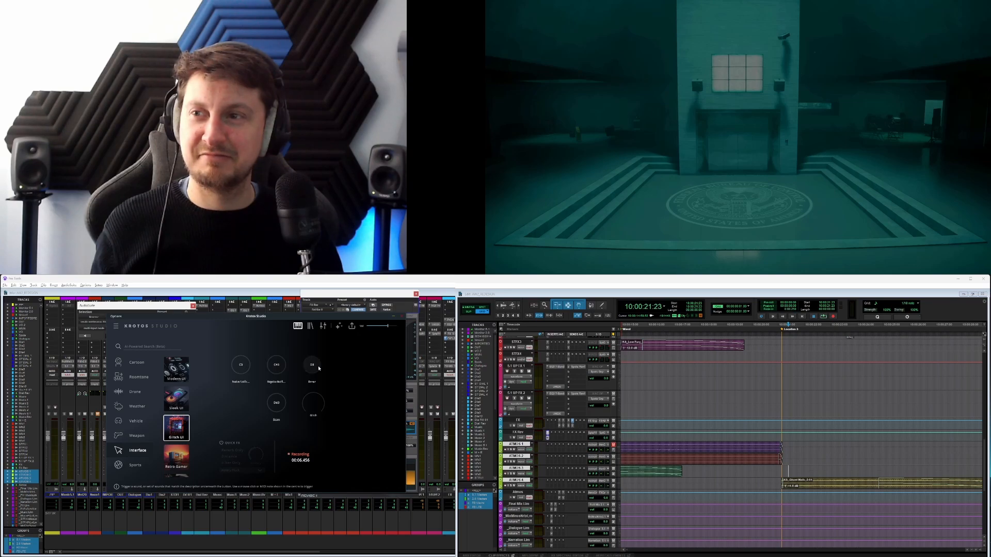
drag(316, 405, 301, 468)
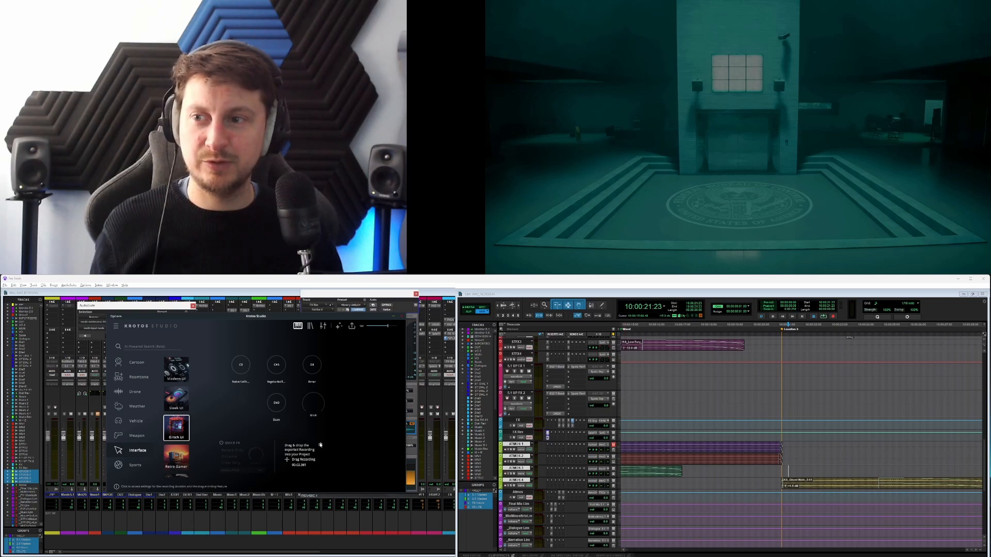
click(320, 445)
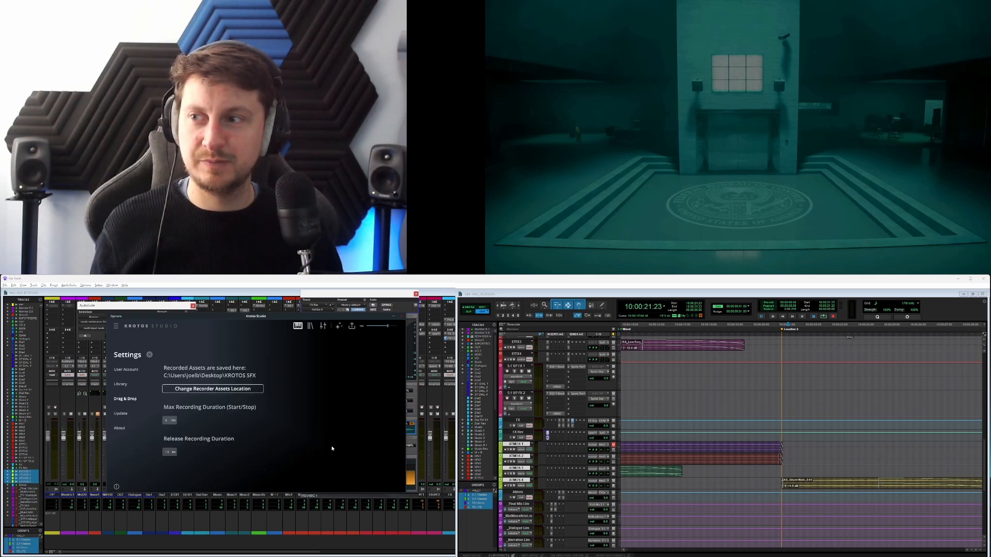
click(150, 355)
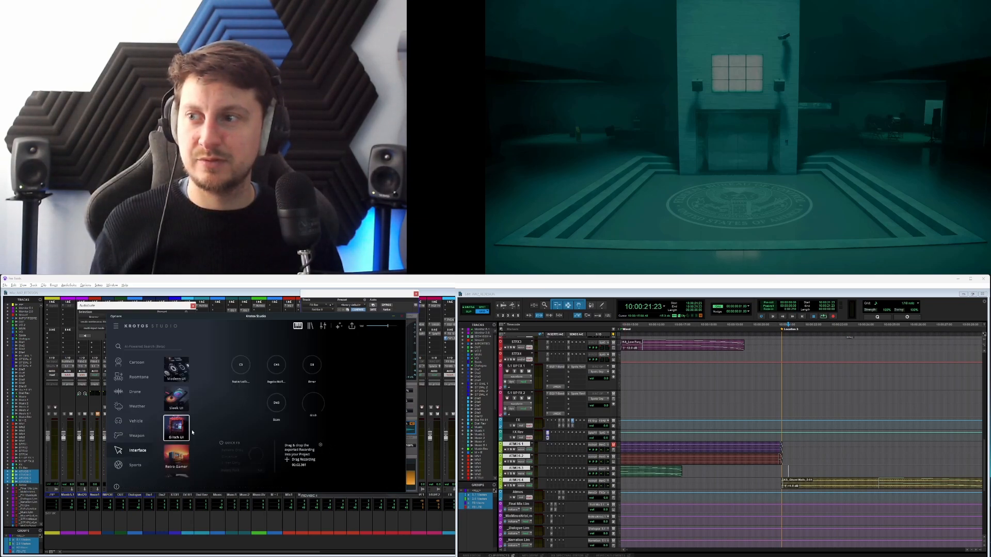
Load the Sleek UI preset, record its first trigger sound and place the recording on the Pro Tools timeline at 10:00:23:33.
click(174, 405)
click(245, 371)
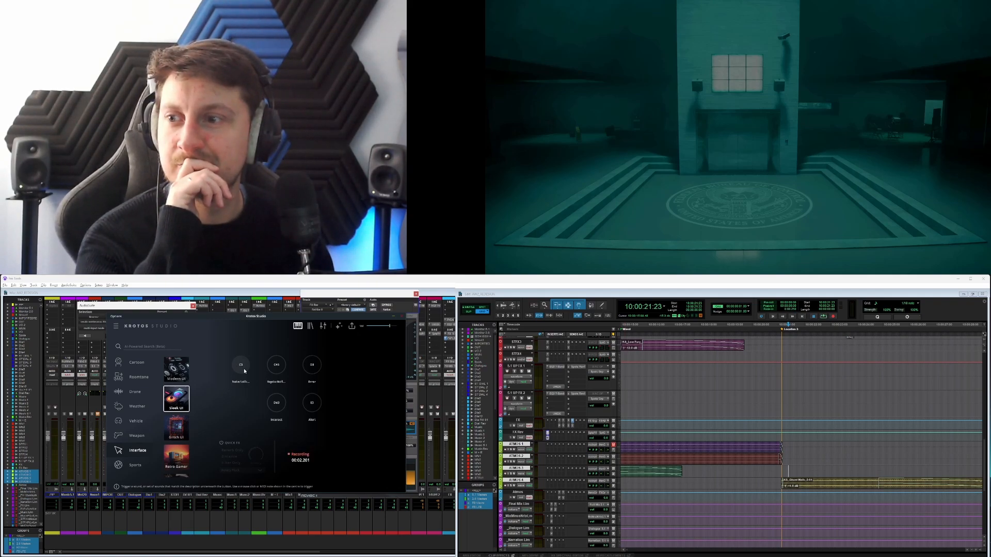
drag(342, 456, 858, 445)
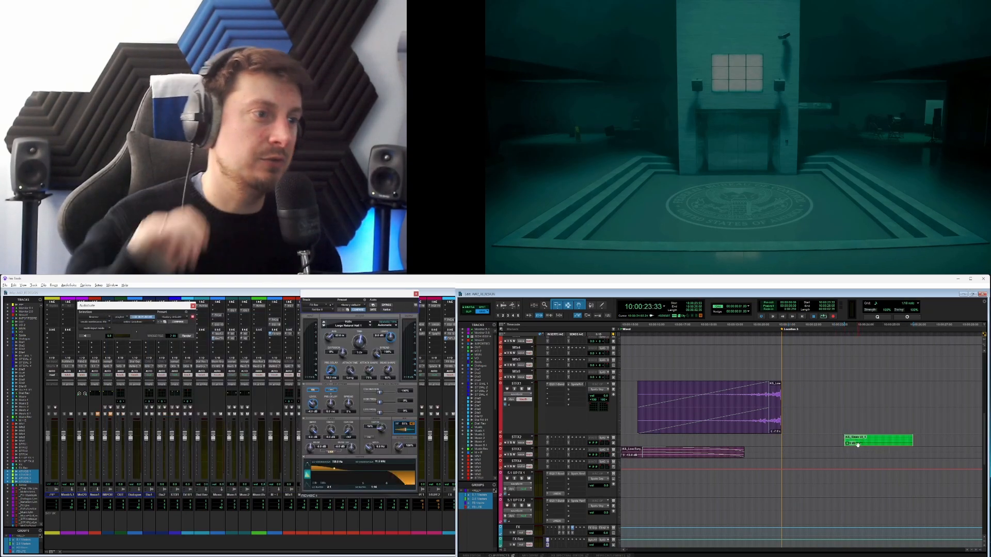
Play back the Sleek UI clip from 10:00:22:57 and reposition it to start at 10:00:23:38.
scroll(863, 447, up, 3)
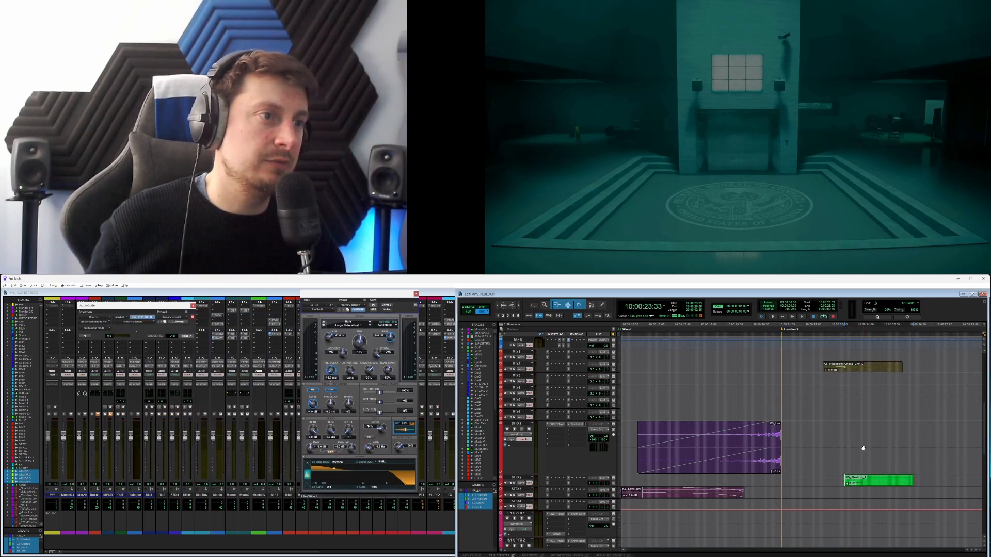
click(829, 480)
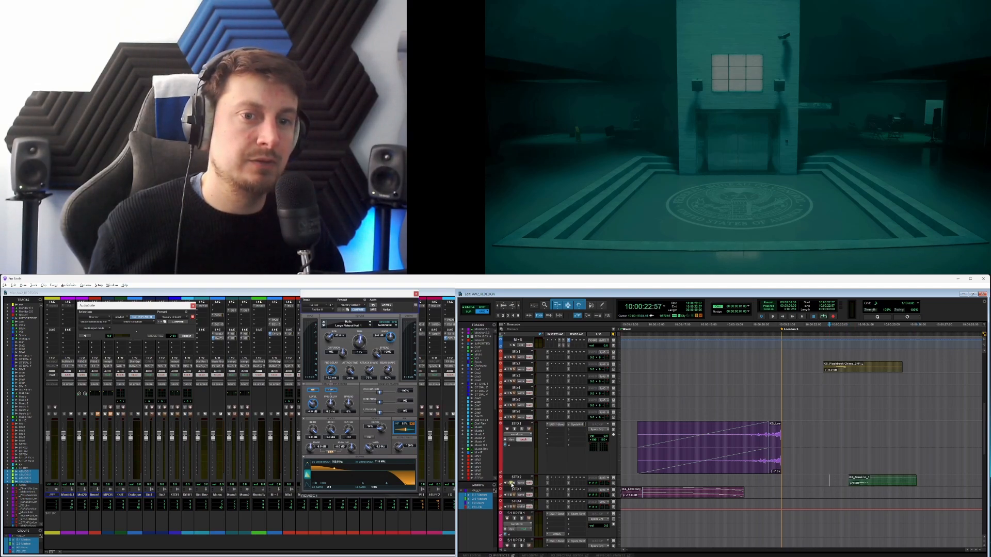
key(space)
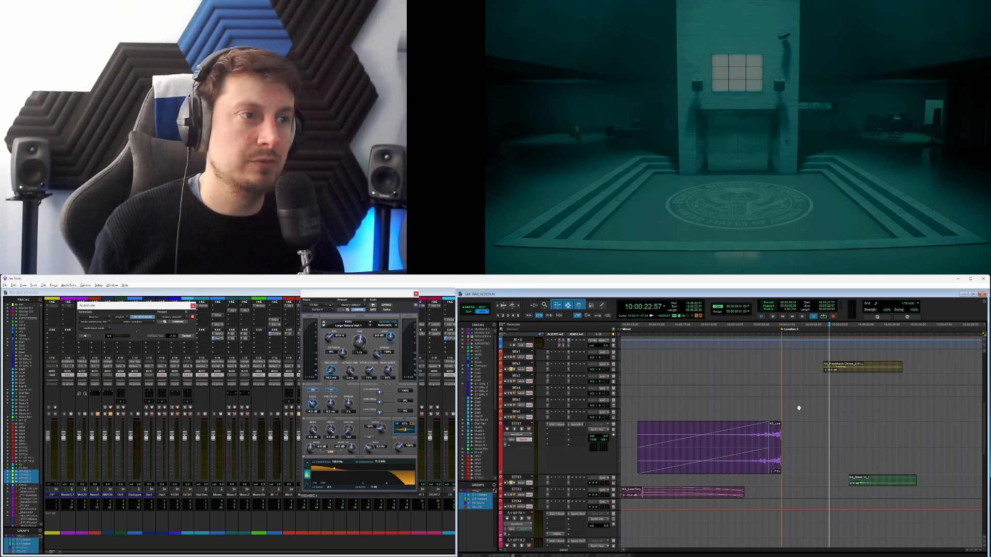
click(885, 481)
drag(885, 485, 883, 485)
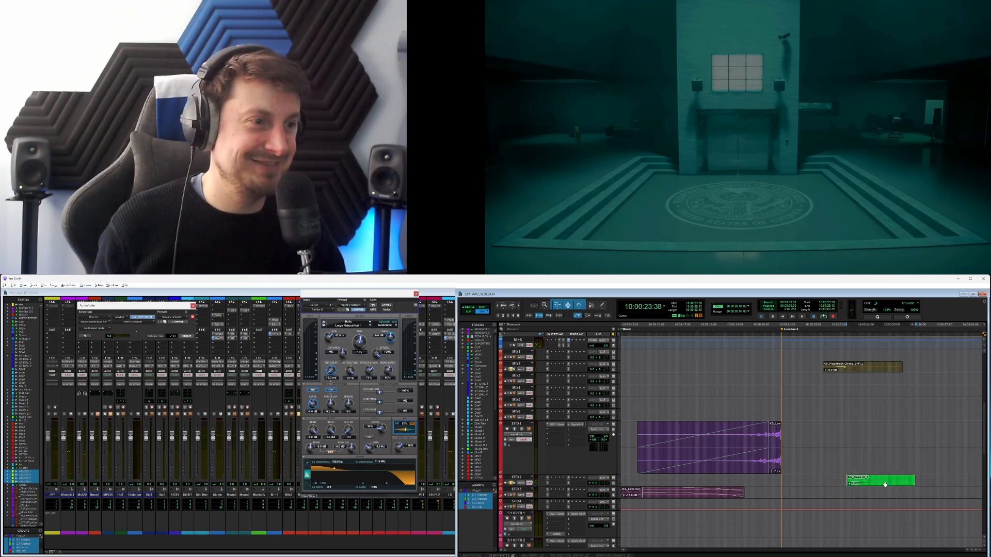
Select the Flashback Chime and Sleek UI clips in turn and play them back against the picture from 10:00:21:42.
click(849, 371)
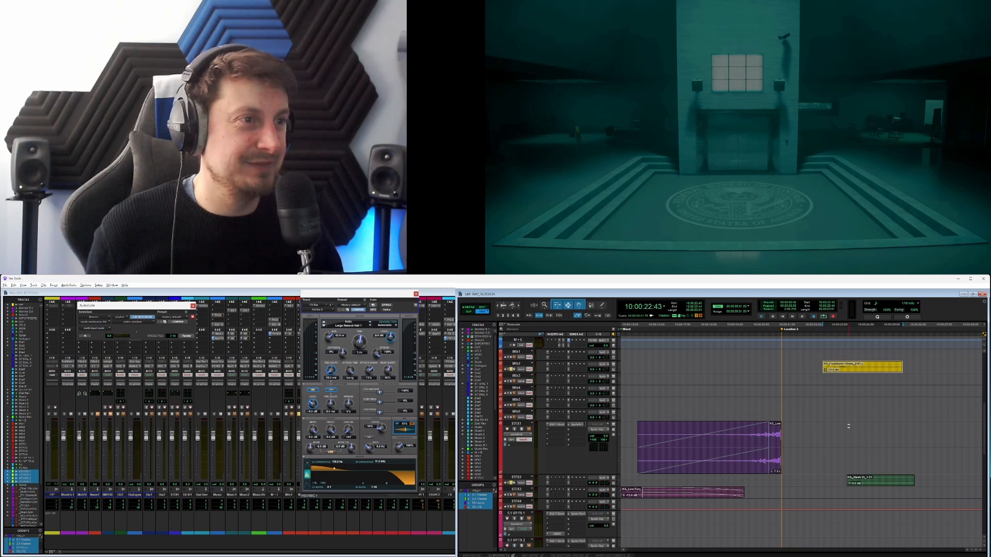
click(863, 483)
click(796, 481)
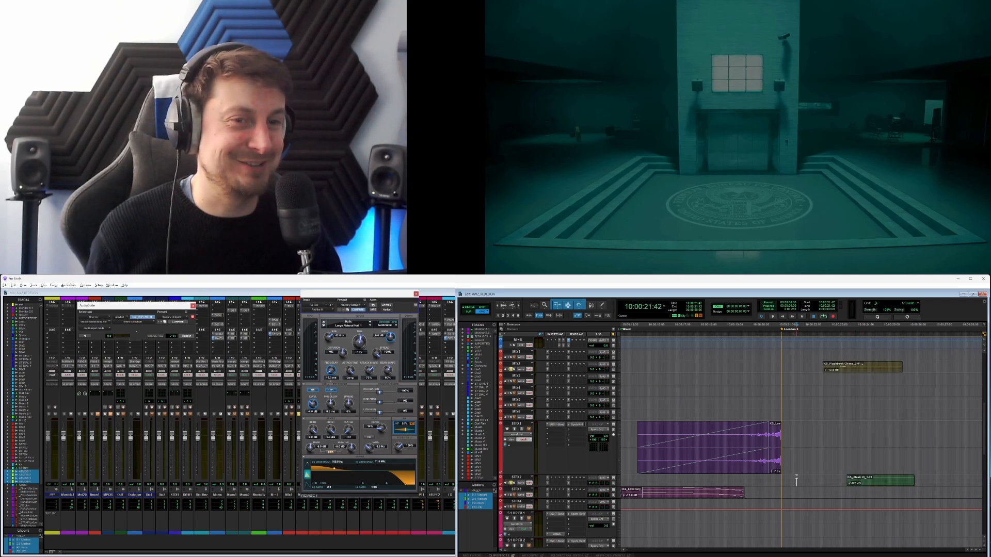
key(space)
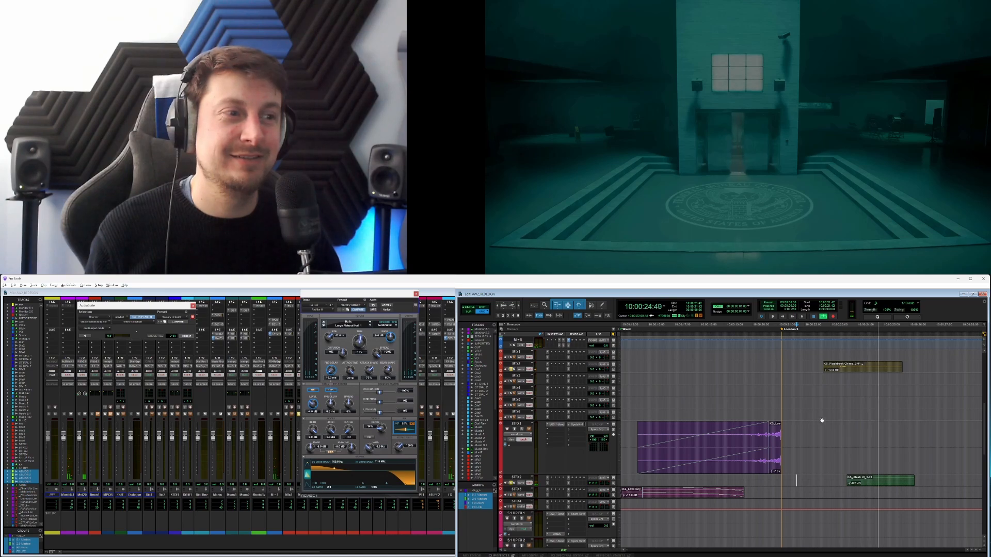
Show the send level automation on the Sleek UI clip's track, shape a short peak at the clip's start and play it back.
drag(913, 476, 892, 477)
key(space)
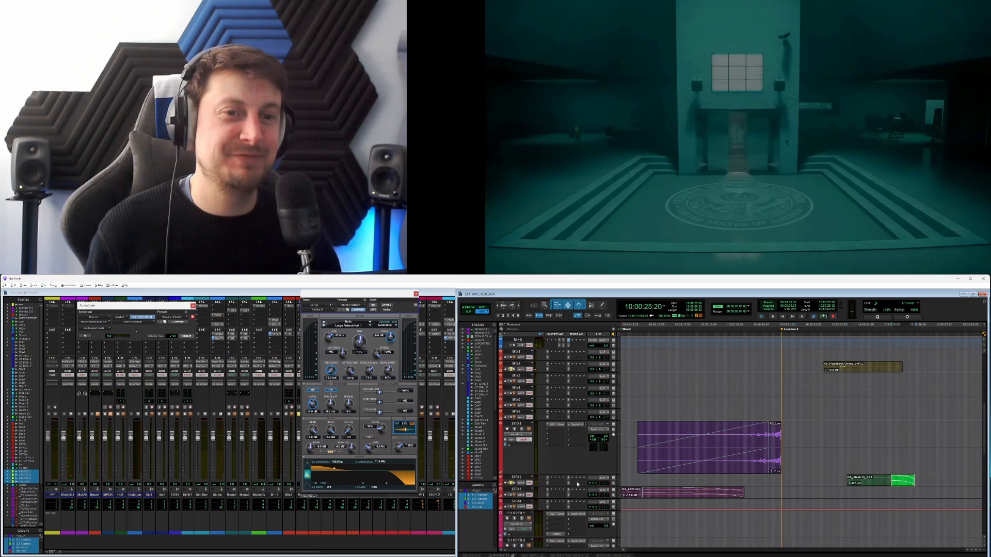
click(524, 484)
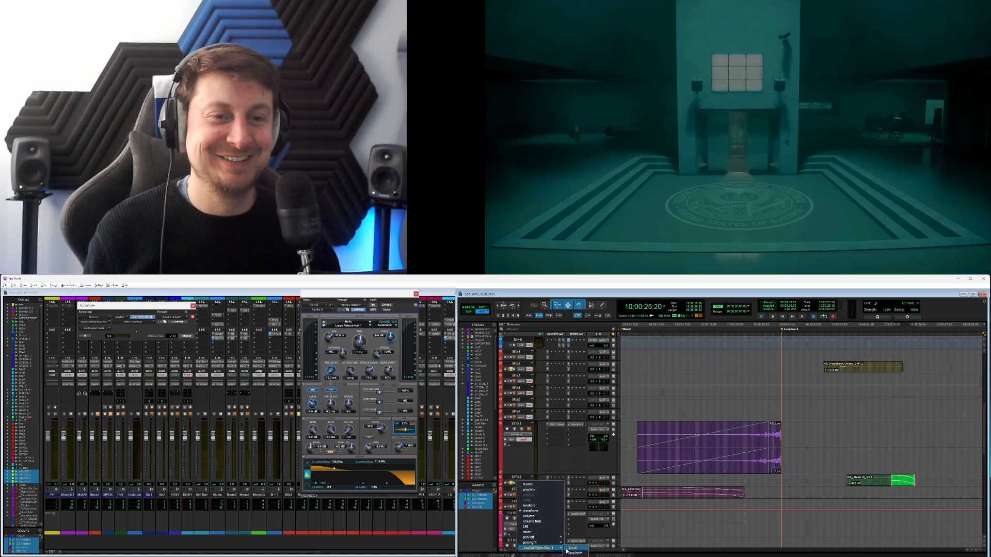
click(573, 552)
drag(826, 480, 869, 480)
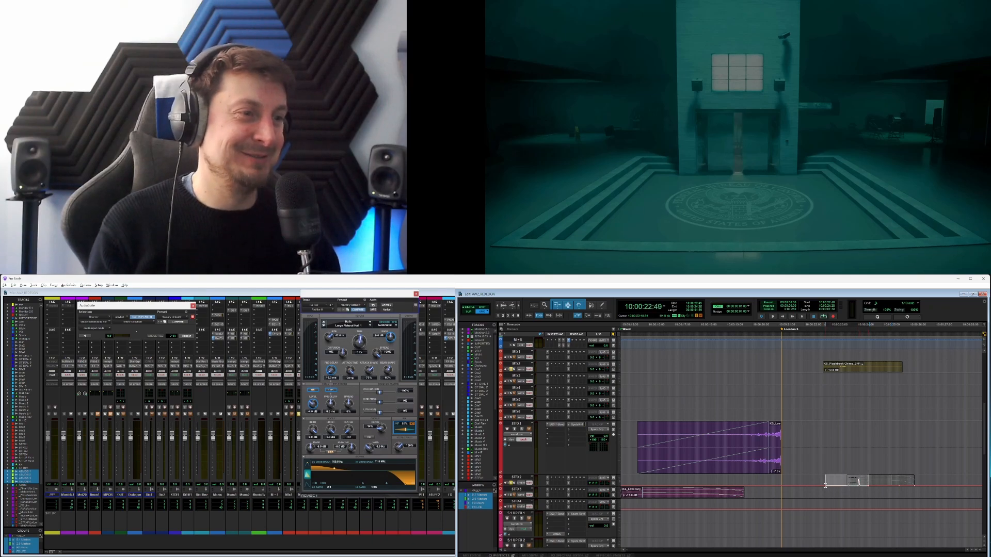
key(Delete)
click(863, 484)
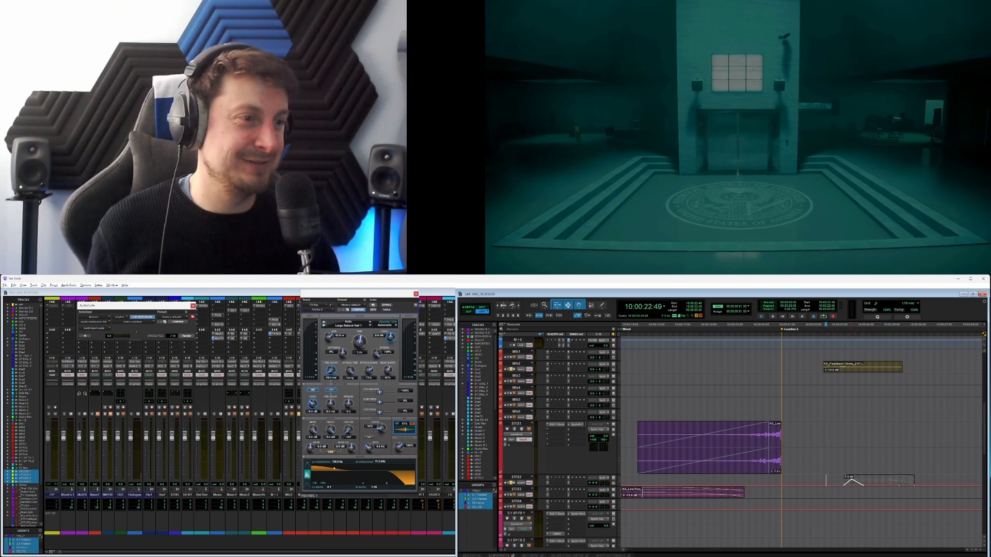
key(space)
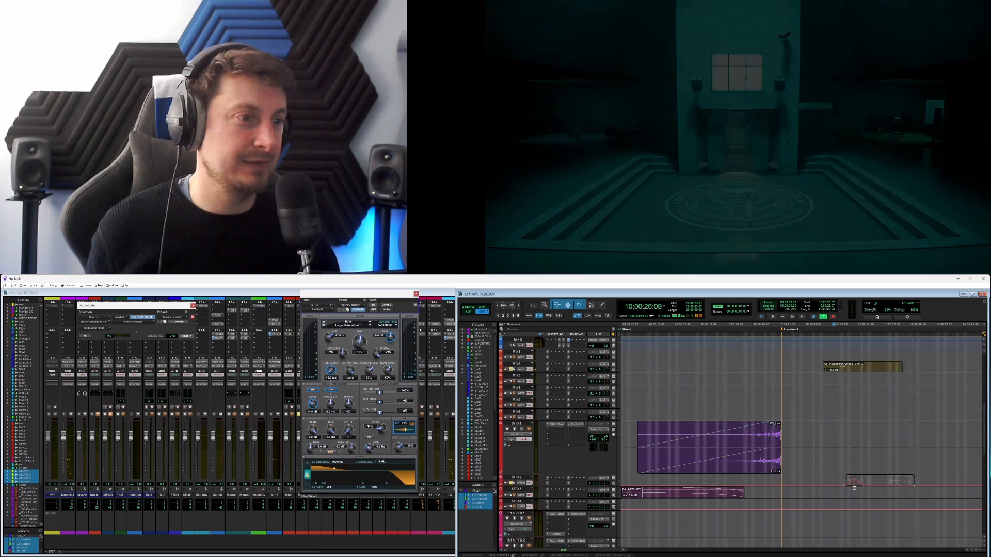
Adjust the send level peak at the start of the Sleek UI clip and play the lead-in against the picture.
drag(853, 485, 847, 484)
key(space)
click(793, 481)
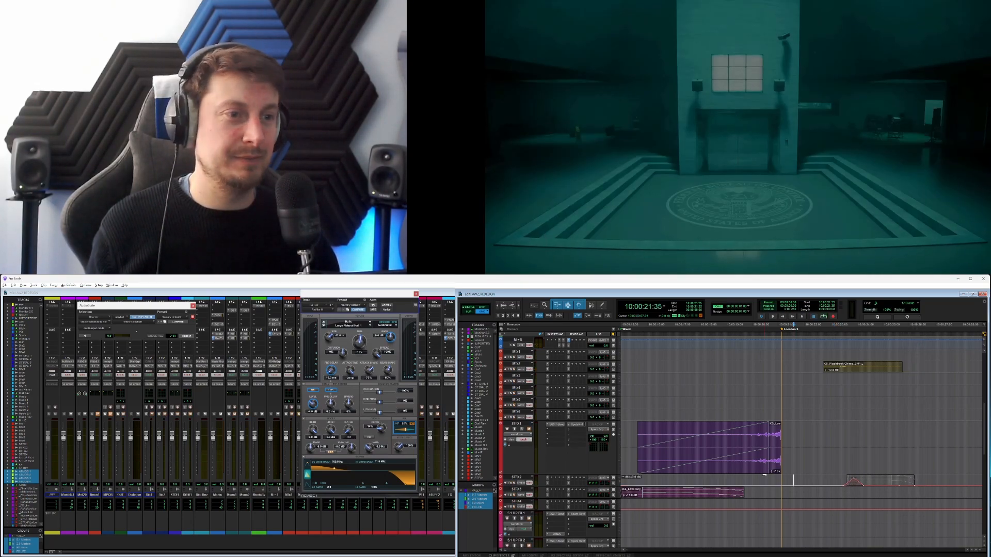
click(765, 479)
key(space)
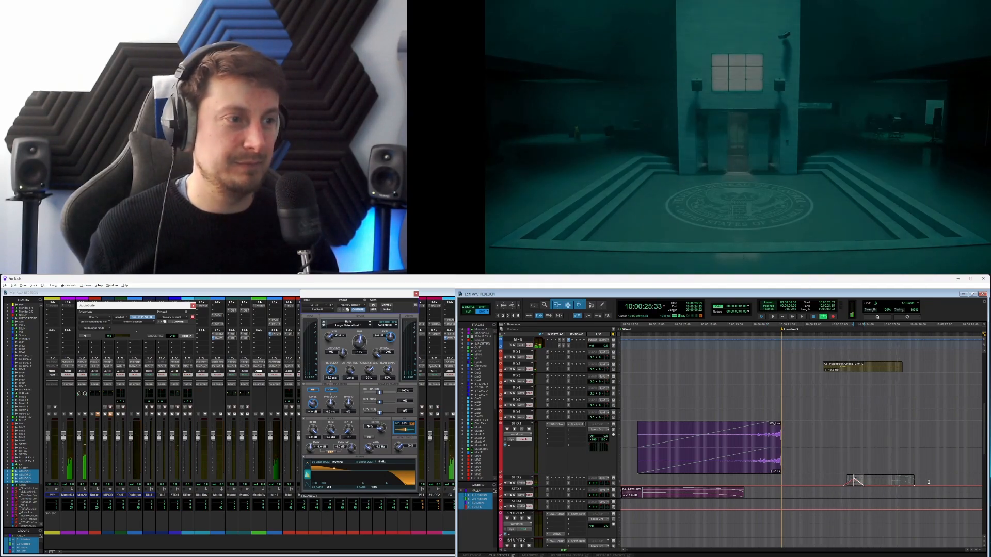
Play the scene from 10:00:15:30 and reduce the height of the large purple clip's track.
drag(928, 482, 828, 481)
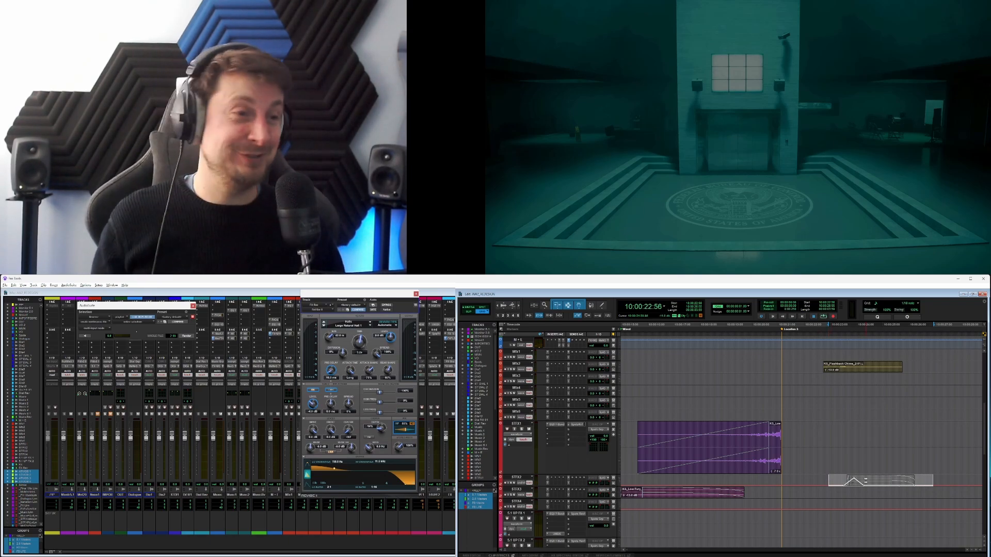
click(634, 479)
key(space)
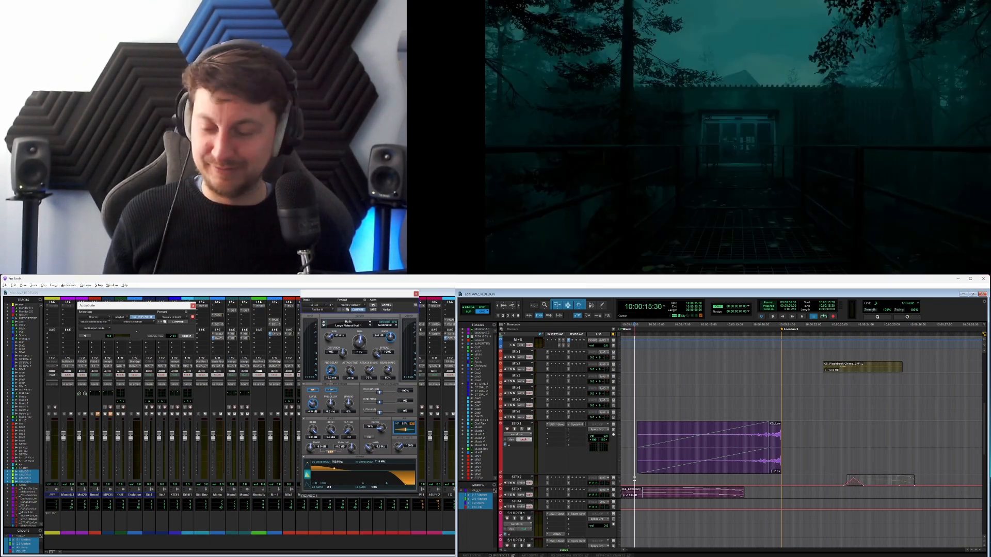
key(r)
key(r)
click(619, 442)
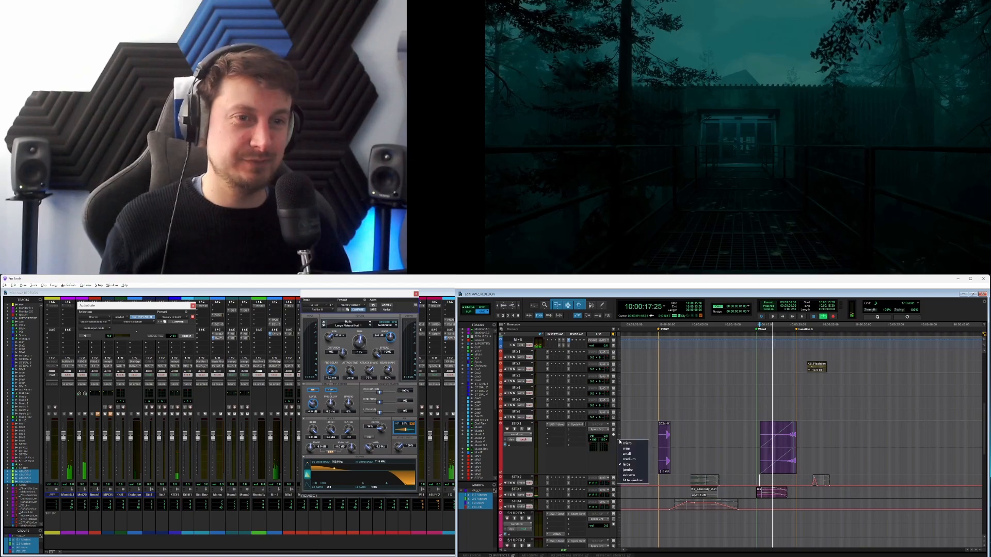
click(627, 451)
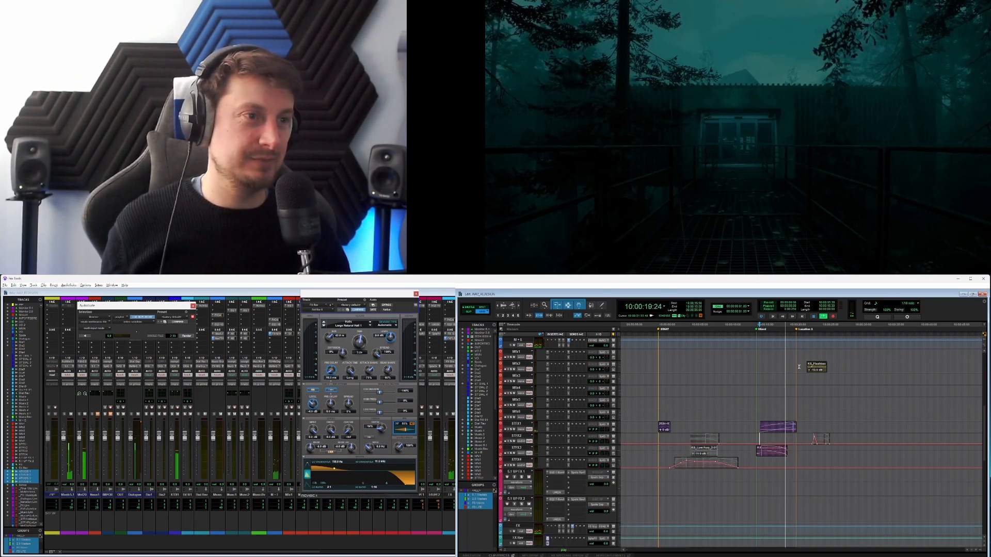
Select the time range around the Flashback Chime and Sleek UI clips and listen to the scene through to its fade-out.
drag(801, 367, 845, 369)
shift+click(805, 438)
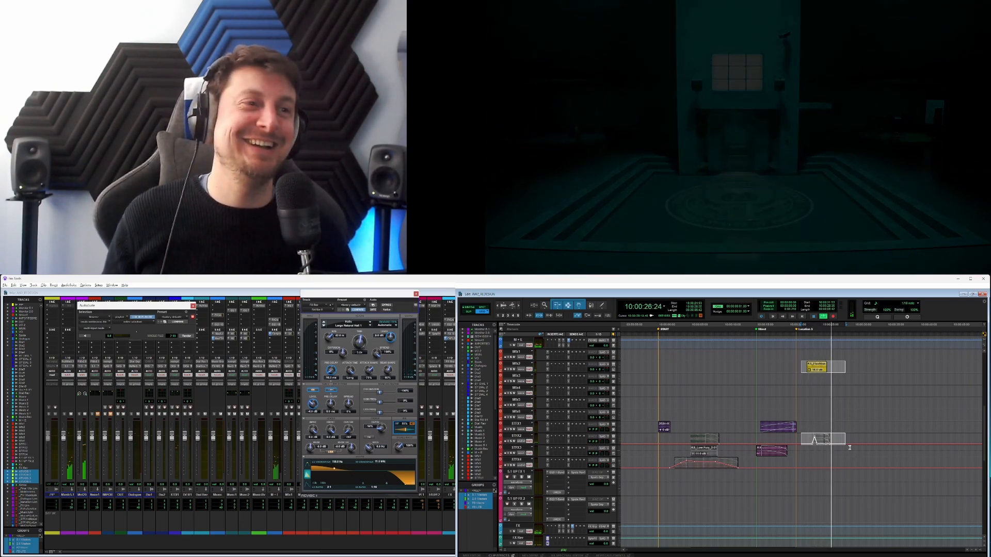
key(space)
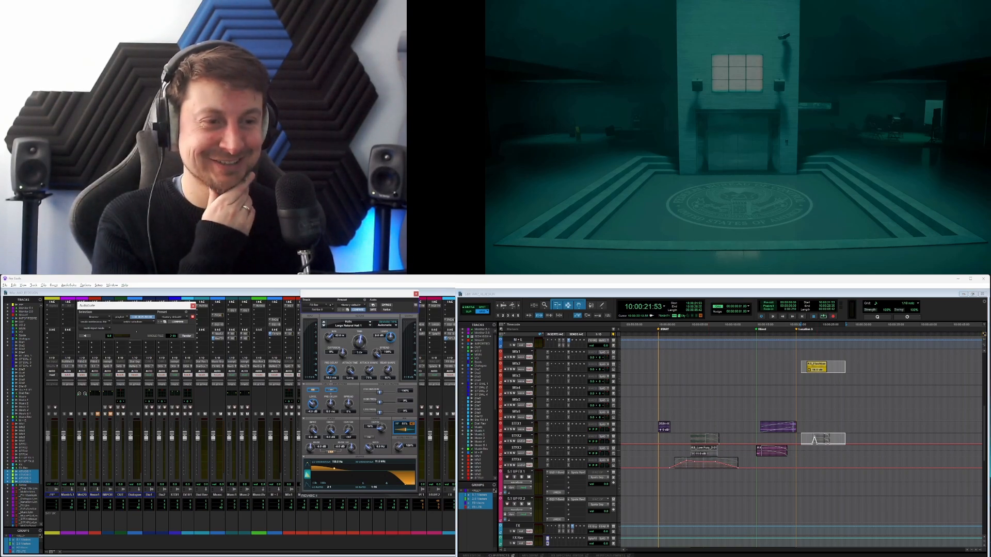
Switch to Krotos Studio, close the Moonlight window and search the presets for "shutters".
click(725, 556)
click(735, 556)
right_click(735, 556)
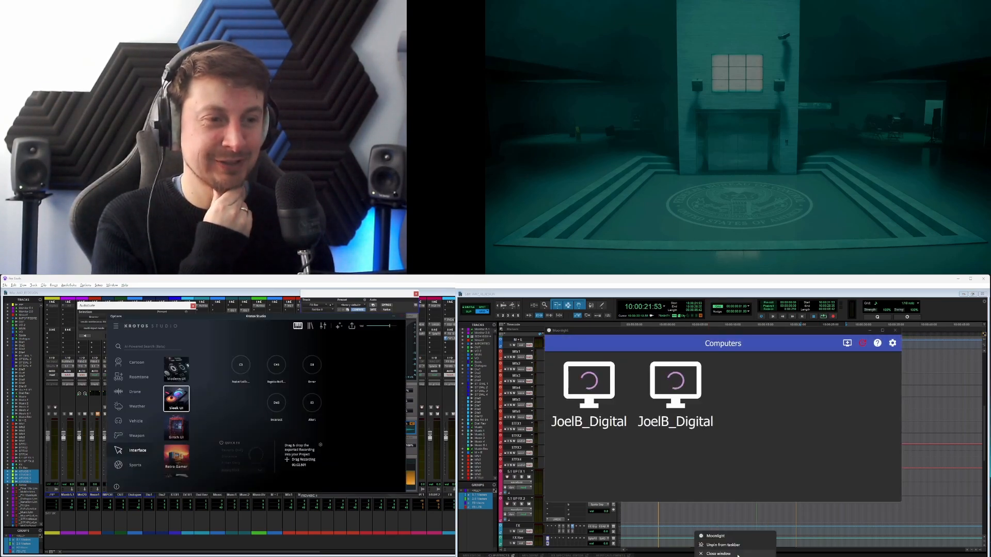
click(735, 556)
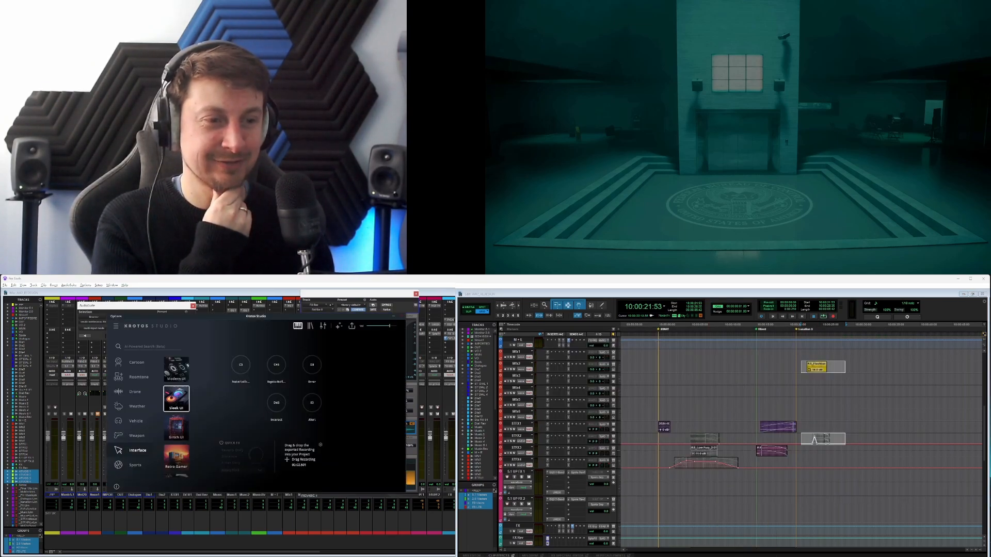
click(134, 347)
text(shutt)
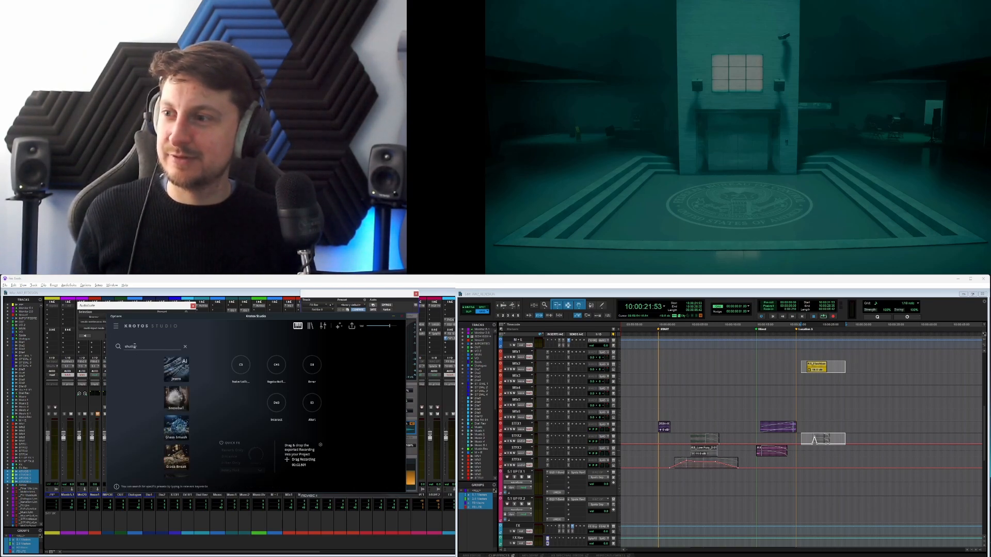
text(ers)
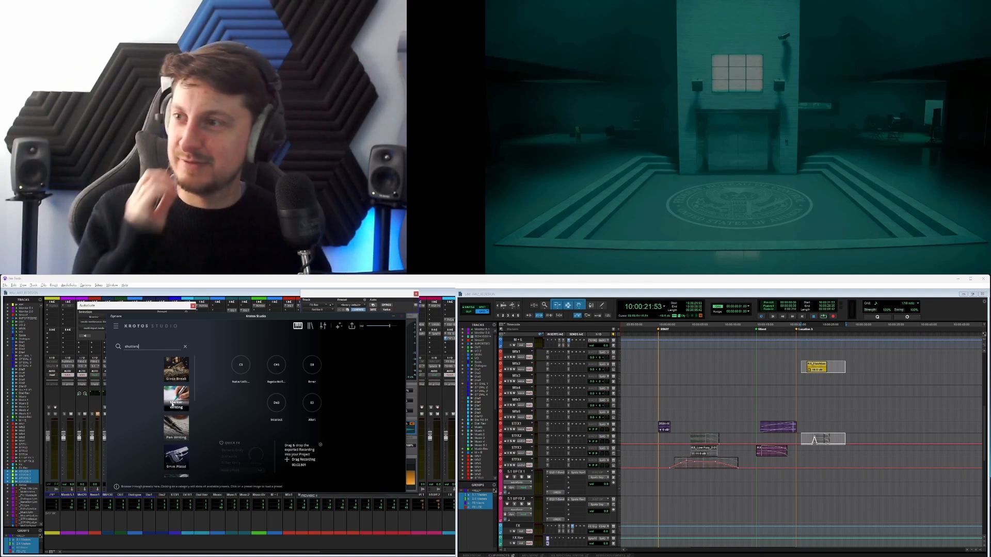
Load the Sliding Door preset, record its Open sound and place the recording on the track below the Flashback Chime clip.
scroll(183, 426, down, 3)
scroll(186, 433, down, 5)
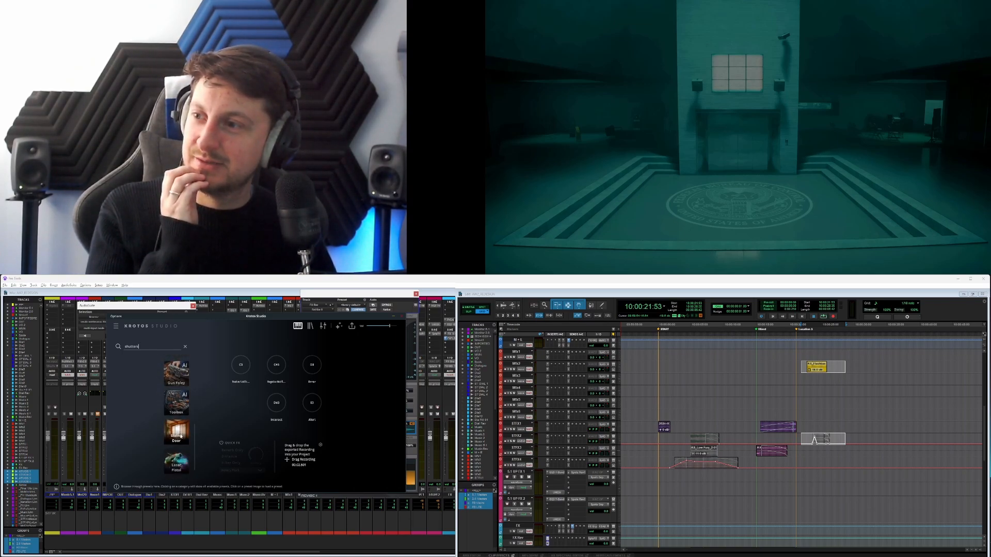
click(180, 436)
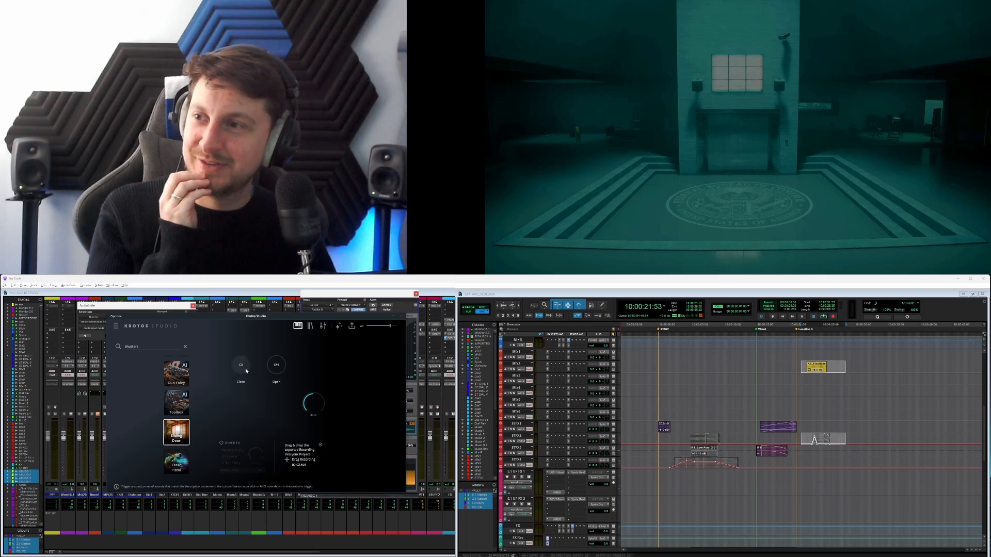
click(277, 366)
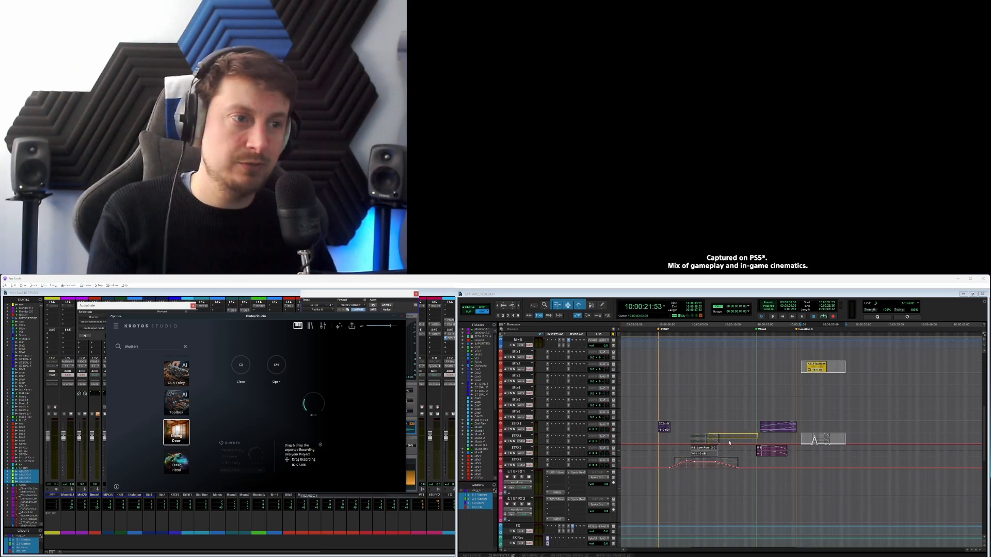
drag(830, 432, 812, 383)
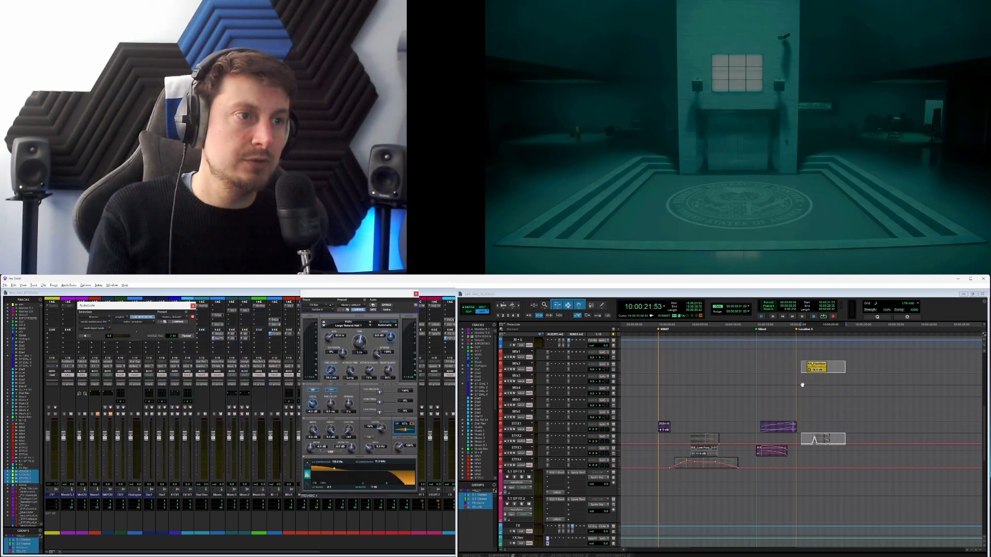
key(Delete)
click(834, 382)
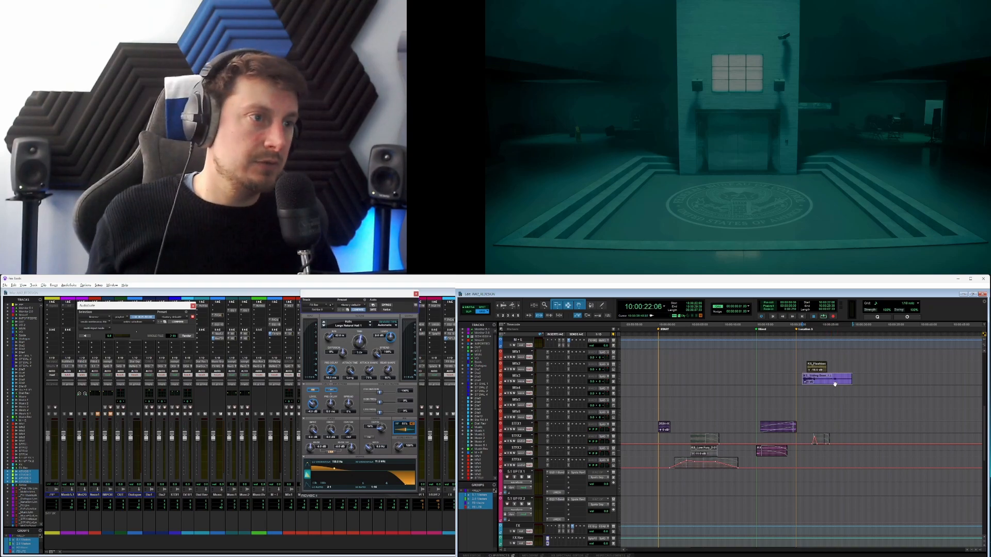
Split the Sliding Door recording, remove the unwanted audio and blend the remaining pieces with a fade.
click(830, 376)
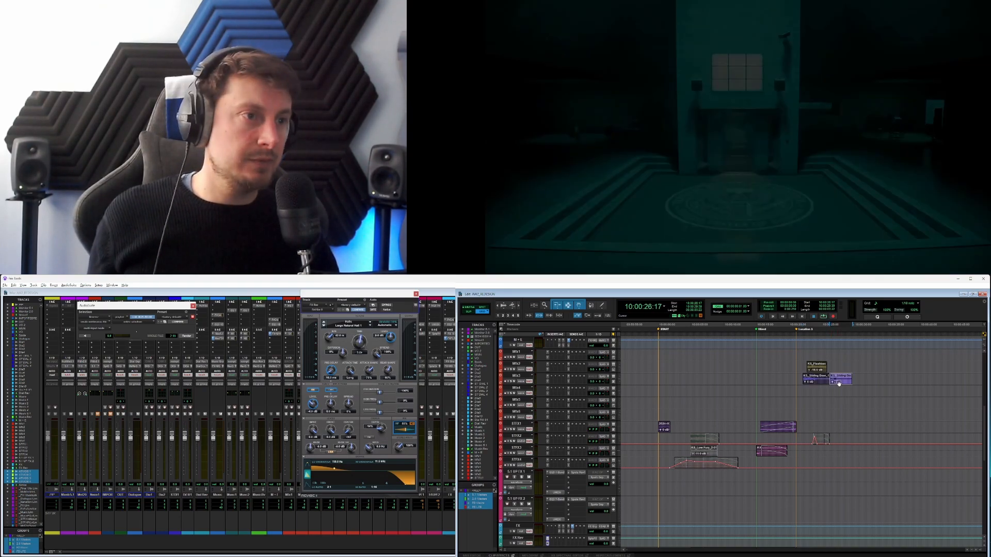
click(817, 385)
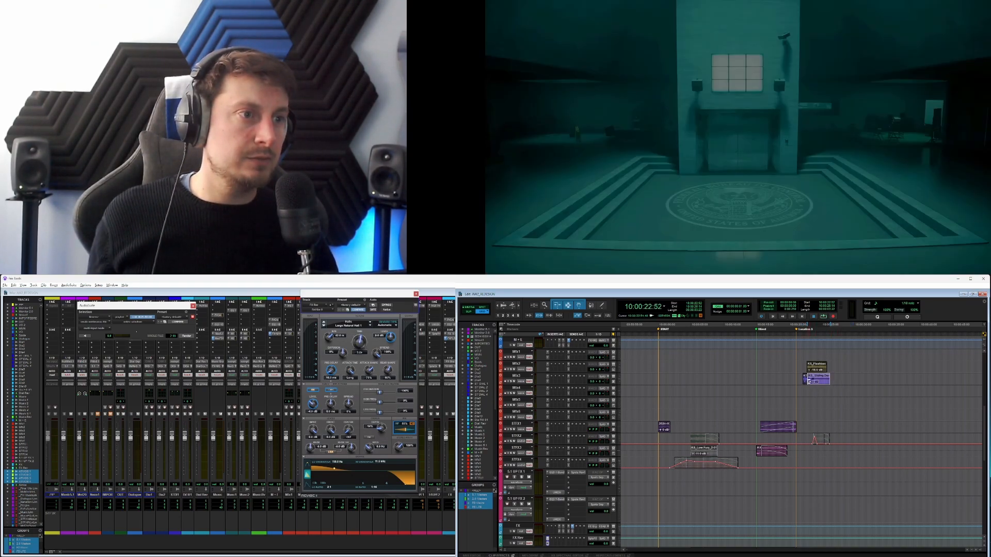
drag(808, 385, 803, 381)
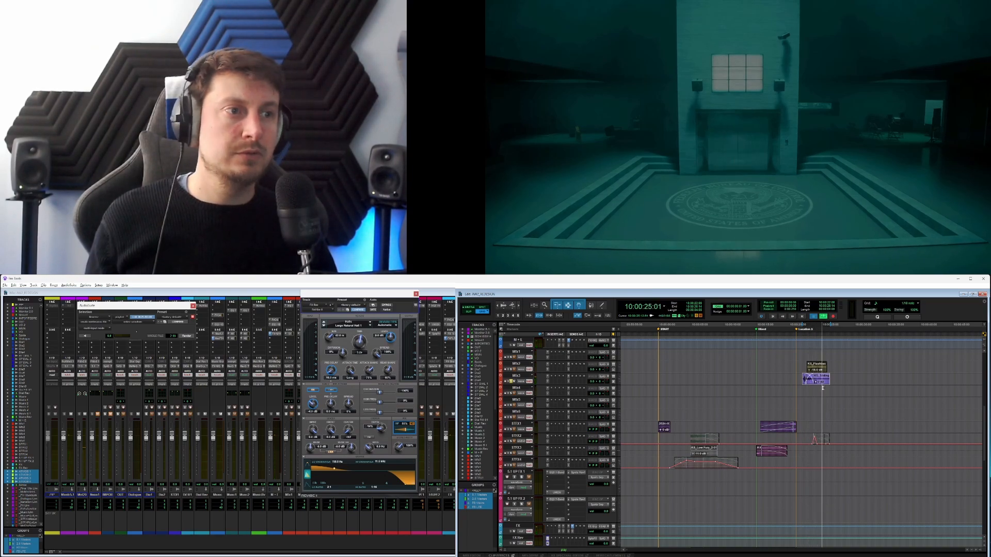
Nudge the Sliding Door clips later to start at 10:00:23:30 and play them back against the picture.
key(KP_Add)
key(KP_Add)
key(KP_Add)
key(KP_Add)
key(KP_Add)
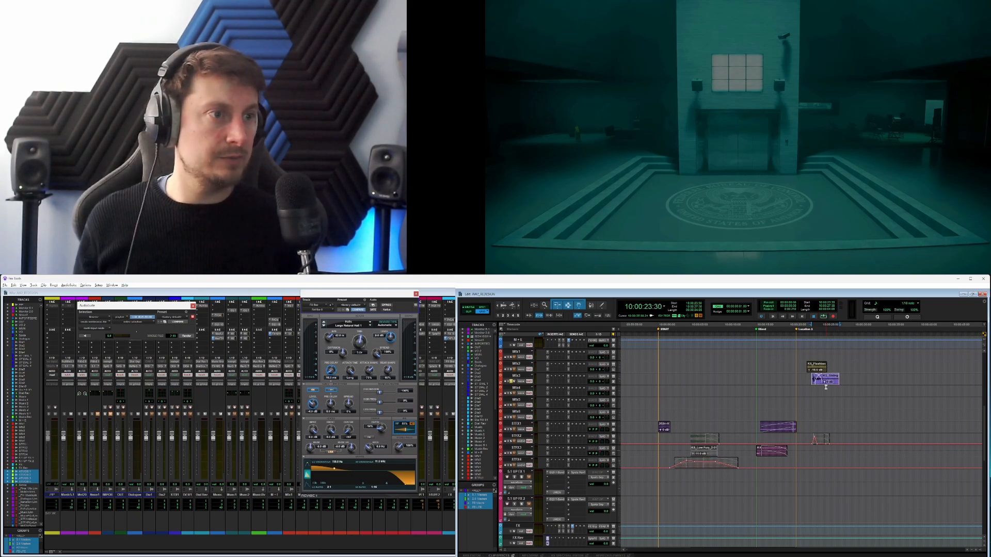
click(802, 377)
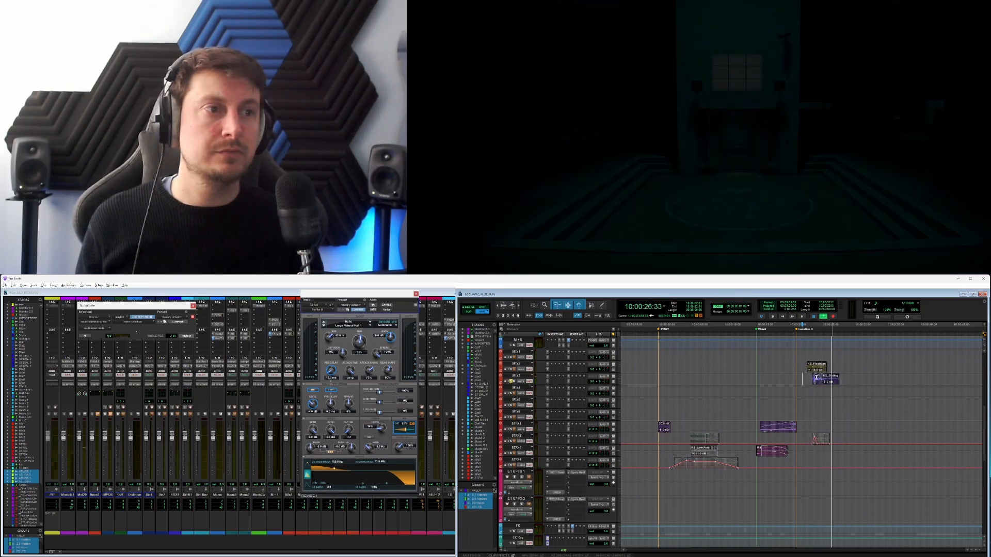
key(space)
Play back the Sliding Door clips from 10:00:22:52 and move the second piece slightly later.
click(830, 382)
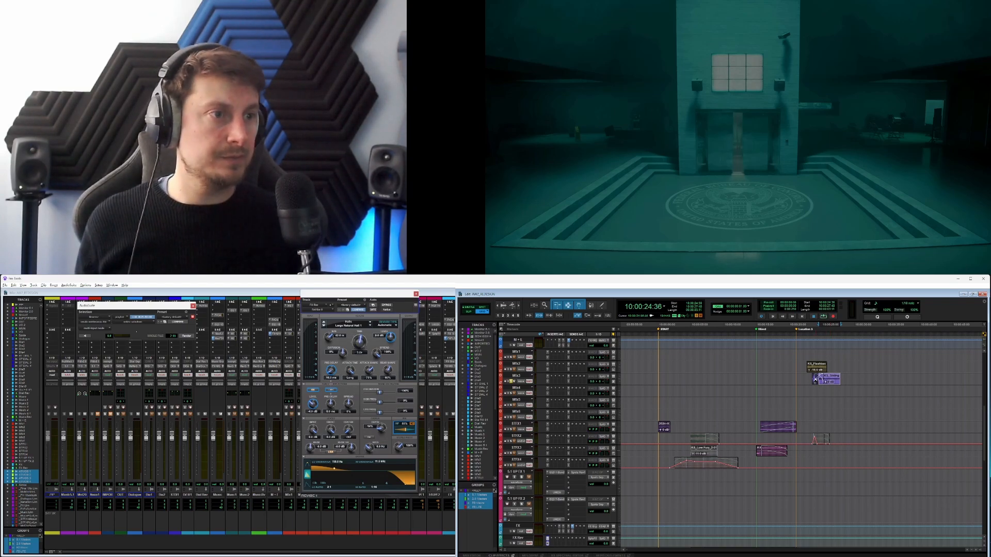
drag(816, 380, 808, 380)
key(space)
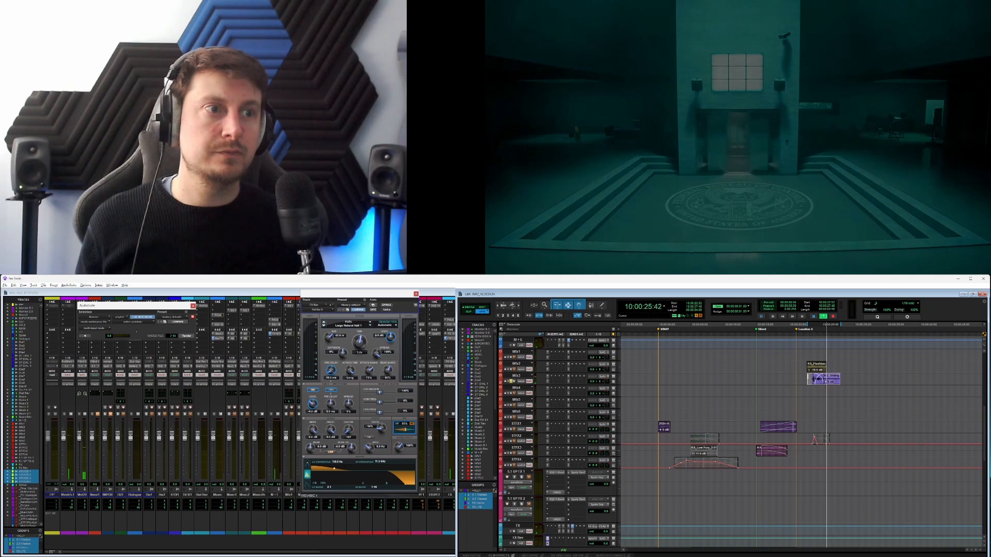
key(space)
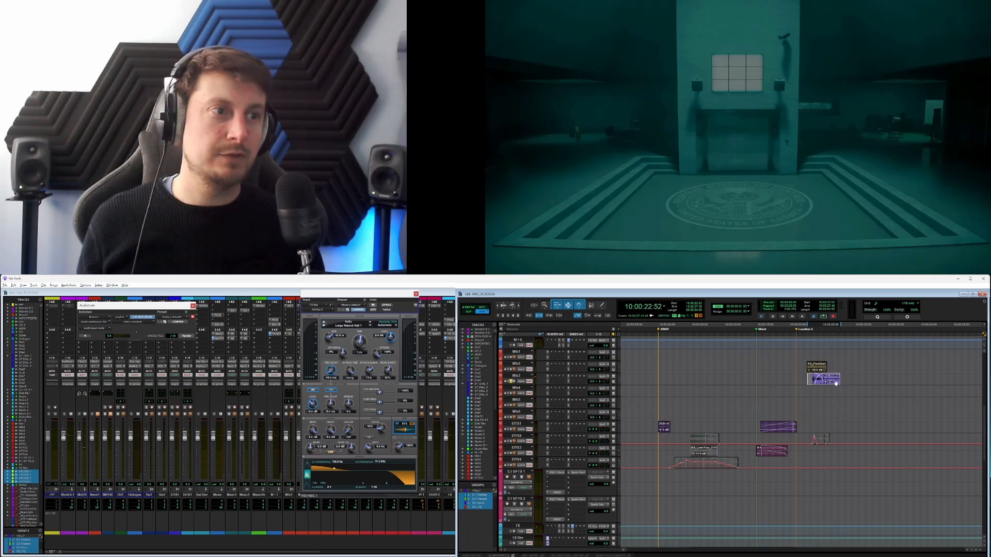
key(space)
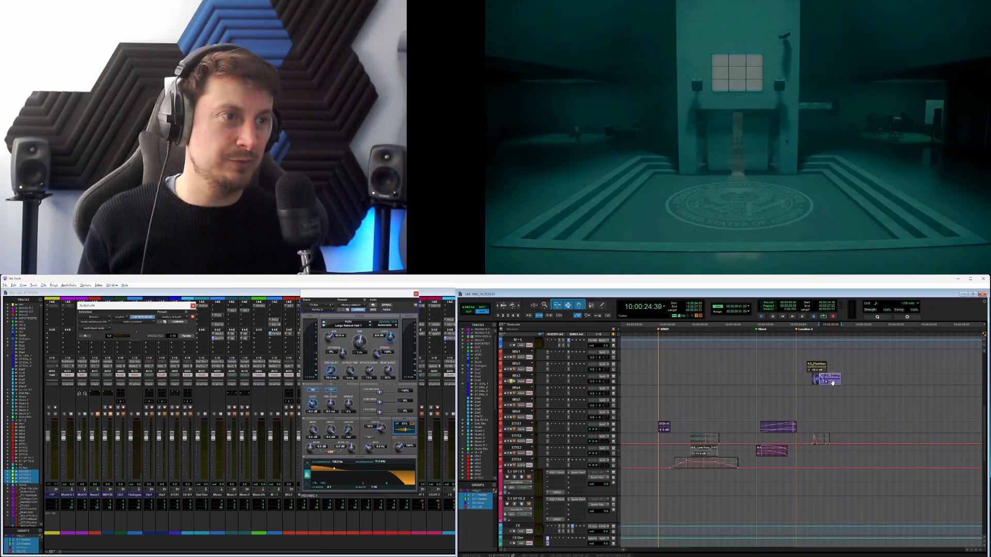
click(803, 377)
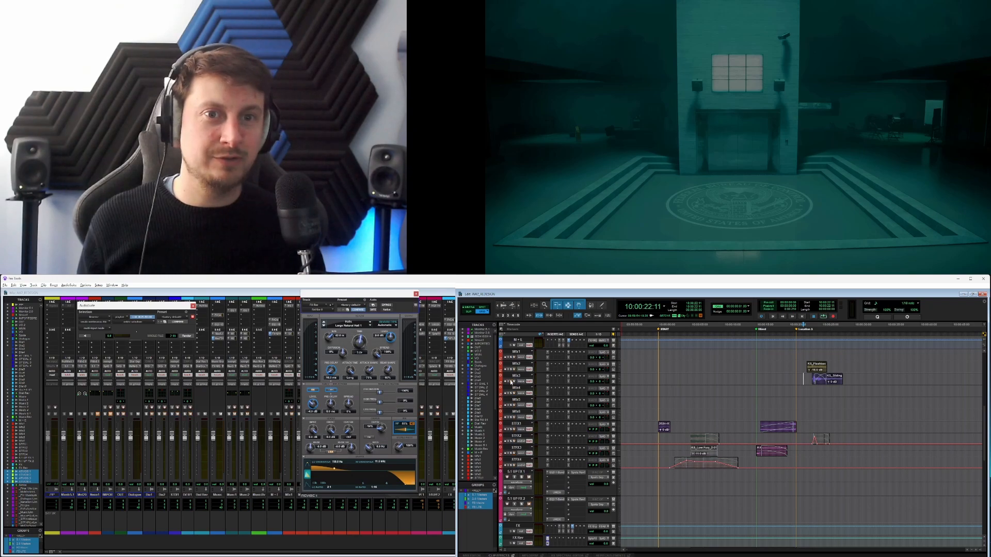
Play back the Sliding Door clips from 10:00:21:04 and show the send level automation on their track.
click(793, 377)
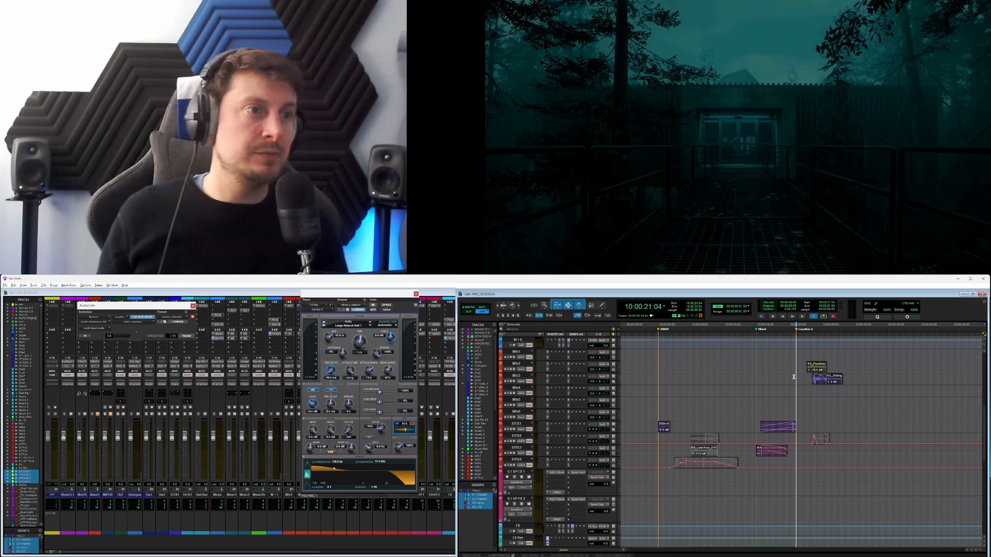
key(space)
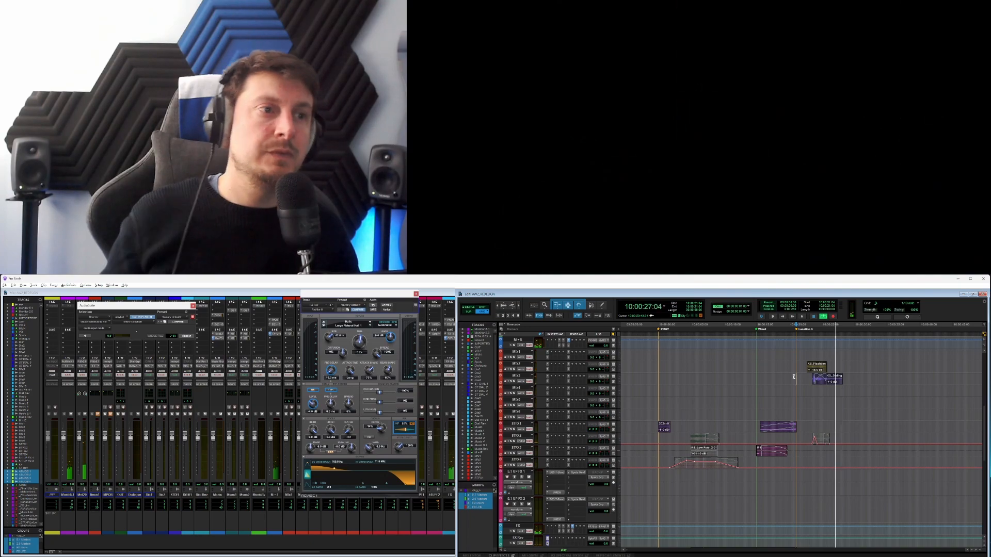
key(space)
click(520, 381)
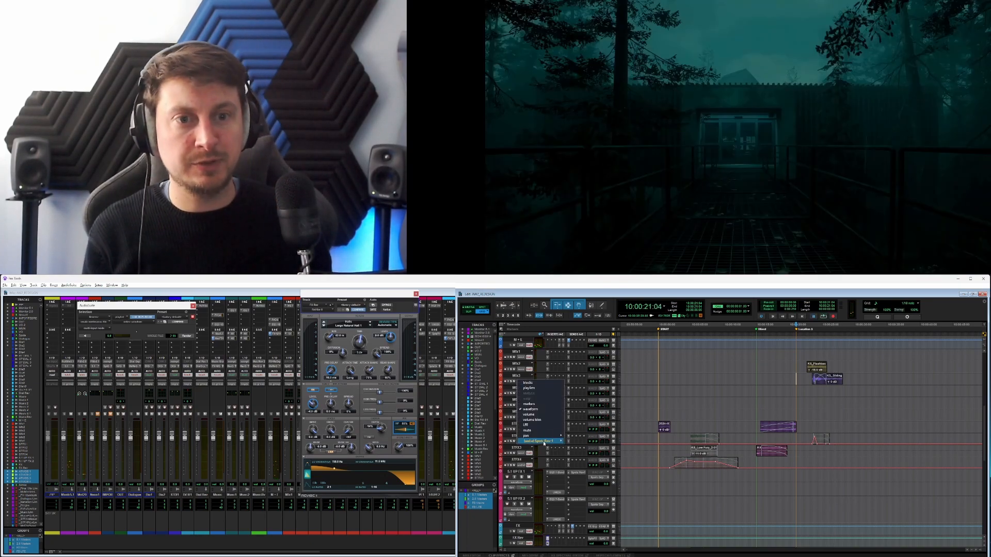
click(569, 443)
click(808, 381)
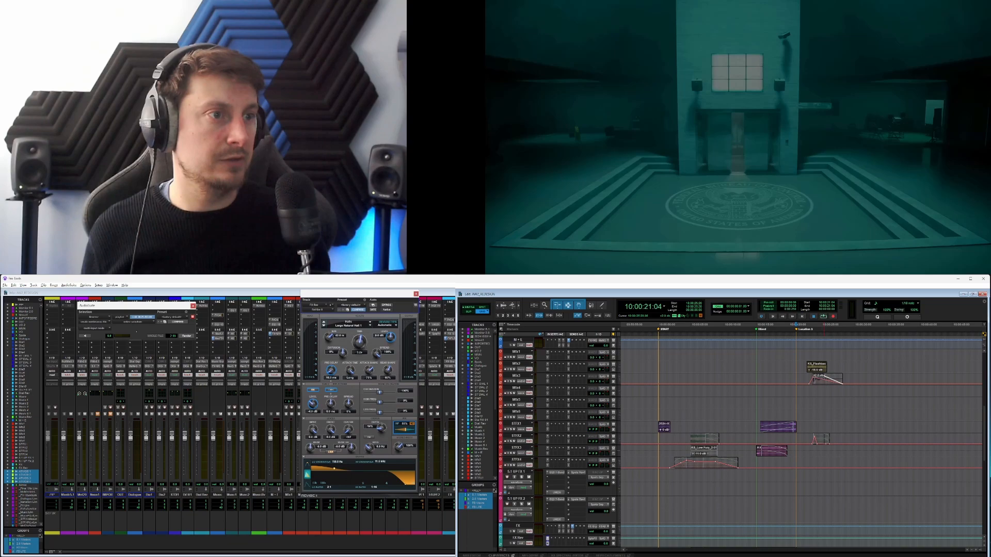
key(space)
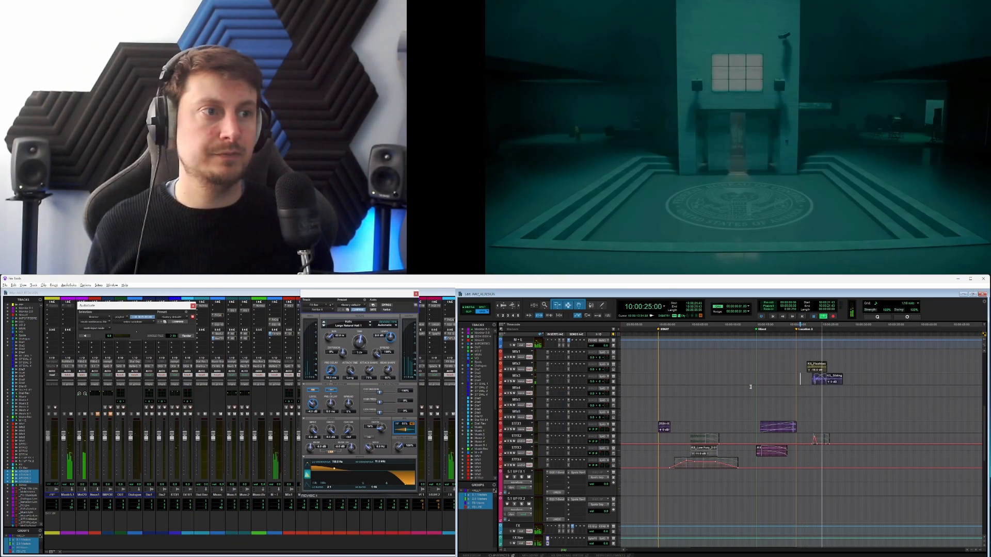
Adjust the send level automation over the Sliding Door clips and play them back from 10:00:23:30.
click(525, 380)
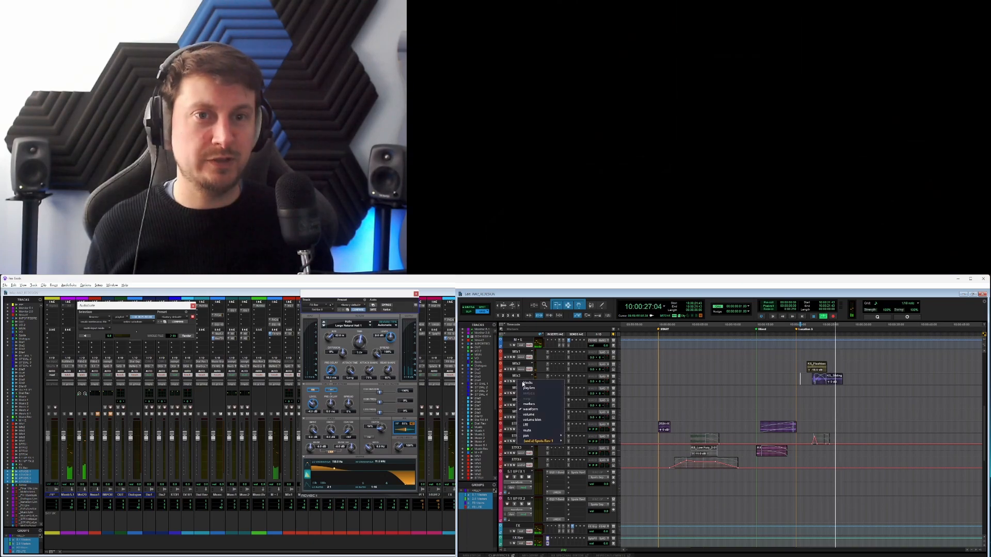
click(573, 443)
key(space)
drag(831, 380, 812, 380)
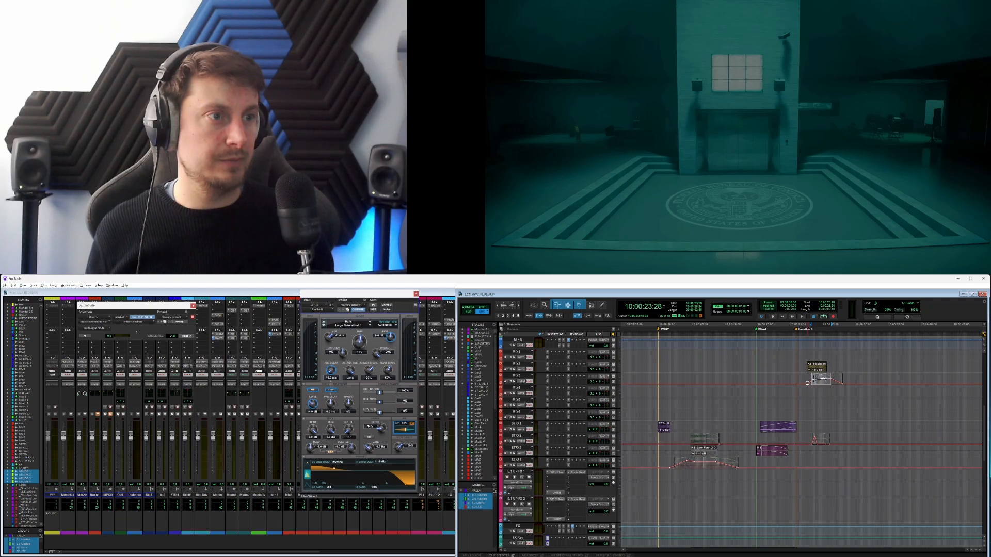
key(space)
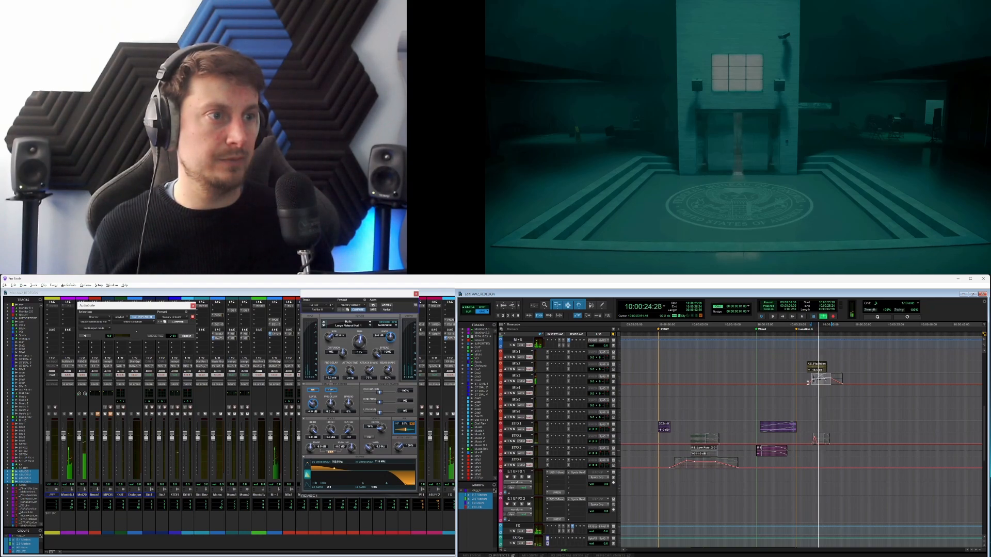
click(833, 382)
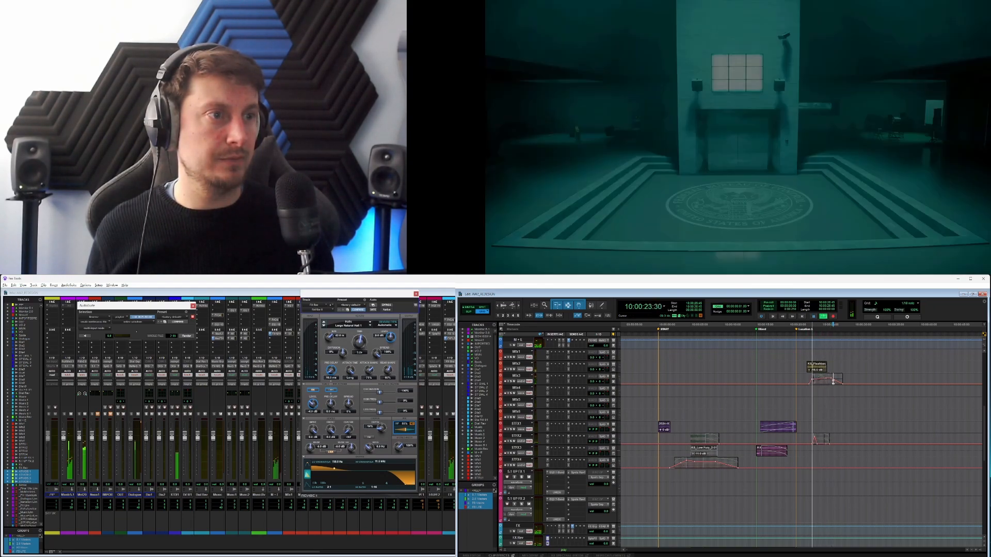
key(space)
Return the Sliding Door track to waveform view and play the trailer from 10:00:00:33.
click(521, 382)
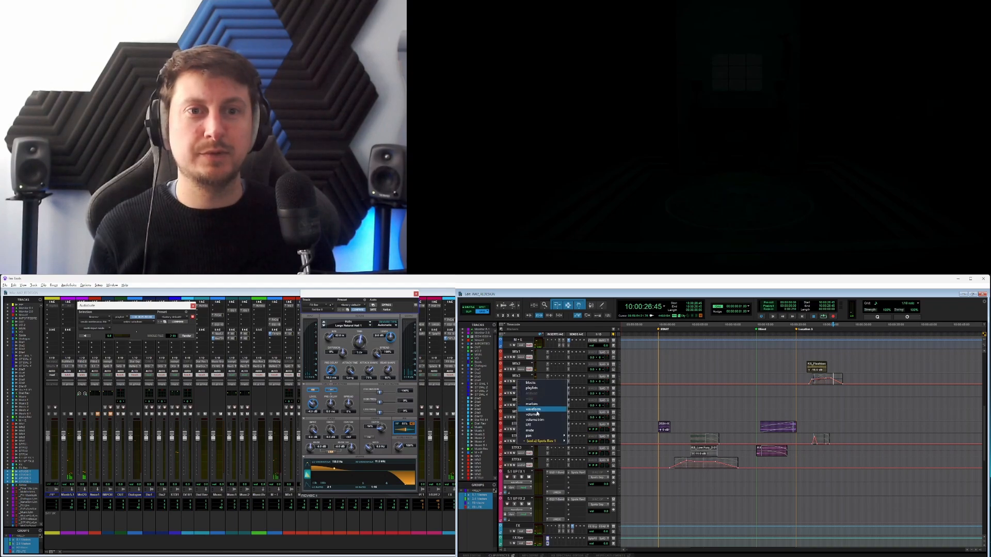
click(536, 411)
click(661, 412)
key(space)
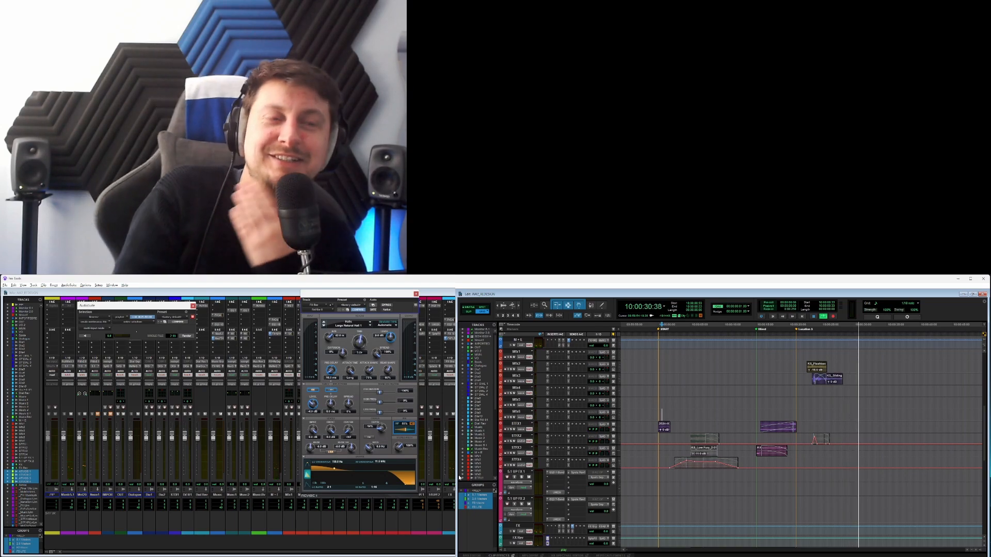
key(space)
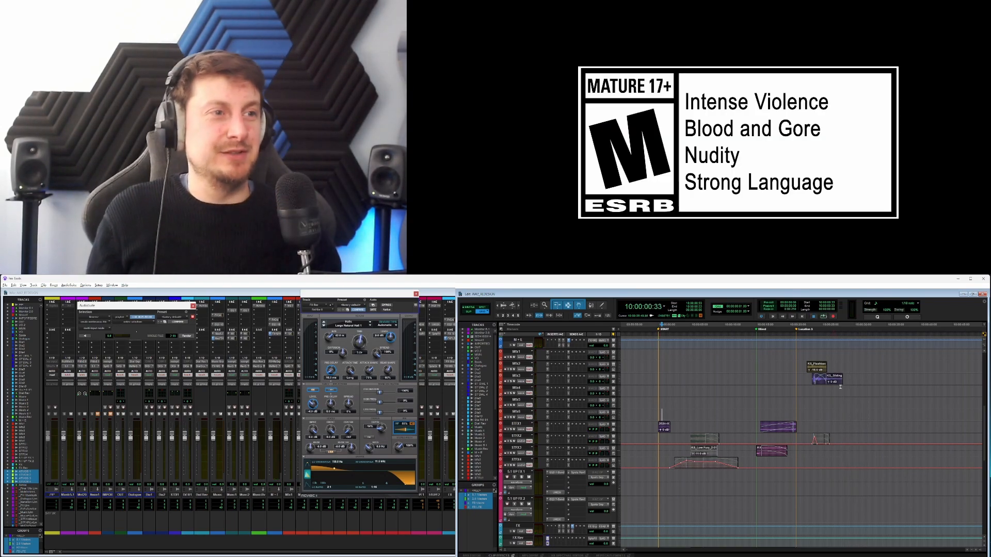
Play the trailer from 10:00:51:04 and select the isolated clip on the third ATMOS track.
key(r)
key(r)
click(762, 426)
key(space)
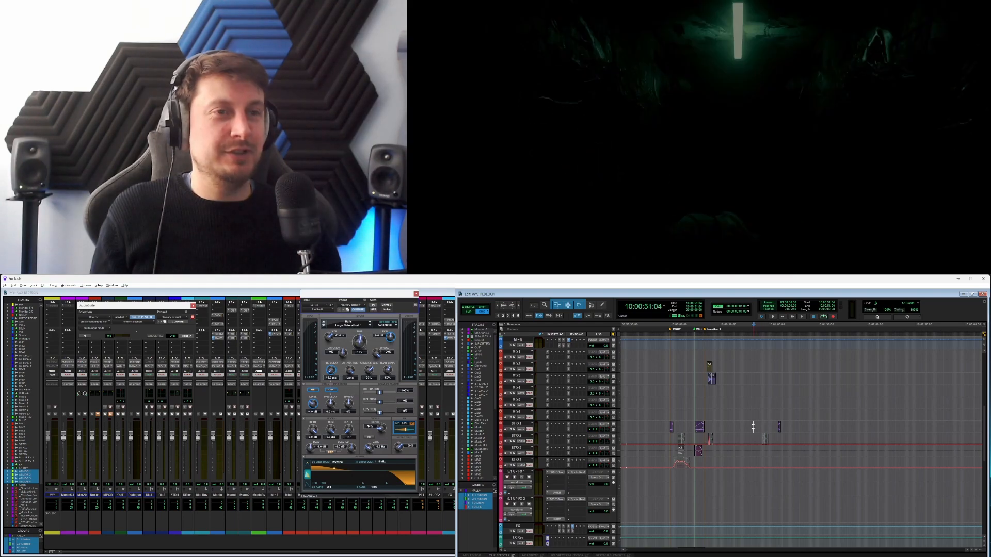
scroll(769, 431, down, 3)
scroll(769, 431, down, 3)
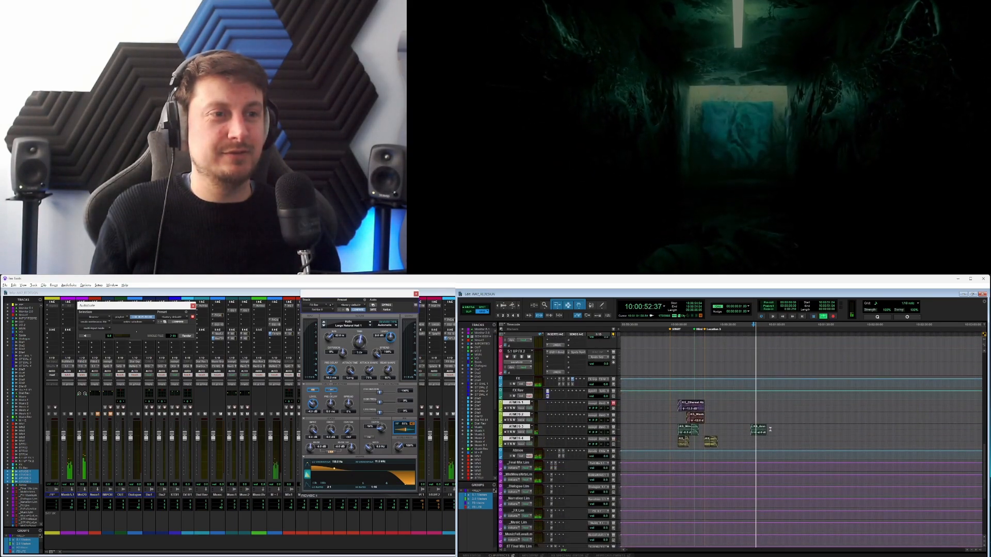
click(759, 429)
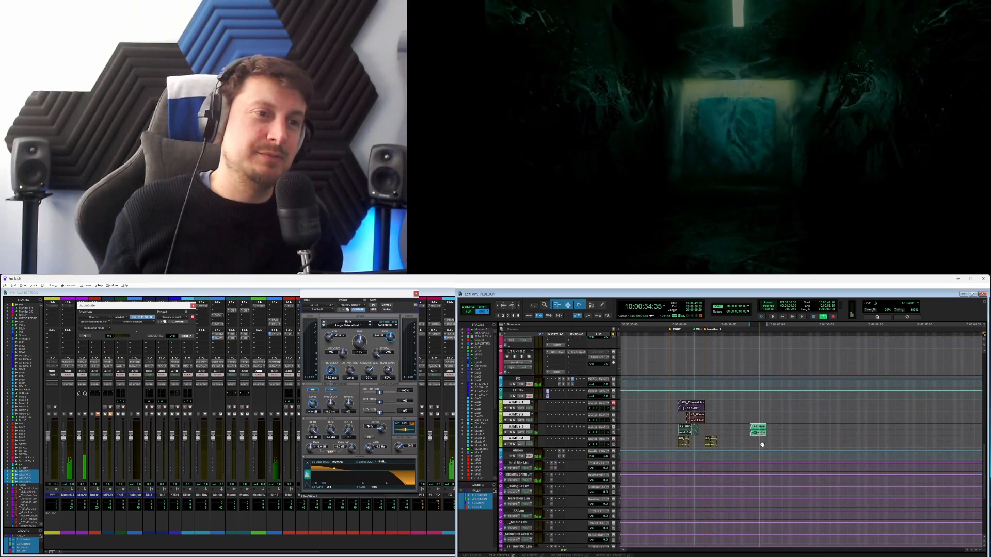
Play the opening sound design against the picture from 10:00:02:56.
scroll(774, 426, up, 3)
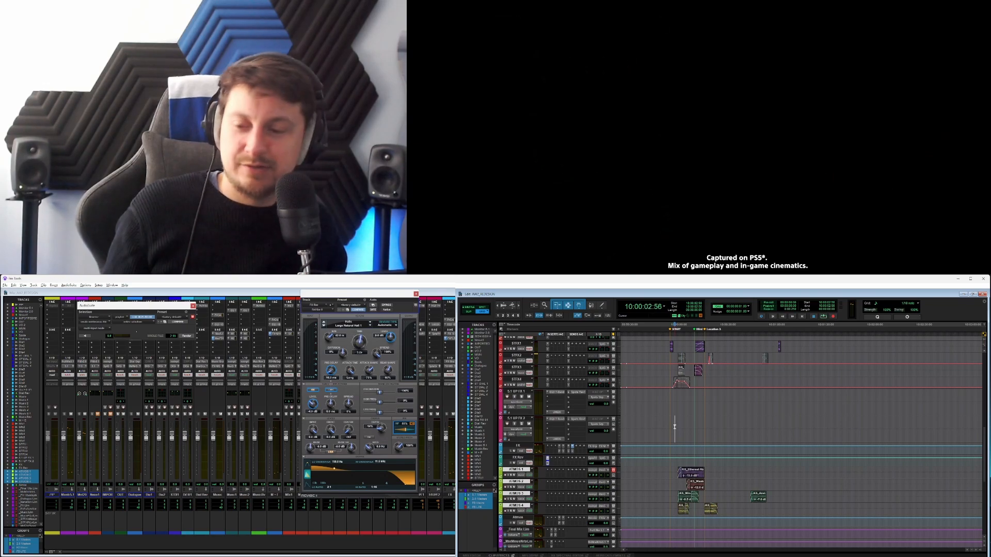
key(space)
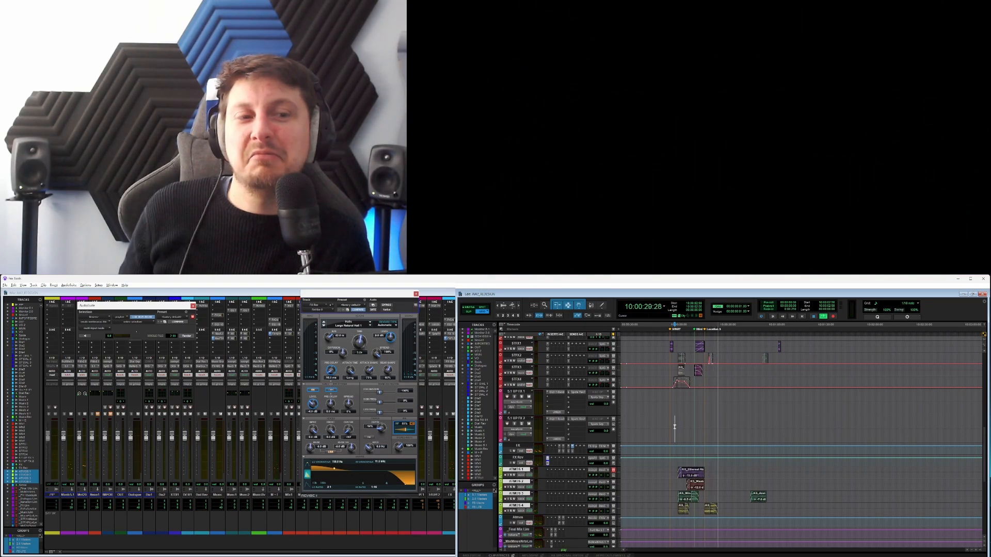
key(space)
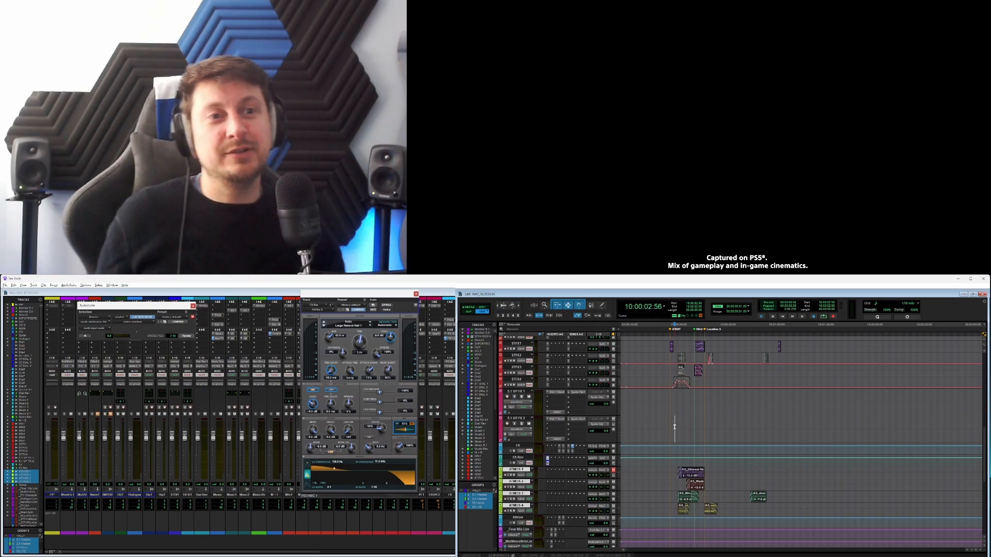
Inspect the opening section on the second SP FX track, marking ranges around the title cards and the Wind and Location 2 markers.
click(682, 428)
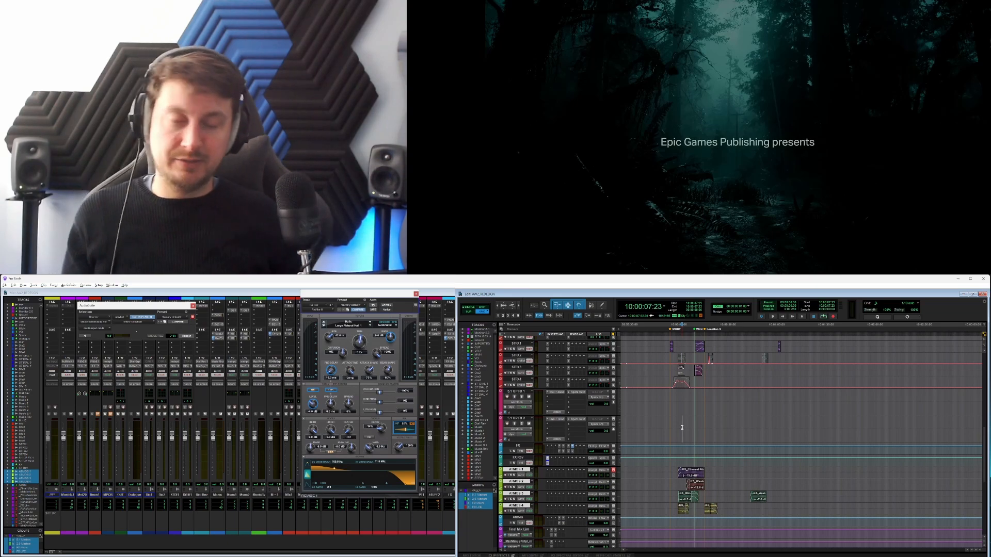
key(t)
key(t)
key(t)
click(776, 422)
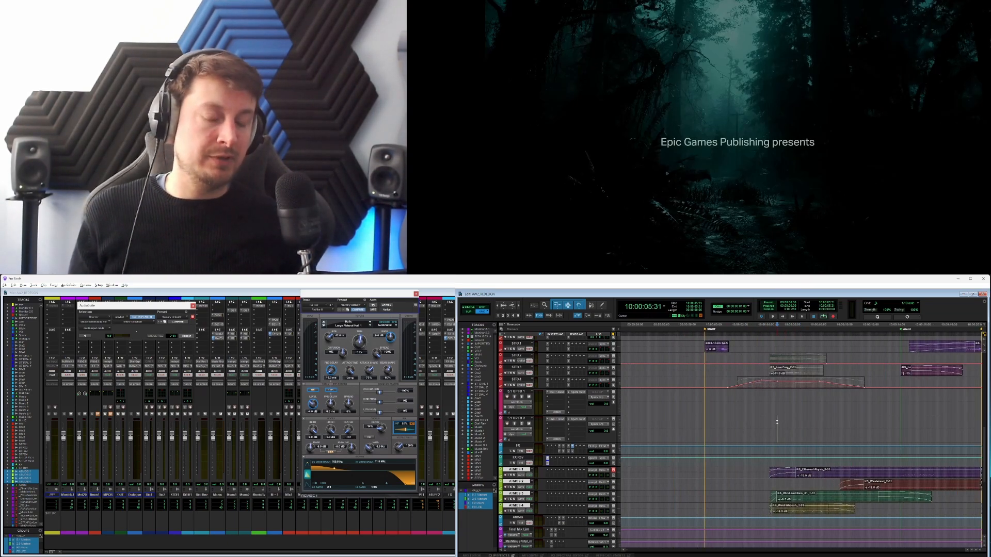
drag(803, 426, 886, 421)
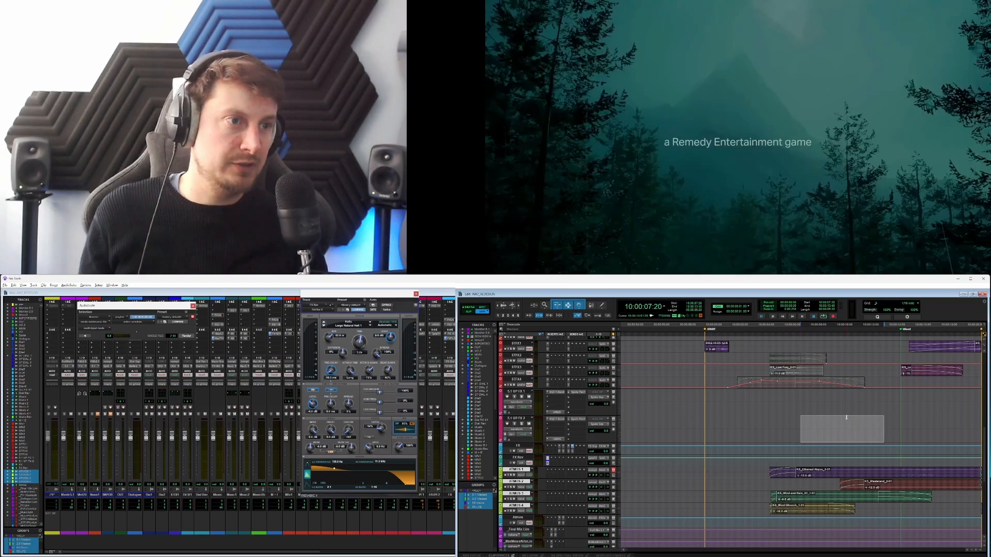
scroll(845, 418, right, 3)
drag(814, 425, 828, 426)
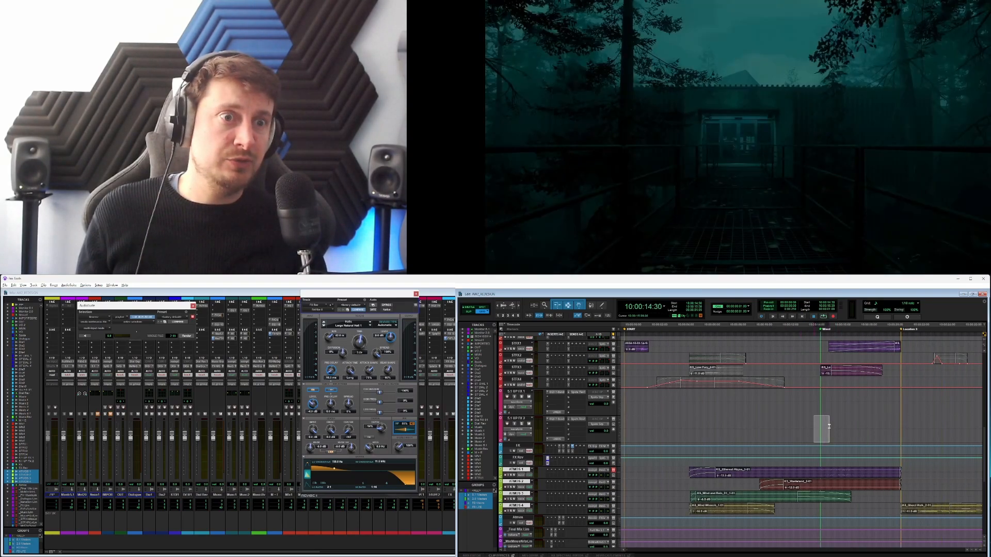
click(841, 425)
scroll(860, 422, right, 2)
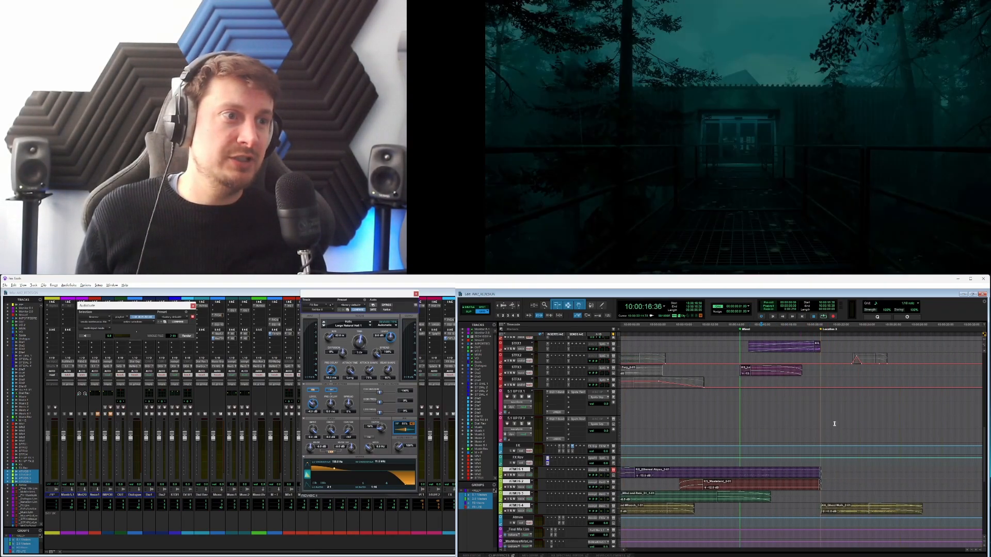
drag(810, 424, 830, 422)
scroll(808, 429, up, 3)
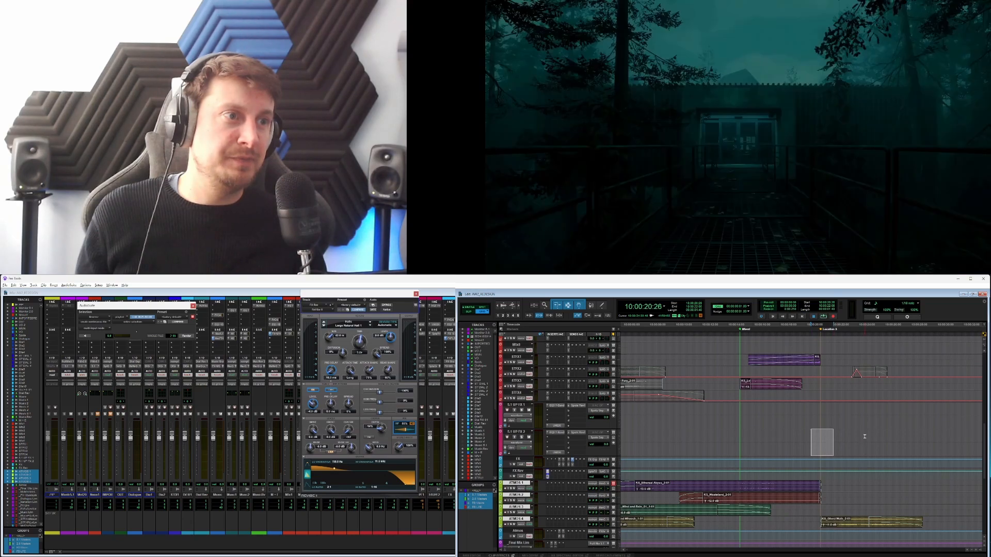
Play back the transition into the lobby shot from 10:00:14:22.
click(732, 456)
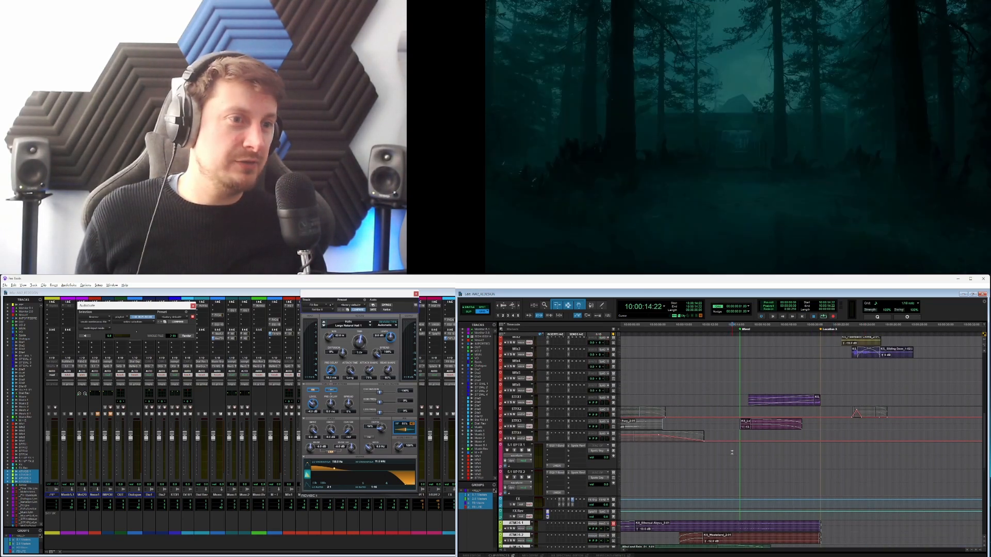
key(space)
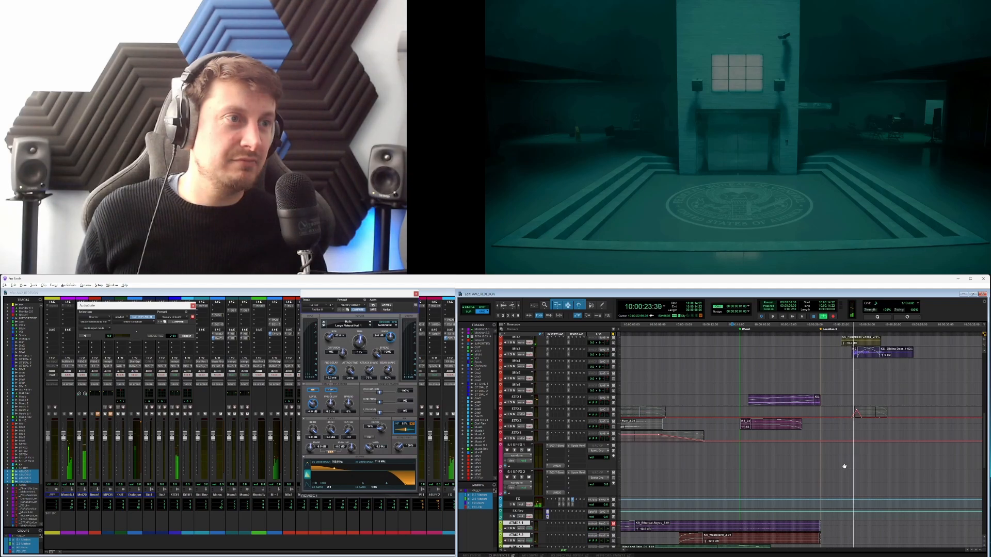
key(space)
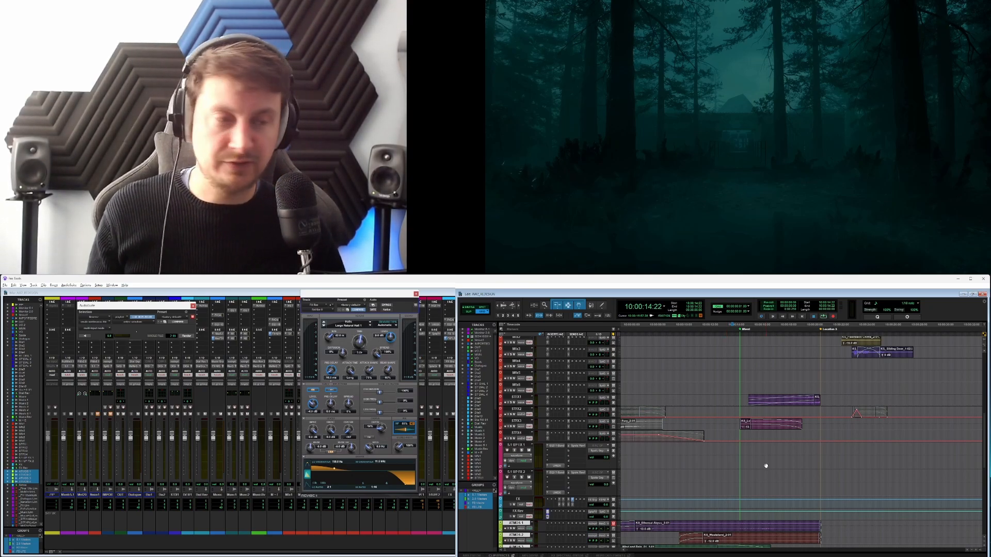
Save the session.
key(r)
scroll(786, 455, up, 5)
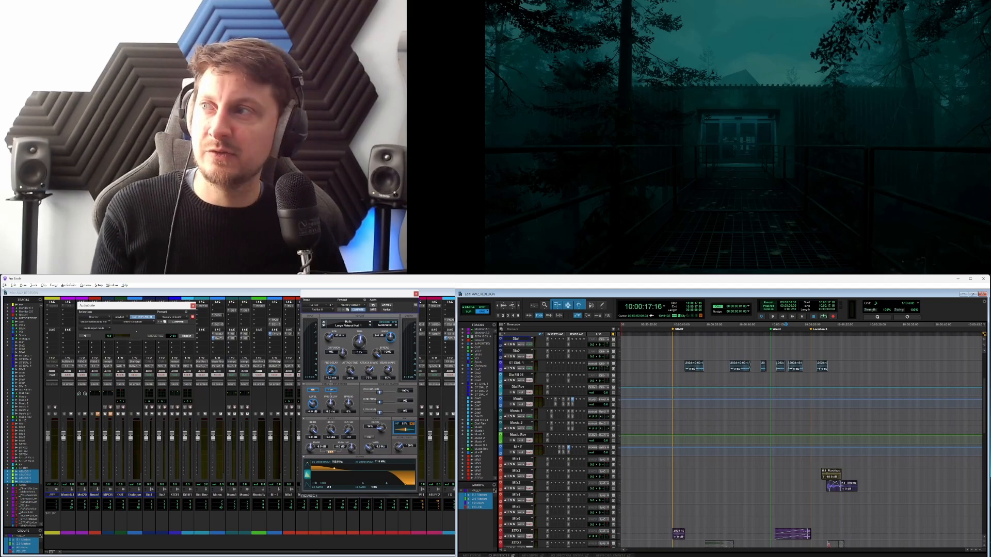
click(5, 285)
click(15, 317)
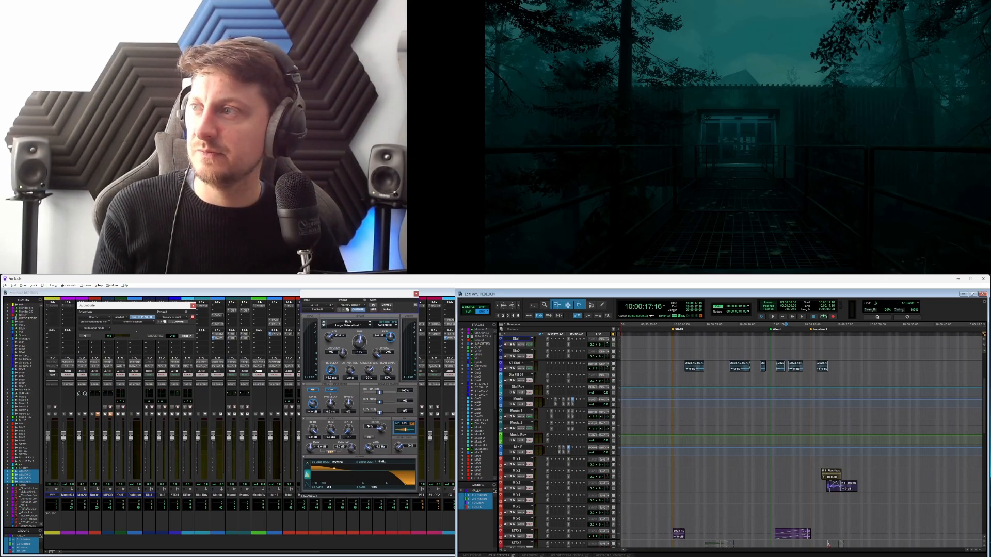
Unmute the clip on the imported reference track and play the reference audio from 10:00:01:09.
scroll(834, 522, down, 10)
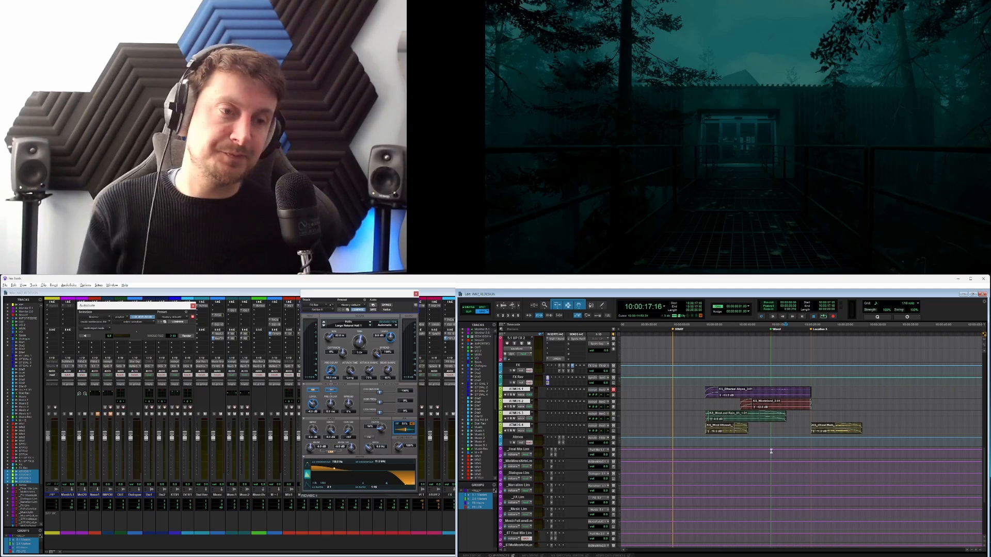
scroll(771, 452, up, 10)
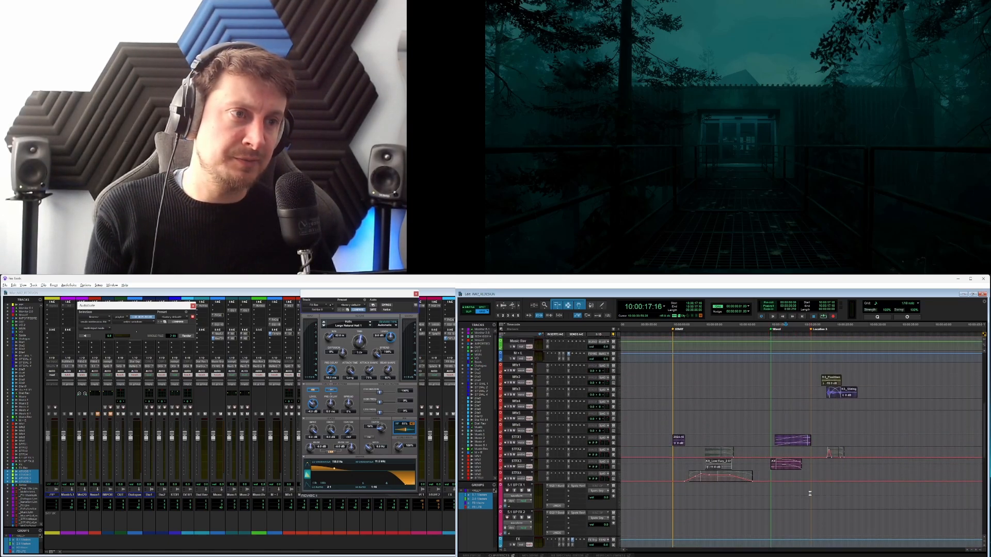
scroll(810, 494, up, 9)
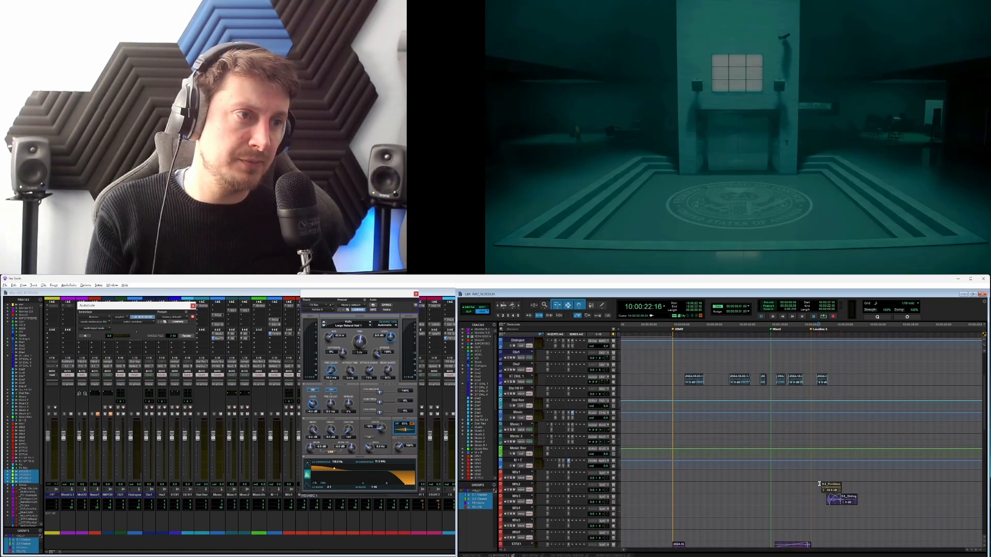
scroll(819, 485, up, 5)
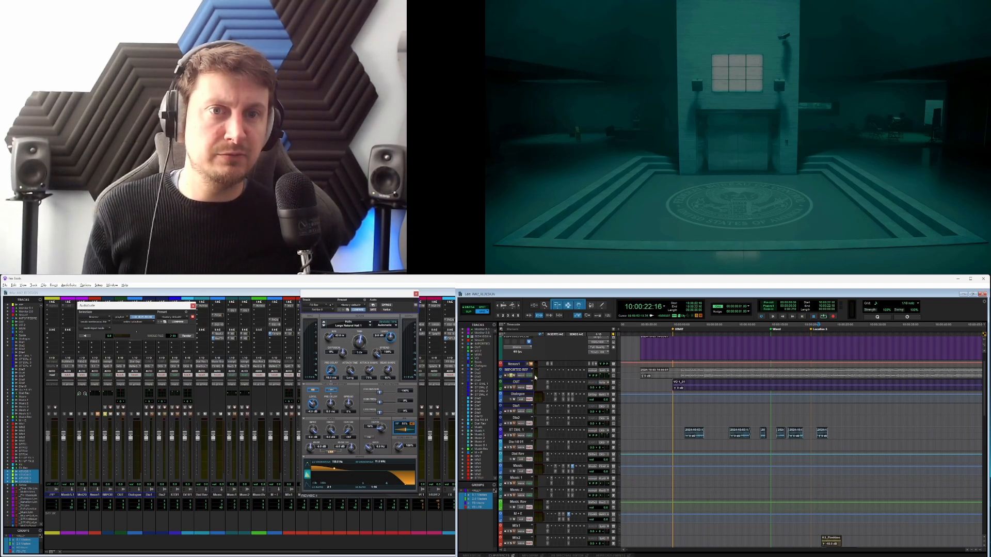
click(688, 377)
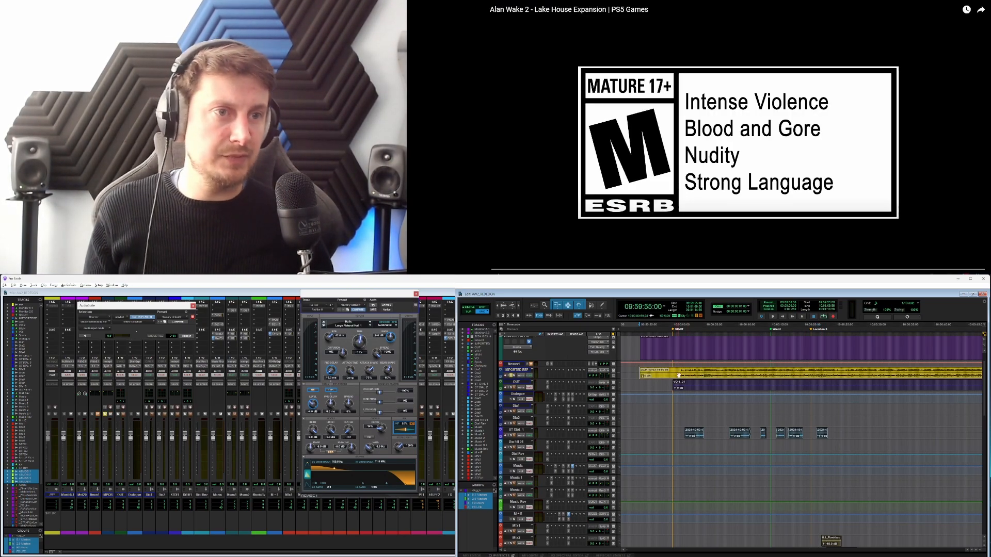
click(680, 371)
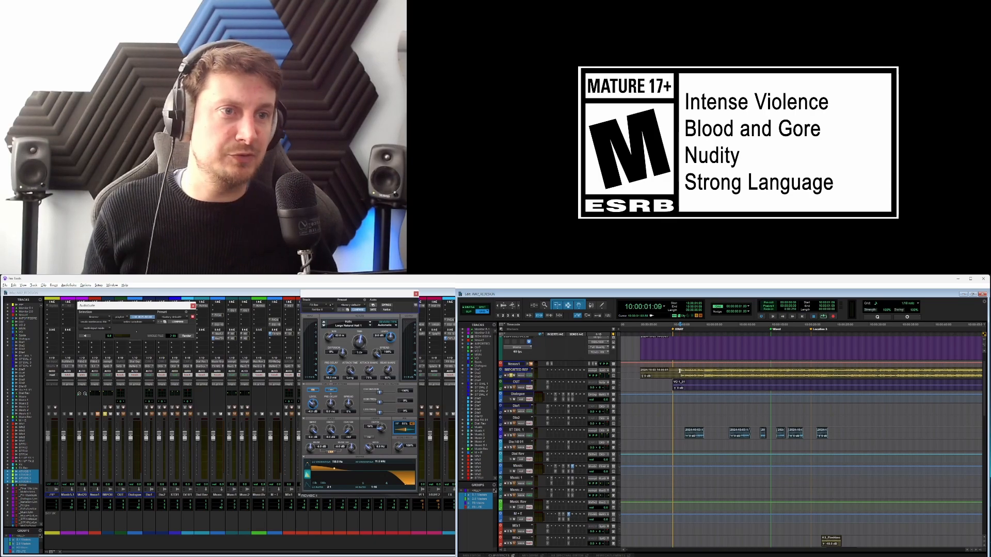
key(space)
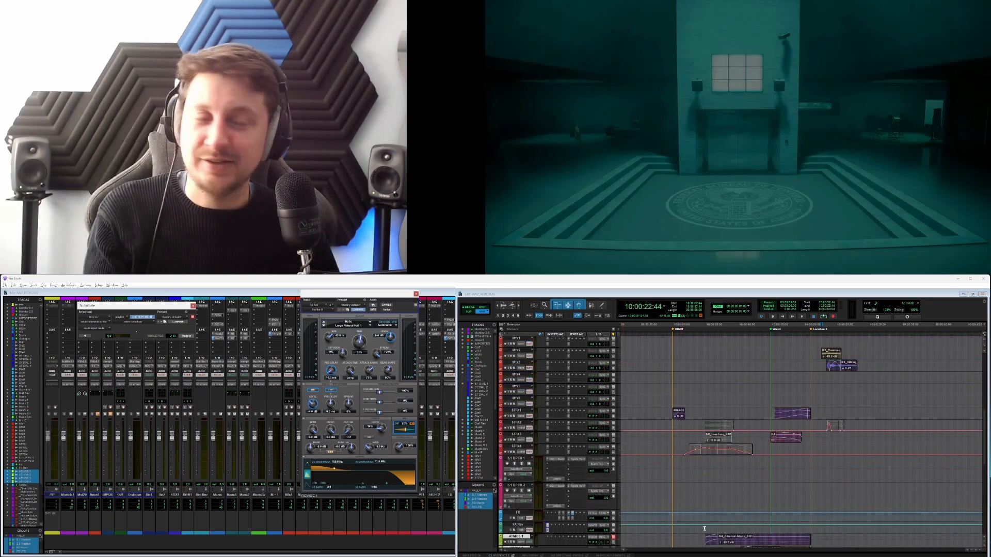
Switch to OBS Studio.
click(686, 539)
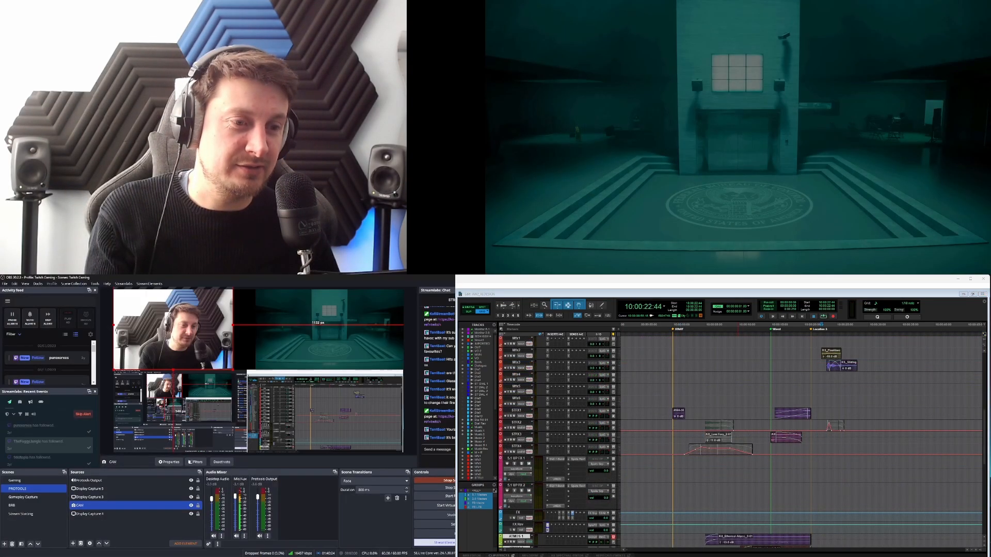